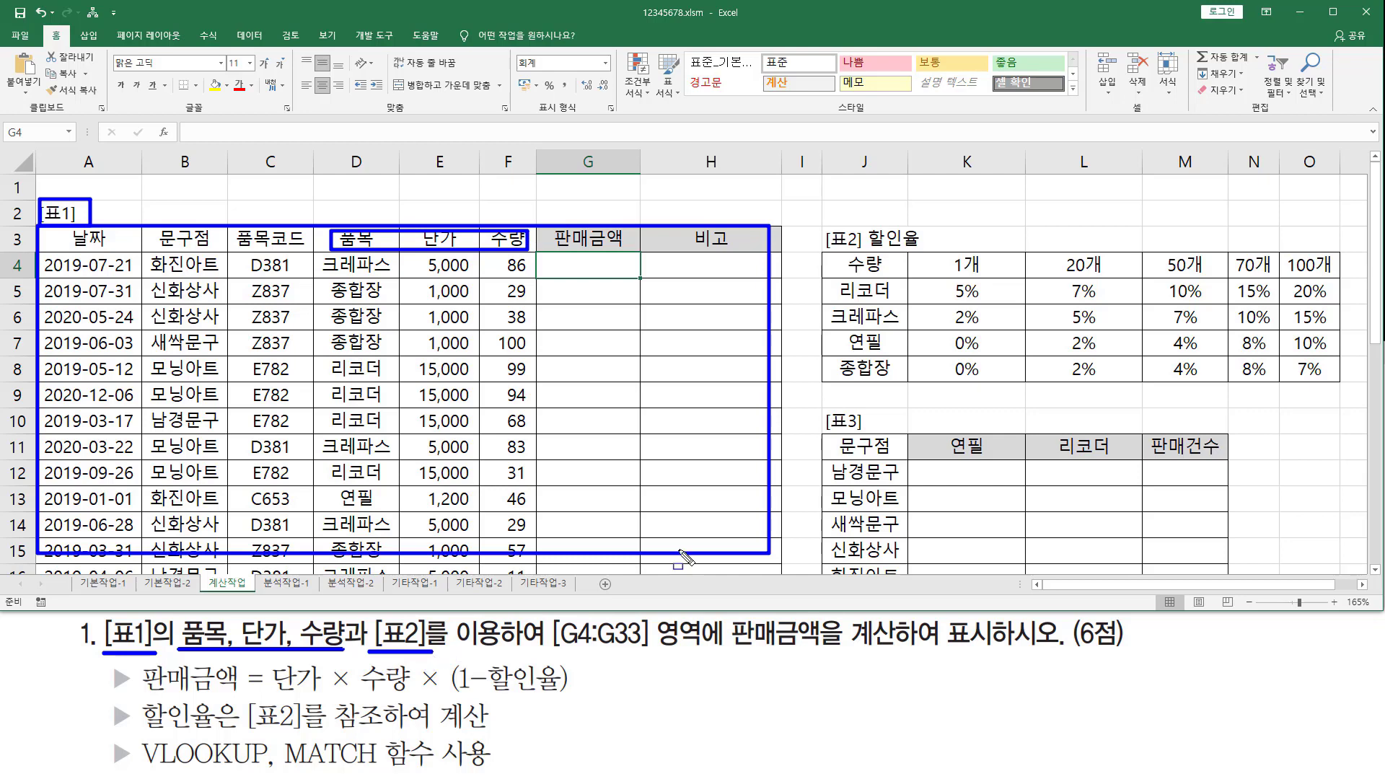
Review the task for G4:G33: 판매금액 as 단가 × 수량 × (1-할인율), using [표1], [표2], VLOOKUP and MATCH.
mouse_move(820, 224)
left_mouse_down()
mouse_move(827, 240)
mouse_move(1359, 402)
mouse_move(1346, 384)
left_mouse_up()
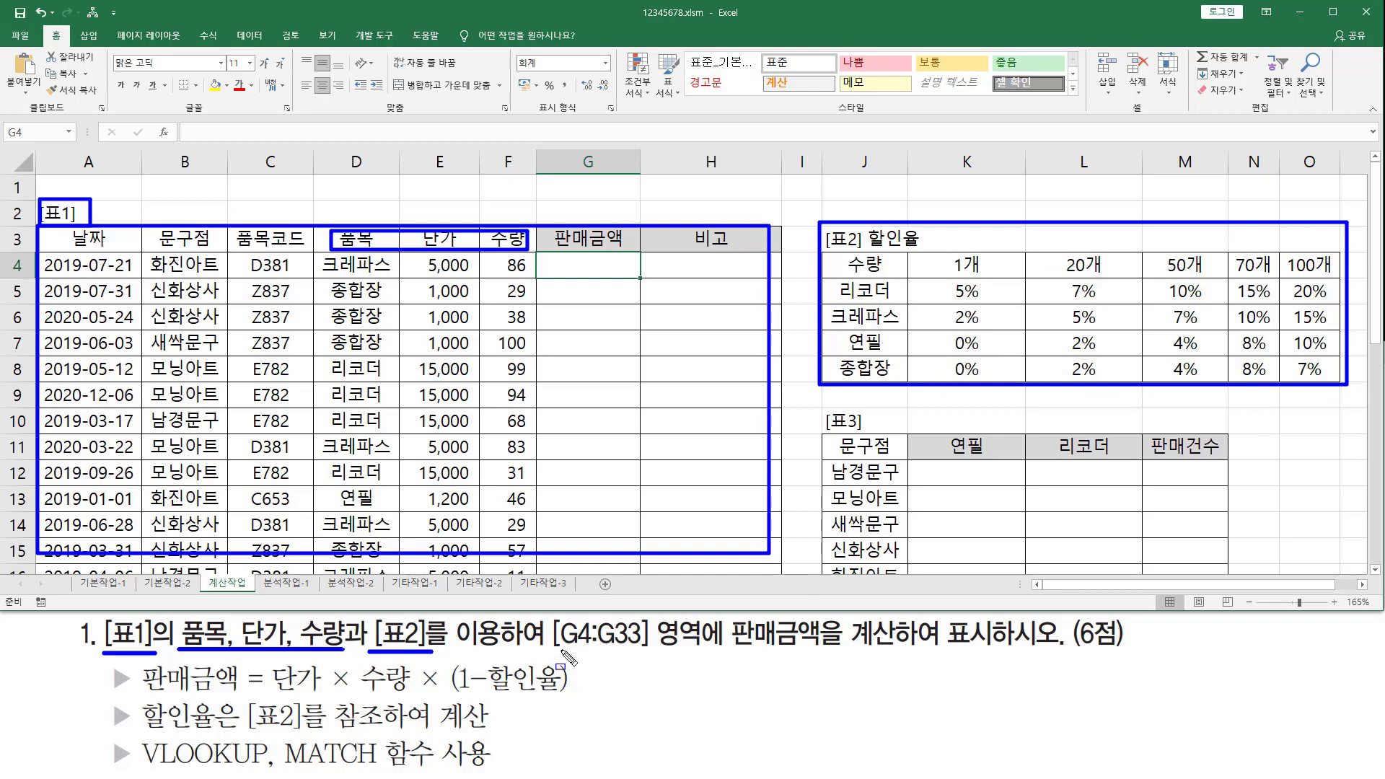
left_click_drag(555, 649, 999, 648)
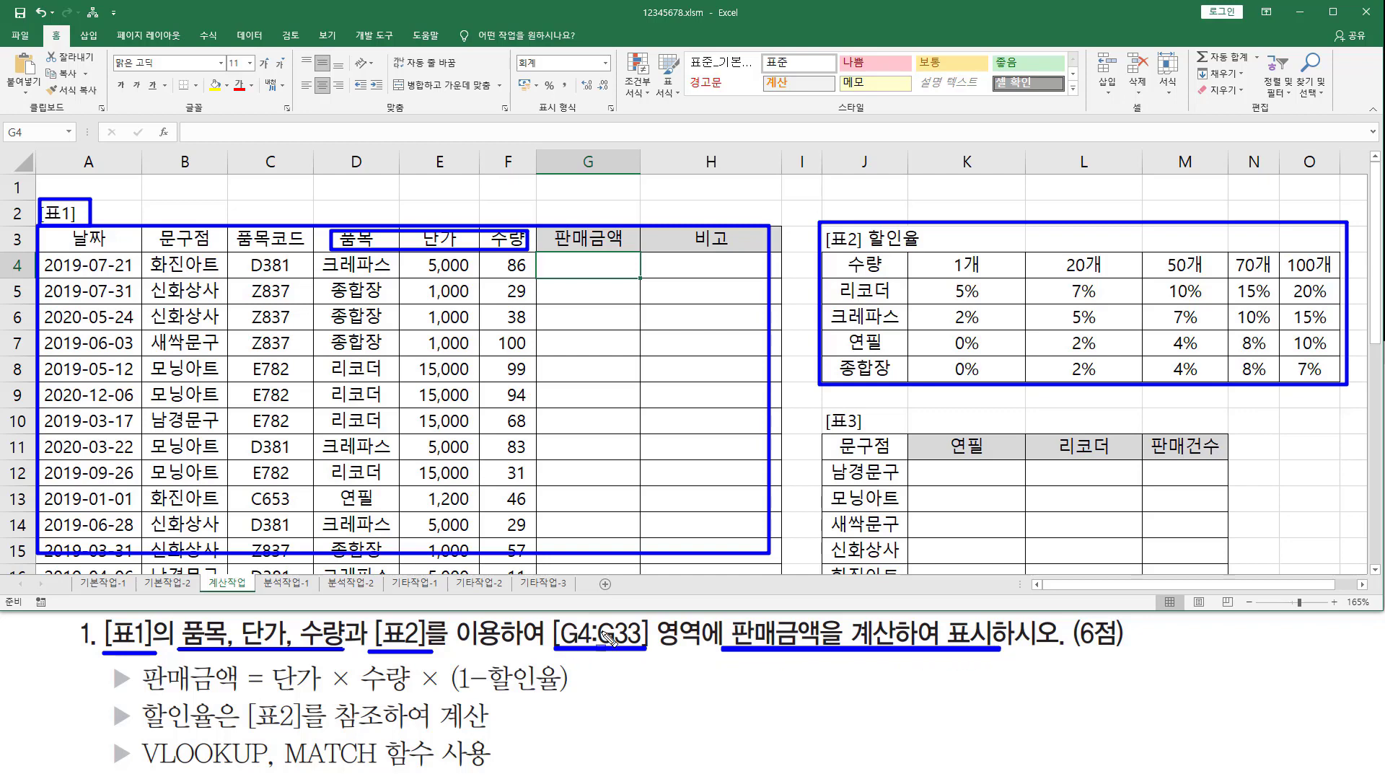
mouse_move(552, 258)
left_mouse_down()
mouse_move(577, 303)
mouse_move(624, 575)
mouse_move(638, 574)
mouse_move(627, 571)
left_mouse_up()
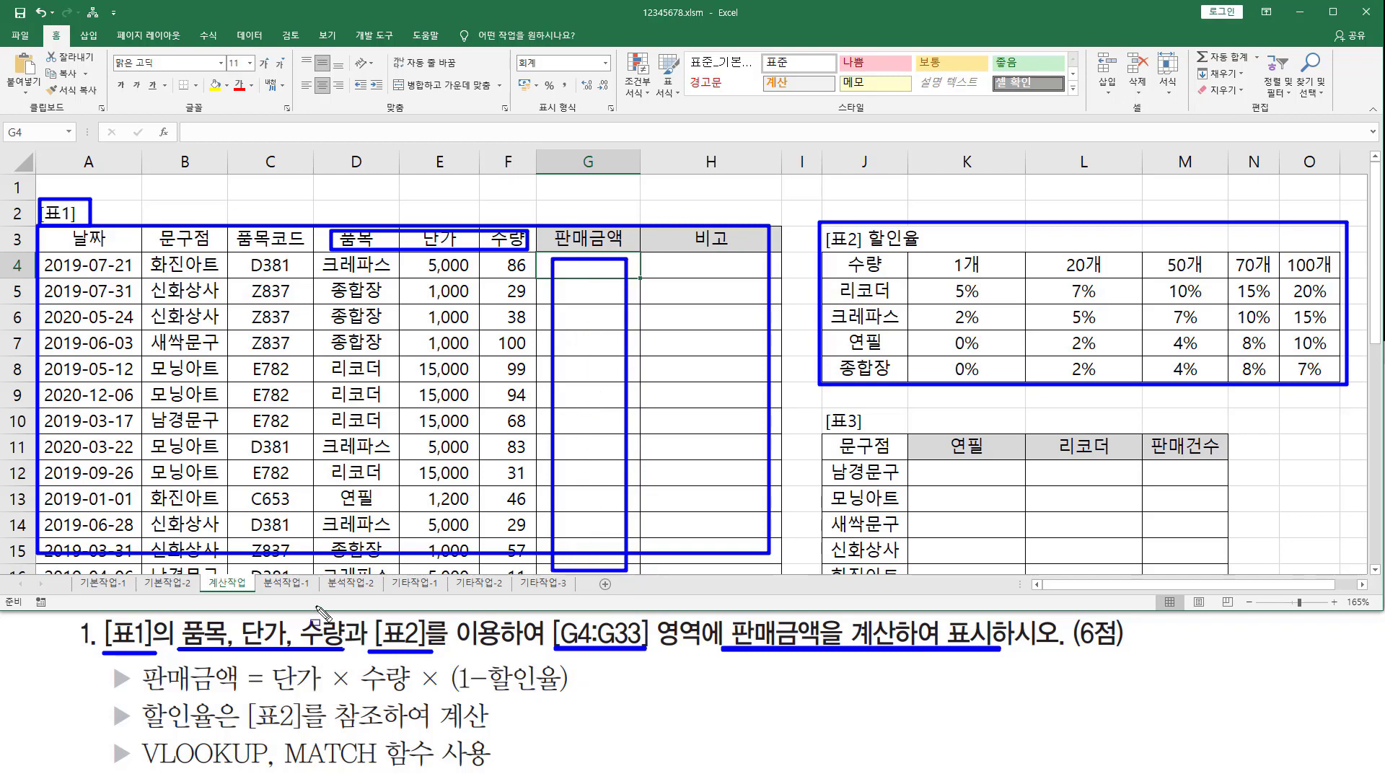
mouse_move(267, 699)
left_mouse_down()
mouse_move(567, 698)
mouse_move(585, 696)
mouse_move(577, 662)
left_mouse_up()
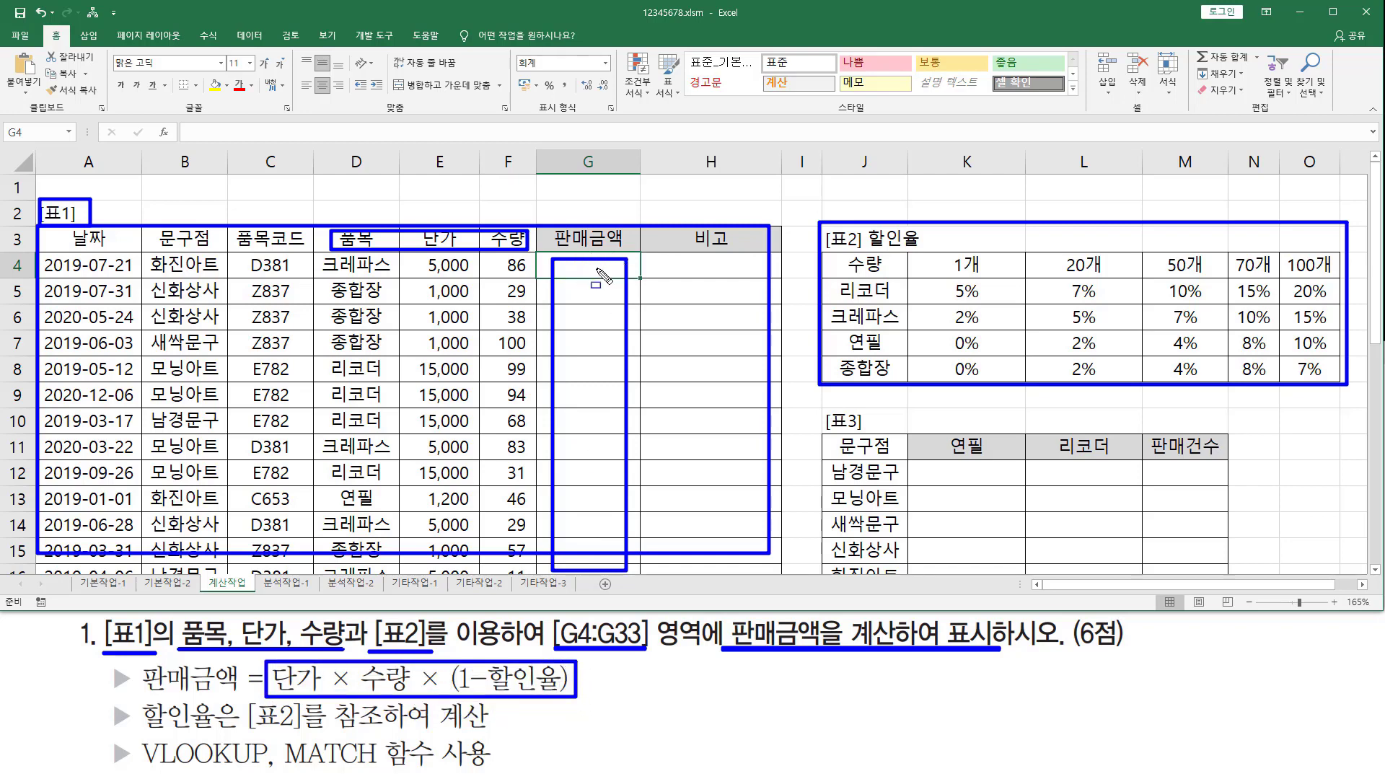
key("Escape")
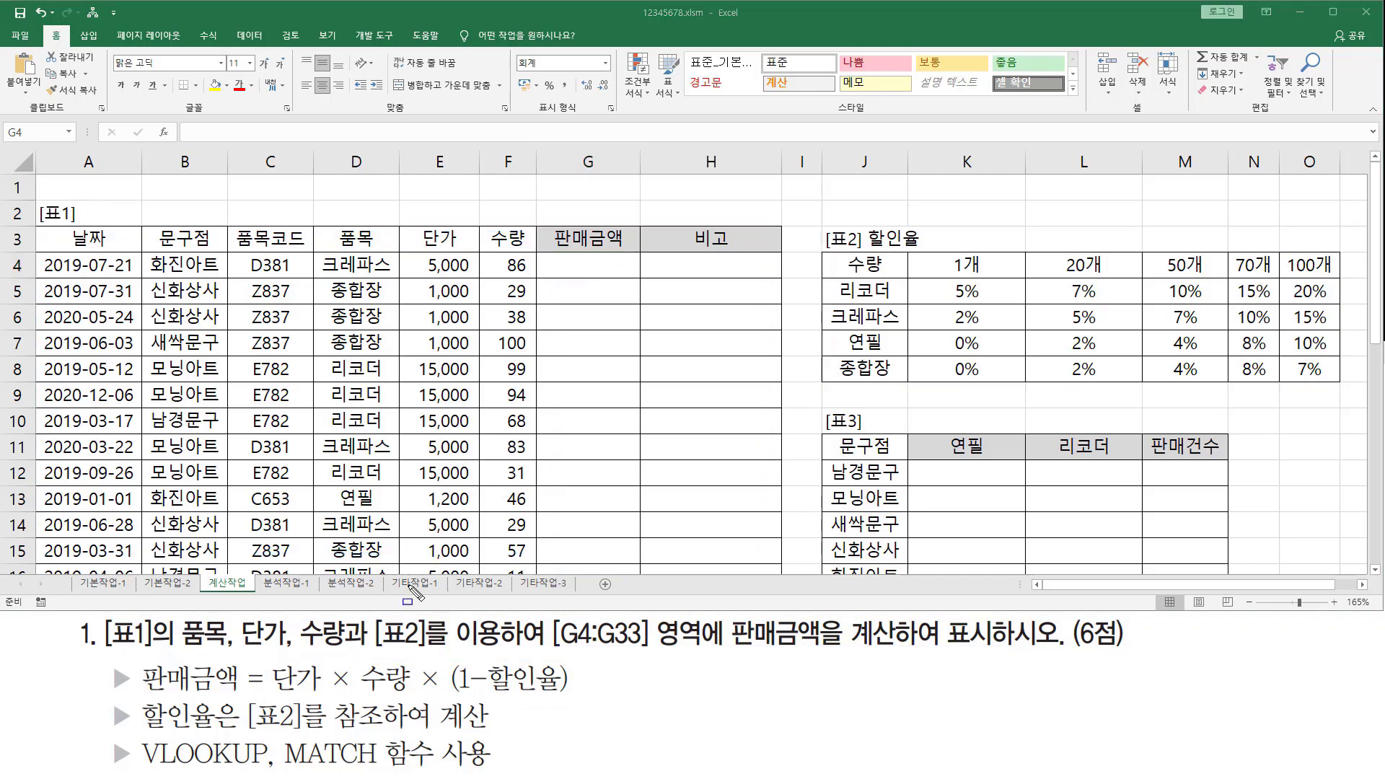
left_click_drag(273, 695, 398, 694)
mouse_move(422, 254)
left_mouse_down()
mouse_move(520, 273)
mouse_move(531, 254)
left_mouse_up()
left_click_drag(494, 693, 560, 694)
mouse_move(39, 226)
left_mouse_down()
mouse_move(573, 364)
mouse_move(783, 572)
left_mouse_up()
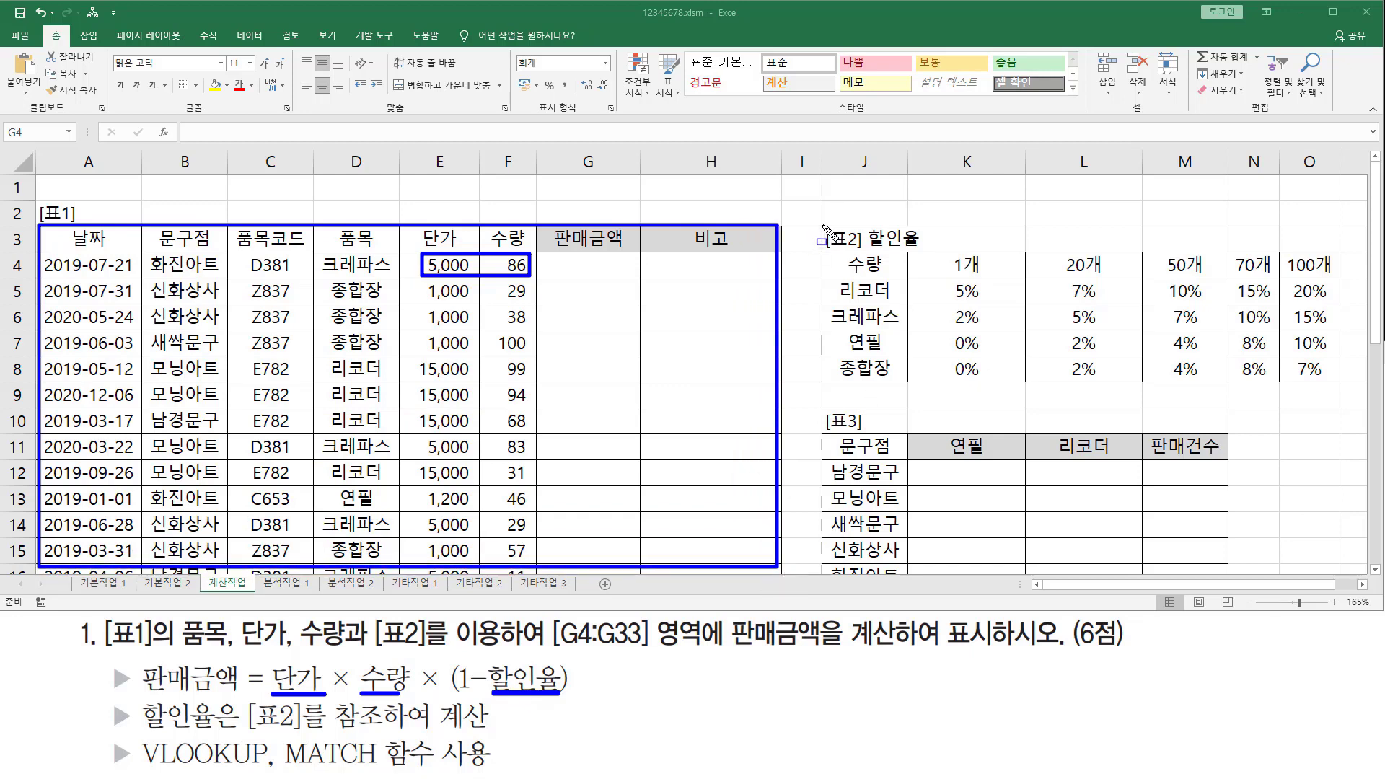
mouse_move(826, 254)
left_mouse_down()
mouse_move(895, 317)
mouse_move(1361, 390)
mouse_move(1341, 381)
left_mouse_up()
mouse_move(505, 655)
left_mouse_down()
mouse_move(489, 682)
mouse_move(557, 663)
mouse_move(559, 702)
left_mouse_up()
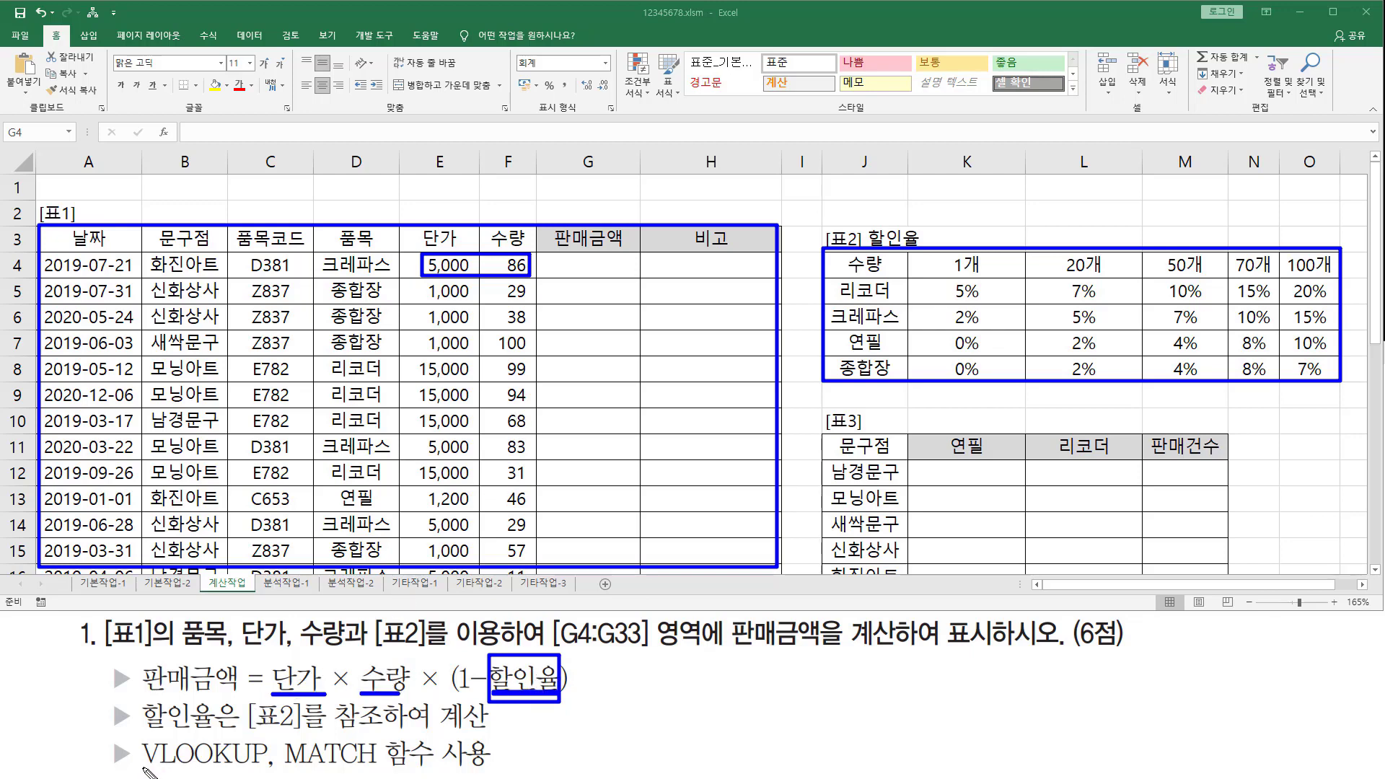
left_click_drag(142, 769, 387, 768)
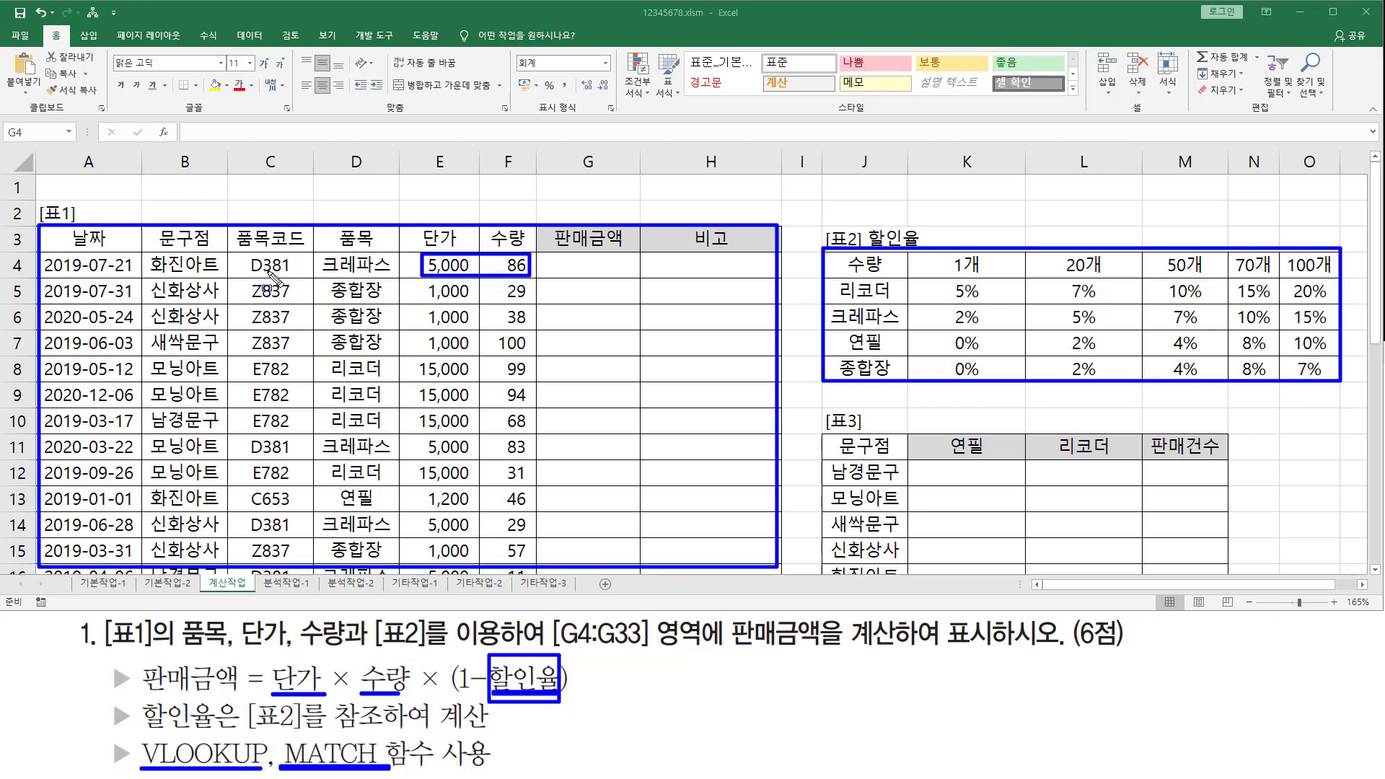
key("Escape")
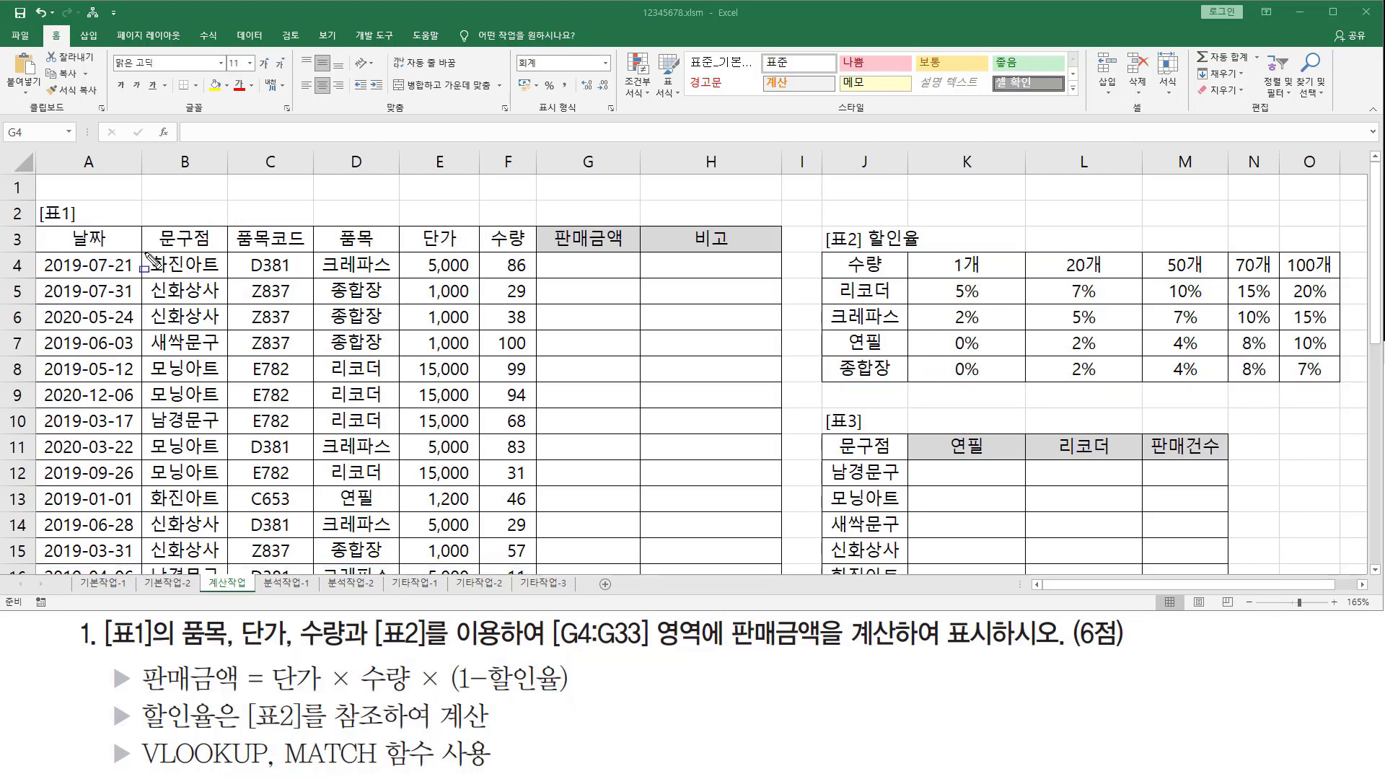
Examine how the 품목 and 수량 in row 4 of [표1] point to a discount rate in the 크레파스 row of [표2].
left_click_drag(316, 250, 394, 279)
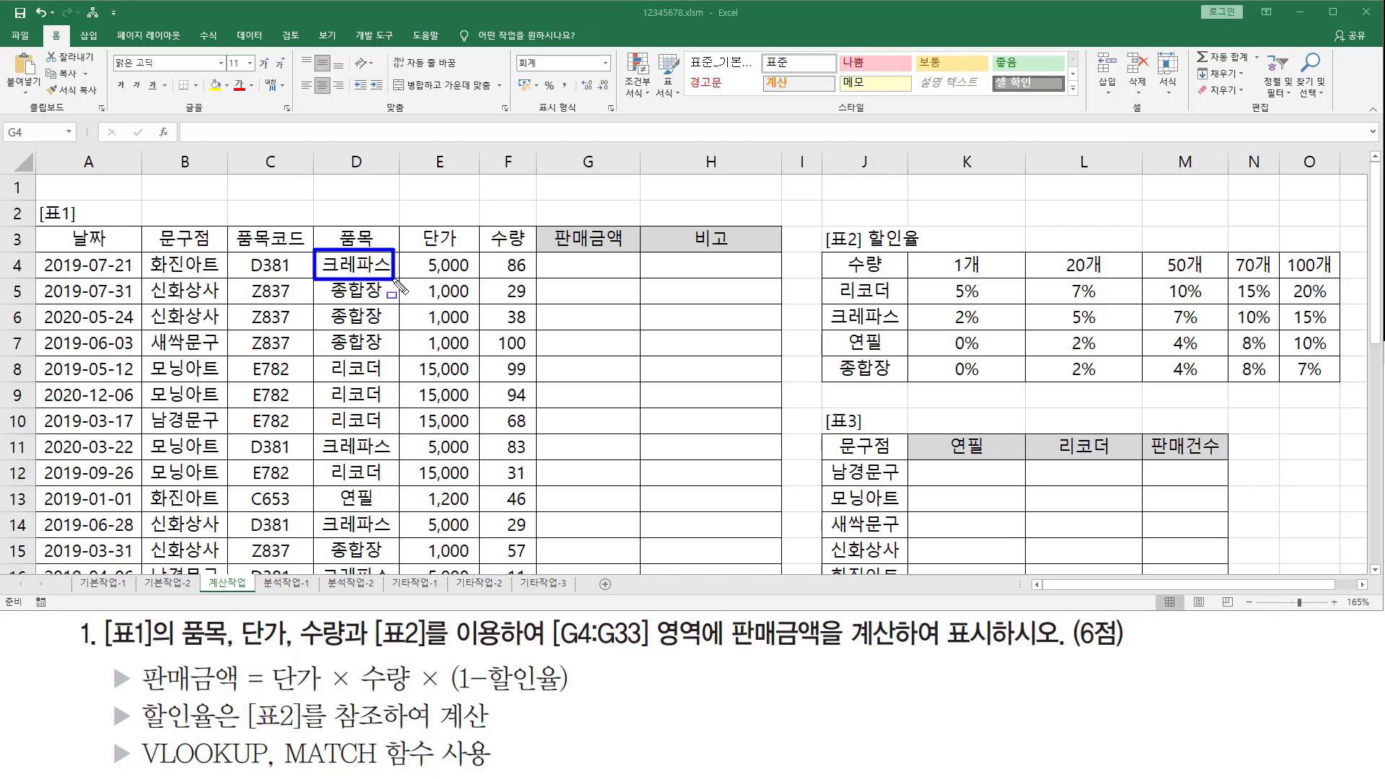
left_click_drag(397, 251, 534, 277)
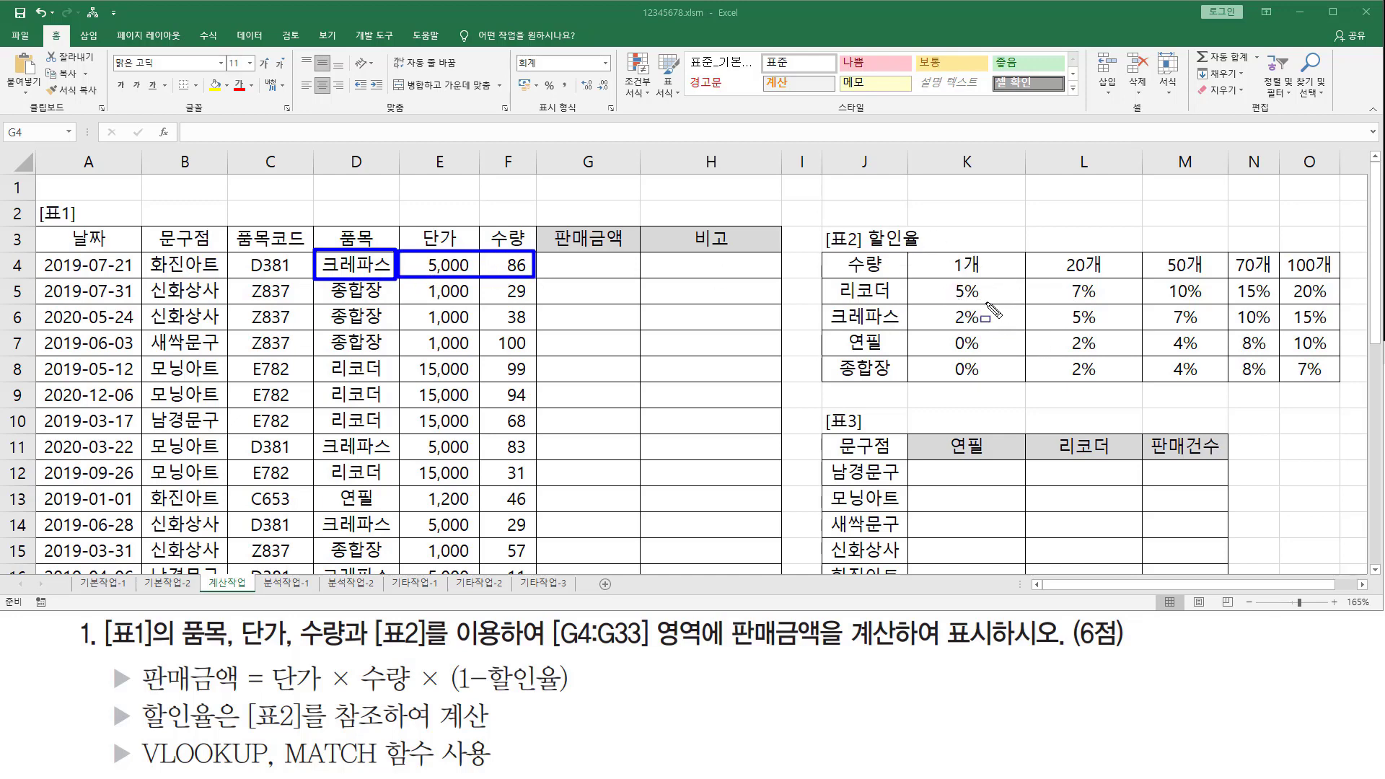
mouse_move(822, 305)
left_mouse_down()
mouse_move(942, 346)
mouse_move(1342, 338)
left_mouse_up()
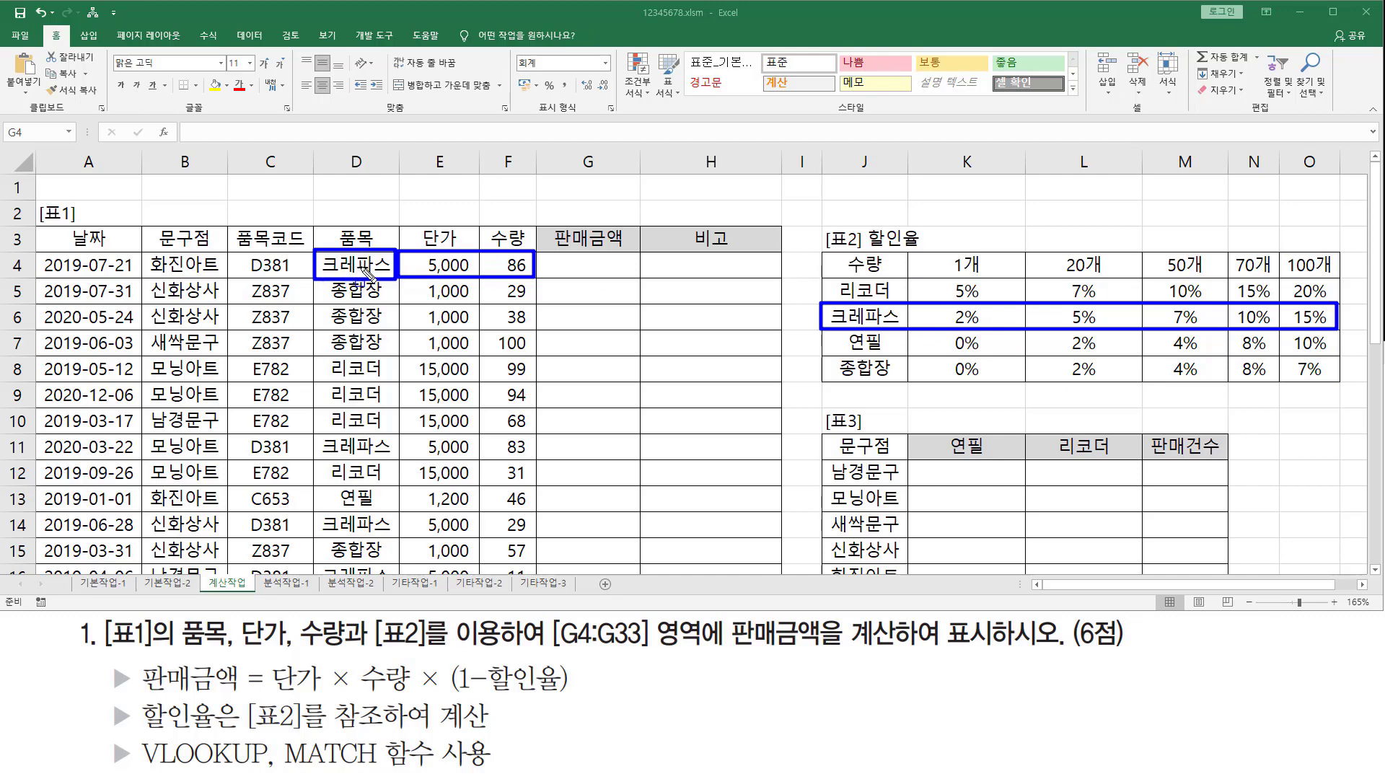
left_click_drag(503, 252, 537, 282)
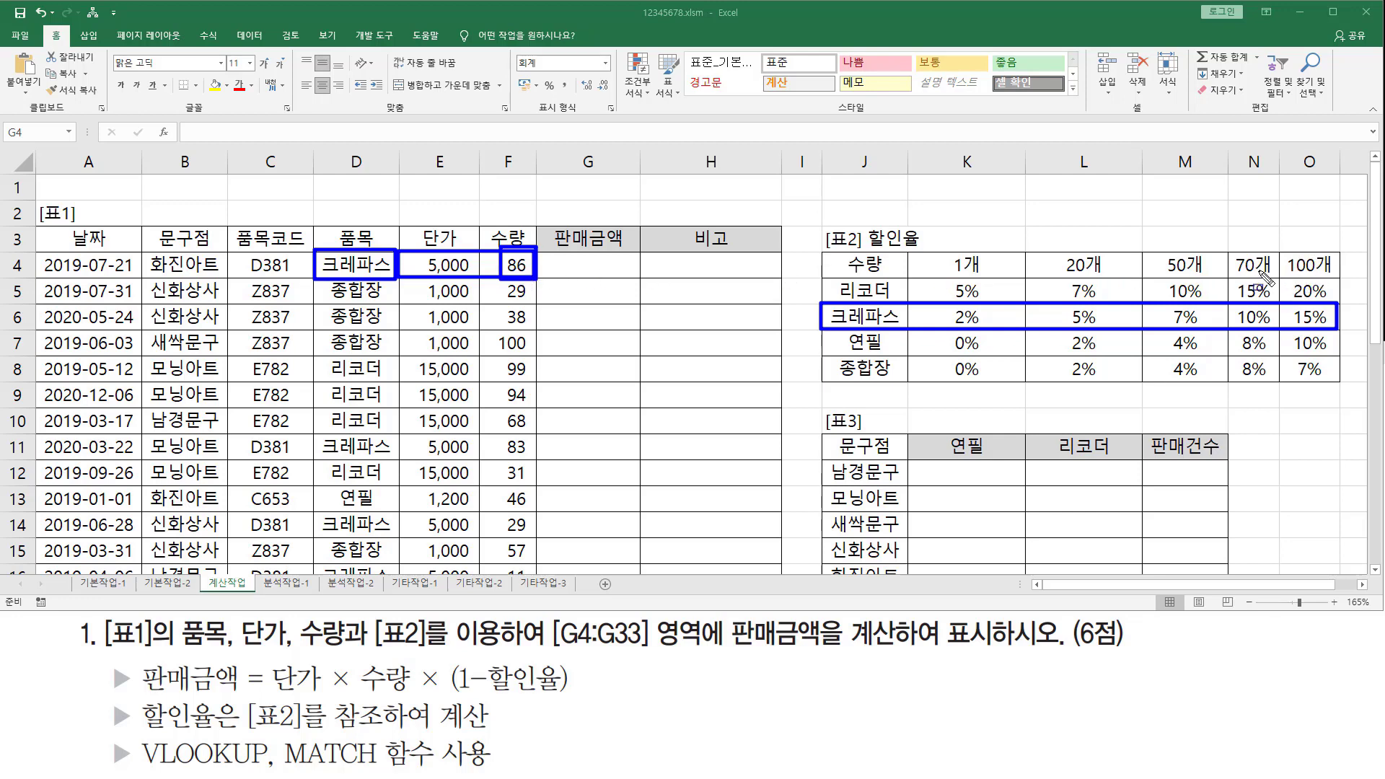
left_click_drag(1230, 304, 1275, 330)
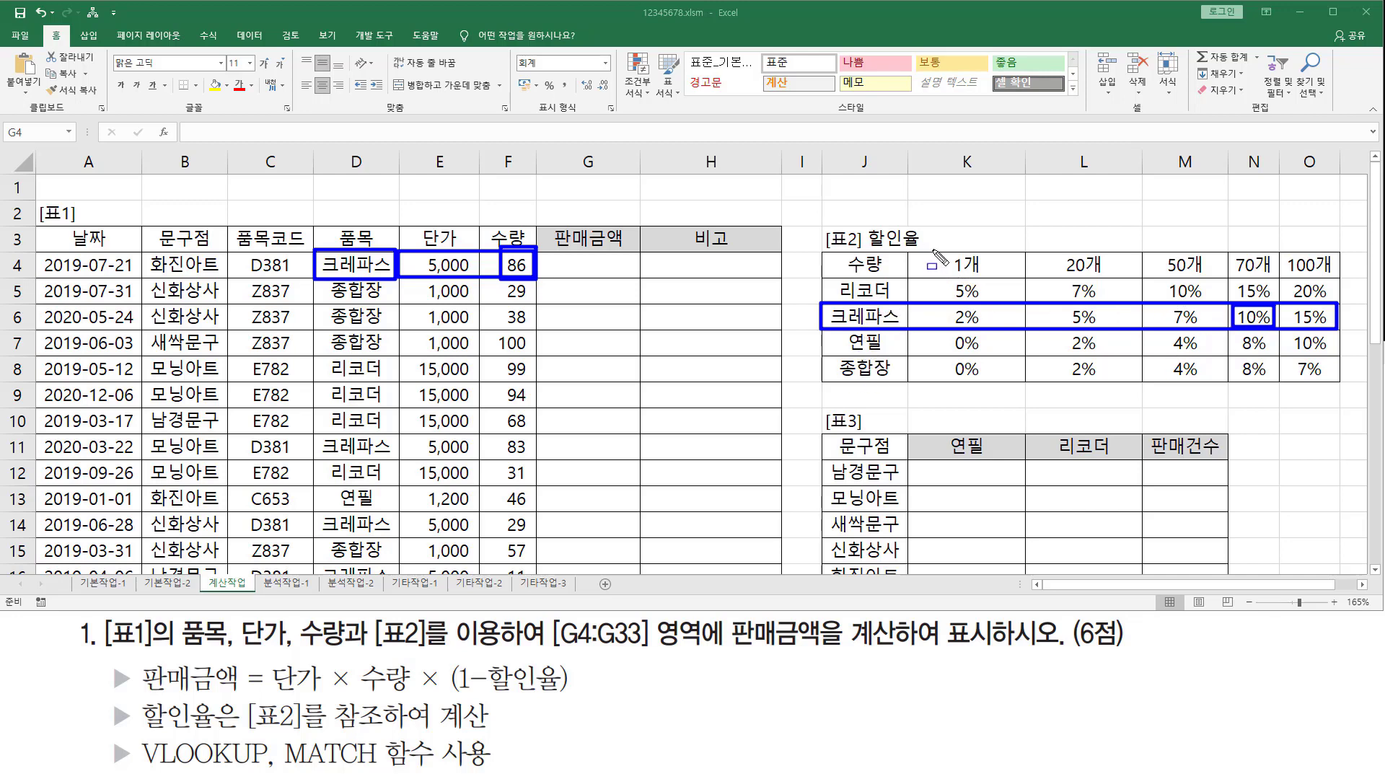
mouse_move(933, 251)
left_mouse_down()
mouse_move(949, 273)
mouse_move(1333, 274)
left_mouse_up()
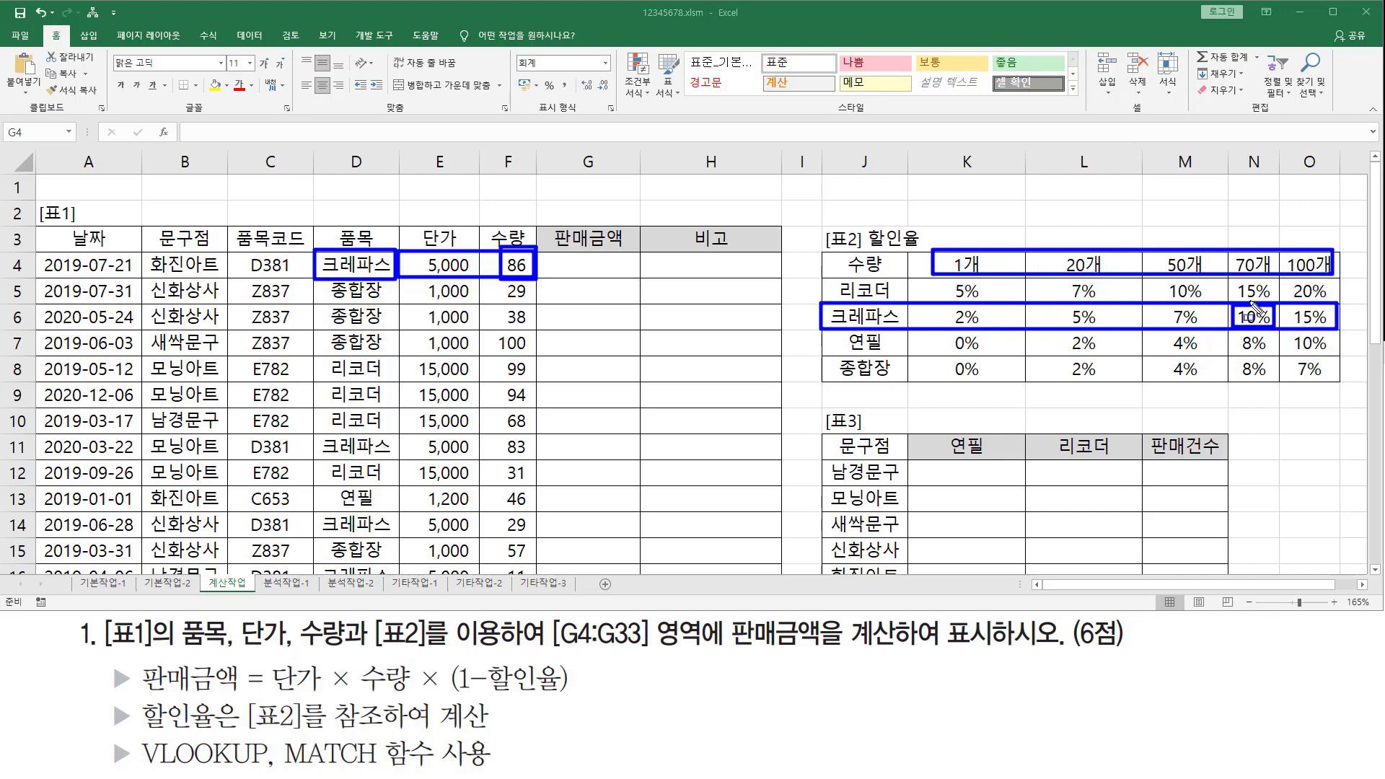
Examine the lookup range J5:O8 and the quantity headers K4:O4 to see where VLOOKUP and MATCH apply for the first item.
key("e")
mouse_move(821, 275)
left_mouse_down()
mouse_move(1220, 388)
mouse_move(1342, 384)
left_mouse_up()
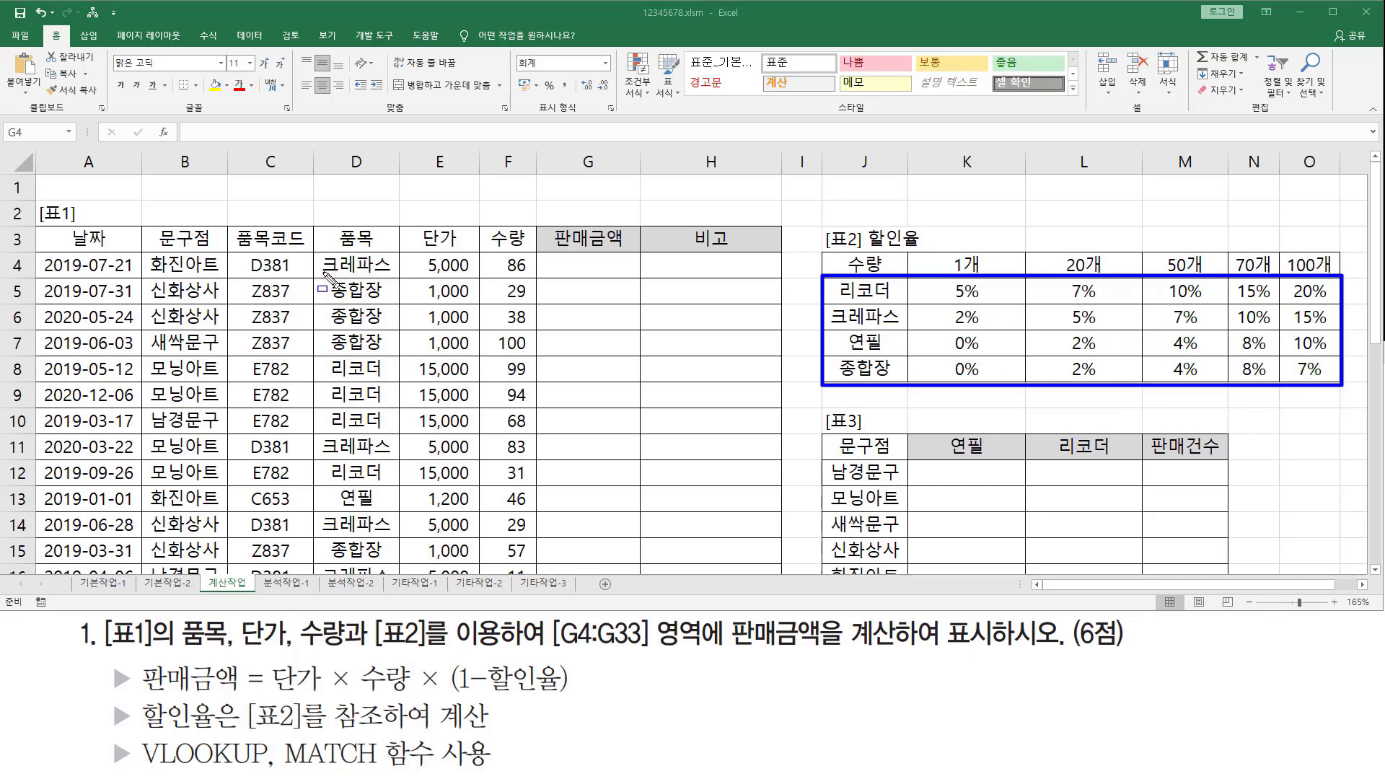
left_click_drag(319, 275, 392, 275)
left_click_drag(833, 327, 898, 327)
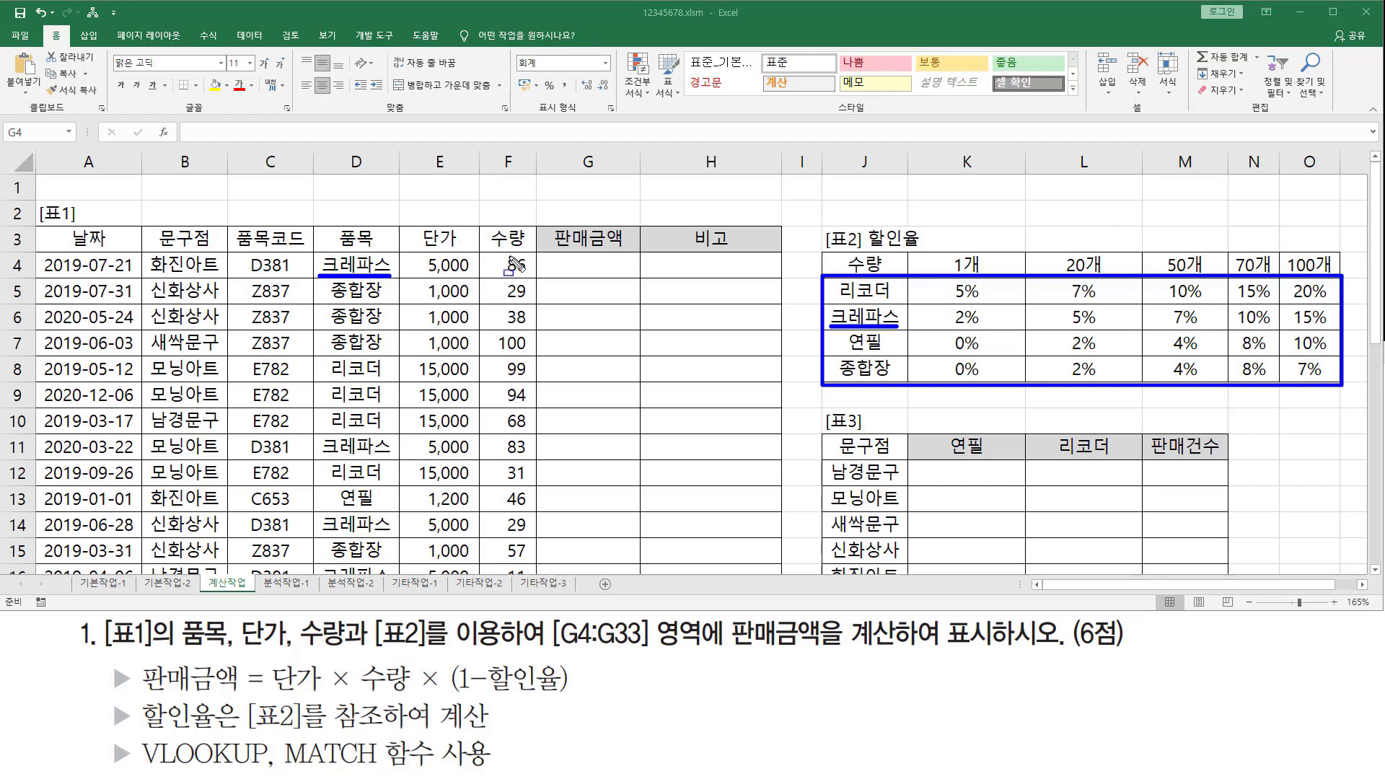
mouse_move(947, 245)
left_mouse_down()
mouse_move(970, 278)
mouse_move(1098, 278)
left_mouse_up()
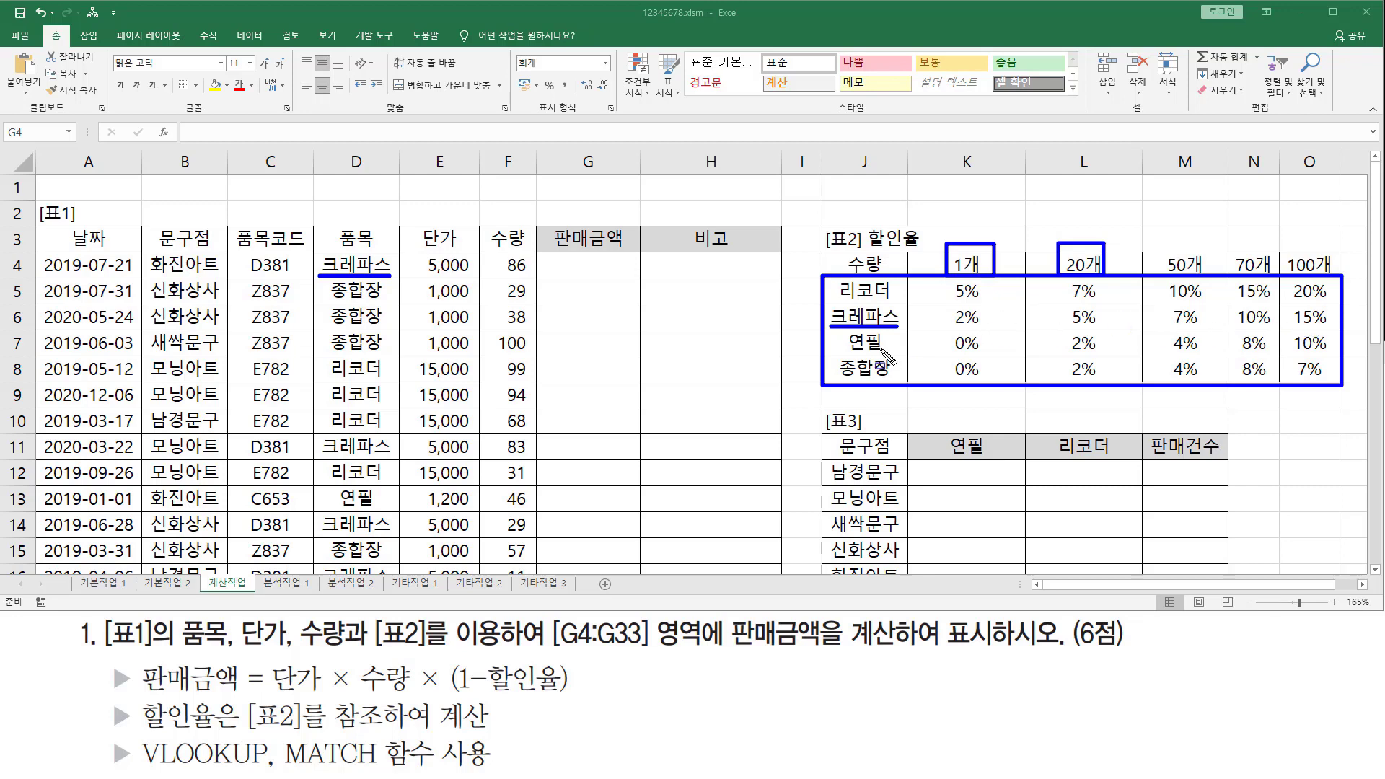
left_click(499, 250)
left_click_drag(499, 249, 498, 253)
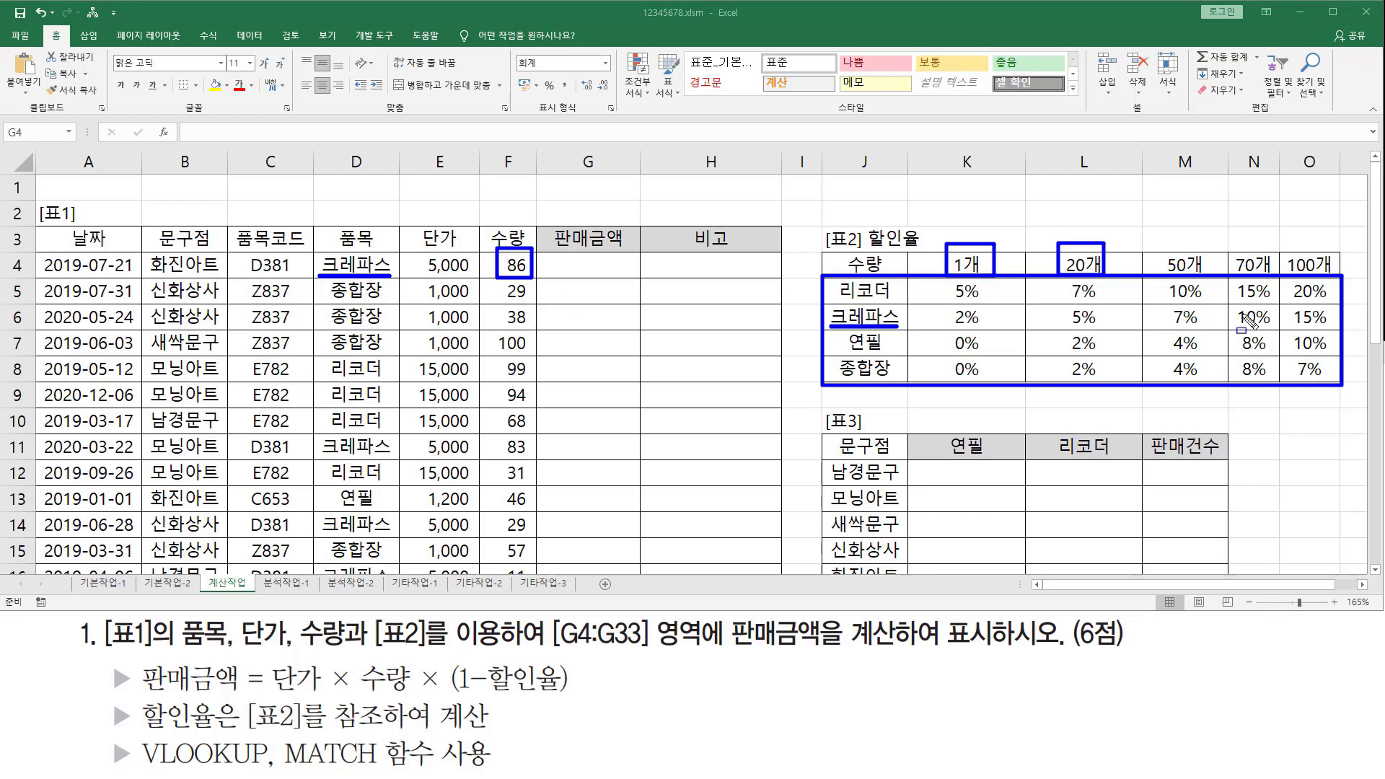
left_click_drag(1235, 306, 1279, 334)
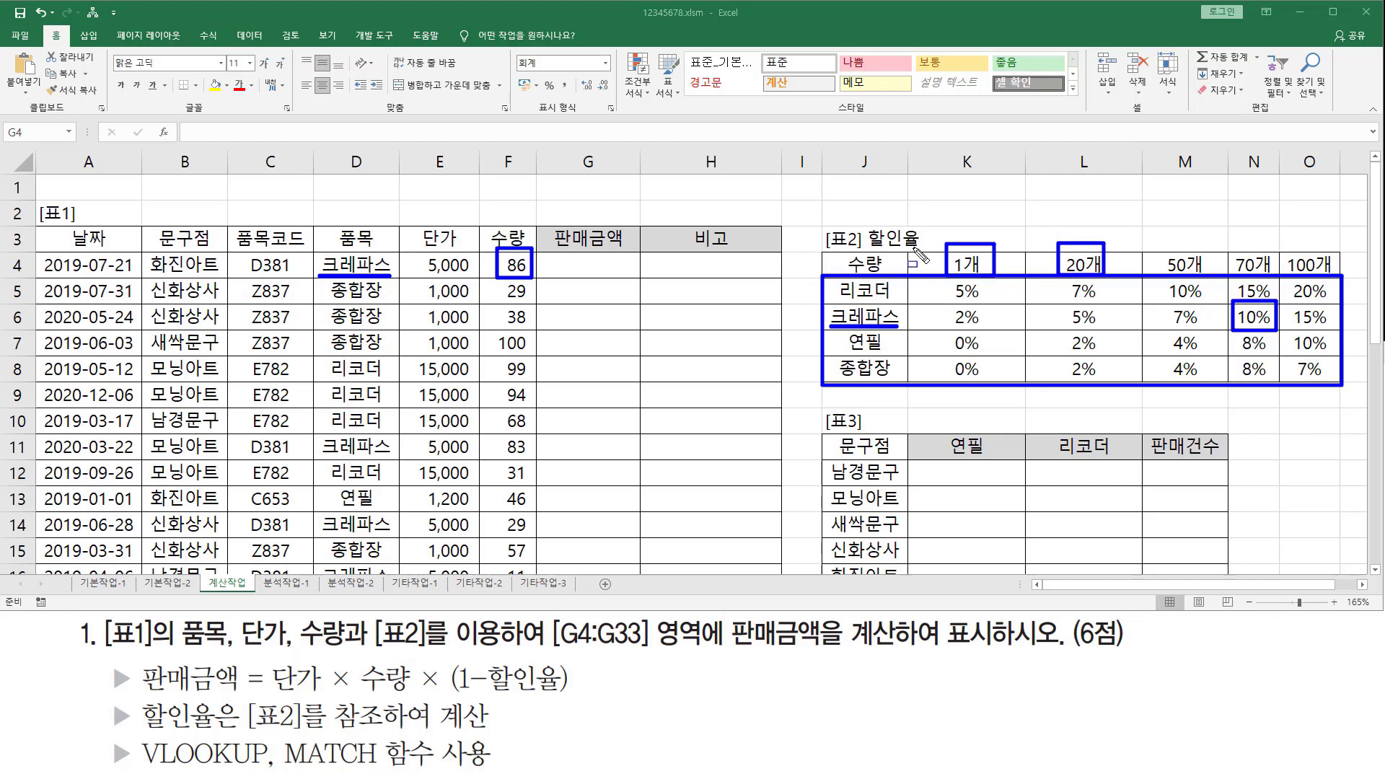
mouse_move(924, 264)
left_mouse_down()
mouse_move(1355, 289)
mouse_move(1328, 280)
left_mouse_up()
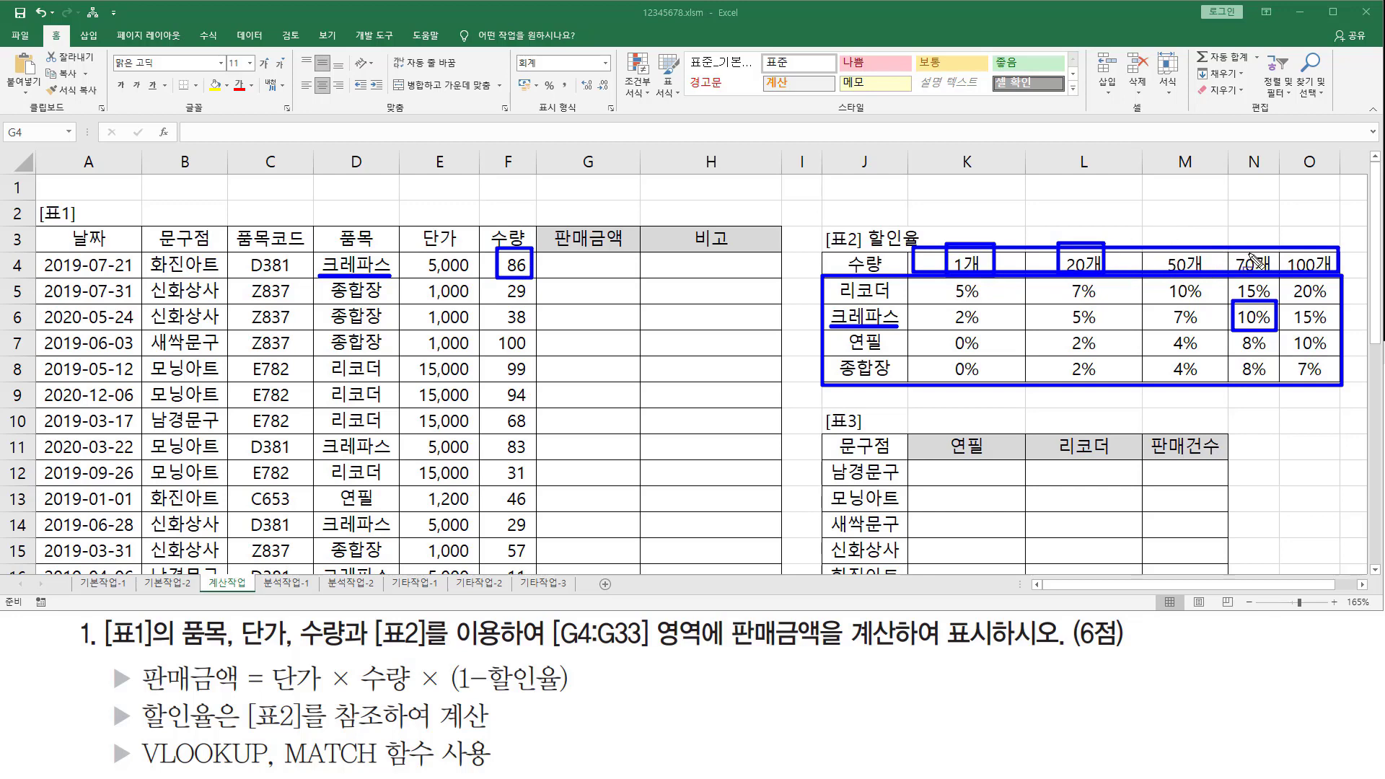
left_click_drag(1256, 220, 1257, 255)
left_click_drag(287, 766, 378, 765)
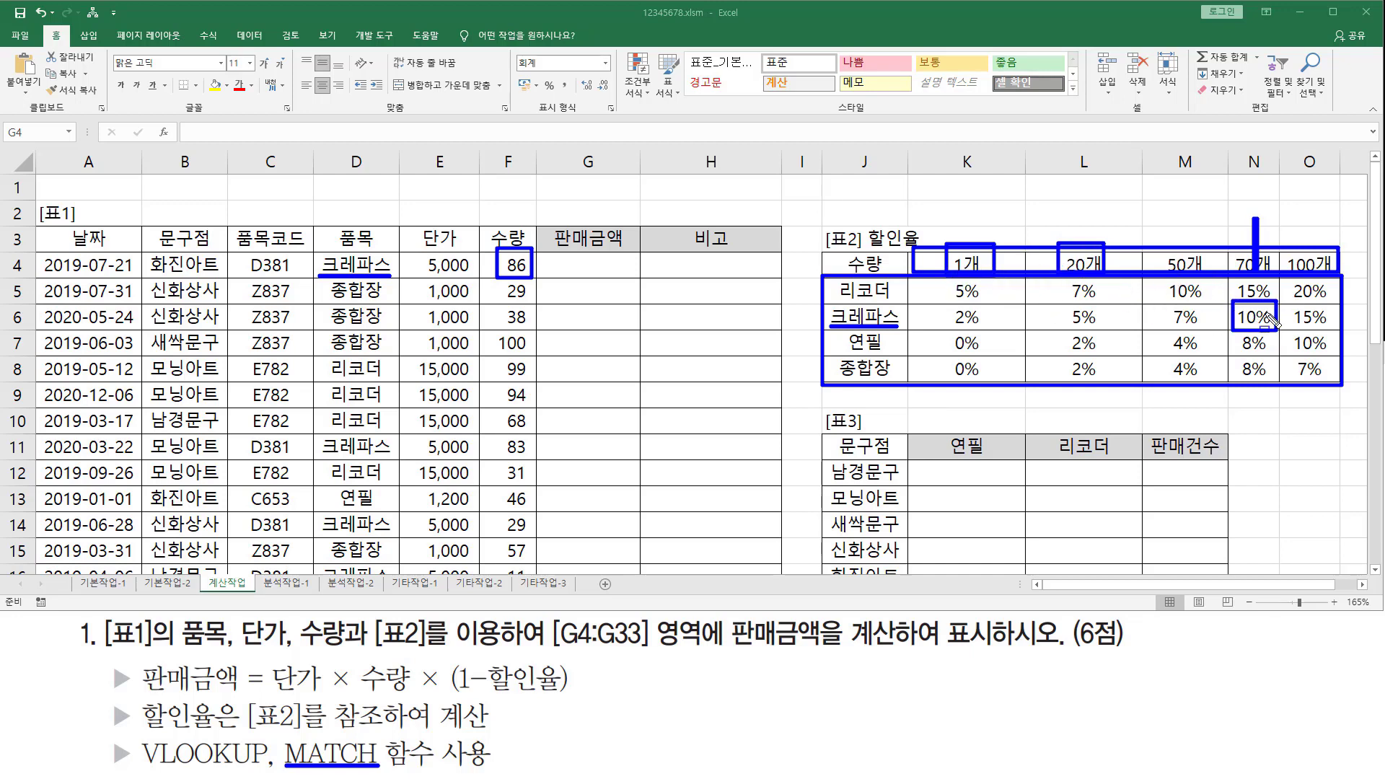
key("Escape")
Enter the formula =MATCH(F4,K4:O4,1) in cell G4 to find the quantity's position among the [표2] headers.
left_click(571, 265)
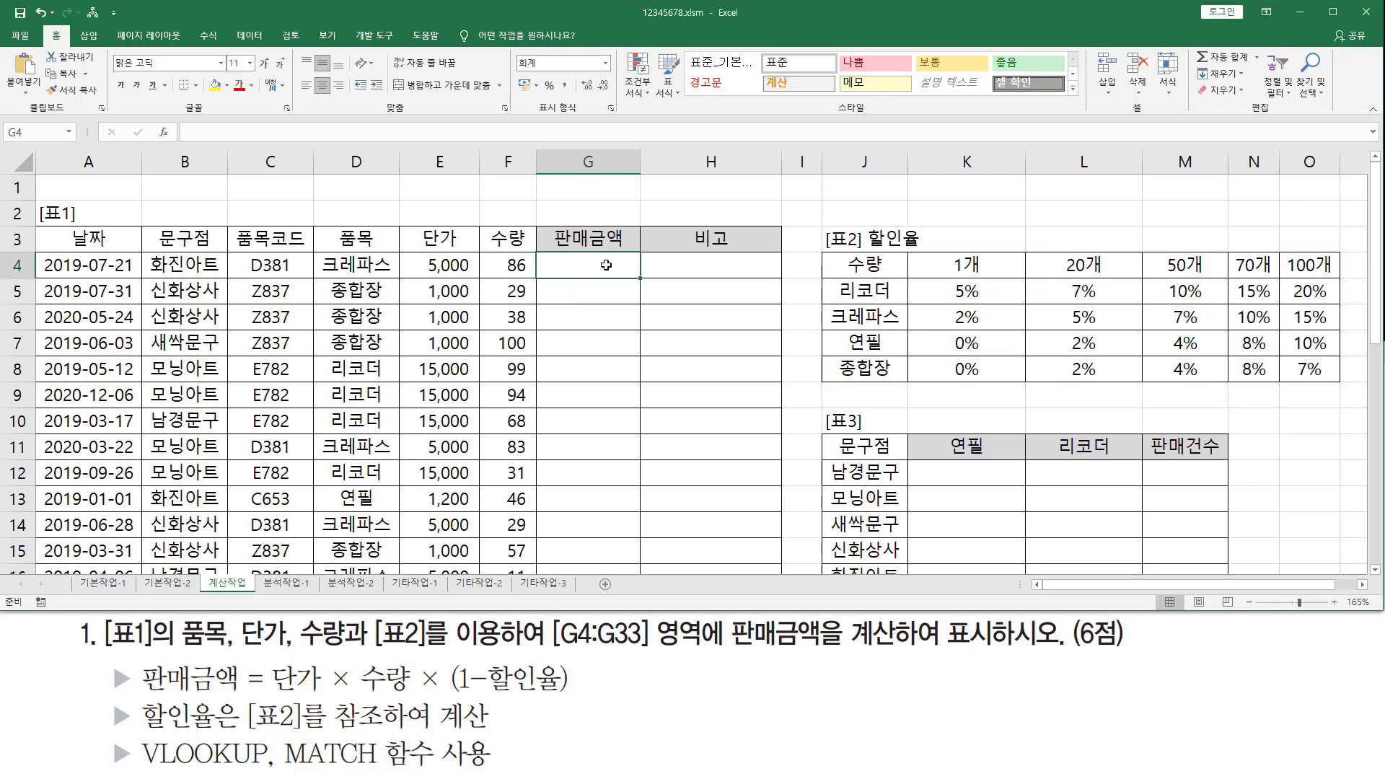
type("=mat")
key("Tab")
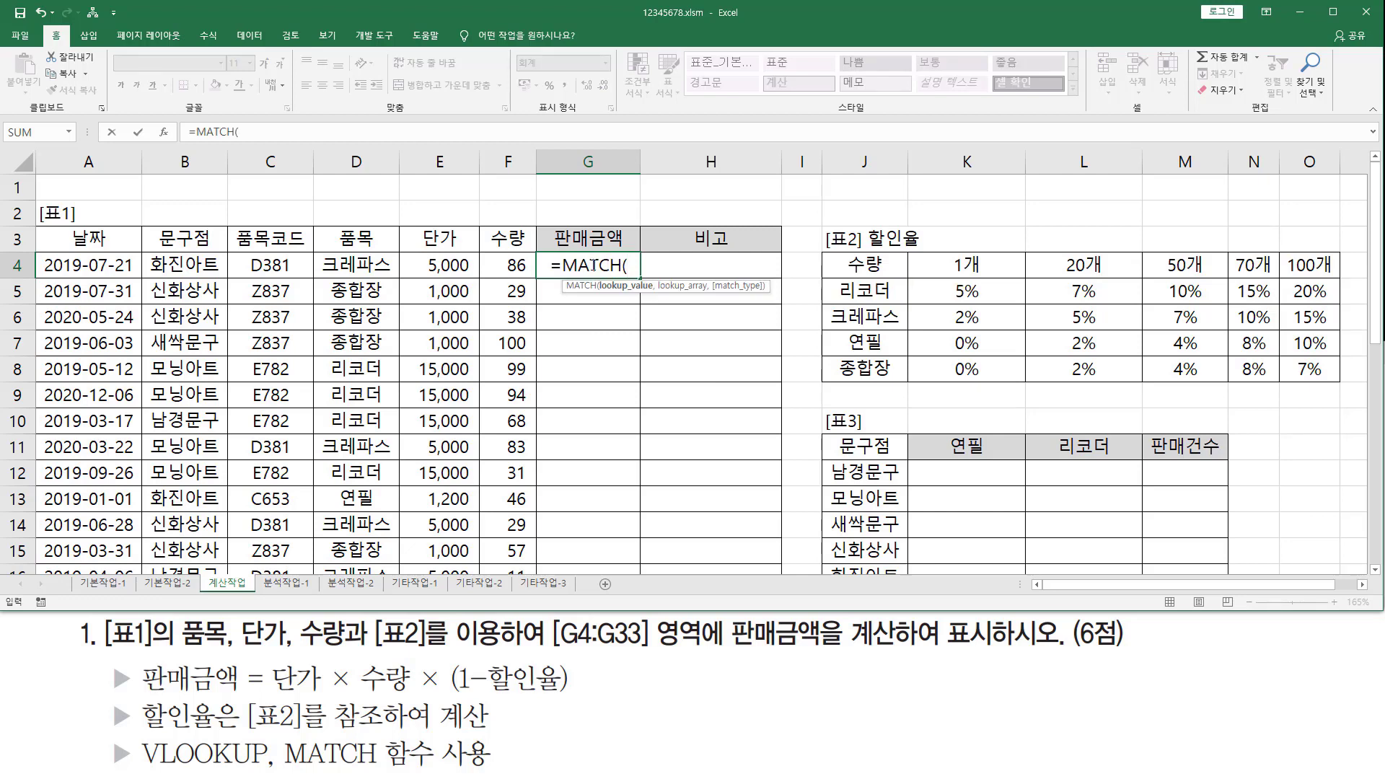
left_click(510, 266)
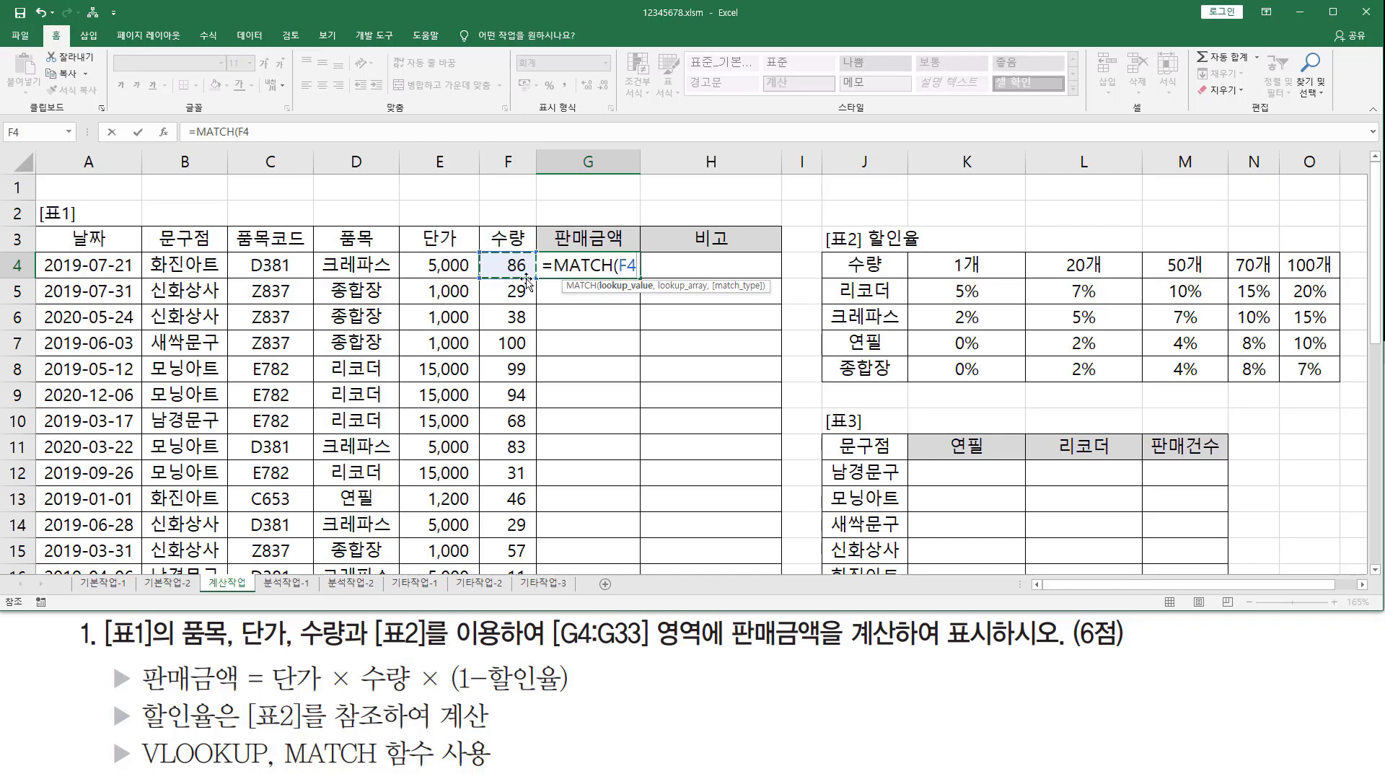
type(",")
left_click_drag(936, 267, 1298, 260)
type(",")
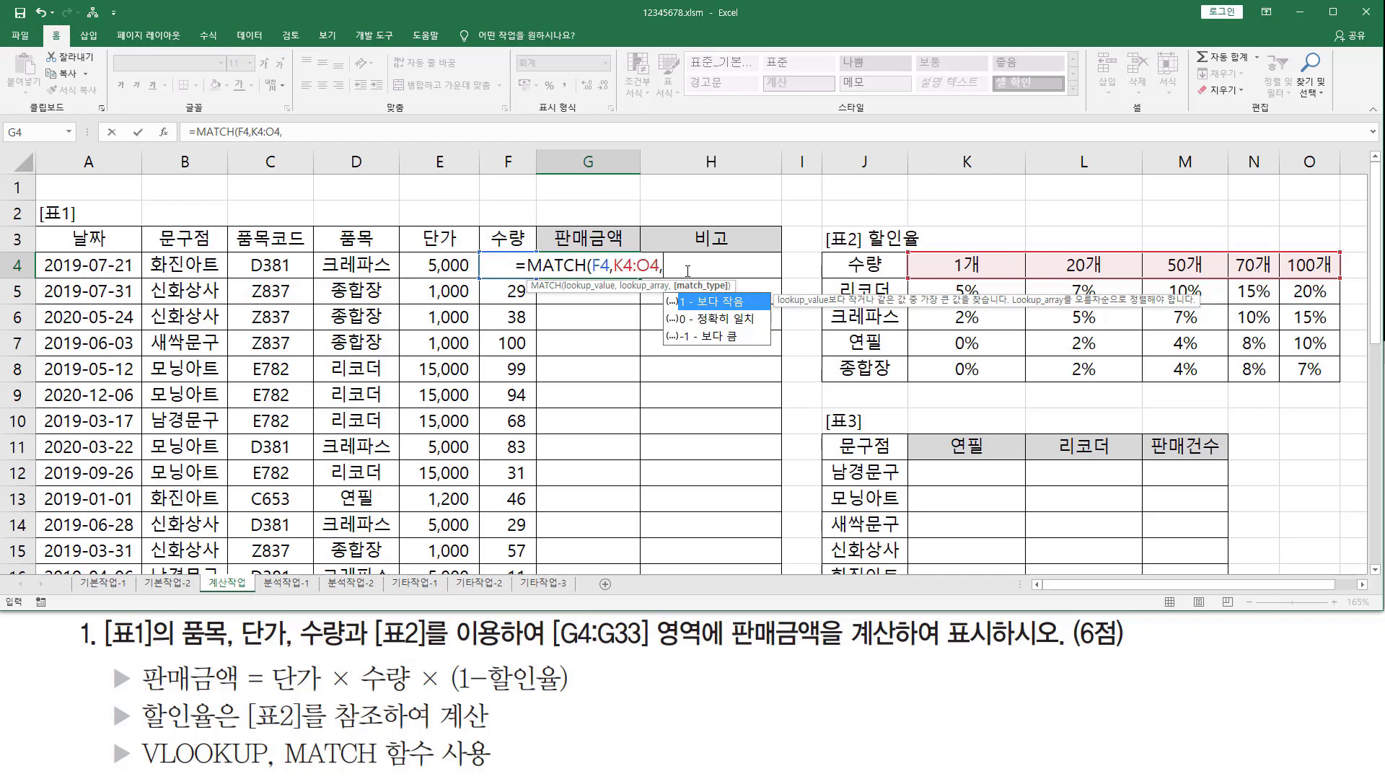
type("1")
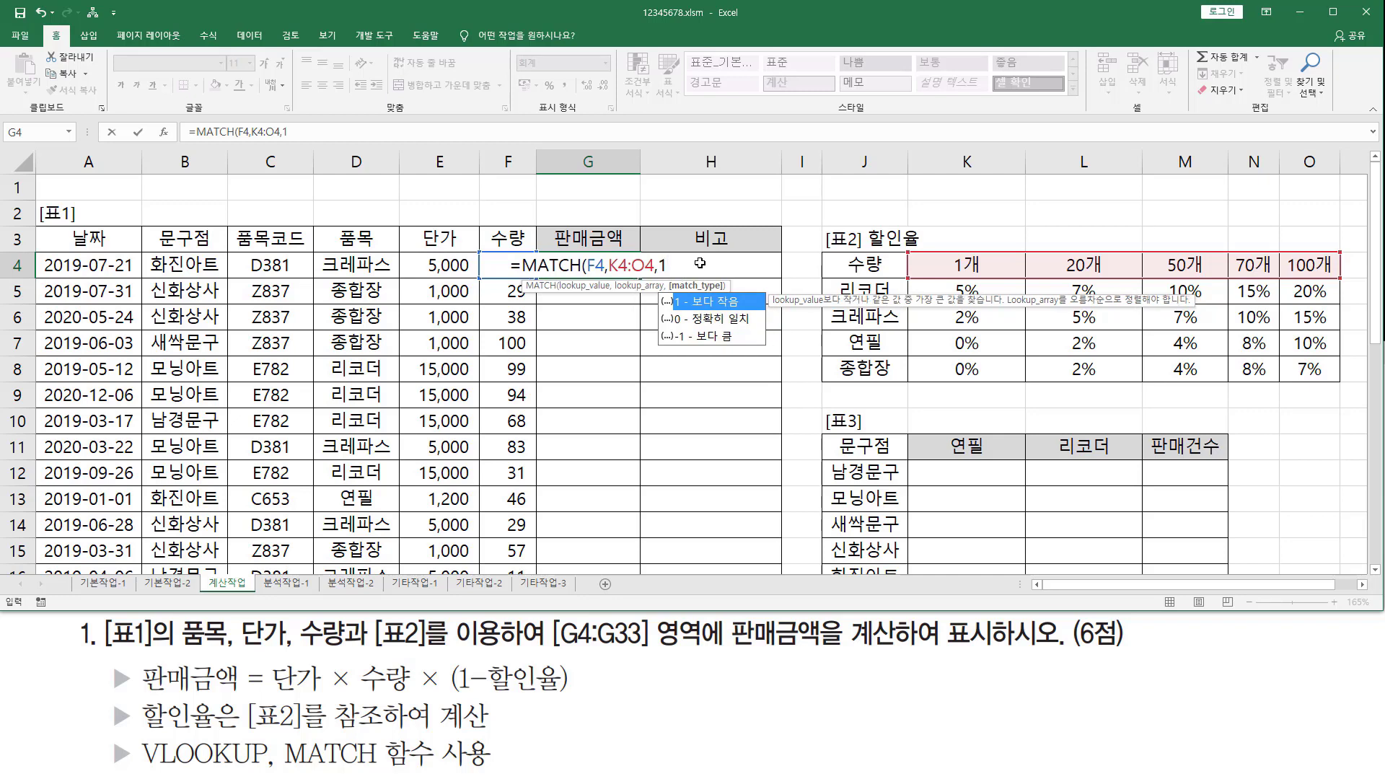
type(")")
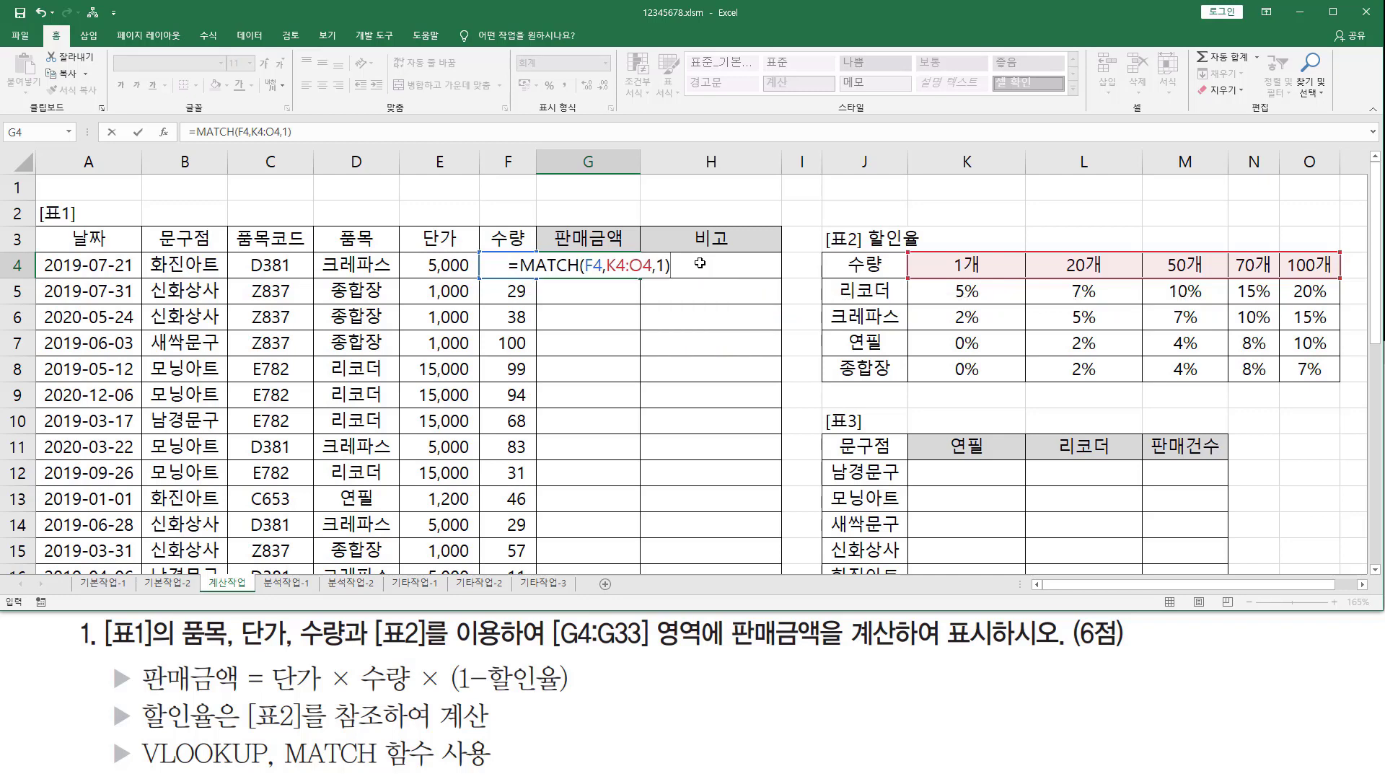
key("Return")
left_click(592, 258)
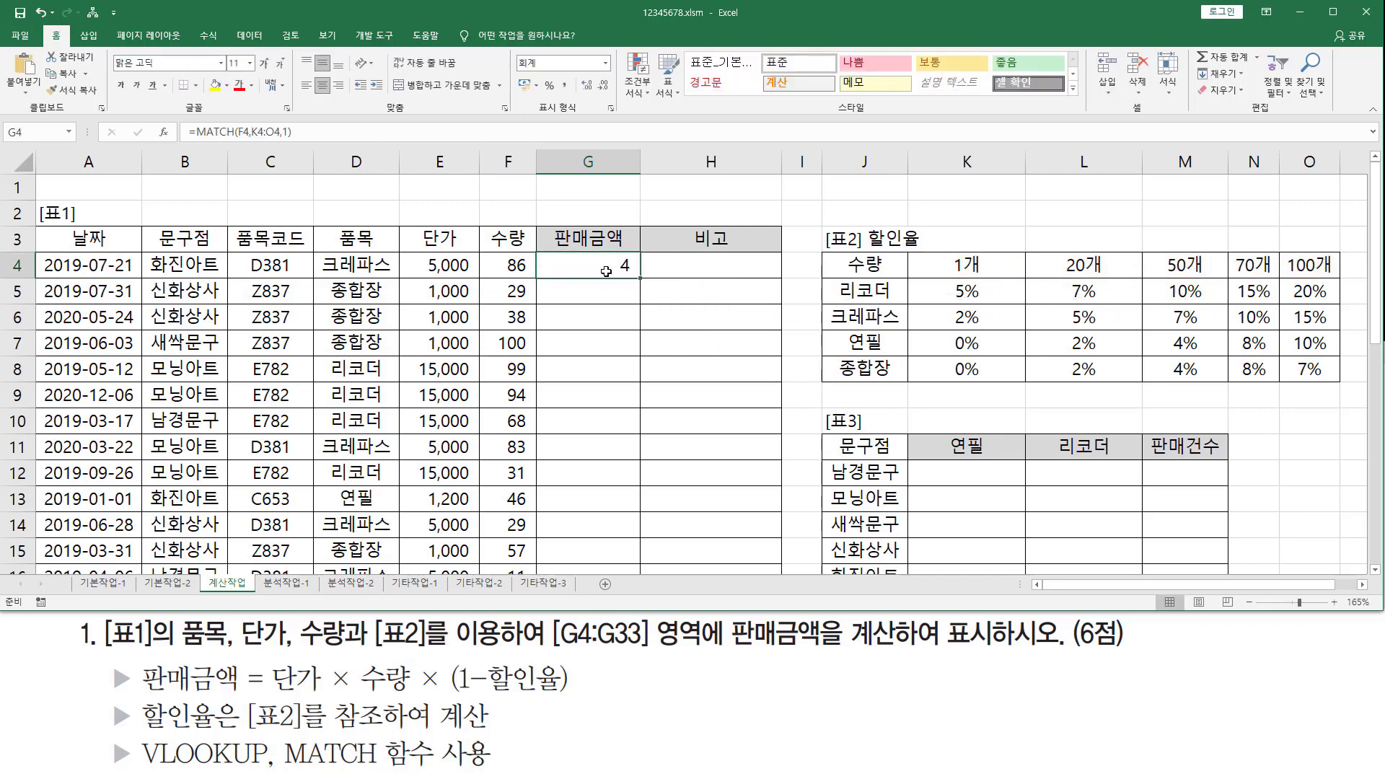
Check the MATCH result against the quantity headers K4:O4 and trace 크레파스 to its discount rate in J5:O8.
mouse_move(915, 252)
left_mouse_down()
mouse_move(1126, 276)
mouse_move(1347, 276)
left_mouse_up()
left_click_drag(491, 274, 543, 273)
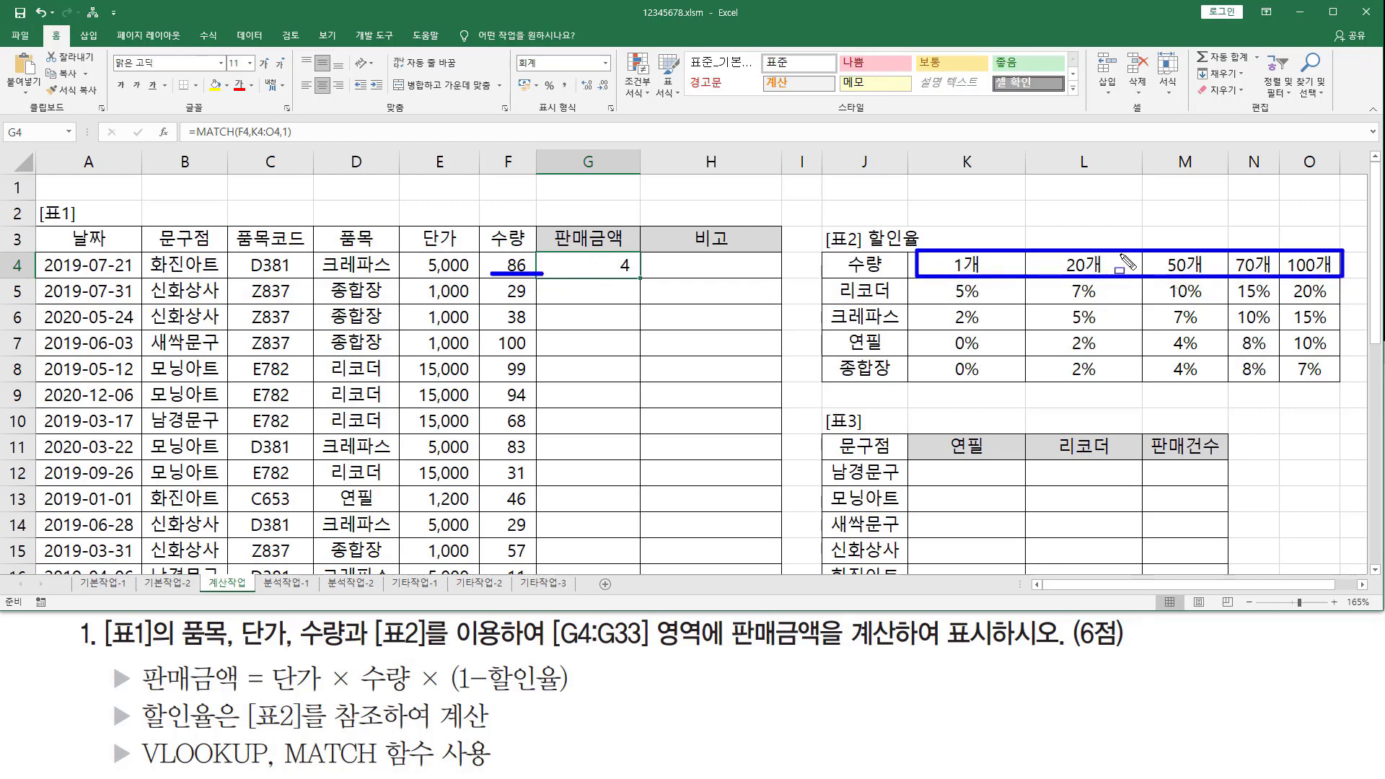
left_click_drag(1254, 228, 1253, 273)
mouse_move(822, 279)
left_mouse_down()
mouse_move(931, 387)
mouse_move(1259, 387)
mouse_move(1343, 281)
mouse_move(1345, 390)
left_mouse_up()
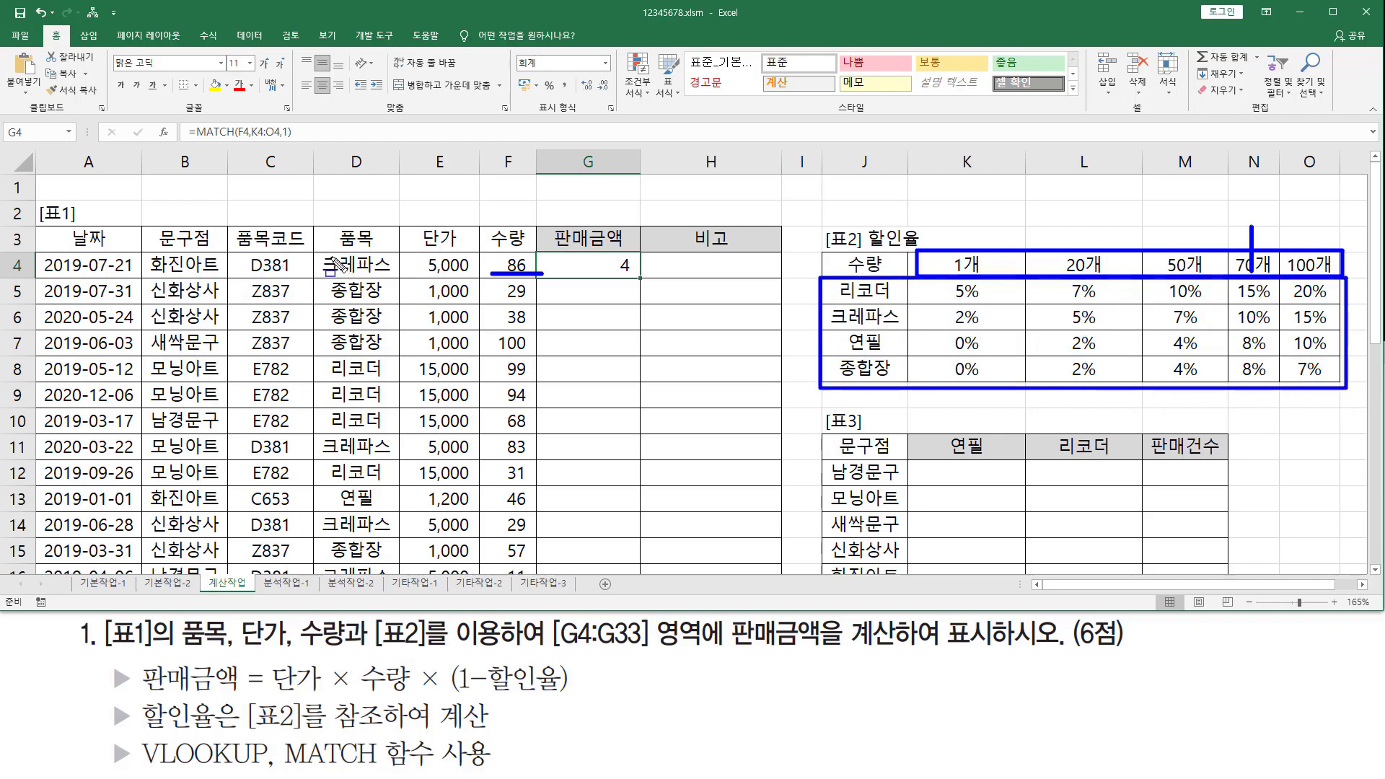
mouse_move(319, 254)
left_mouse_down()
mouse_move(395, 277)
mouse_move(318, 254)
left_mouse_up()
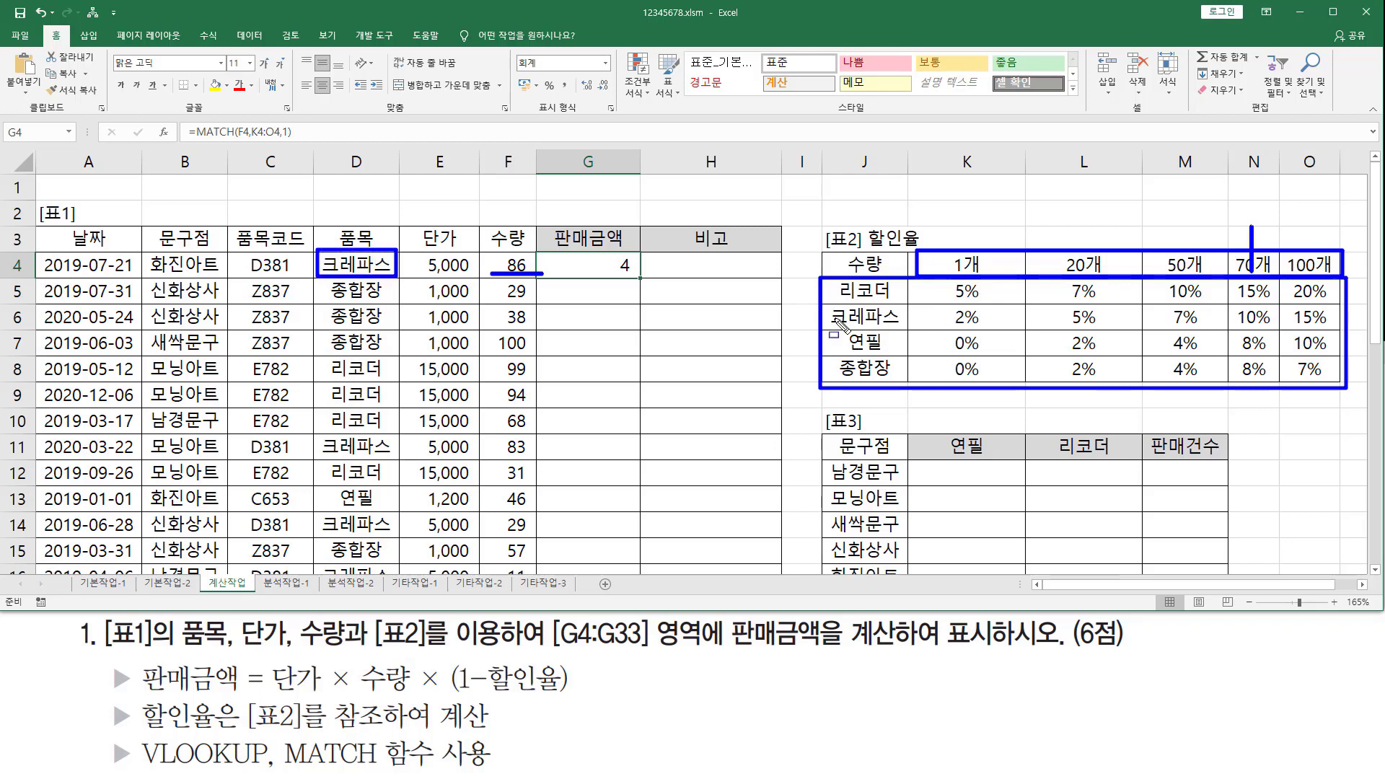
mouse_move(829, 328)
left_mouse_down()
mouse_move(906, 328)
mouse_move(827, 309)
mouse_move(829, 327)
left_mouse_up()
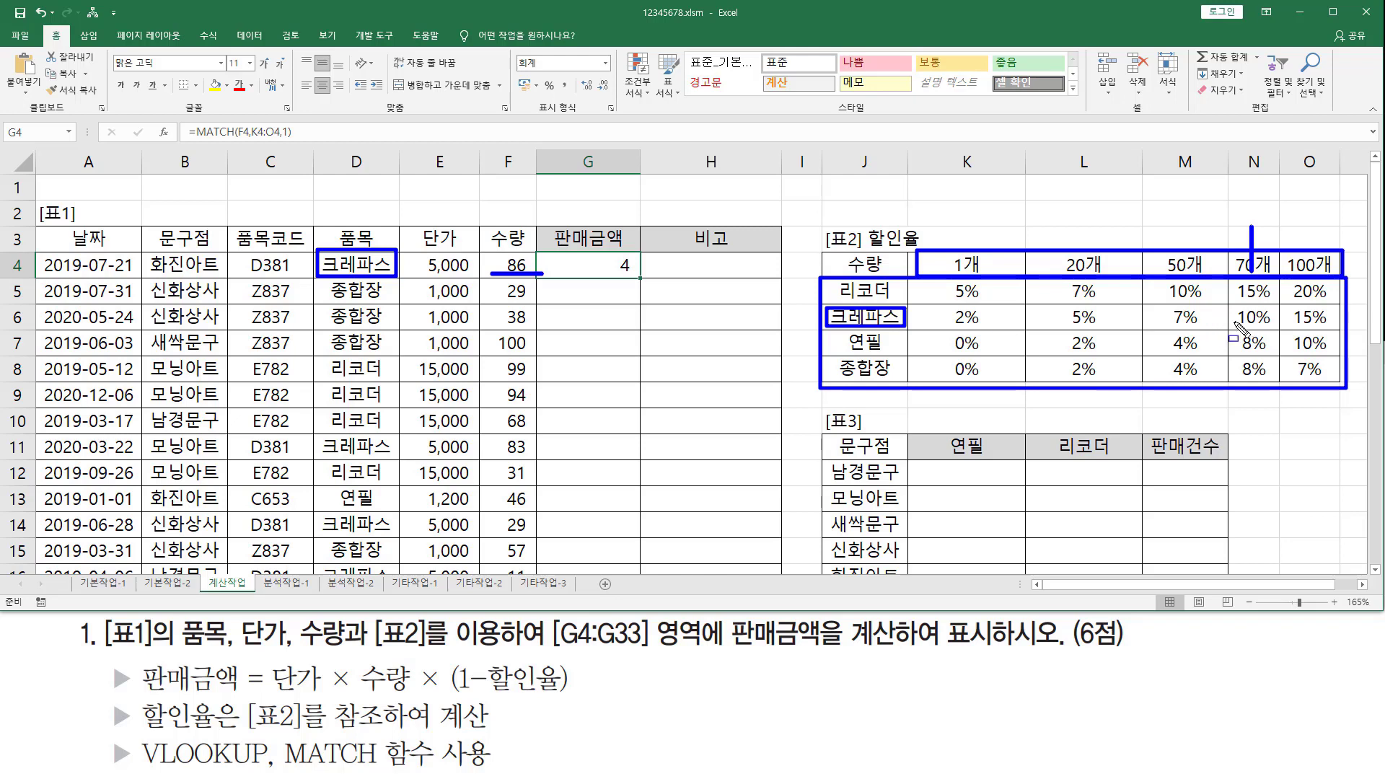
mouse_move(1233, 326)
left_mouse_down()
mouse_move(1277, 326)
mouse_move(1234, 324)
left_mouse_up()
Count the columns of the lookup range J5:O8 from the item column and compare the discount rate's column number with the MATCH position.
left_click_drag(813, 293, 829, 280)
left_click_drag(866, 334, 867, 373)
left_click_drag(947, 357, 990, 372)
mouse_move(1055, 343)
left_mouse_down()
mouse_move(1079, 357)
mouse_move(1066, 373)
left_mouse_up()
mouse_move(1188, 340)
left_mouse_down()
mouse_move(1175, 353)
mouse_move(1203, 361)
left_mouse_up()
left_click_drag(1187, 345, 1184, 393)
mouse_move(1253, 340)
left_mouse_down()
mouse_move(1271, 340)
mouse_move(1247, 380)
left_mouse_up()
mouse_move(1315, 345)
left_mouse_down()
mouse_move(1298, 378)
mouse_move(1305, 366)
left_mouse_up()
left_click_drag(1241, 408, 1250, 405)
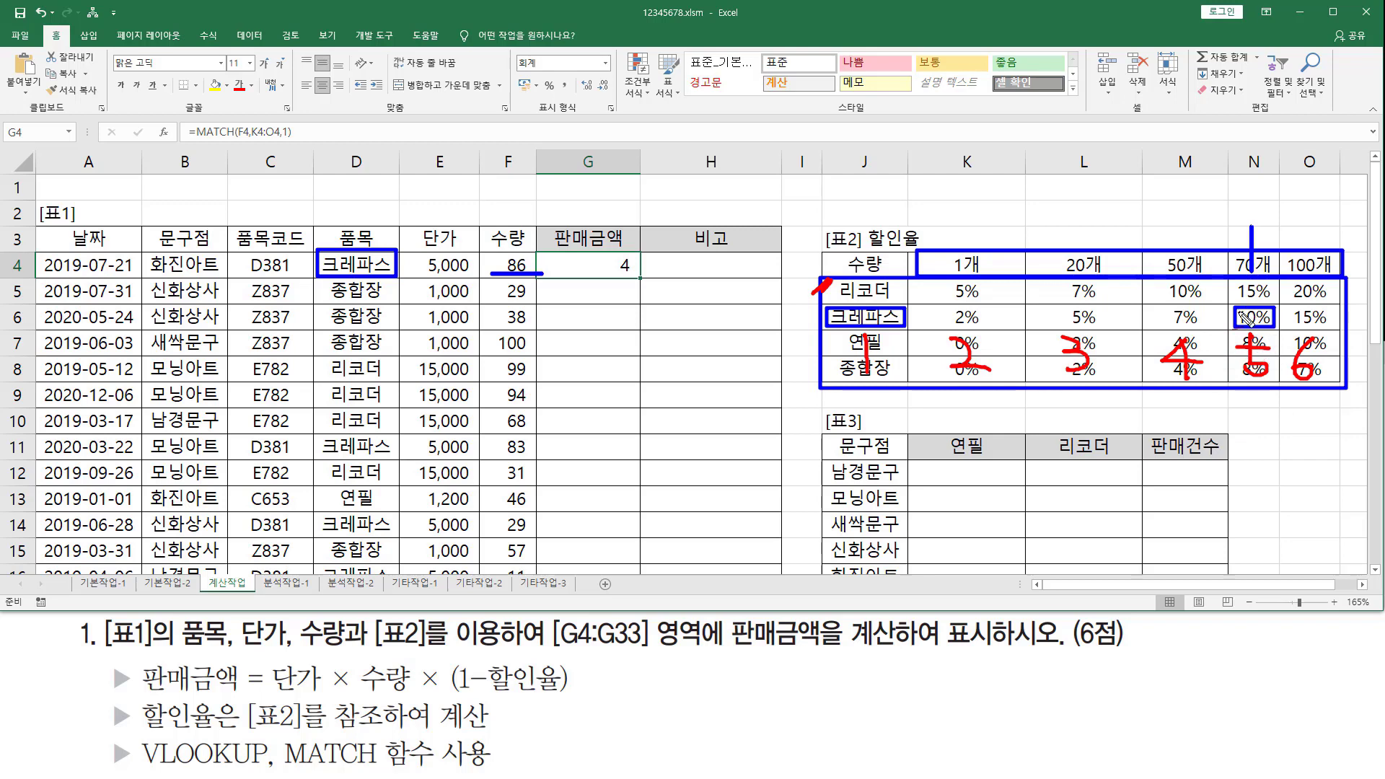
left_click_drag(1276, 319, 1269, 330)
mouse_move(533, 274)
left_mouse_down()
mouse_move(523, 252)
mouse_move(540, 269)
left_mouse_up()
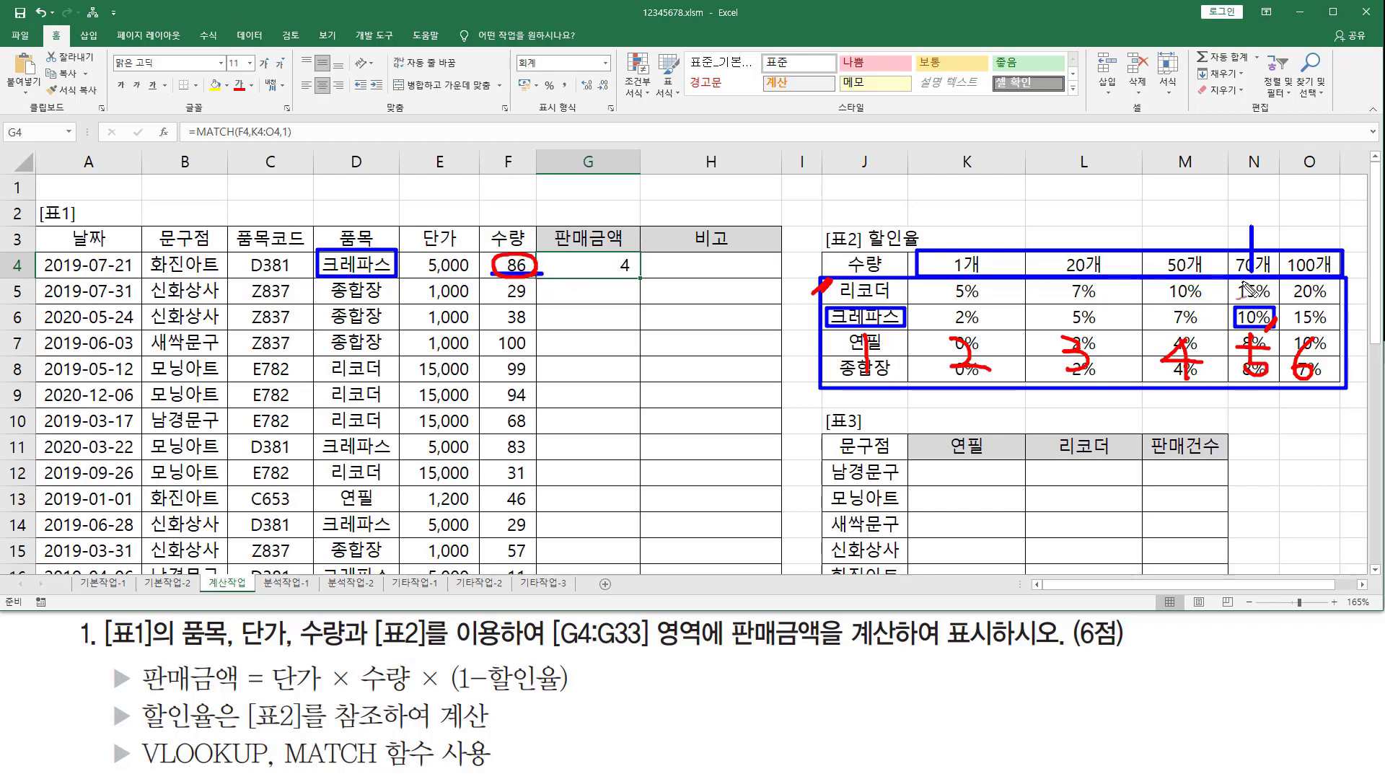
Check the MATCH result in G4 against the position of each quantity header in K4:O4.
mouse_move(1251, 223)
left_mouse_down()
mouse_move(1252, 269)
mouse_move(1252, 231)
left_mouse_up()
left_click_drag(185, 145, 314, 153)
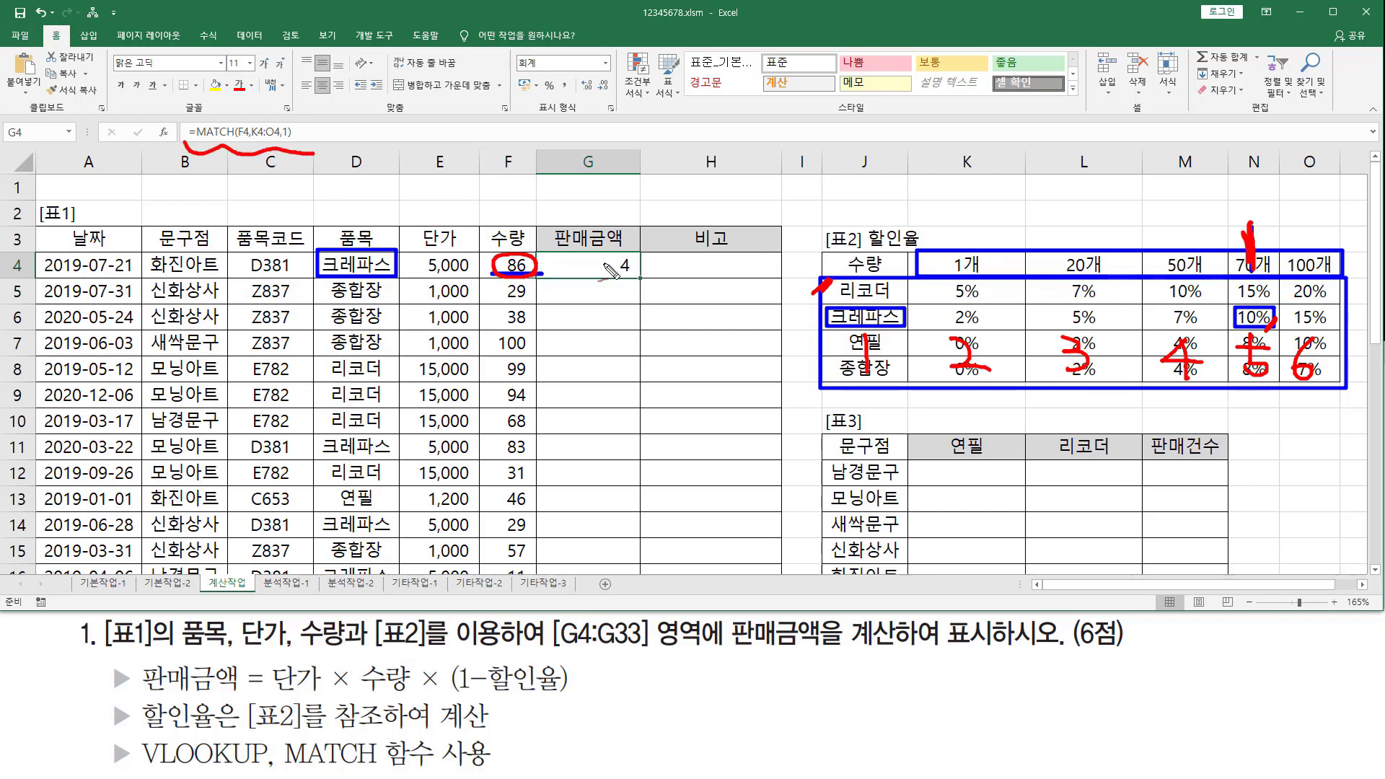
left_click_drag(635, 279, 634, 274)
mouse_move(935, 256)
left_mouse_down()
mouse_move(951, 252)
mouse_move(918, 267)
left_mouse_up()
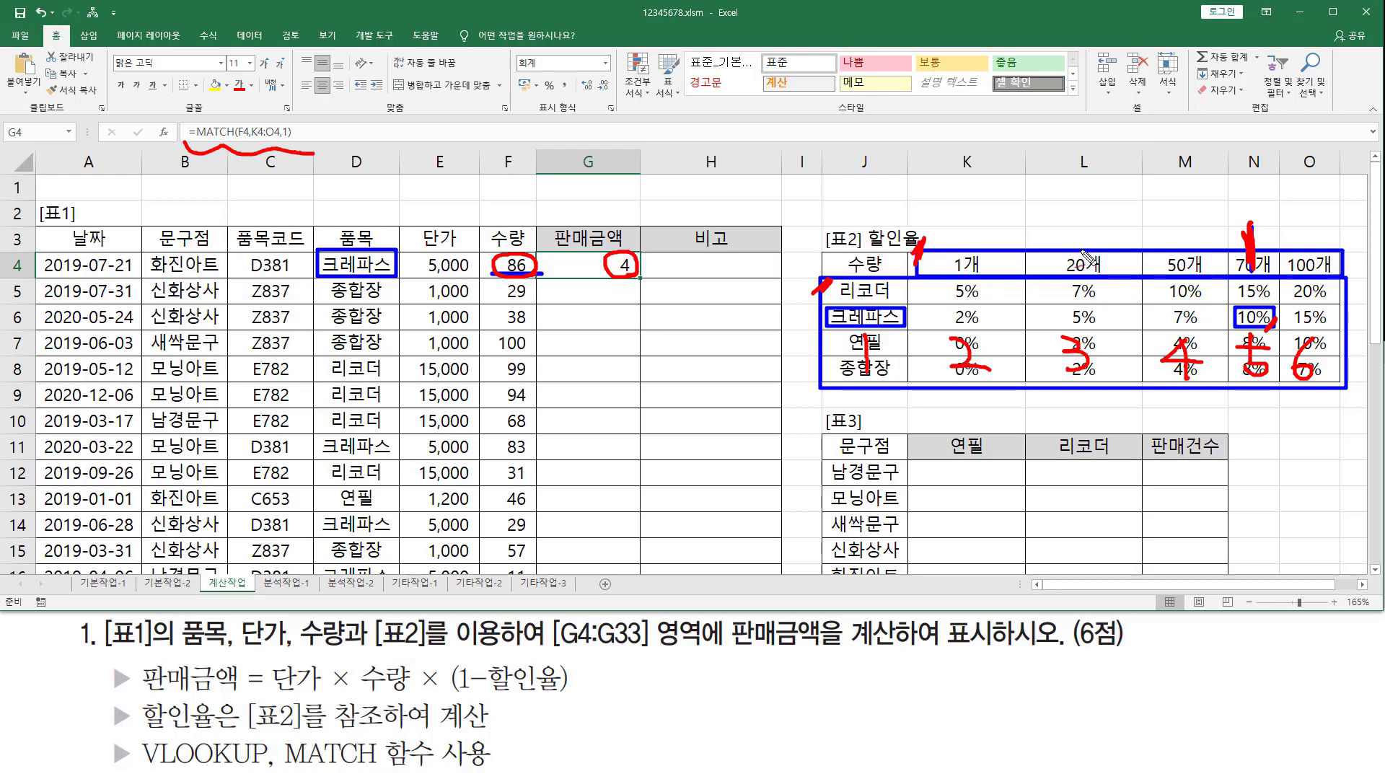
left_click_drag(1351, 266, 1334, 277)
mouse_move(974, 226)
left_mouse_down()
mouse_move(979, 238)
mouse_move(1080, 242)
left_mouse_up()
left_click_drag(1162, 230, 1171, 246)
mouse_move(1245, 201)
left_mouse_down()
mouse_move(1268, 215)
mouse_move(1252, 224)
left_mouse_up()
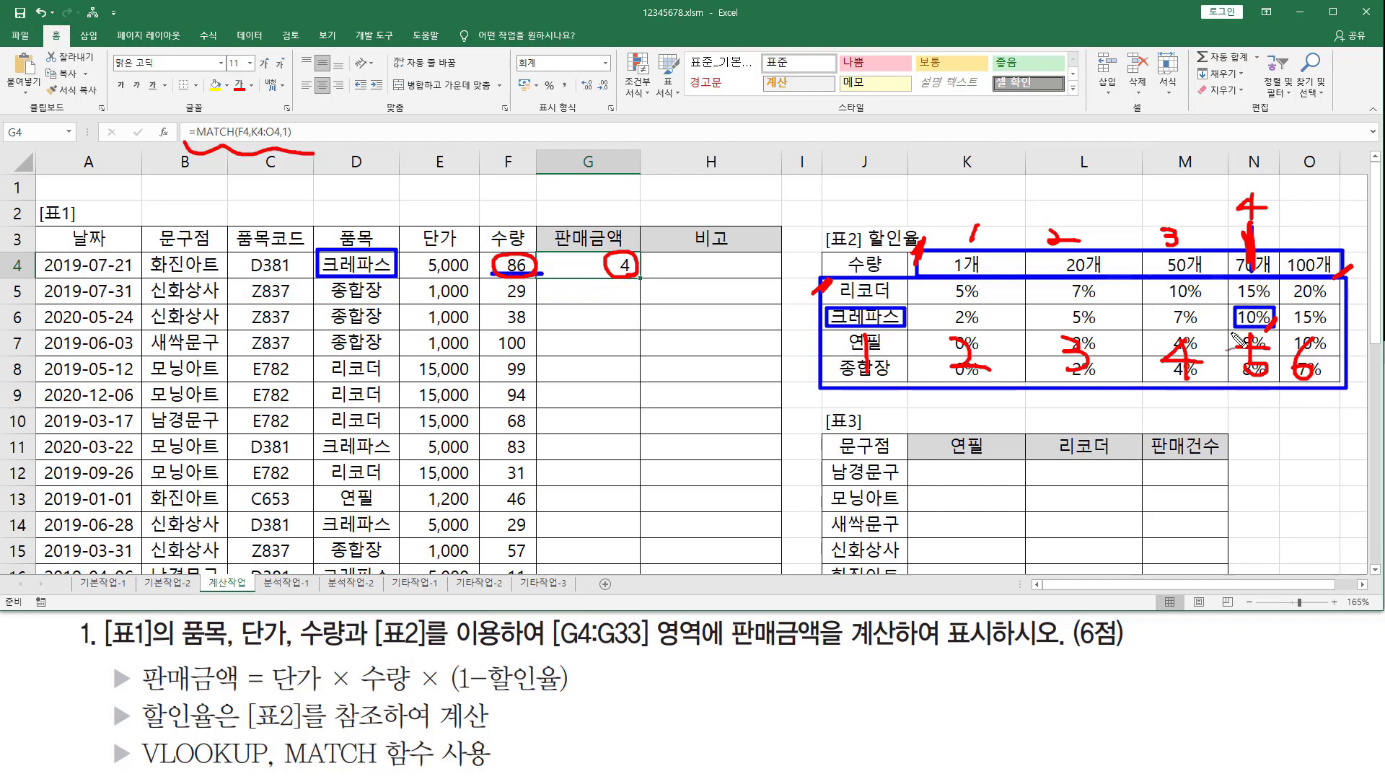
Compare the extents of J5:O8 and K4:O4 to relate the MATCH position to the column number VLOOKUP needs.
left_click_drag(829, 276, 805, 303)
left_click_drag(1348, 377, 1329, 394)
mouse_move(938, 238)
left_mouse_down()
mouse_move(908, 278)
mouse_move(931, 249)
left_mouse_up()
left_click_drag(1360, 262, 1331, 277)
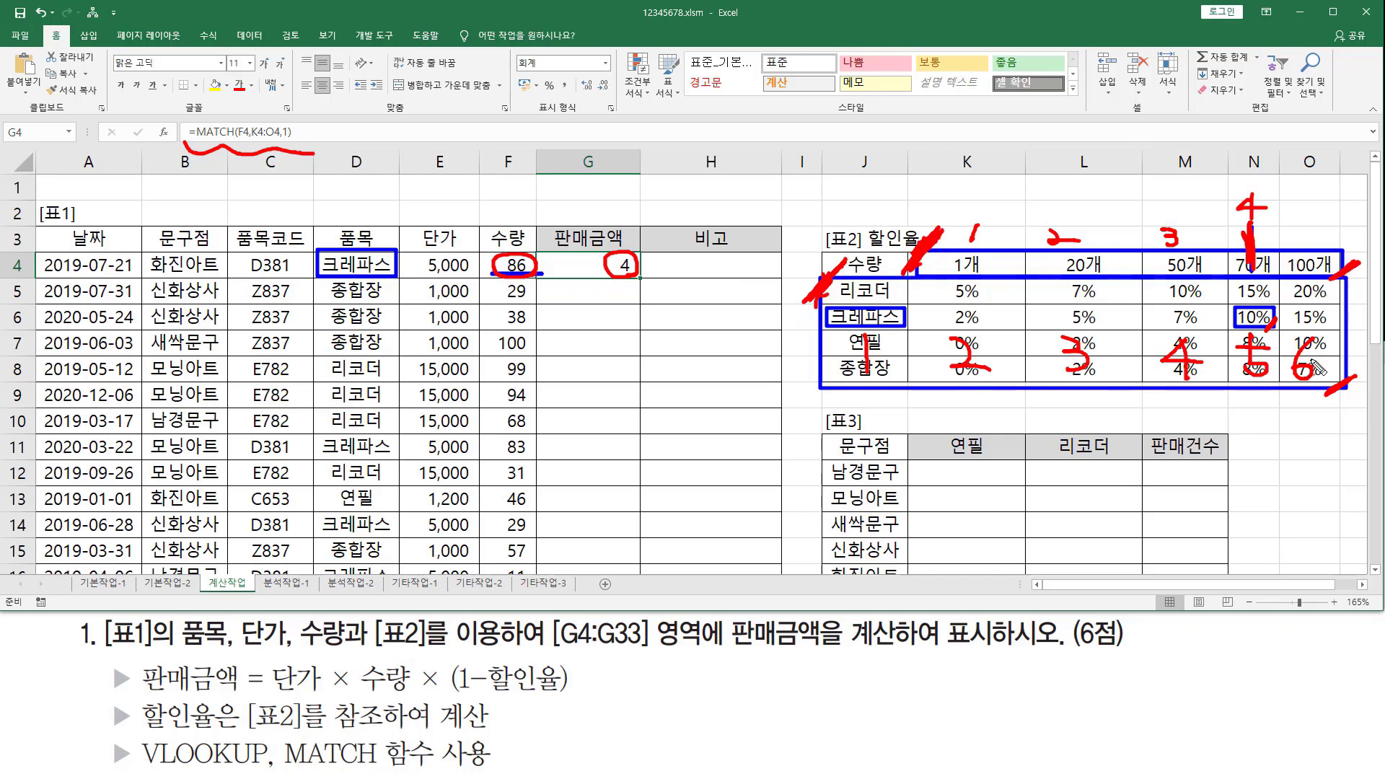
left_click_drag(1329, 397, 1352, 375)
left_click_drag(610, 264, 618, 262)
mouse_move(1246, 392)
left_mouse_down()
mouse_move(1278, 375)
mouse_move(1227, 384)
mouse_move(1252, 388)
left_mouse_up()
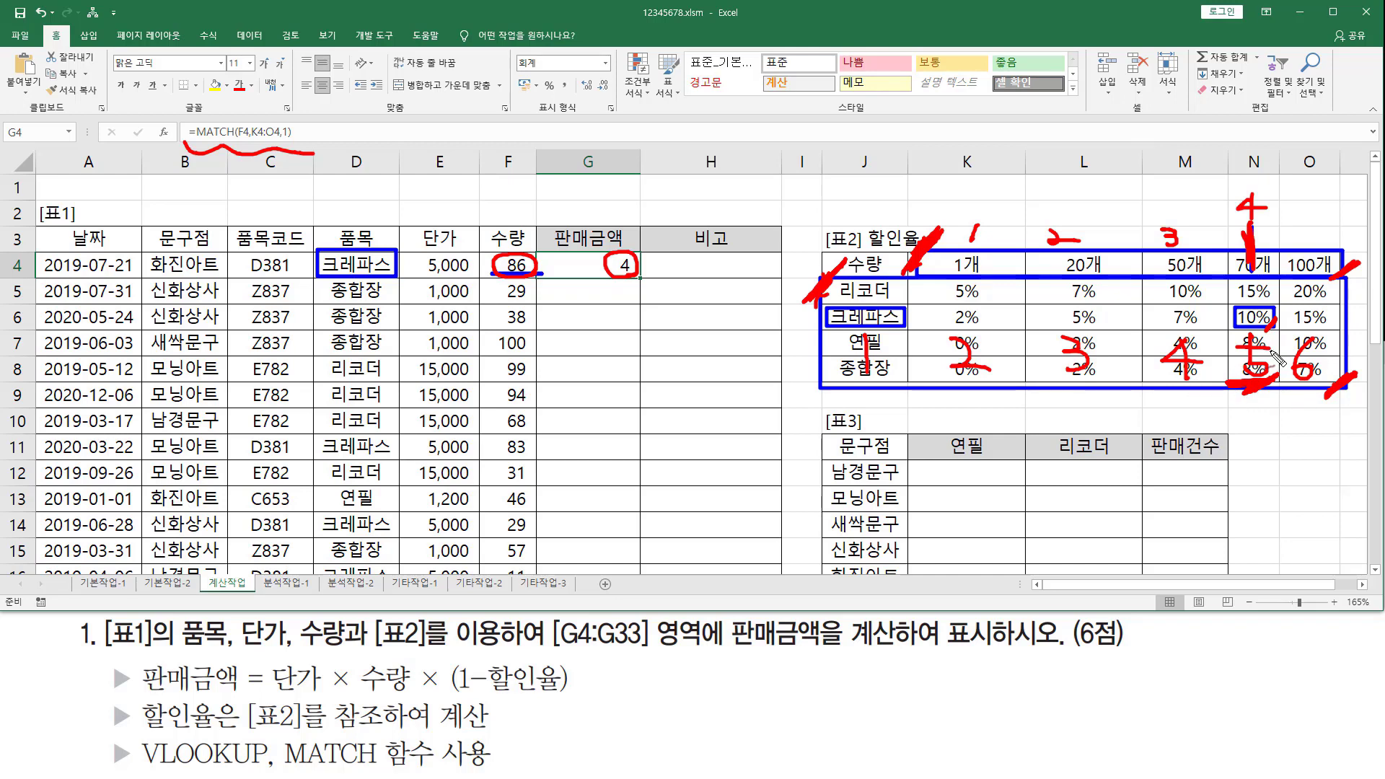
key("Escape")
Add 1 to the MATCH formula in G4, making it =MATCH(F4,K4:O4,1)+1.
double_click(630, 269)
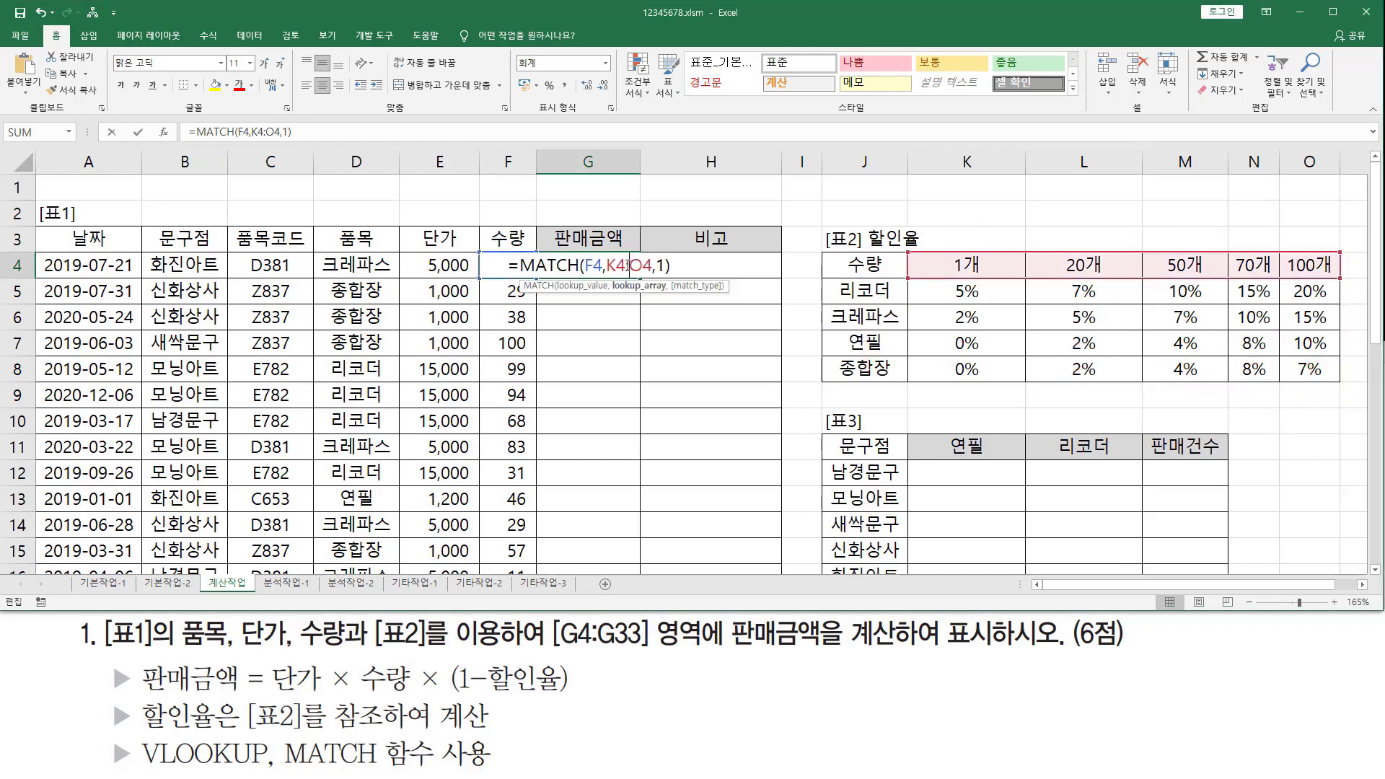
type("+1")
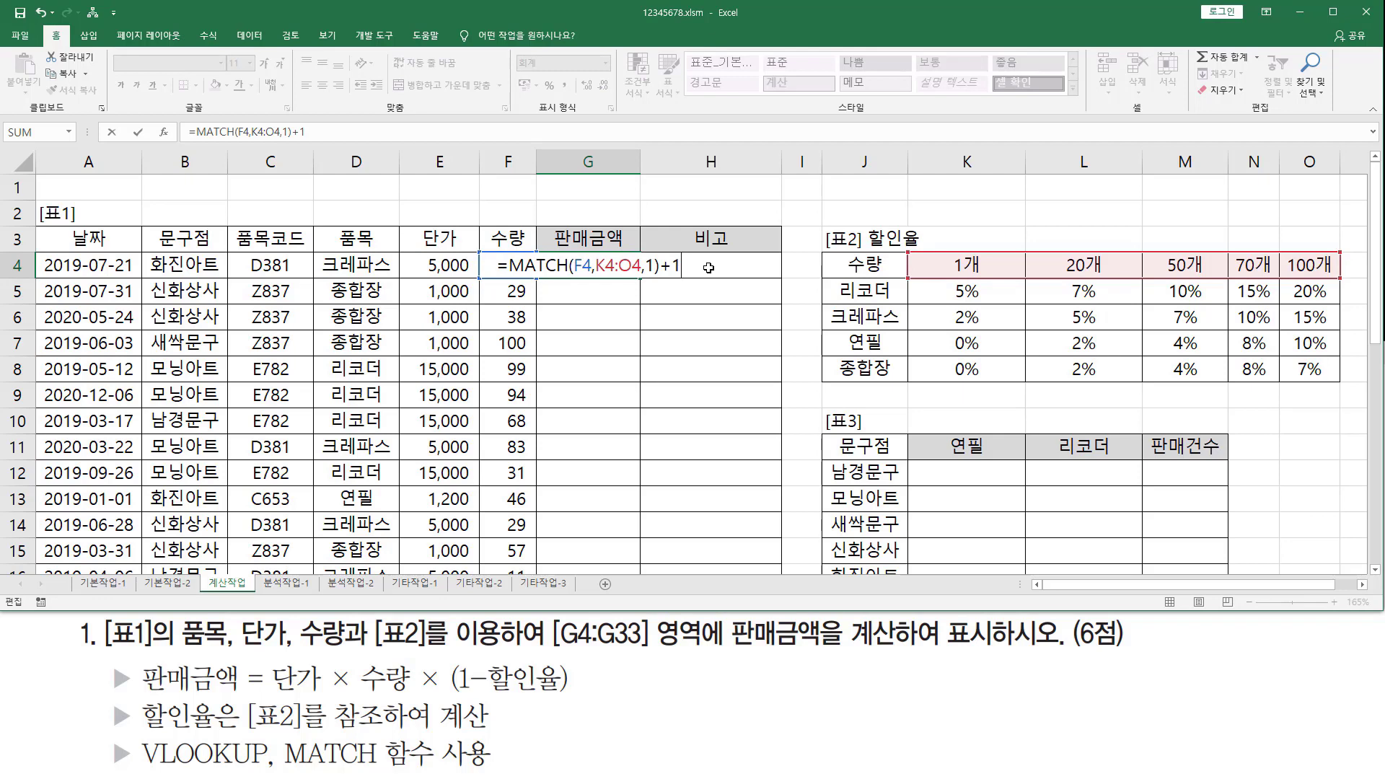
key("Return")
left_click(631, 271)
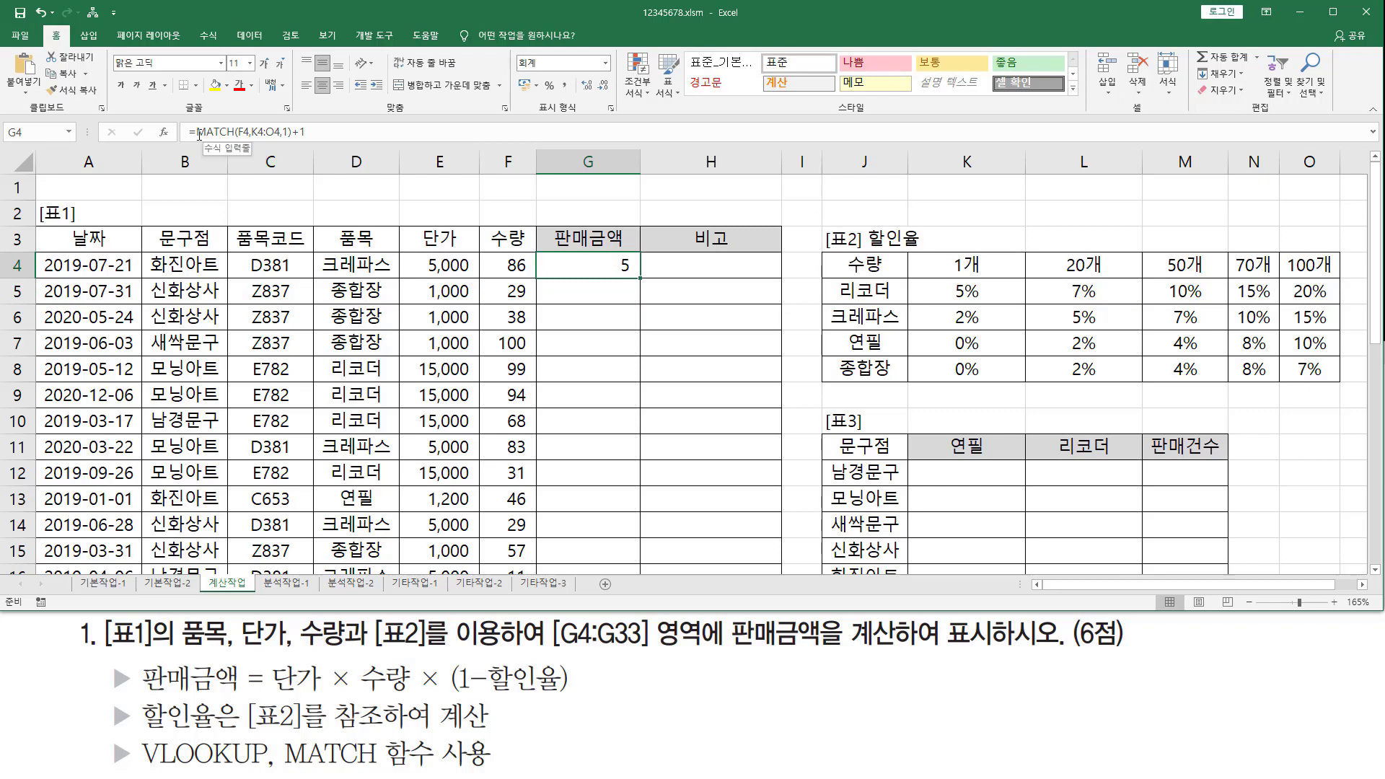
Rebuild G4's formula as a VLOOKUP of D4 in J5:O8, reusing the cut MATCH(F4,K4:O4,1)+1 as the column number.
left_click_drag(199, 134, 310, 134)
key("Delete")
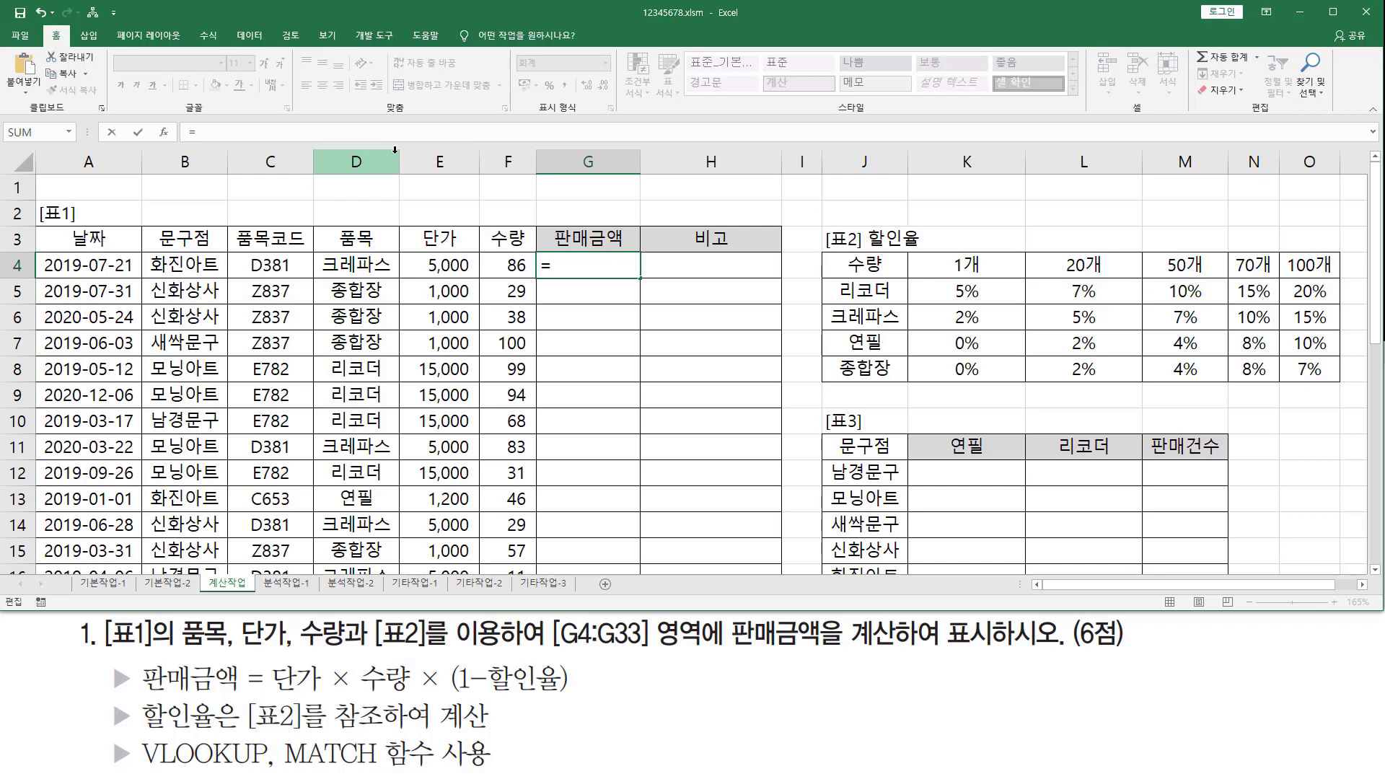
type("vl")
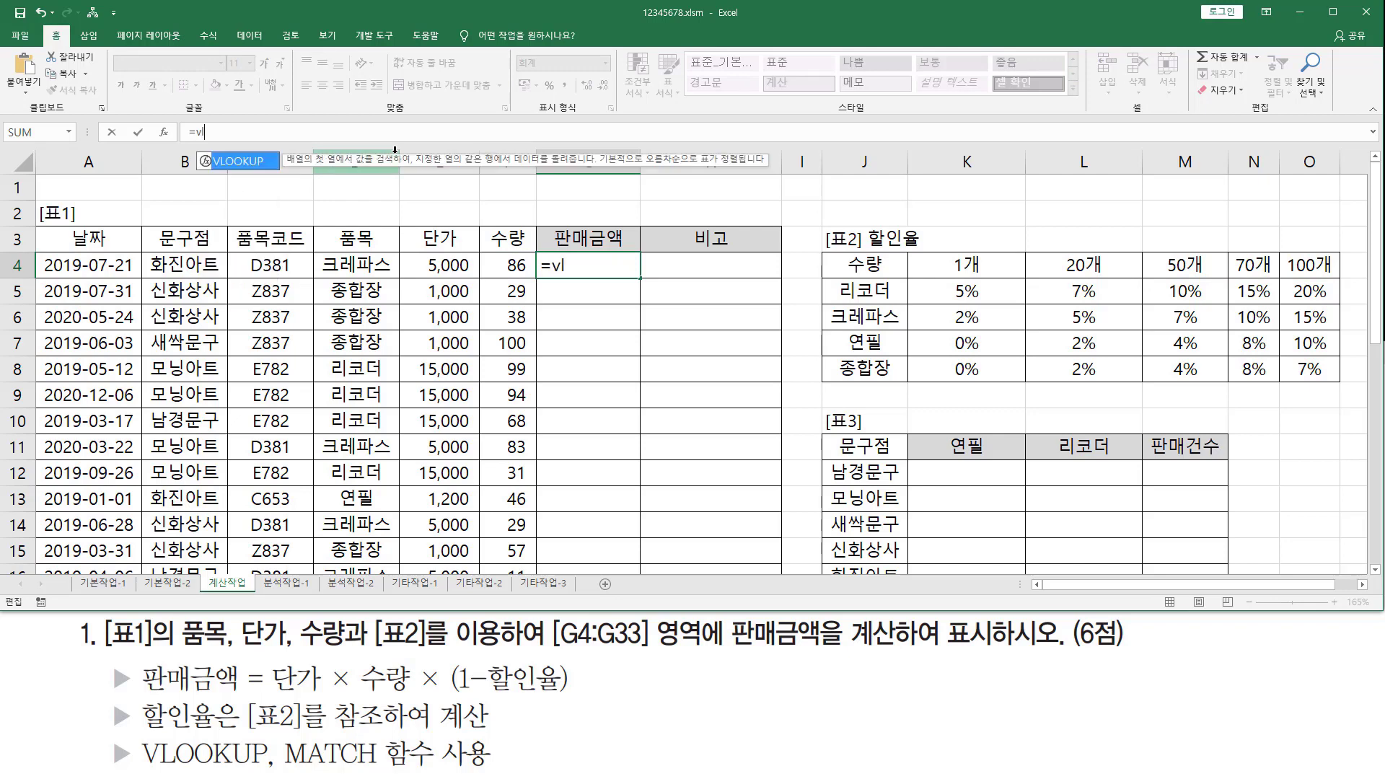
type("o")
key("Tab")
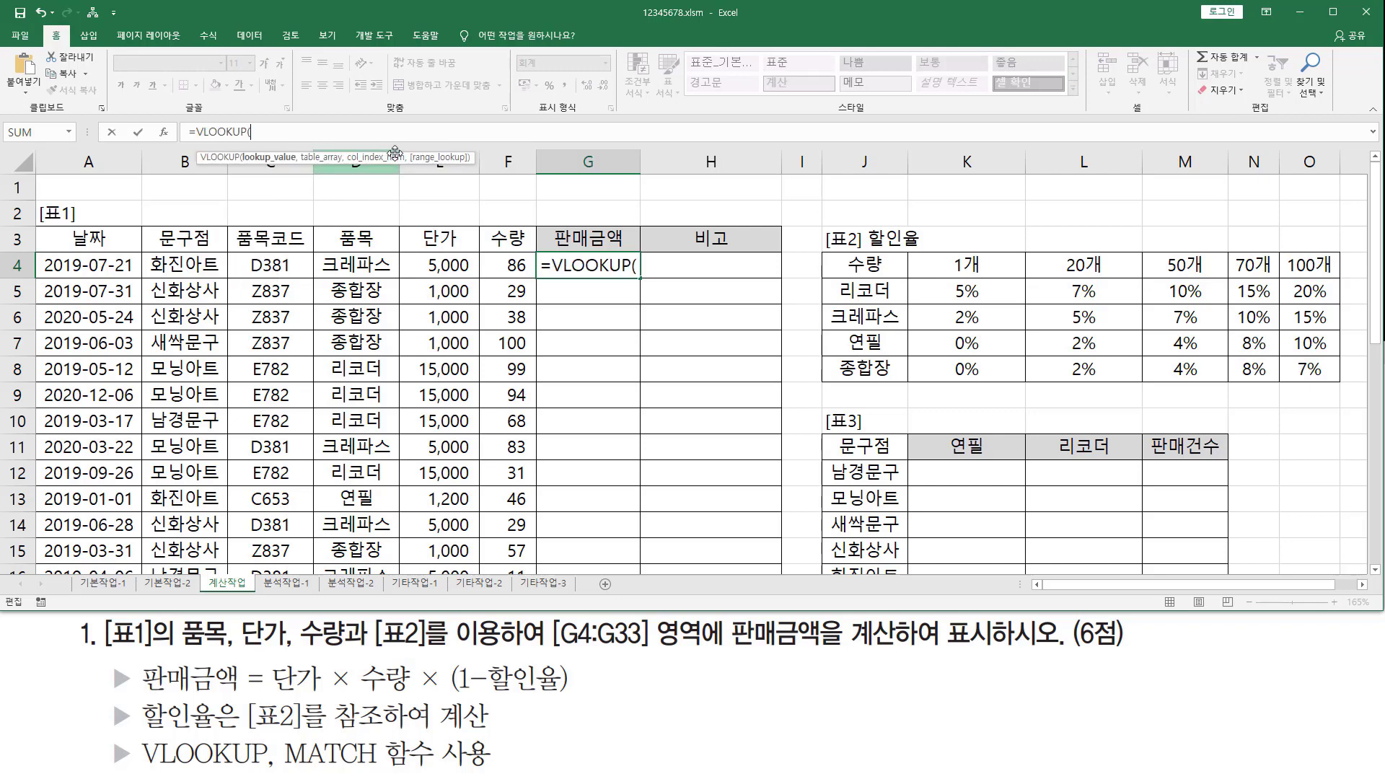
left_click(374, 265)
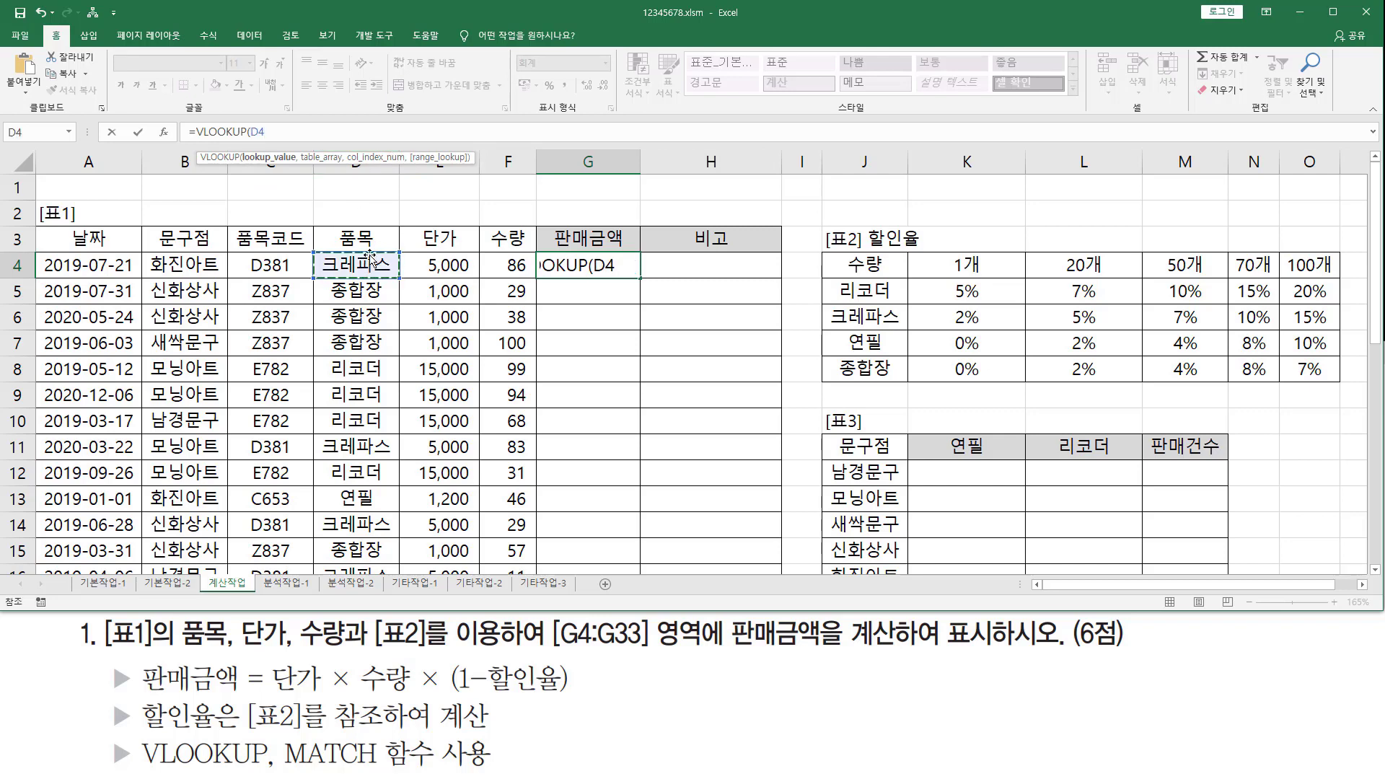
type(",")
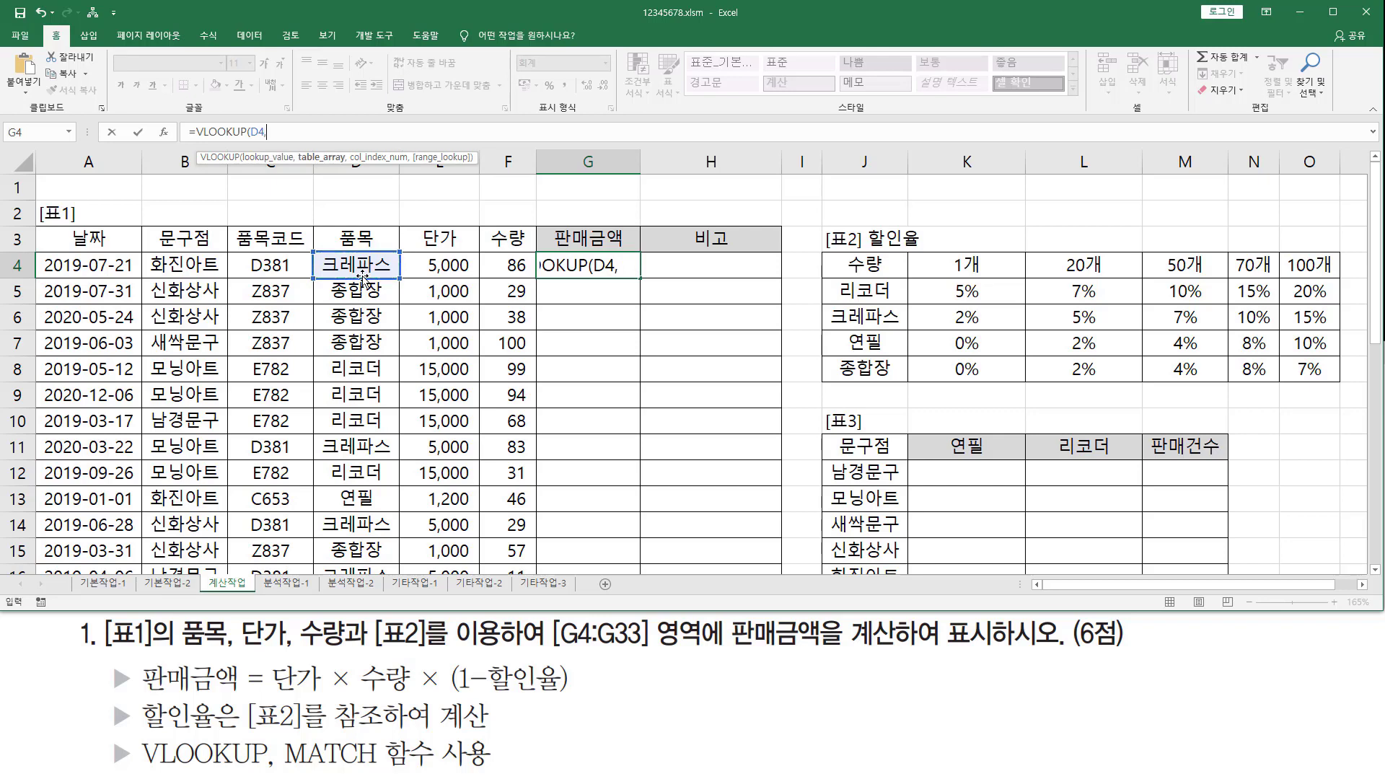
left_click_drag(856, 290, 1287, 366)
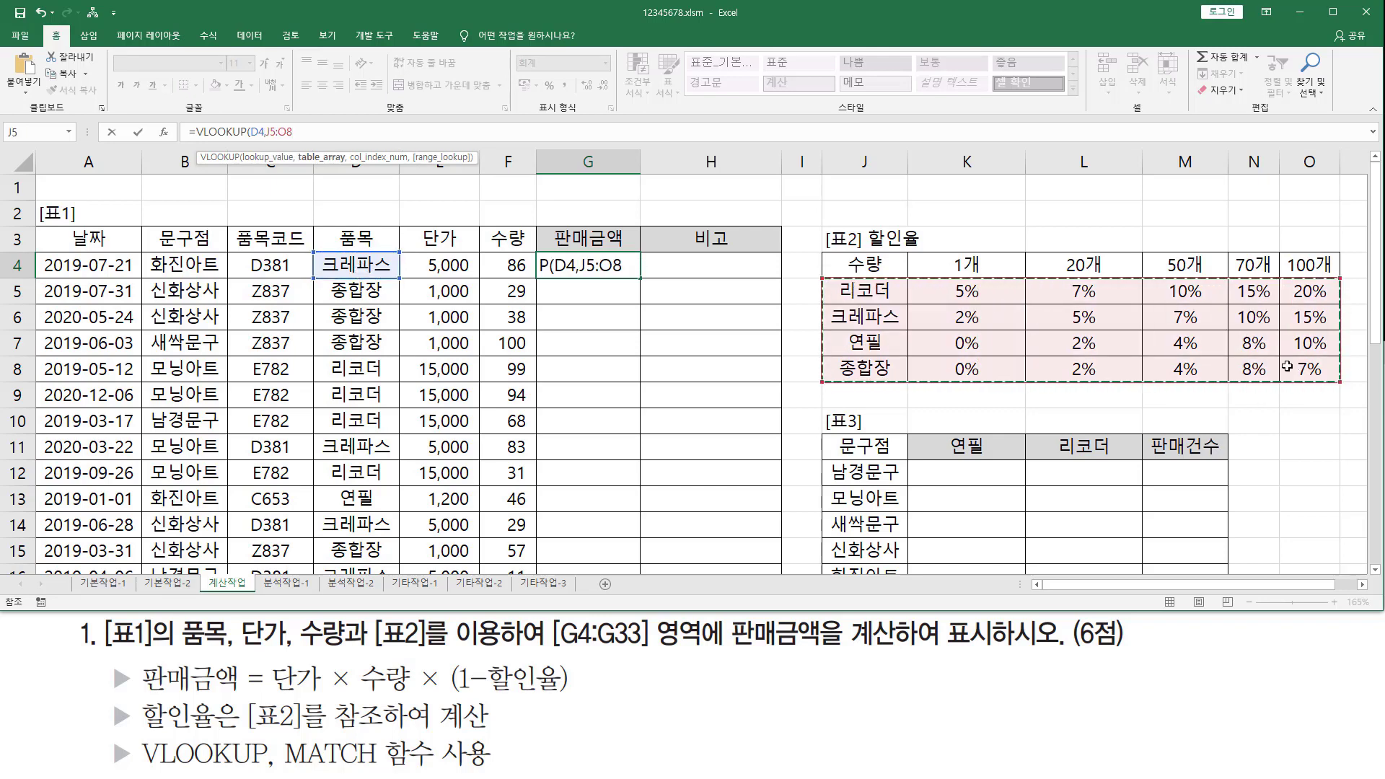
type(",")
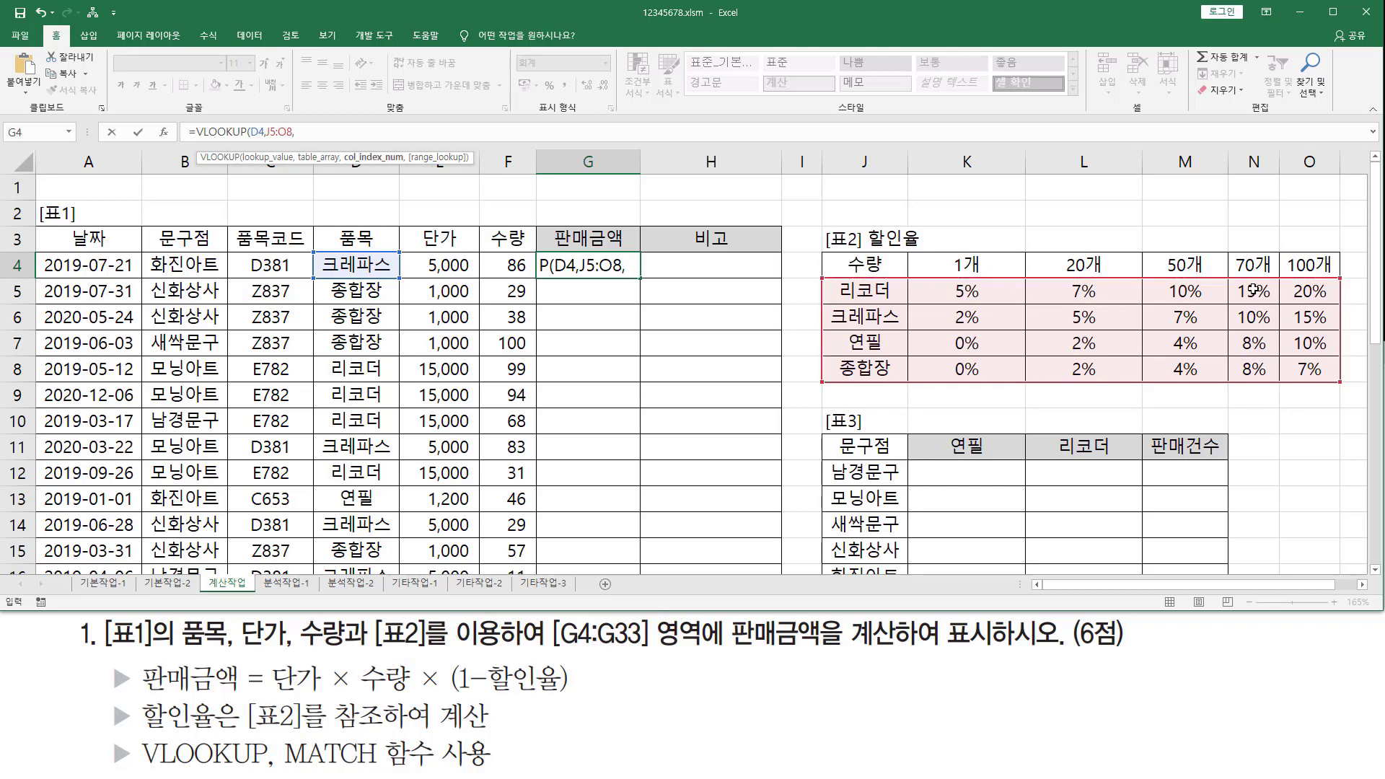
type("MATCH(F4,K4:O4,1)+1")
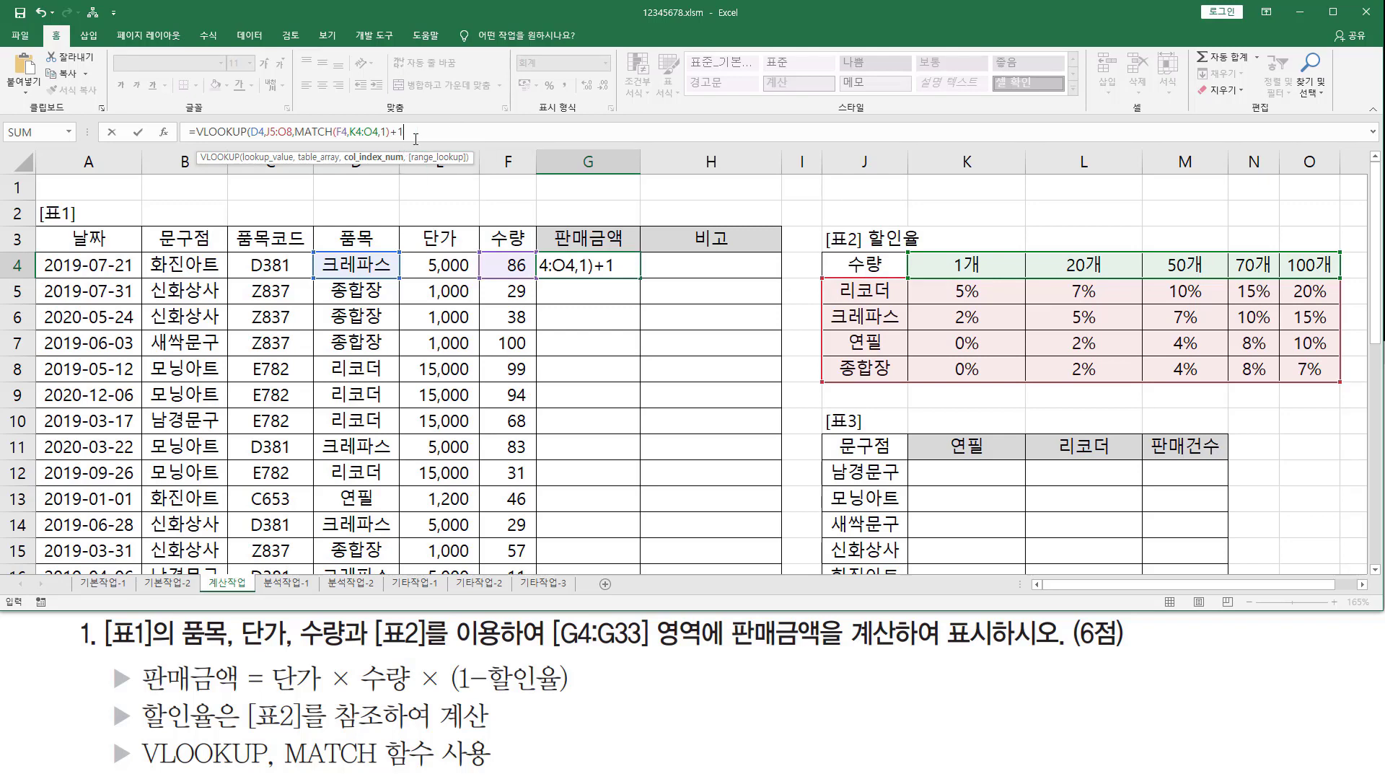
type(",")
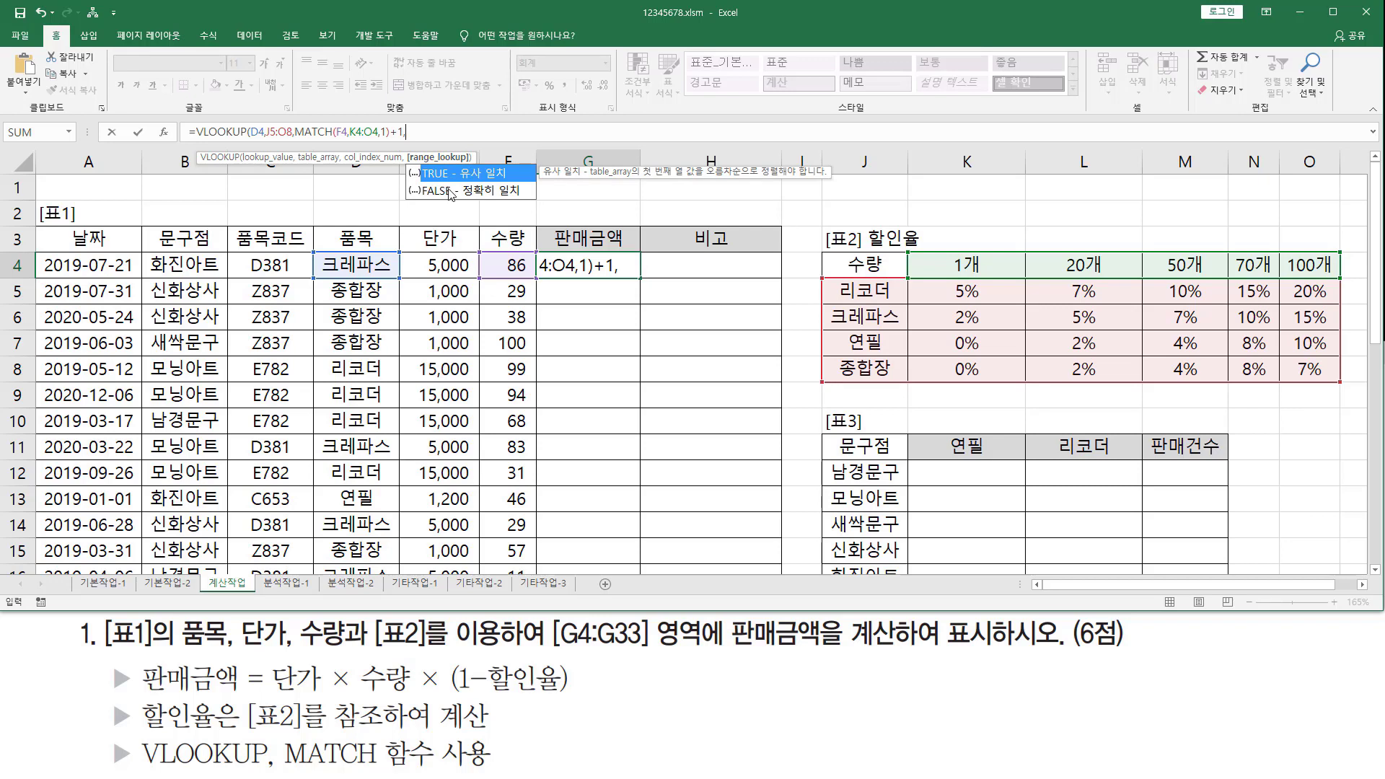
Complete the VLOOKUP formula in G4 with FALSE for an exact match on the item name.
key("ctrl+2")
left_click_drag(321, 251, 388, 283)
mouse_move(838, 299)
left_mouse_down()
mouse_move(884, 300)
mouse_move(899, 324)
mouse_move(918, 324)
left_mouse_up()
mouse_move(838, 355)
left_mouse_down()
mouse_move(891, 355)
mouse_move(842, 379)
mouse_move(897, 379)
left_mouse_up()
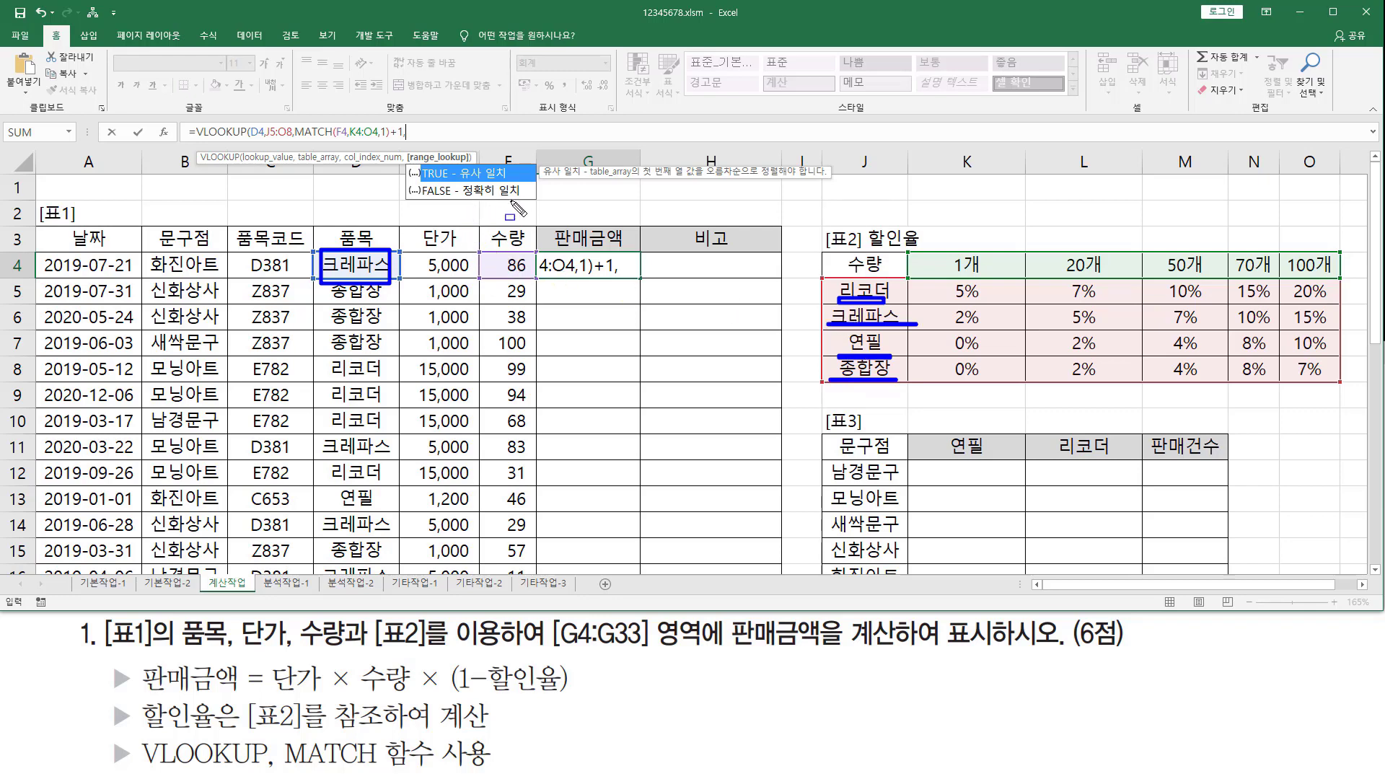
key("Escape")
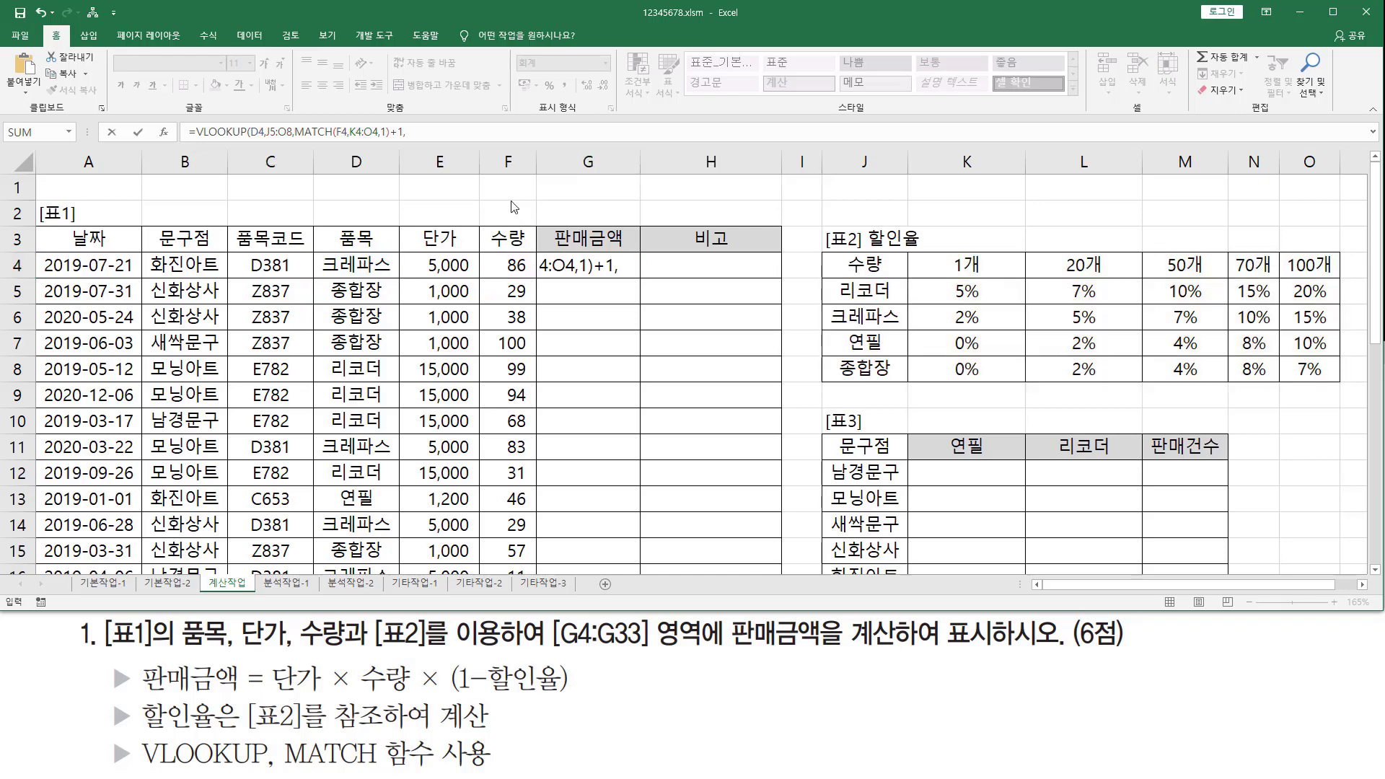
left_click(458, 132)
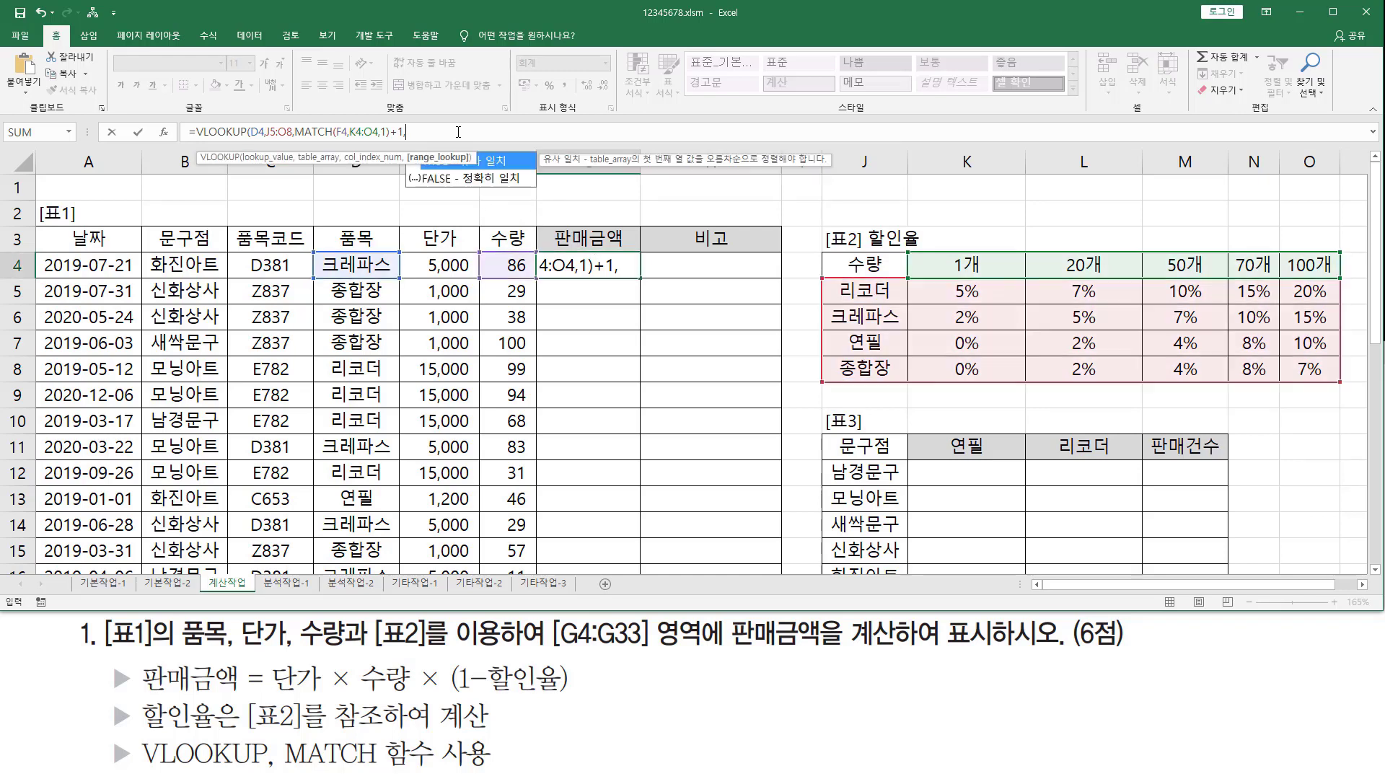
type("false")
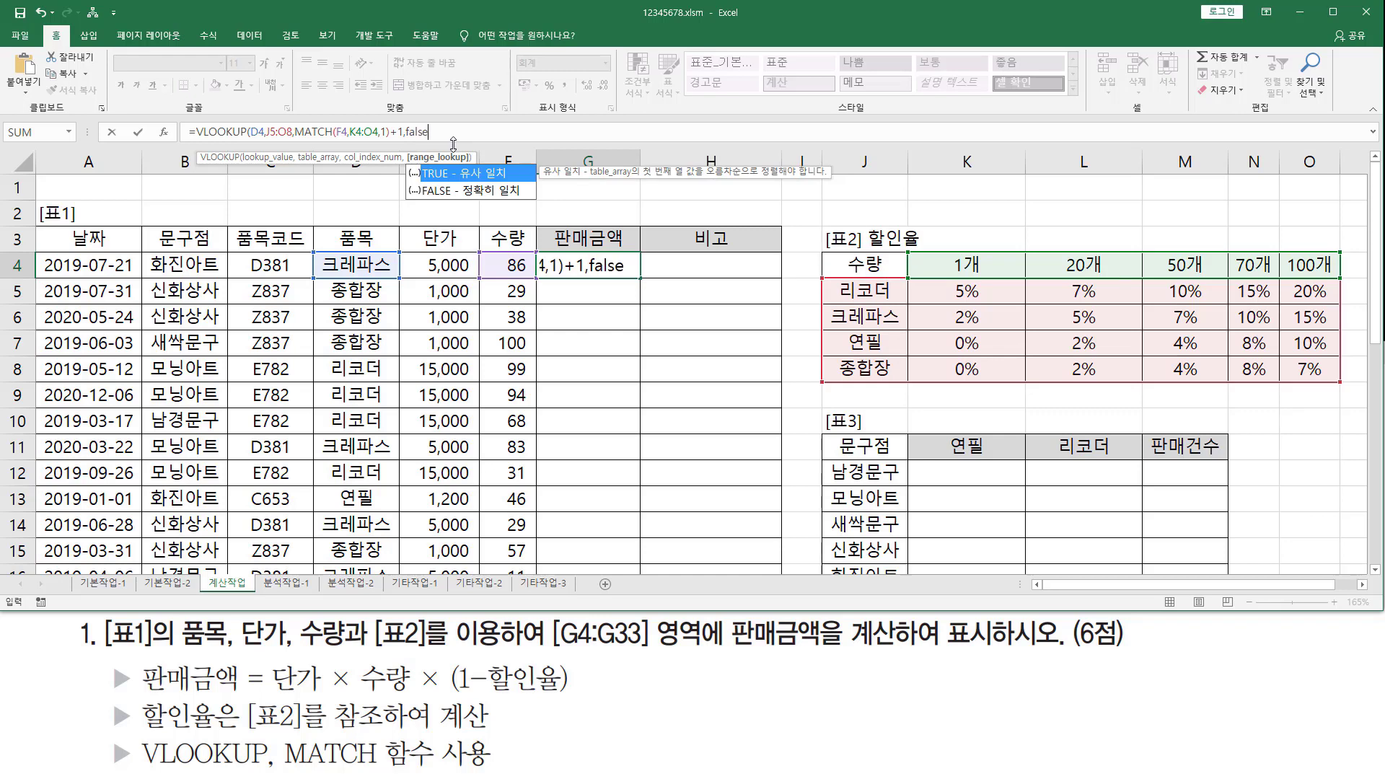
type(")")
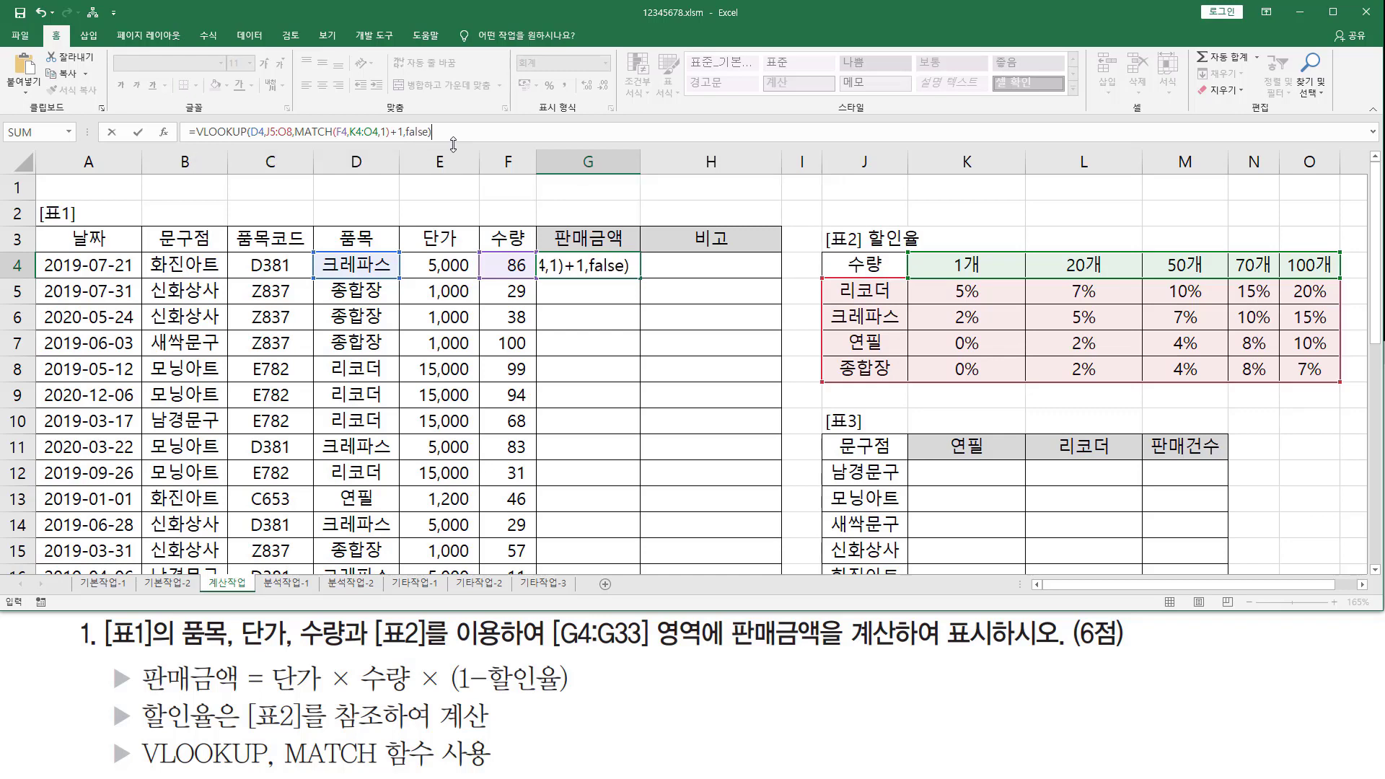
key("Return")
Set the number format of G4 to 일반 so the discount rate shows its decimals.
left_click(593, 264)
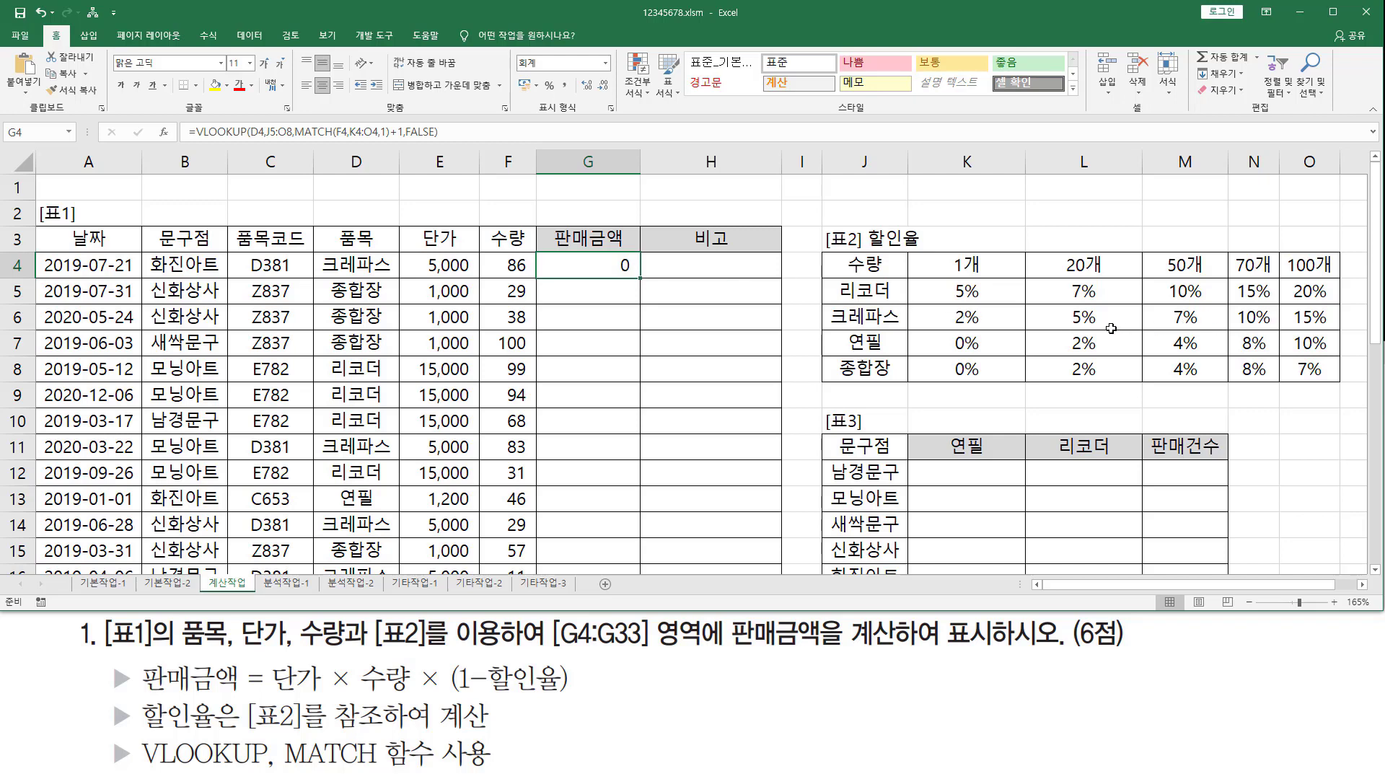
mouse_move(1229, 302)
left_mouse_down()
mouse_move(1251, 331)
mouse_move(1277, 331)
left_mouse_up()
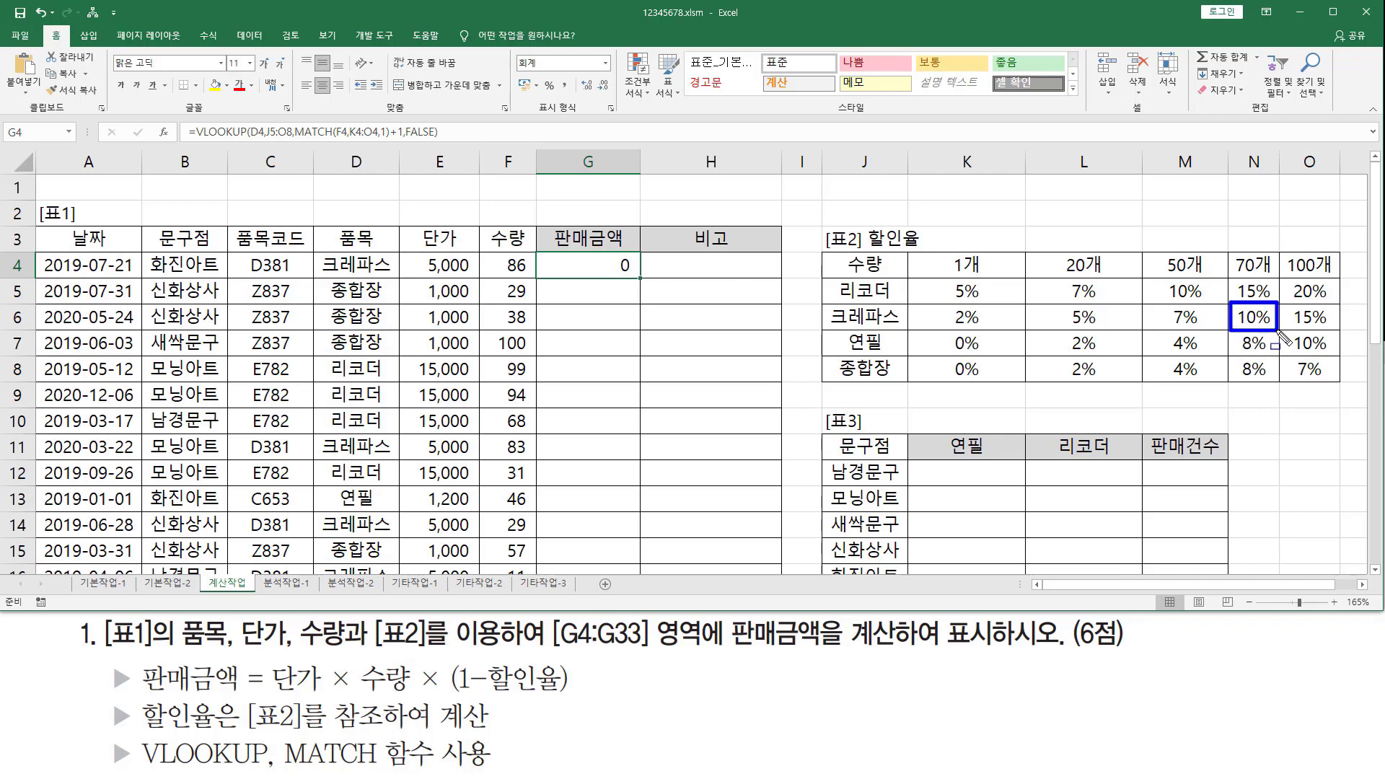
key("Escape")
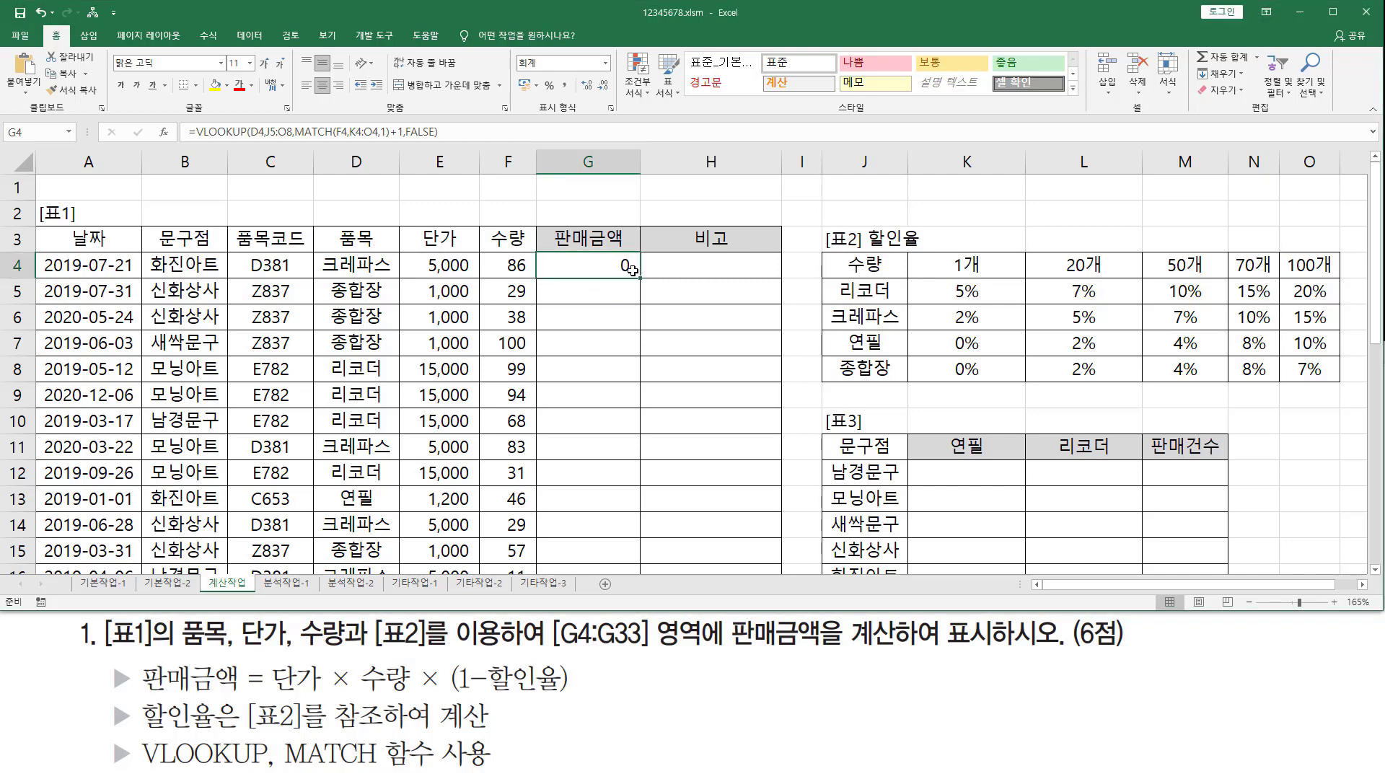
key("ctrl+1")
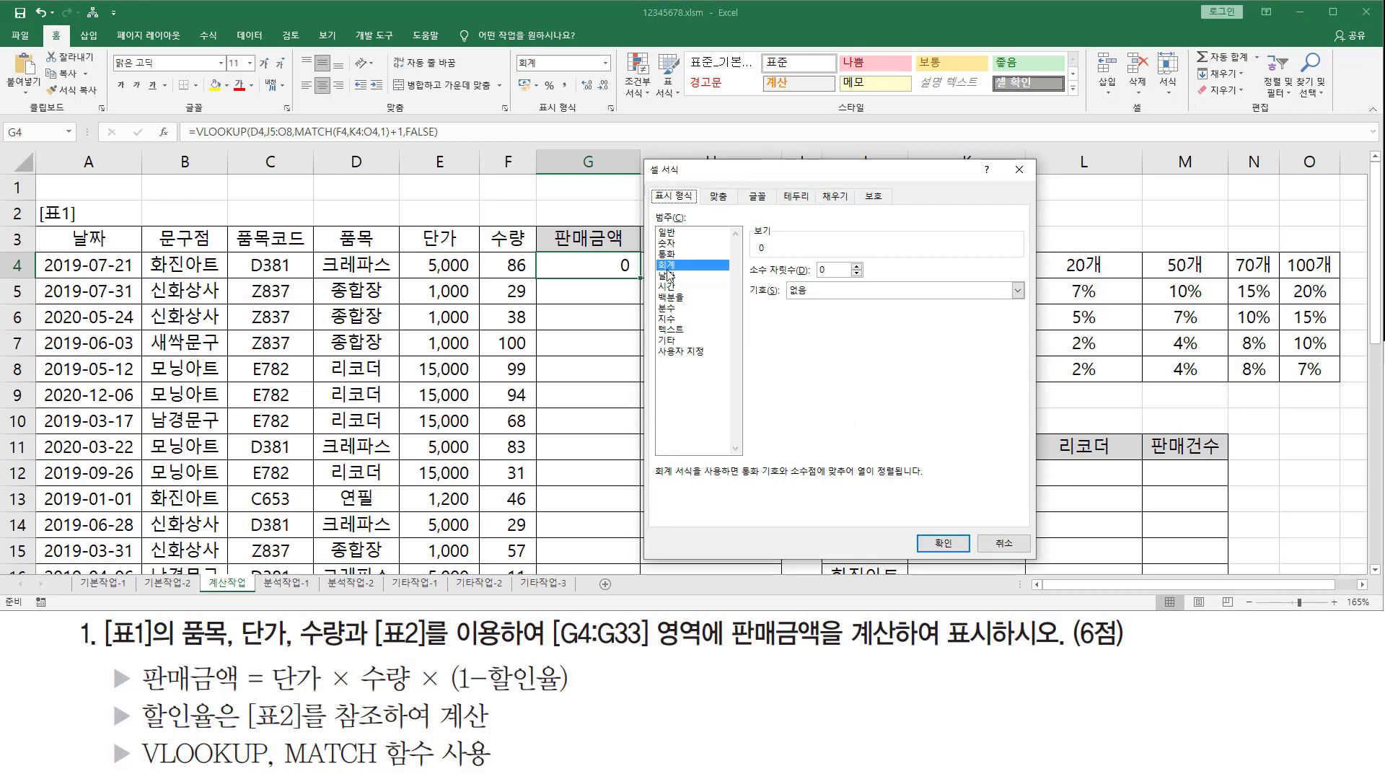
left_click(668, 232)
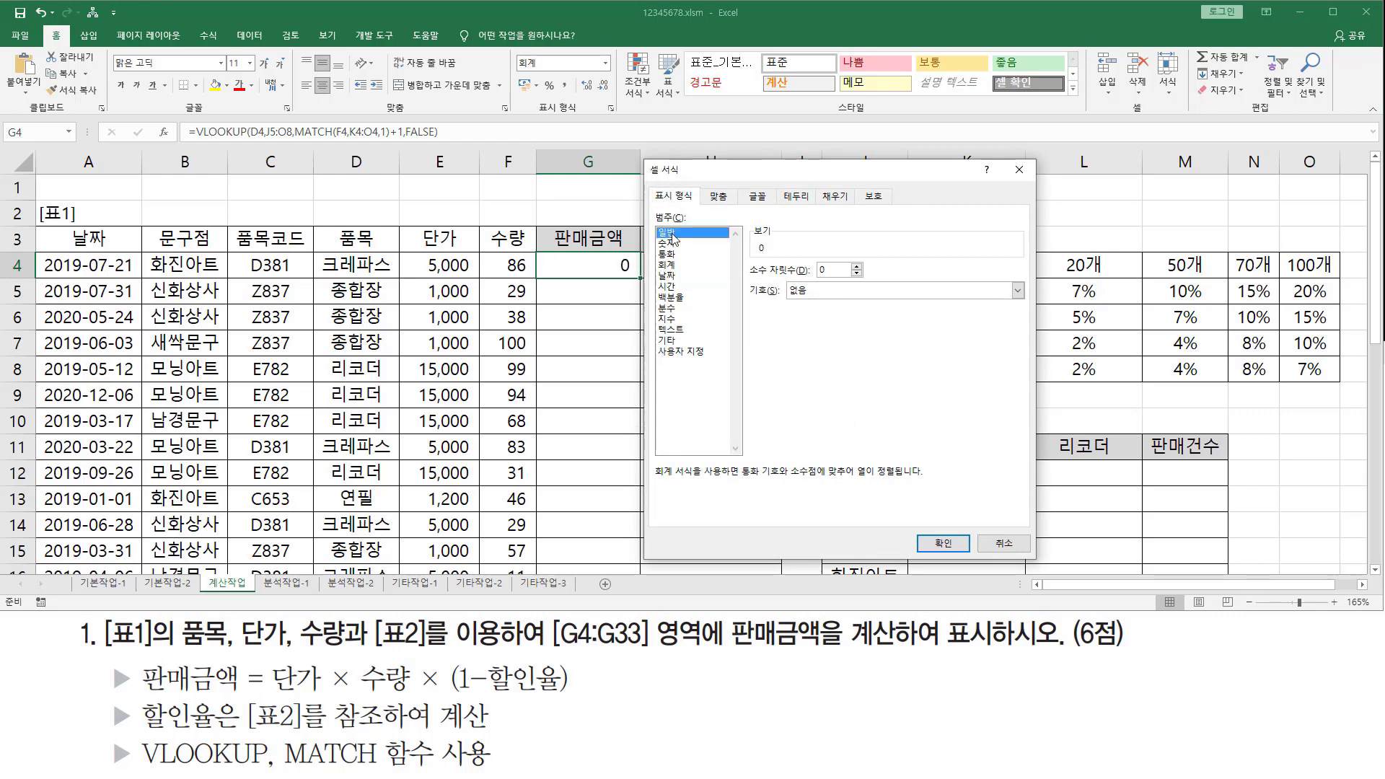
left_click(944, 543)
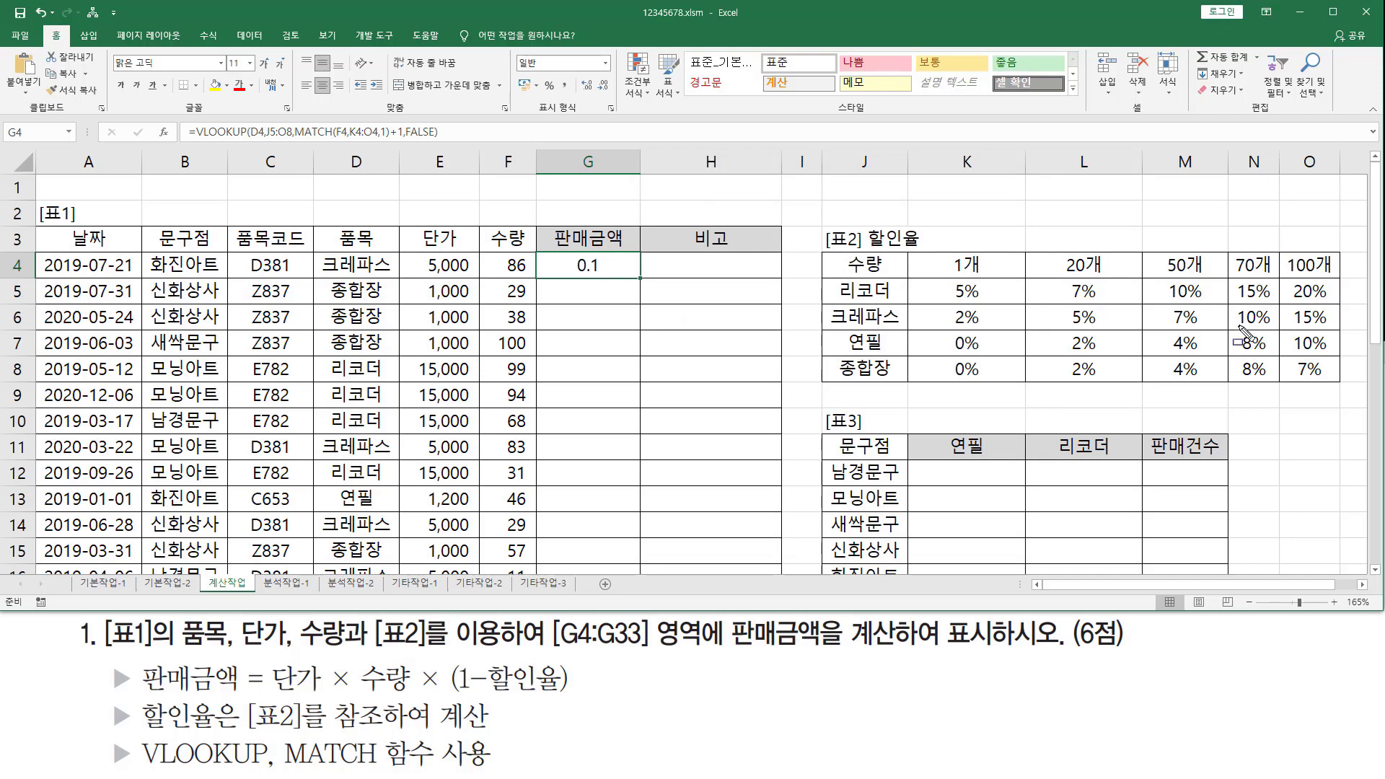
Check G4's discount rate against 크레파스 in [표2], and relate 단가 × 수량 × (1-할인율) to the first row's cells.
left_click_drag(1234, 327, 1276, 327)
left_click_drag(566, 254, 612, 277)
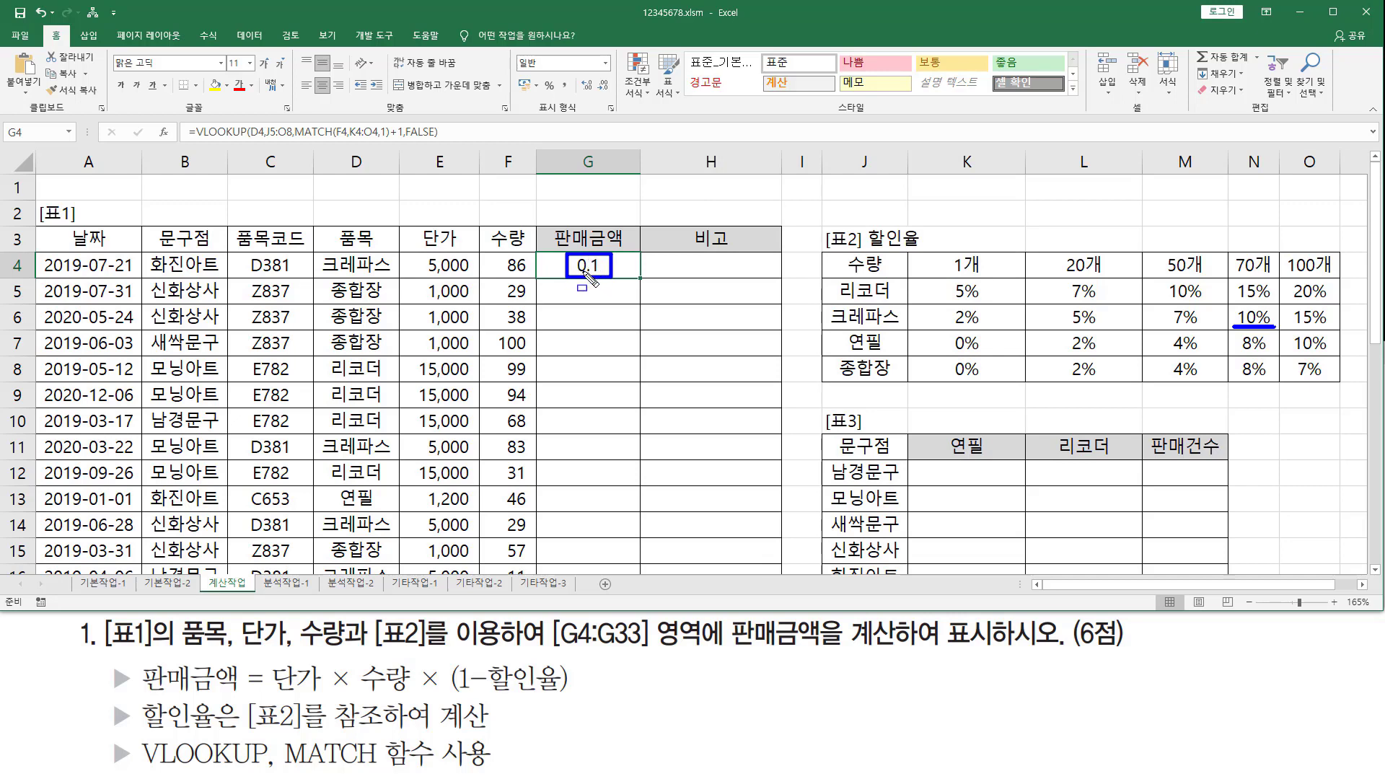
left_click_drag(1234, 306, 1278, 329)
left_click_drag(273, 692, 450, 692)
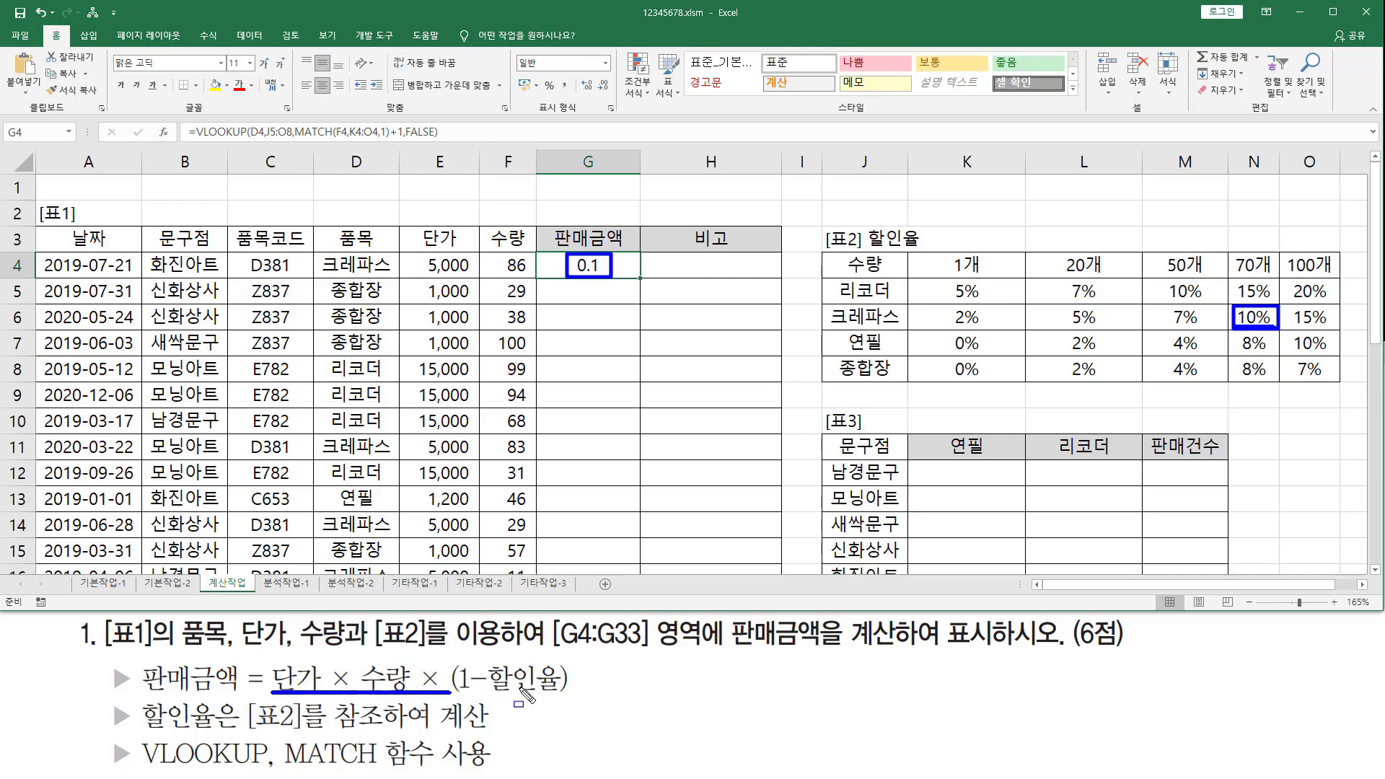
left_click_drag(490, 694, 559, 694)
left_click_drag(262, 659, 328, 705)
left_click_drag(349, 653, 405, 698)
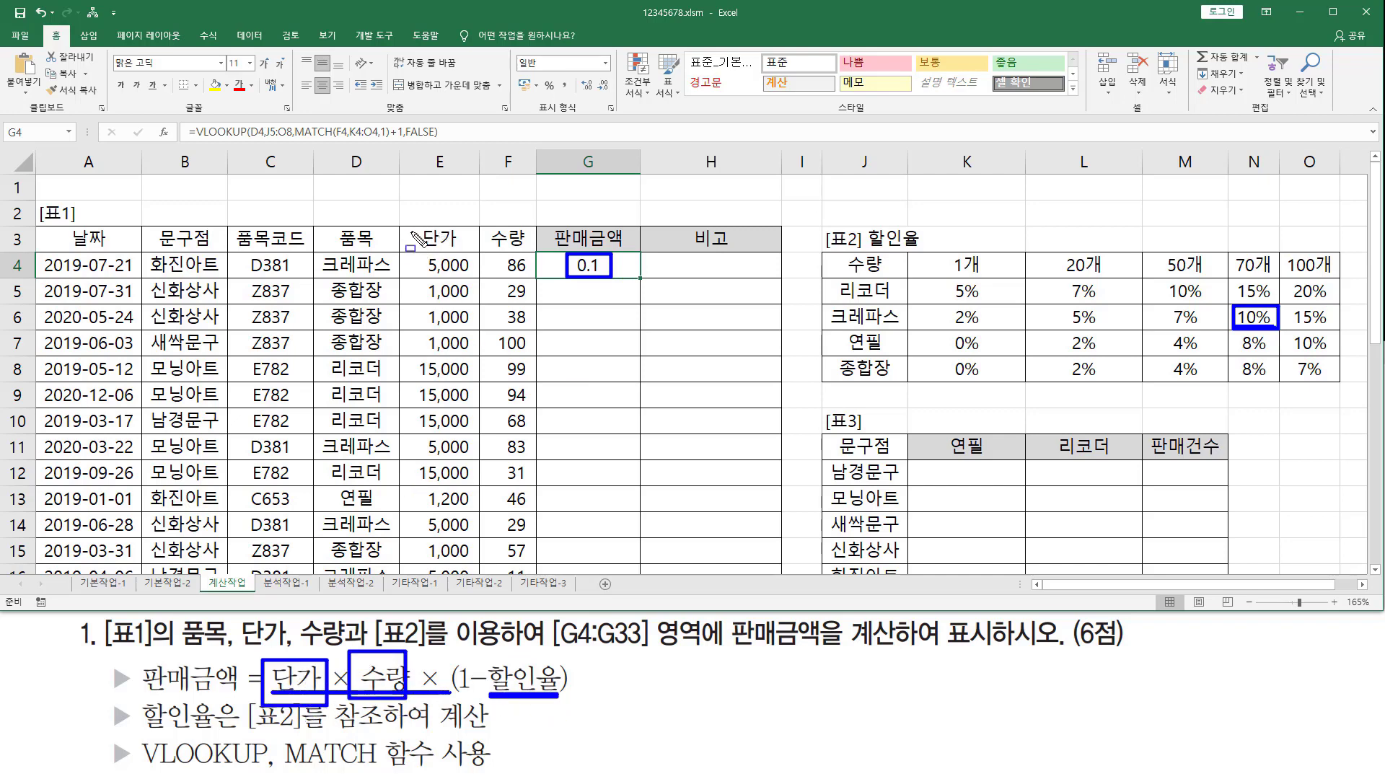
left_click_drag(403, 248, 534, 279)
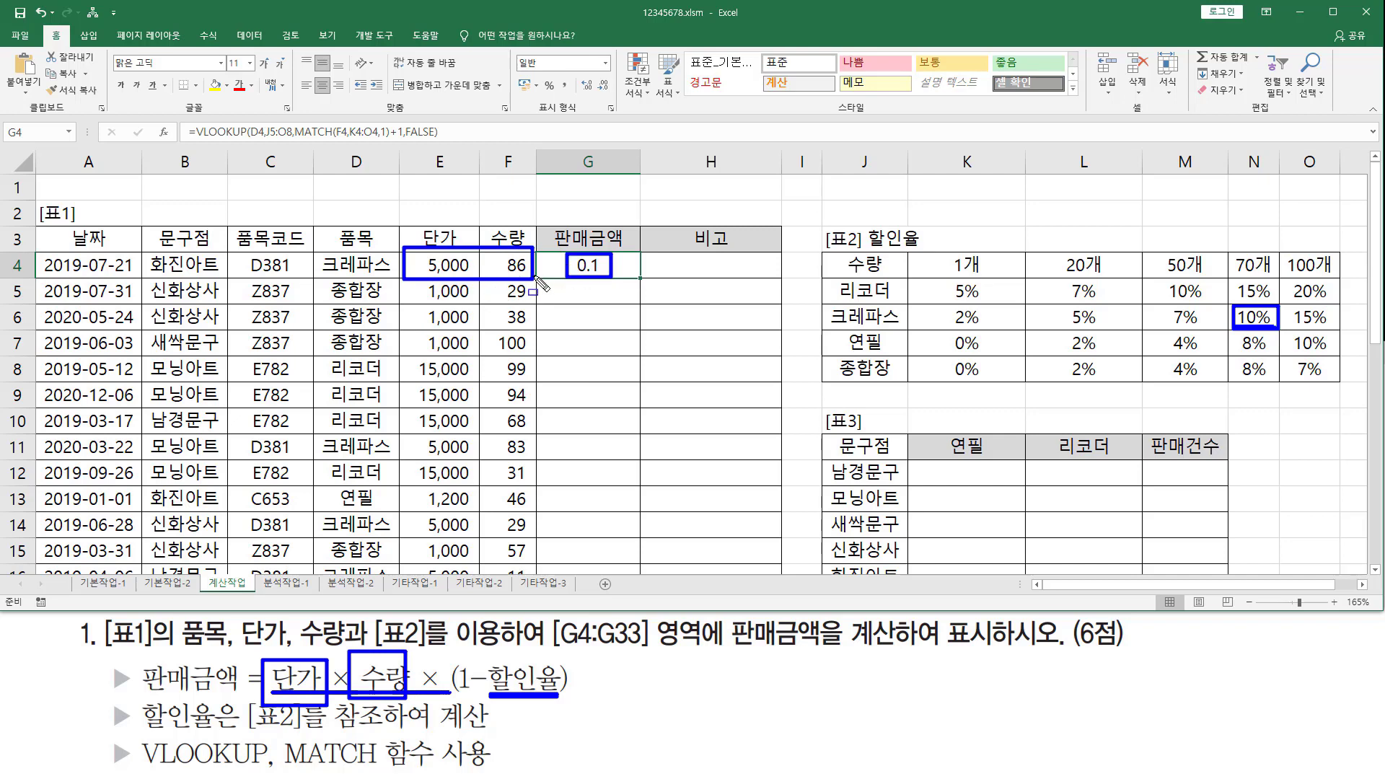
key("Escape")
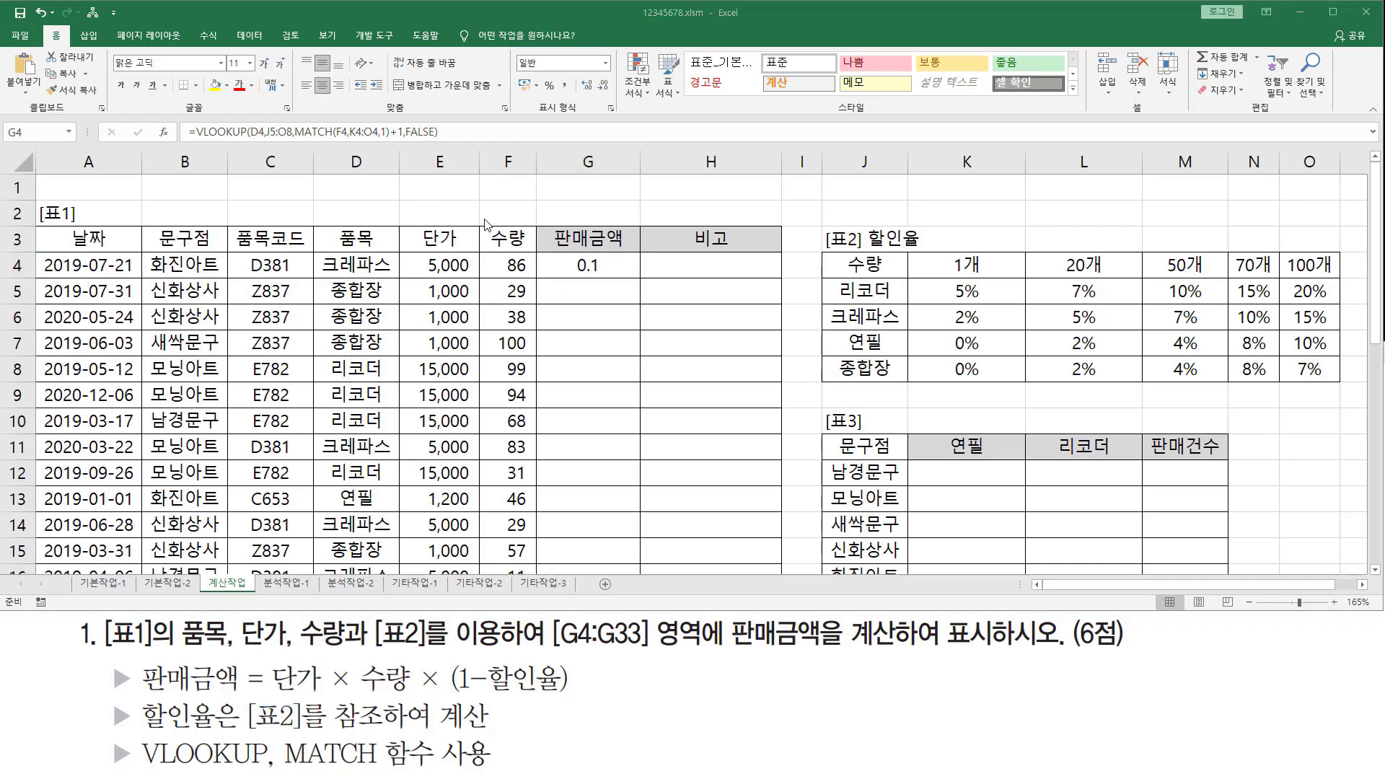
Copy the VLOOKUP expression without its equals sign from G4 and clear the cell.
double_click(577, 268)
left_click_drag(406, 265, 866, 267)
key("ctrl+c")
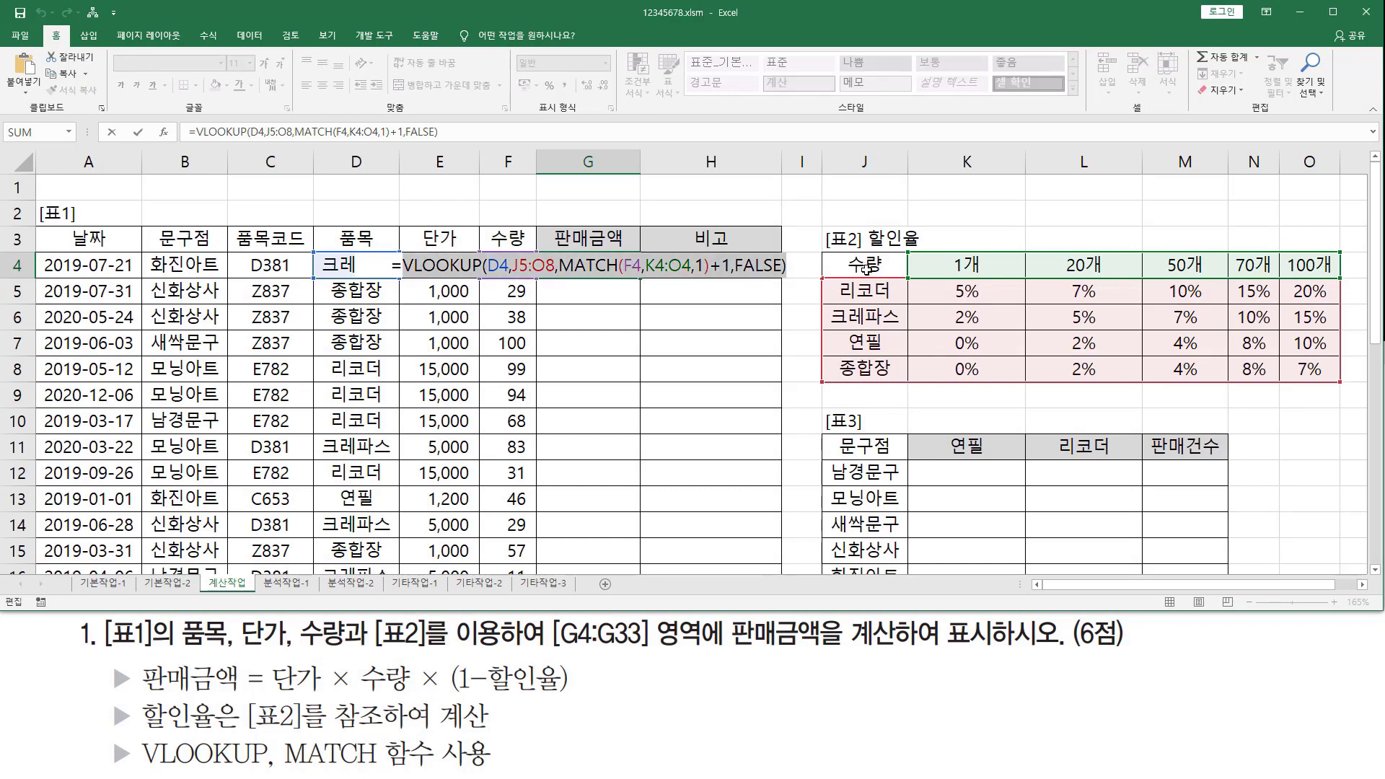
key("BackSpace")
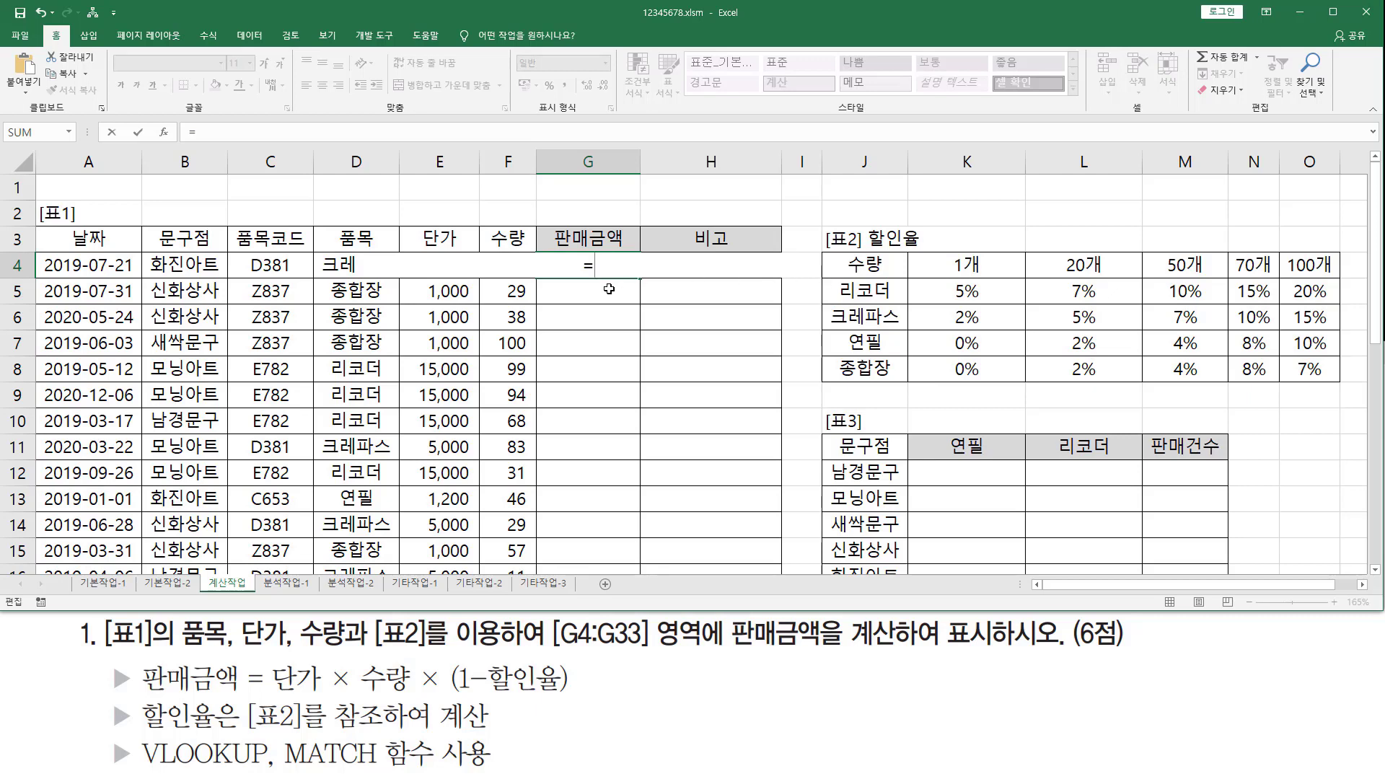
key("Escape")
key("Delete")
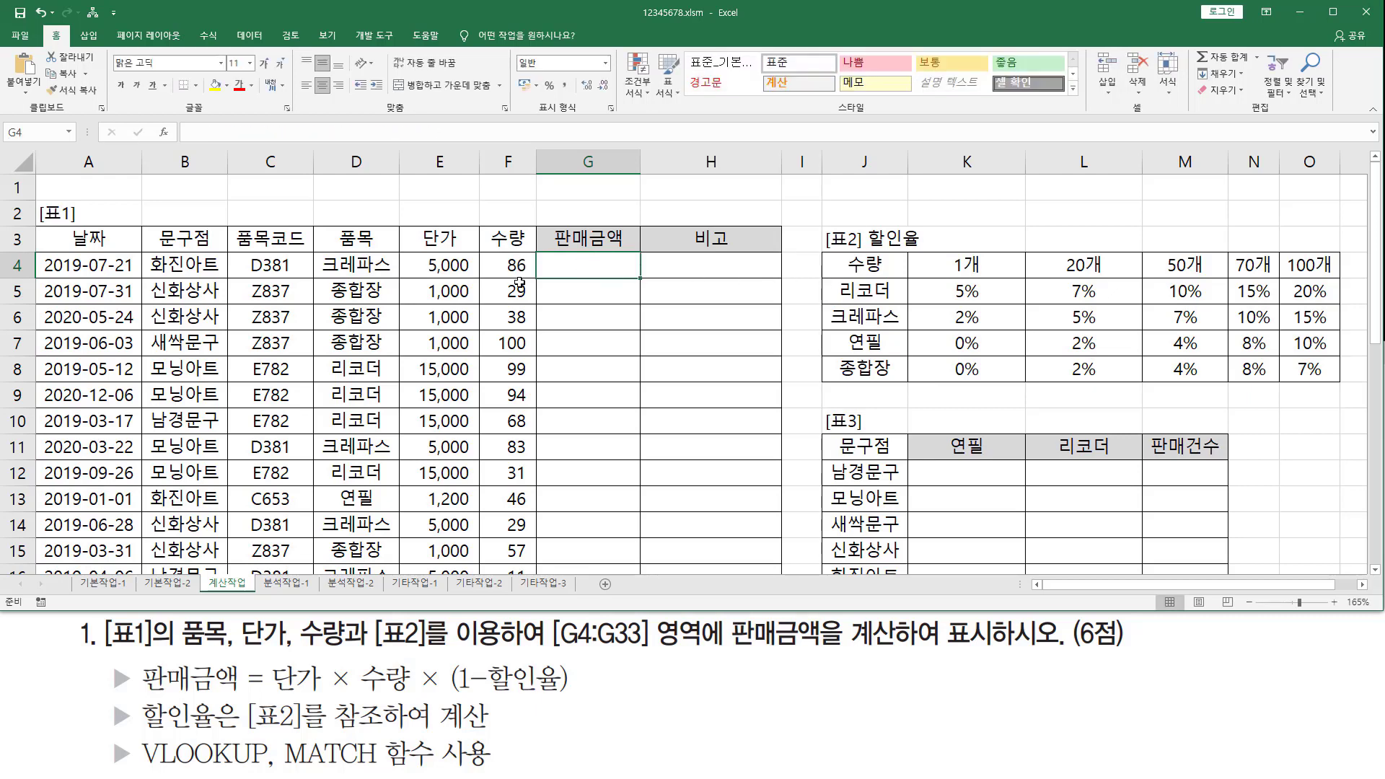
Build G4's formula as =E4*F4*(1-VLOOKUP(D4,J5:O8,MATCH(F4,K4:O4,1)+1,FALSE)), reusing the copied VLOOKUP expression.
type("=")
left_click(437, 266)
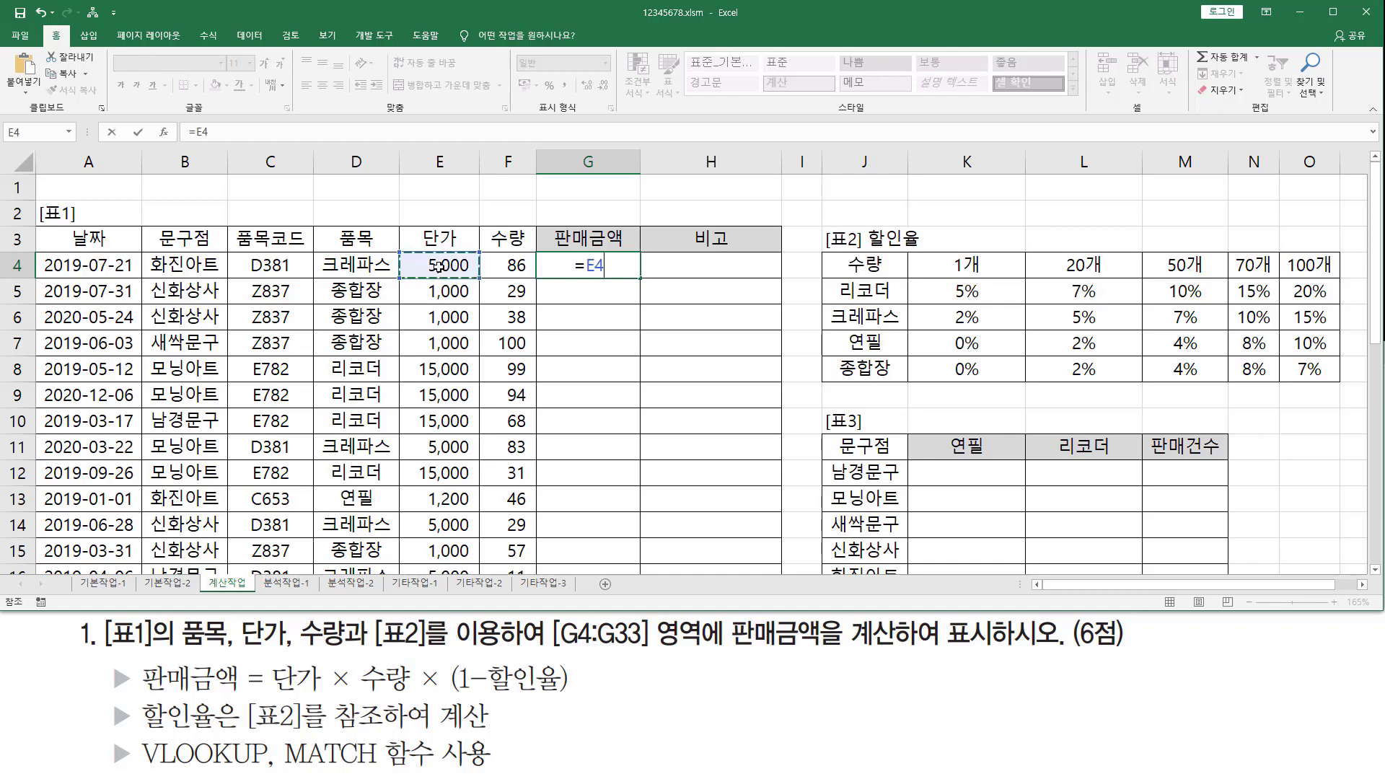
type("*")
left_click(511, 266)
type("*")
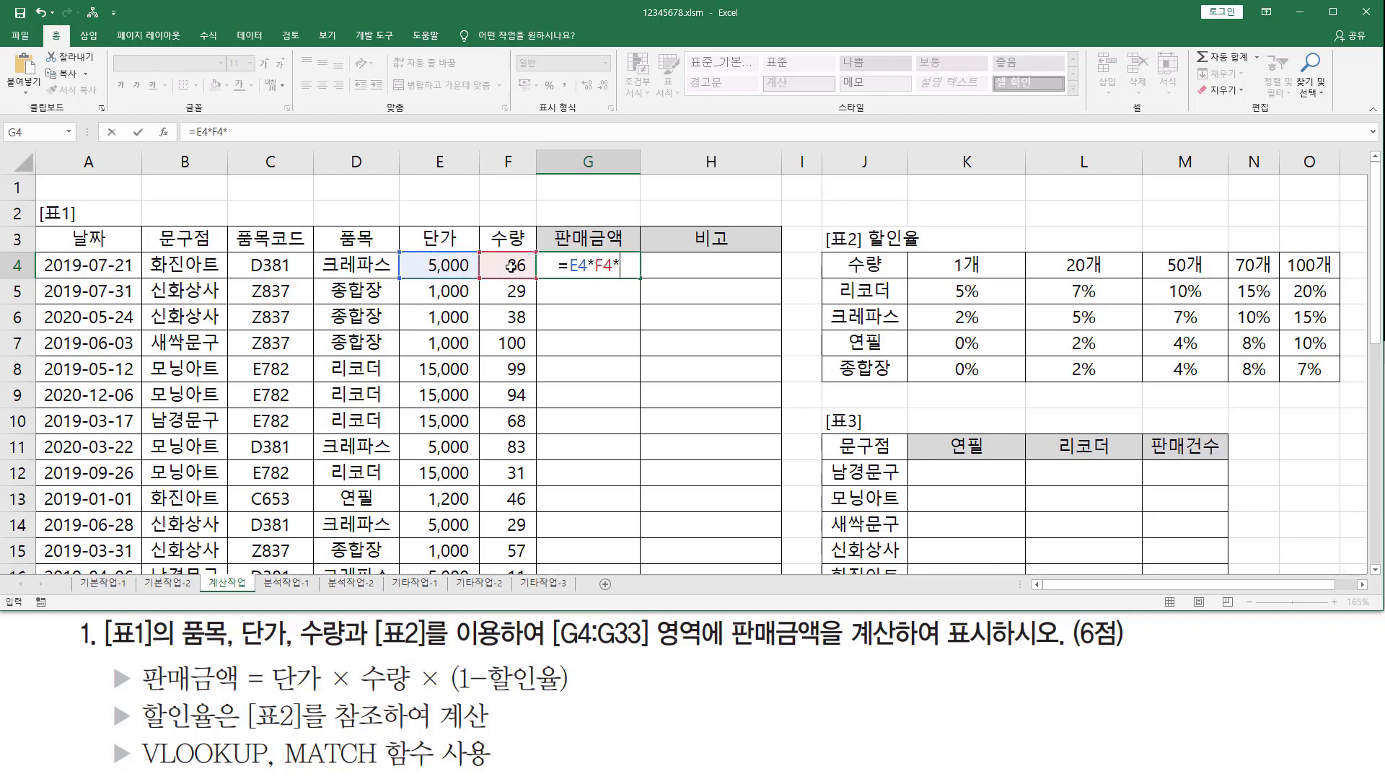
type("(1-")
key("ctrl+v")
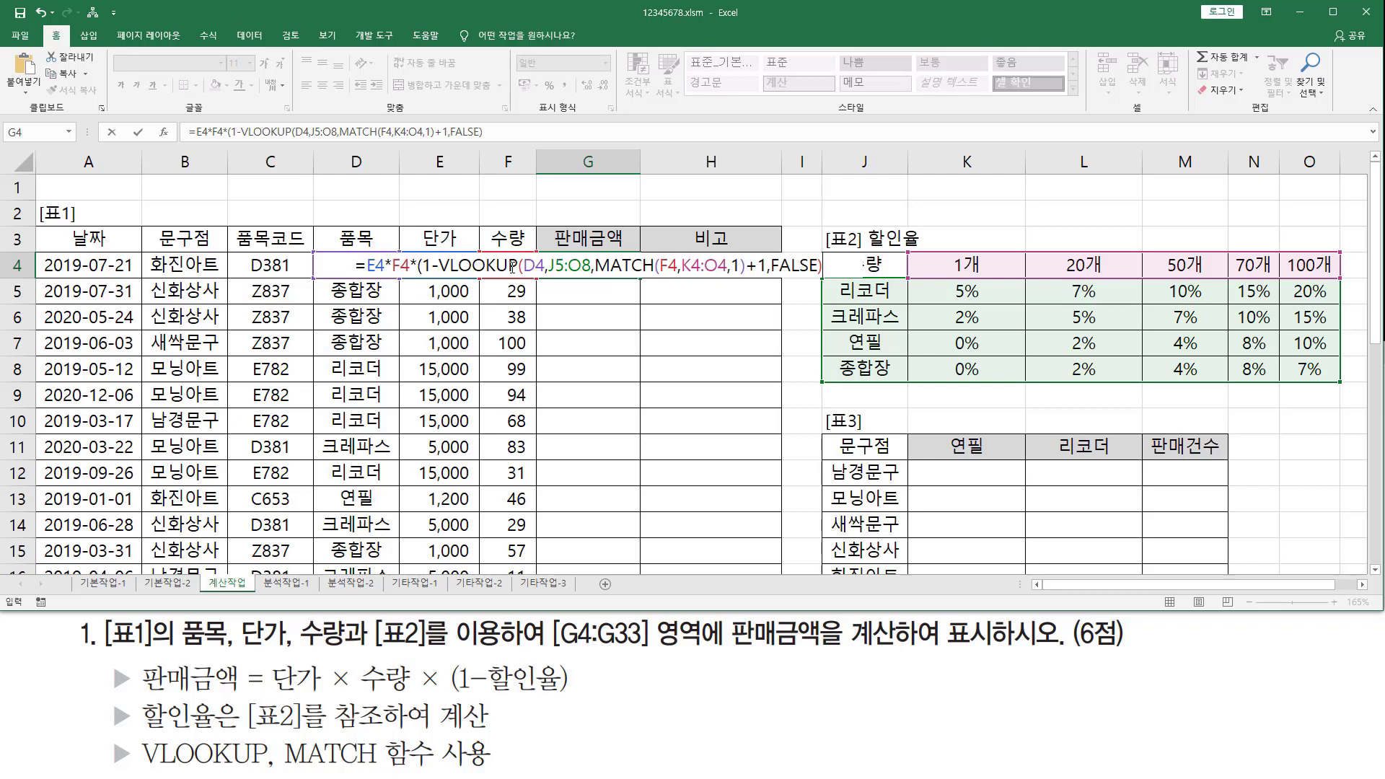
type(")")
Compare the VLOOKUP part of G4's formula with 할인율 in 단가 × 수량 × (1-할인율) and commit the formula.
left_click_drag(436, 266, 819, 265)
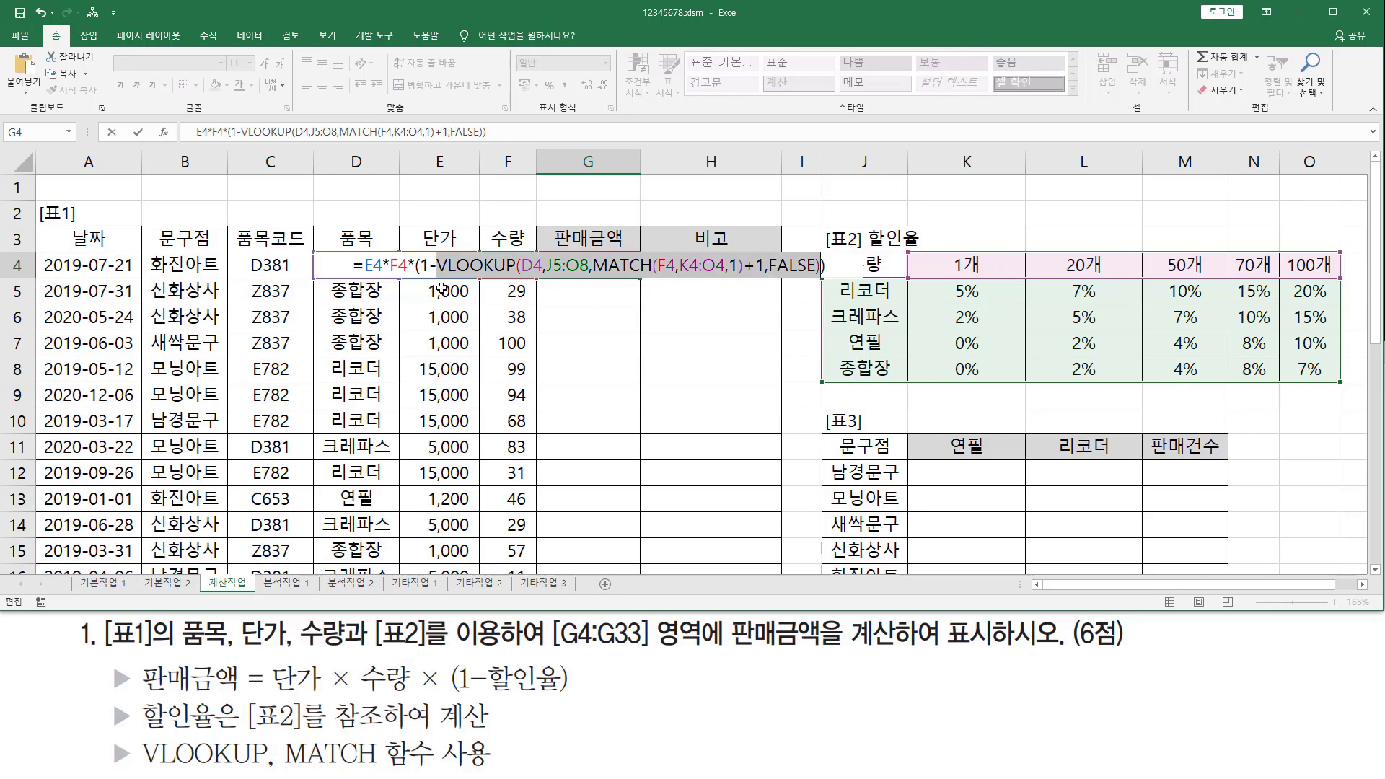
left_click_drag(435, 276, 819, 277)
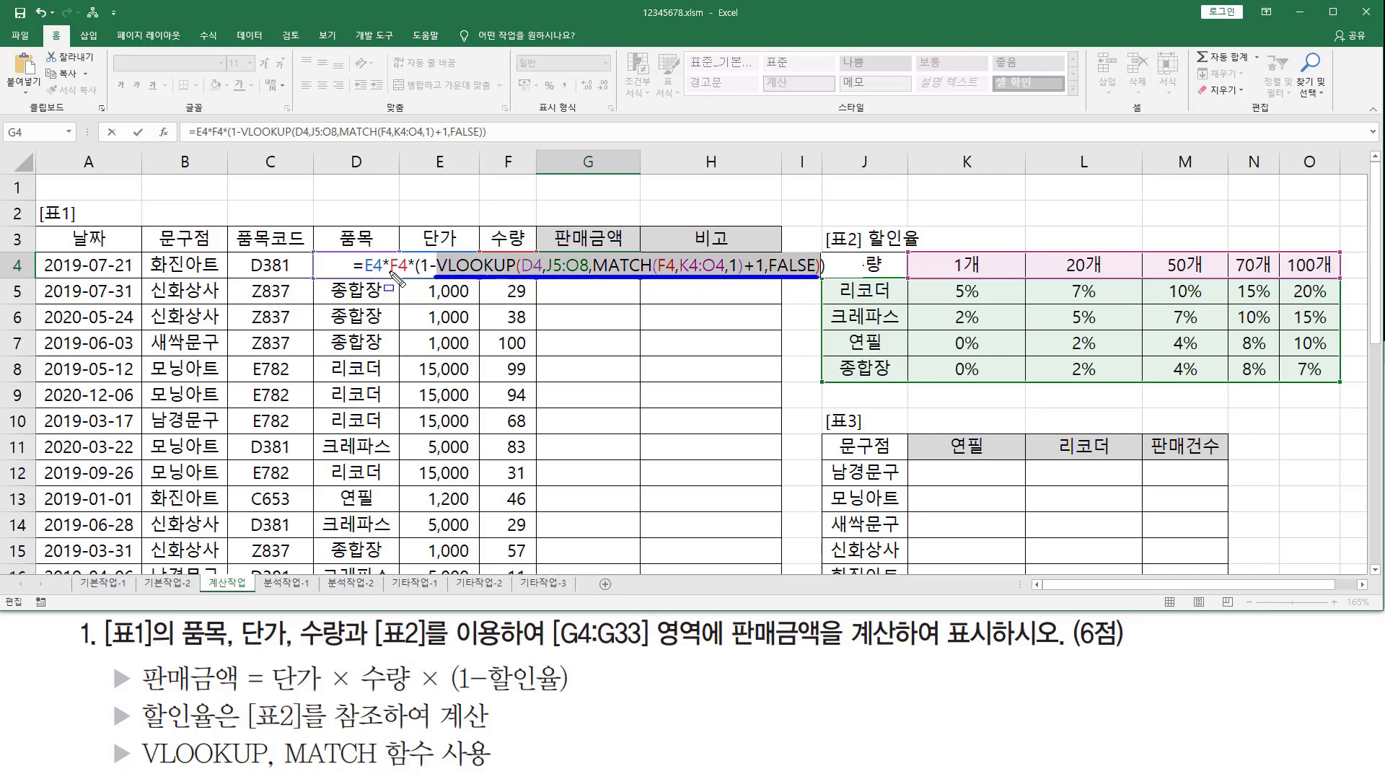
left_click_drag(269, 693, 570, 693)
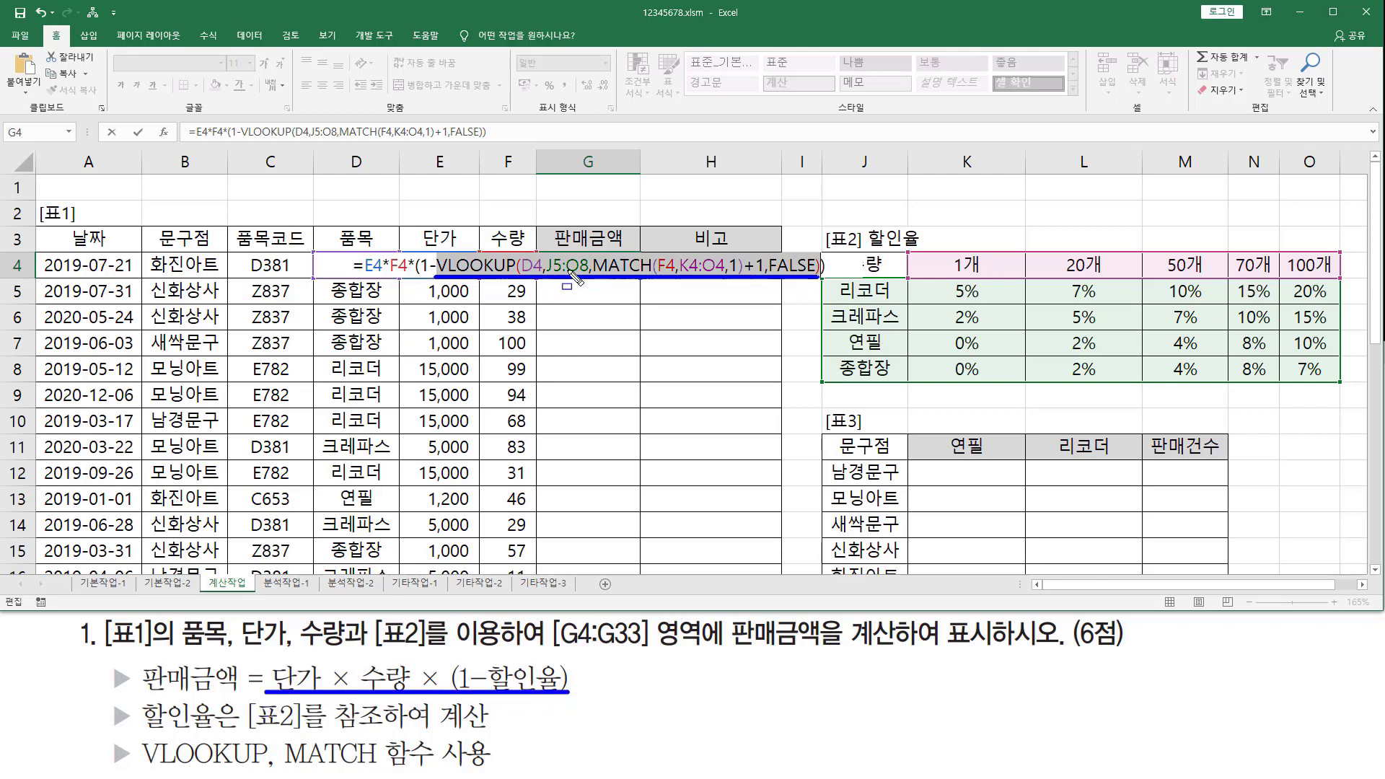
key("Escape")
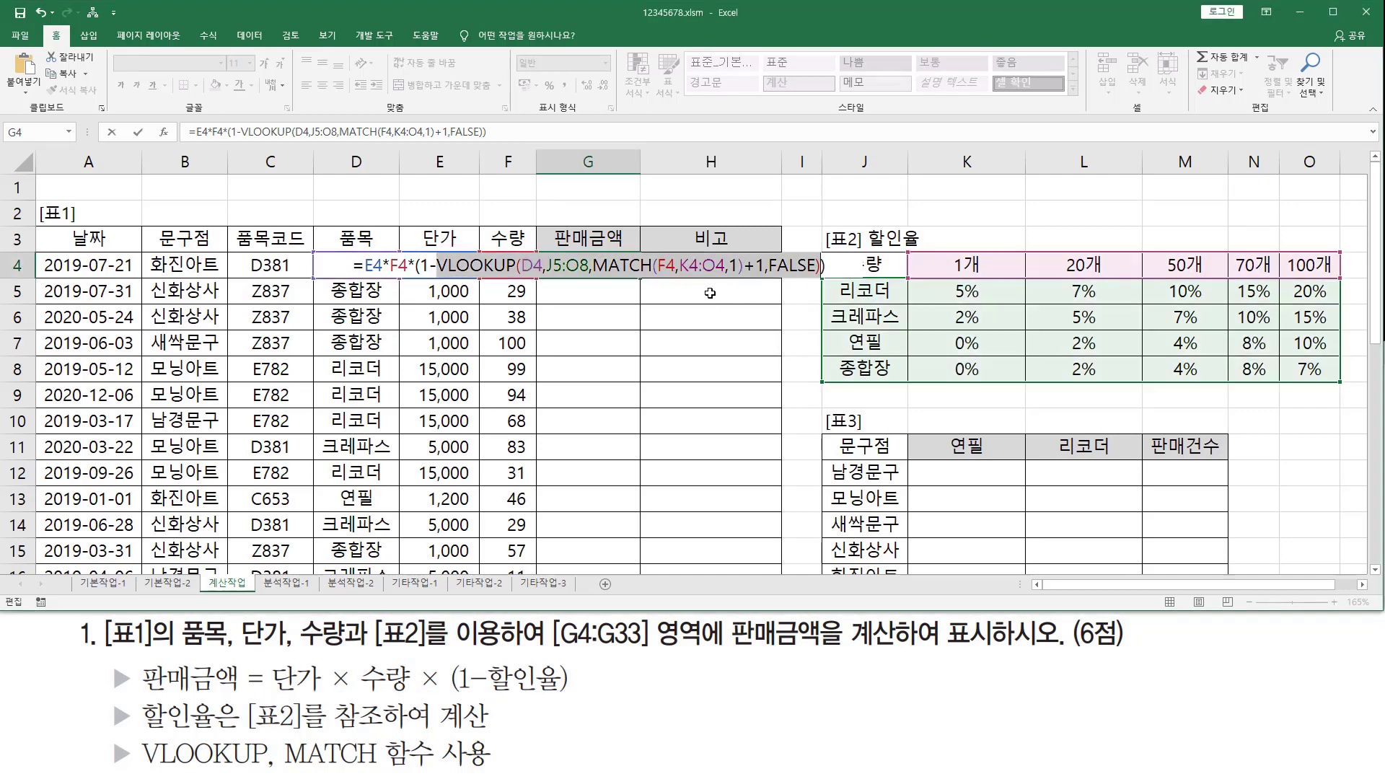
key("Return")
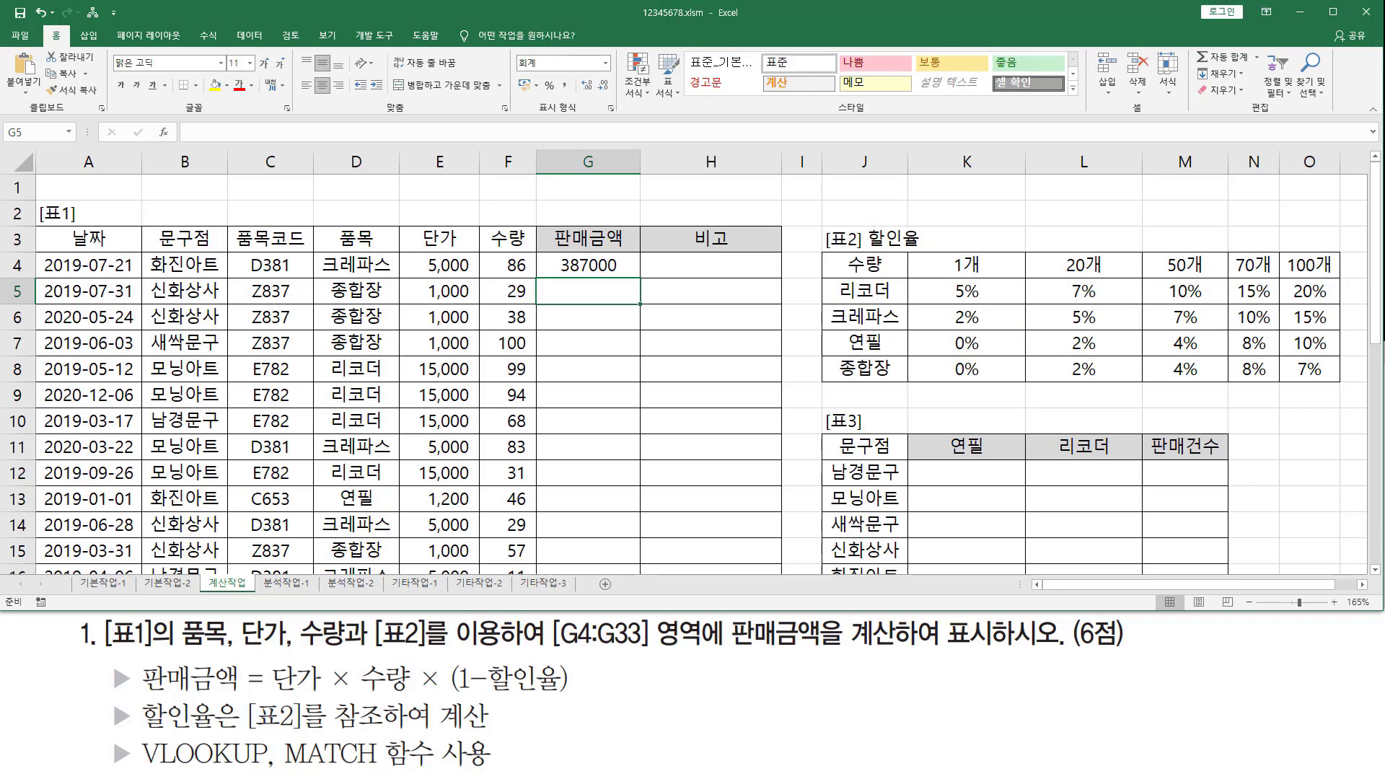
Make the VLOOKUP table range in G4's formula absolute as $J$5:$O$8.
left_click(587, 269)
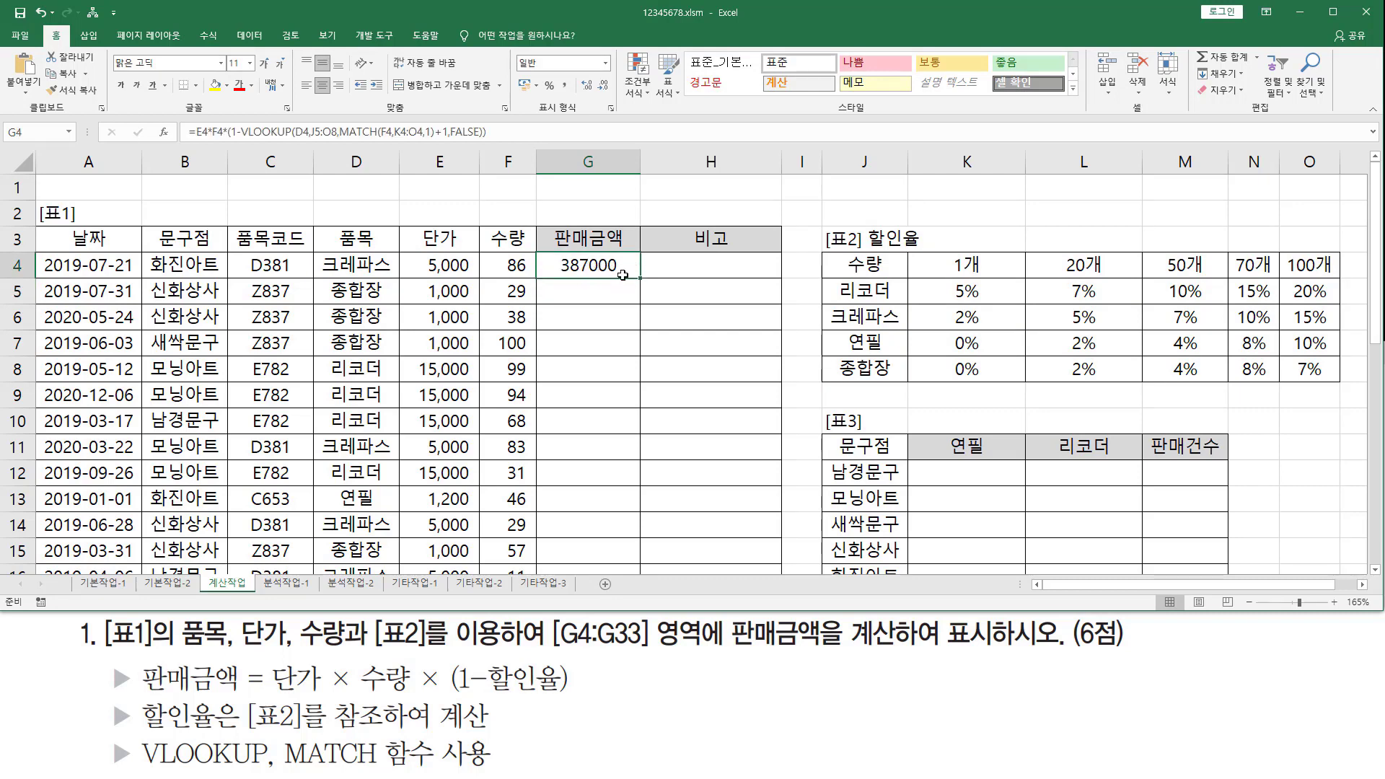
double_click(590, 266)
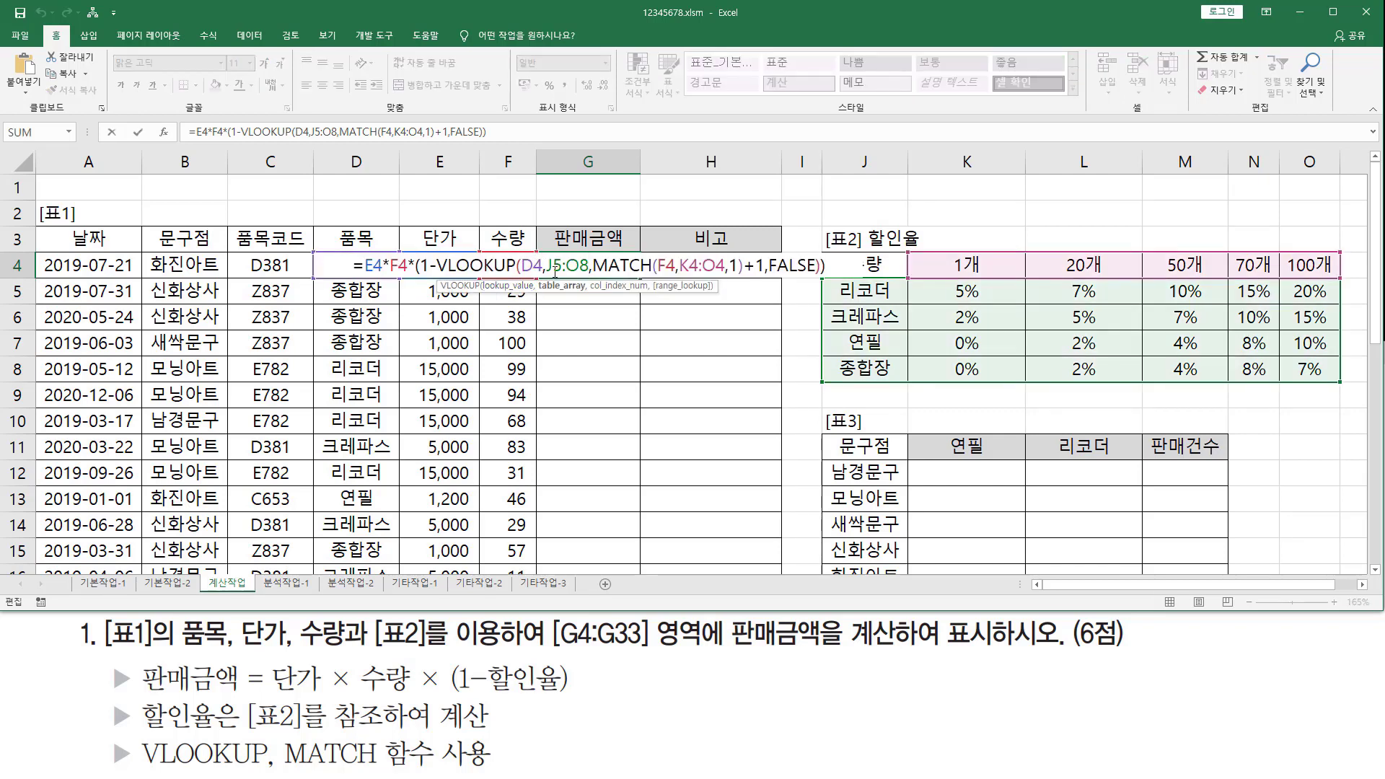
left_click_drag(547, 266, 590, 267)
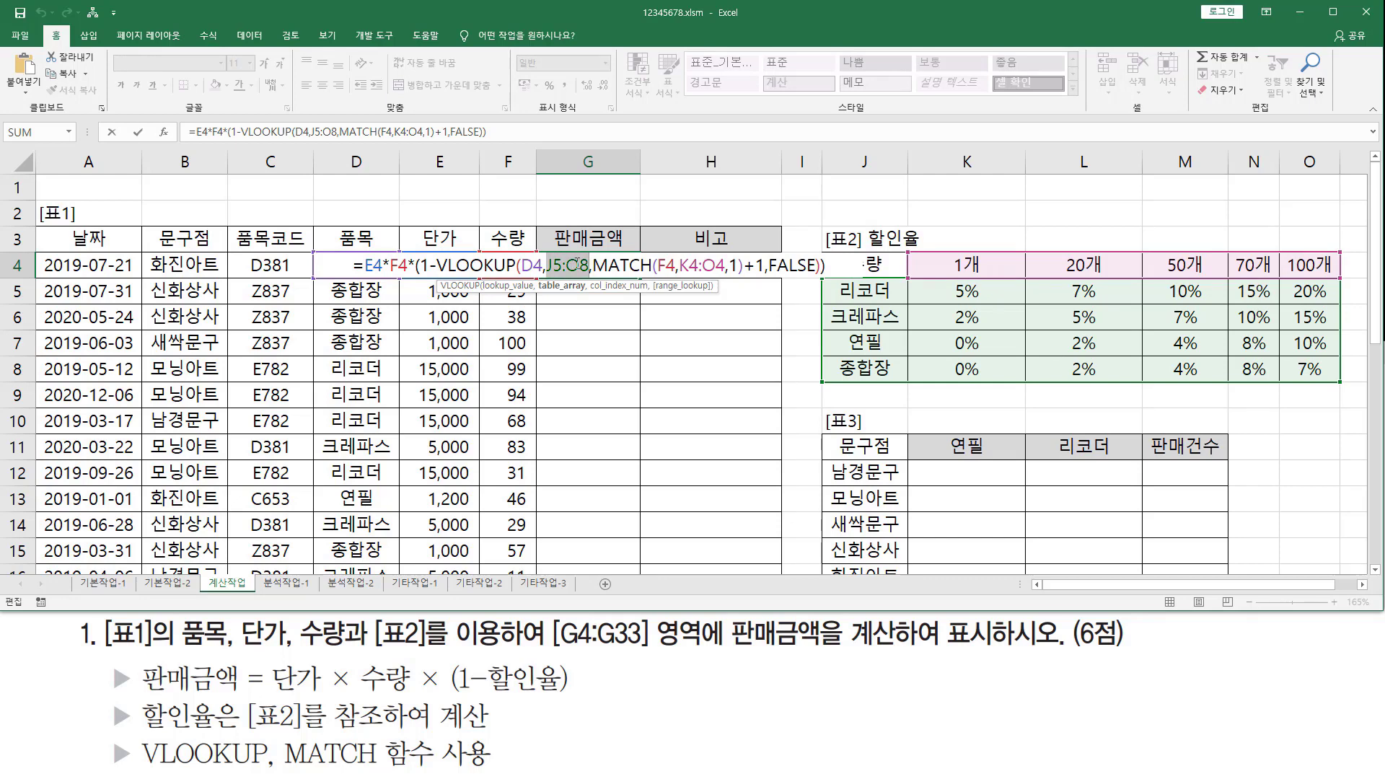
left_click_drag(567, 266, 1342, 390)
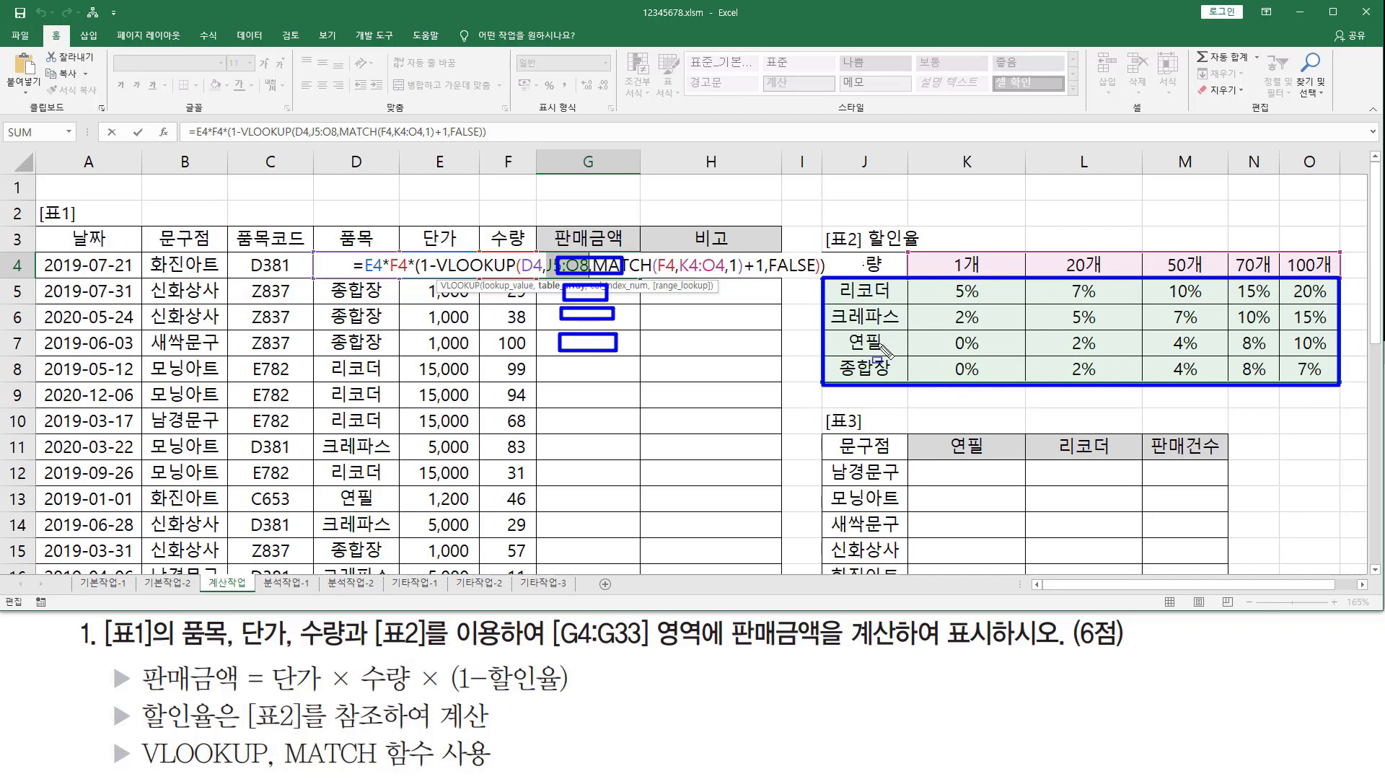
left_click(573, 269)
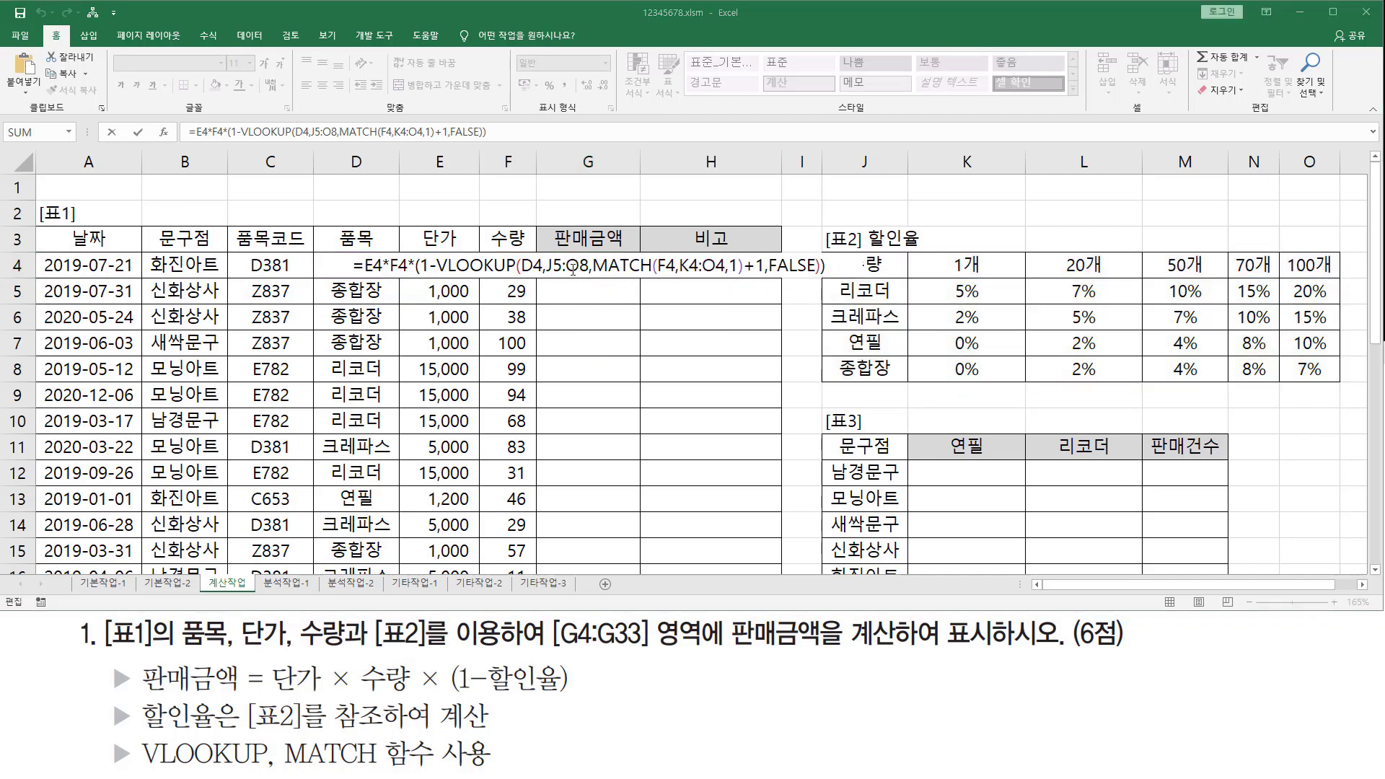
double_click(577, 268)
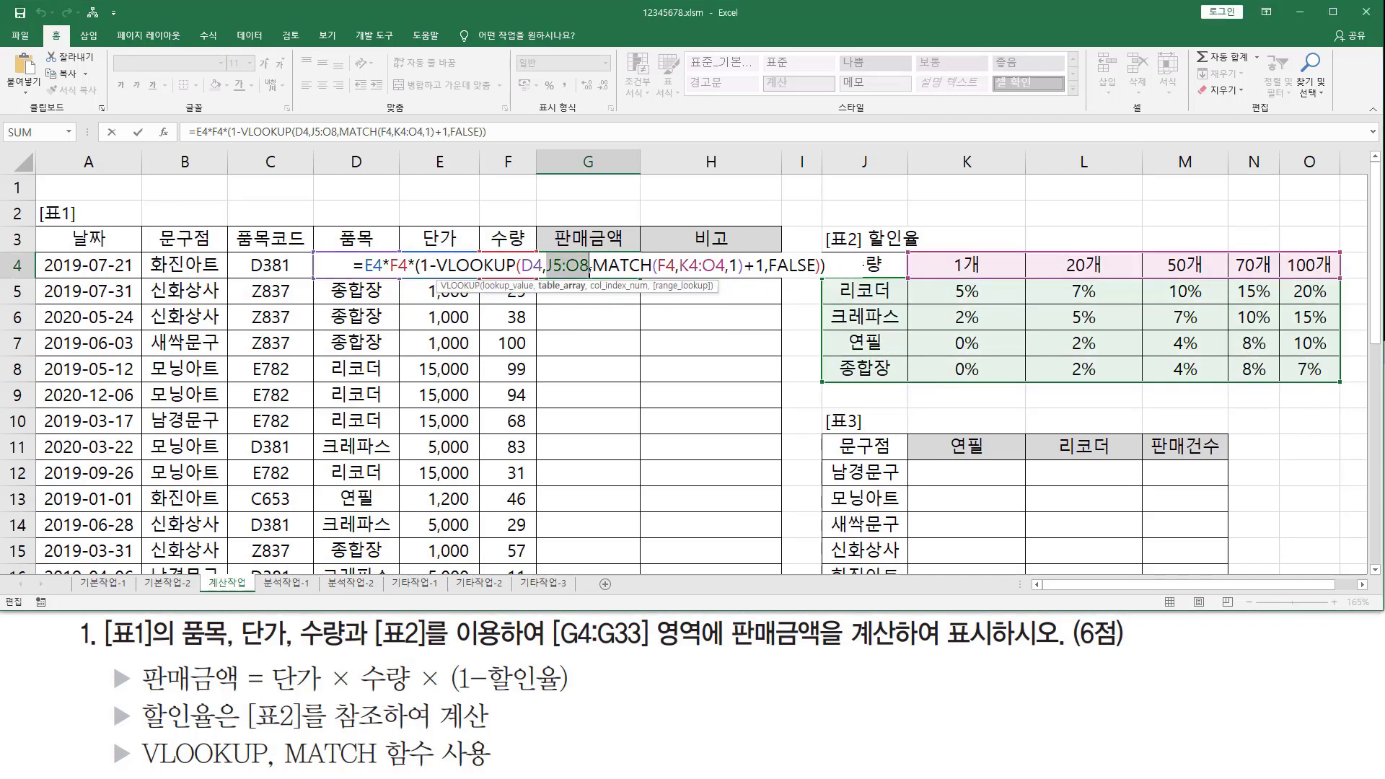
key("F4")
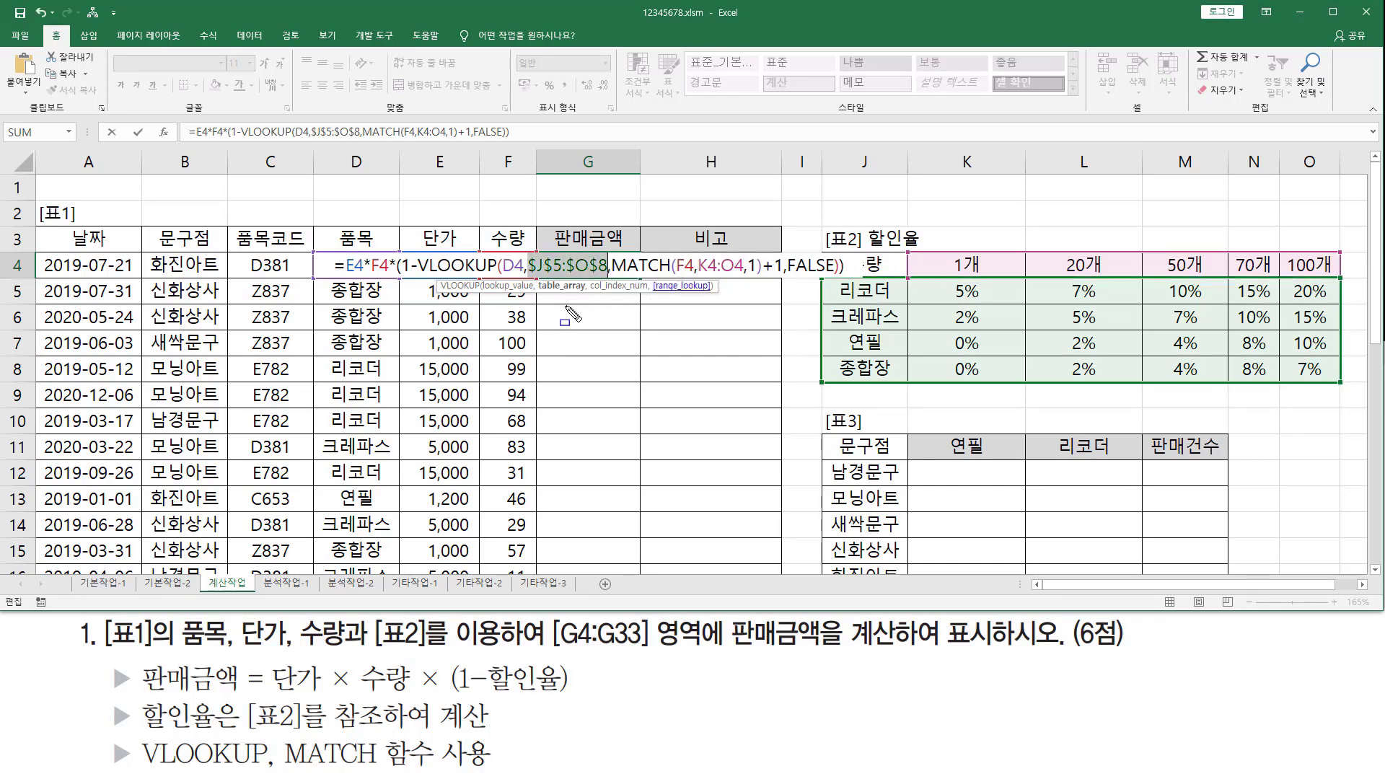
Make the MATCH lookup range in G4's formula absolute as $K$4:$O$4.
mouse_move(505, 267)
left_mouse_down()
mouse_move(530, 332)
mouse_move(519, 378)
mouse_move(927, 285)
mouse_move(918, 259)
mouse_move(1360, 280)
mouse_move(1344, 278)
left_mouse_up()
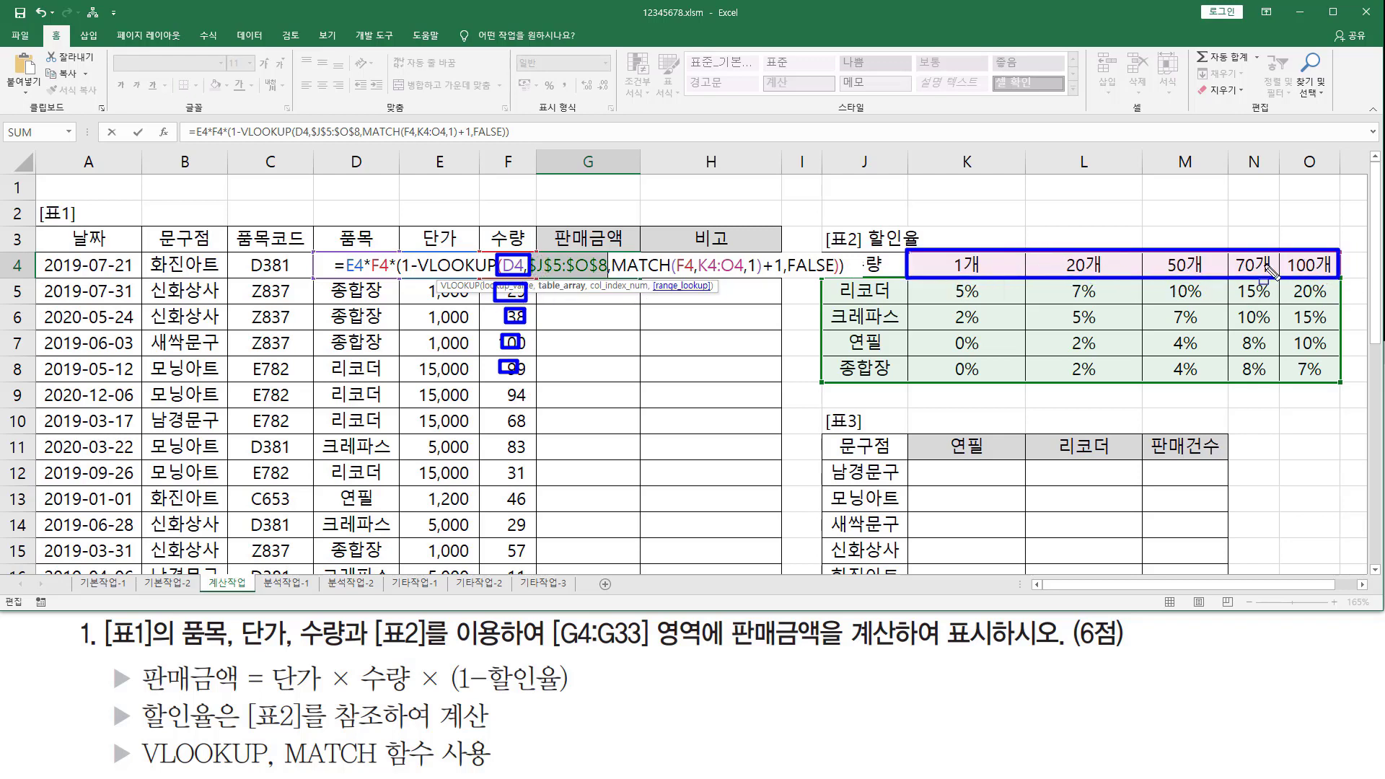
left_click_drag(698, 275, 739, 275)
key("Escape")
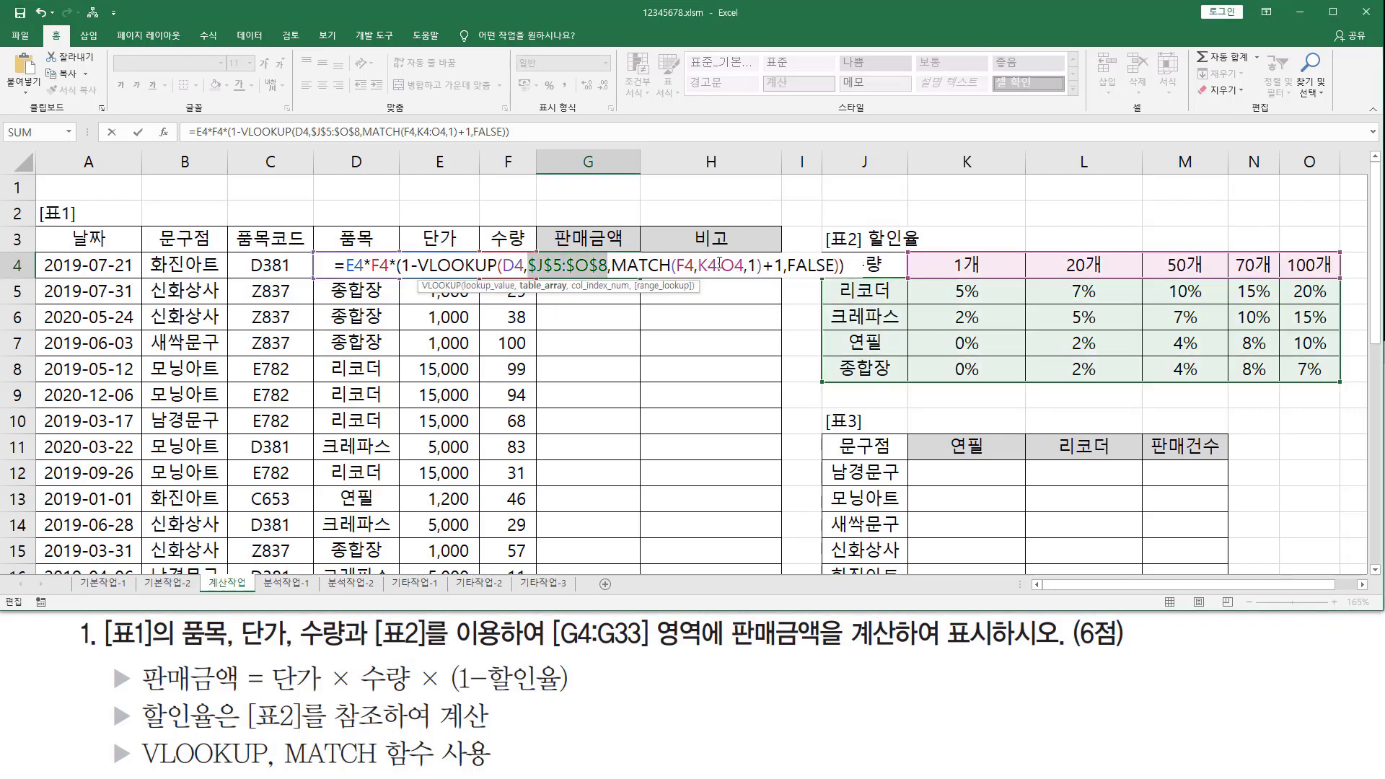
left_click_drag(699, 266, 740, 267)
key("F4")
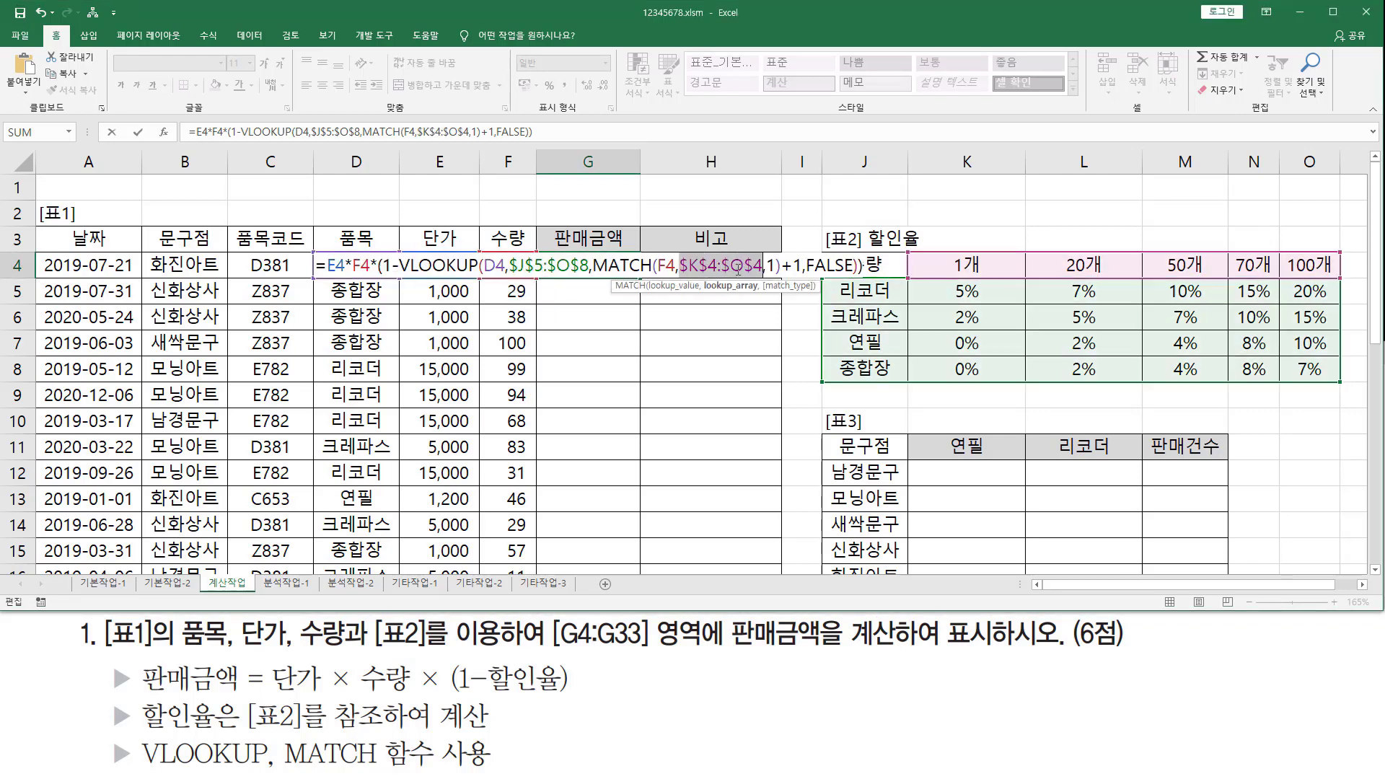
Copy G4's full formula into B1 as text with a leading apostrophe and space out its parts.
left_click_drag(316, 266, 966, 265)
key("ctrl+c")
key("Return")
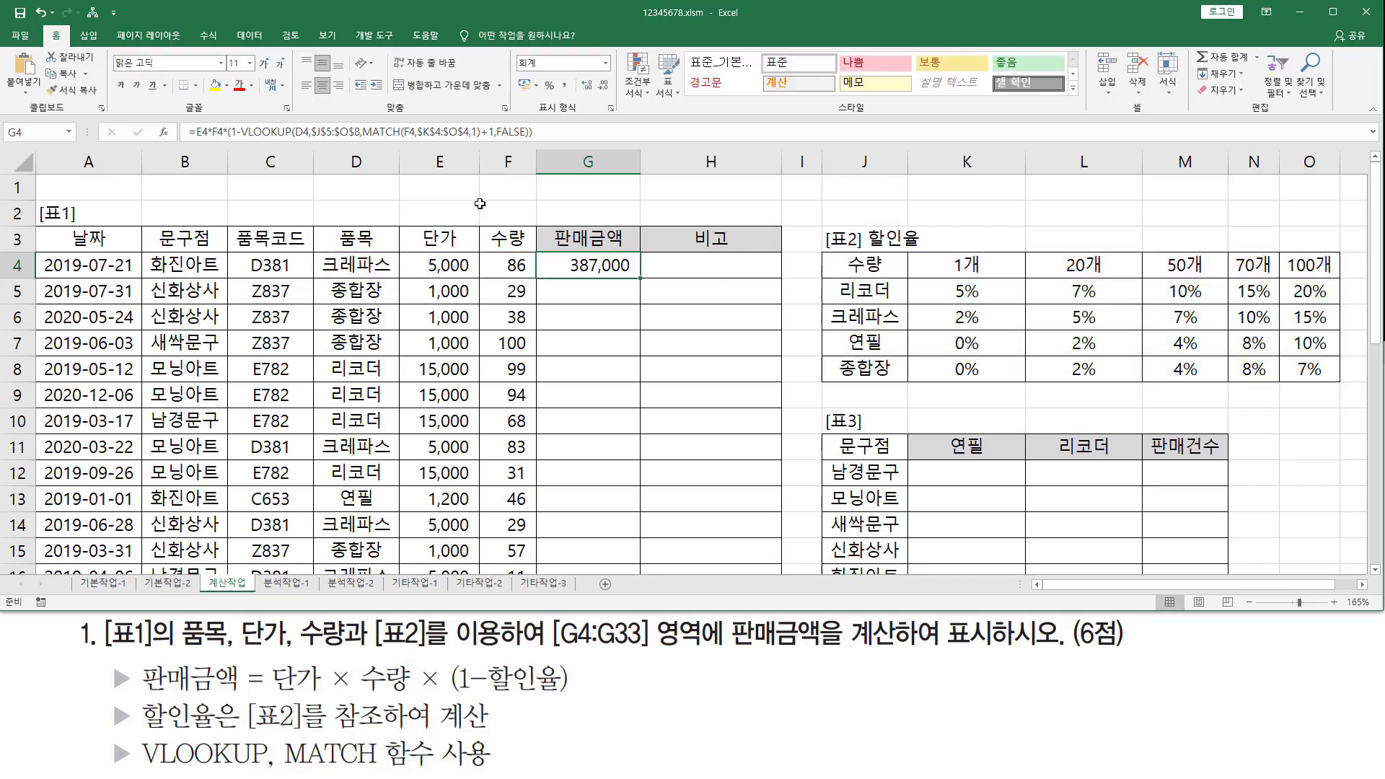
left_click(475, 205)
left_click(219, 190)
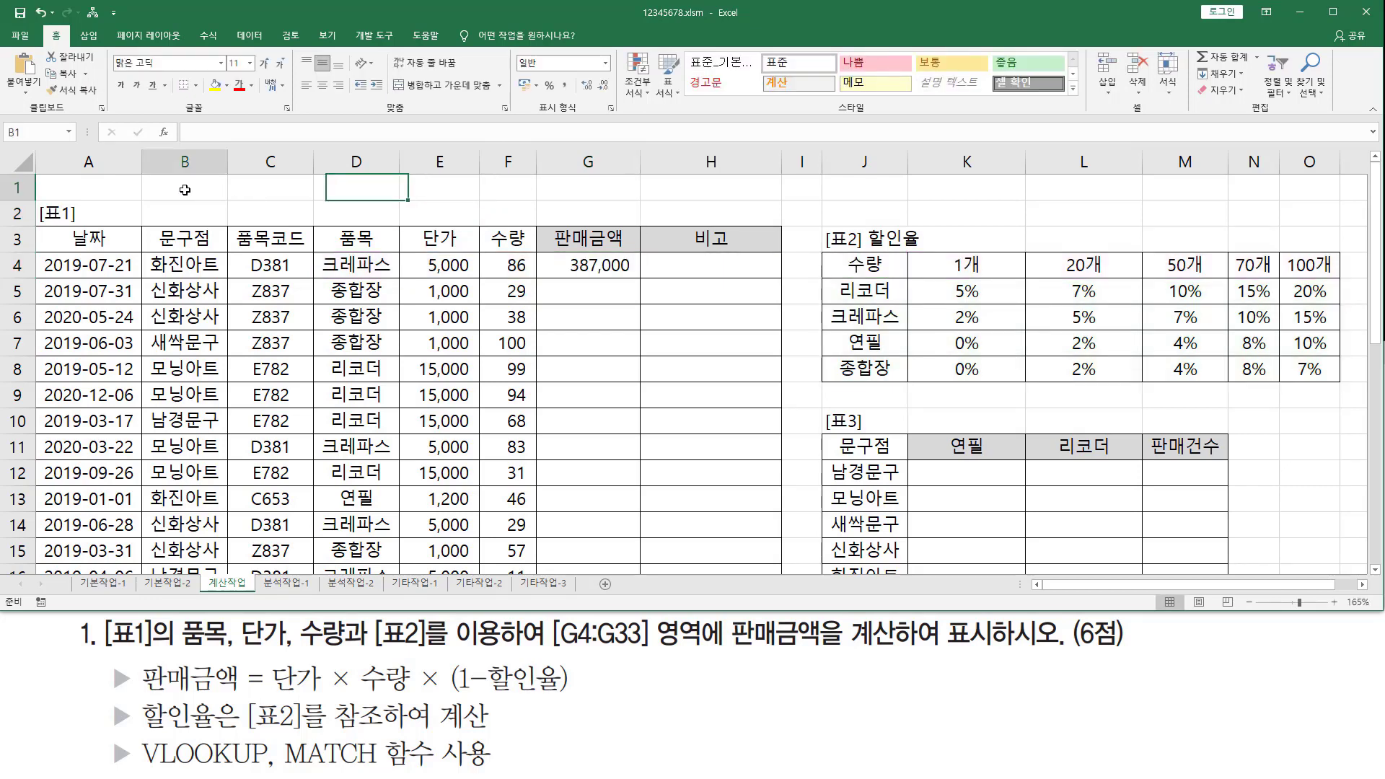
type("'")
key("ctrl+v")
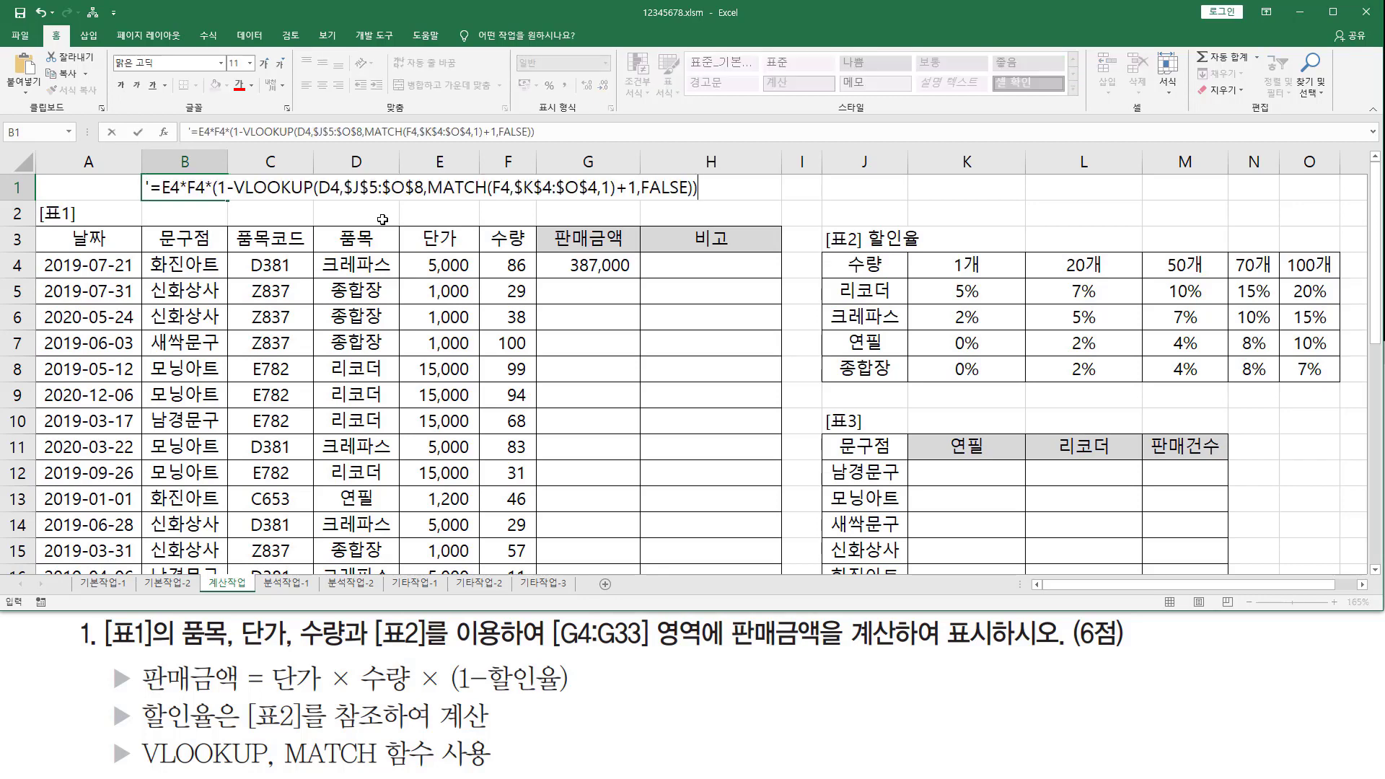
key("Return")
left_click(172, 190)
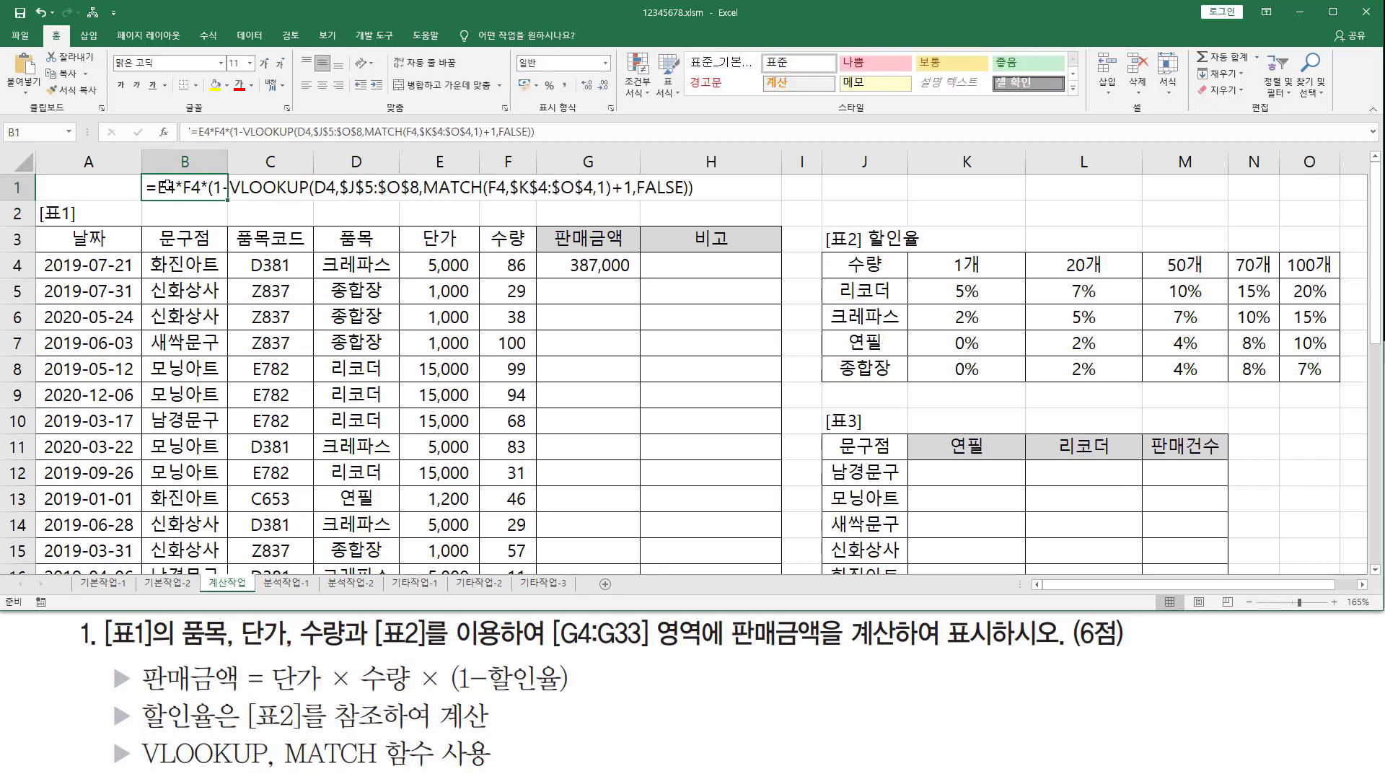
double_click(177, 189)
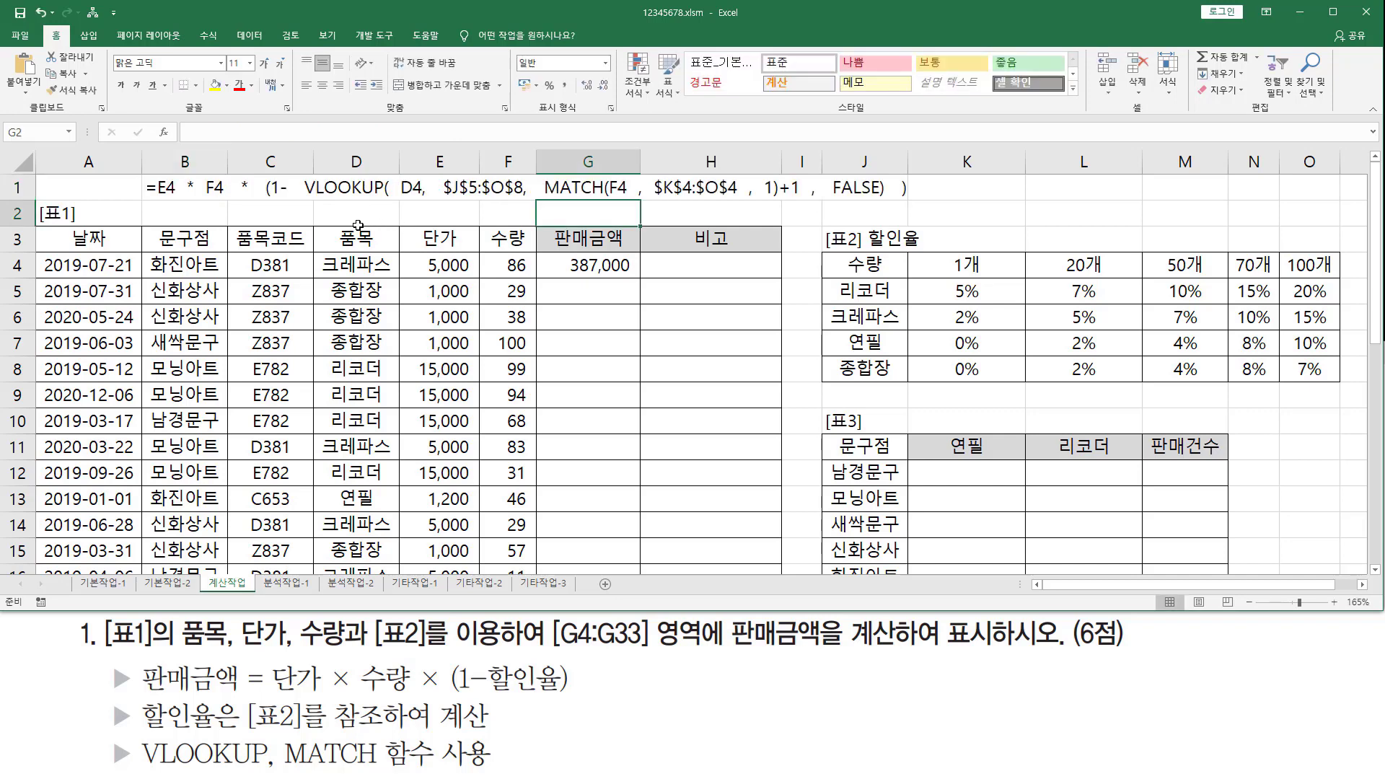
Examine how the parts of the formula text in B1 correspond to 단가 × 수량 × (1-할인율).
left_click_drag(148, 196, 293, 202)
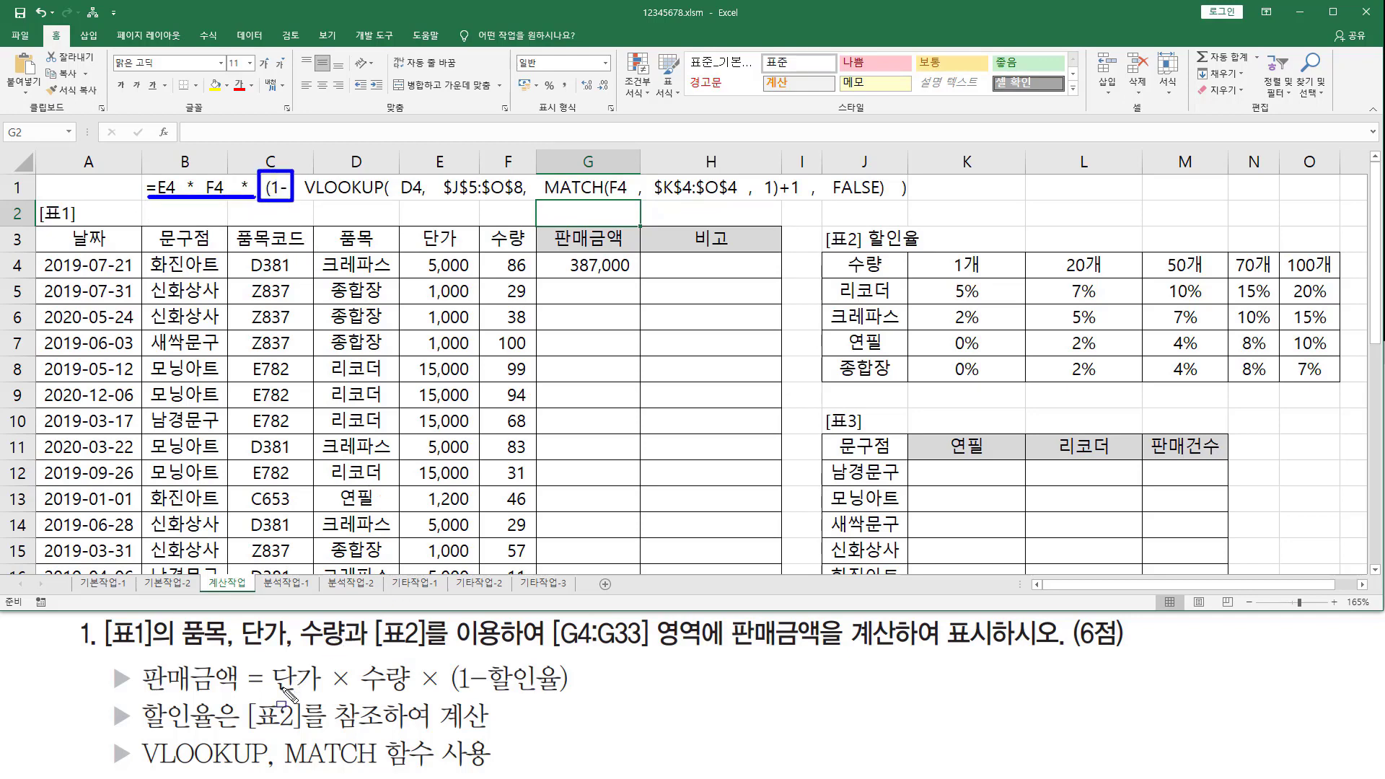
mouse_move(265, 692)
left_mouse_down()
mouse_move(491, 715)
mouse_move(491, 662)
left_mouse_up()
left_click_drag(897, 174, 910, 200)
left_click_drag(558, 661, 572, 701)
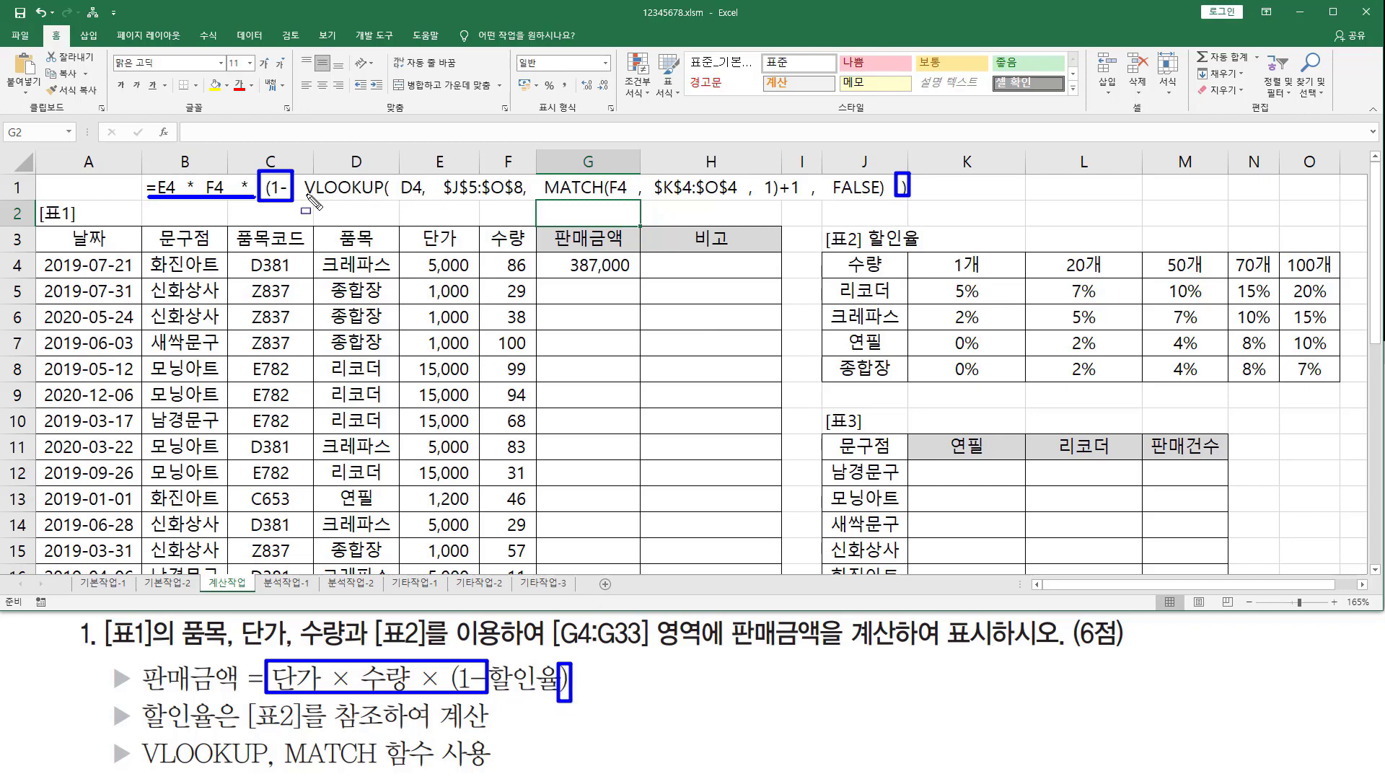
mouse_move(299, 203)
left_mouse_down()
mouse_move(890, 202)
mouse_move(892, 173)
left_mouse_up()
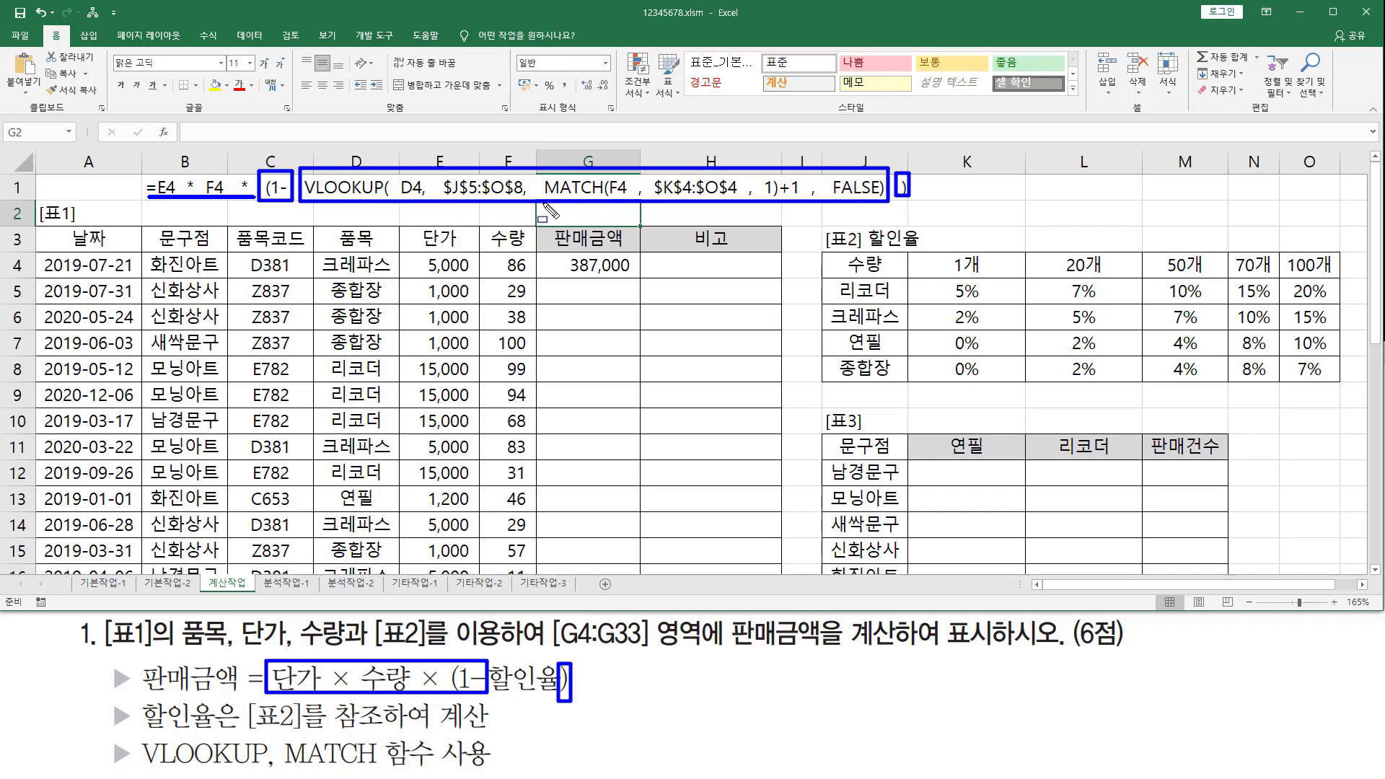
key("Escape")
Trace the MATCH and VLOOKUP arguments in B1 to F4, D4 and [표2] to locate the discount rate for 크레파스.
left_click_drag(542, 195, 610, 196)
left_click_drag(505, 253, 532, 274)
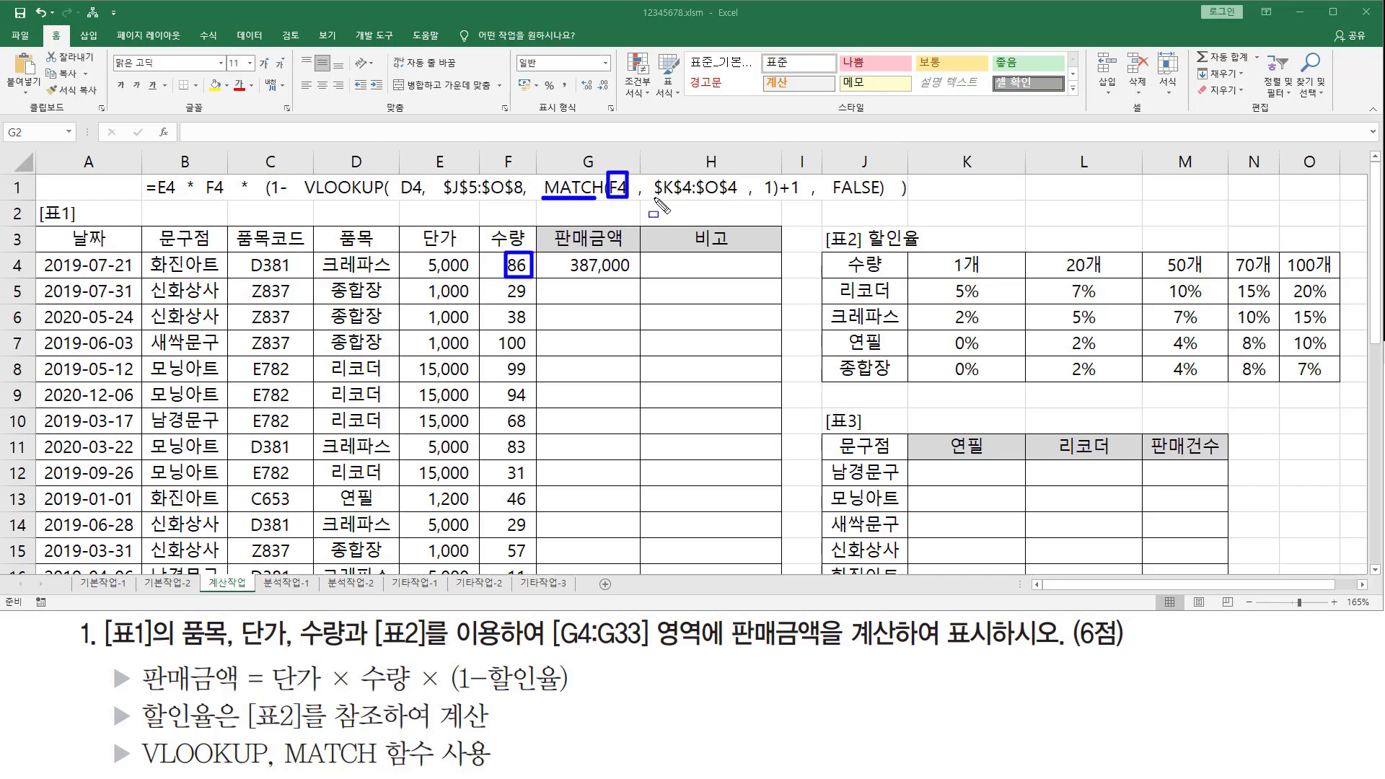
left_click_drag(653, 197, 740, 195)
mouse_move(938, 249)
left_mouse_down()
mouse_move(911, 254)
mouse_move(1067, 275)
mouse_move(1329, 277)
mouse_move(1335, 253)
left_mouse_up()
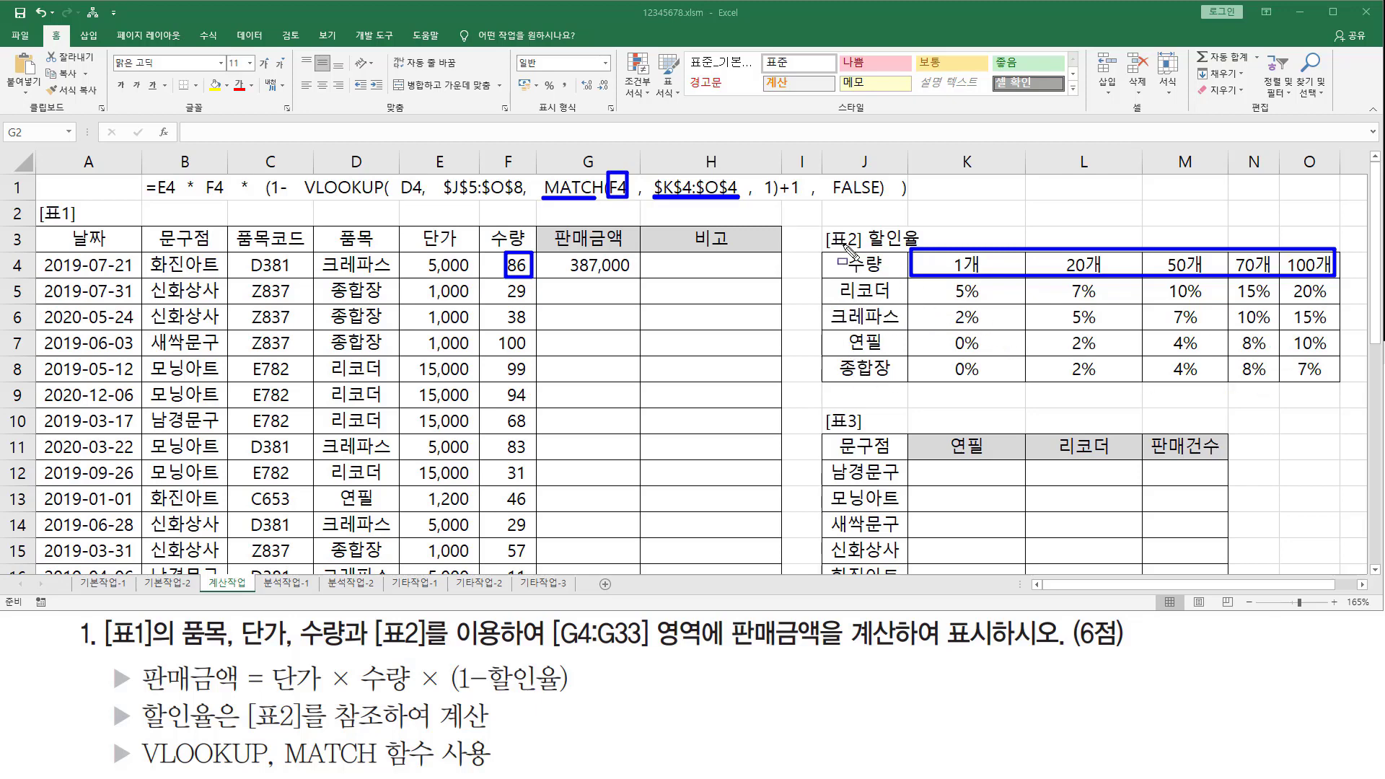
left_click_drag(780, 204, 793, 205)
left_click_drag(397, 200, 423, 200)
left_click_drag(322, 256, 398, 280)
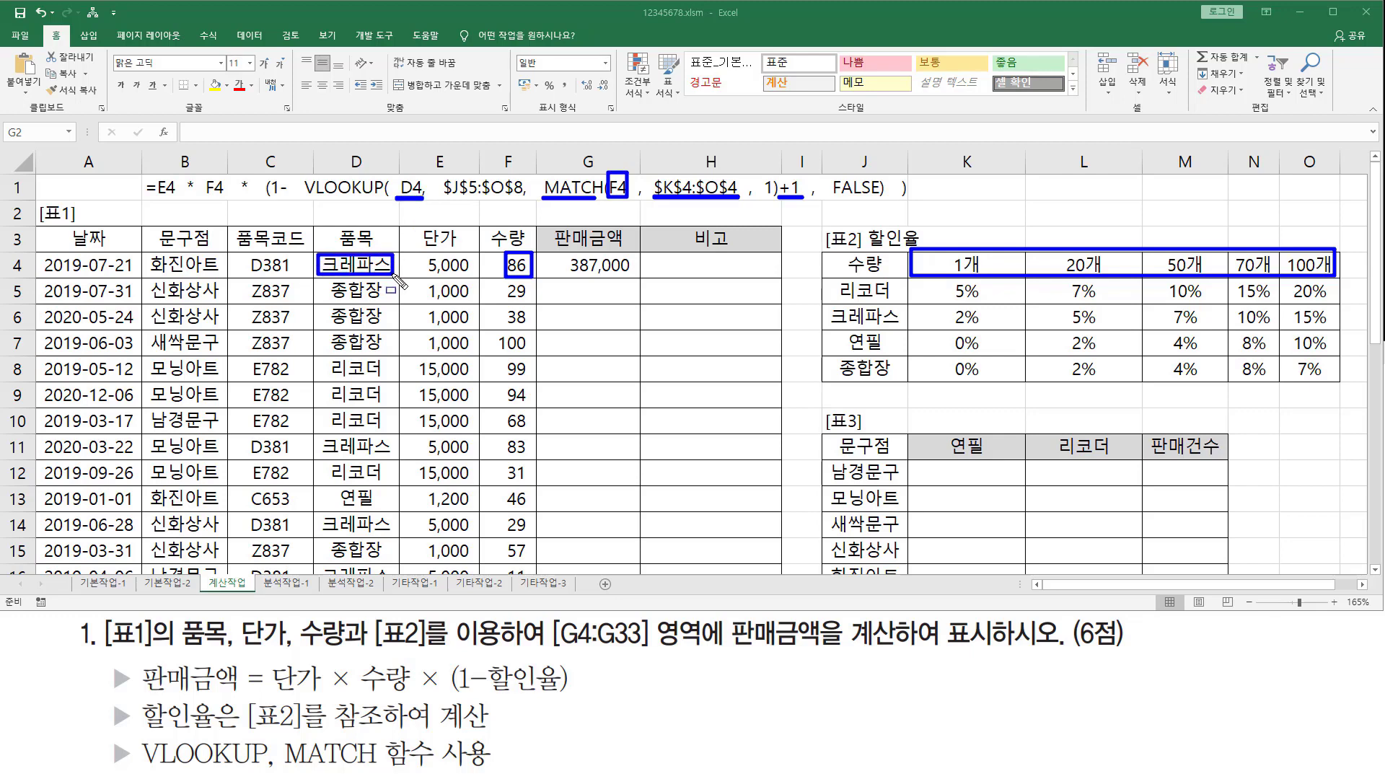
left_click_drag(816, 278, 1336, 394)
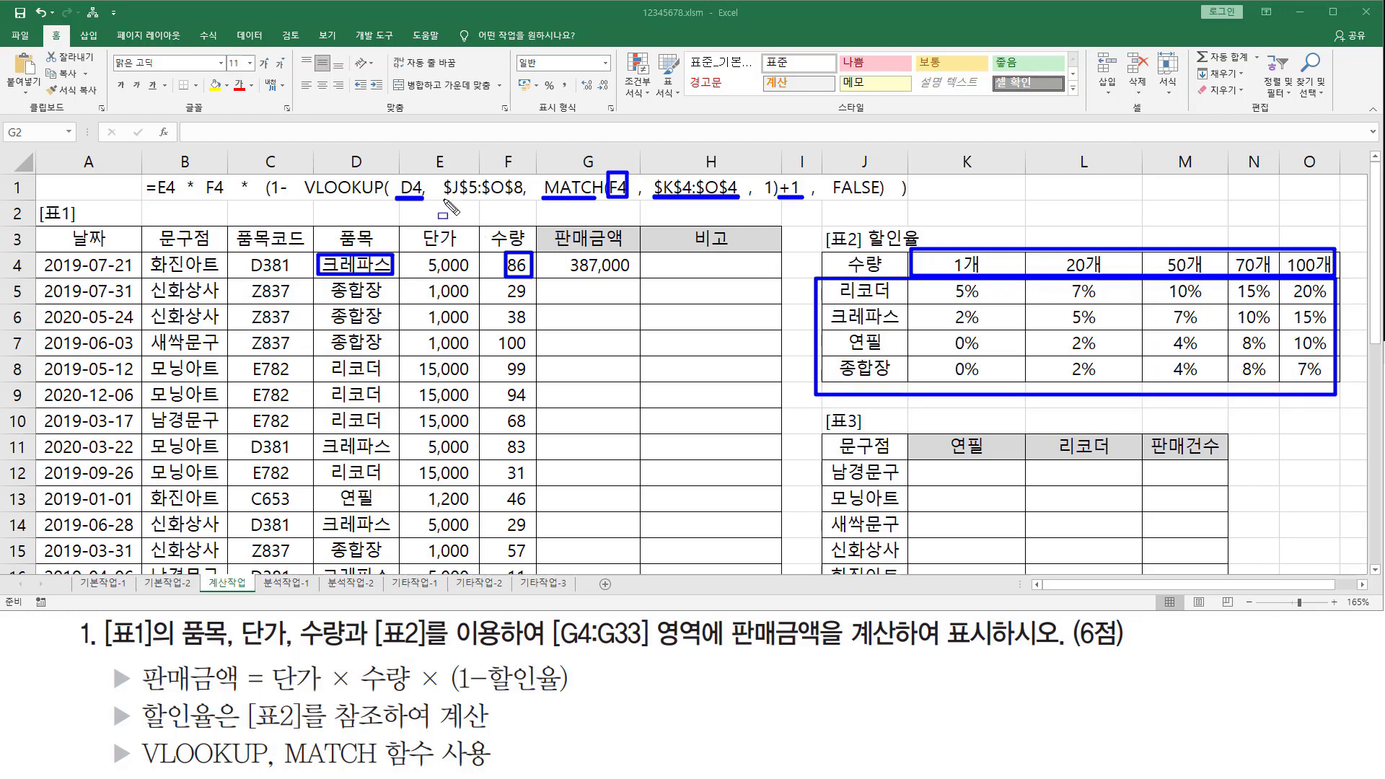
left_click_drag(441, 196, 806, 206)
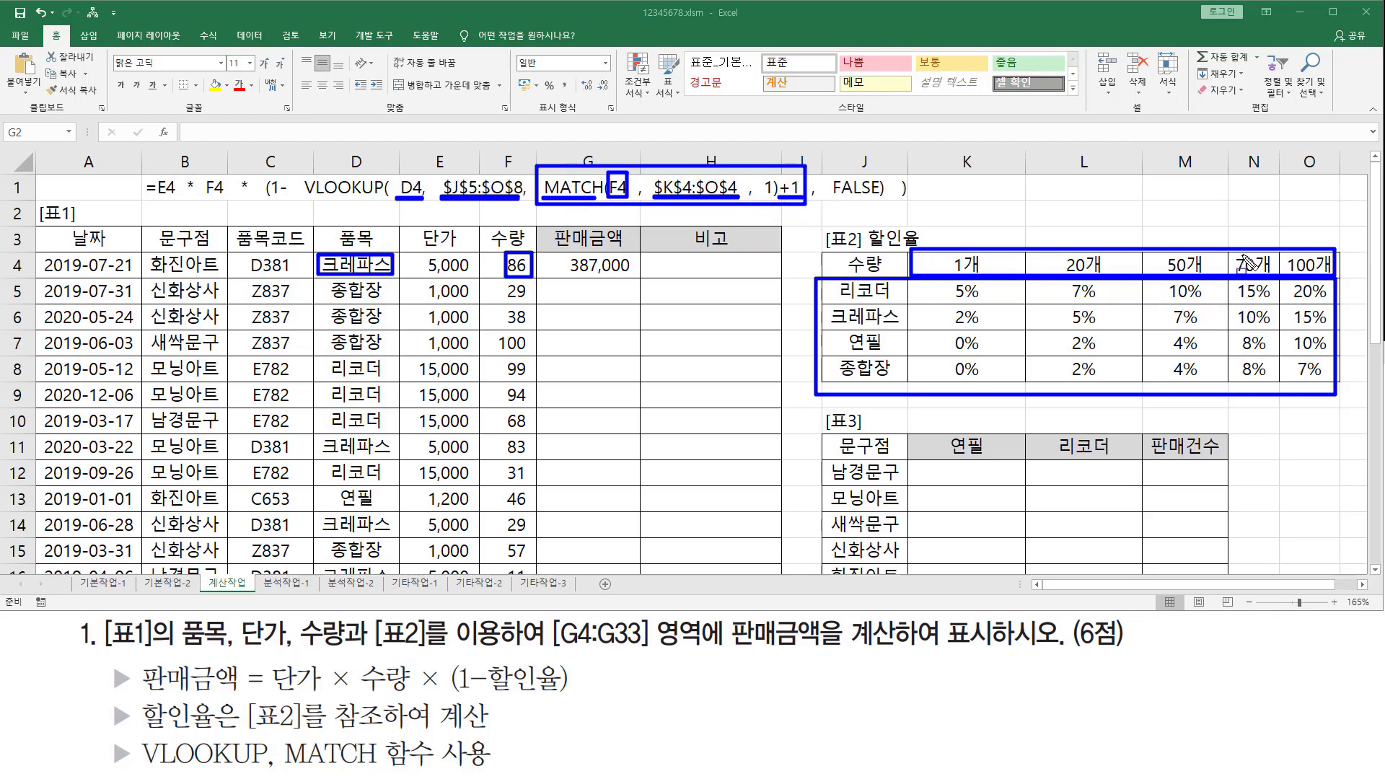
left_click_drag(1251, 232, 1251, 310)
mouse_move(830, 329)
left_mouse_down()
mouse_move(1275, 324)
mouse_move(1233, 308)
left_mouse_up()
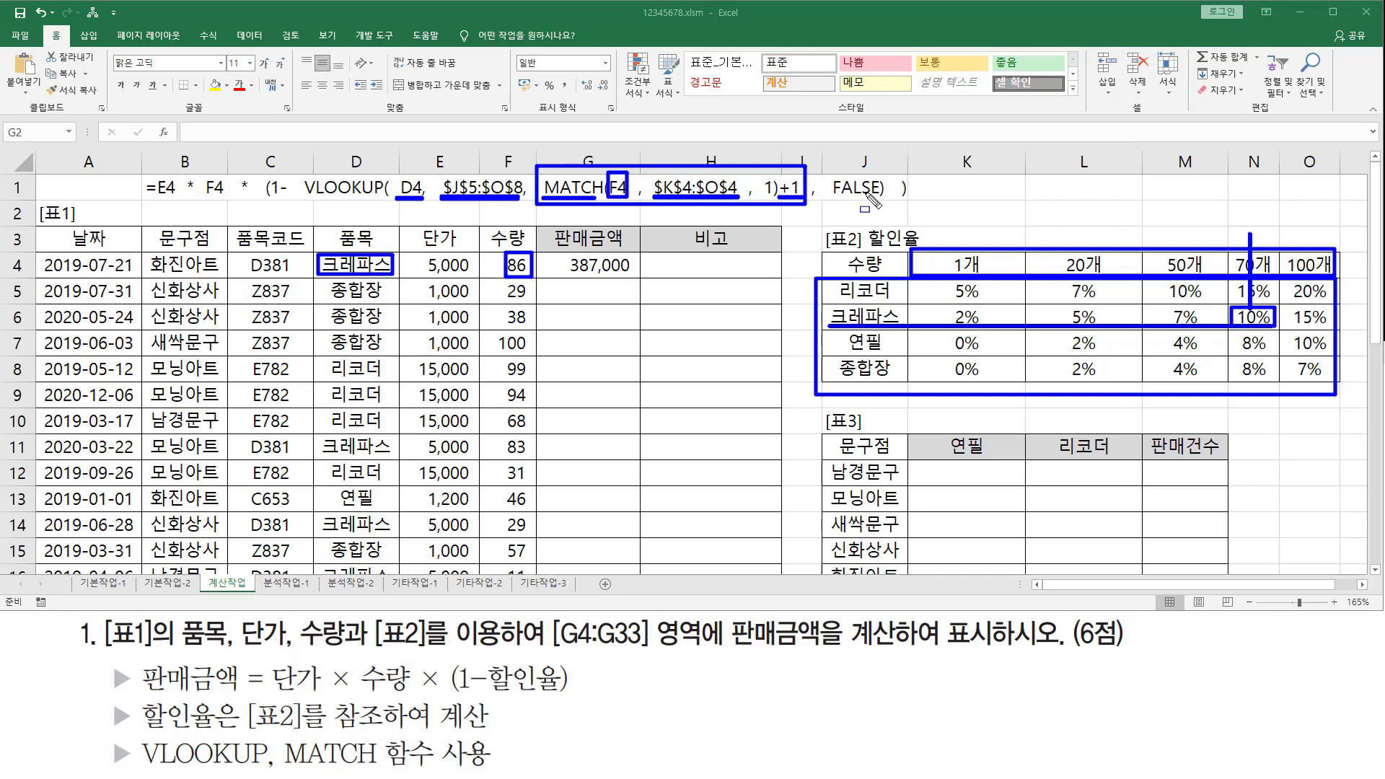
Examine how the FALSE argument in B1 makes VLOOKUP match item names exactly in J5:J8 of [표2].
left_click_drag(829, 201, 882, 200)
left_click_drag(831, 282, 904, 383)
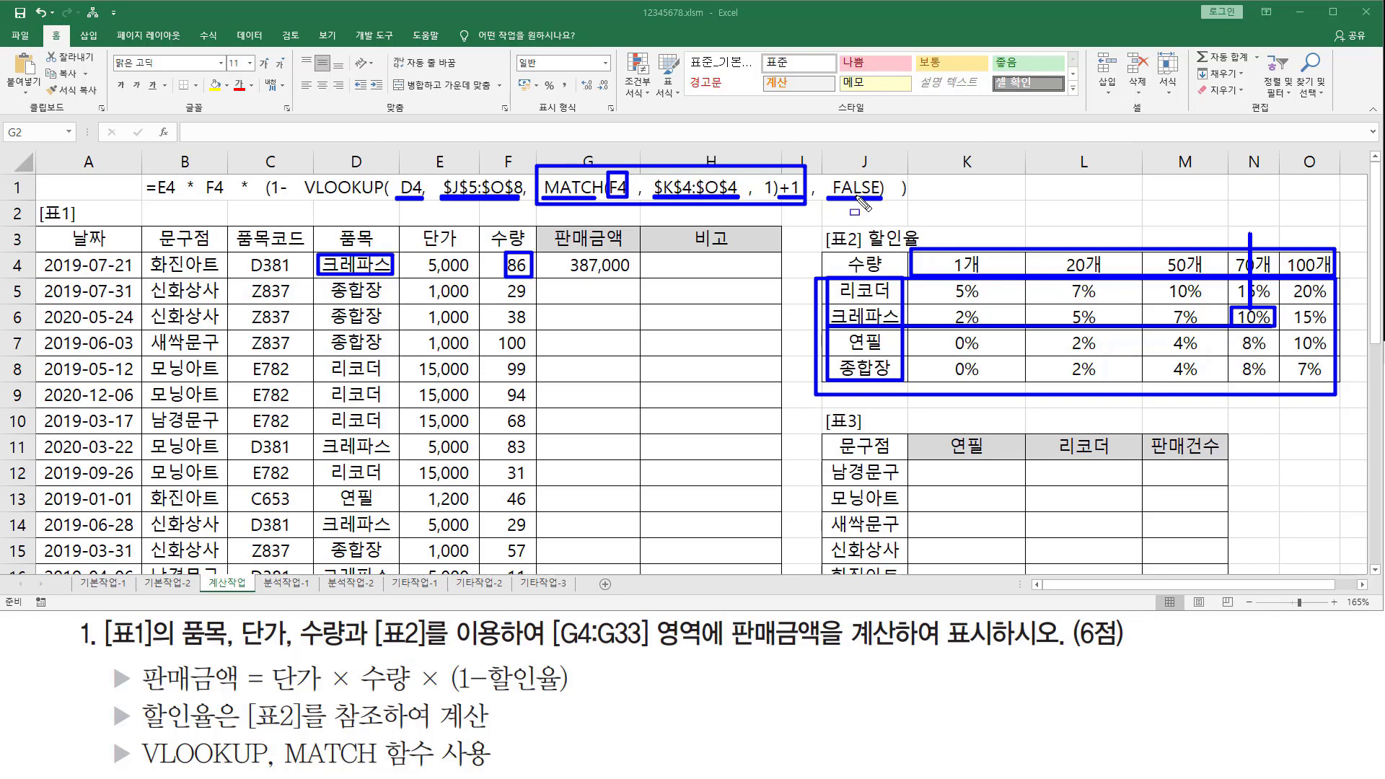
key("Escape")
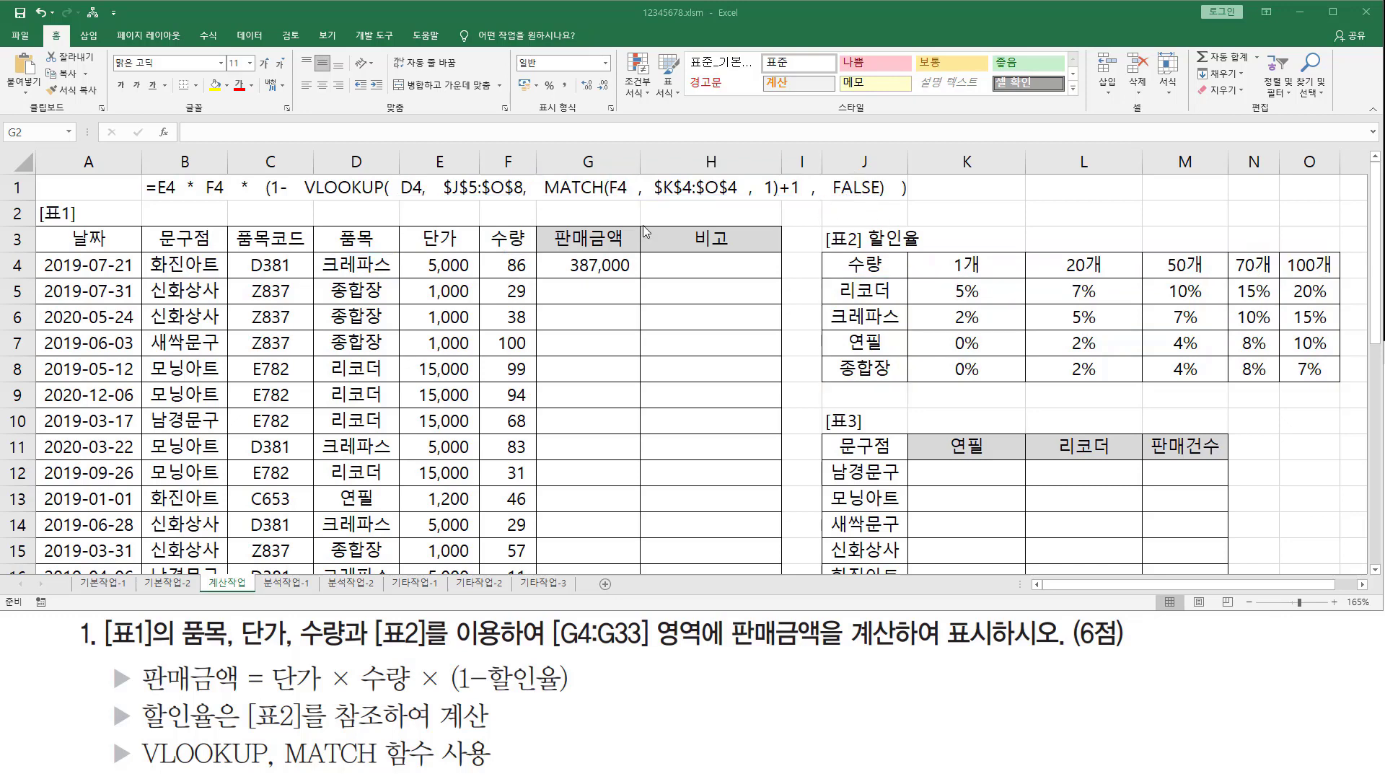
Fill the 판매금액 formula from G4 down through G33.
left_click(593, 272)
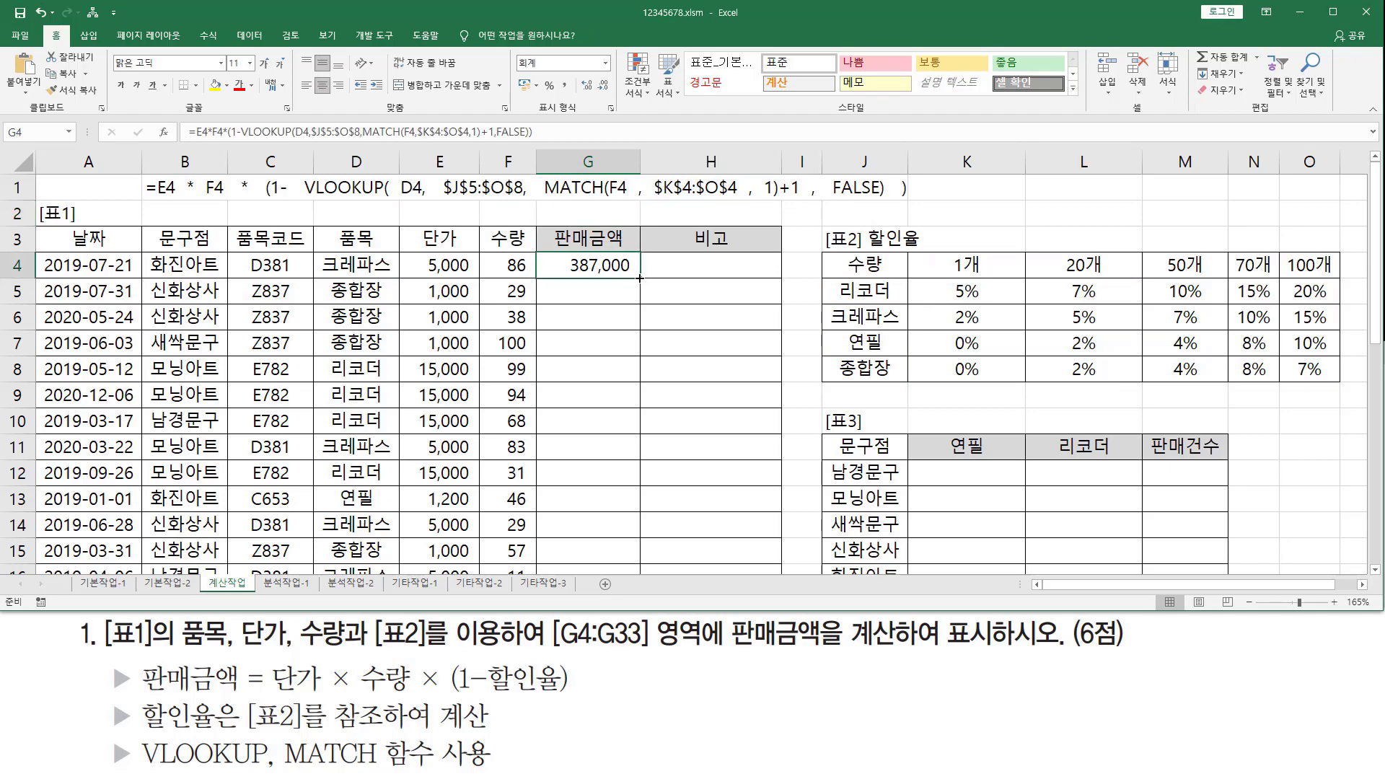
left_click_drag(639, 278, 621, 536)
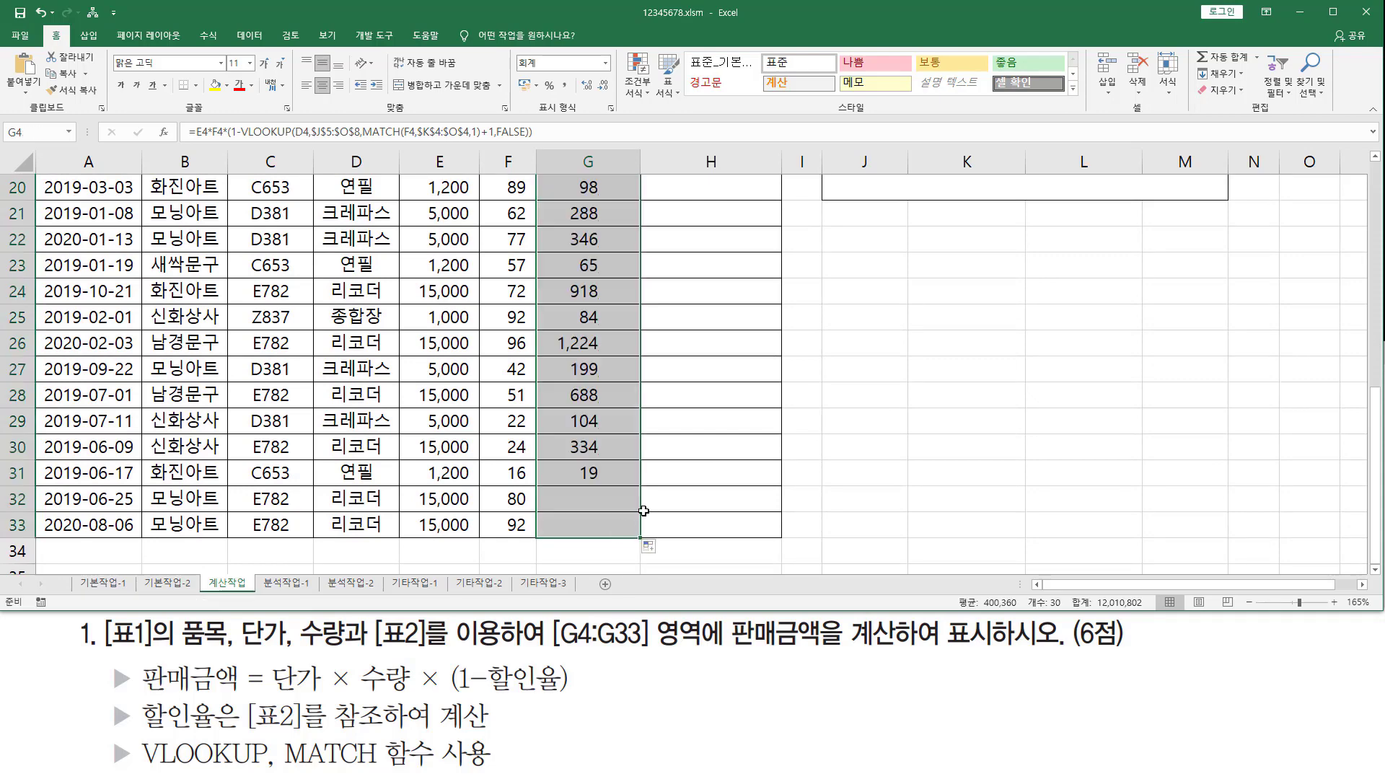
scroll(627, 492, "up", 6)
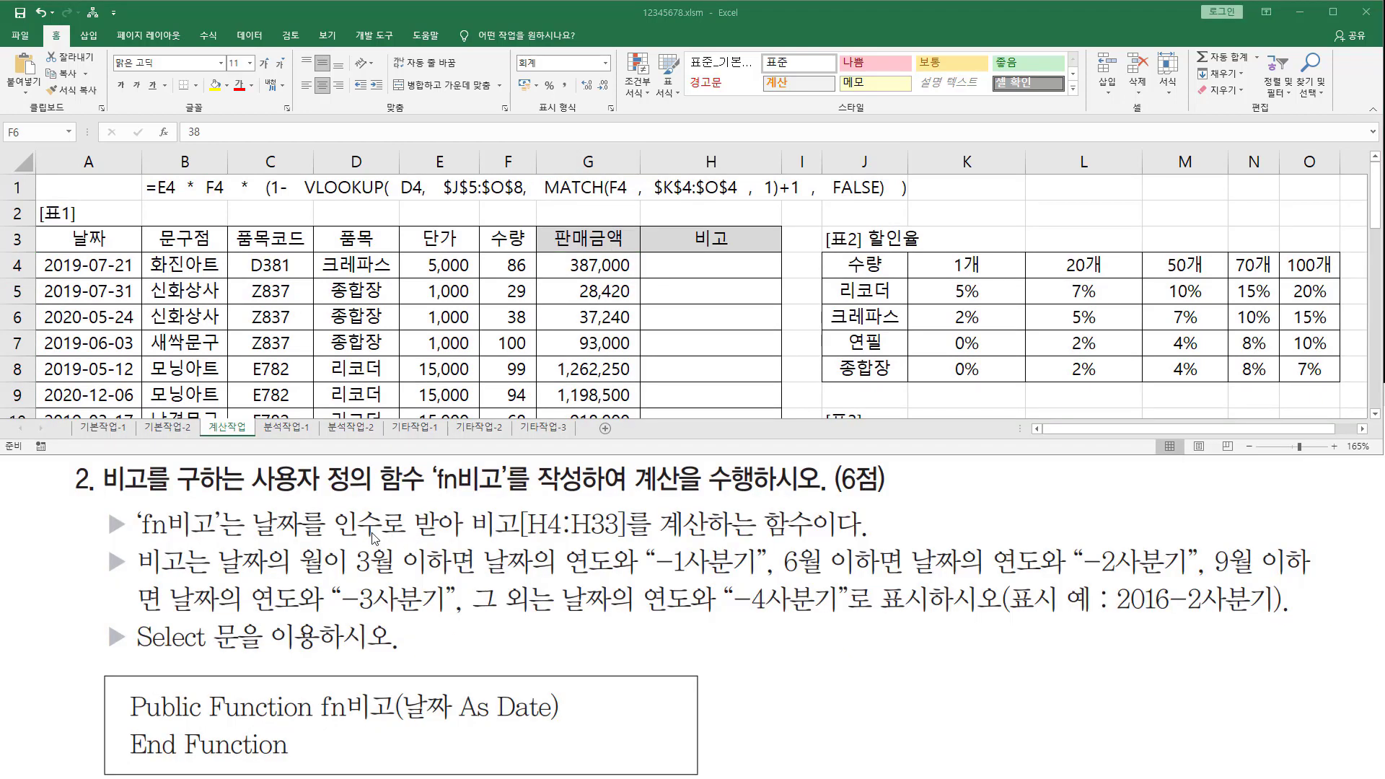
Read task 2's requirements for the user-defined function fn비고: its 날짜 argument, the H4:H33 target, the quarter conditions and the Select statement.
left_click_drag(94, 497, 508, 496)
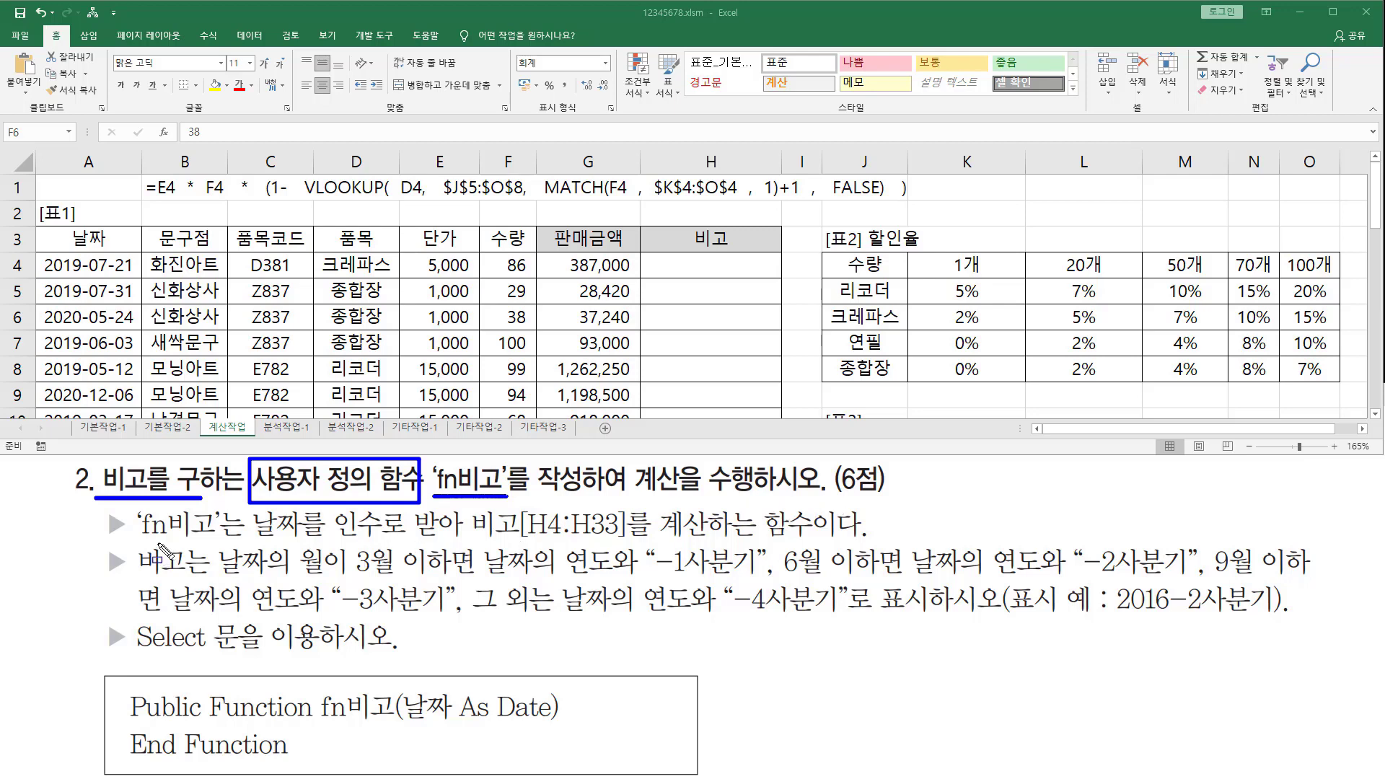
left_click_drag(124, 538, 238, 537)
left_click_drag(461, 539, 626, 541)
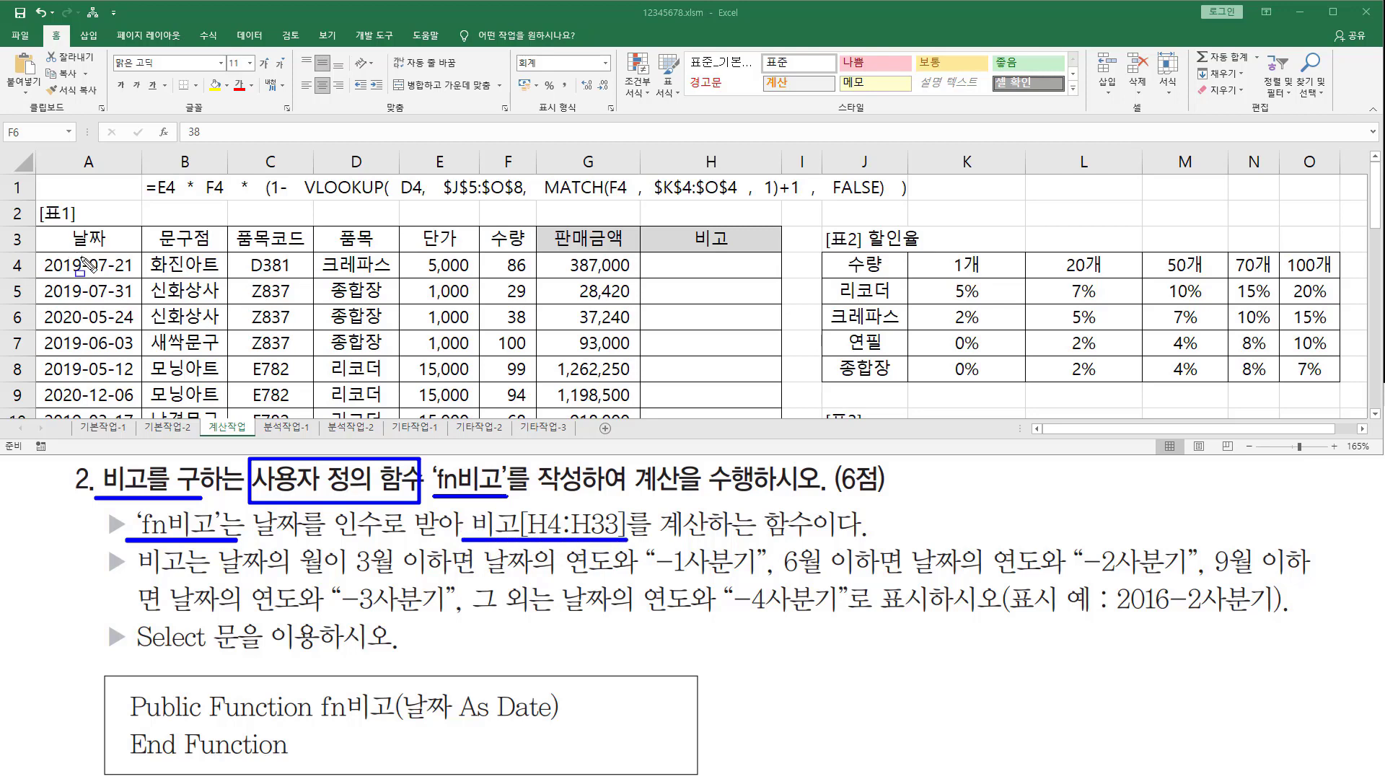
left_click_drag(37, 254, 138, 274)
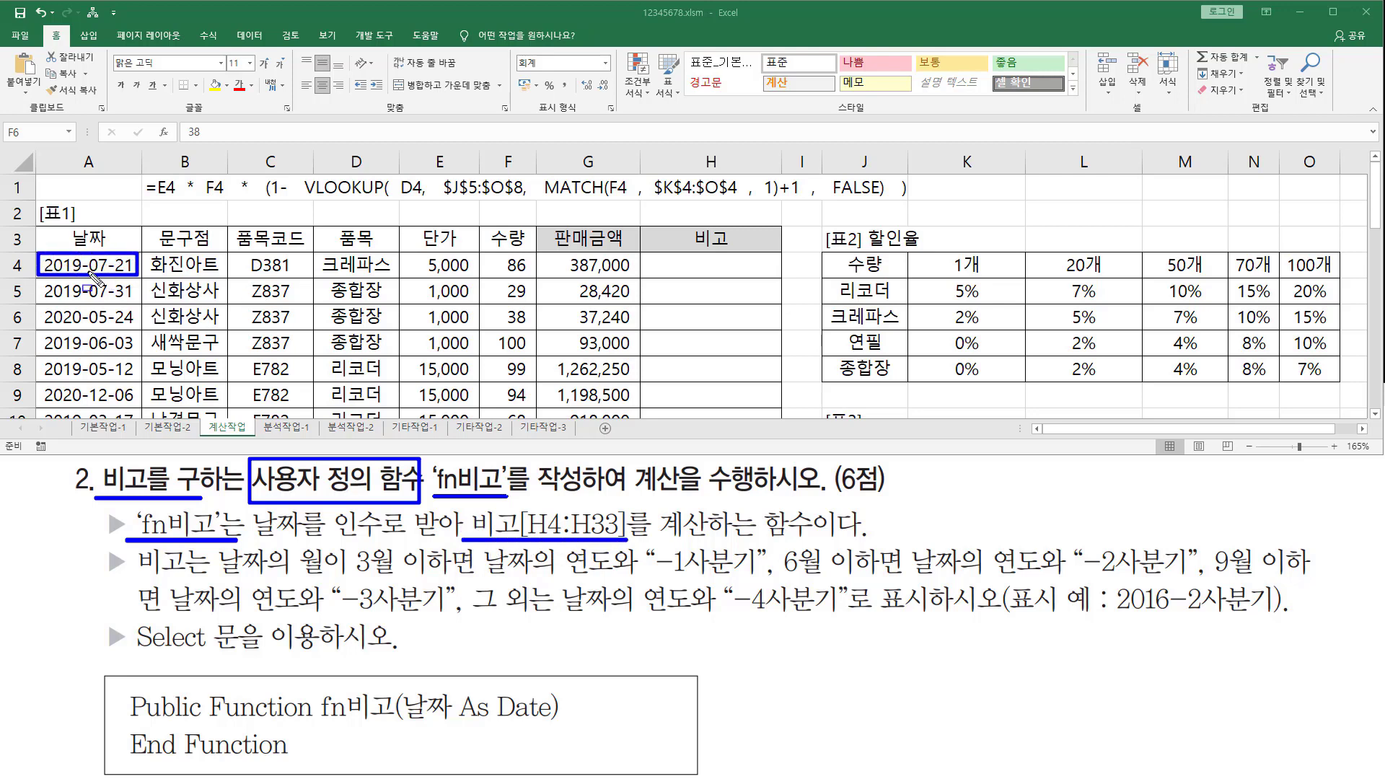
left_click_drag(656, 254, 758, 277)
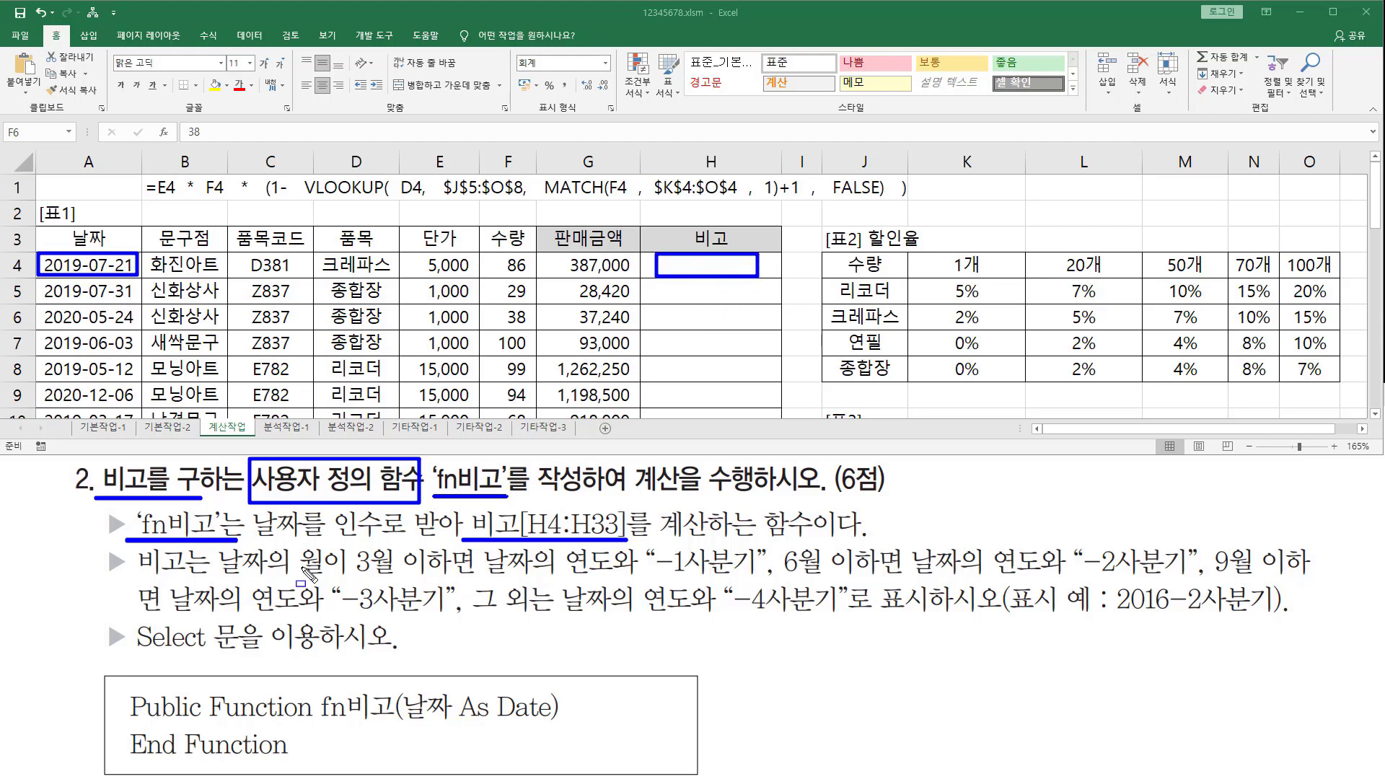
left_click_drag(217, 578, 1317, 577)
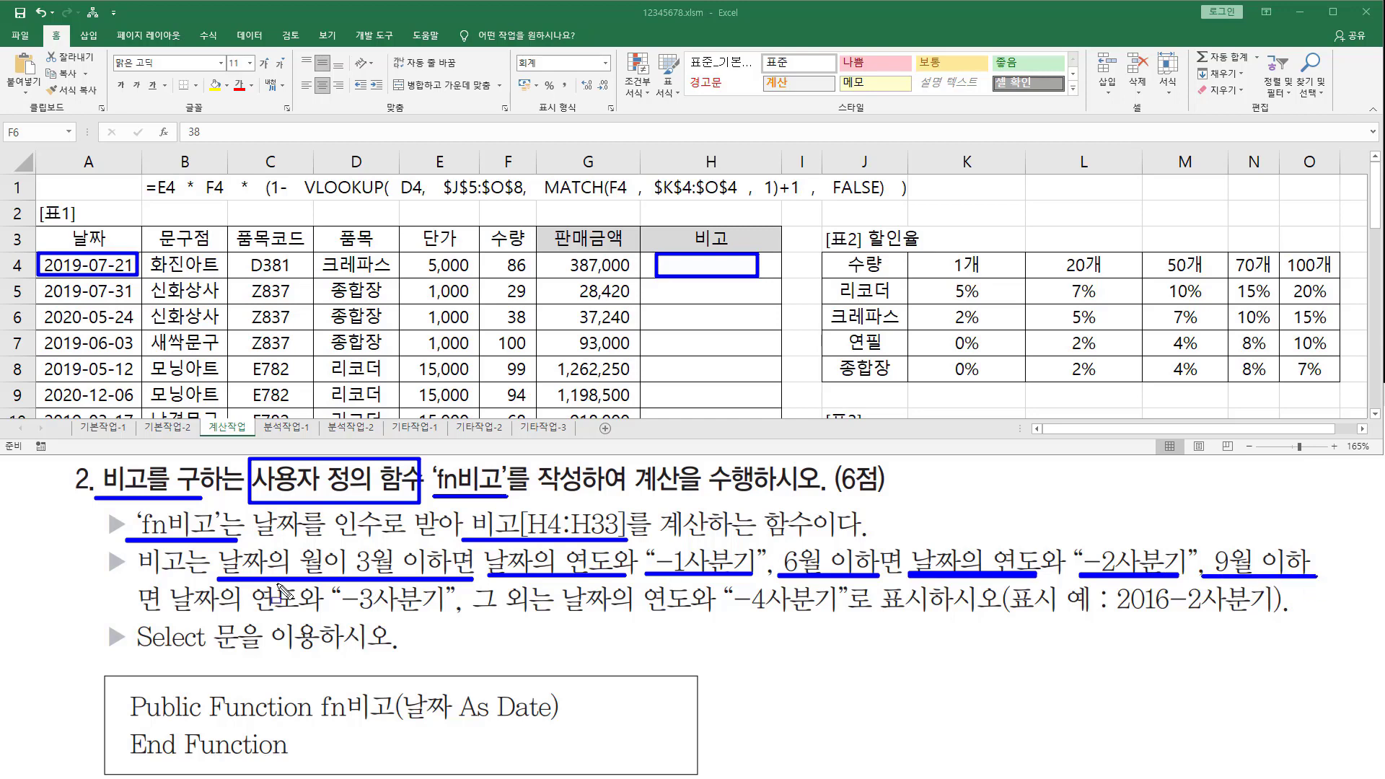
left_click_drag(169, 610, 834, 615)
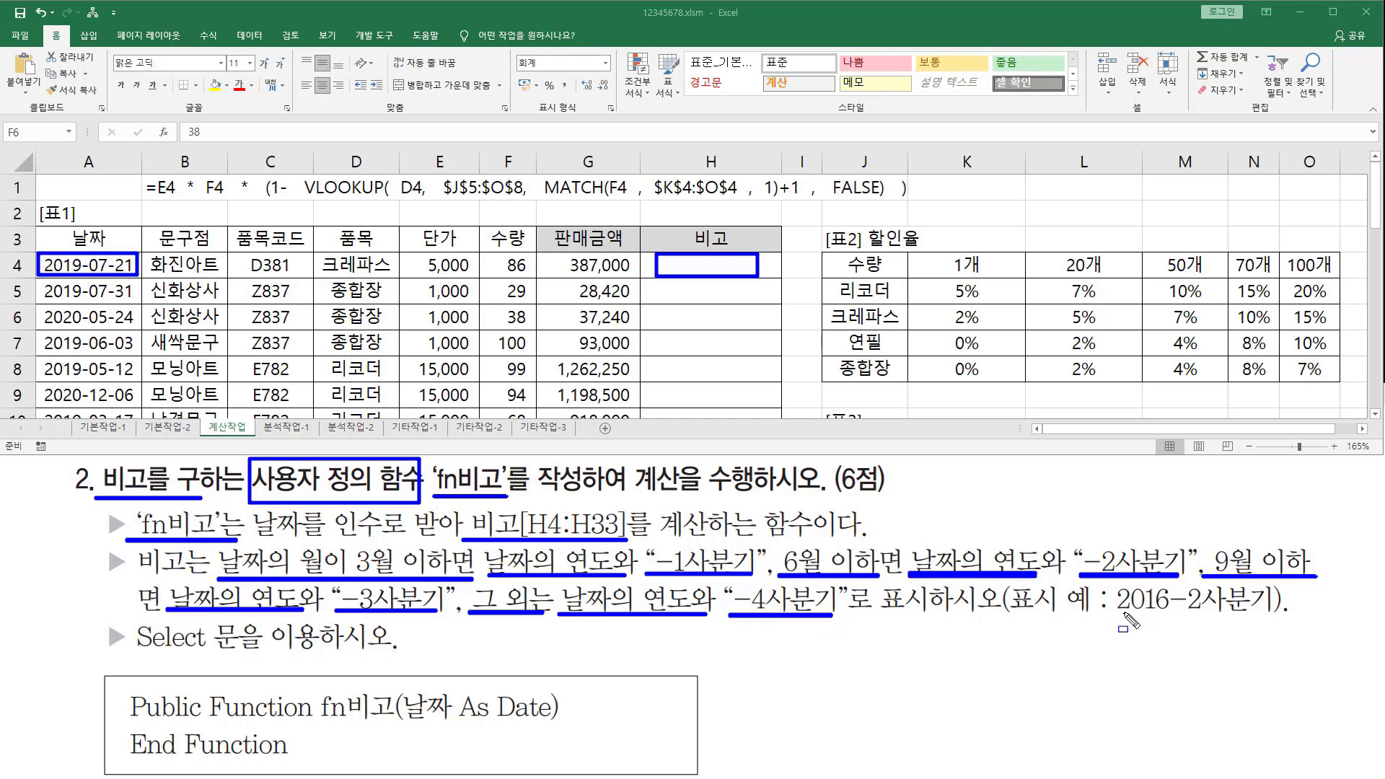
left_click_drag(1113, 613, 1271, 614)
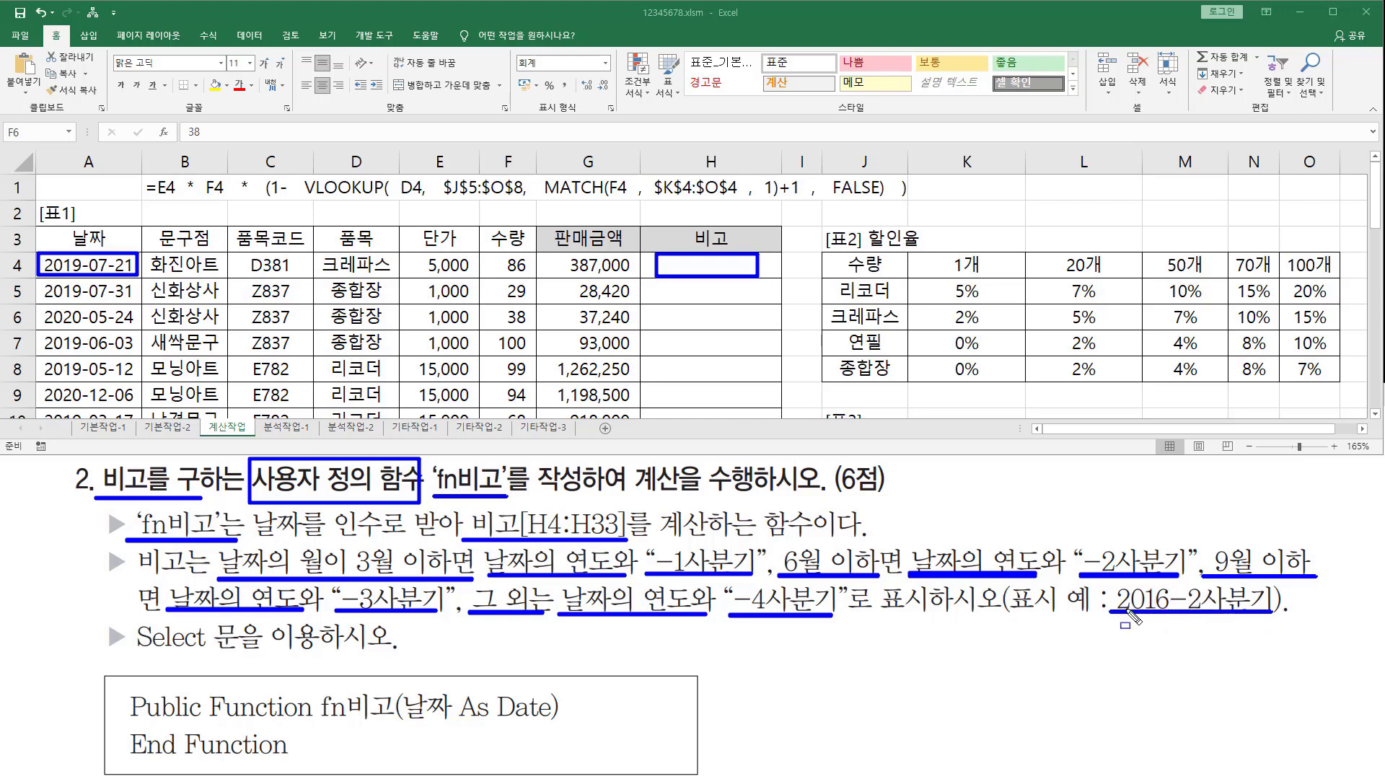
left_click_drag(127, 652, 392, 651)
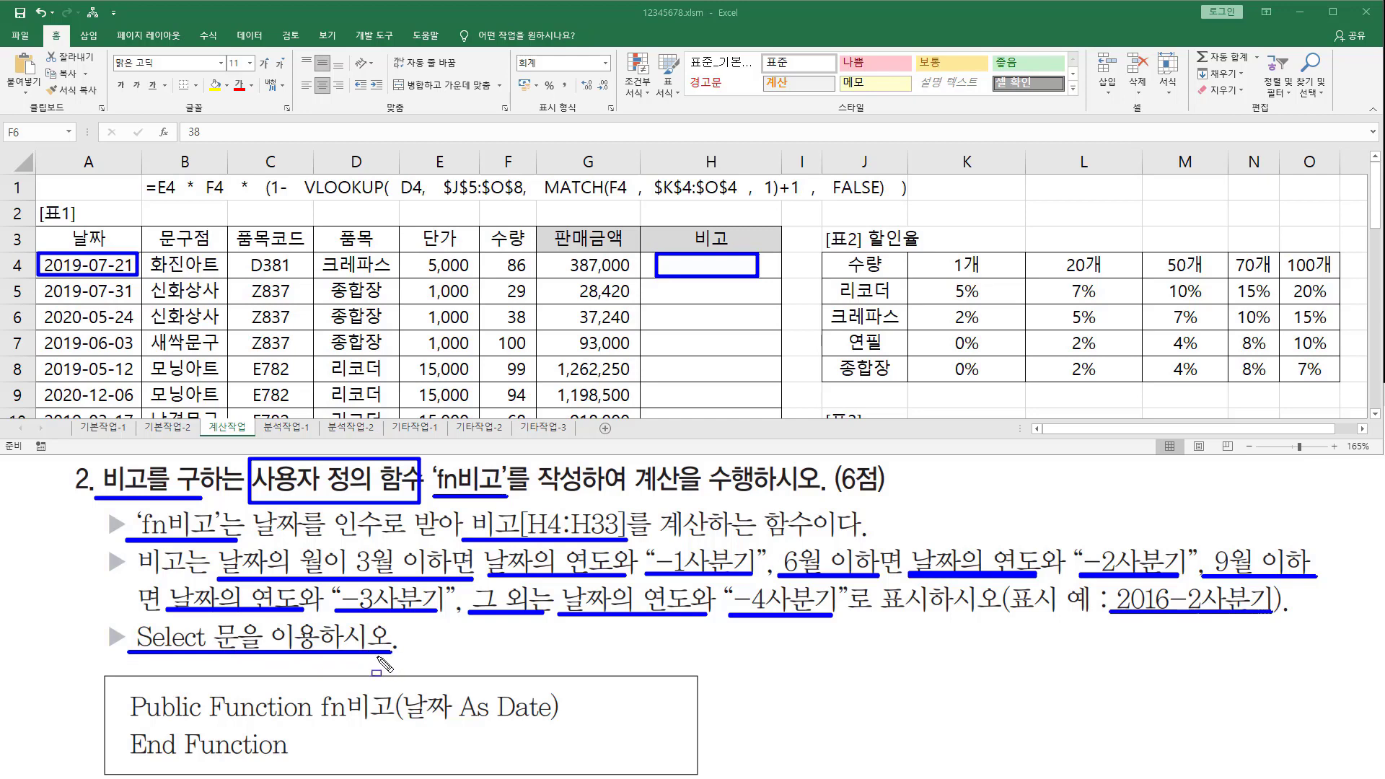
mouse_move(121, 685)
left_mouse_down()
mouse_move(121, 745)
mouse_move(564, 759)
left_mouse_up()
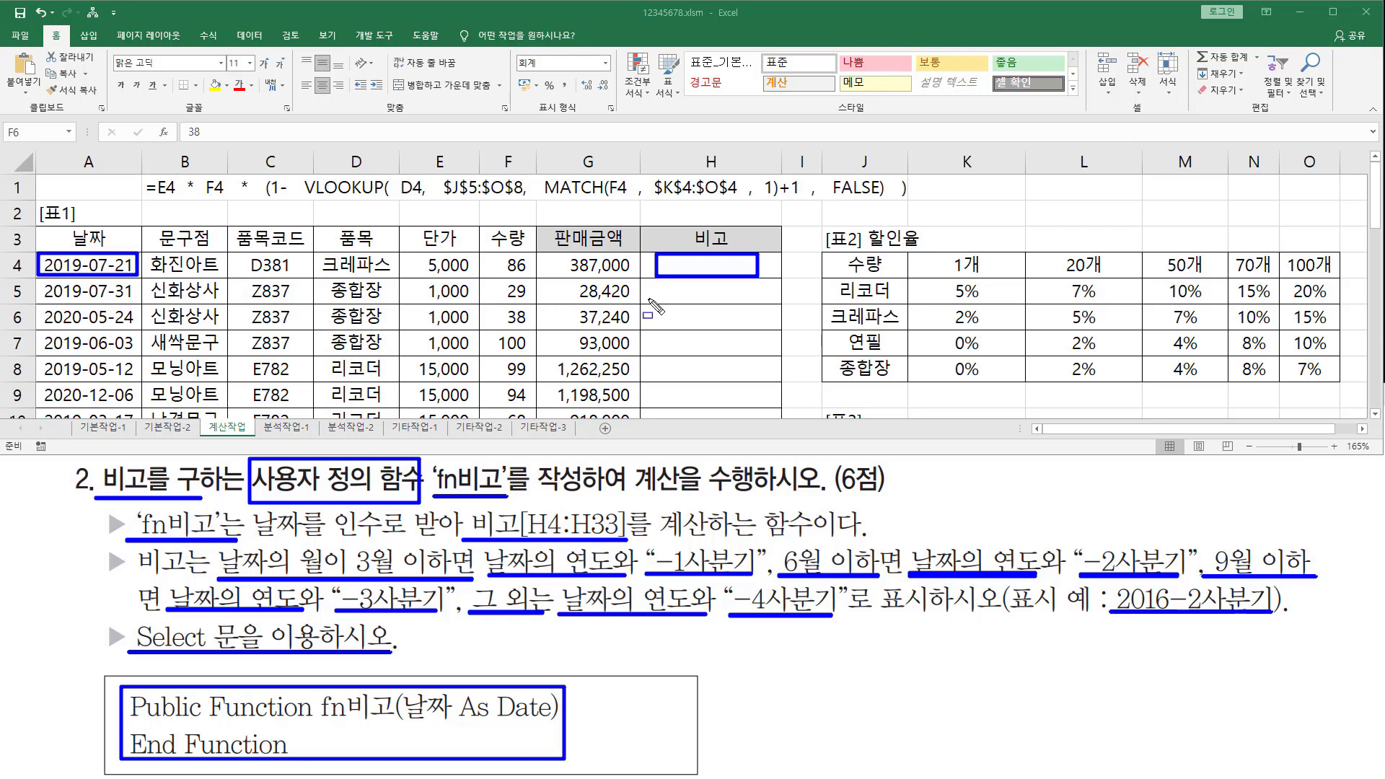
key("Escape")
Open the Visual Basic editor from cell H4 and insert a new standard module in the 12345678.xlsm project.
left_click(697, 279)
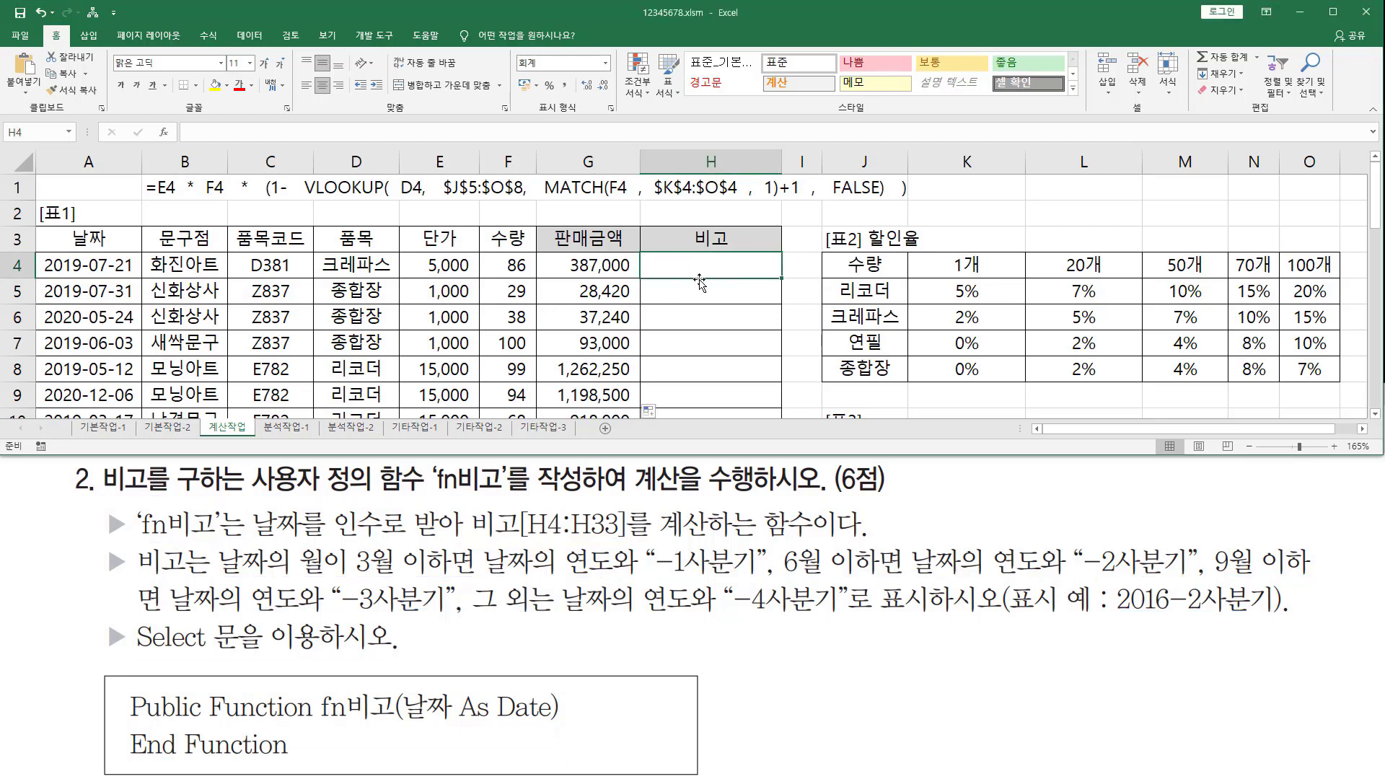
key("alt+F11")
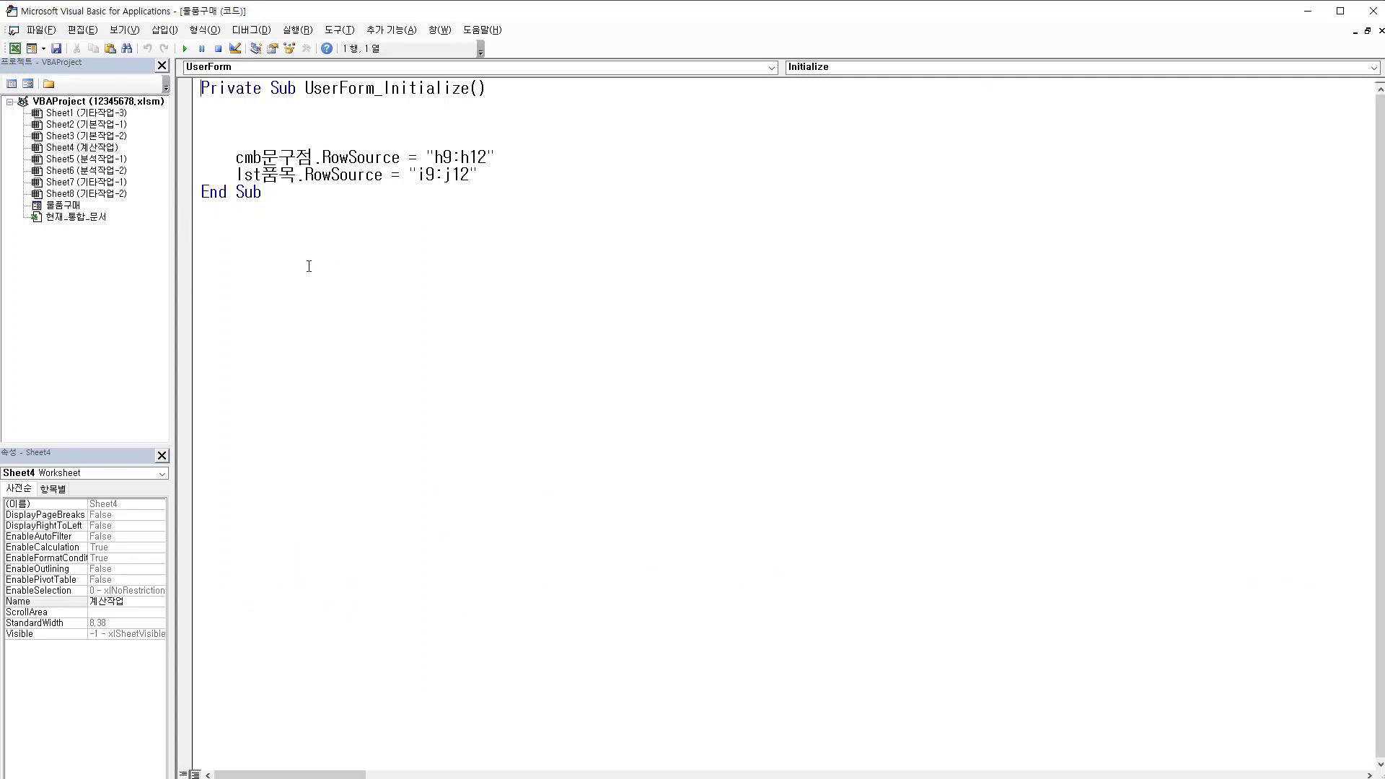
left_click(113, 104)
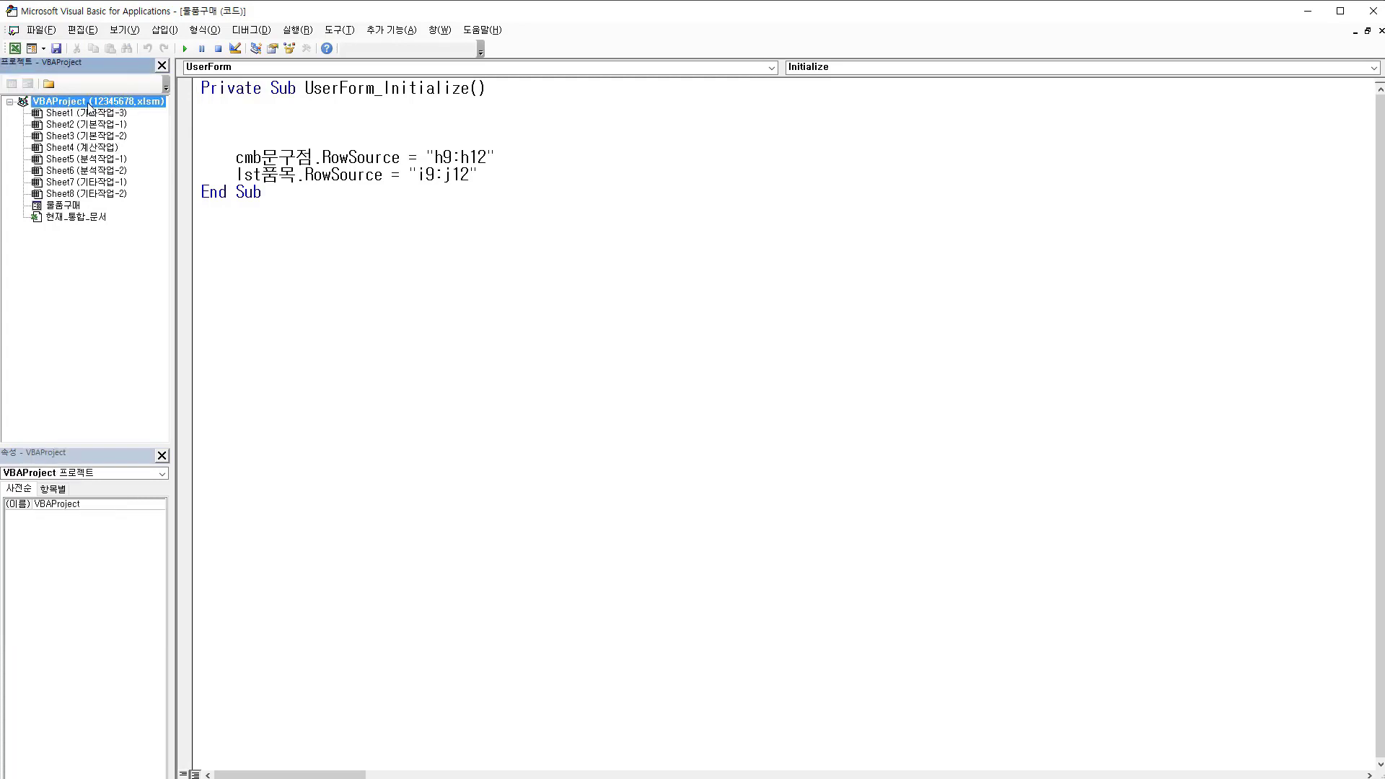
right_click(90, 106)
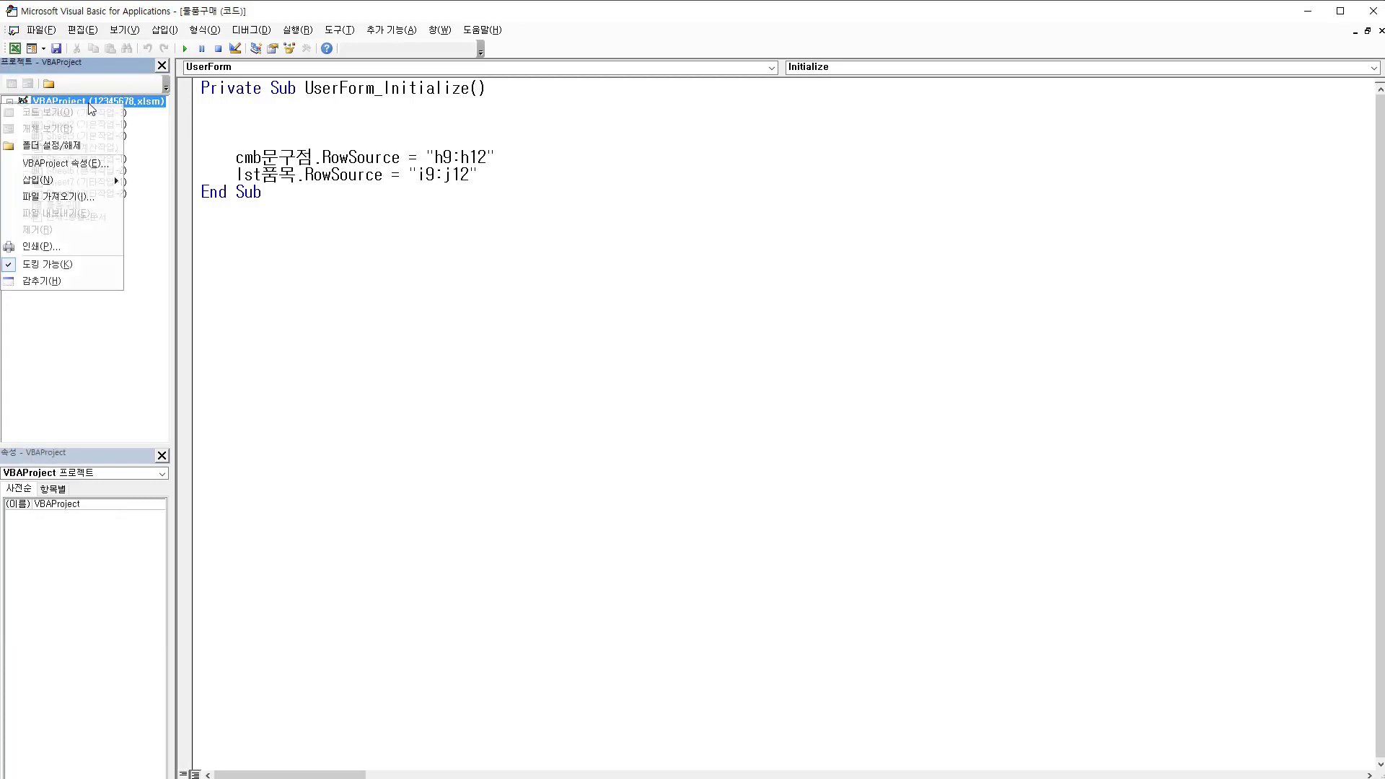
mouse_move(70, 188)
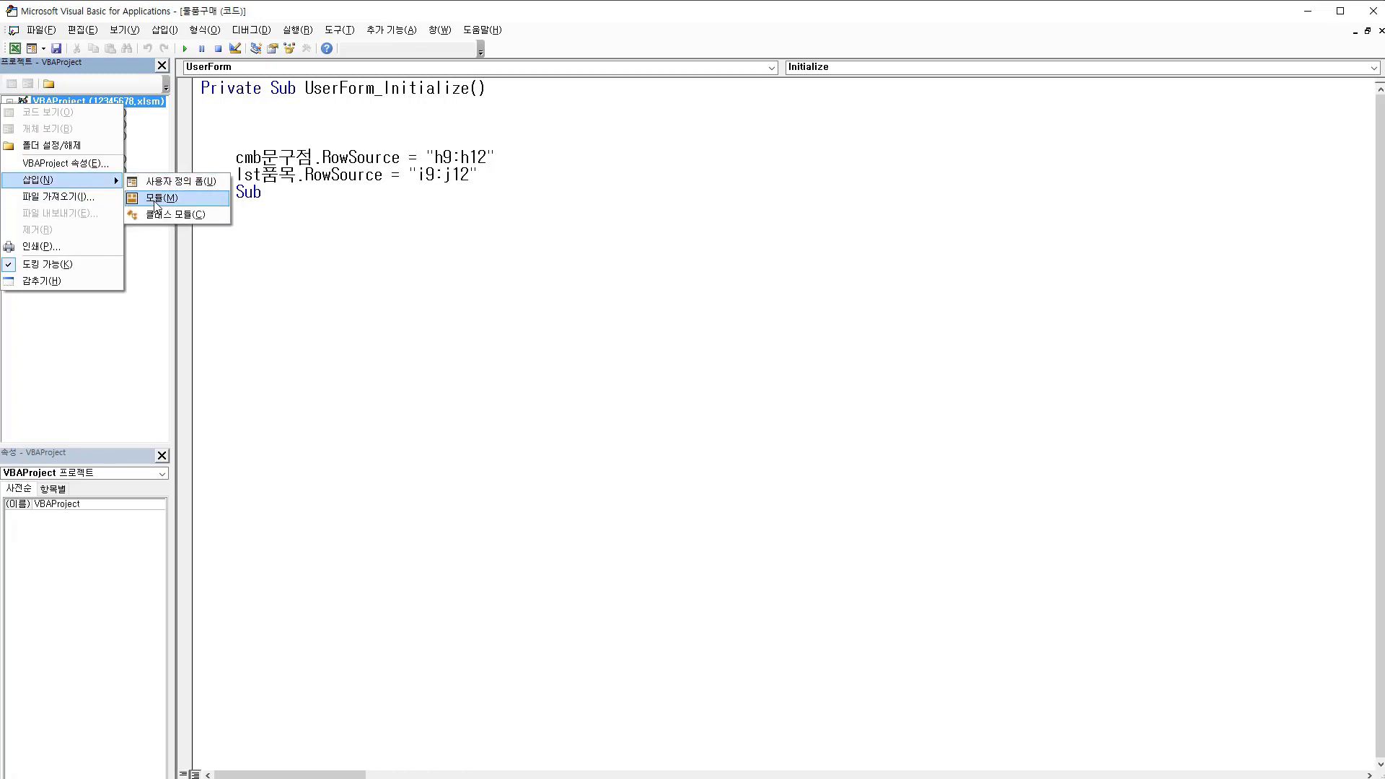
left_click(167, 32)
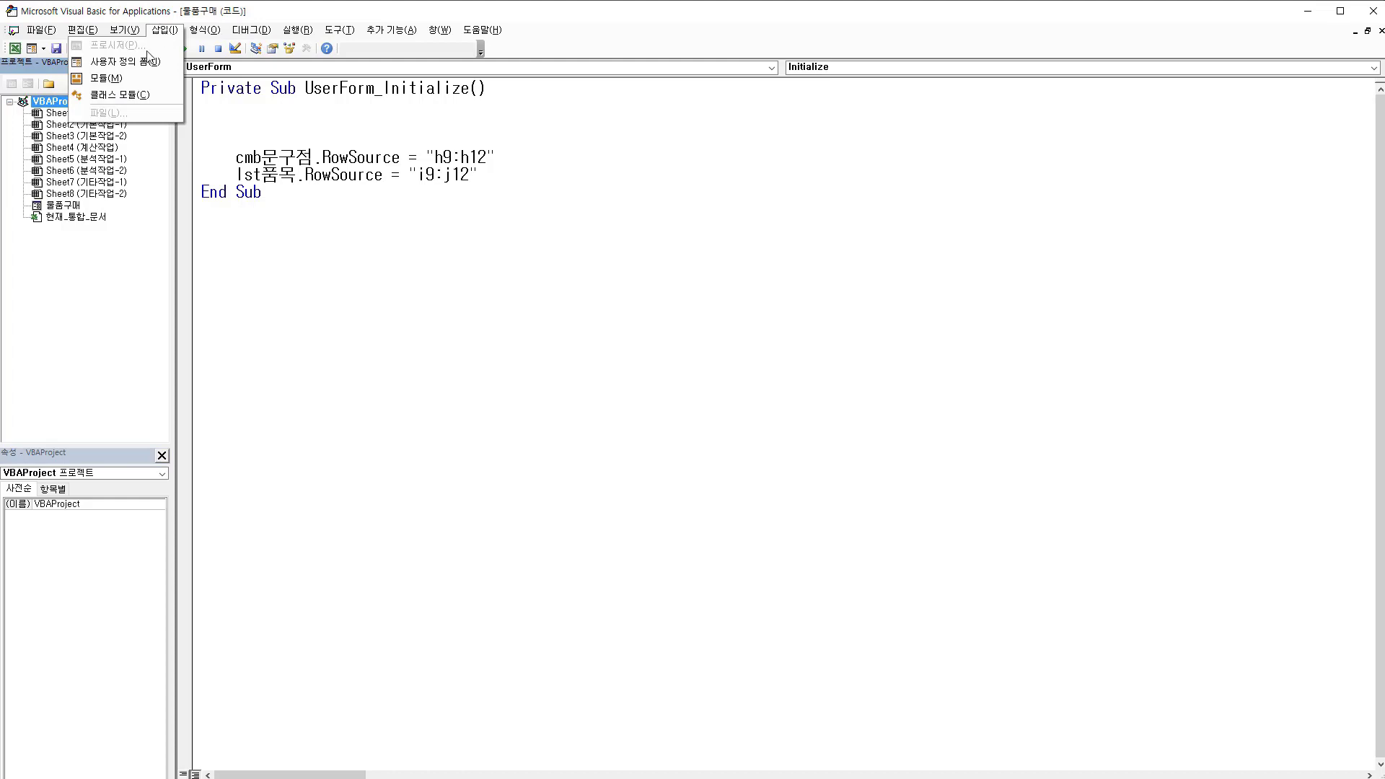
left_click(124, 82)
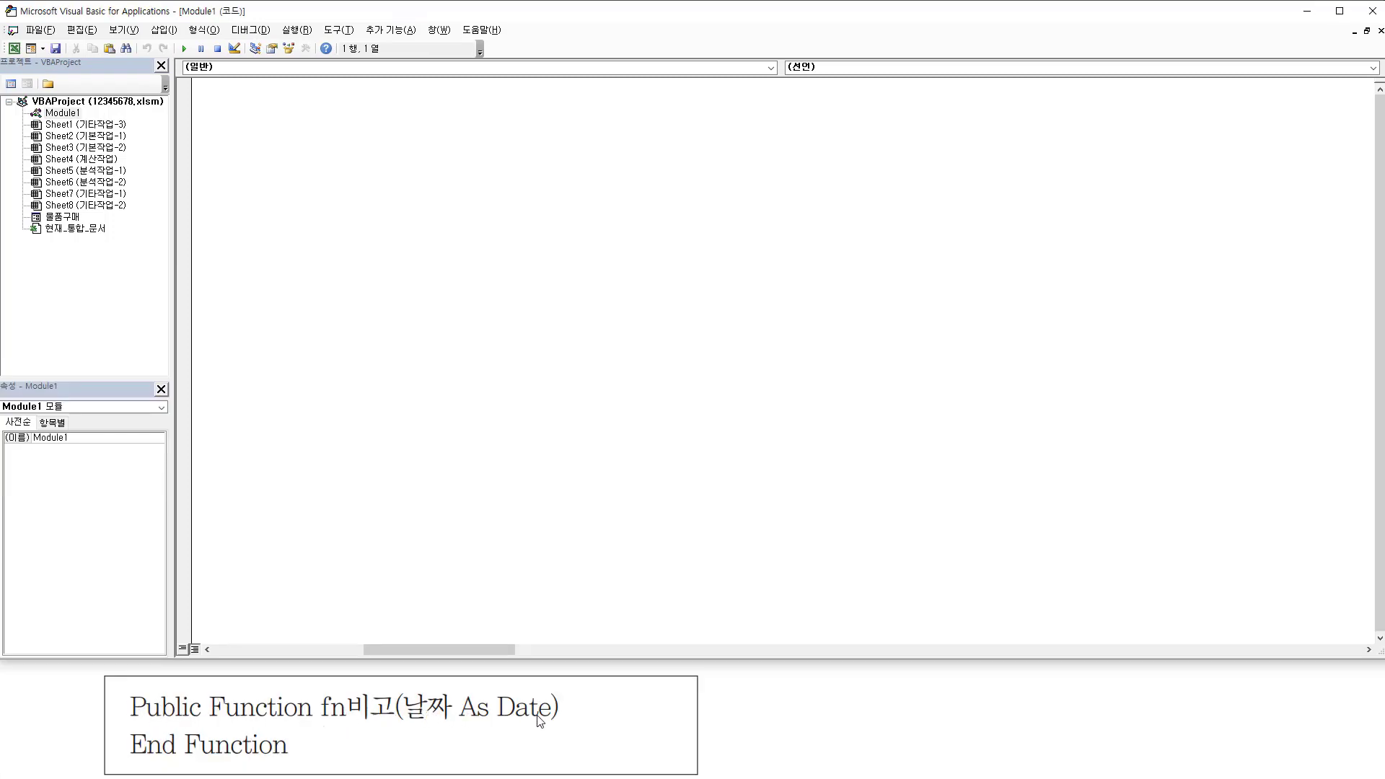
Declare Public Function fn비고(날짜 As Date) in the new module and check its opening and closing lines.
left_click(404, 354)
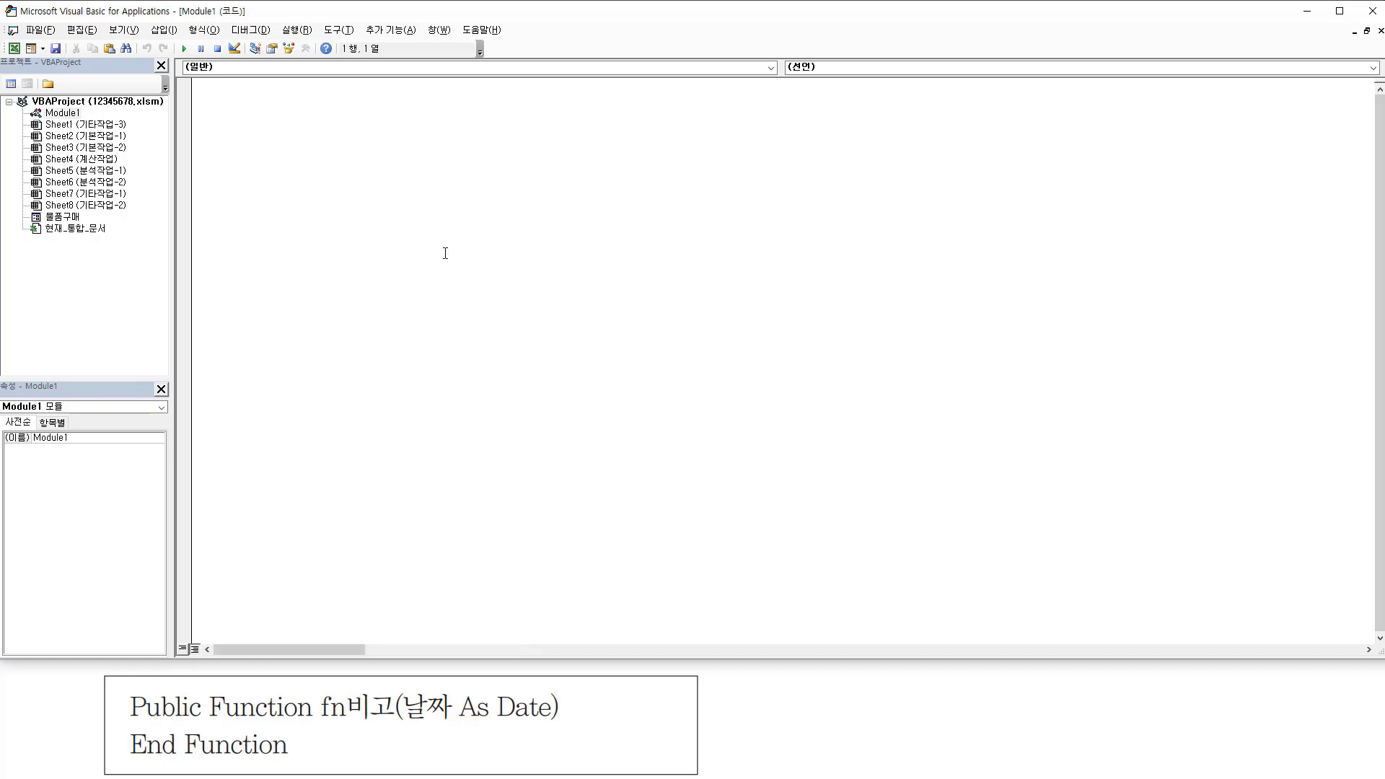
type("public")
type(" function")
type(" fn비고")
type("(날짜")
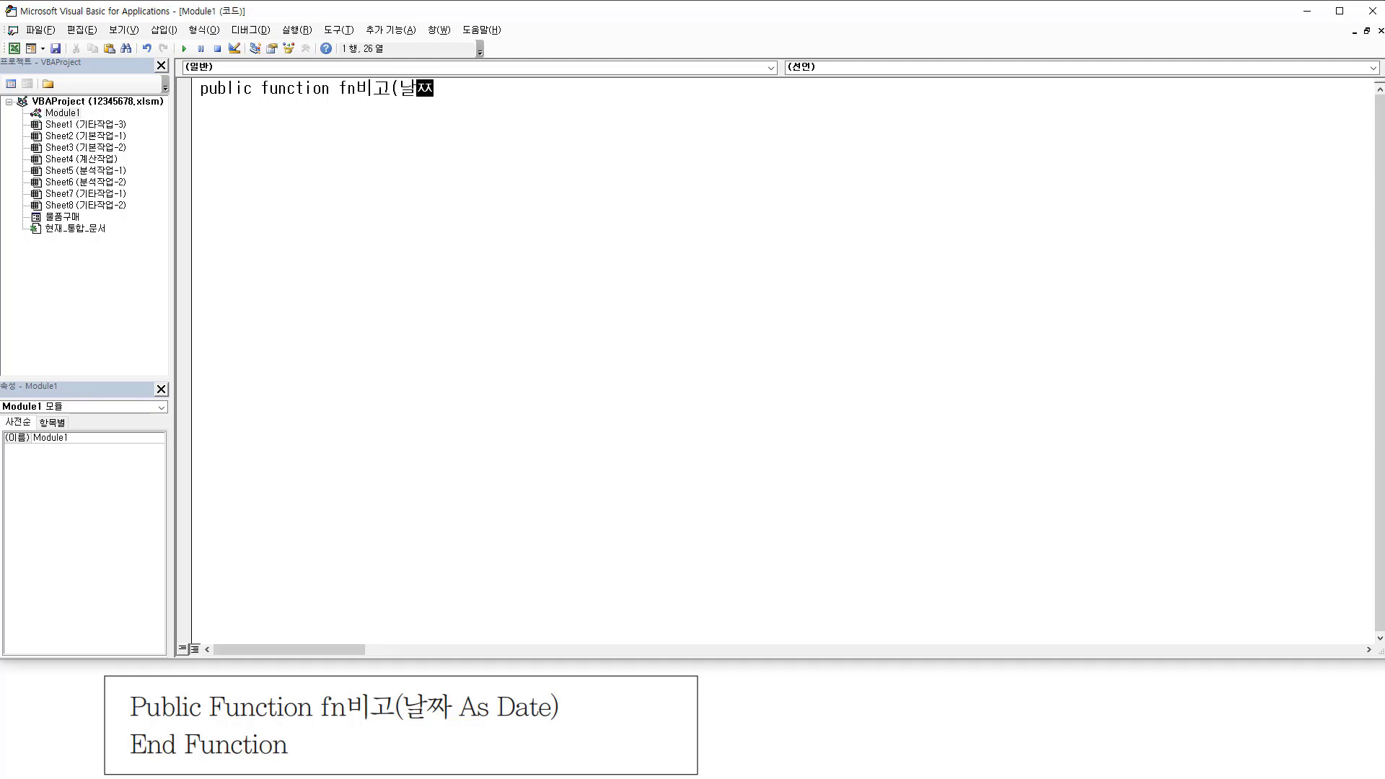
type(" as Date)")
key("Return")
left_click_drag(195, 98, 509, 98)
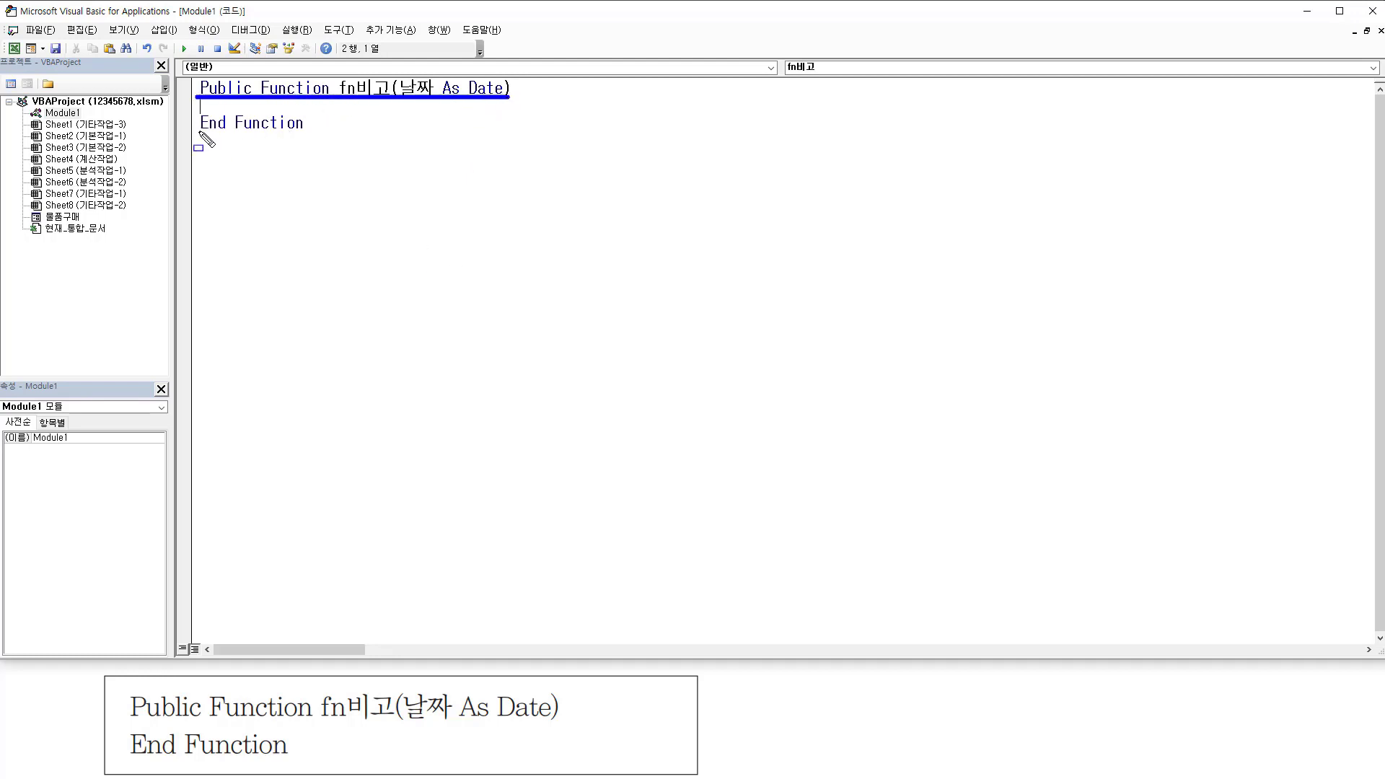
left_click_drag(196, 134, 308, 133)
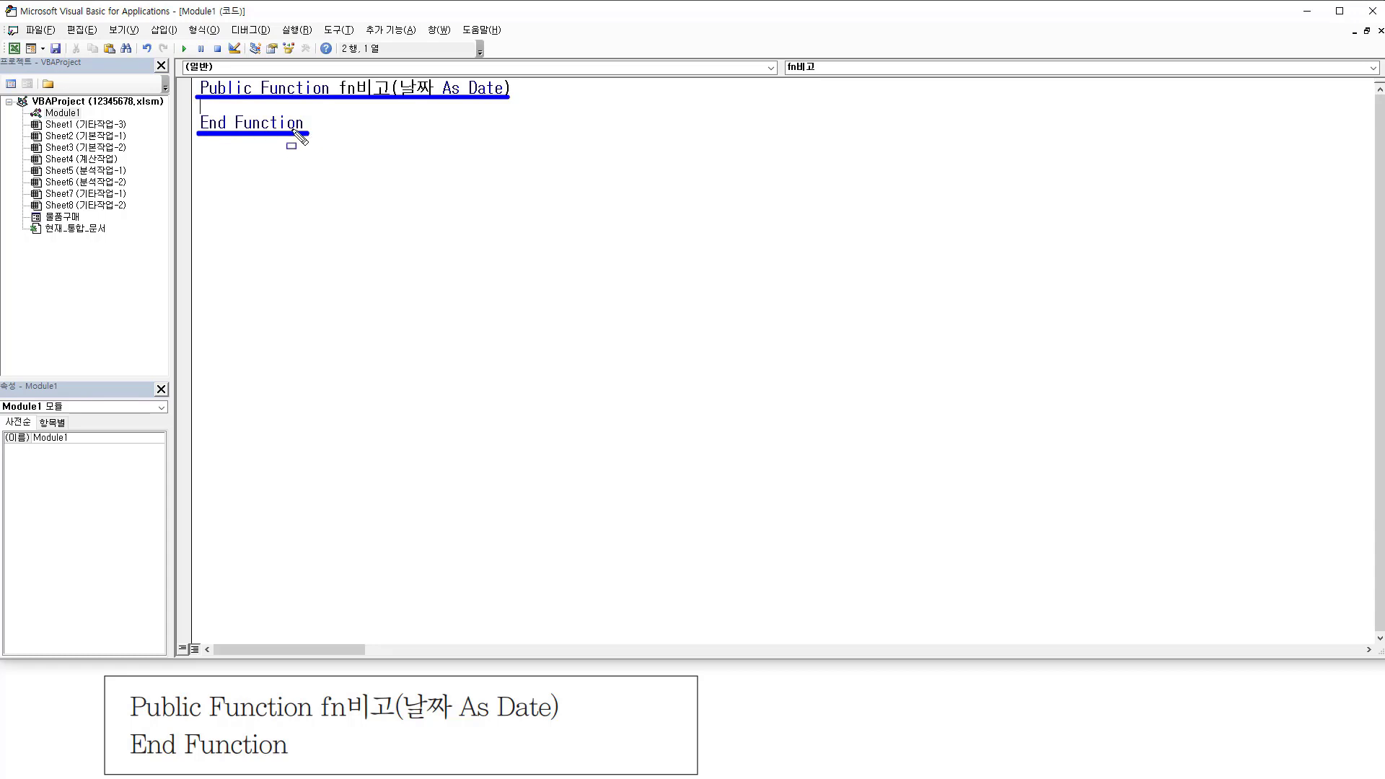
key("Escape")
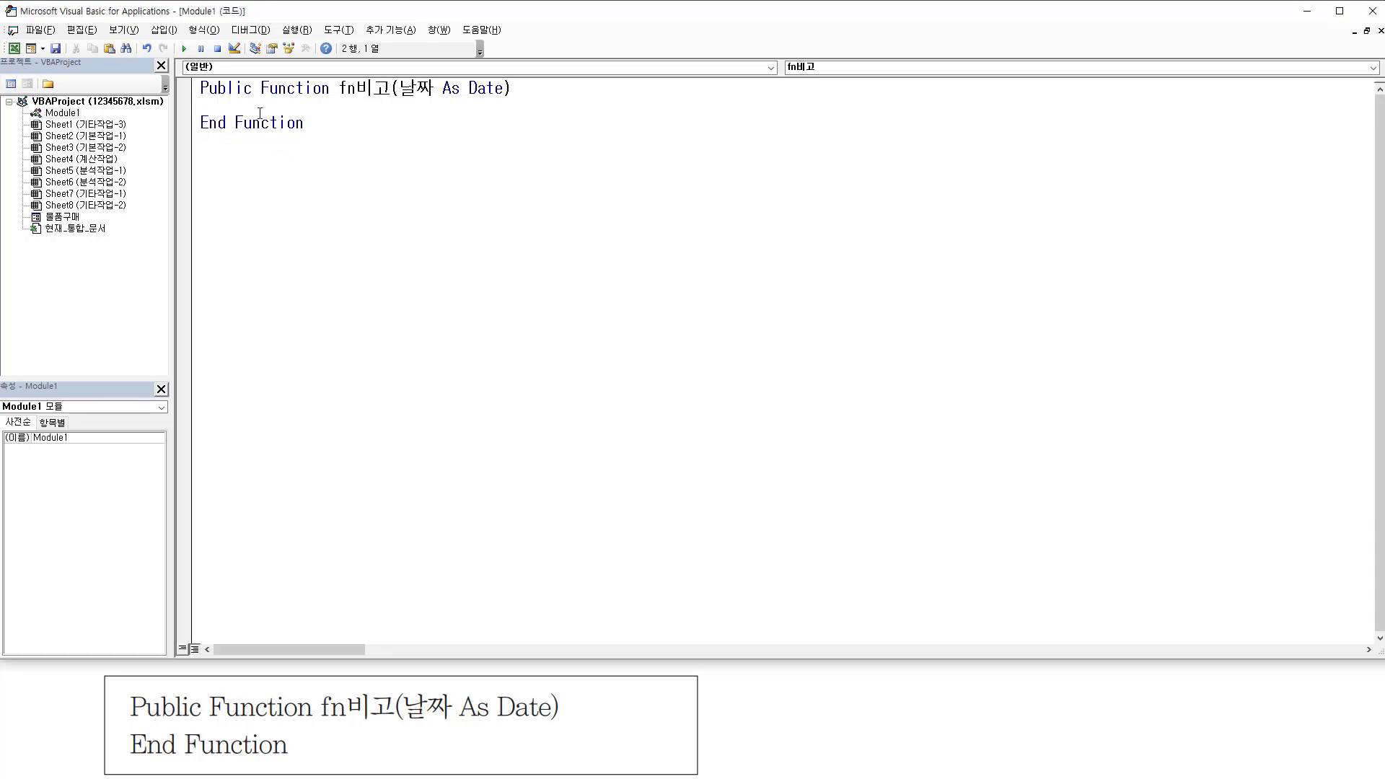
Start a Select Case Month(날짜) block inside fn비고, with blank lines around it.
key("Return")
key("Return")
key("Return")
type("select case")
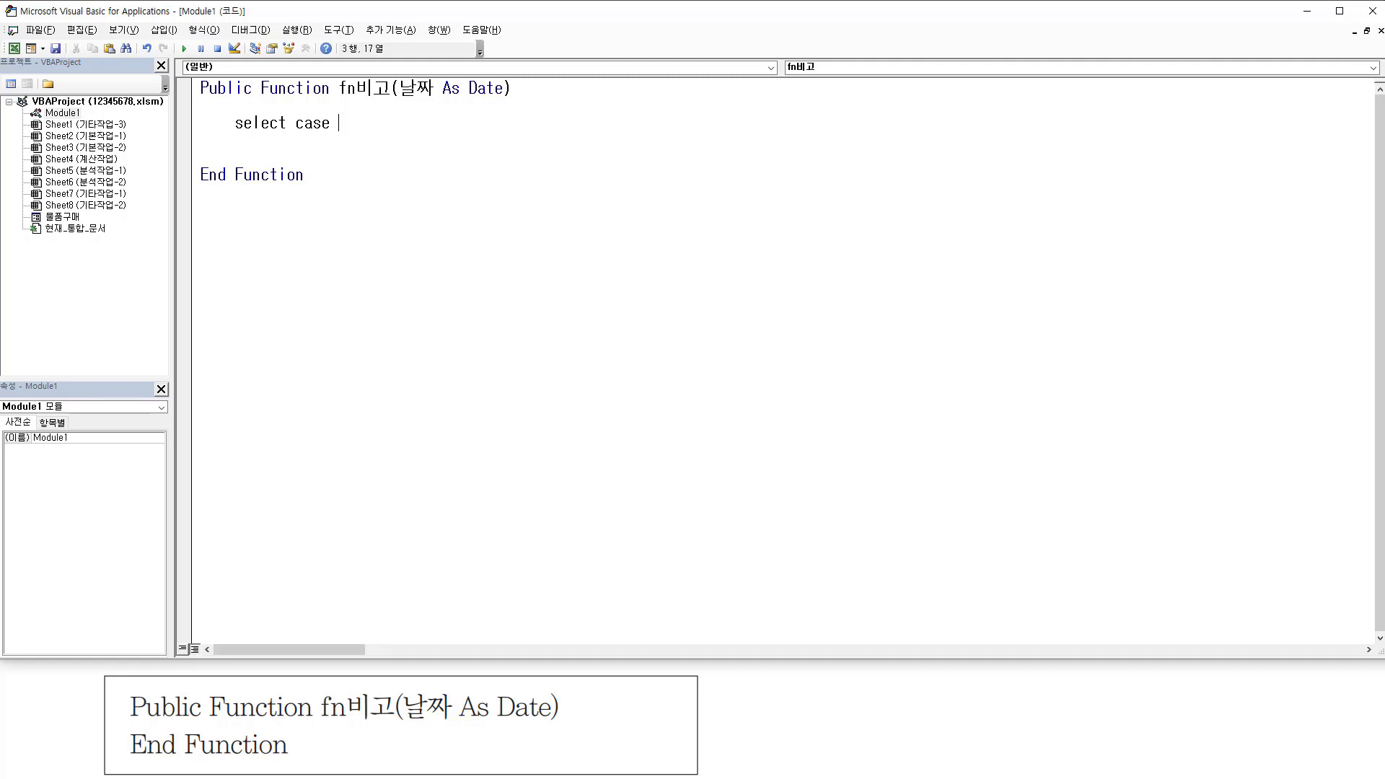
type("month(")
type("sk")
key("BackSpace")
key("BackSpace")
key("Hangul")
type("날짜)")
key("Return")
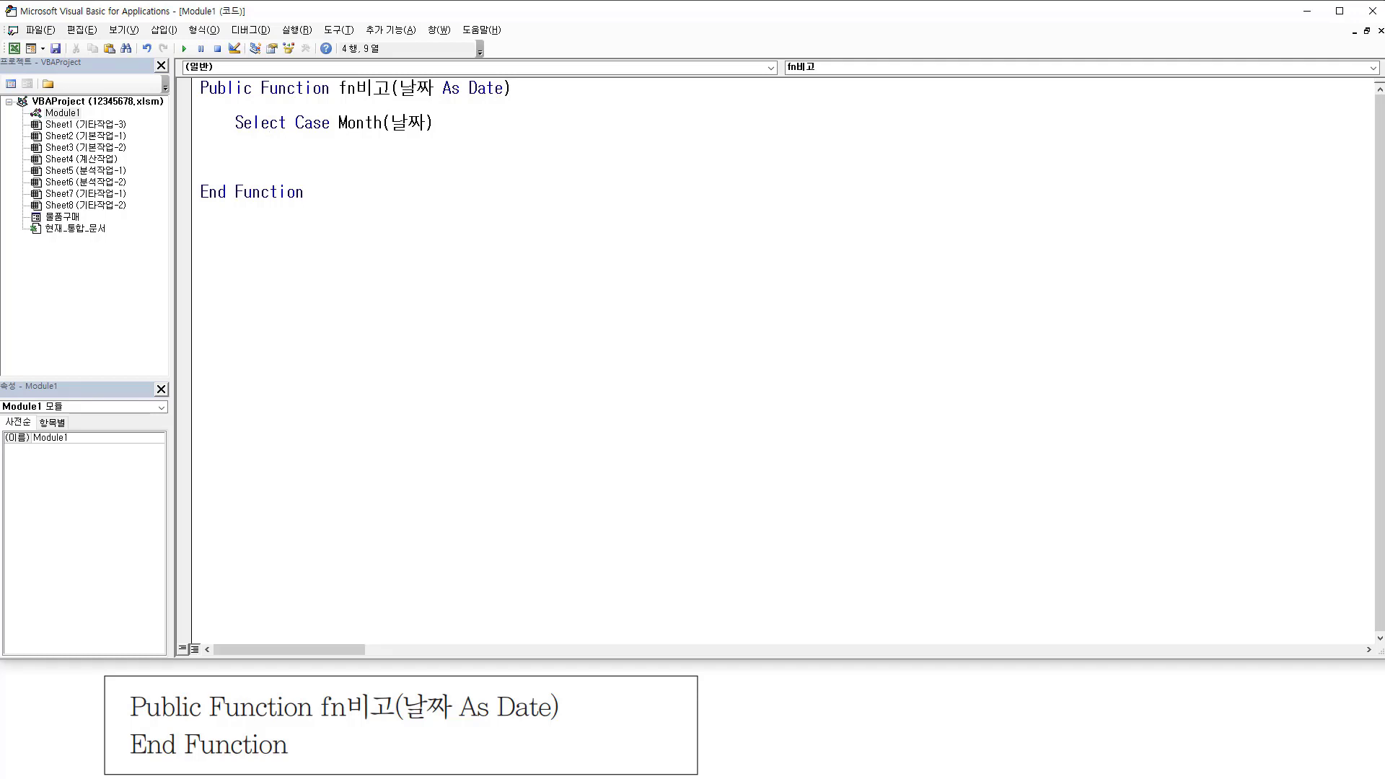
Add a Case Is <= 3 branch that sets fn비고 = Year(날짜) & "-1사분기".
type("ca")
key("BackSpace")
type("ase is <= 3")
key("Return")
type("fn비고")
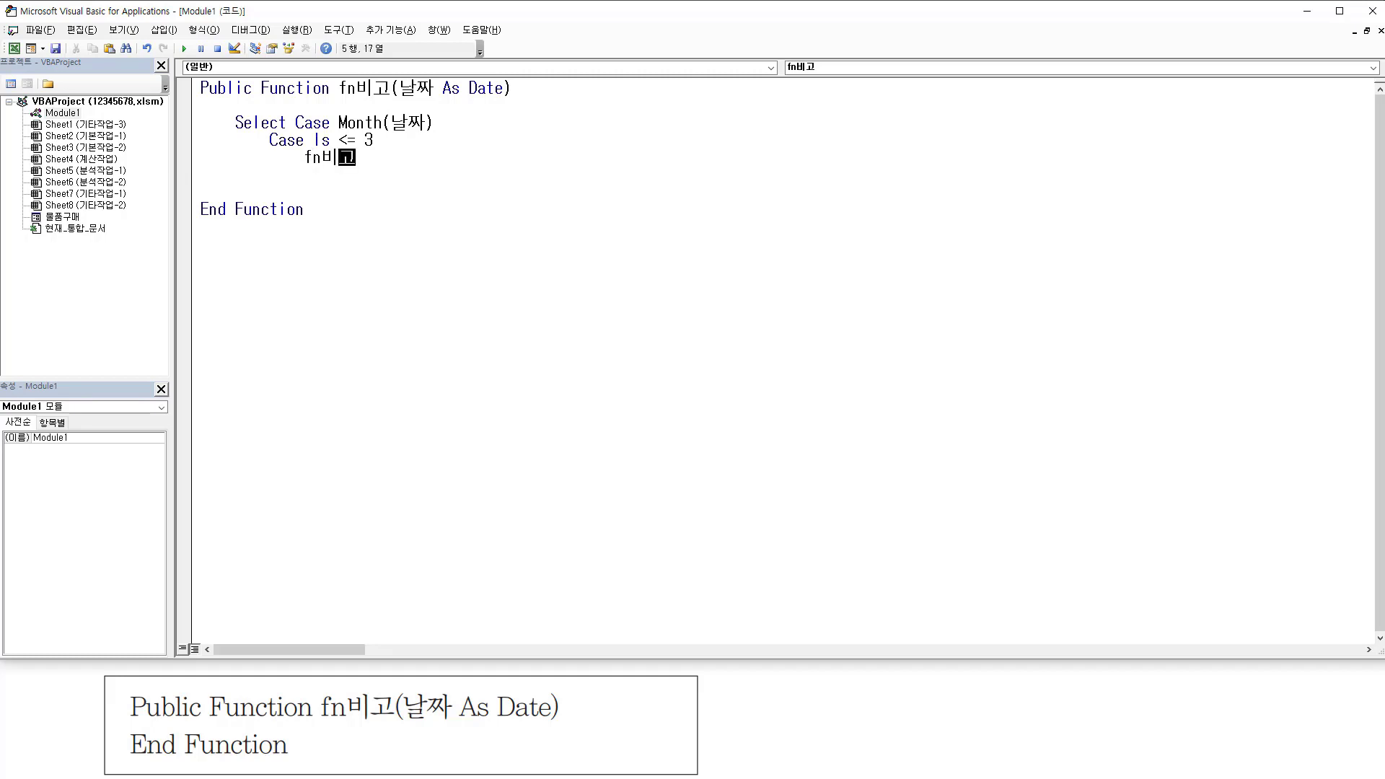
type(" =")
left_click_drag(1113, 615, 1277, 615)
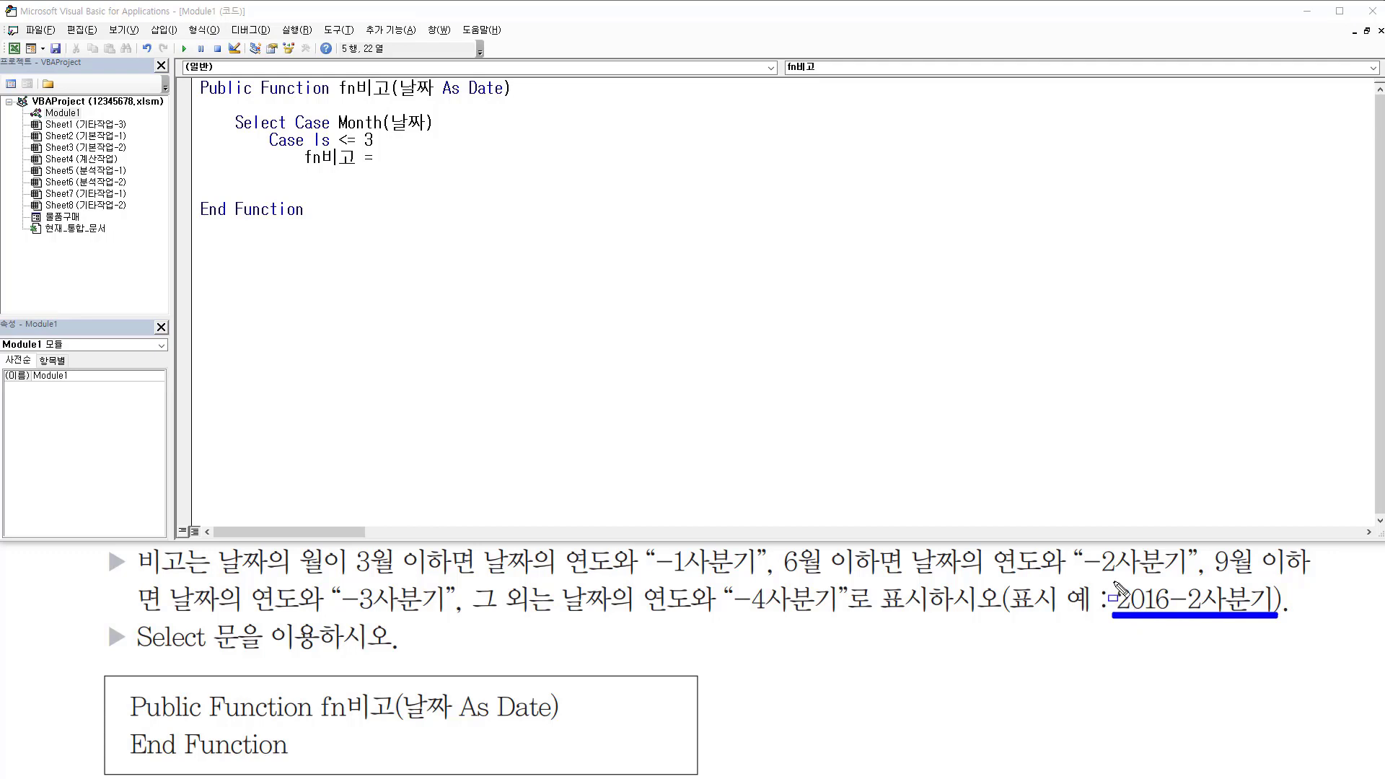
mouse_move(1115, 580)
left_mouse_down()
mouse_move(1152, 625)
mouse_move(1171, 626)
left_mouse_up()
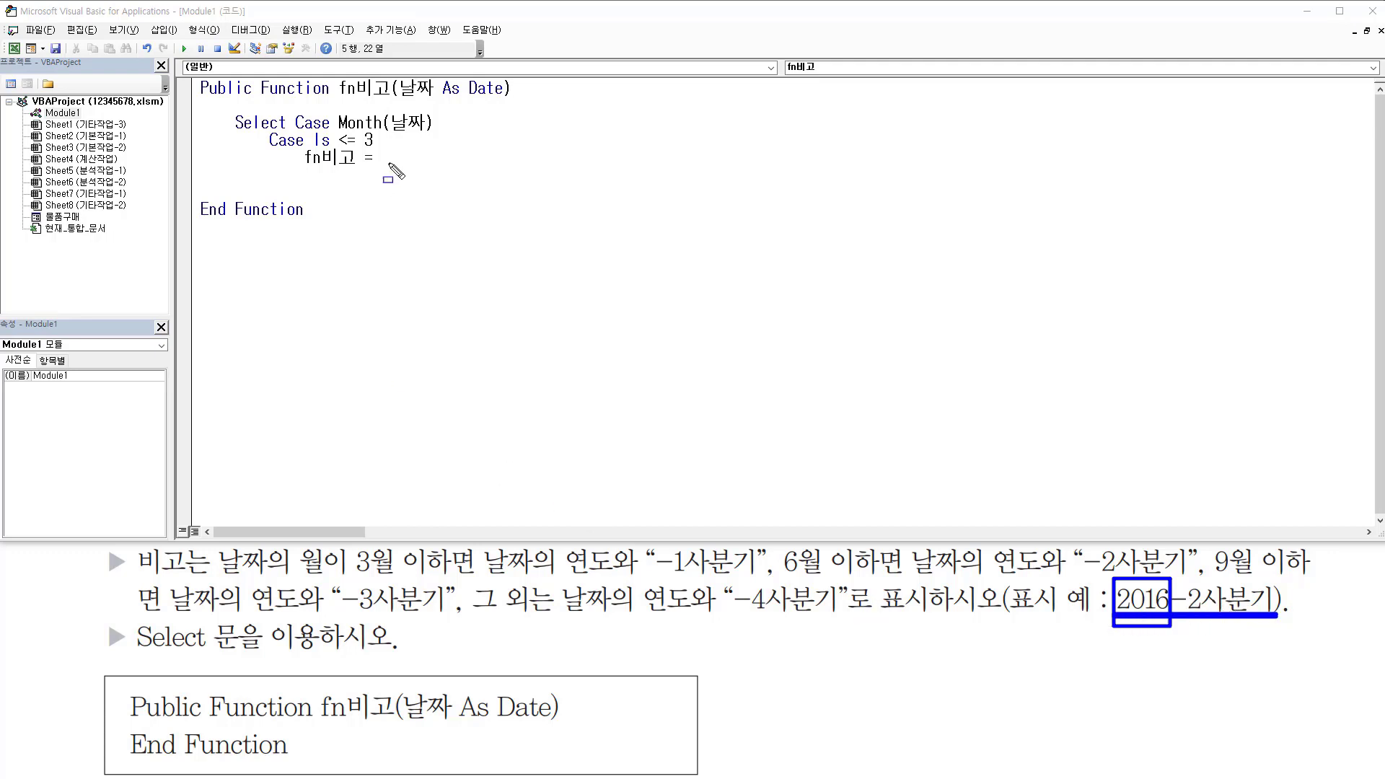
key("Escape")
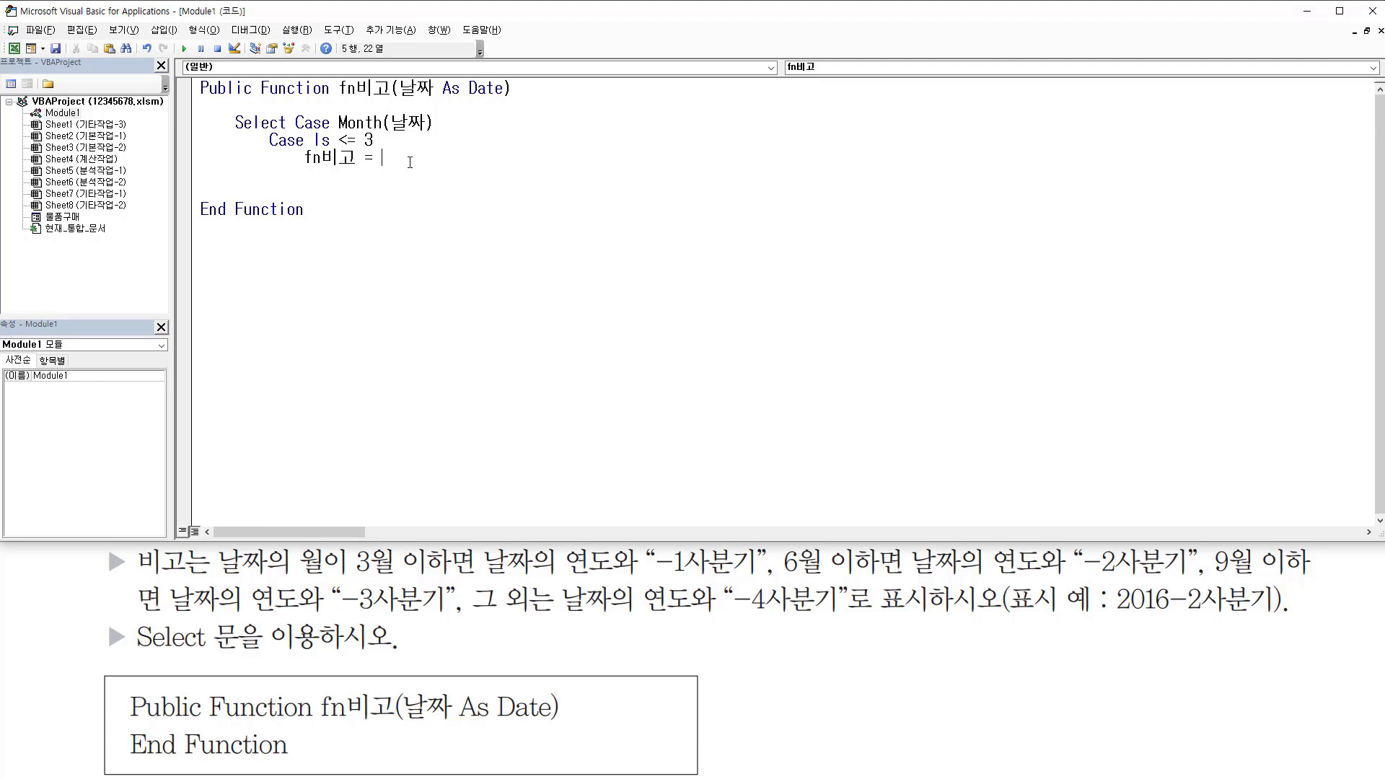
type("year(날짜) & \"-1사")
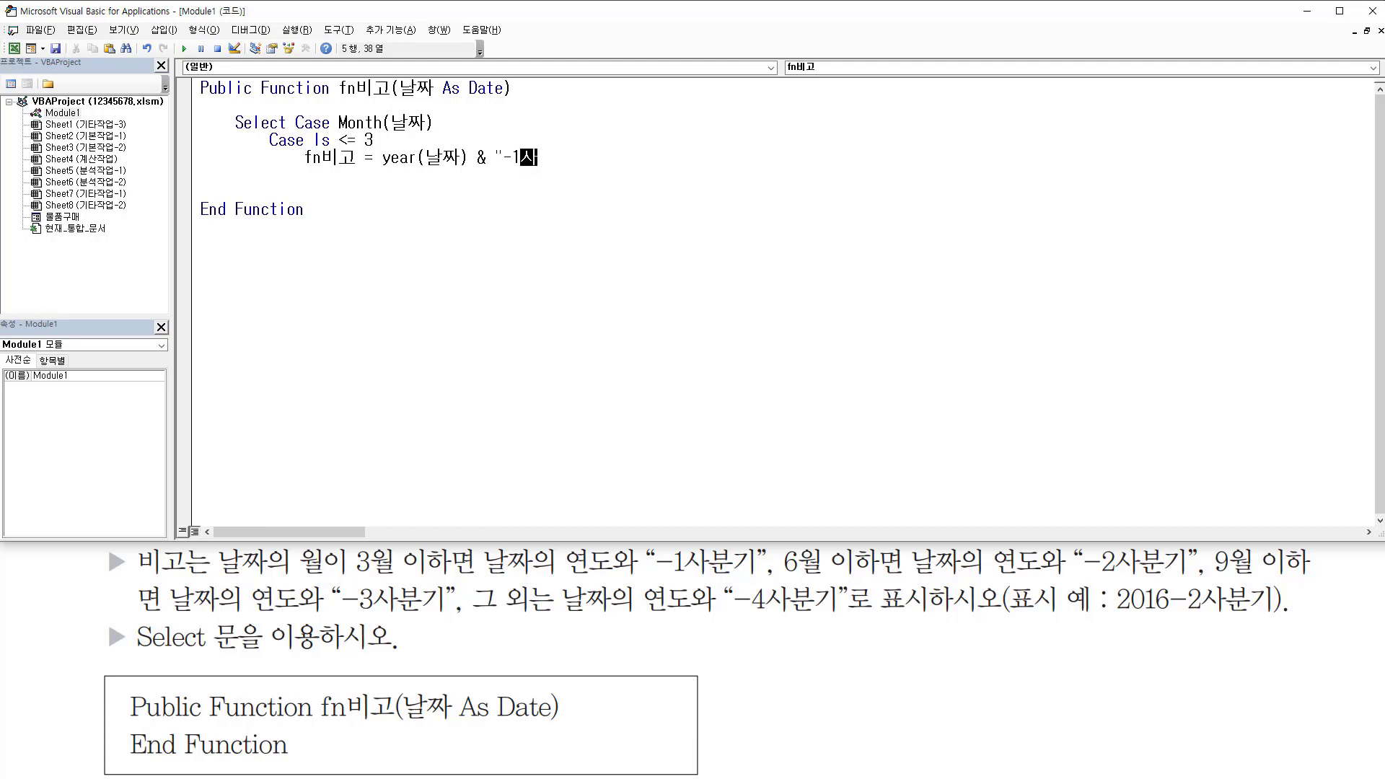
type("분기\"")
Add a Case Is <= 6 branch that sets fn비고 = Year(날짜) & "-2사분기".
key("Return")
key("BackSpace")
type("case is")
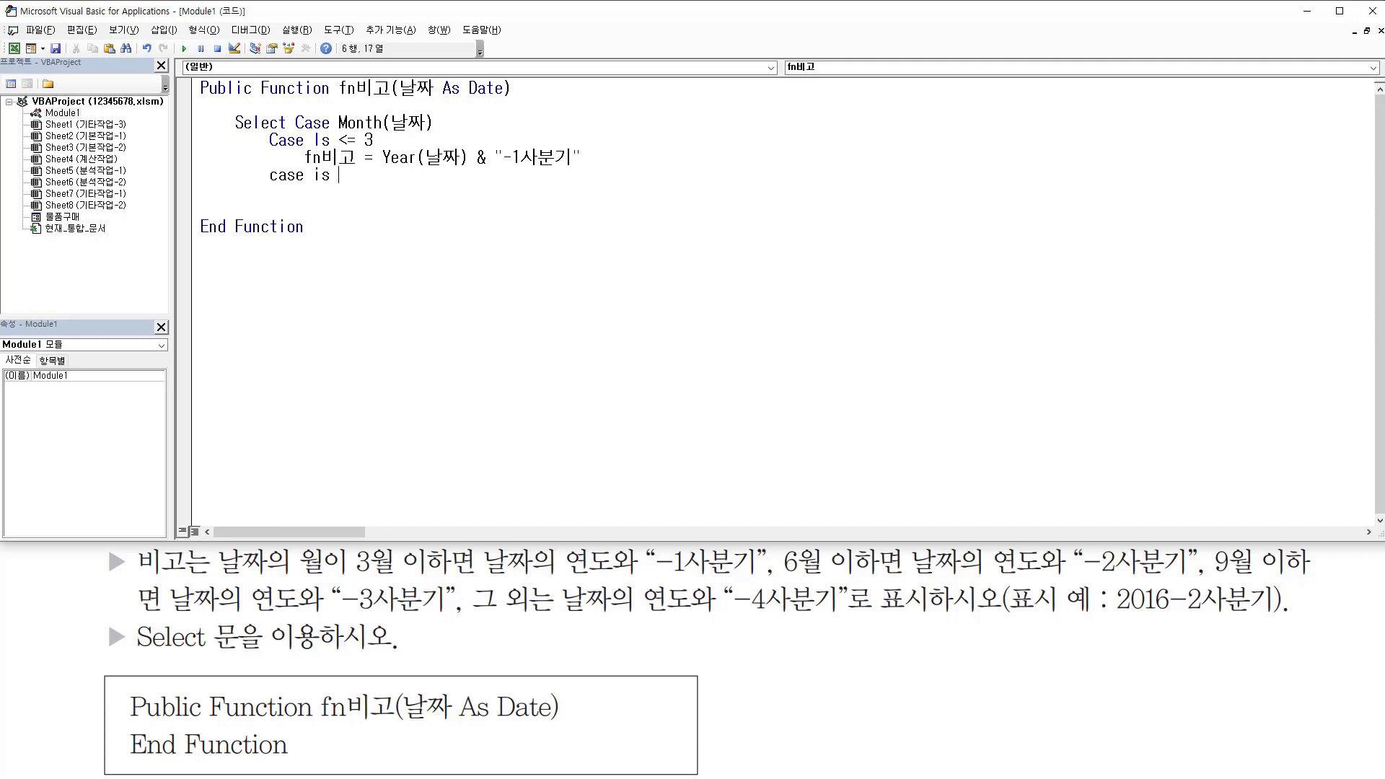
type(" <=6")
key("Return")
type("fn비고 =")
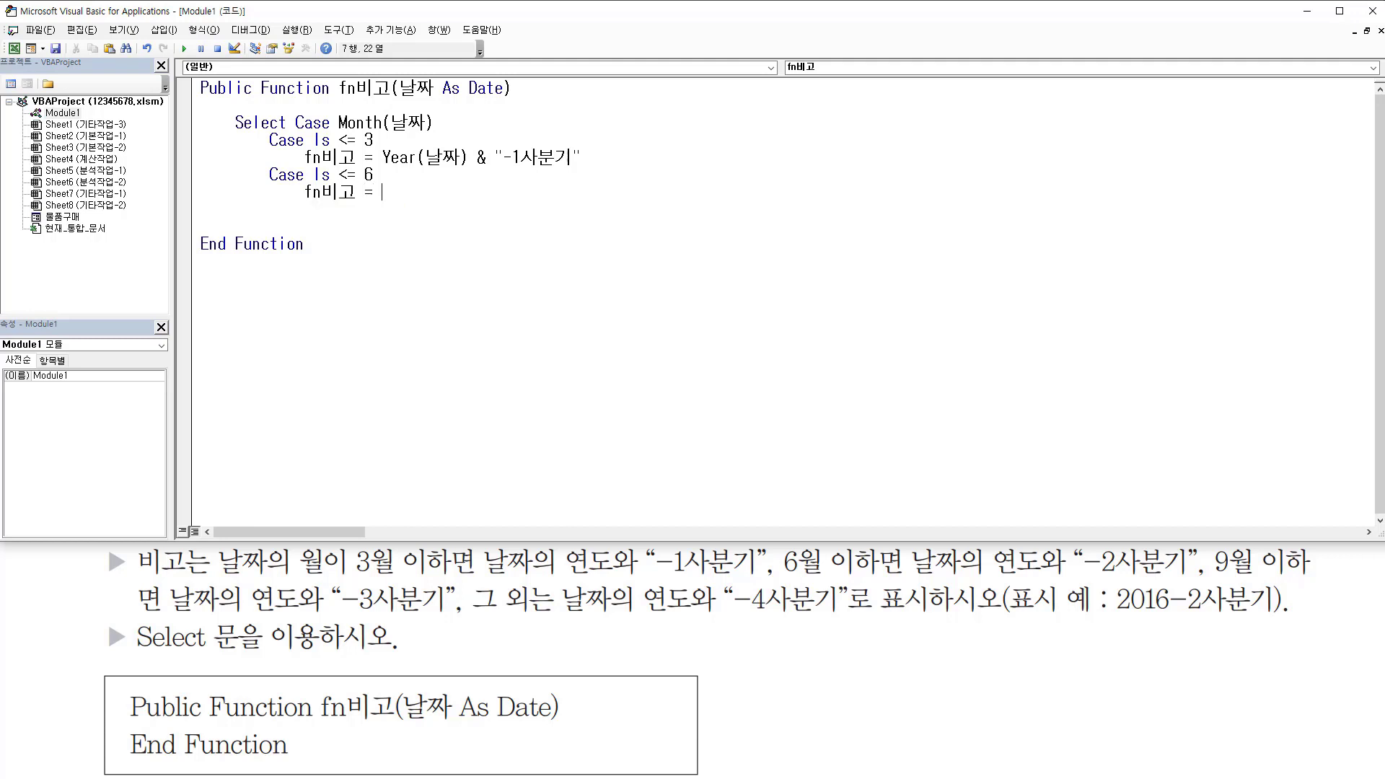
type(" year(날짜")
key("BackSpace")
key("BackSpace")
type("날짜)")
type(" &")
type(" \"-2사분ㄱ")
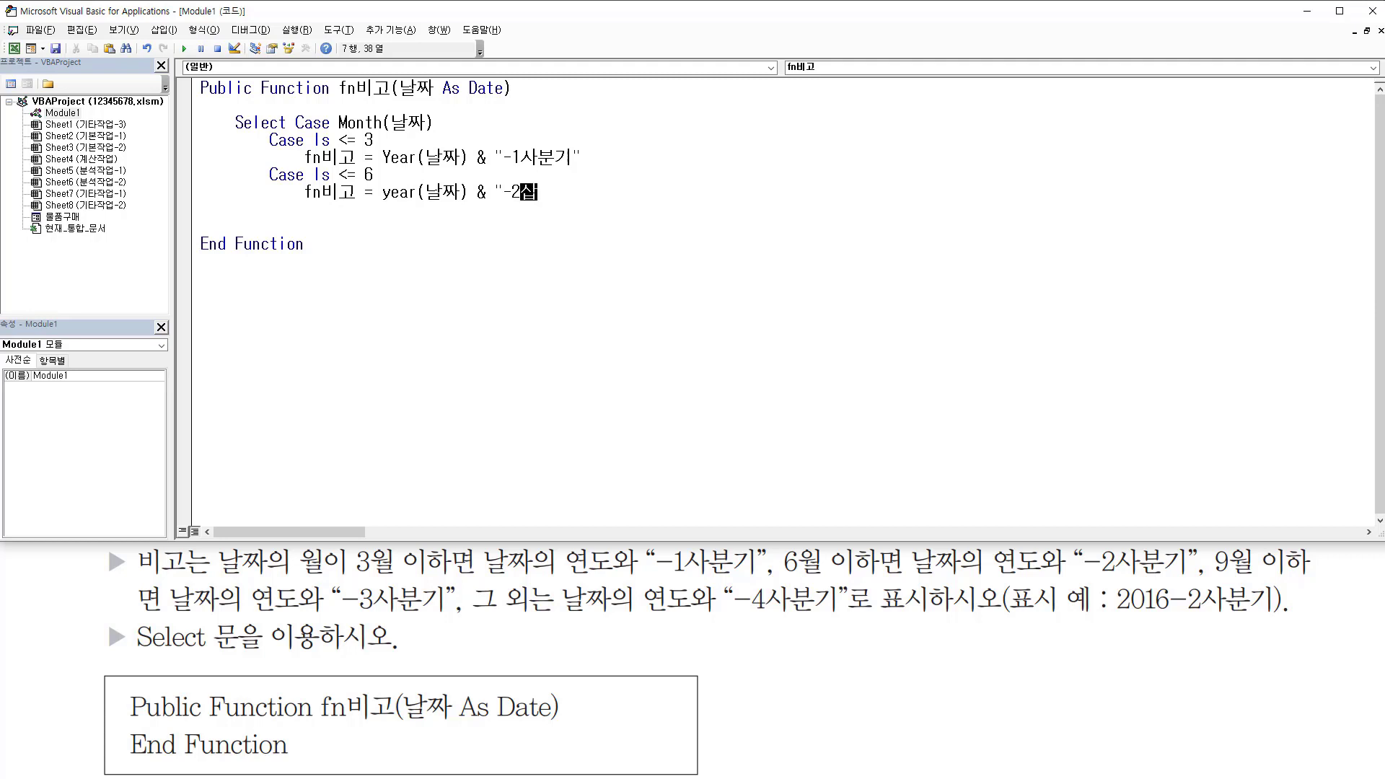
type("ㅣ\"")
Duplicate the two-line Case Is <= 6 branch twice, placing both copies directly below the original.
key("shift+Up")
key("shift+Down")
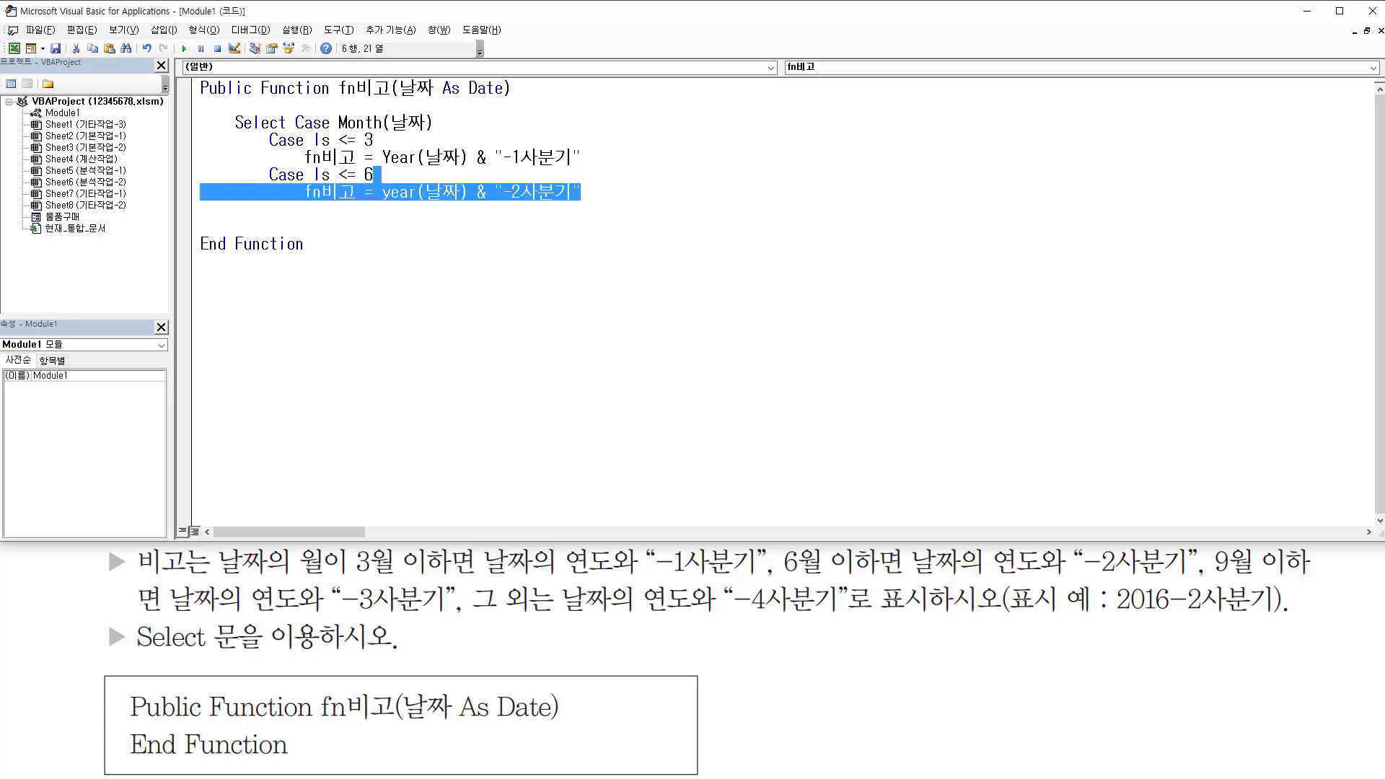
left_click_drag(272, 174, 582, 193)
key("ctrl+c")
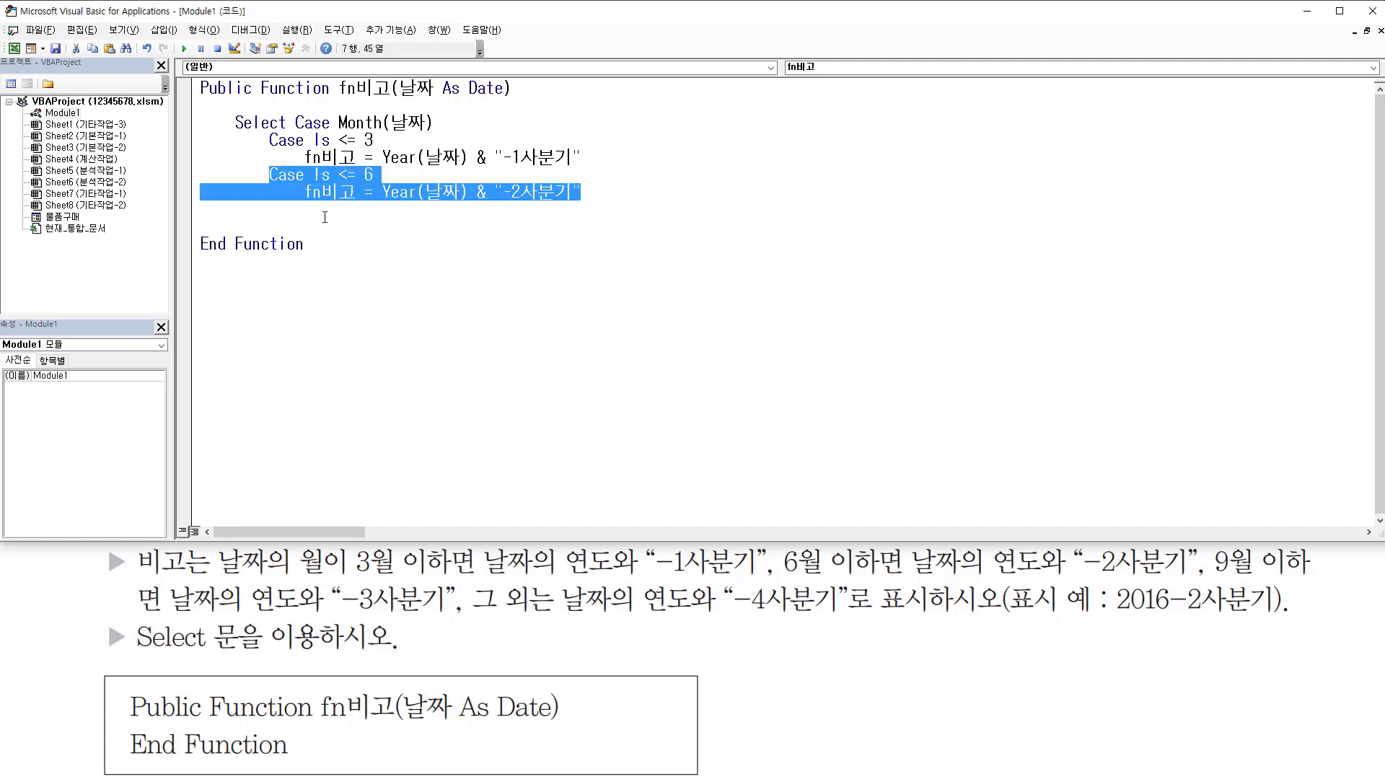
left_click(354, 212)
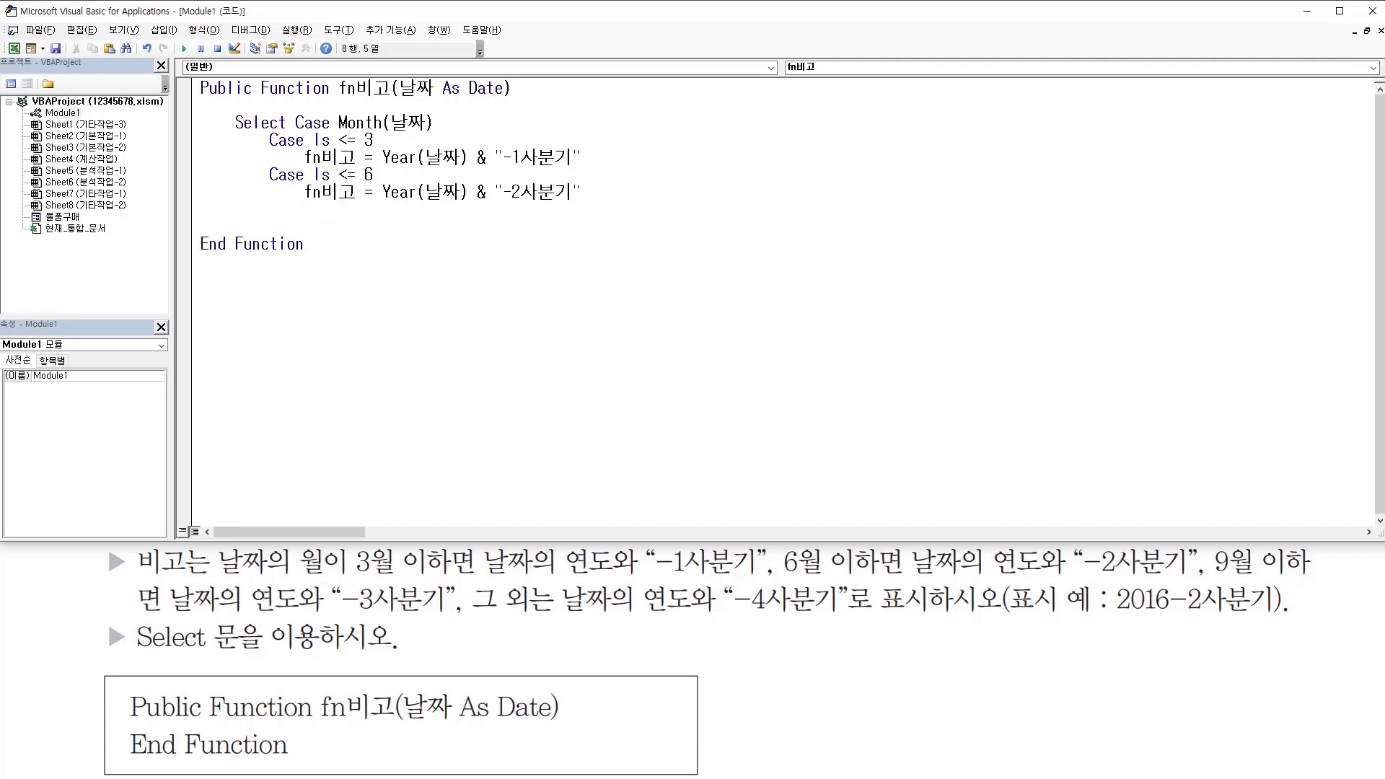
key("ctrl+v")
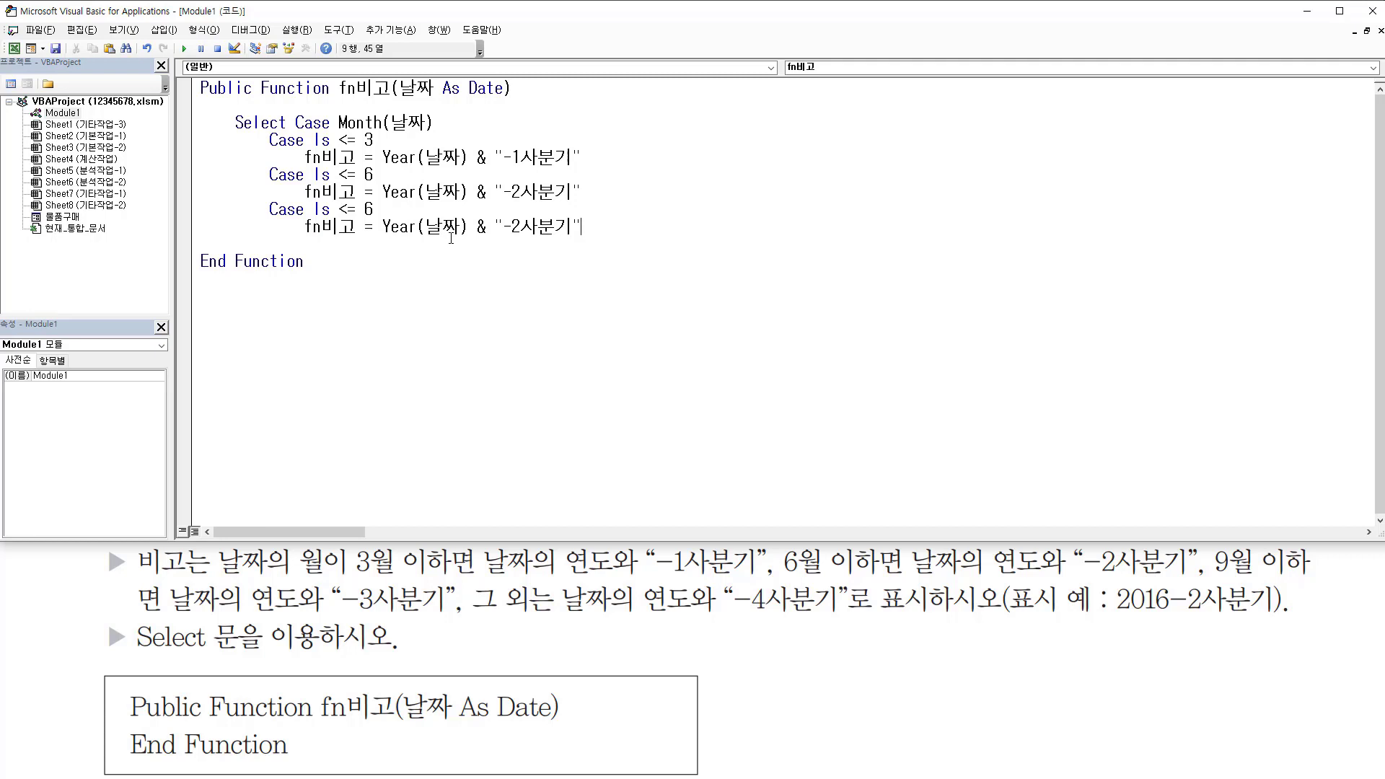
key("Return")
key("ctrl+v")
Change the first copied branch to Case Is <= 9 and its quarter text to "-3사분기".
key("Up")
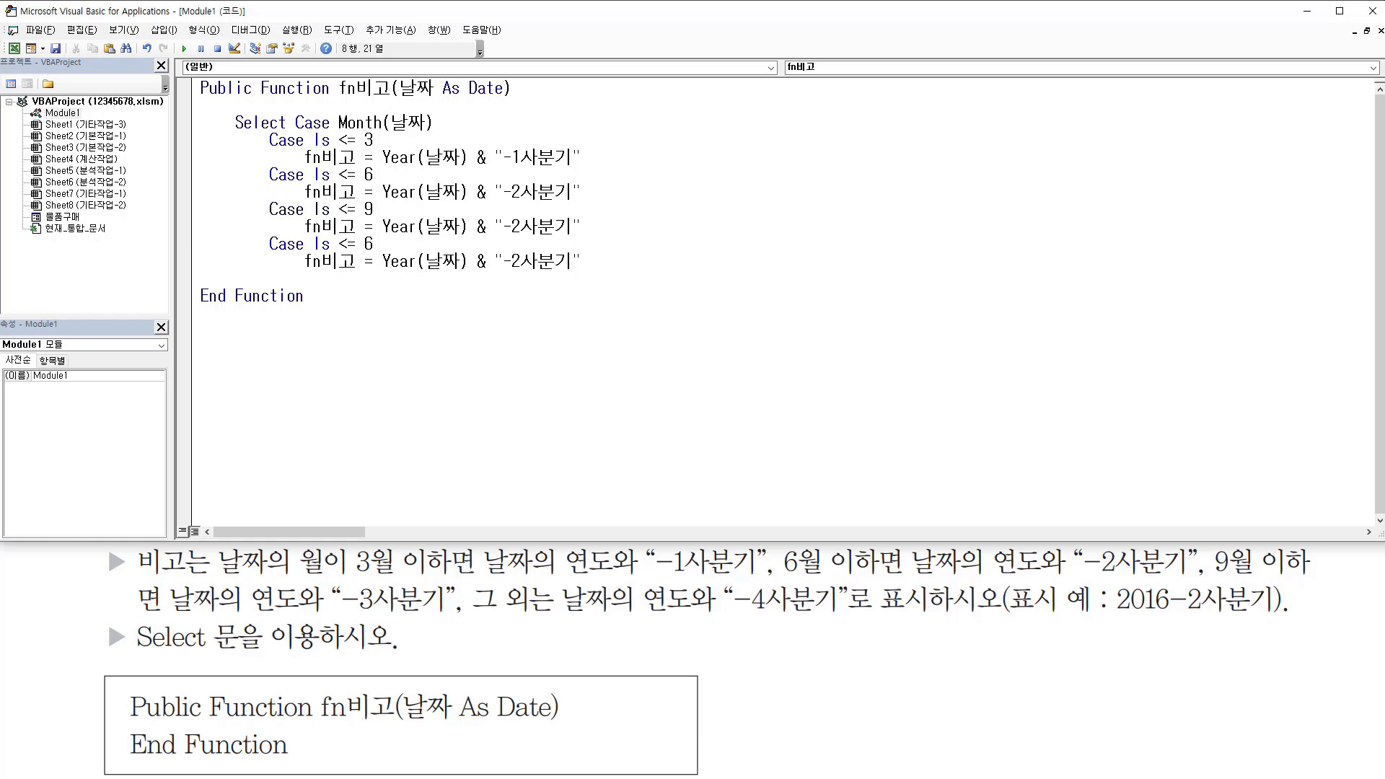
key("shift+Left")
key("shift+Left")
key("shift+Left")
key("shift+Left")
key("Down")
type("3")
key("Delete")
Change the last copied branch to Case Else and its quarter text to "-4사분기".
left_click_drag(314, 244, 477, 249)
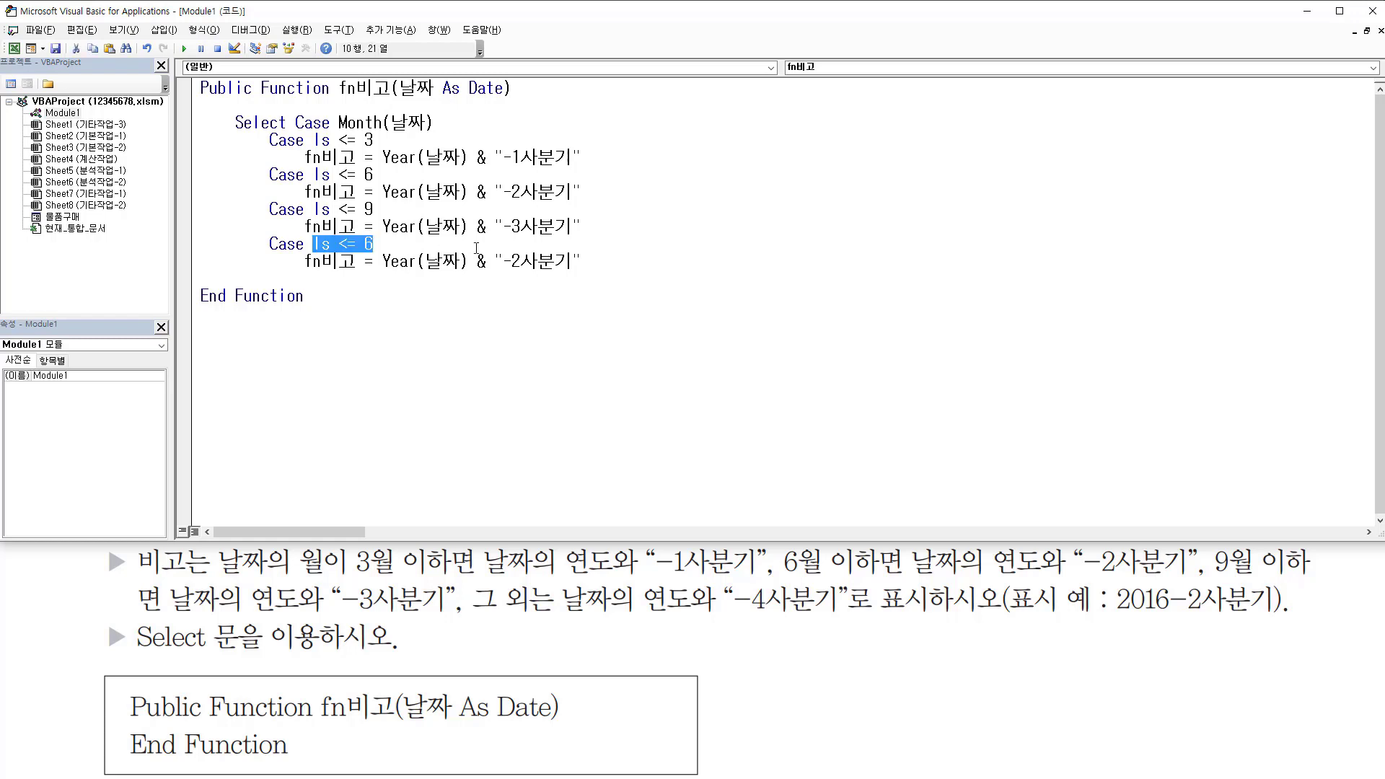
type("ㄷ")
key("BackSpace")
type("else")
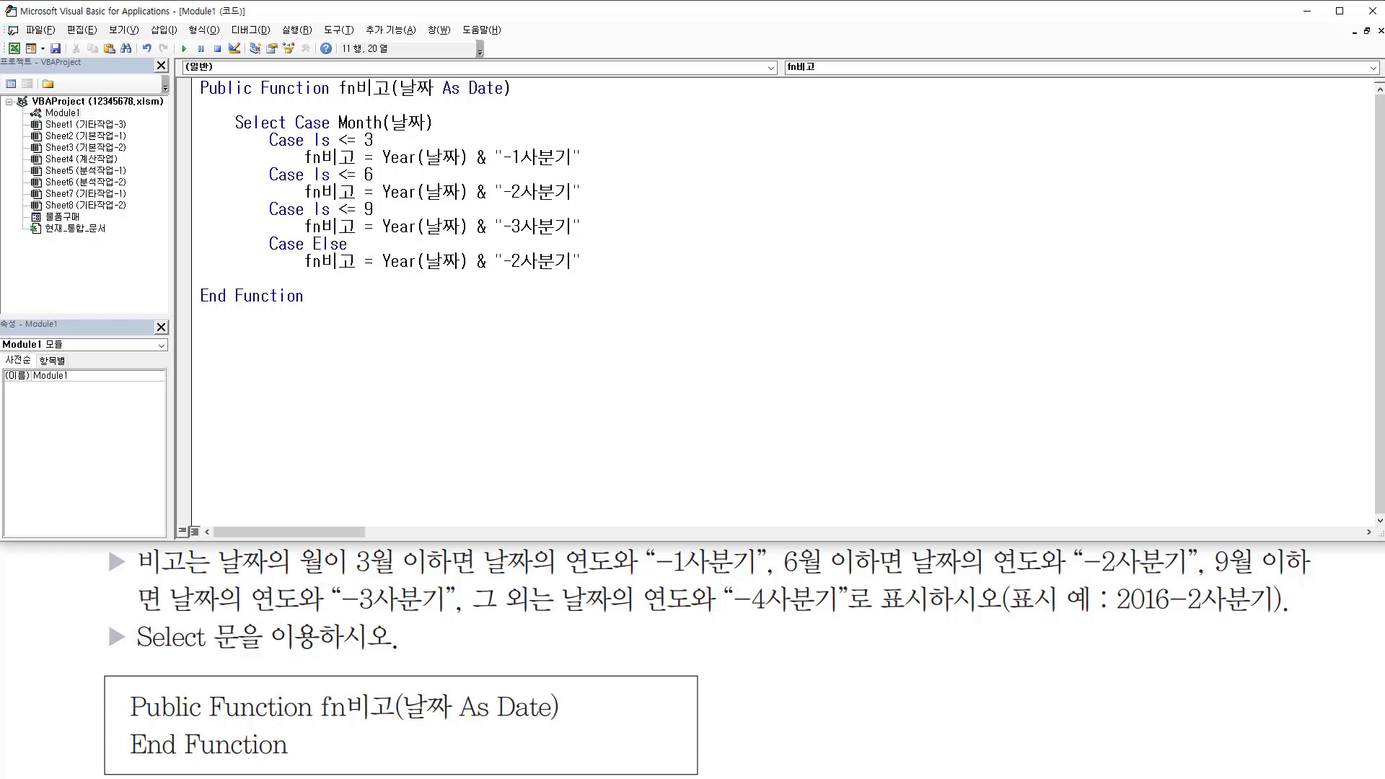
key("Delete")
type("4")
Close the Select Case block with an End Select line below the Case Else branch.
key("Return")
type("end select")
key("Down")
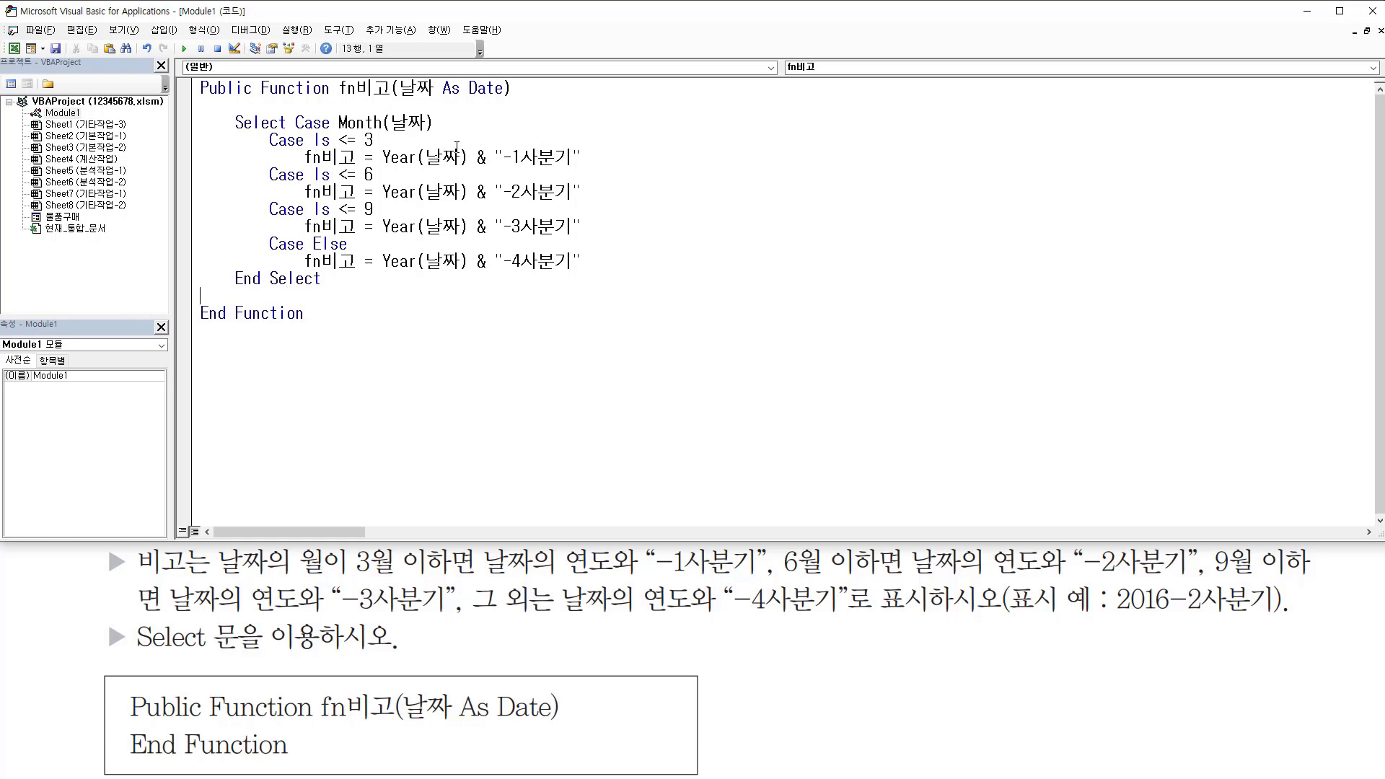
Insert blank lines after the Select Case line and between the branches, and one before End Select.
left_click(439, 123)
key("Return")
left_click(598, 178)
key("Return")
left_click(599, 226)
key("Return")
left_click(597, 279)
key("Return")
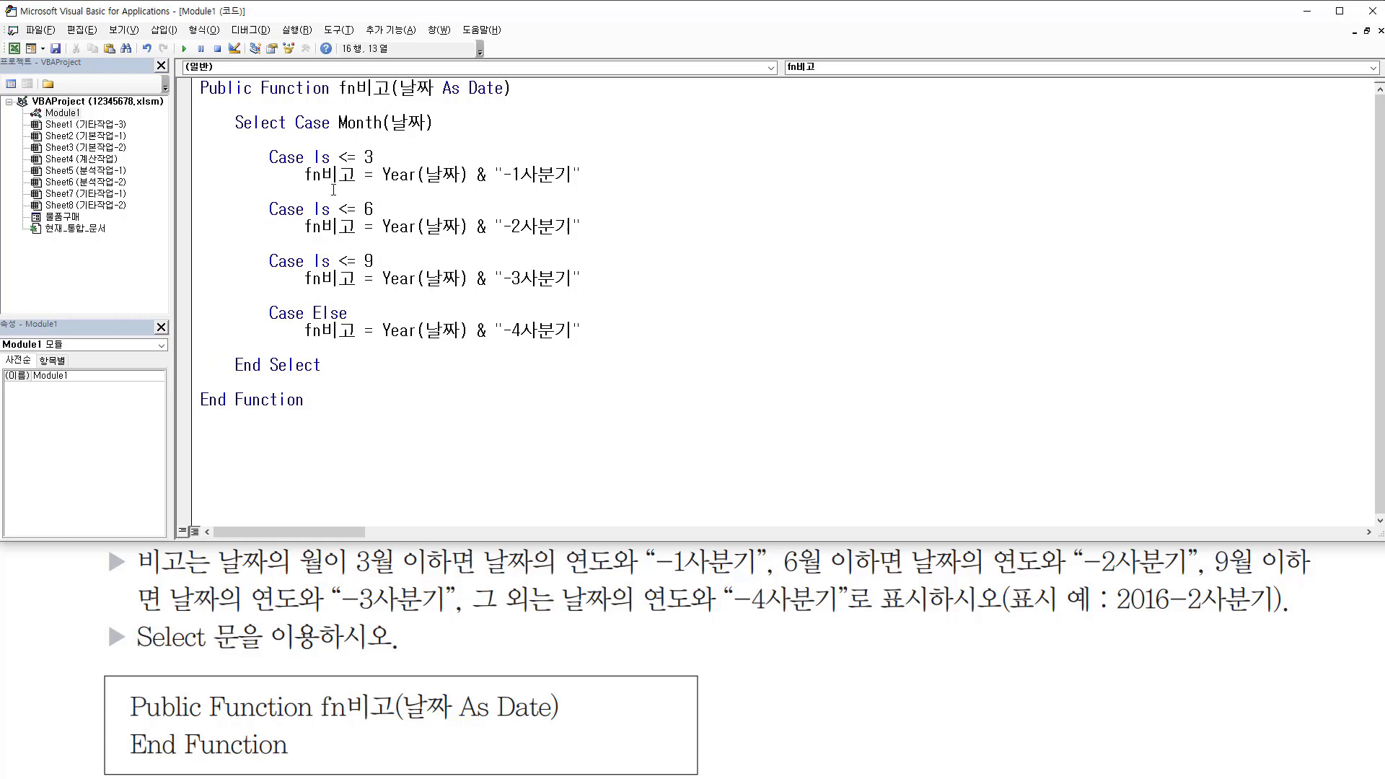
Review the Select Case Month(날짜) block, checking each Case condition against the quarter text it assigns.
mouse_move(230, 134)
left_mouse_down()
mouse_move(448, 141)
mouse_move(437, 136)
left_mouse_up()
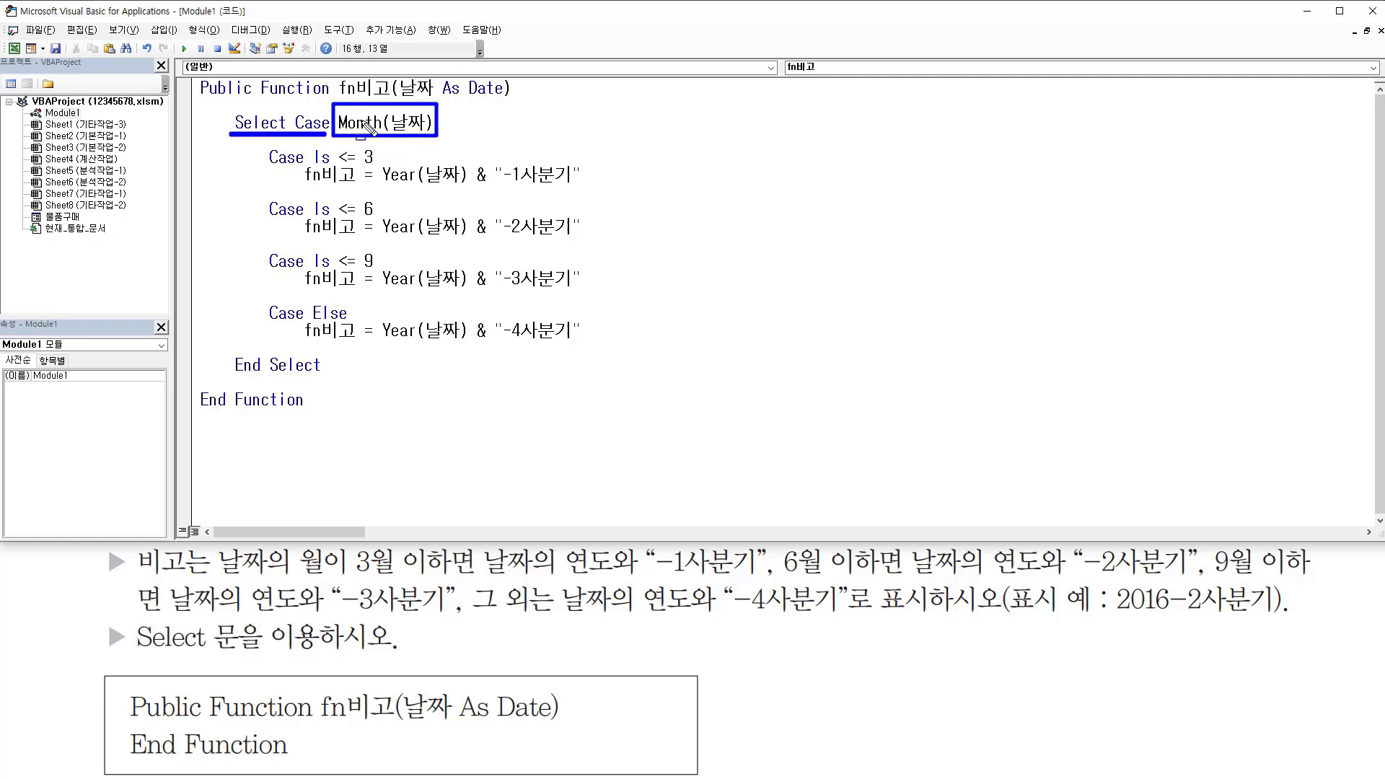
left_click_drag(332, 163, 370, 162)
left_click_drag(337, 214, 371, 214)
left_click_drag(336, 269, 374, 268)
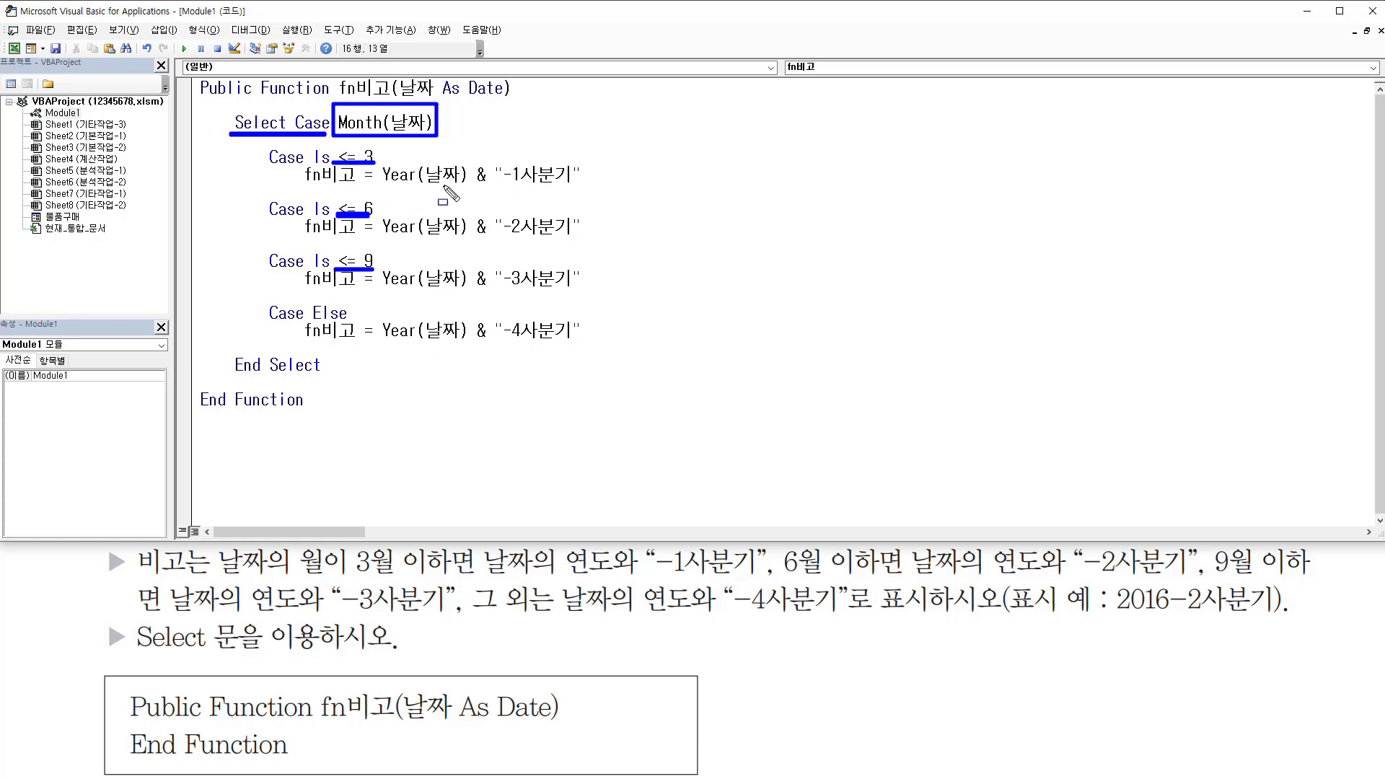
left_click_drag(381, 186, 575, 186)
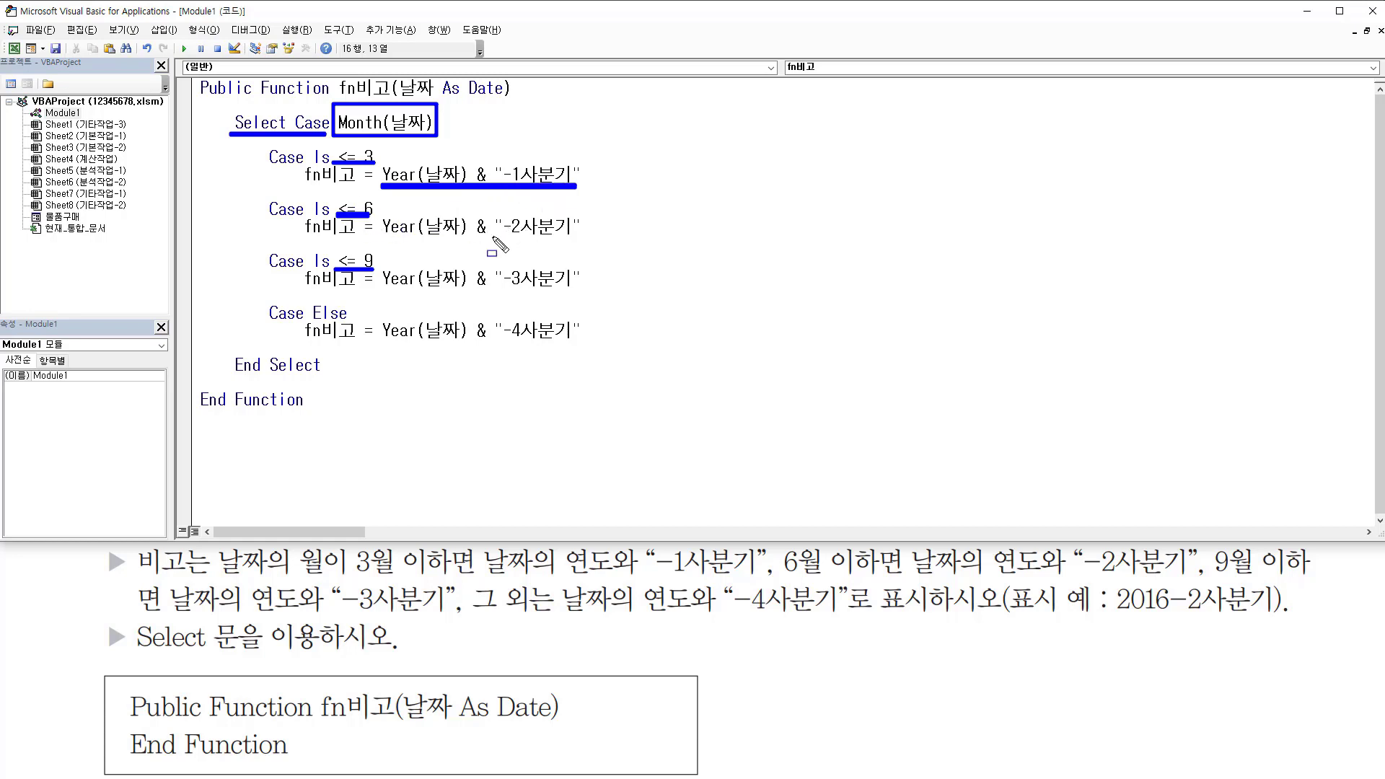
left_click_drag(493, 237, 571, 236)
left_click_drag(501, 289, 572, 288)
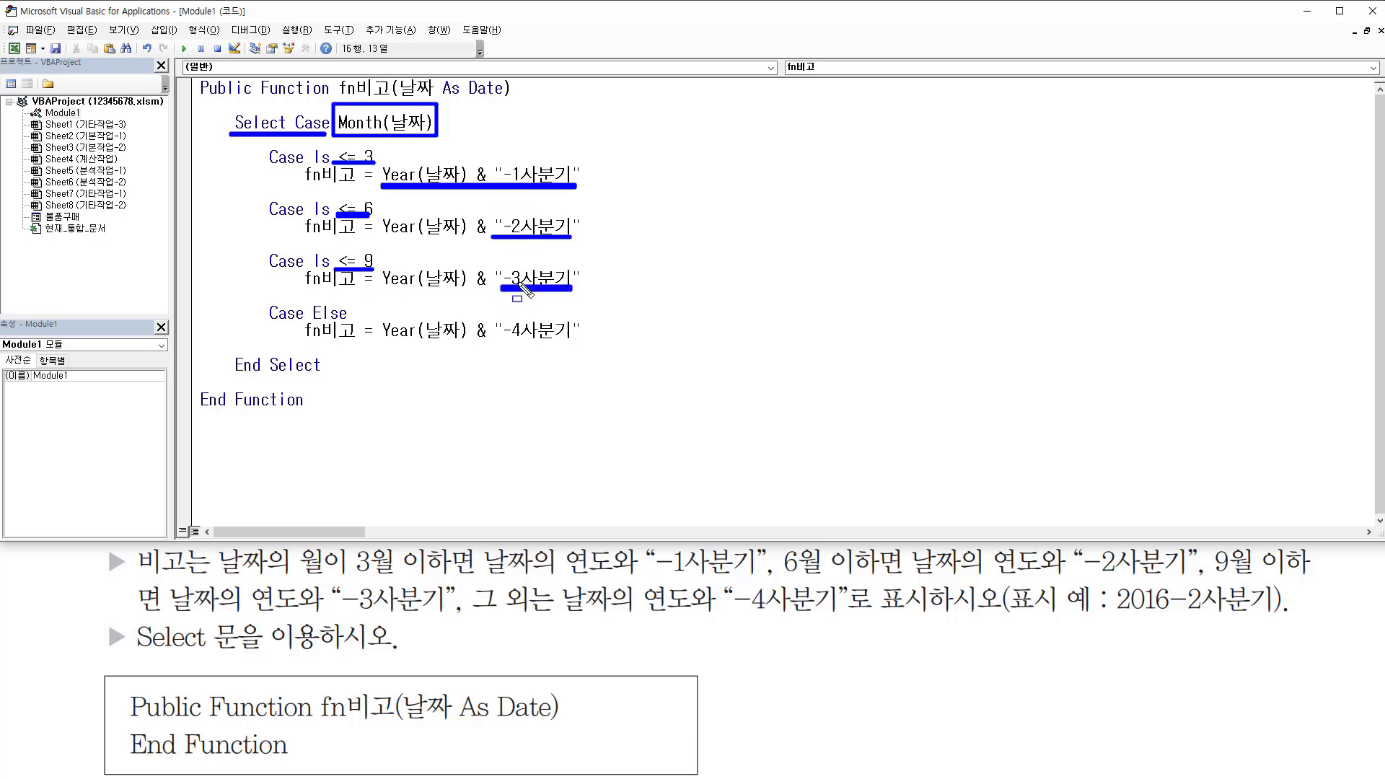
left_click_drag(499, 341, 574, 342)
key("Escape")
left_click(348, 209)
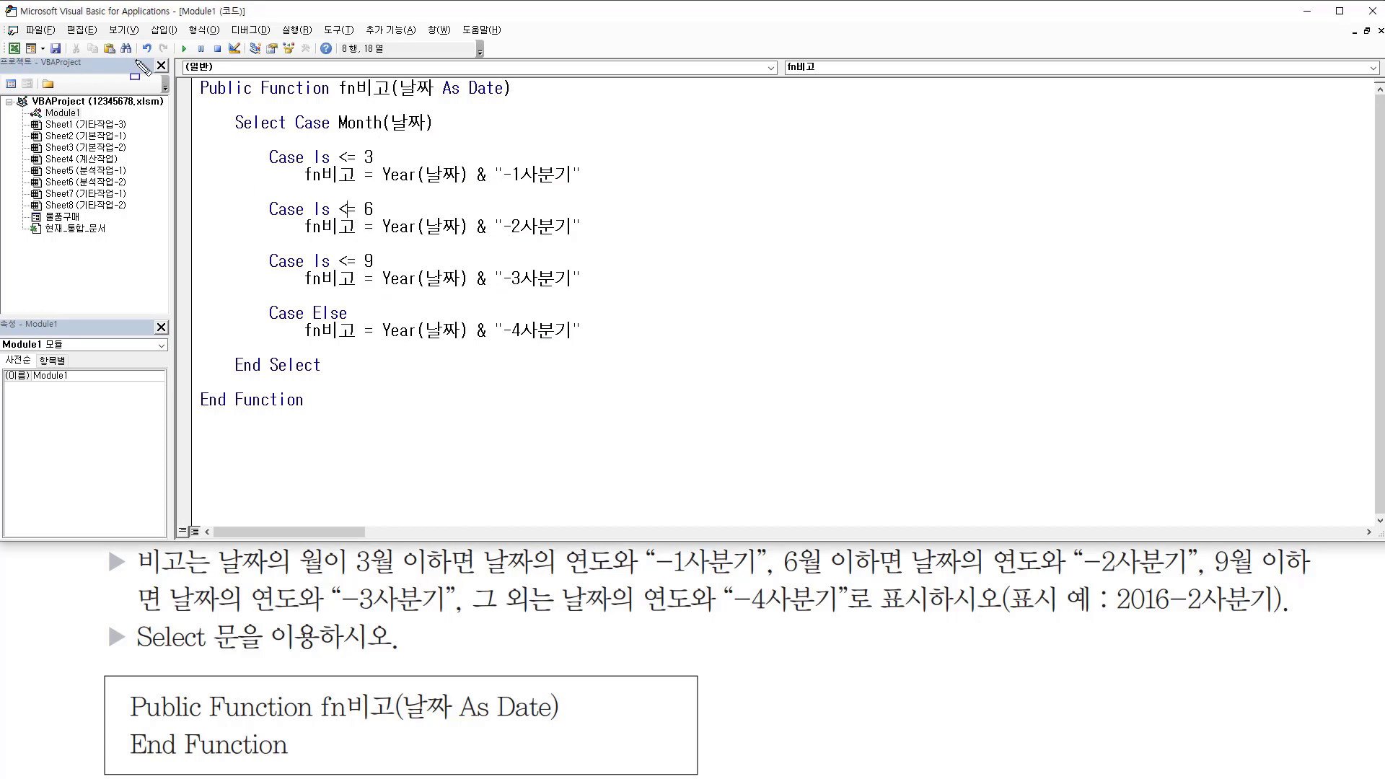
Switch back to Excel and enter =fn비고(A4) in cell H4 of the 계산작업 sheet.
left_click_drag(3, 38, 26, 61)
key("Escape")
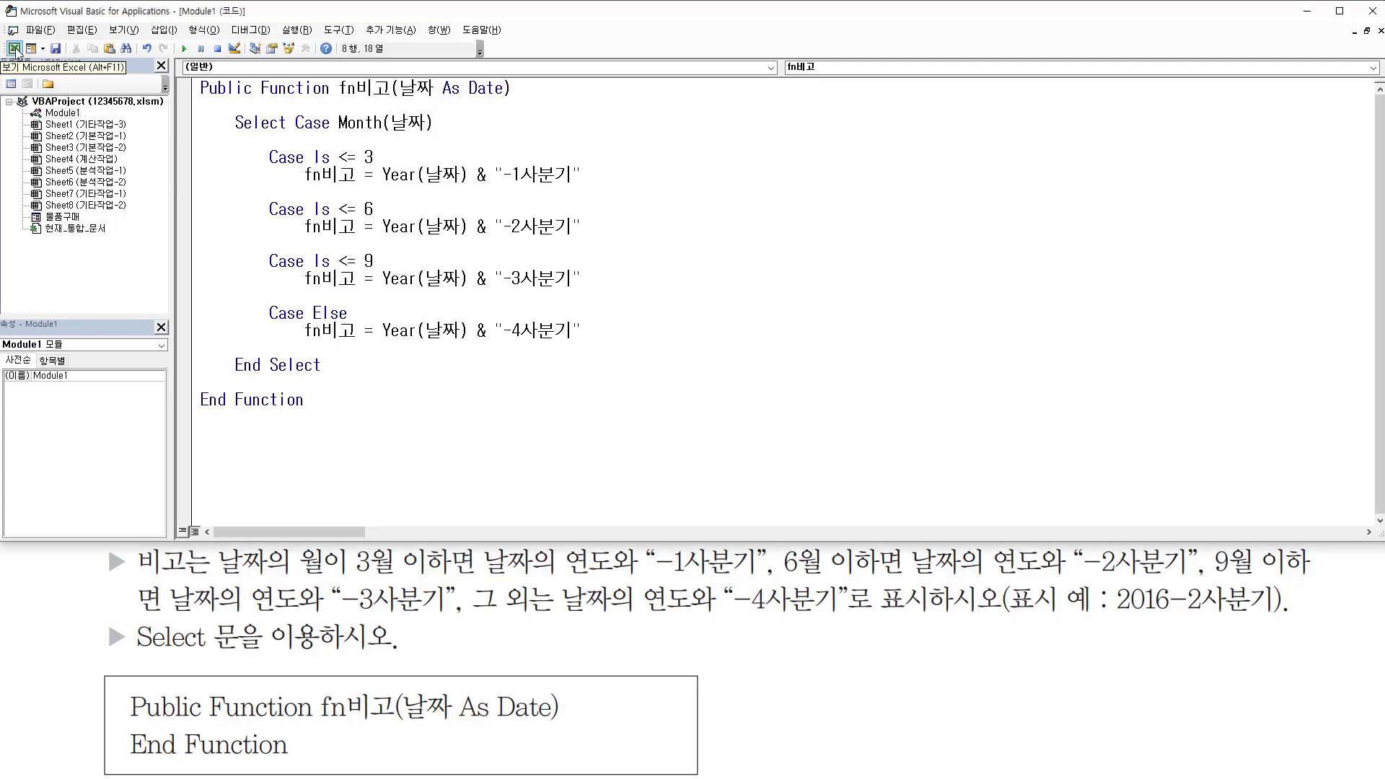
left_click(14, 49)
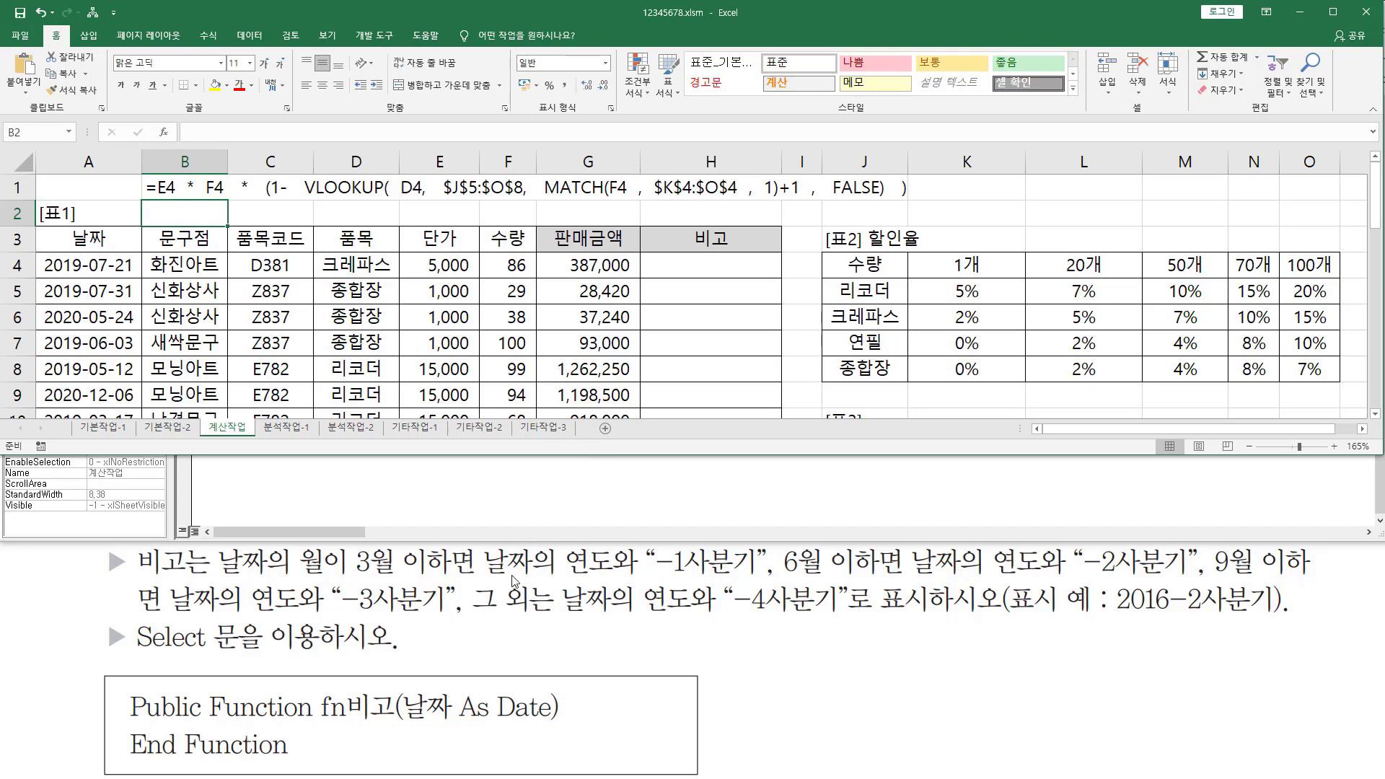
left_click(728, 264)
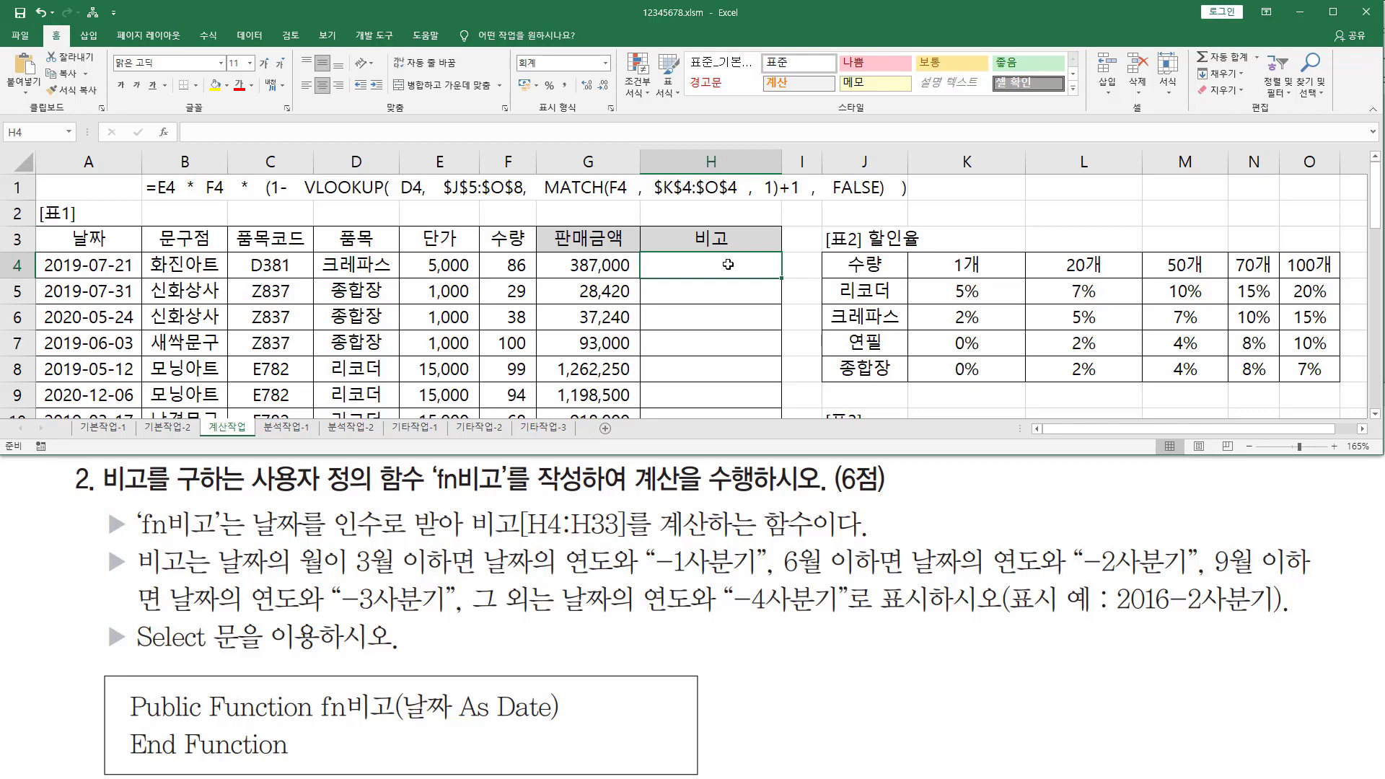
type("=")
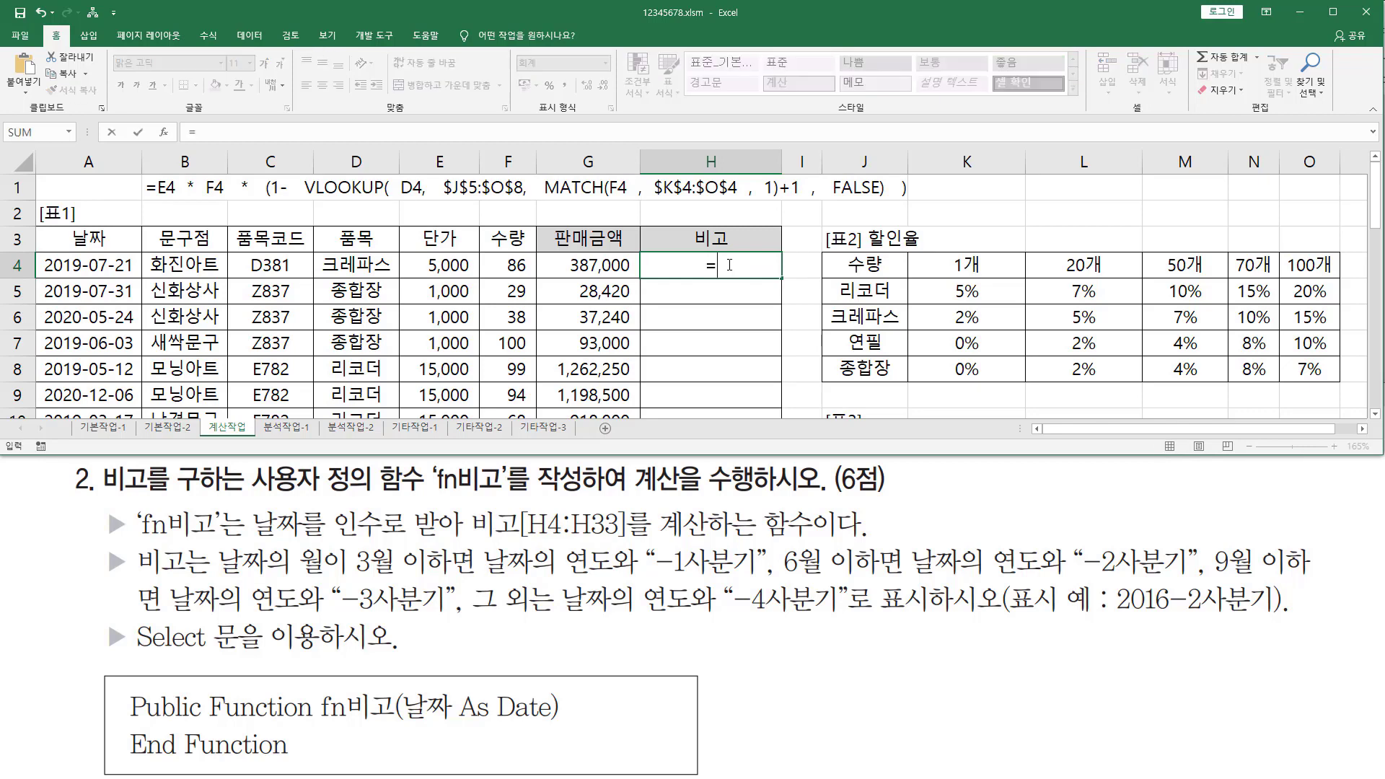
type("fn")
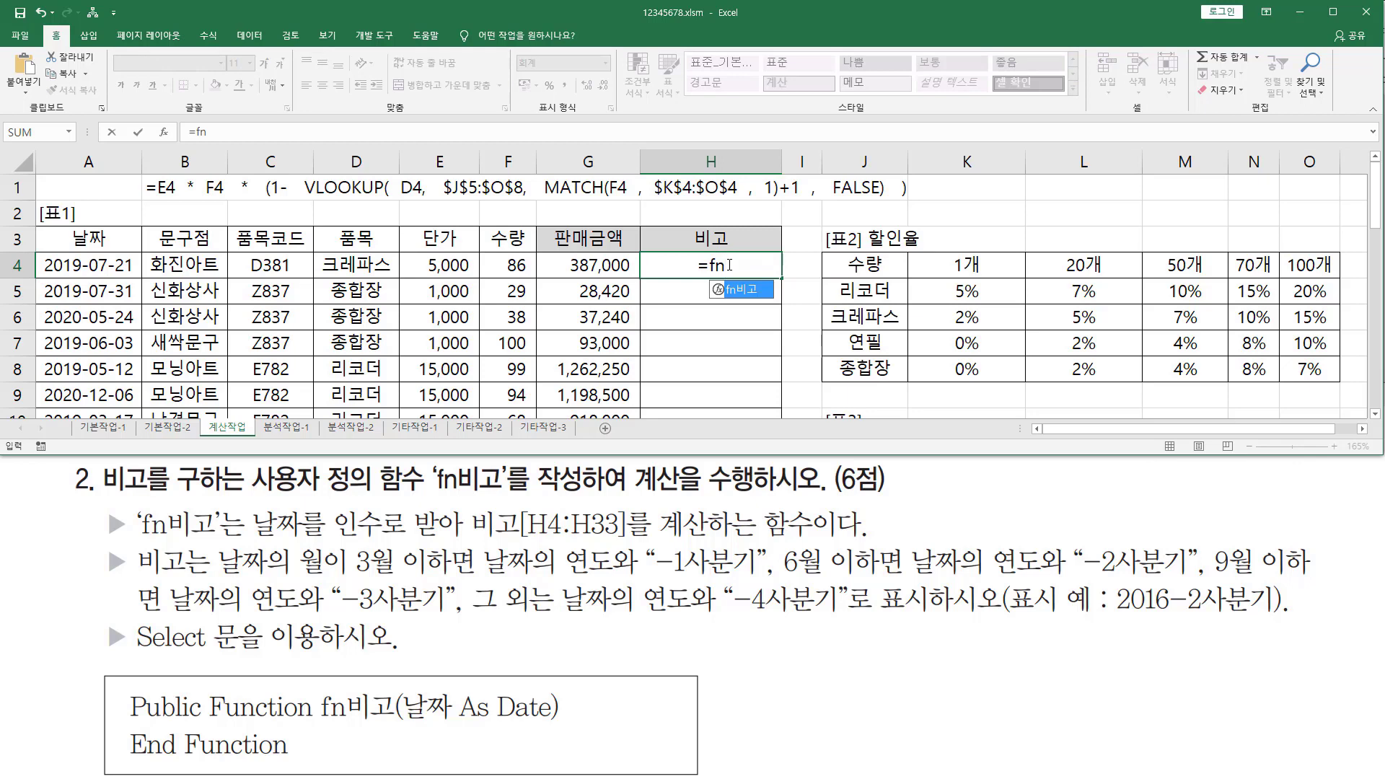
type("비고")
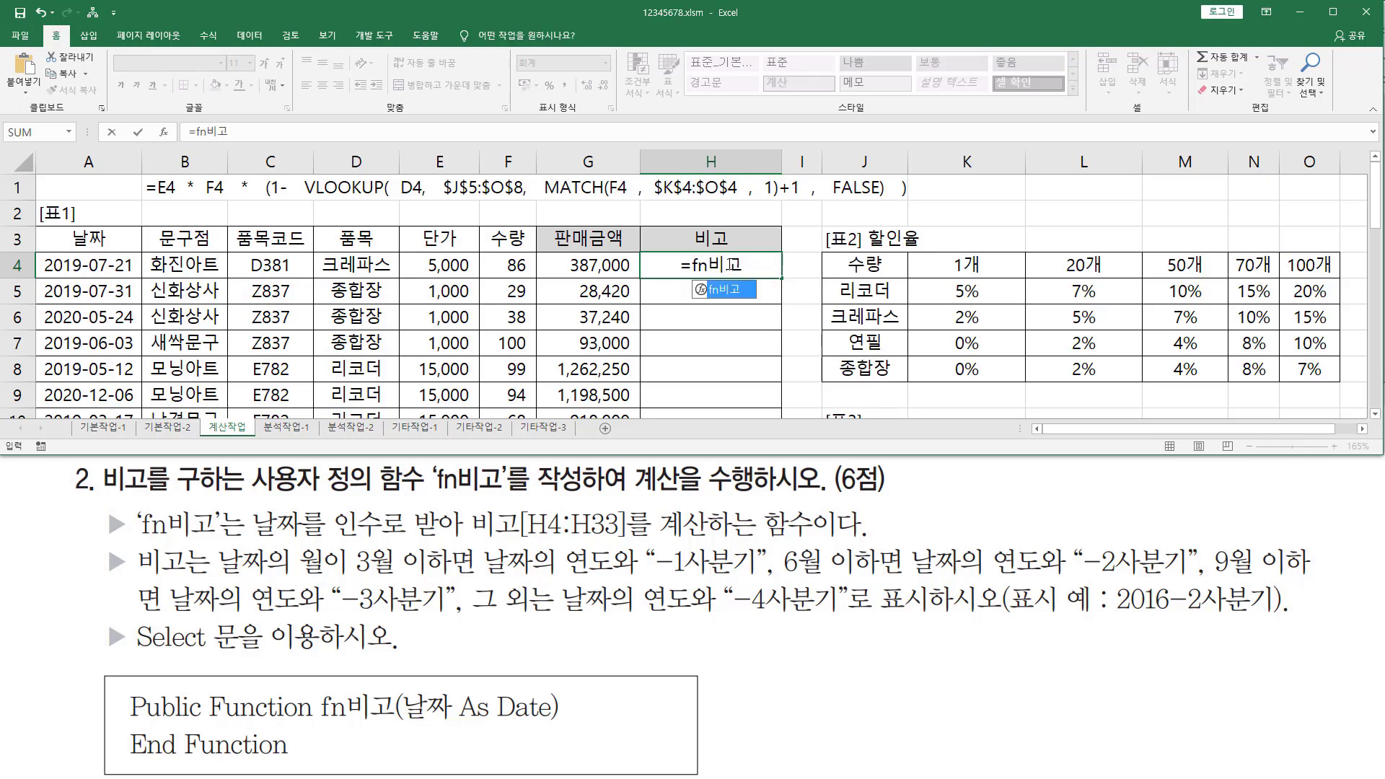
type("(")
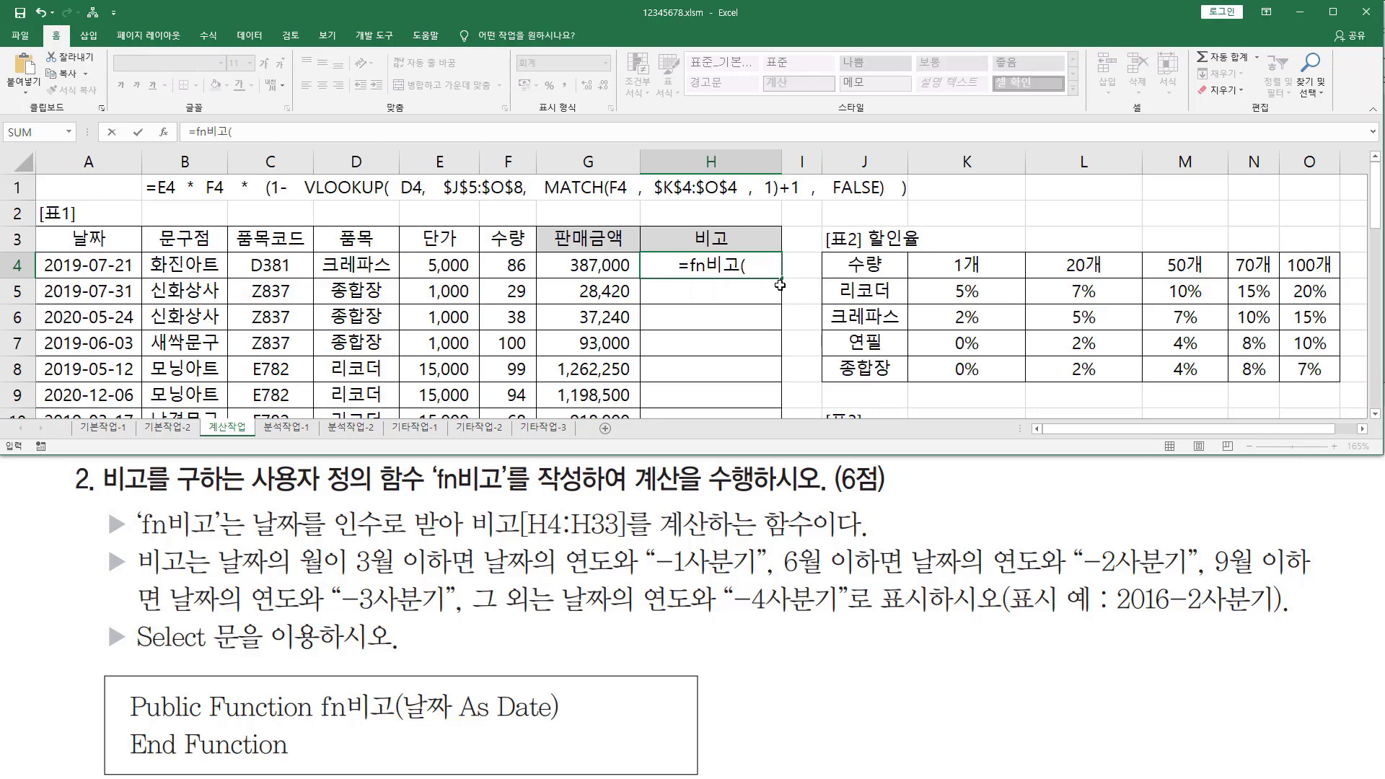
left_click(96, 265)
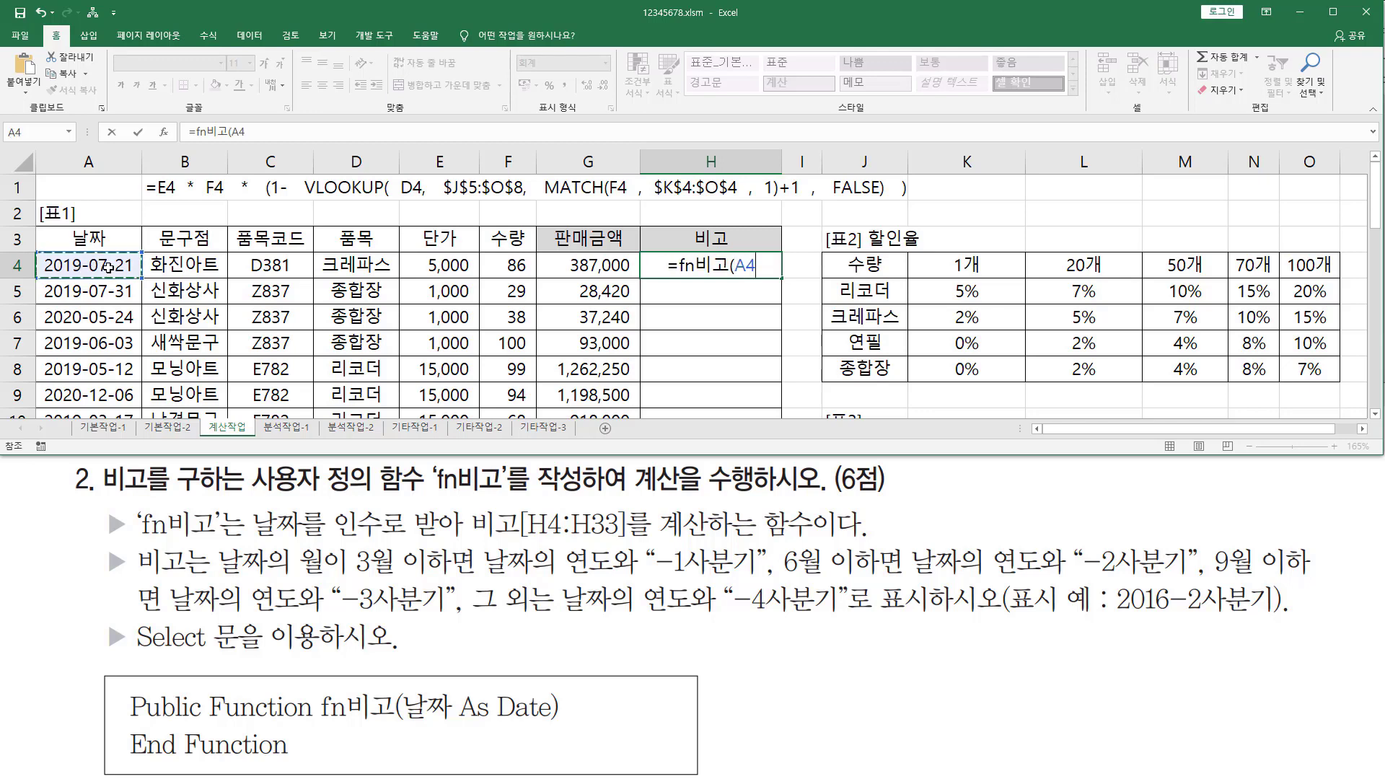
type(")")
key("Return")
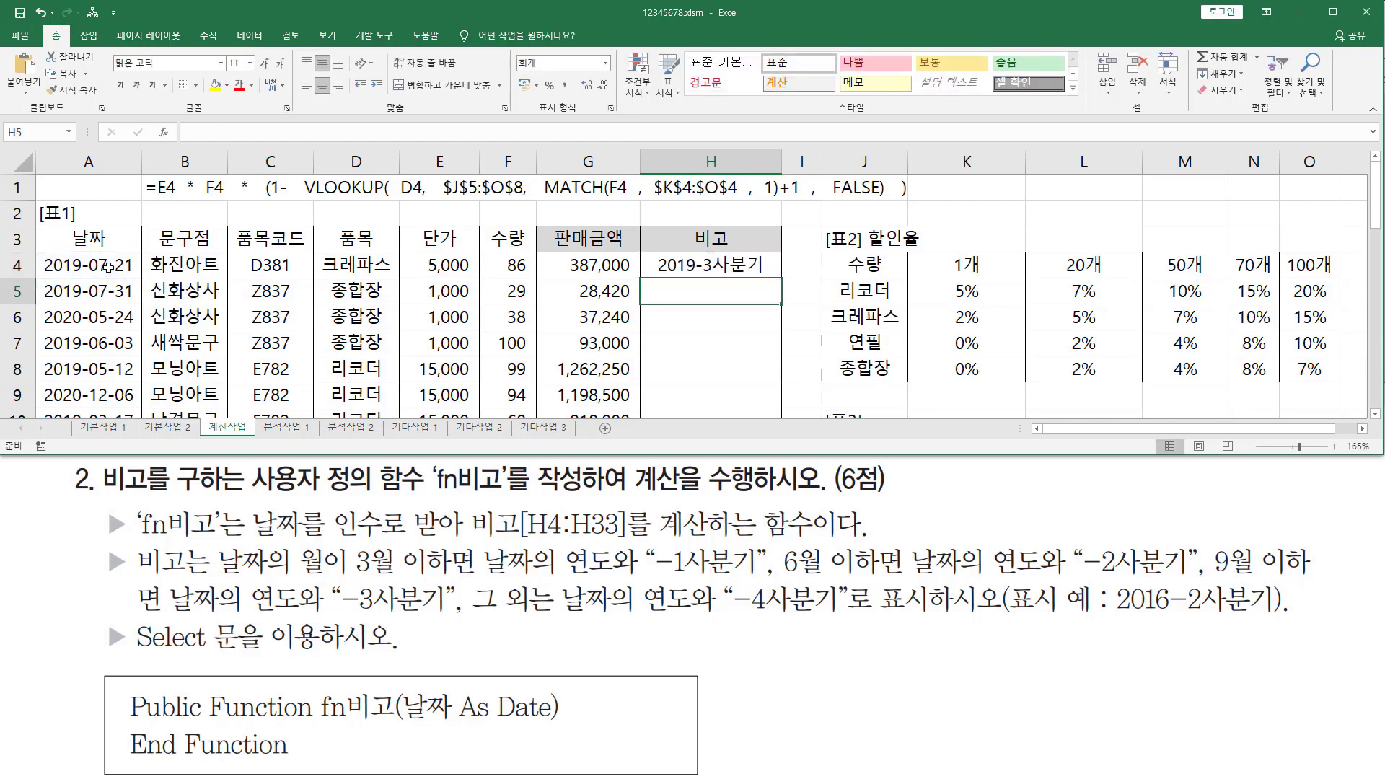
Compare the year and month of the date in A4 with the 비고 result in H4.
key("ctrl+2")
left_click_drag(46, 274, 81, 274)
left_click_drag(654, 274, 696, 274)
left_click_drag(87, 274, 107, 274)
left_click_drag(704, 275, 761, 275)
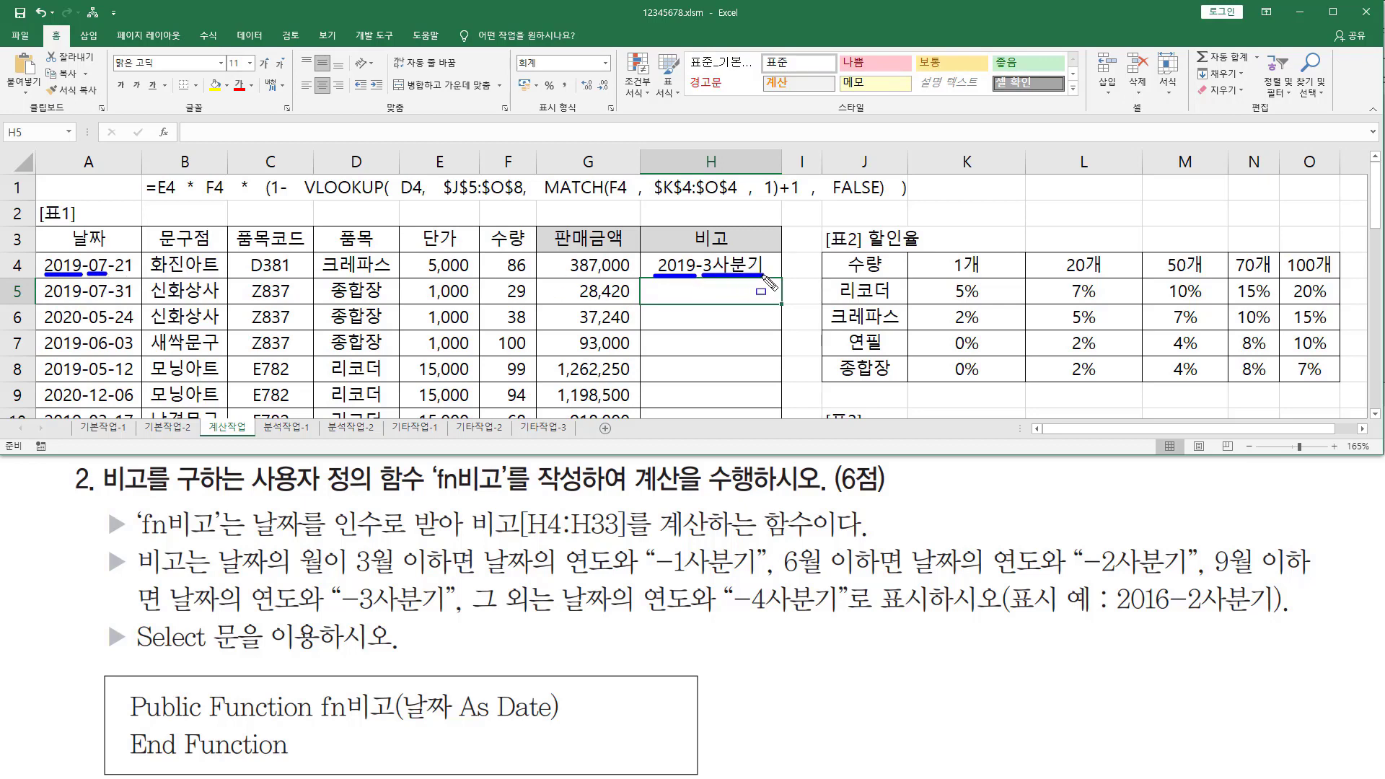
key("Escape")
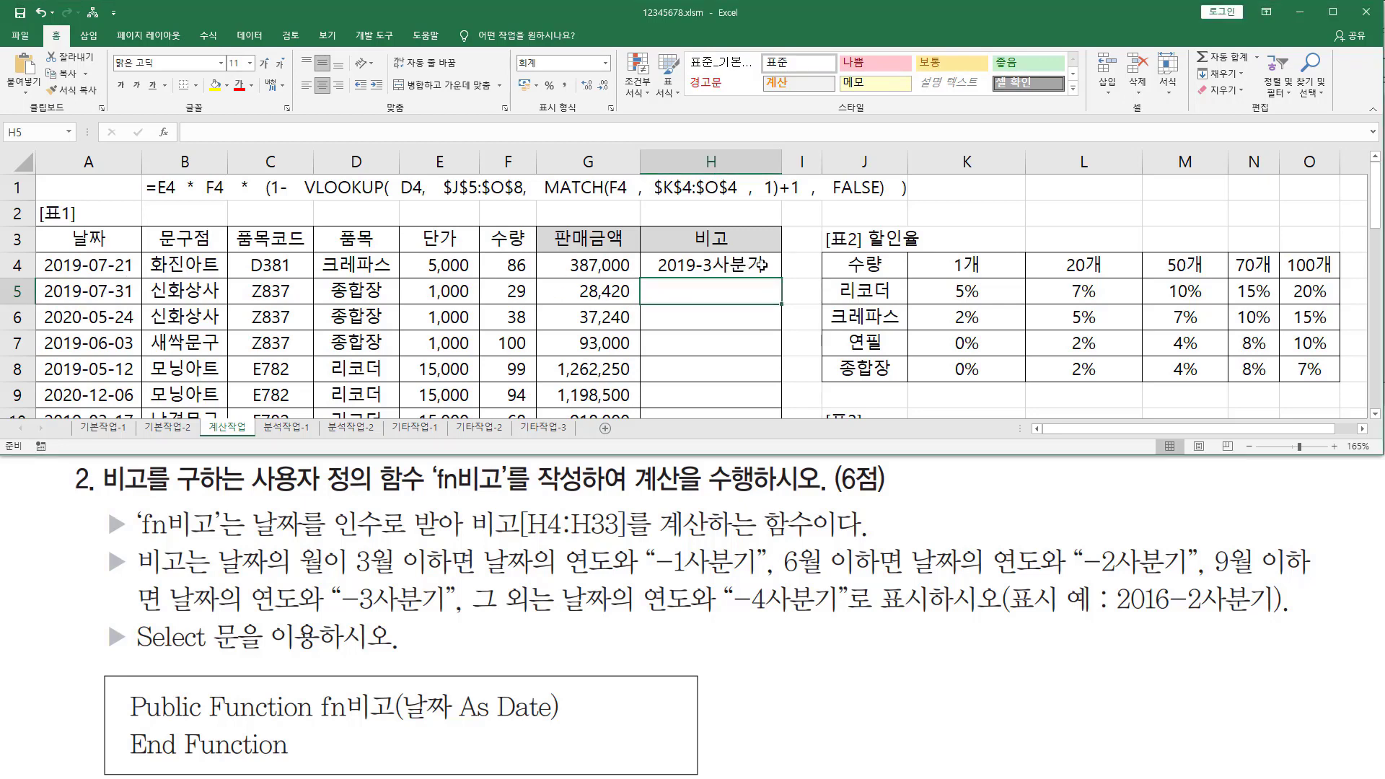
Fill the fn비고 formula from H4 down through H33.
left_click(763, 266)
left_click_drag(781, 279, 771, 441)
left_click_drag(765, 376, 765, 376)
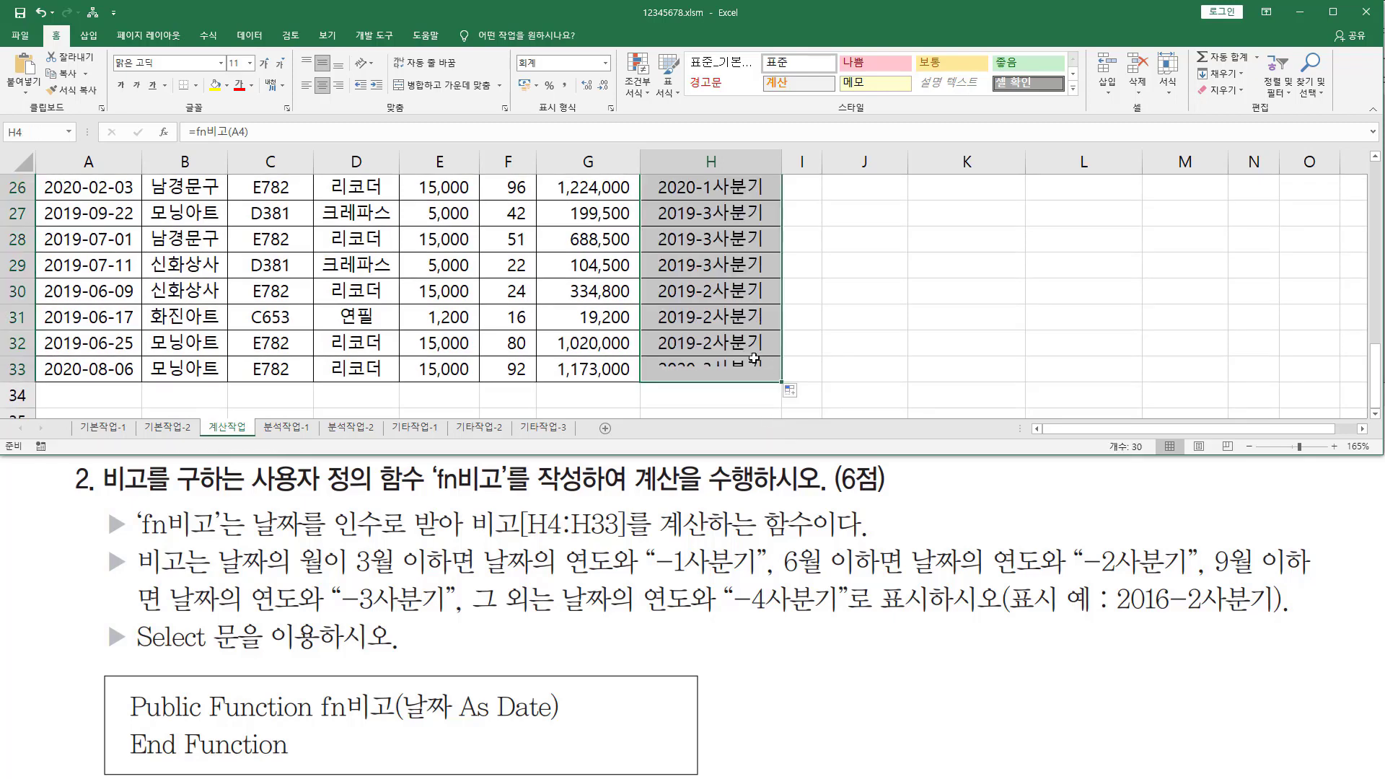
Check the 비고 results in H5:H7 against the years and months of the dates in A5:A7.
scroll(745, 348, "up", 9)
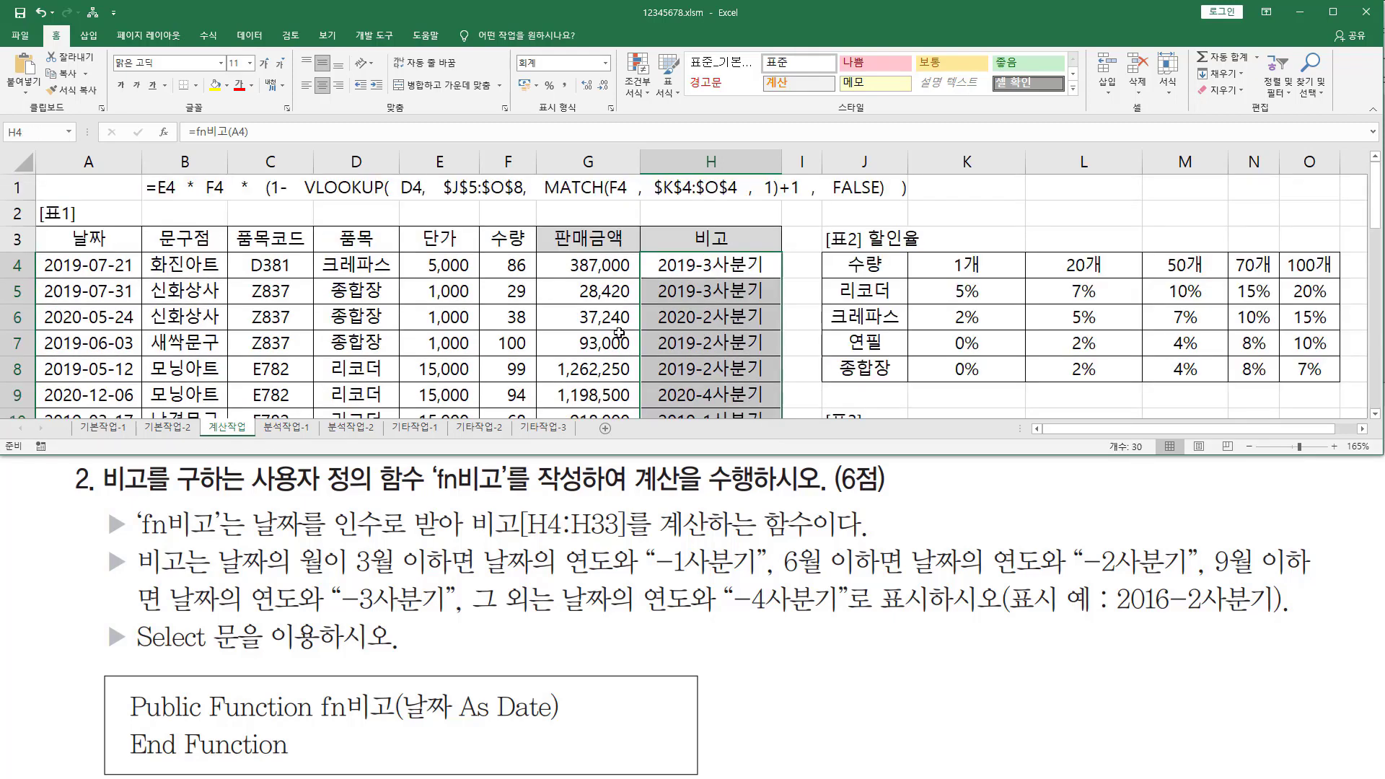
left_click_drag(42, 297, 107, 299)
left_click_drag(652, 303, 773, 303)
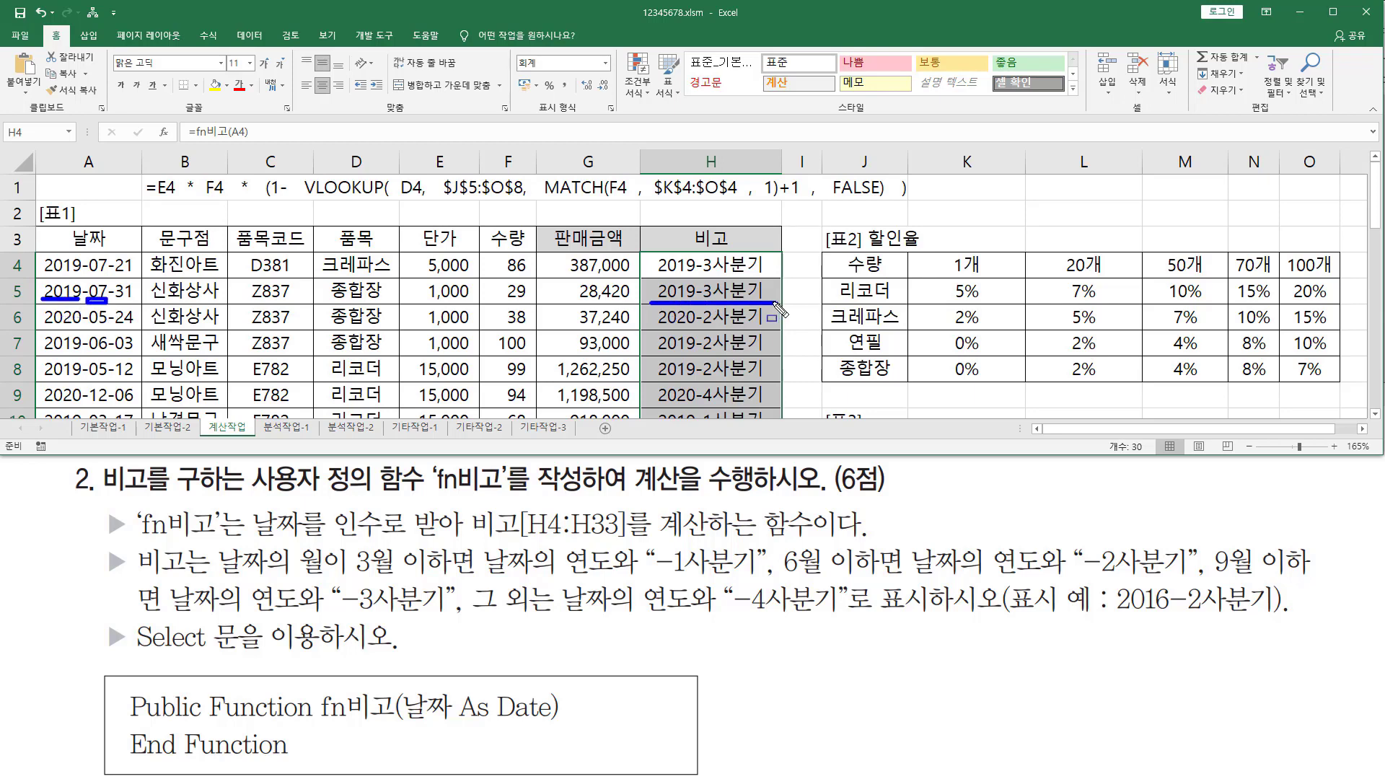
left_click_drag(42, 324, 101, 325)
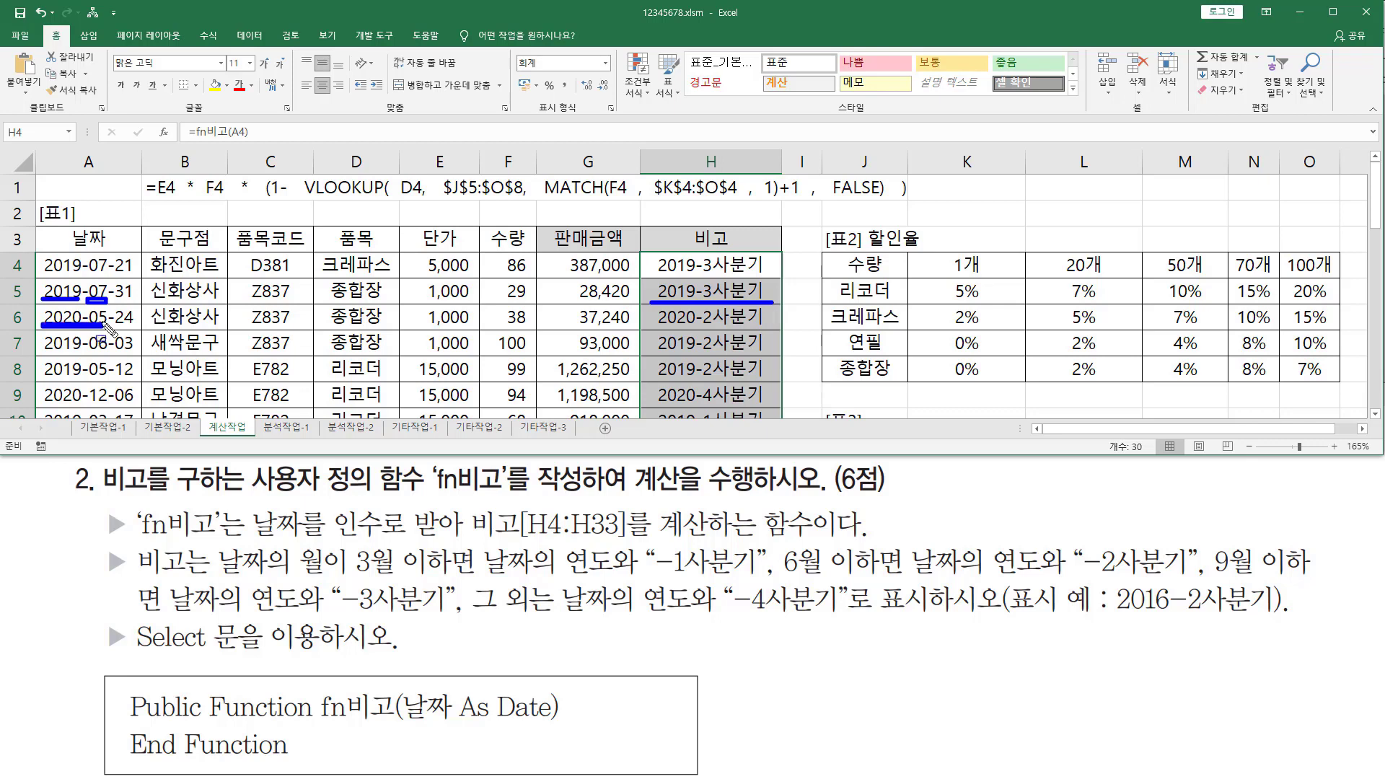
left_click_drag(652, 326, 765, 327)
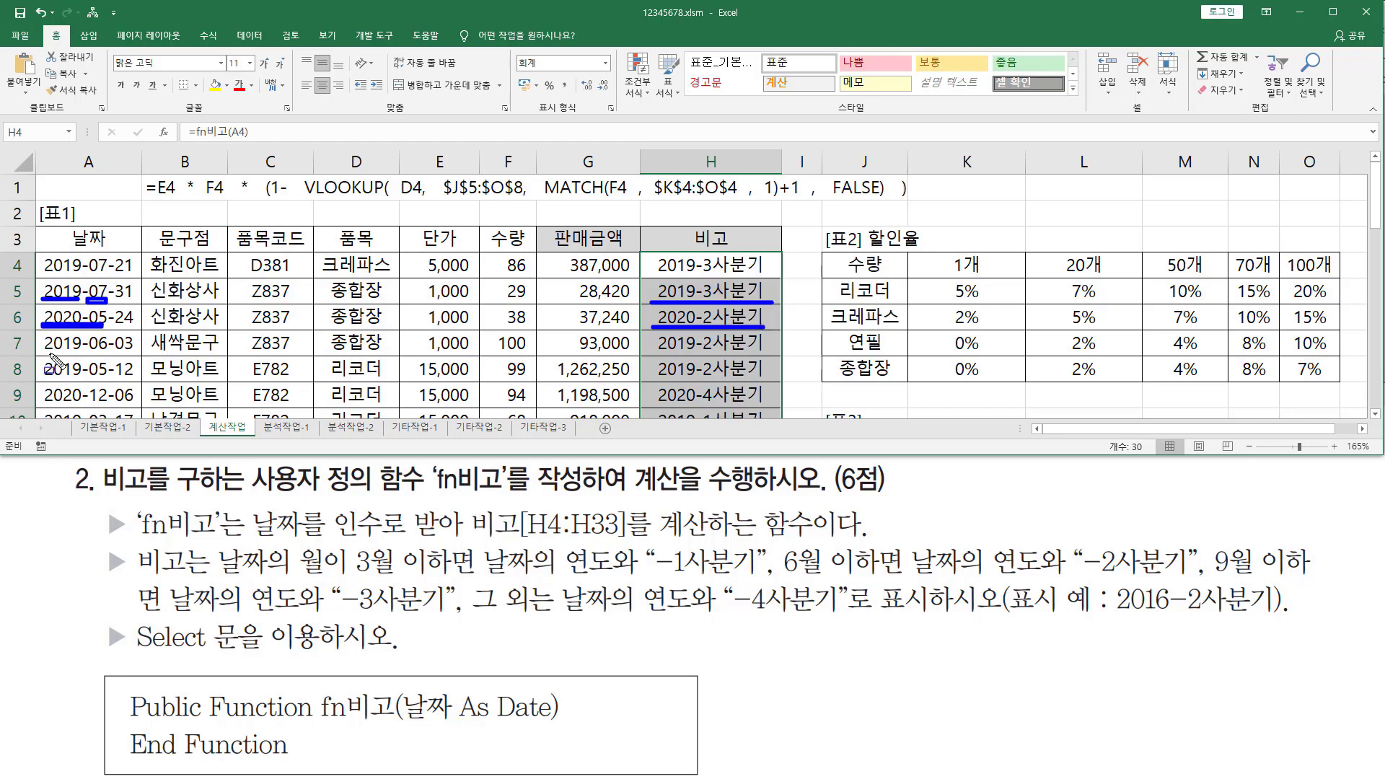
left_click_drag(41, 354, 101, 354)
left_click_drag(657, 352, 756, 352)
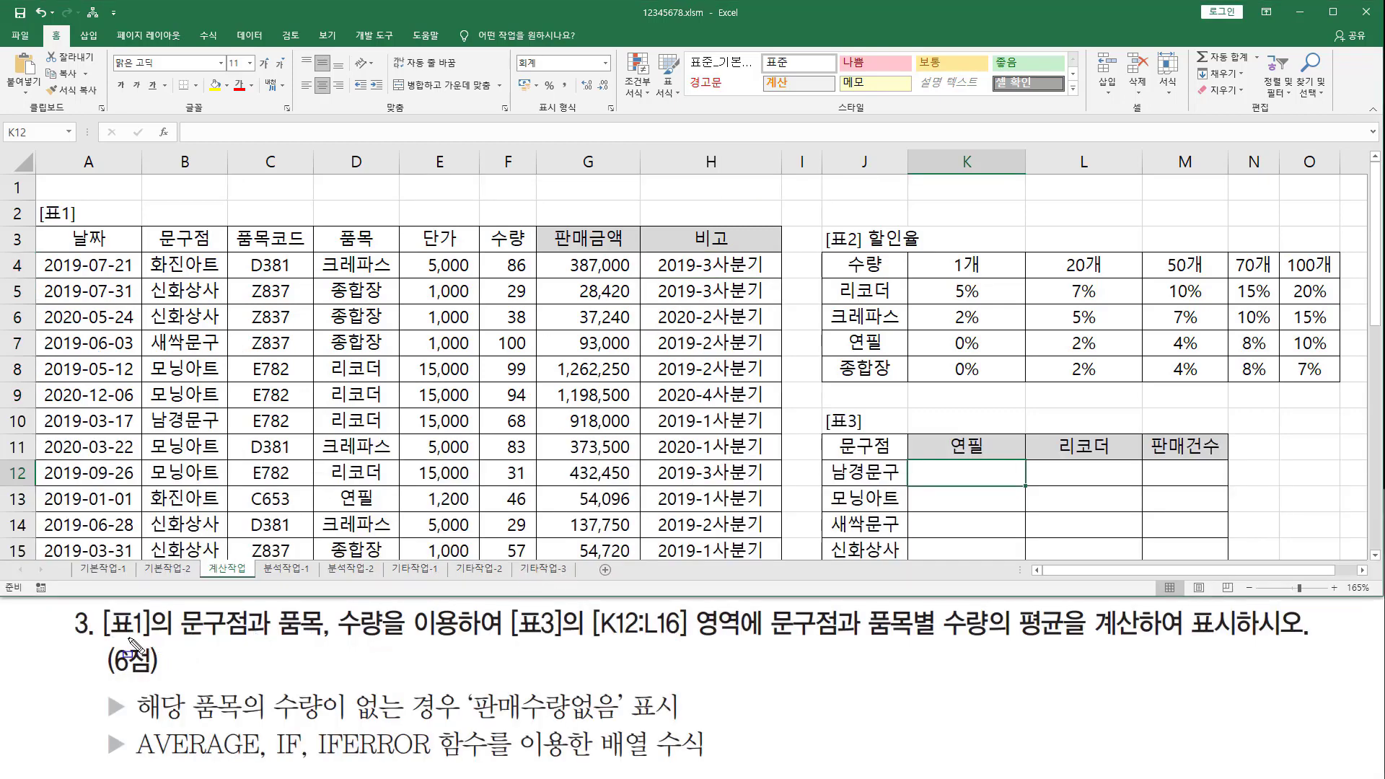
Read the task 3 requirement and locate the 문구점, 품목 and 수량 columns it uses in [표1].
left_click_drag(95, 640, 386, 639)
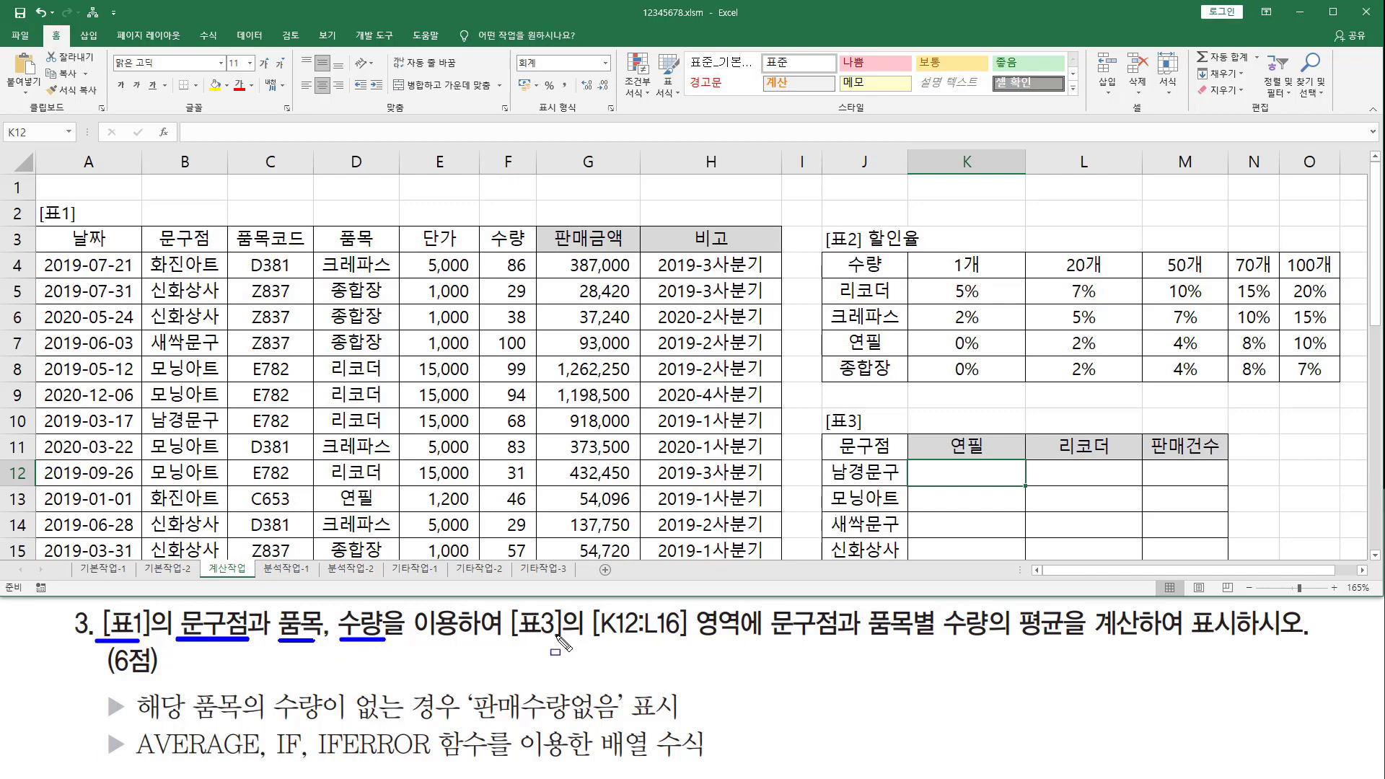
left_click_drag(505, 640, 696, 639)
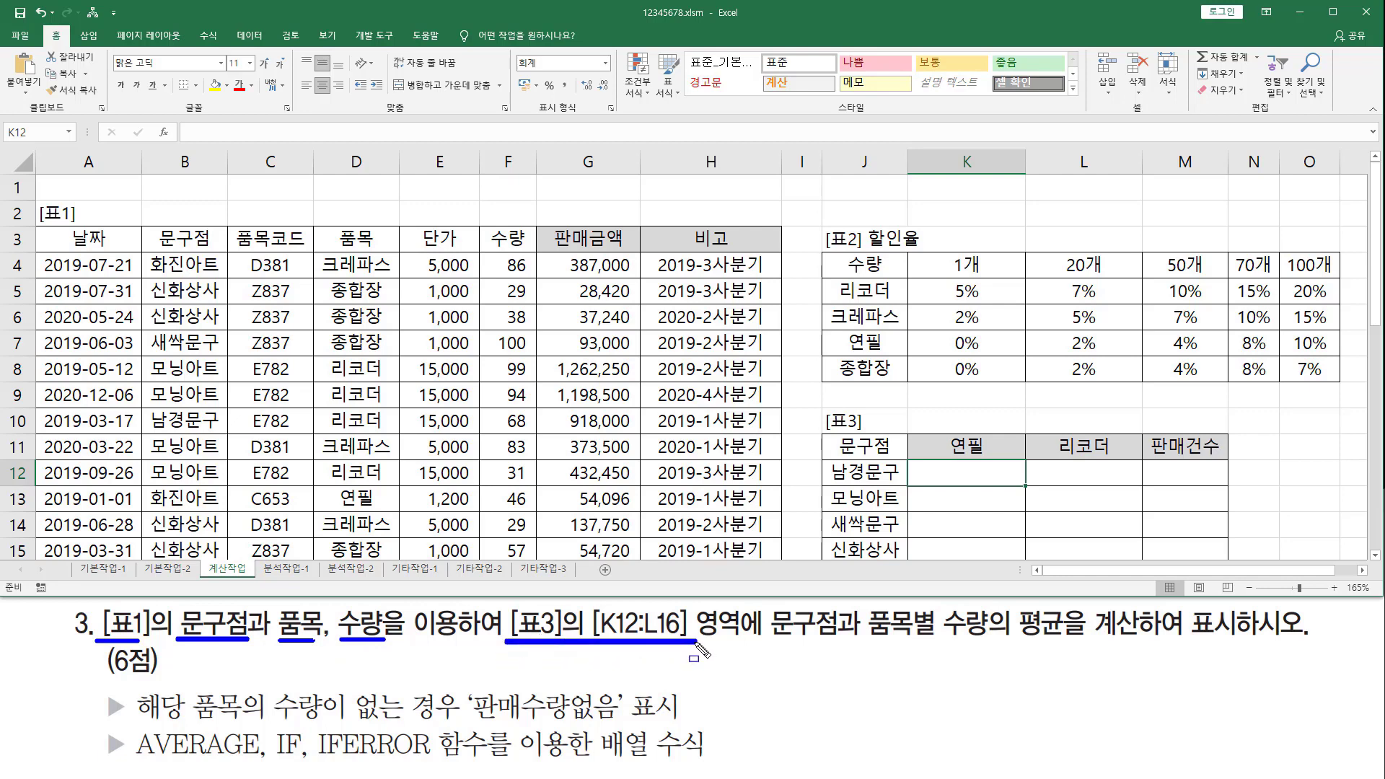
left_click_drag(770, 639, 1076, 646)
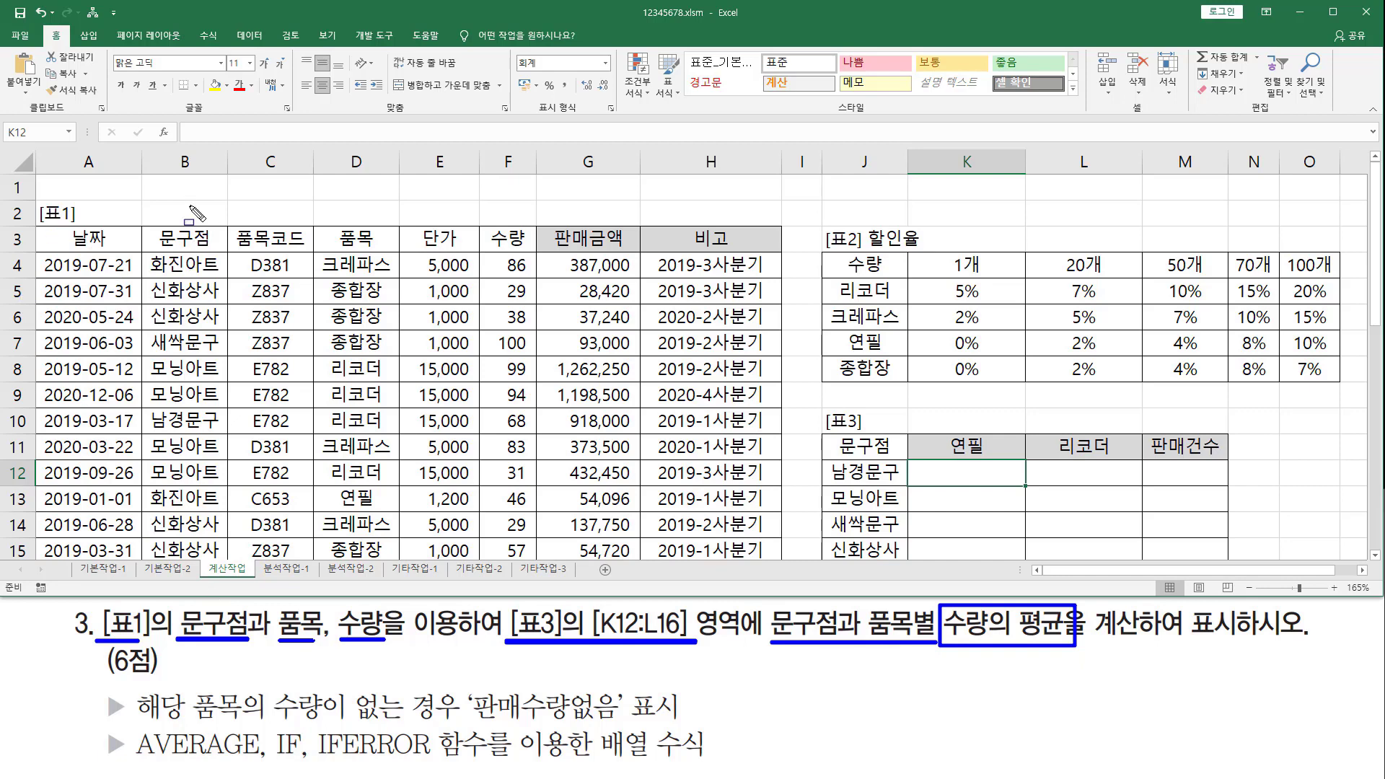
left_click_drag(149, 227, 214, 251)
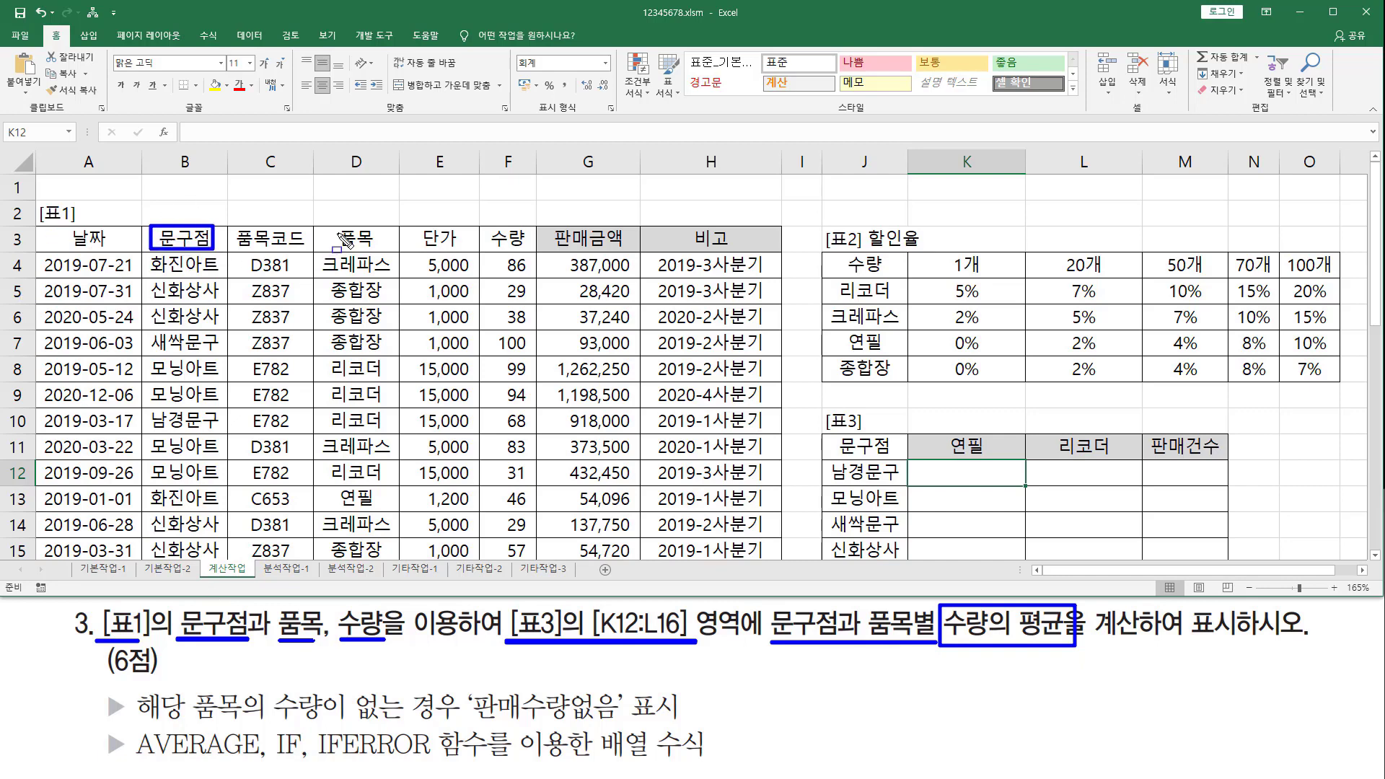
left_click_drag(331, 227, 382, 252)
left_click_drag(484, 224, 532, 252)
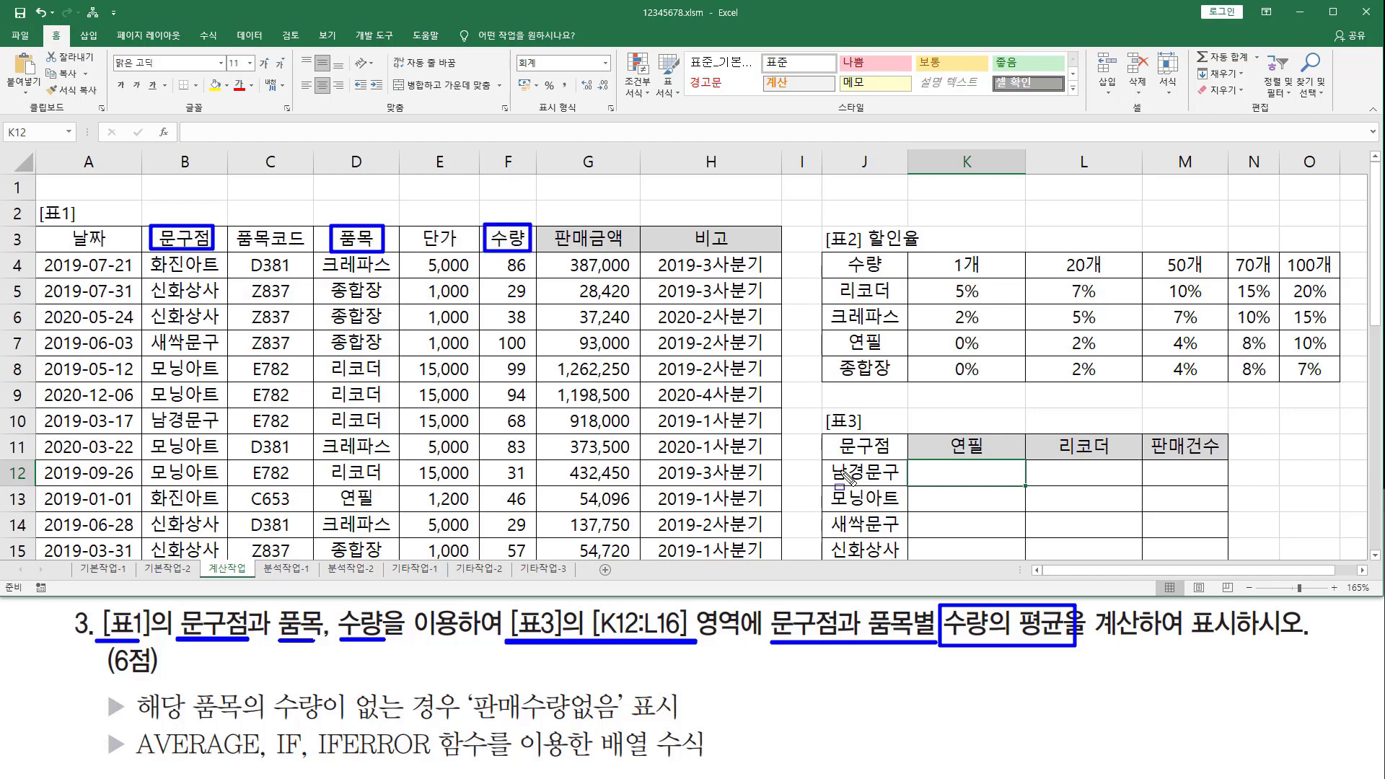
Examine the K12:L16 result area of [표3] against its 문구점 row labels and 품목 column headings.
mouse_move(910, 462)
left_mouse_down()
mouse_move(922, 488)
mouse_move(1135, 562)
left_mouse_up()
left_click_drag(834, 480, 898, 479)
left_click_drag(956, 439, 990, 457)
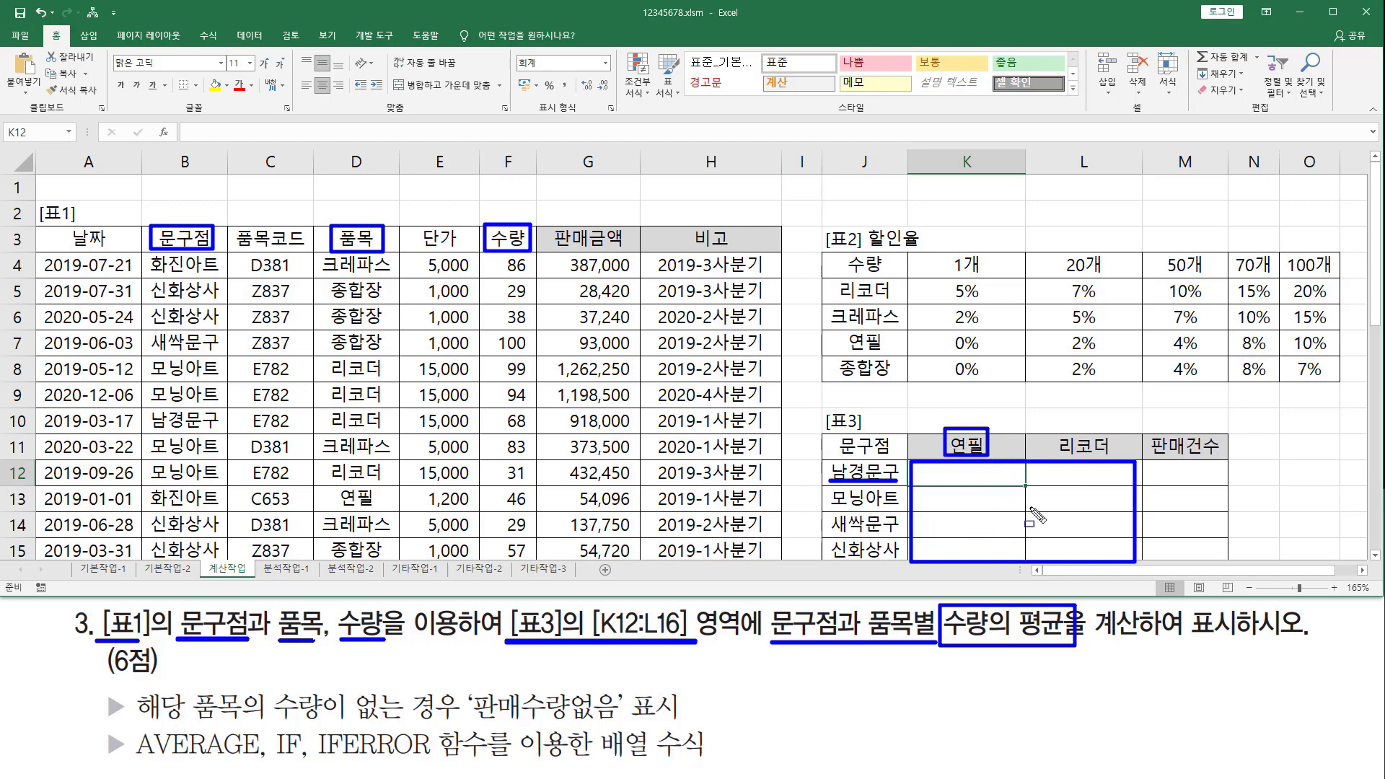
left_click_drag(951, 472, 1080, 550)
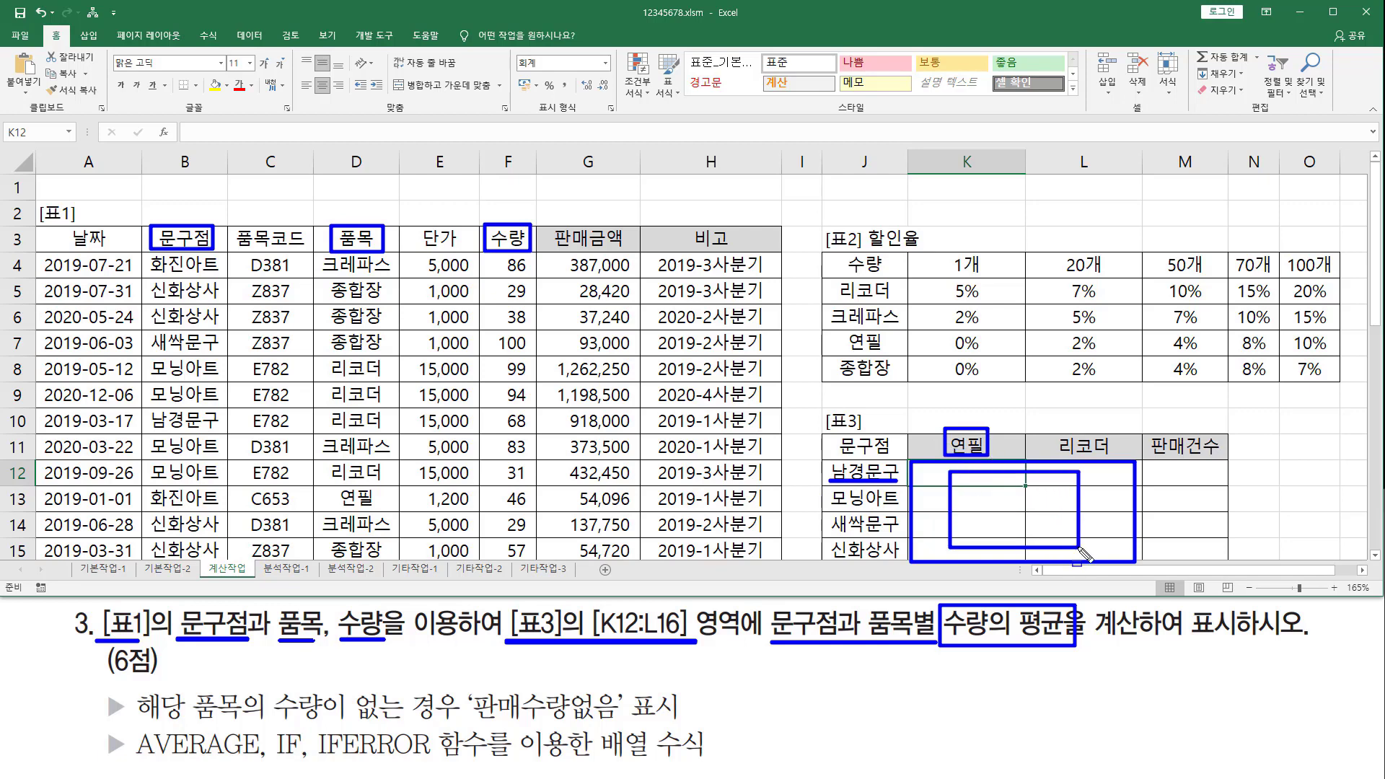
Read the task 3 conditions on the '판매수량없음' text and the array formula with AVERAGE, IF and IFERROR.
left_click_drag(127, 719, 620, 720)
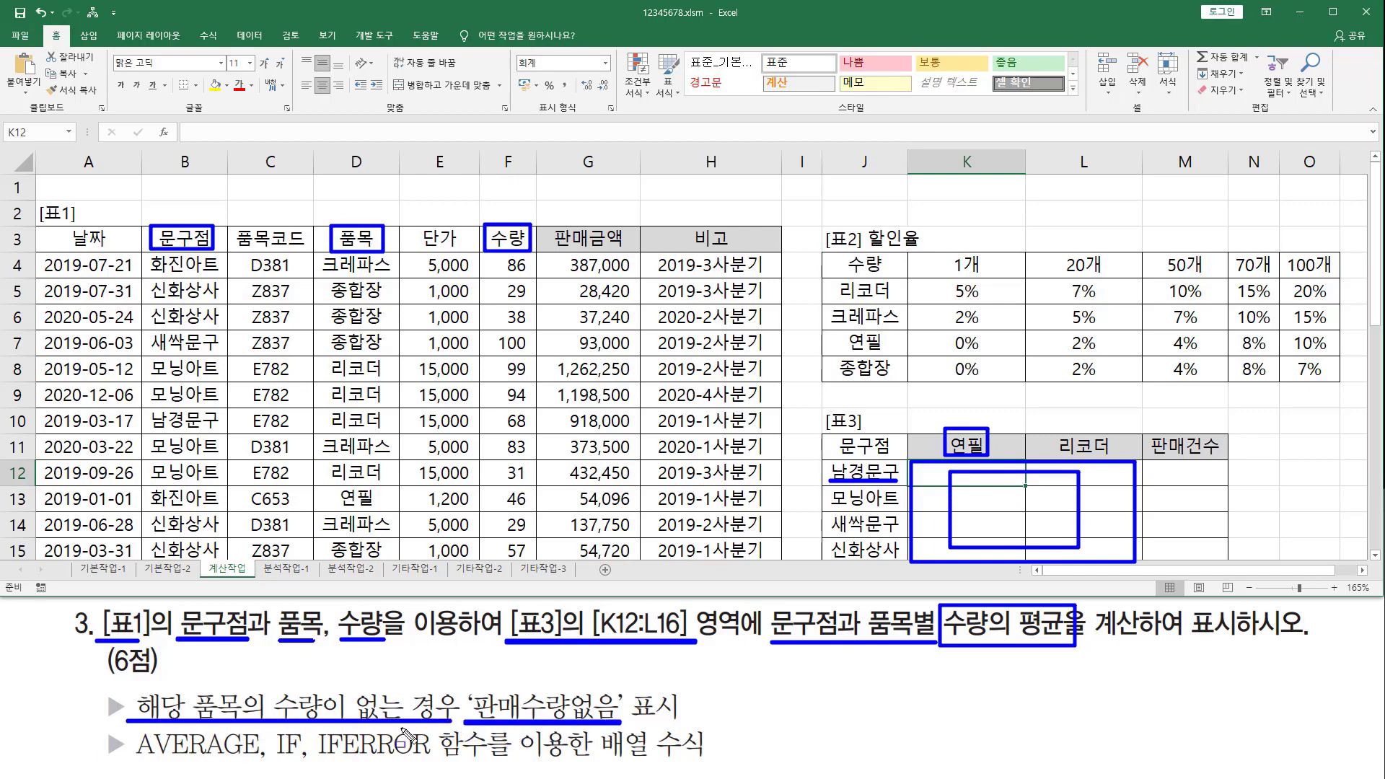
left_click_drag(128, 757, 442, 757)
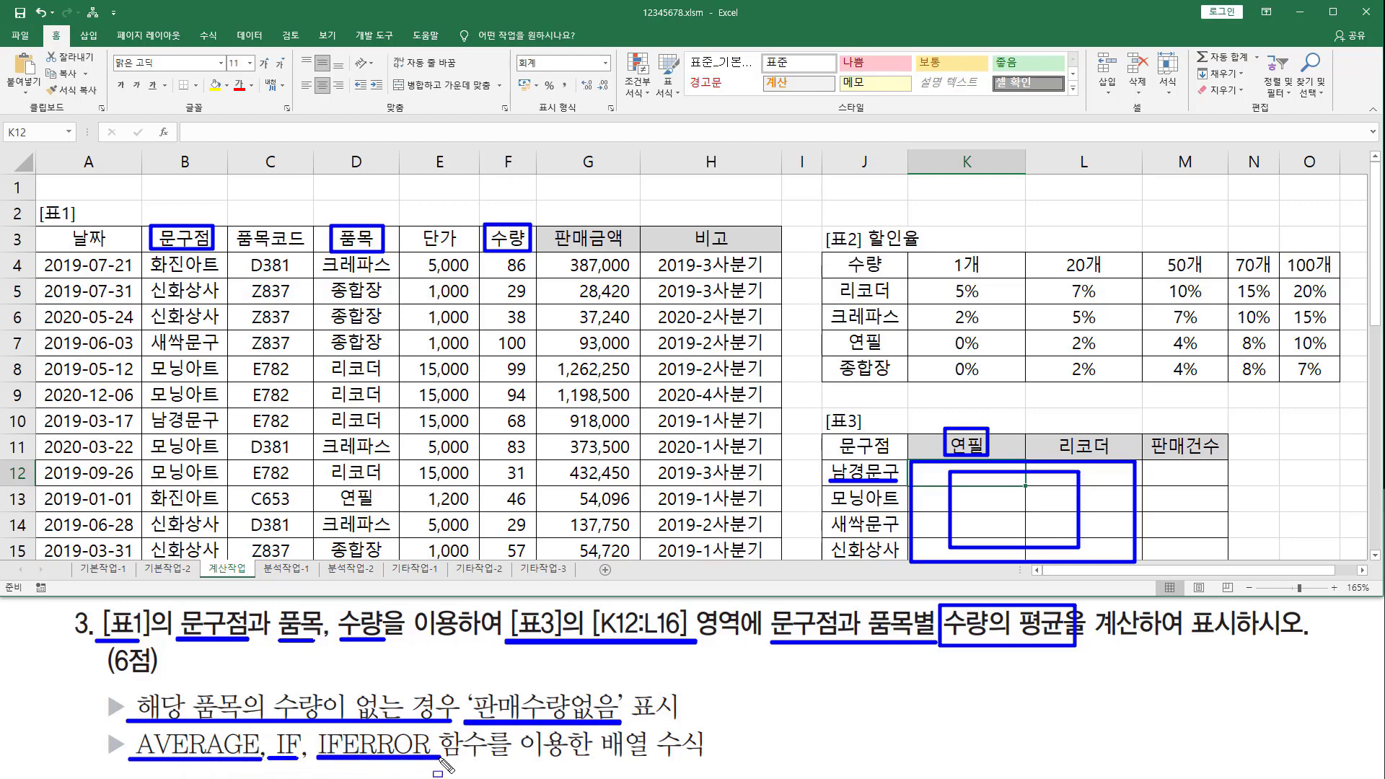
left_click_drag(599, 757, 715, 758)
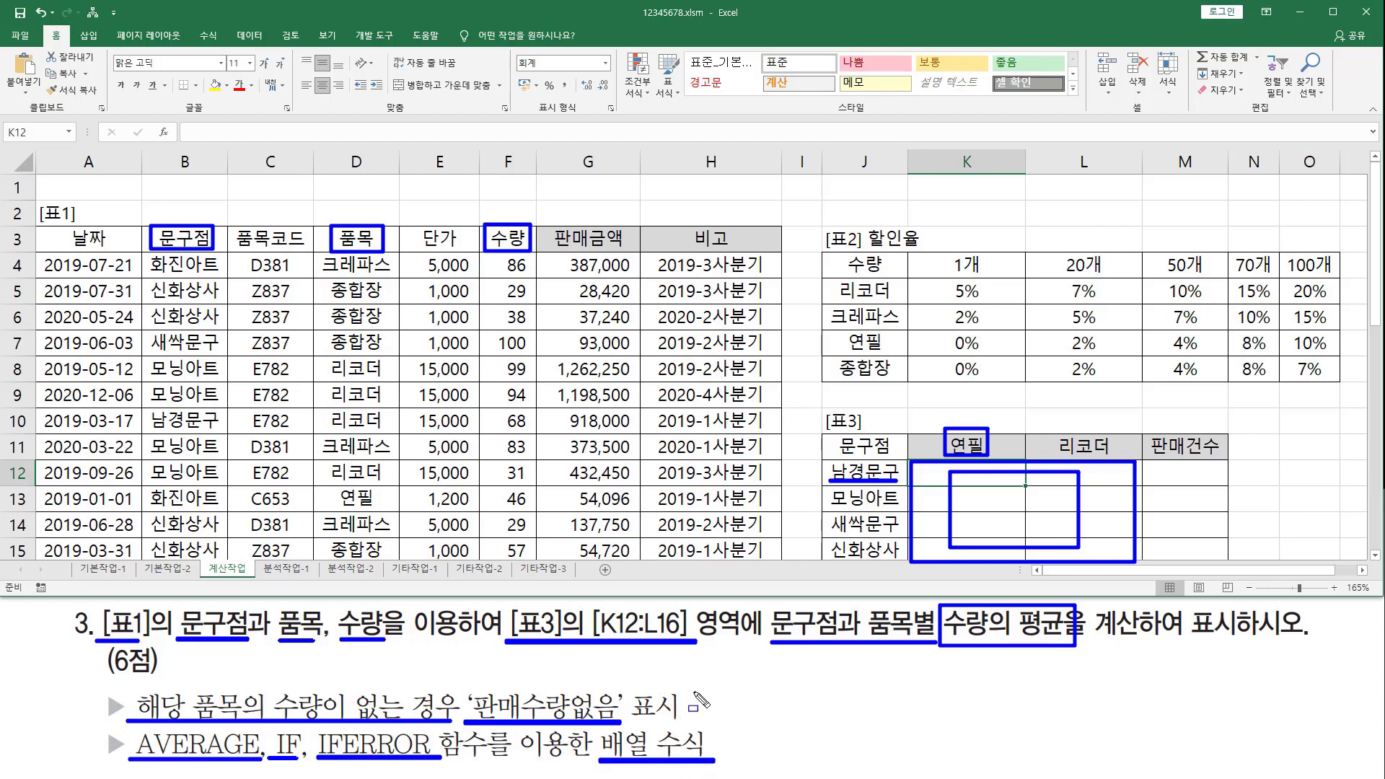
key("e")
Examine which 문구점 and 품목 headings, J12 and K11, serve as criteria for cell K12.
left_click_drag(934, 465, 1000, 484)
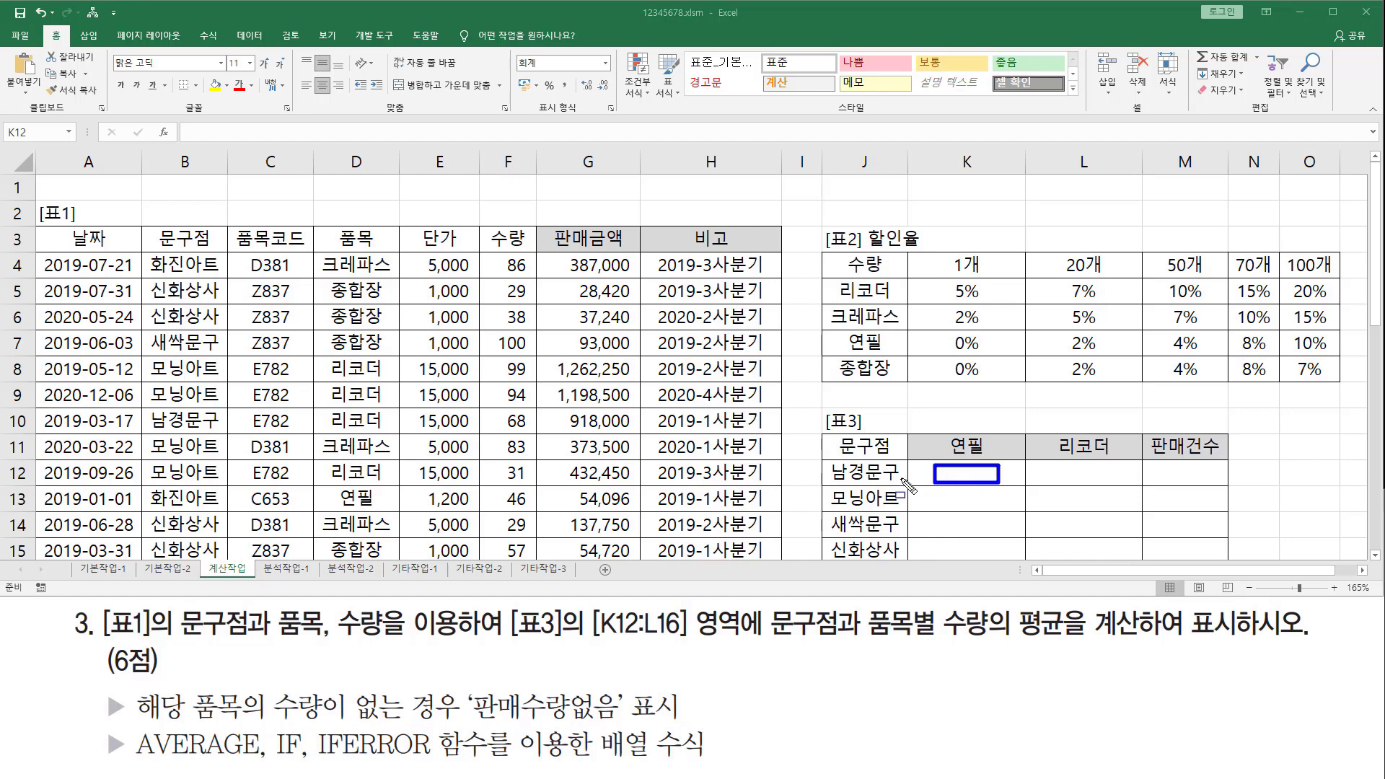
left_click_drag(823, 483, 910, 468)
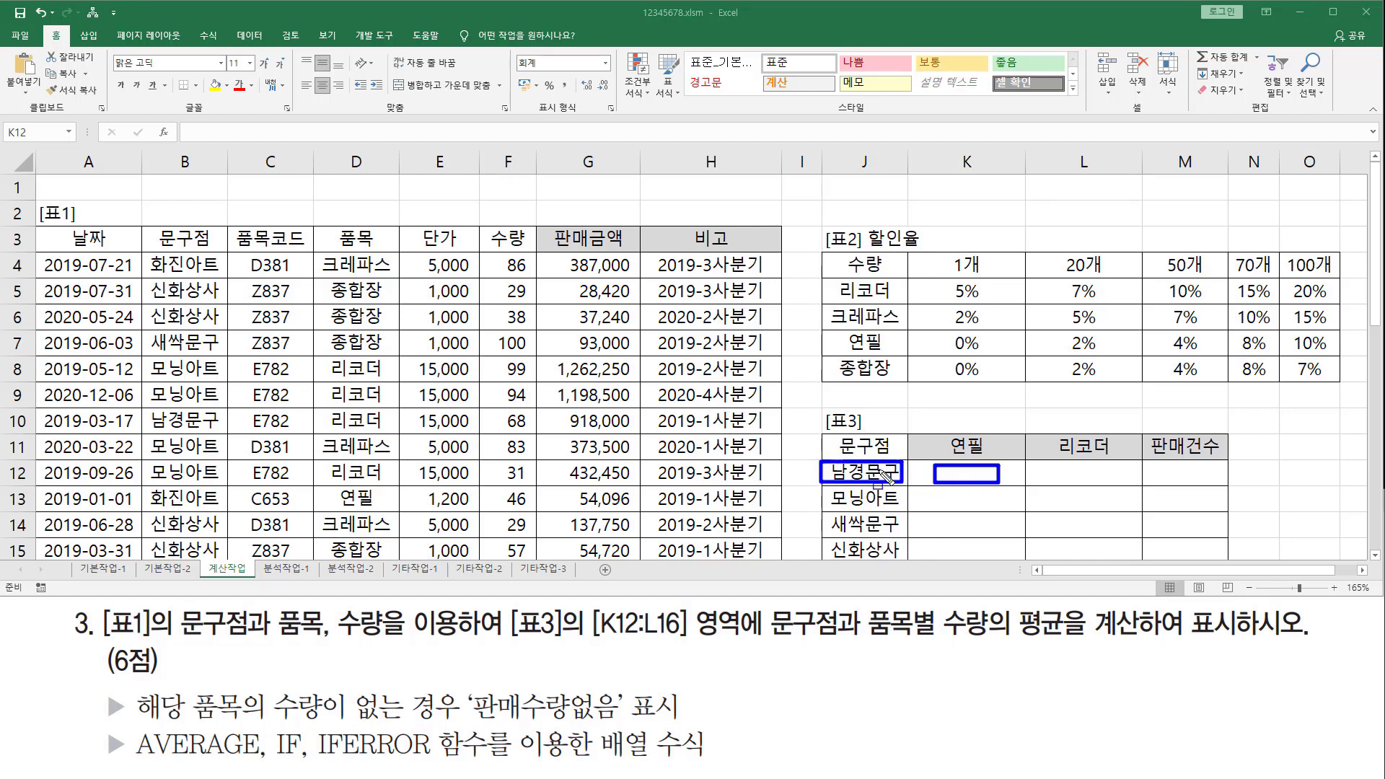
mouse_move(945, 459)
left_mouse_down()
mouse_move(954, 435)
mouse_move(987, 458)
left_mouse_up()
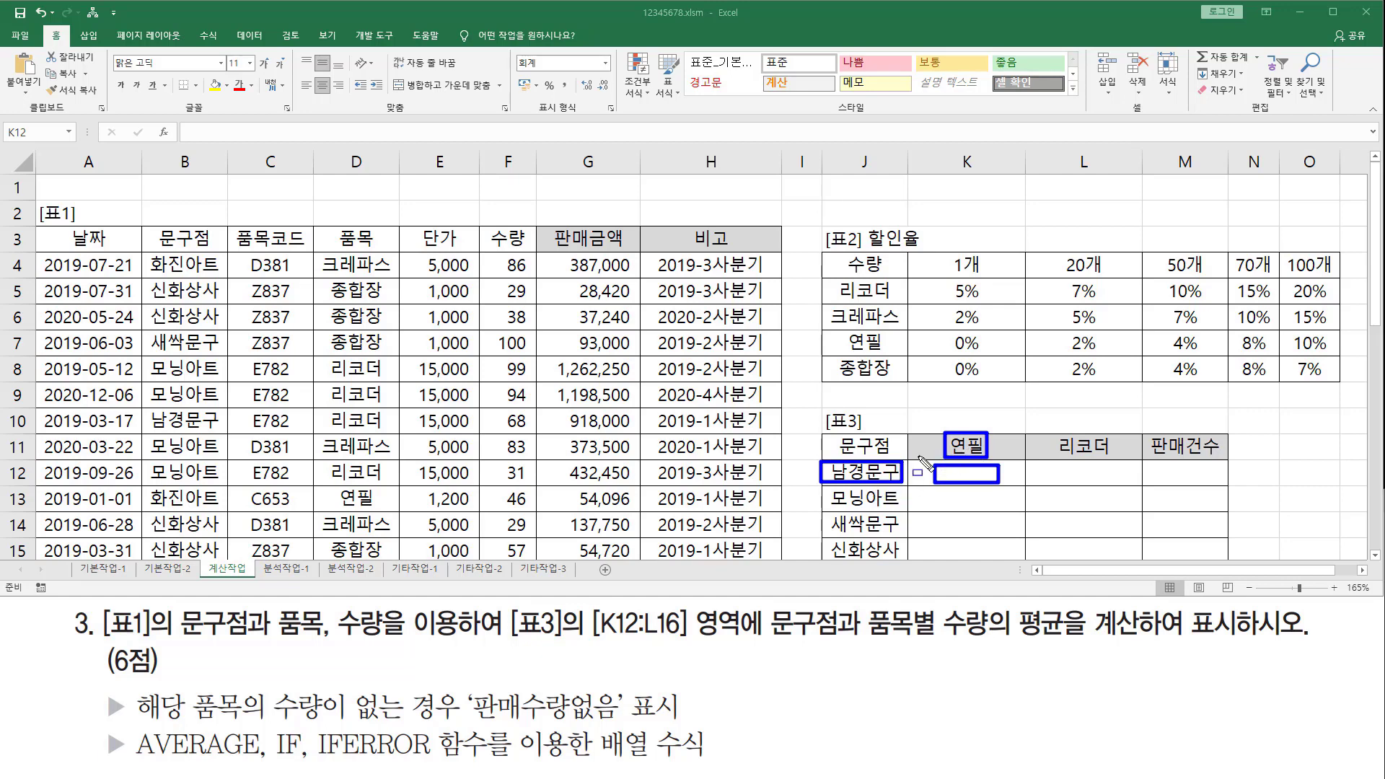
key("Escape")
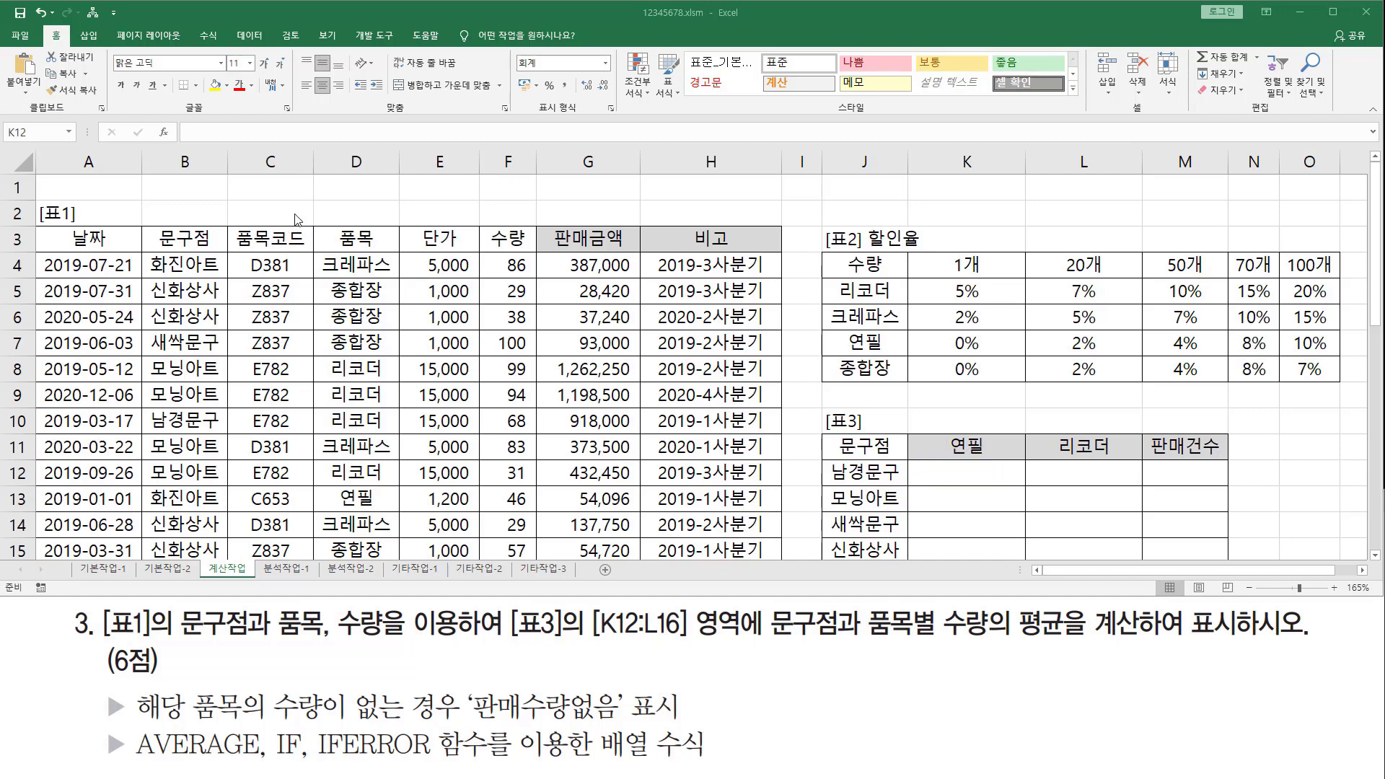
Enter the formula outline average( if( (조건1)*(조건2), 계산범위 ) ) as a text note in cell B1.
left_click(237, 192)
left_click(191, 191)
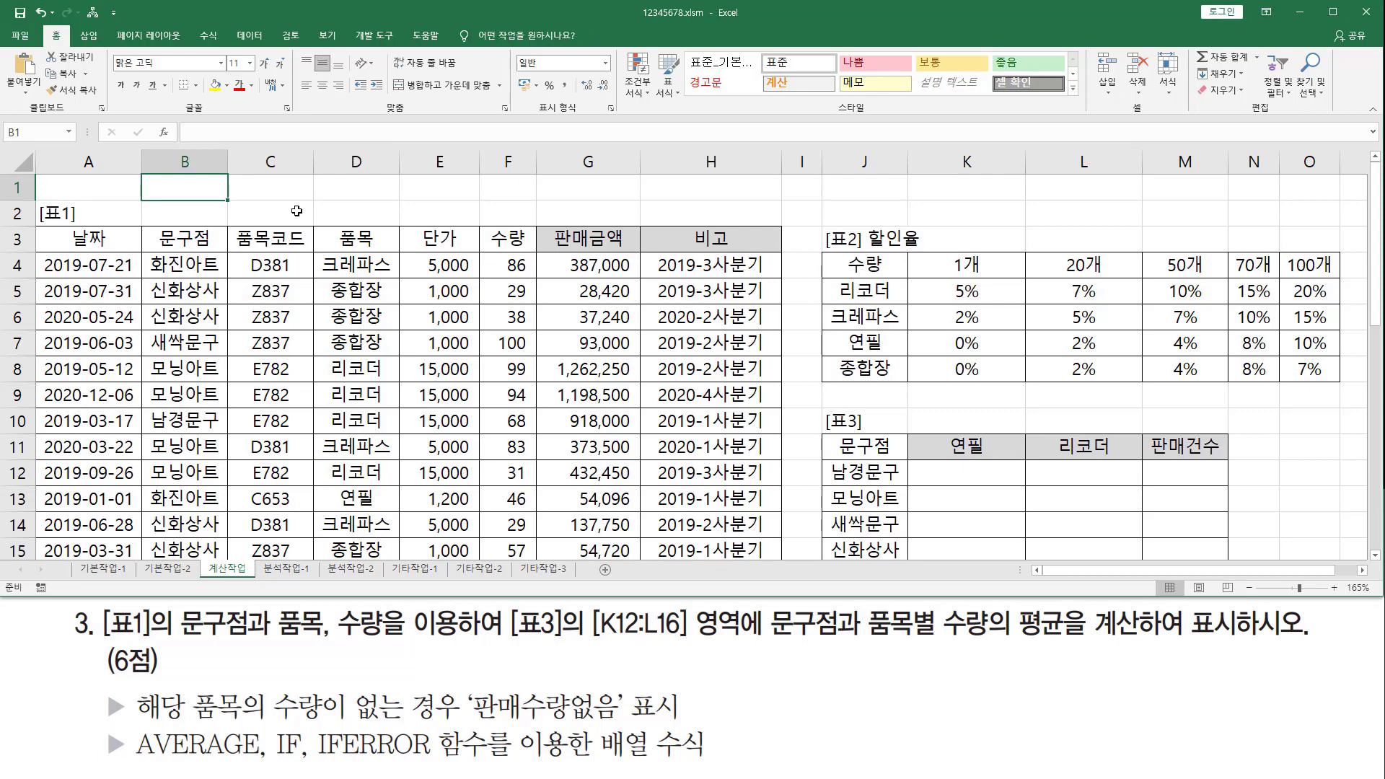
type("ㅁ")
key("BackSpace")
type("average")
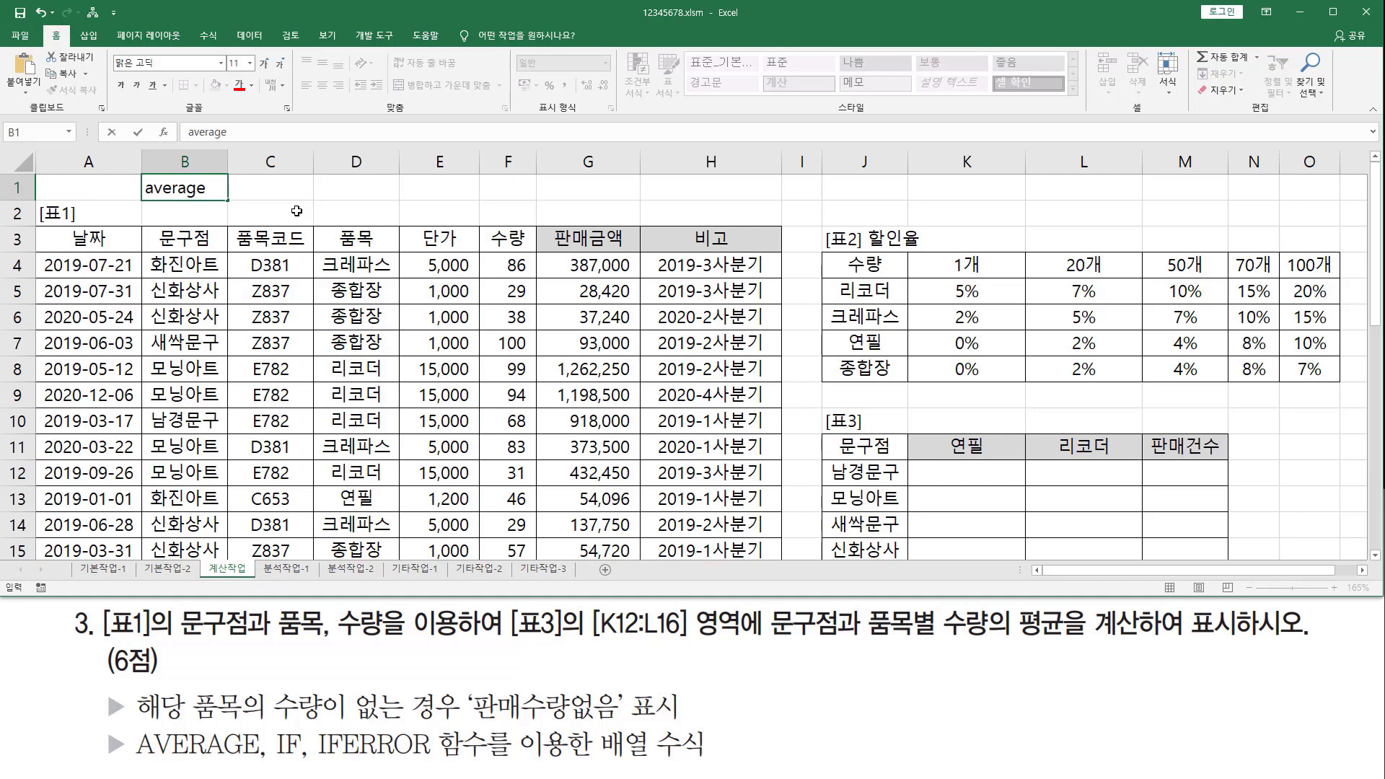
type("(  if(  (조건1")
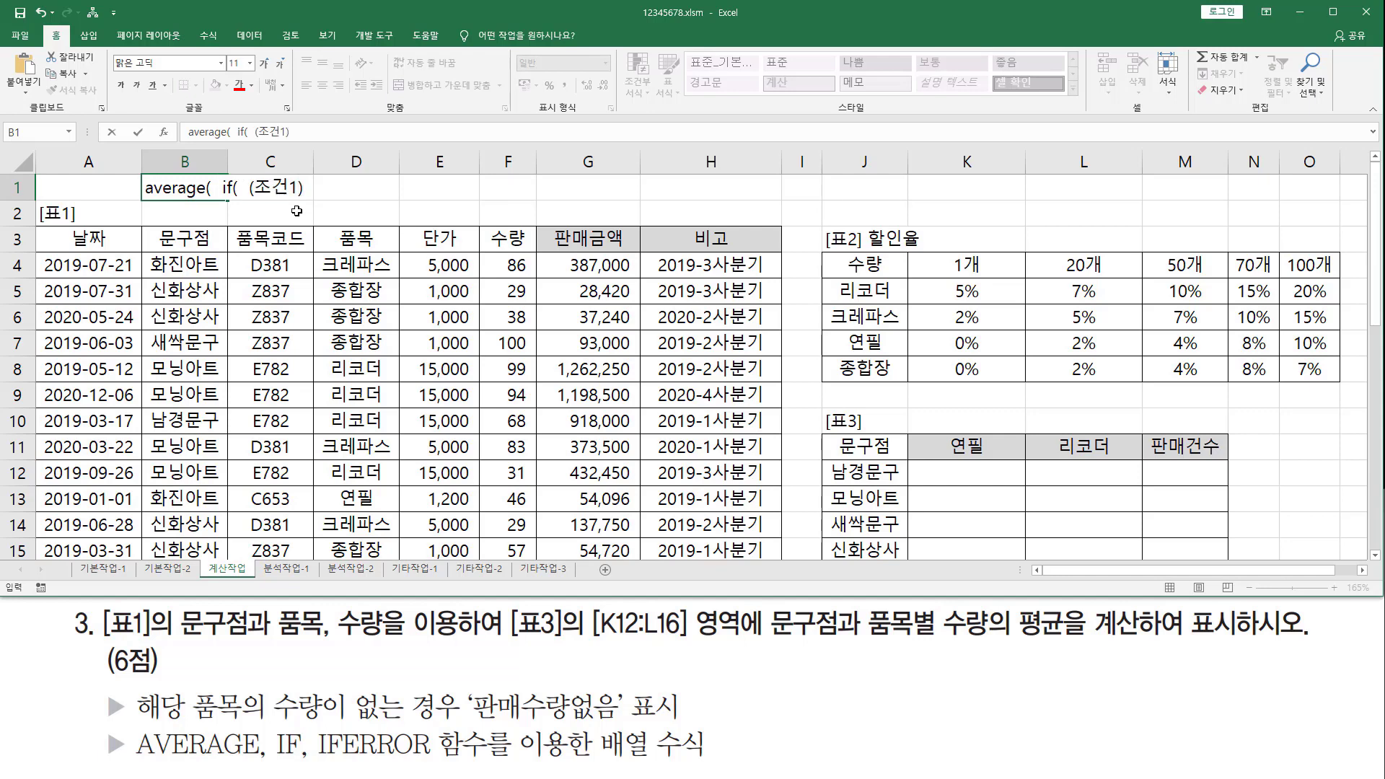
type(")*(조건23")
type("계")
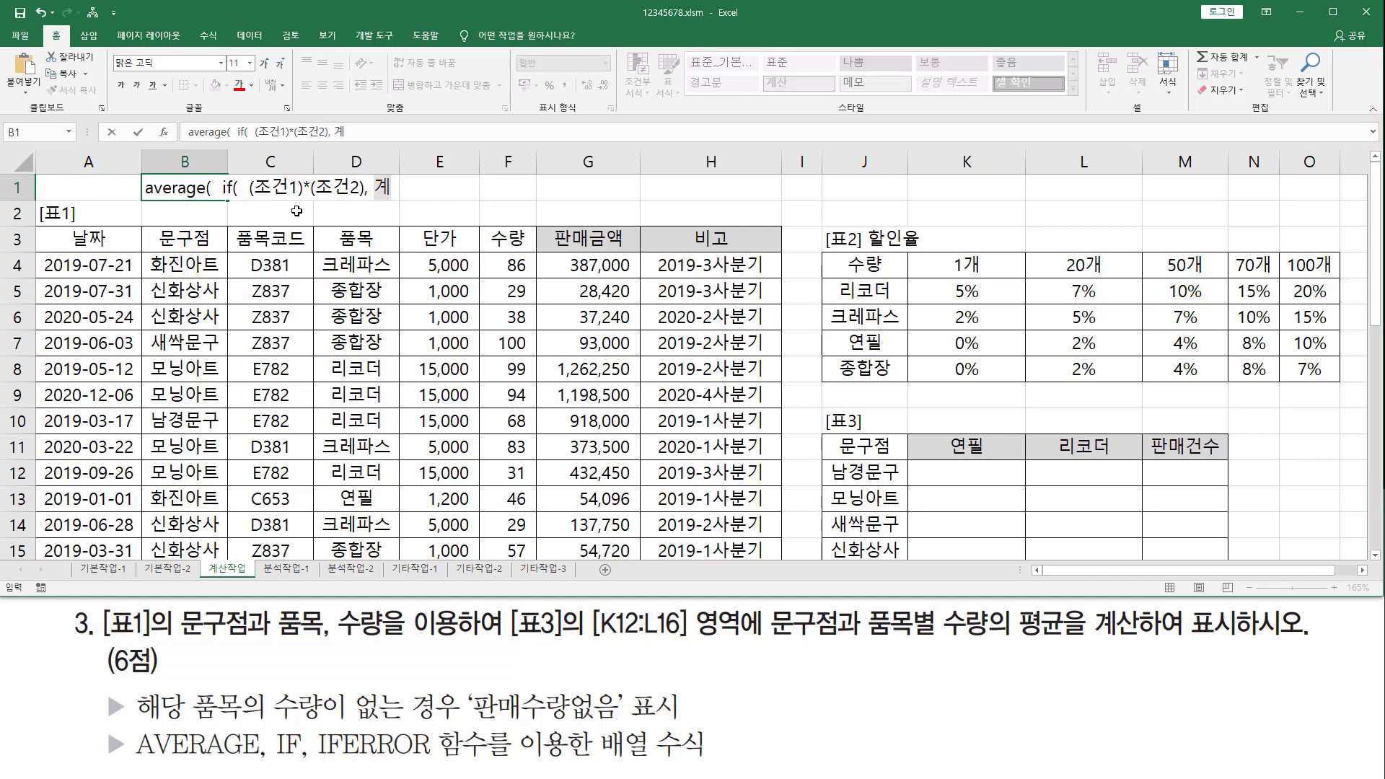
type("산범위")
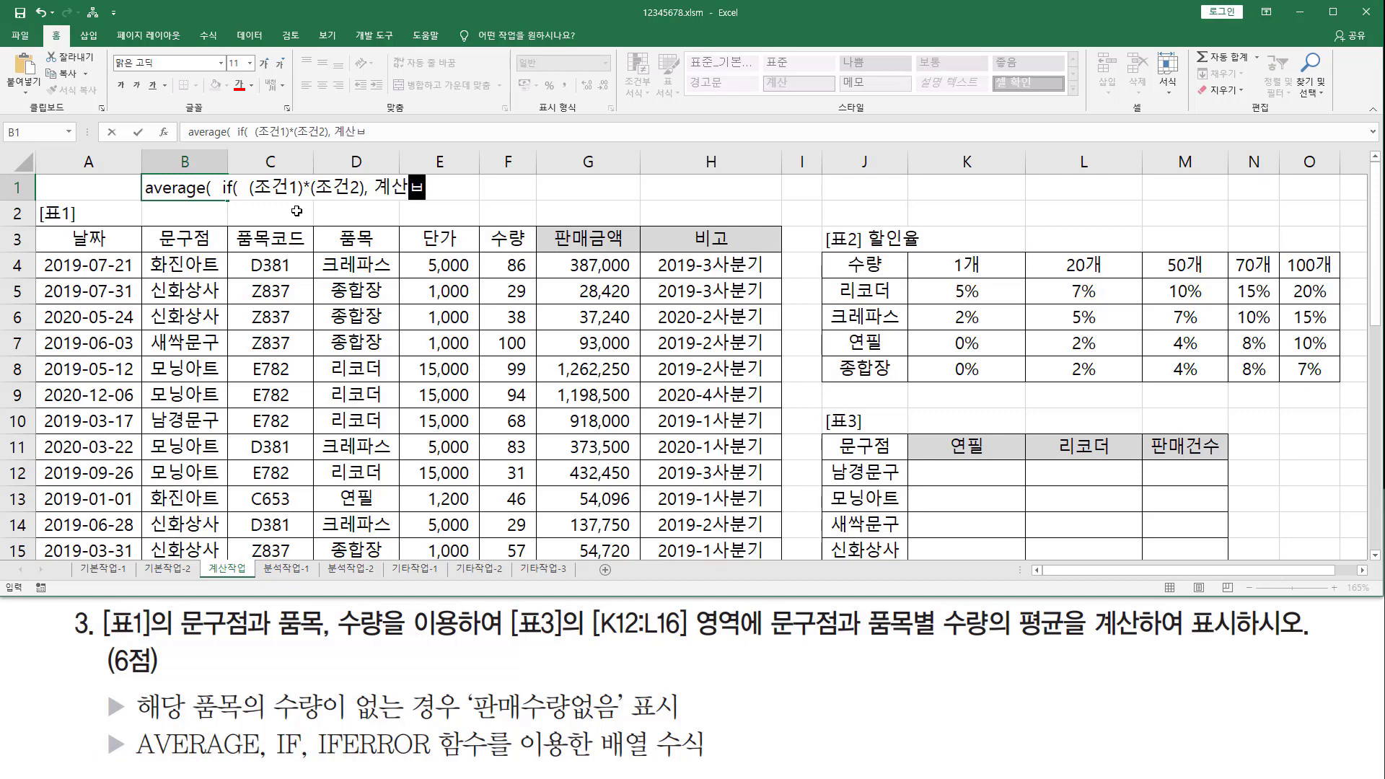
type(")")
key("Return")
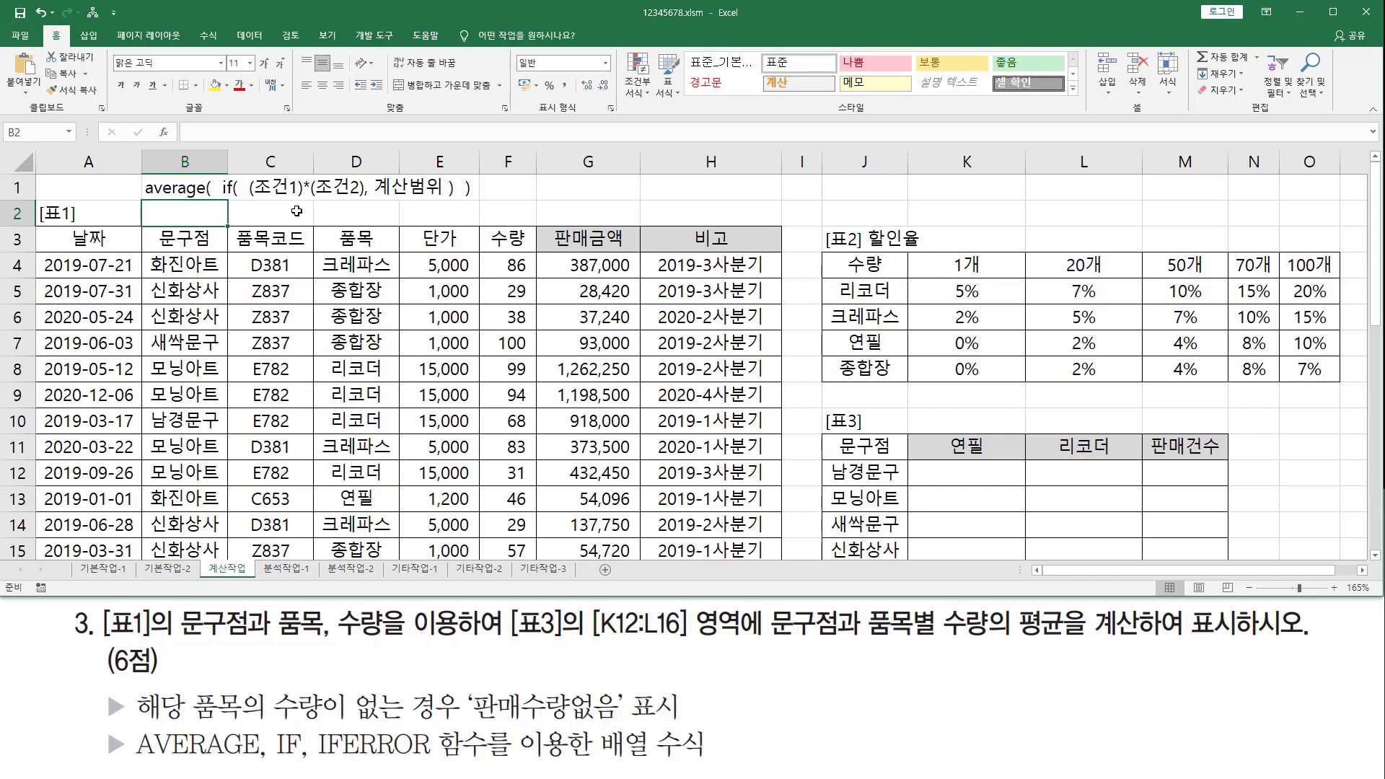
Start a formula in cell K12 with an IF function nested inside AVERAGE.
left_click(944, 473)
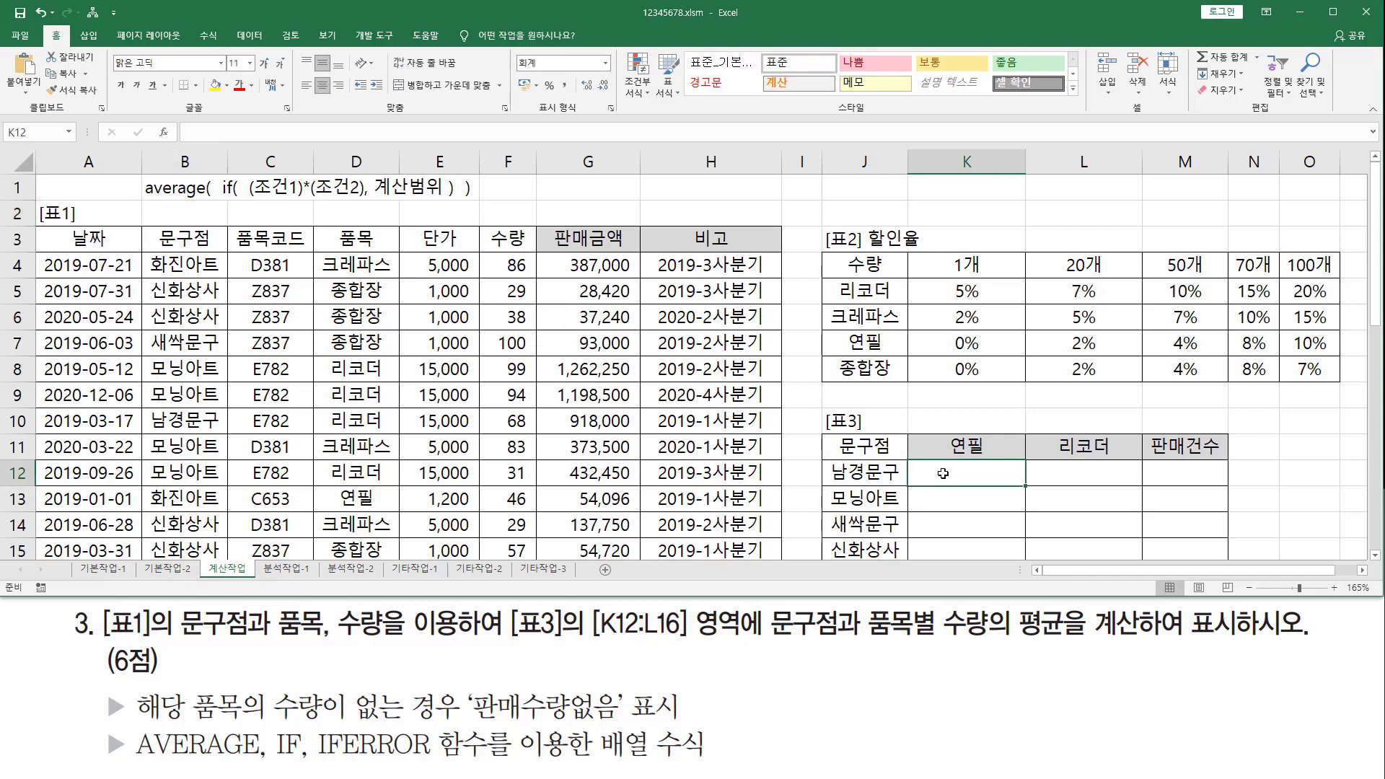
type("=")
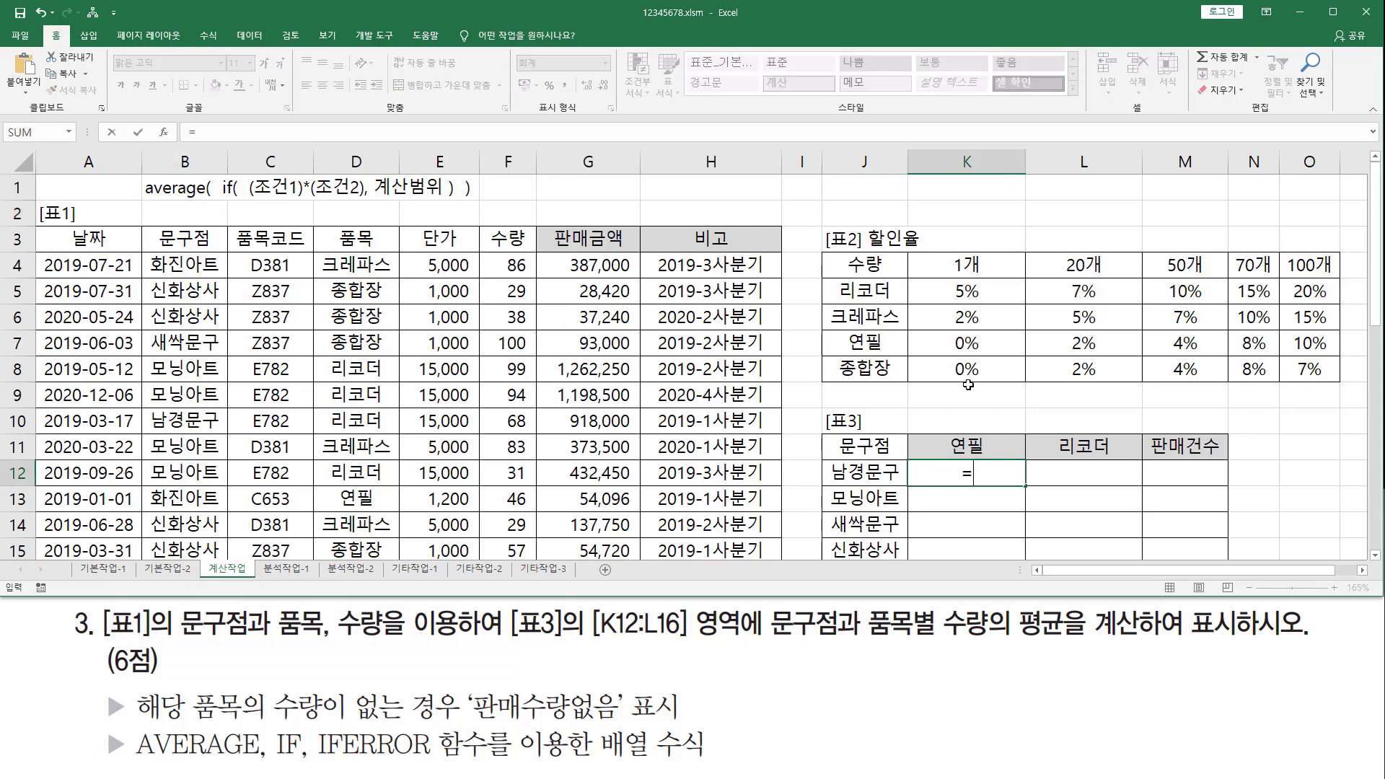
type("aver")
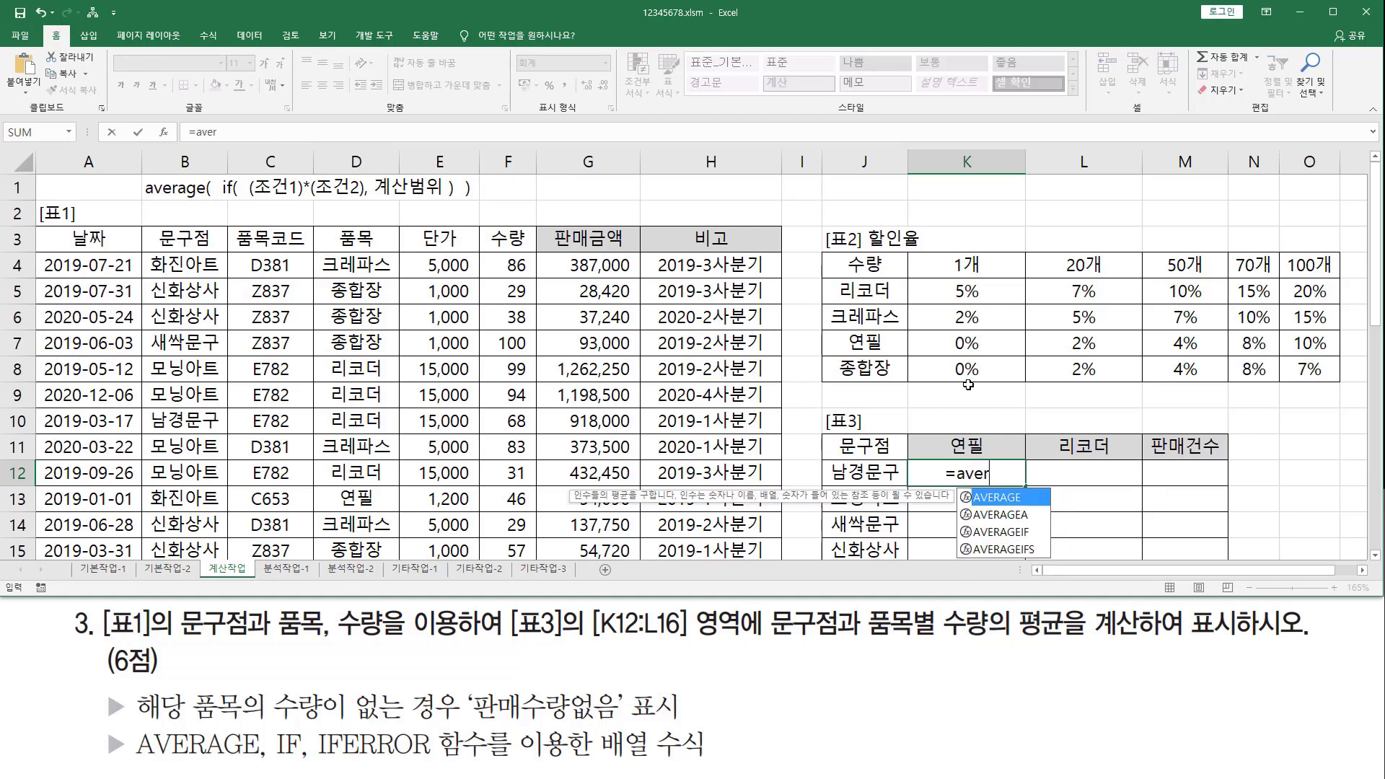
key("Tab")
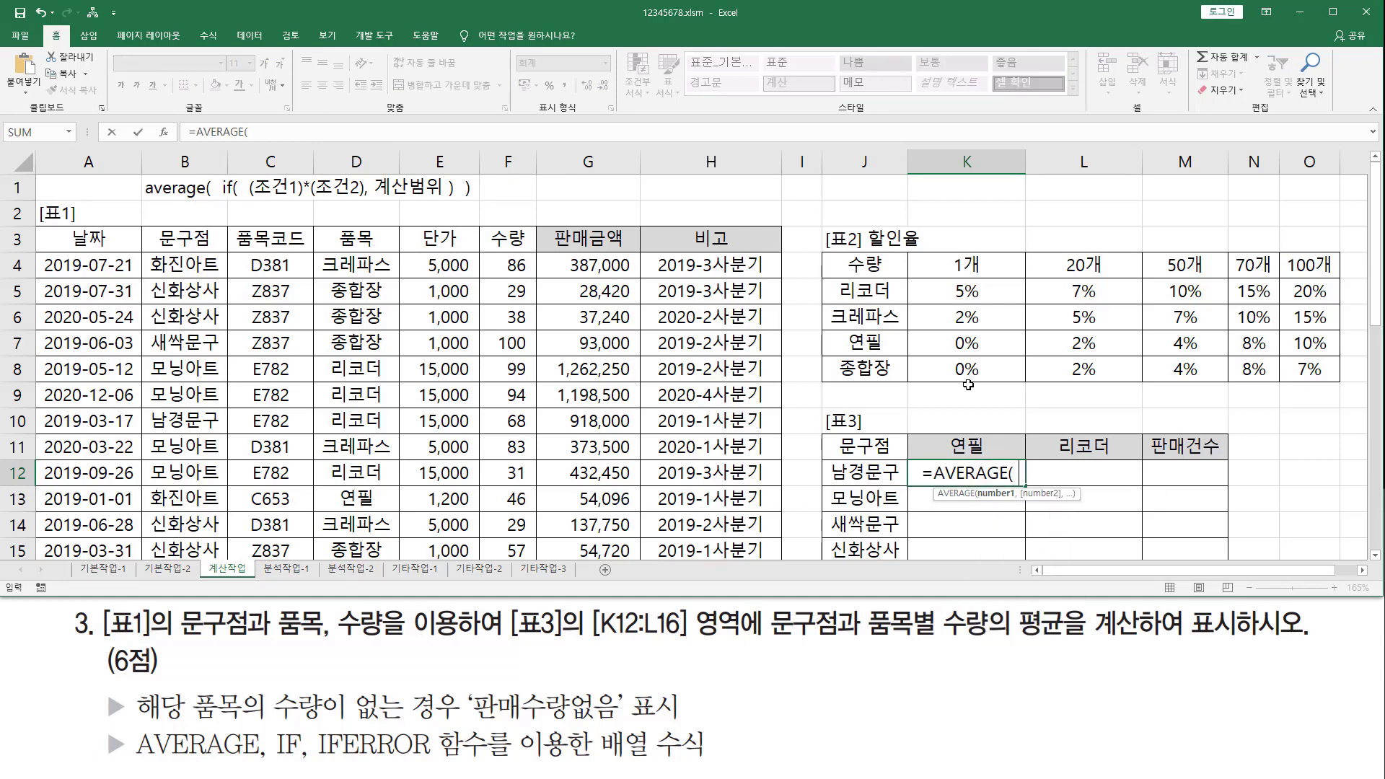
type("if(")
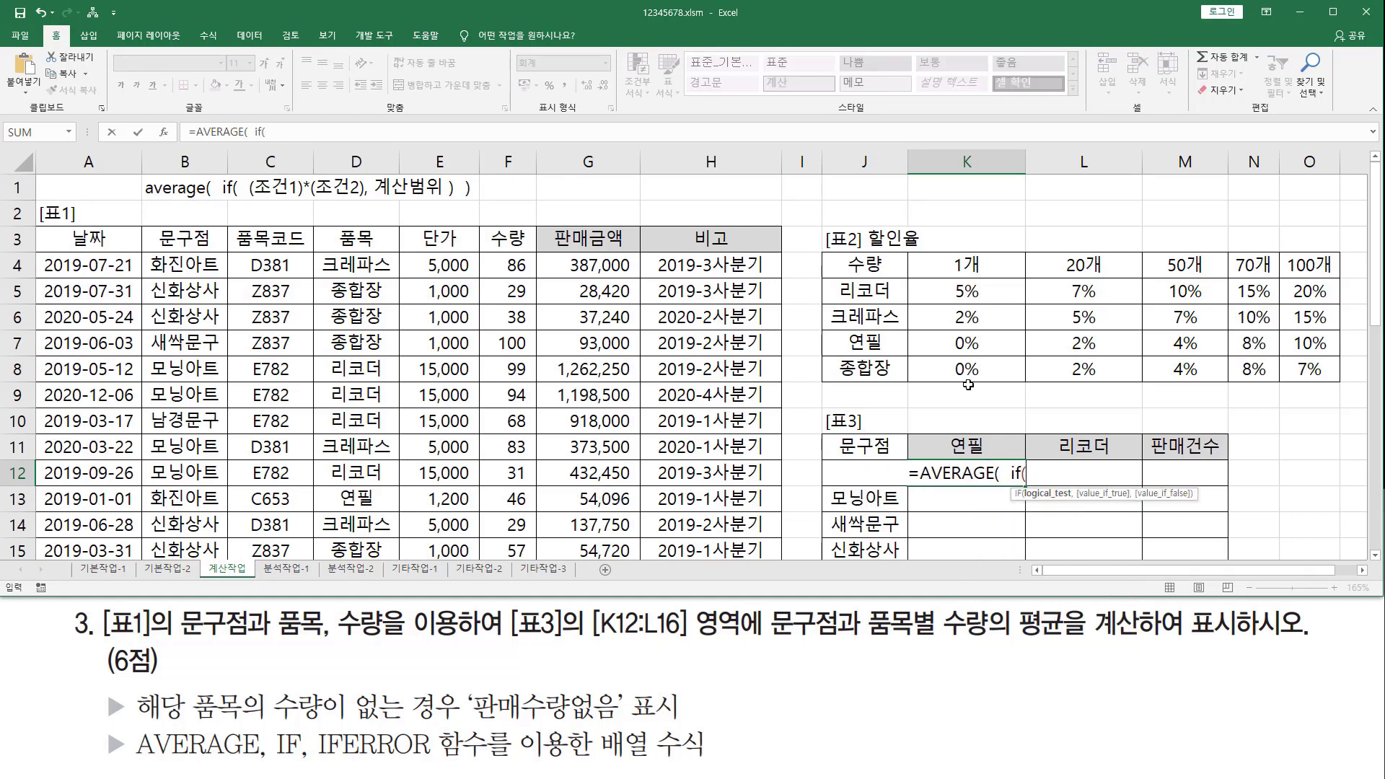
Add the 문구점 condition (B4:B33=J12) as the first part of the IF test in K12.
type("  (")
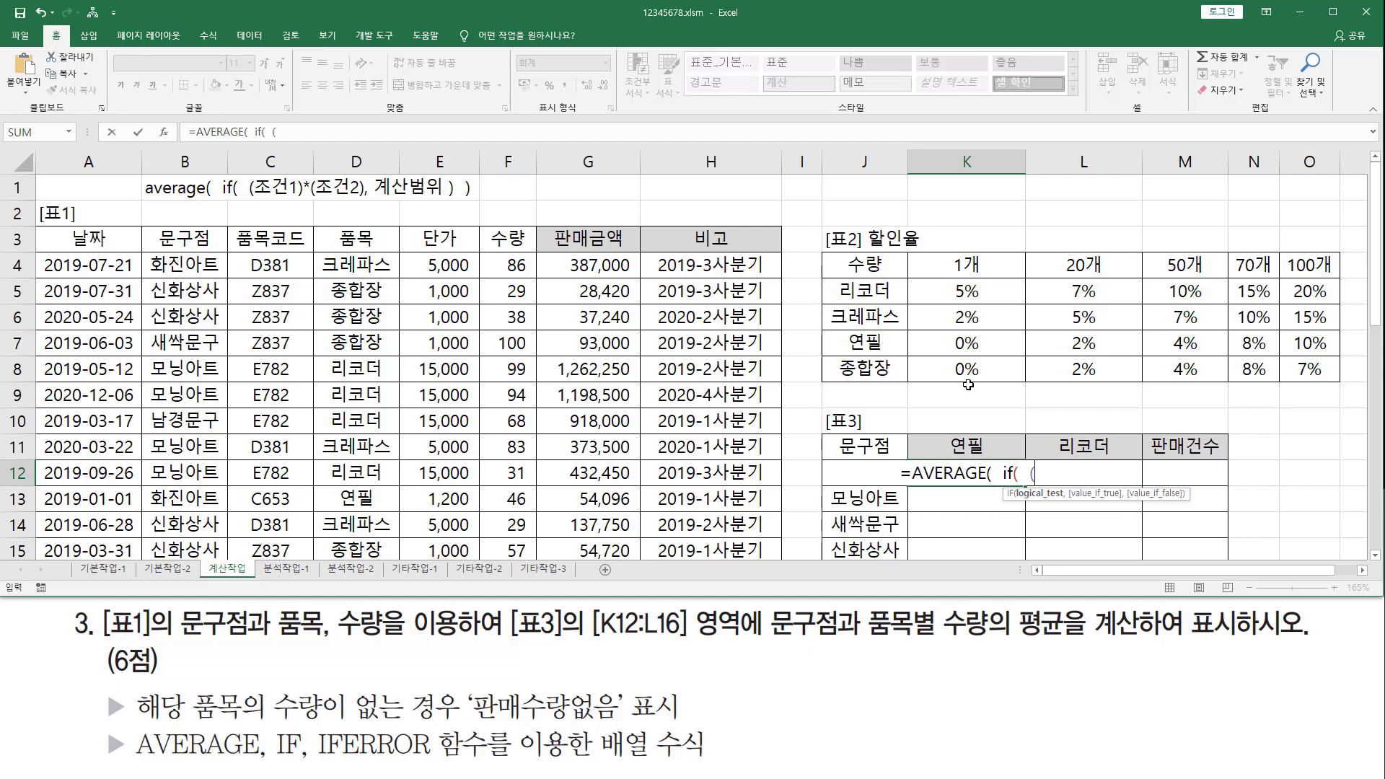
left_click(189, 264)
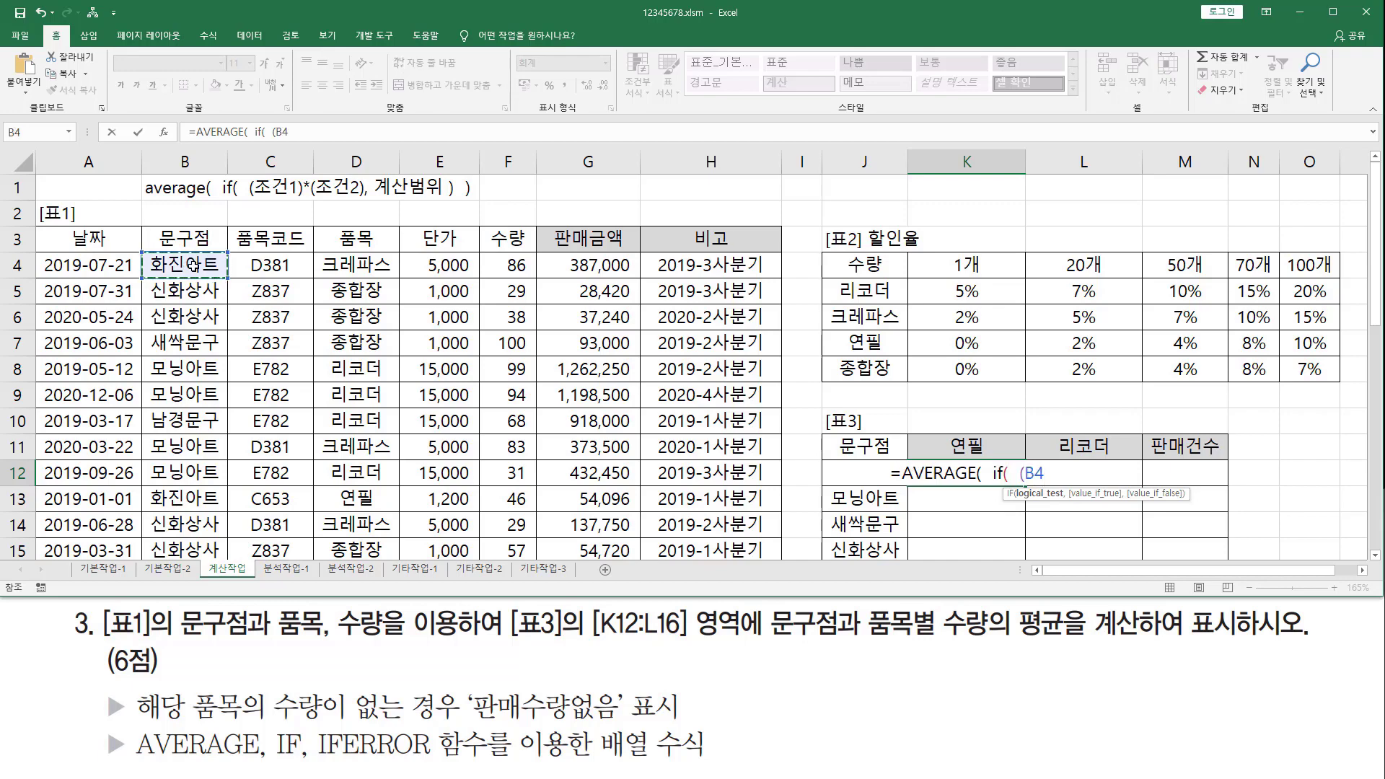
left_click_drag(193, 264, 199, 528)
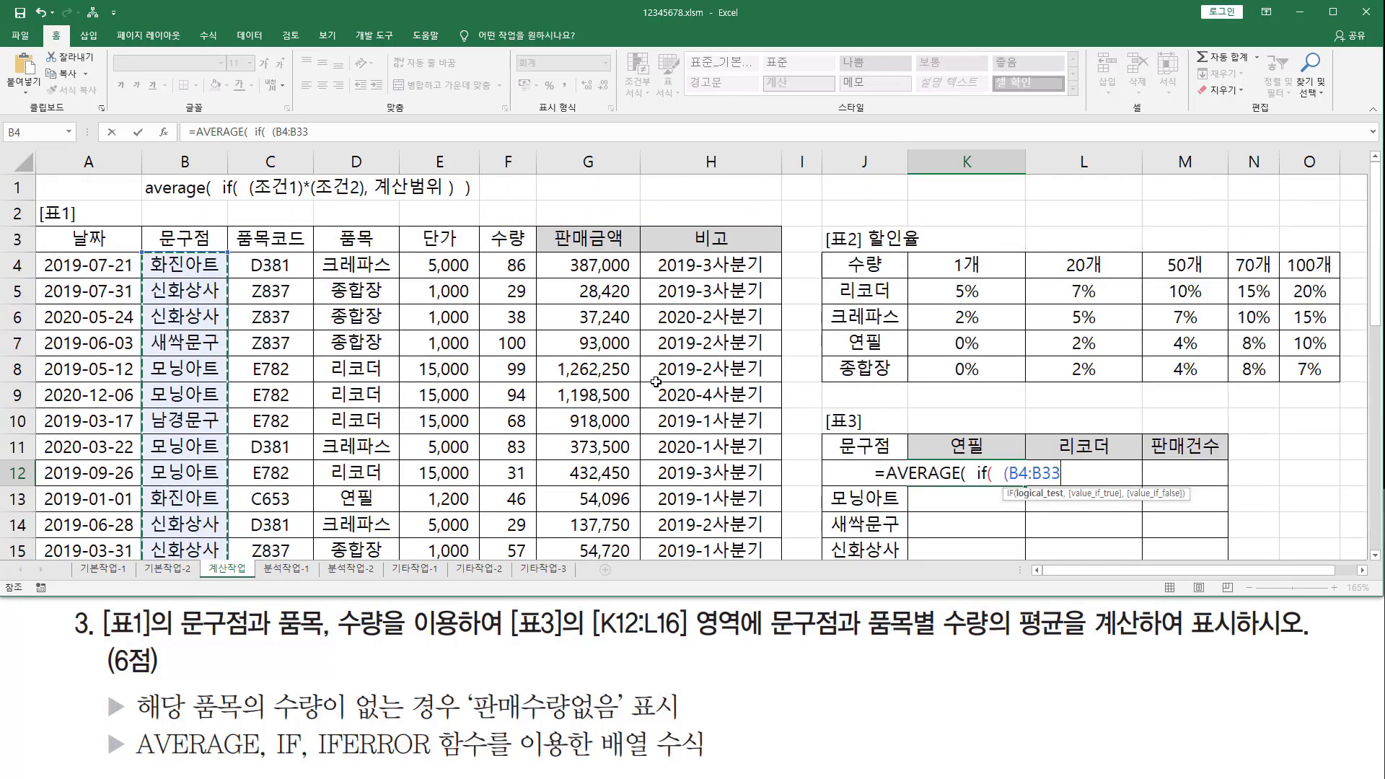
type("=")
left_click(828, 475)
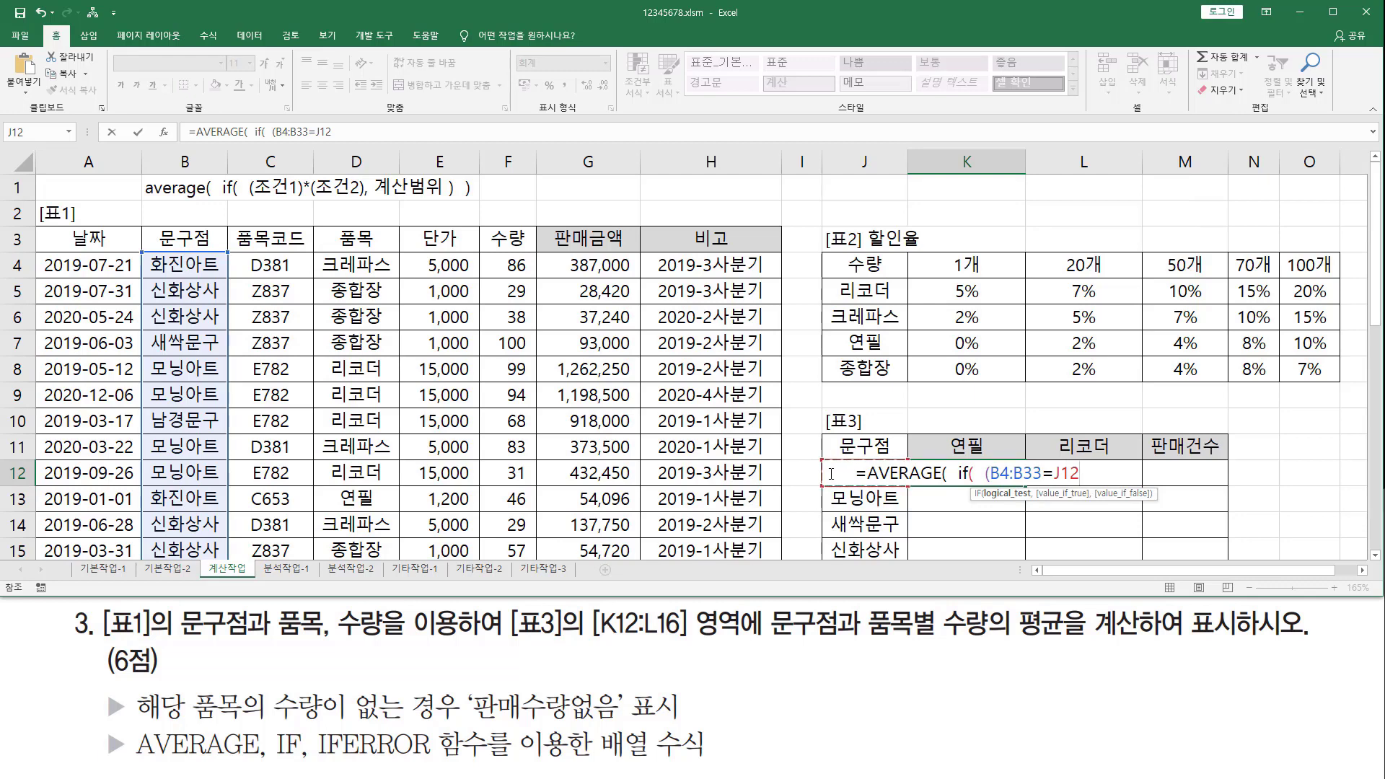
type(")")
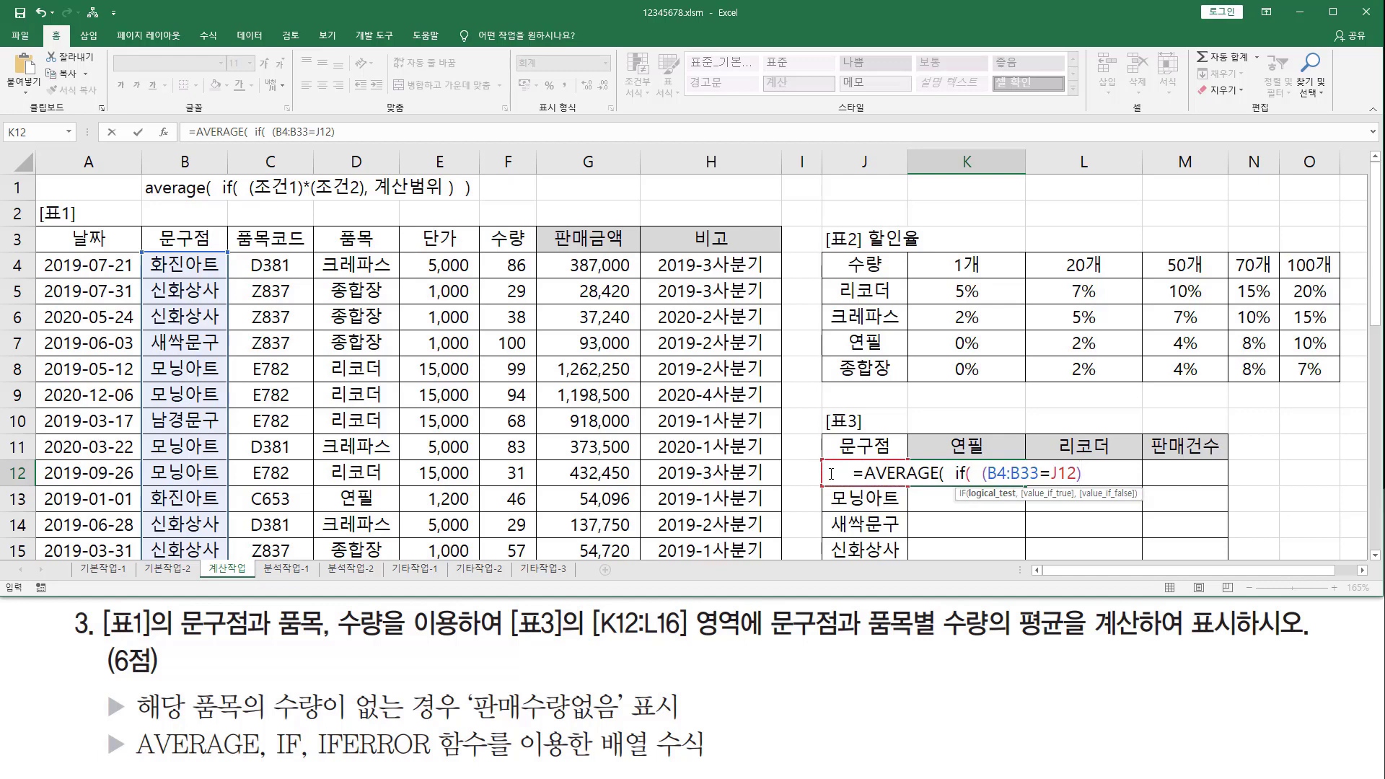
Multiply the 문구점 condition by a second bracketed condition that begins with the 품목 range, (D4:D33=.
type(" *")
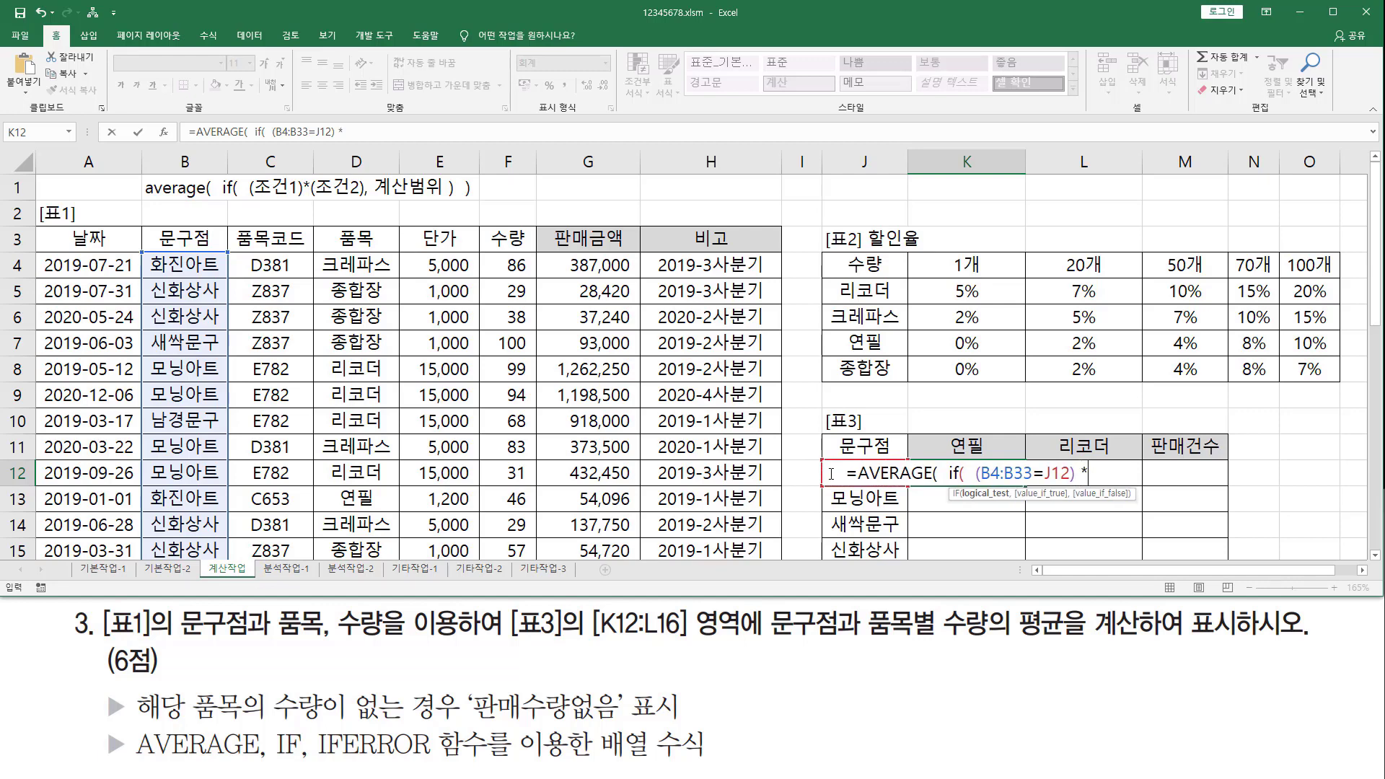
type(" (")
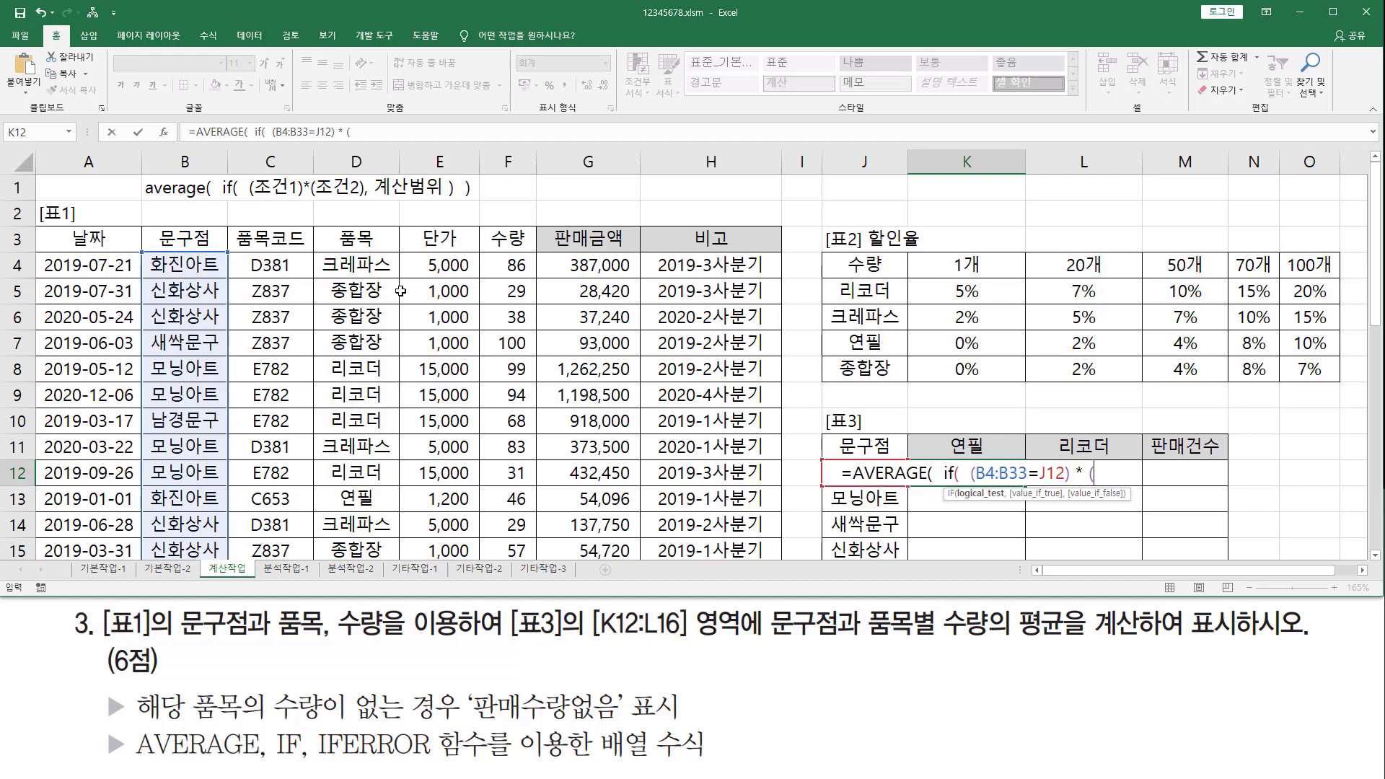
left_click_drag(370, 265, 374, 495)
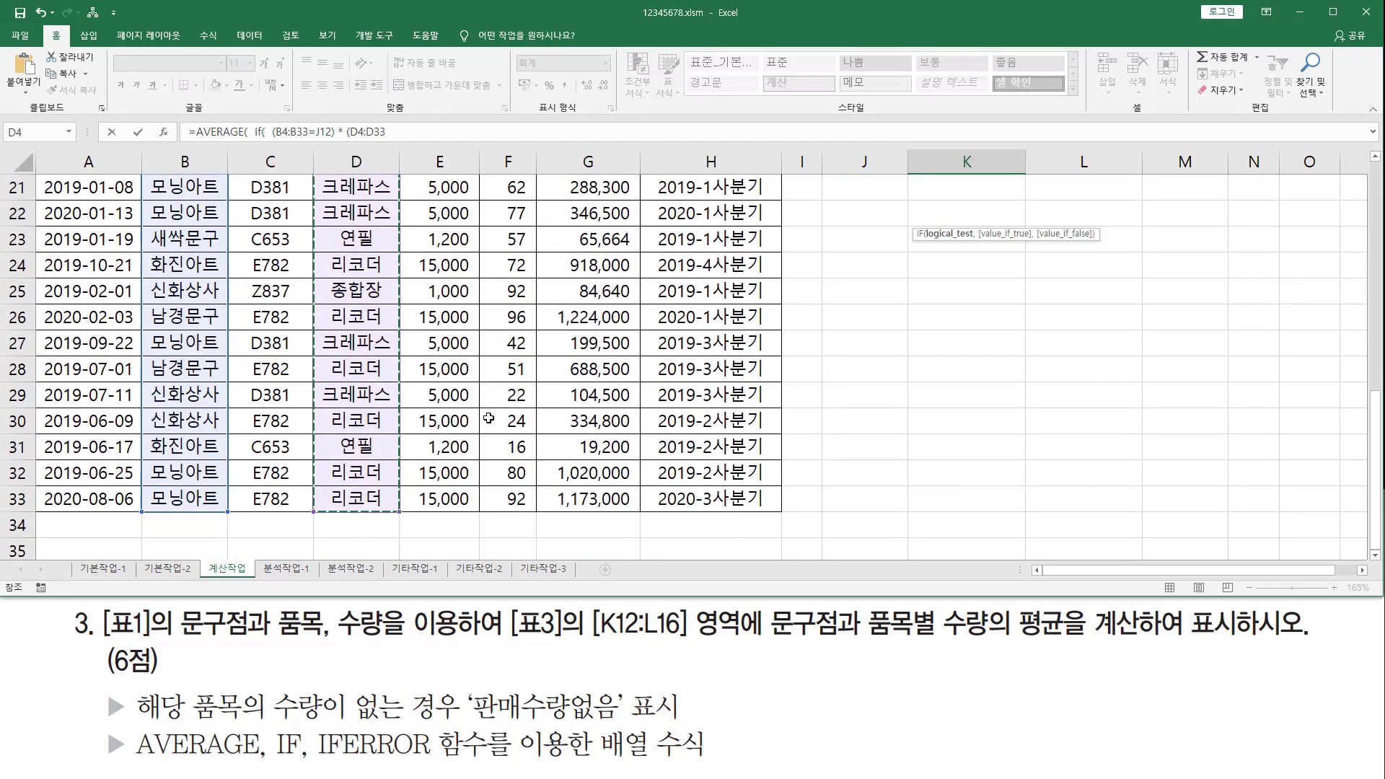
type("=")
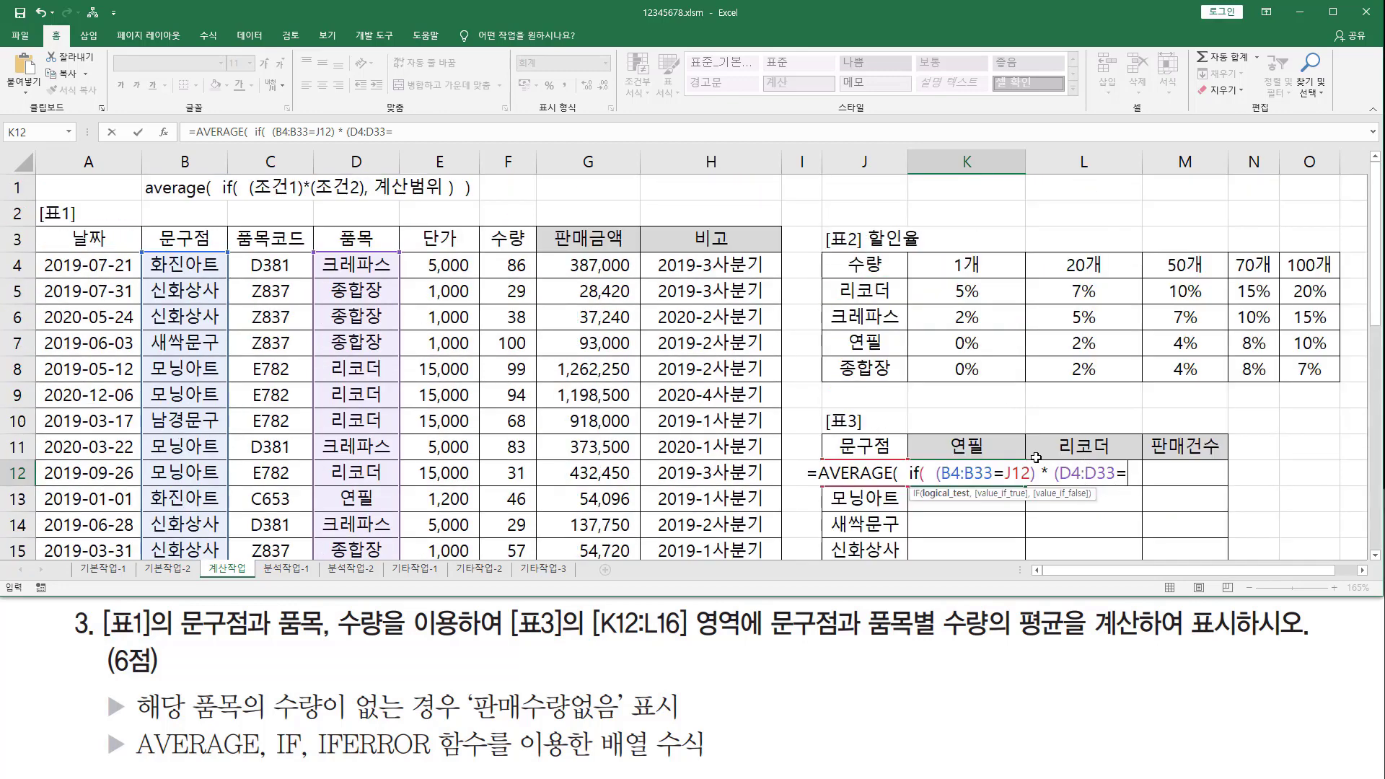
Complete the K12 formula with K11 as the second condition's criterion and F4:F33 as the averaged range, closing both functions.
left_click(969, 441)
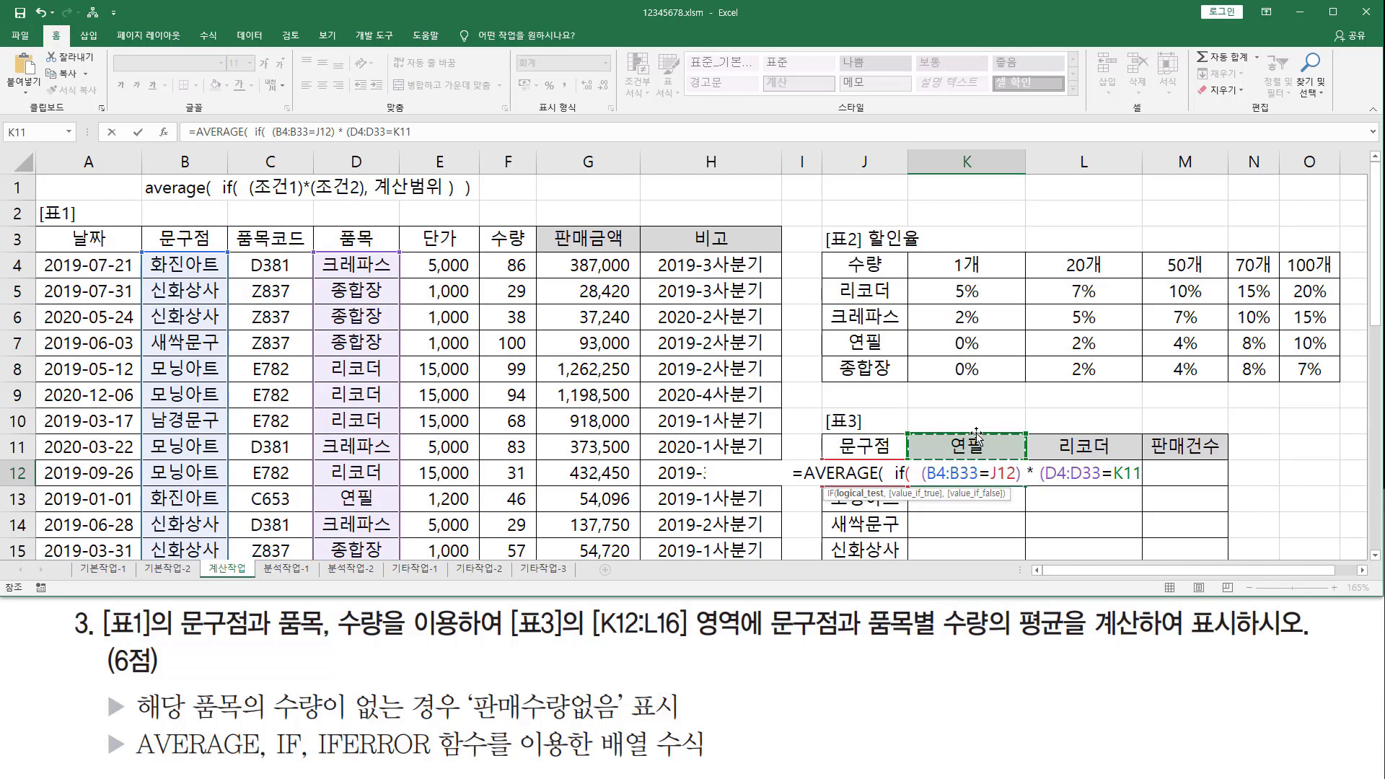
type(")")
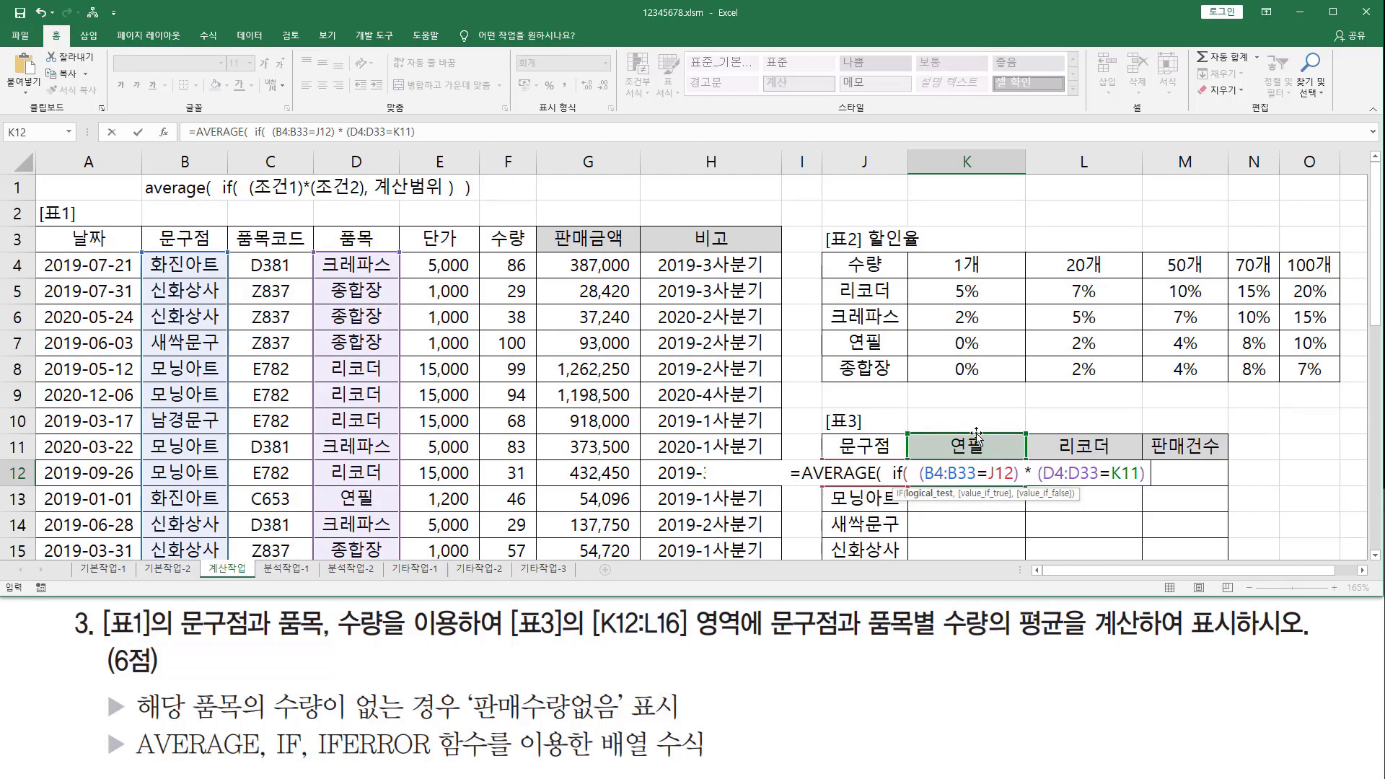
type(" ,")
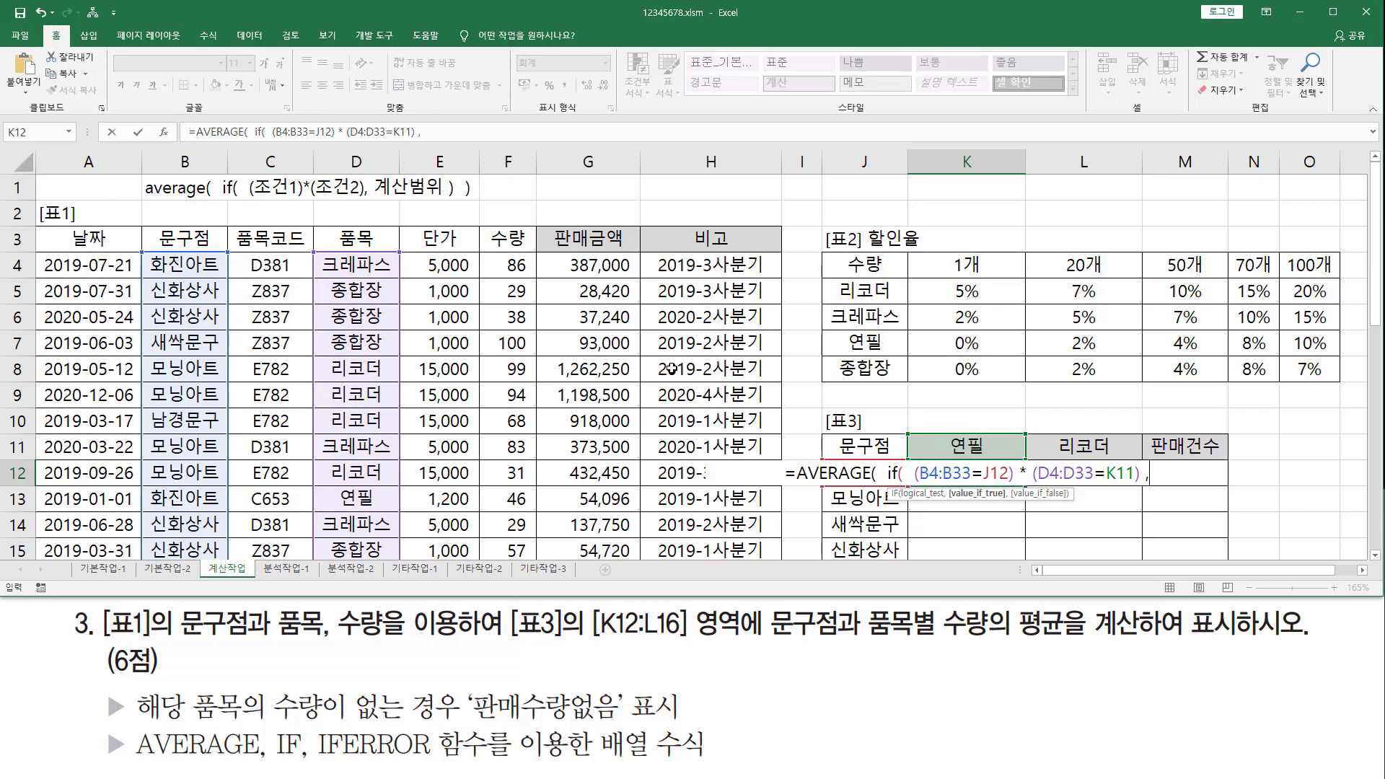
left_click_drag(519, 264, 516, 501)
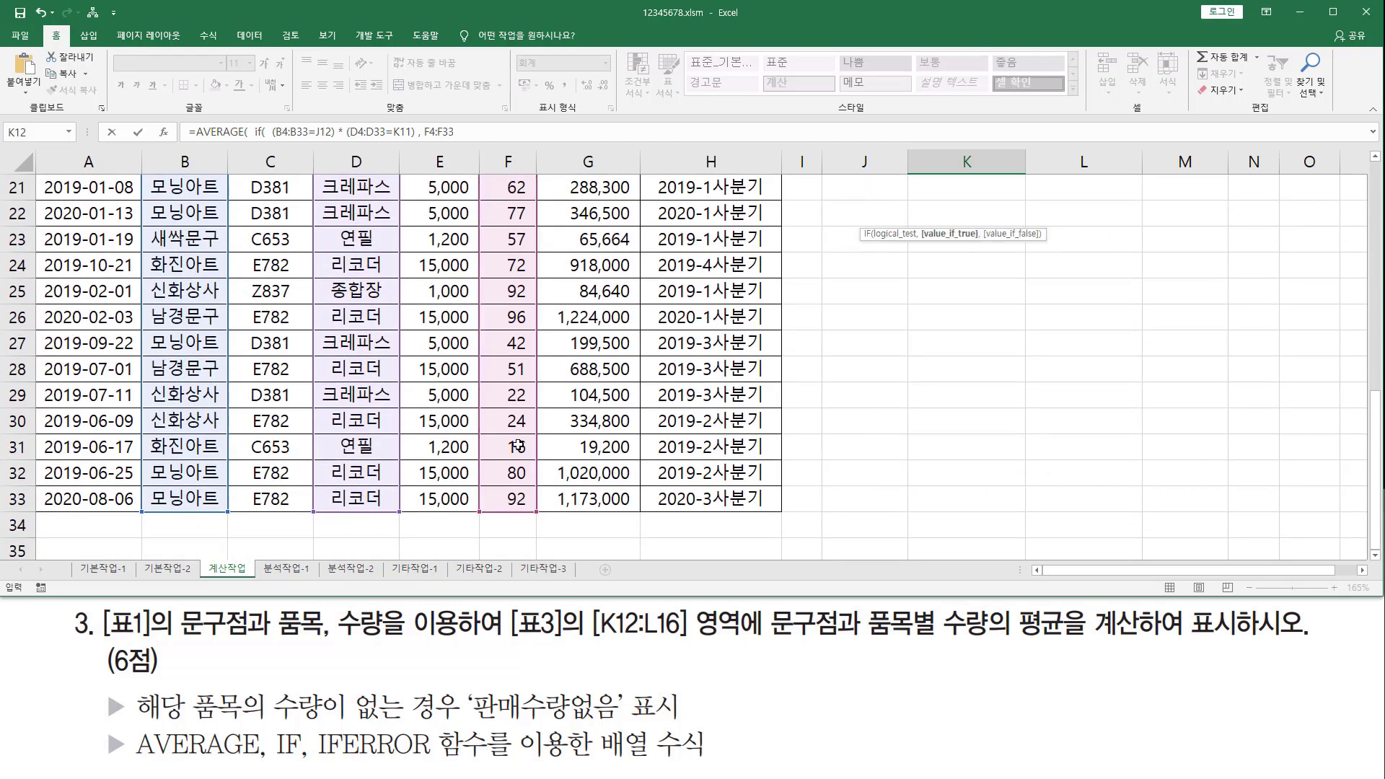
type(")")
scroll(597, 410, "up", 7)
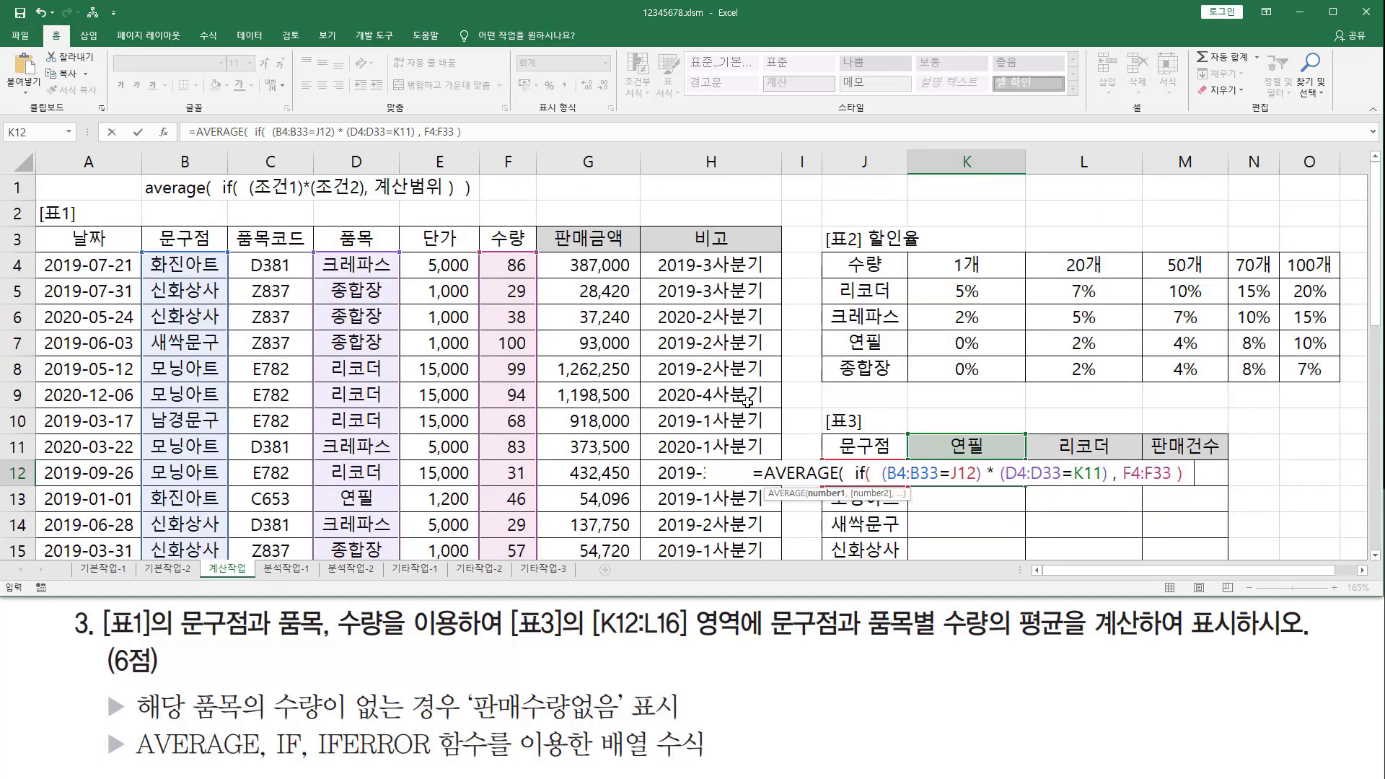
type(")")
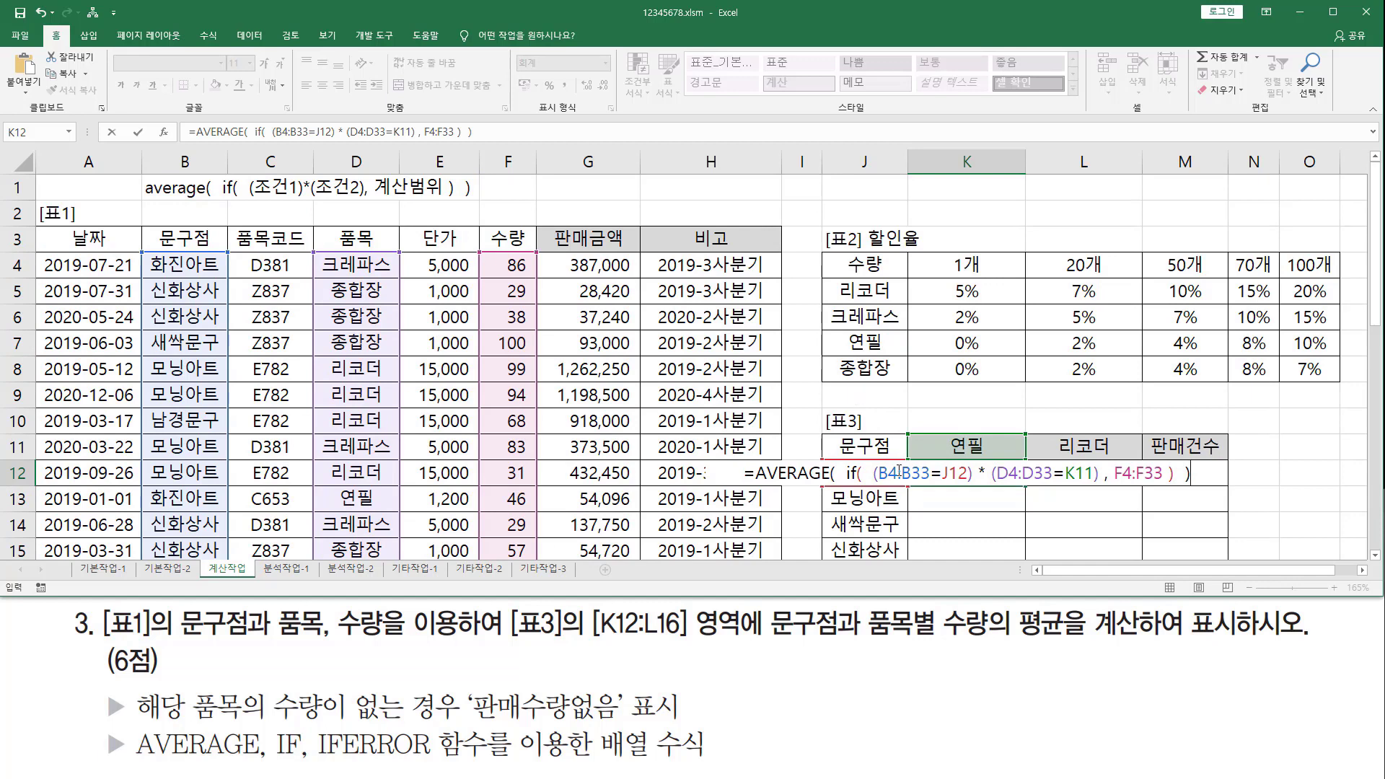
left_click_drag(842, 482, 861, 497)
left_click(1170, 463)
left_click_drag(1170, 465, 1172, 498)
left_click_drag(875, 483, 1098, 484)
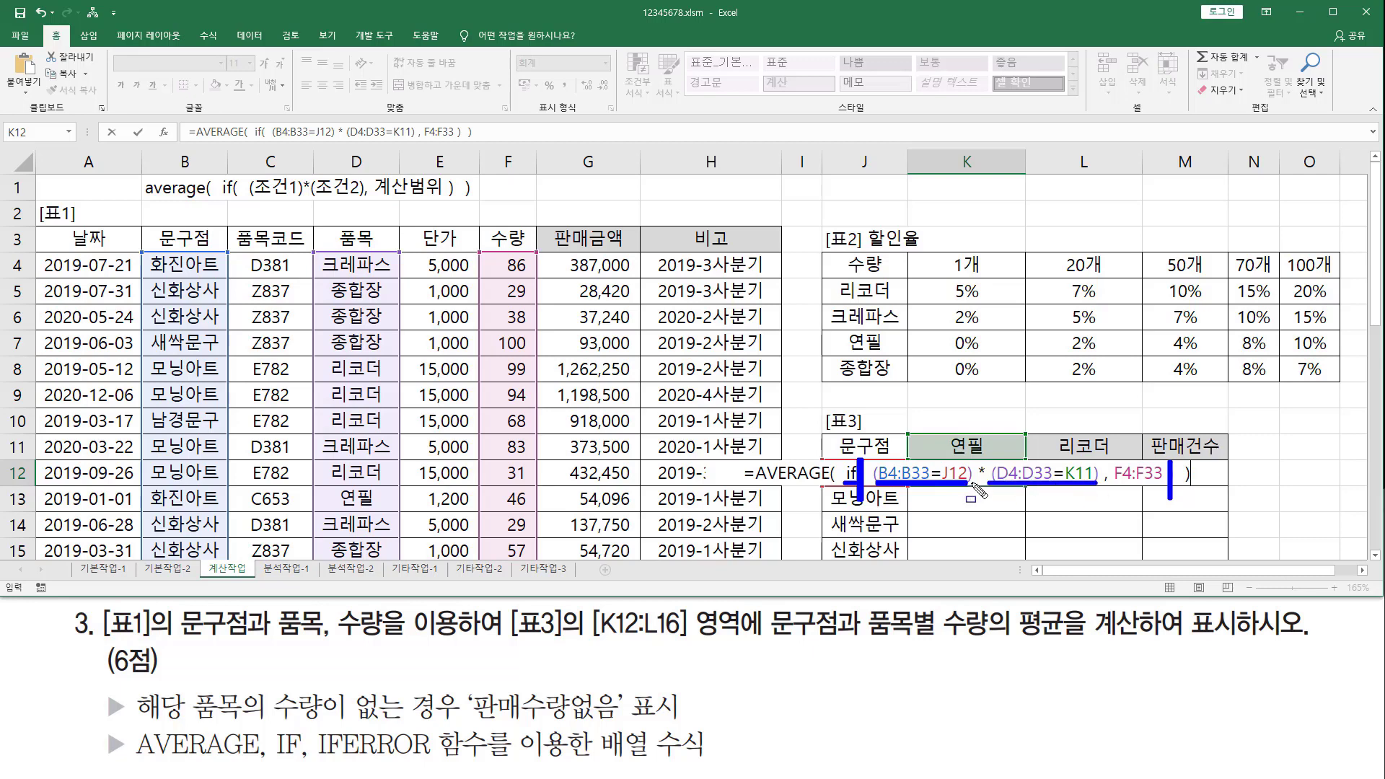
mouse_move(877, 456)
left_mouse_down()
mouse_move(894, 503)
mouse_move(1098, 502)
mouse_move(1166, 483)
left_mouse_up()
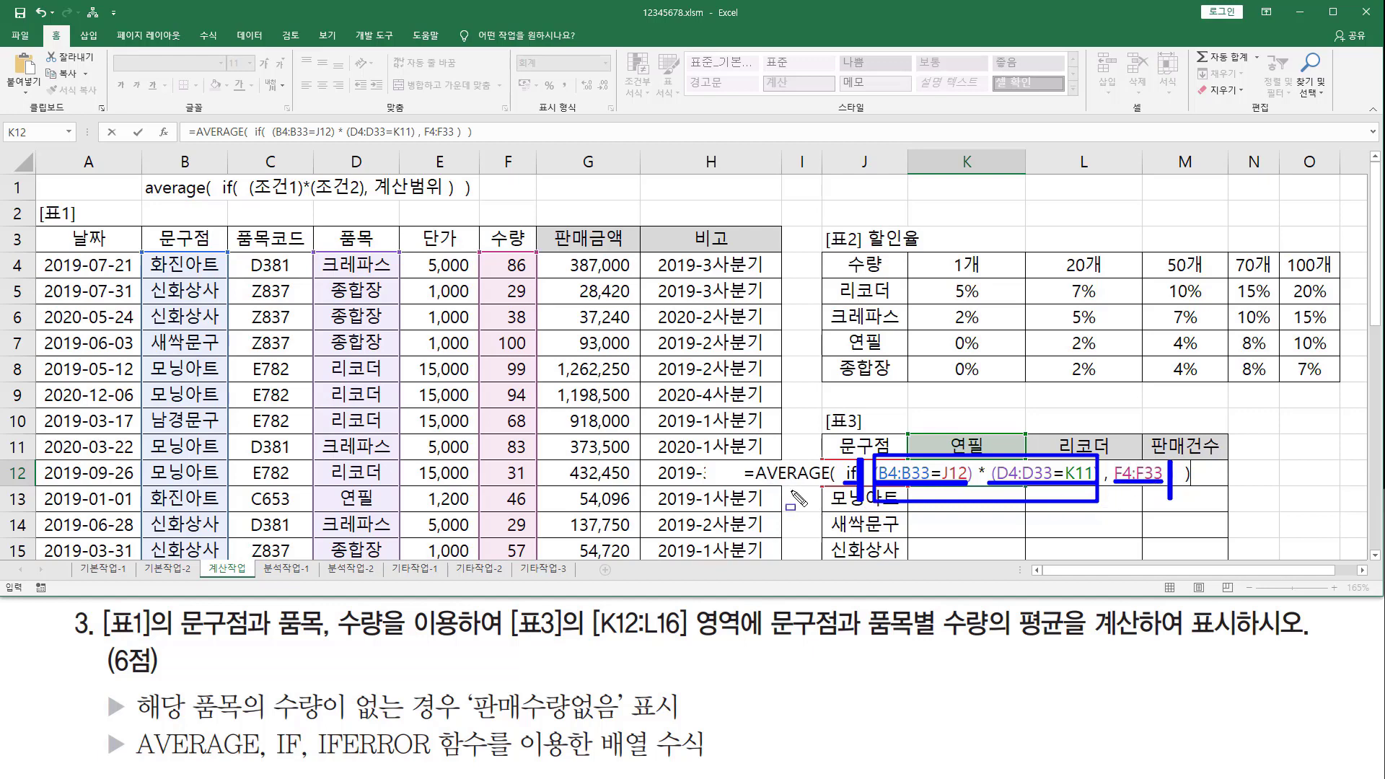
left_click_drag(754, 482, 1183, 508)
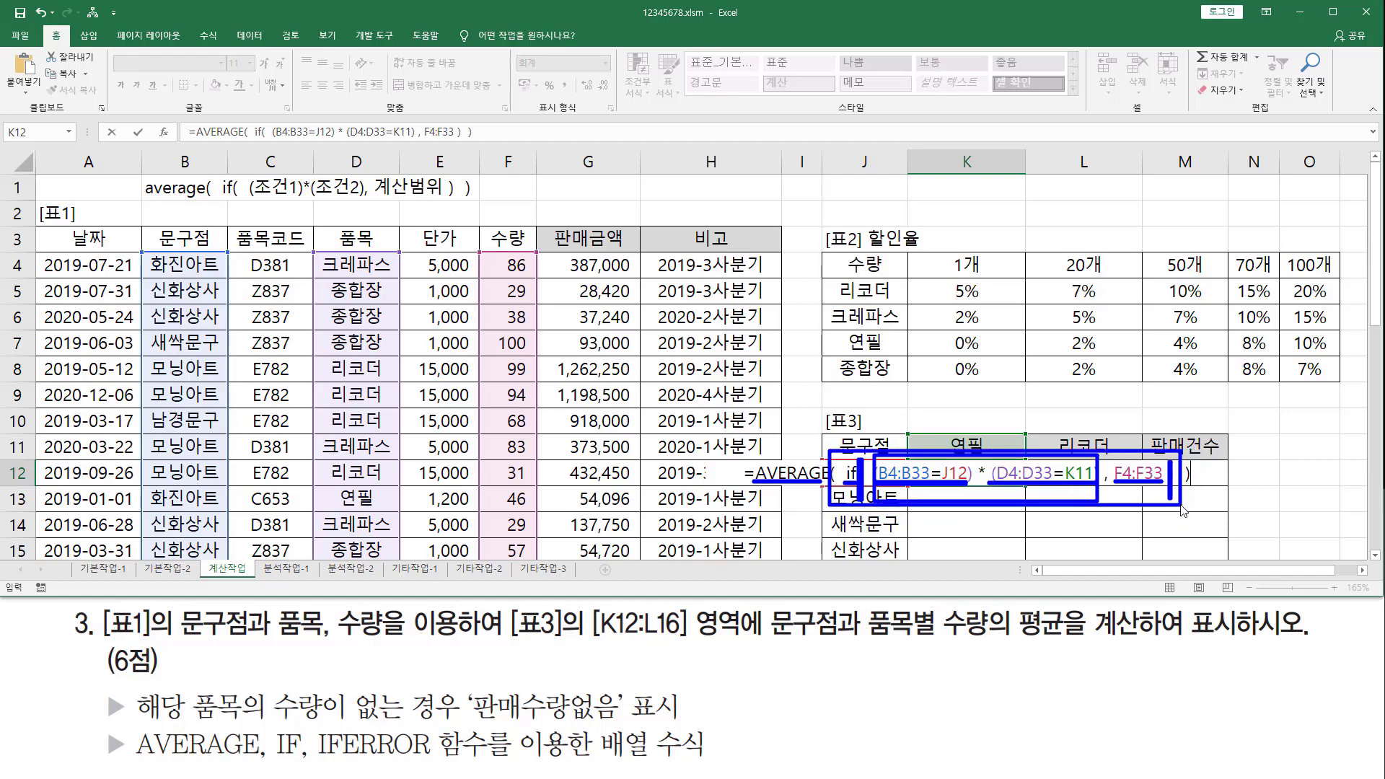
key("Escape")
Commit the AVERAGE and IF formula in K12 as an array formula.
left_click(1164, 484)
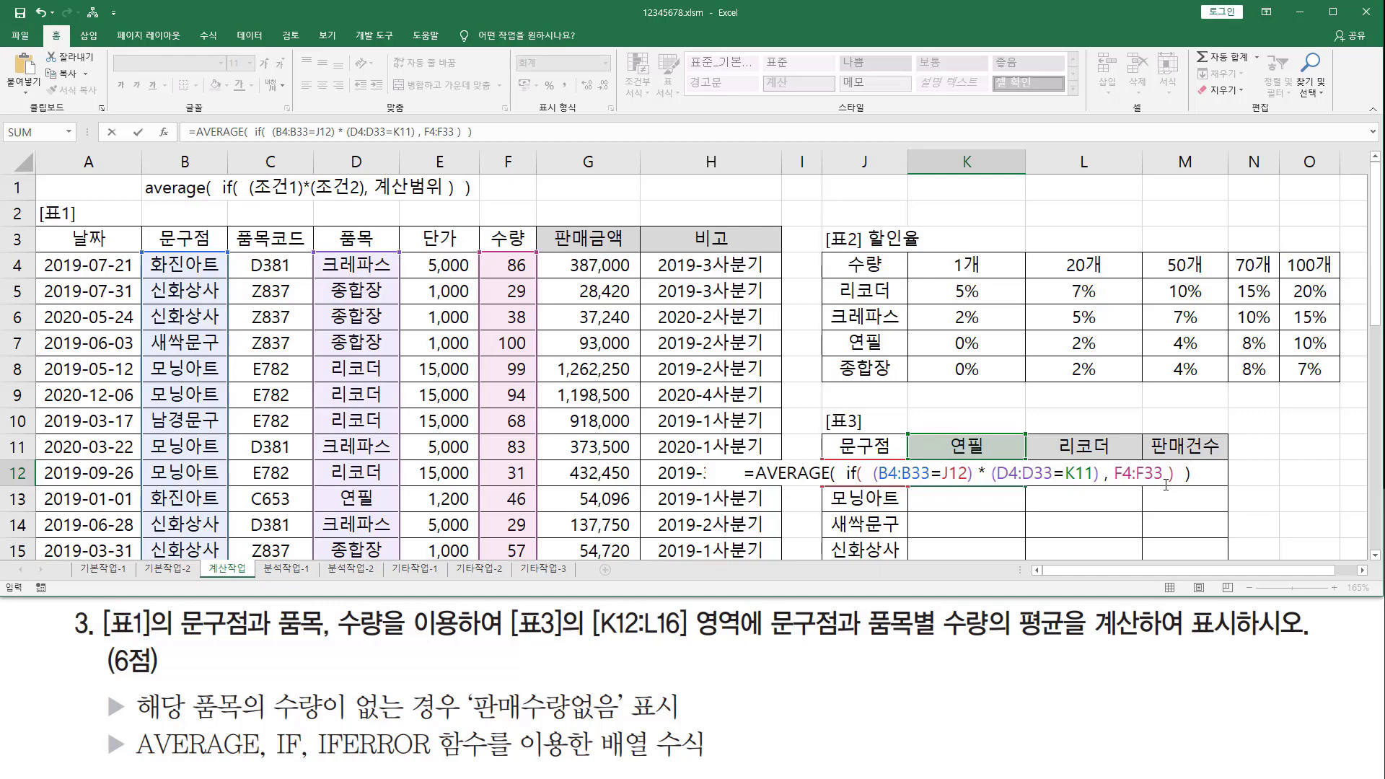
key("ctrl+shift+Return")
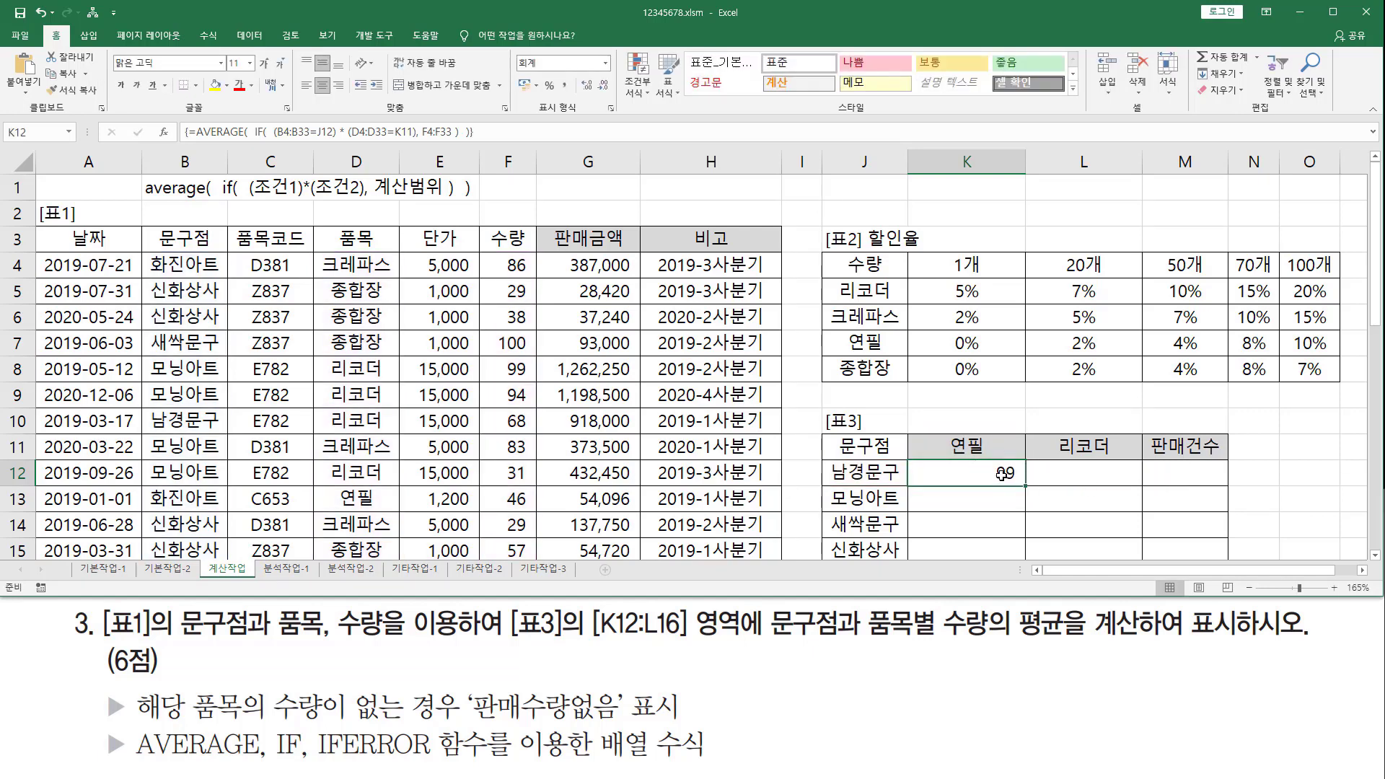
scroll(1002, 474, "down", 2)
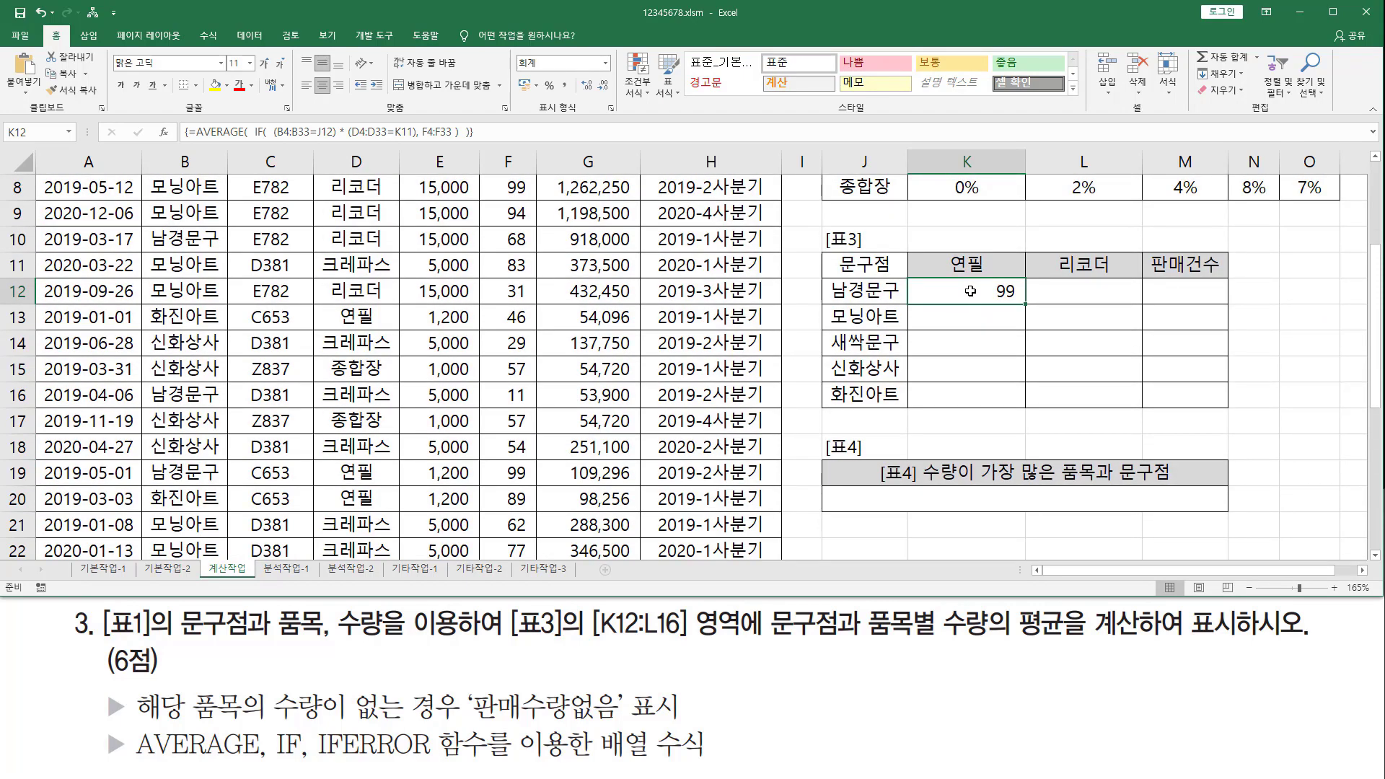
scroll(971, 291, "up", 2)
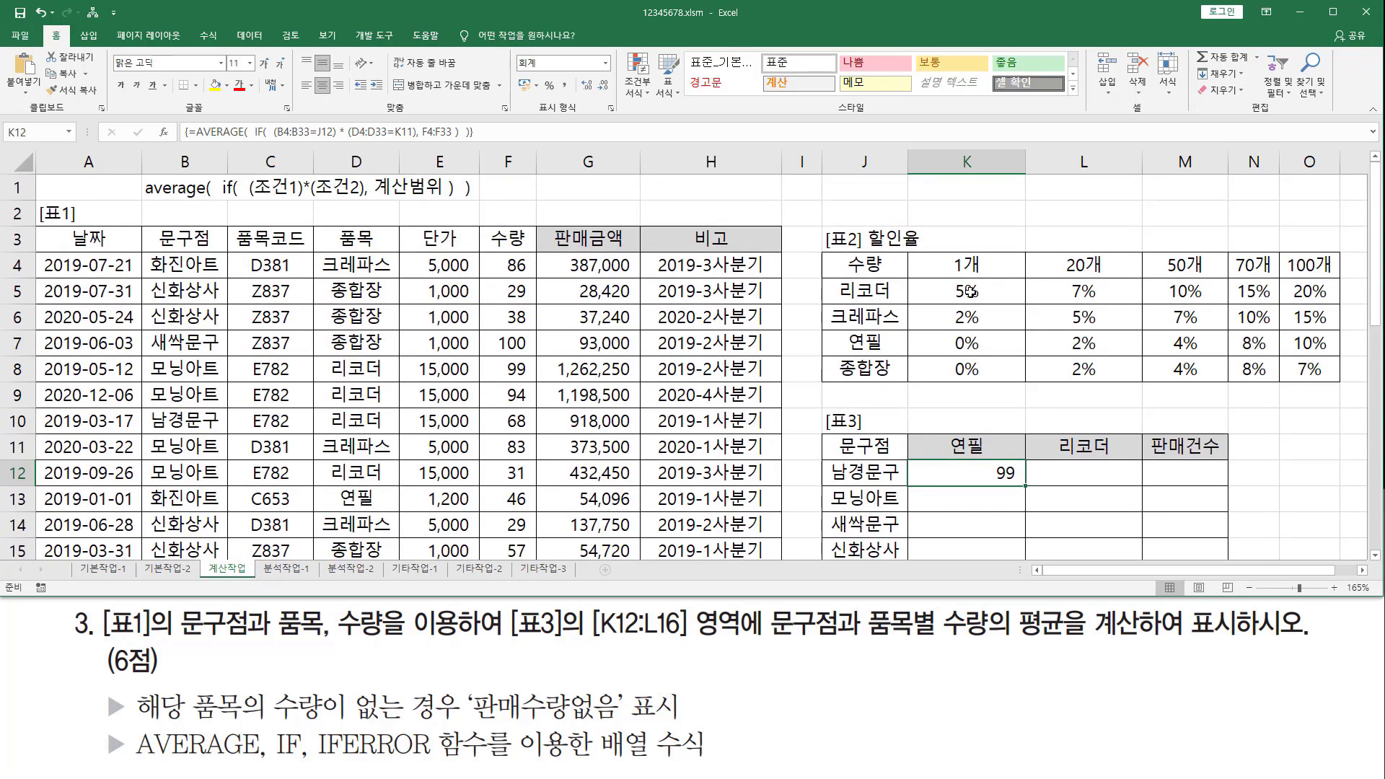
Make the ranges $B$4:$B$33, $D$4:$D$33 and $F$4:$F$33 absolute in the K12 formula and commit it as an array formula.
double_click(954, 473)
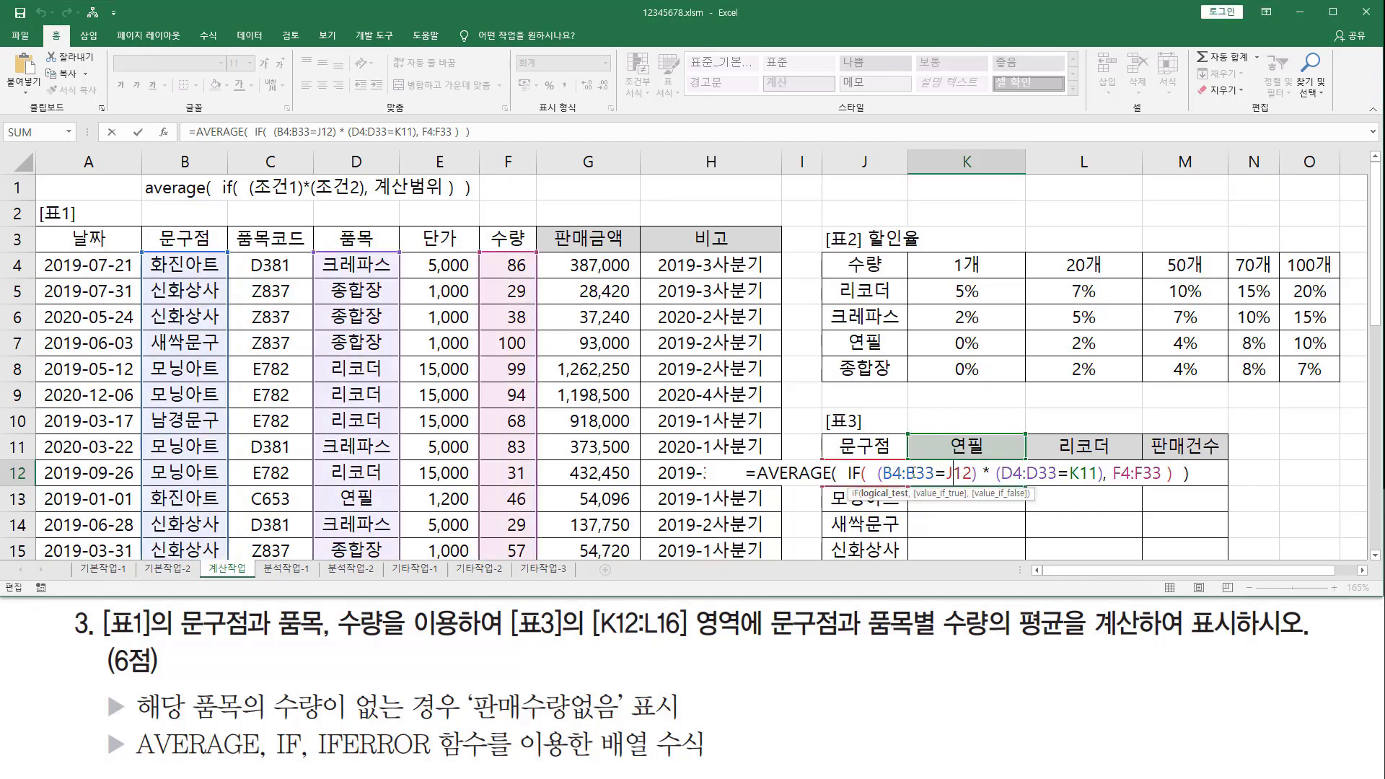
left_click_drag(921, 474, 895, 474)
key("F4")
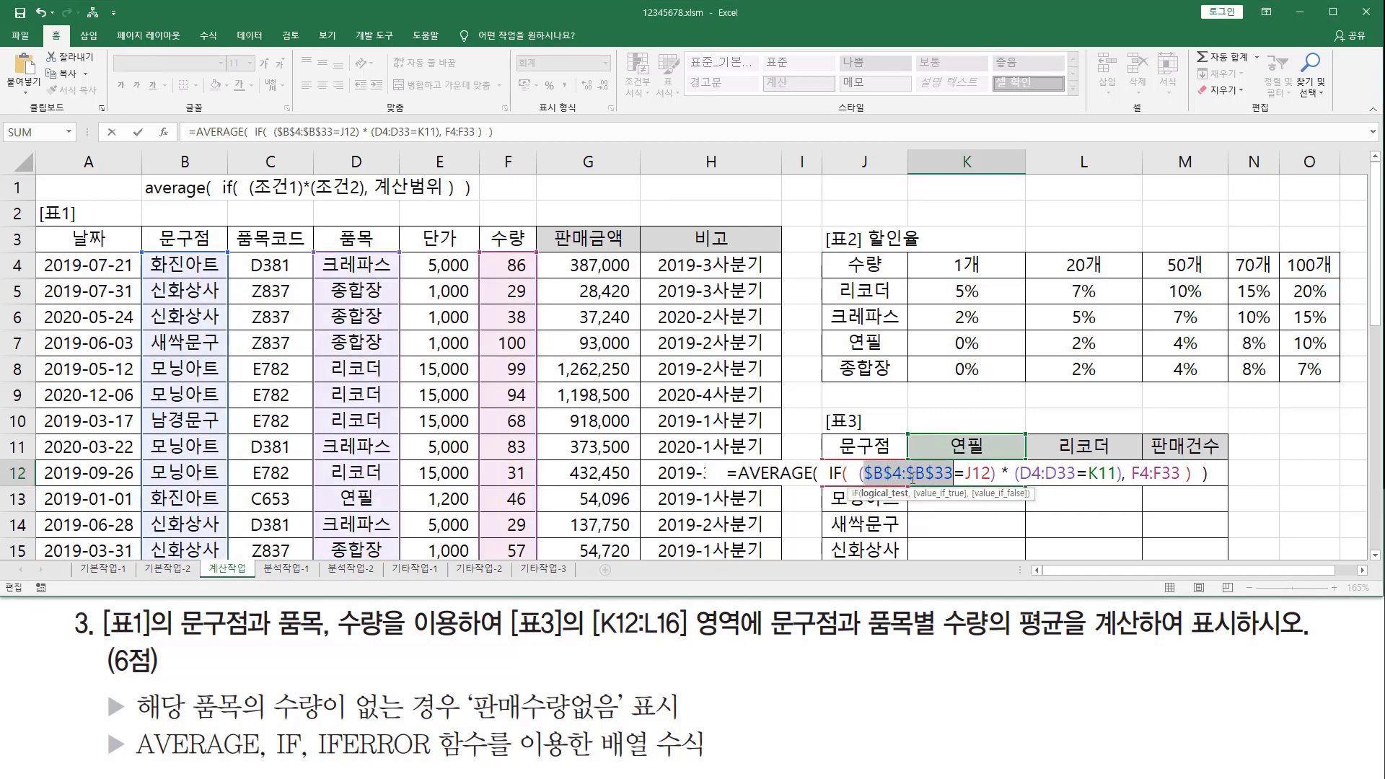
left_click_drag(1028, 474, 1057, 474)
key("F4")
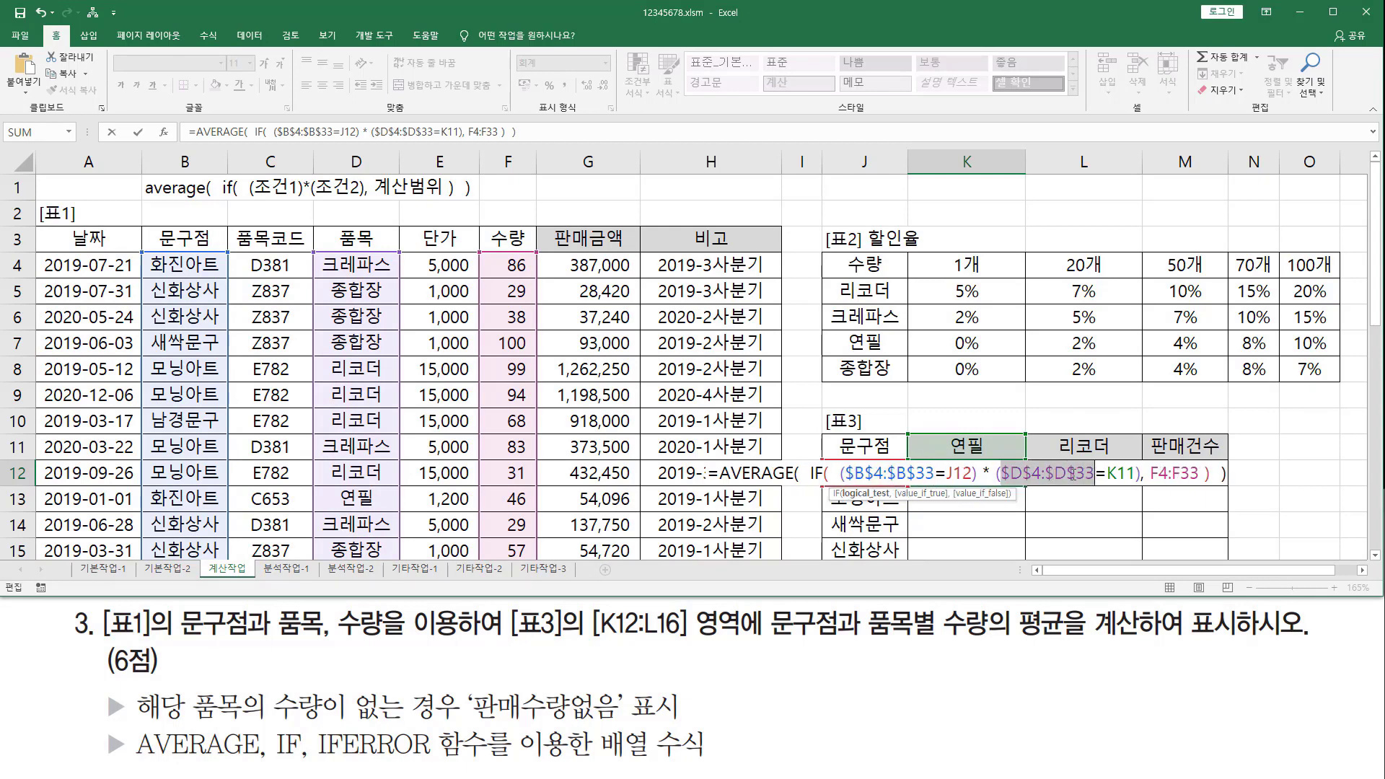
left_click_drag(1161, 473, 1192, 473)
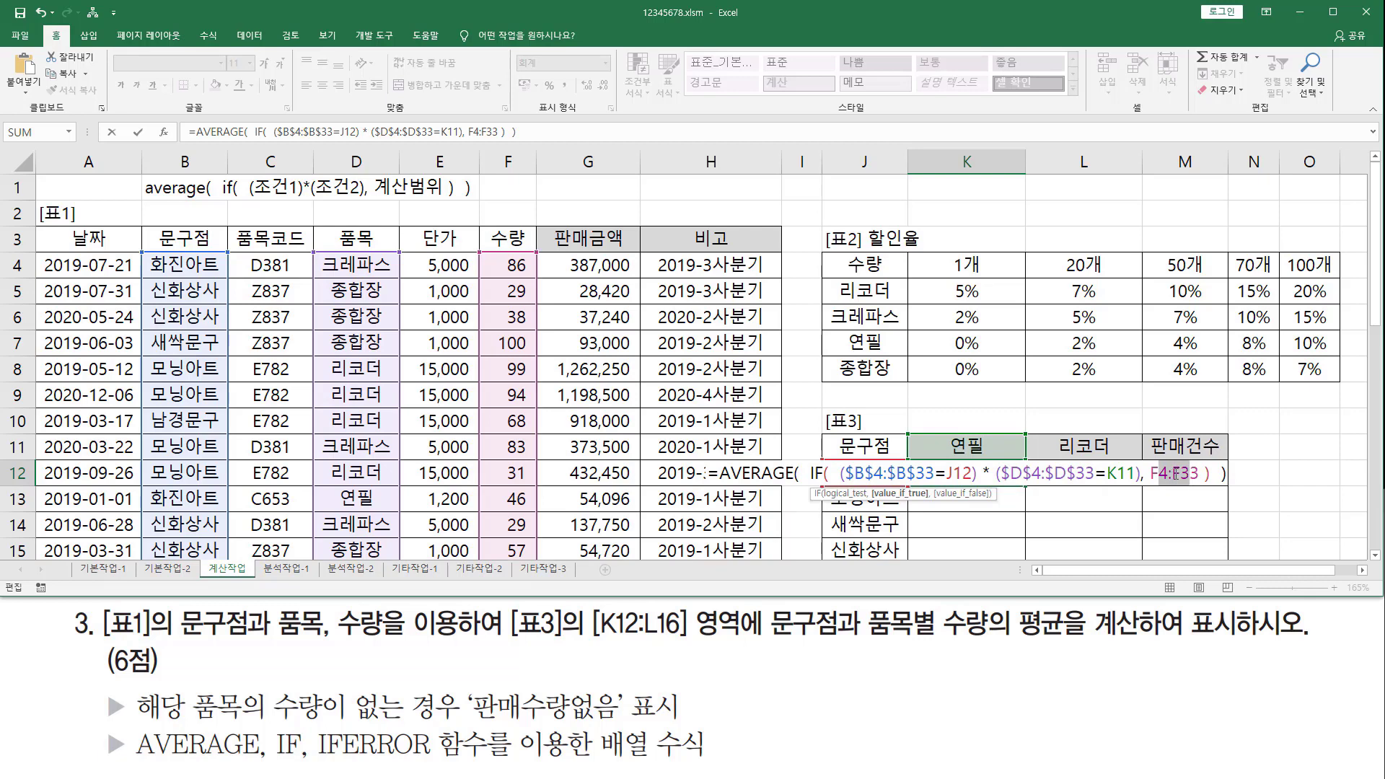
key("F4")
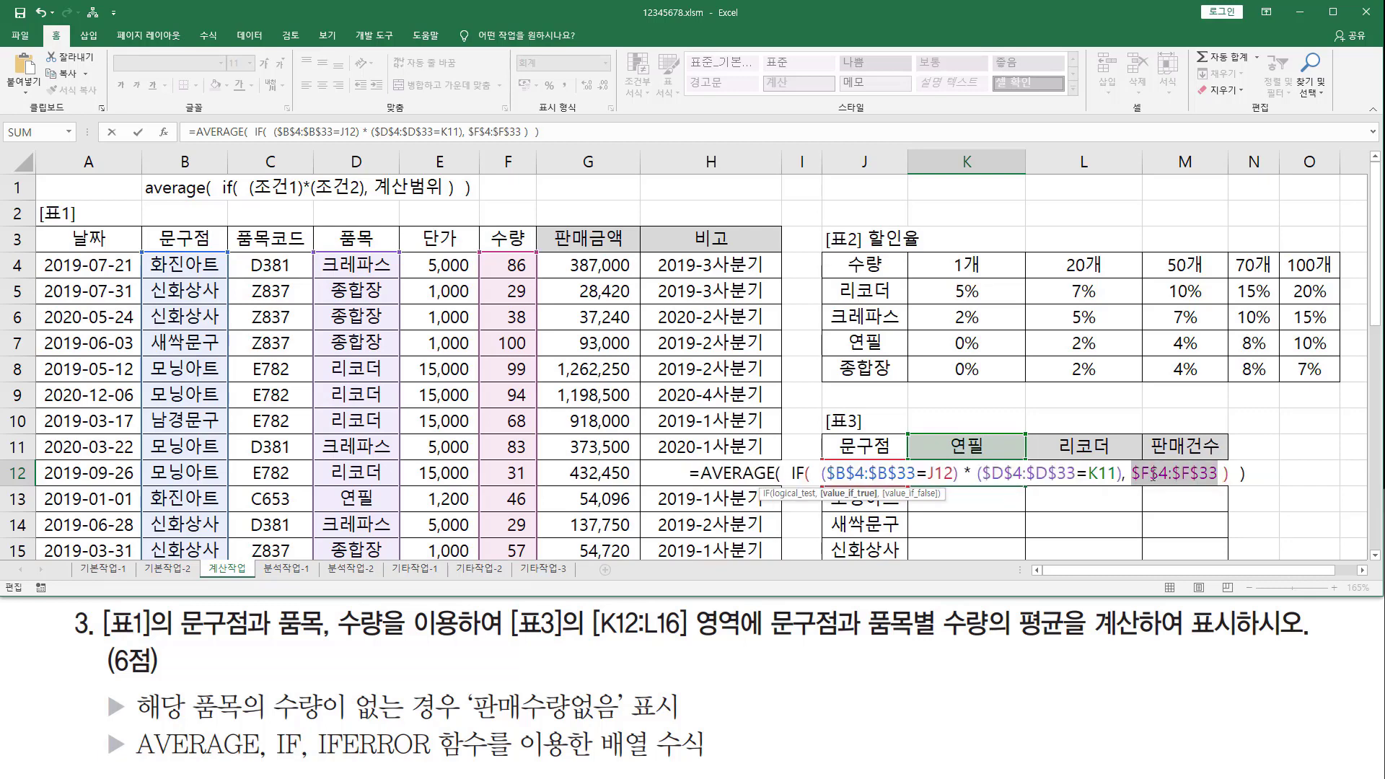
key("ctrl+shift+Return")
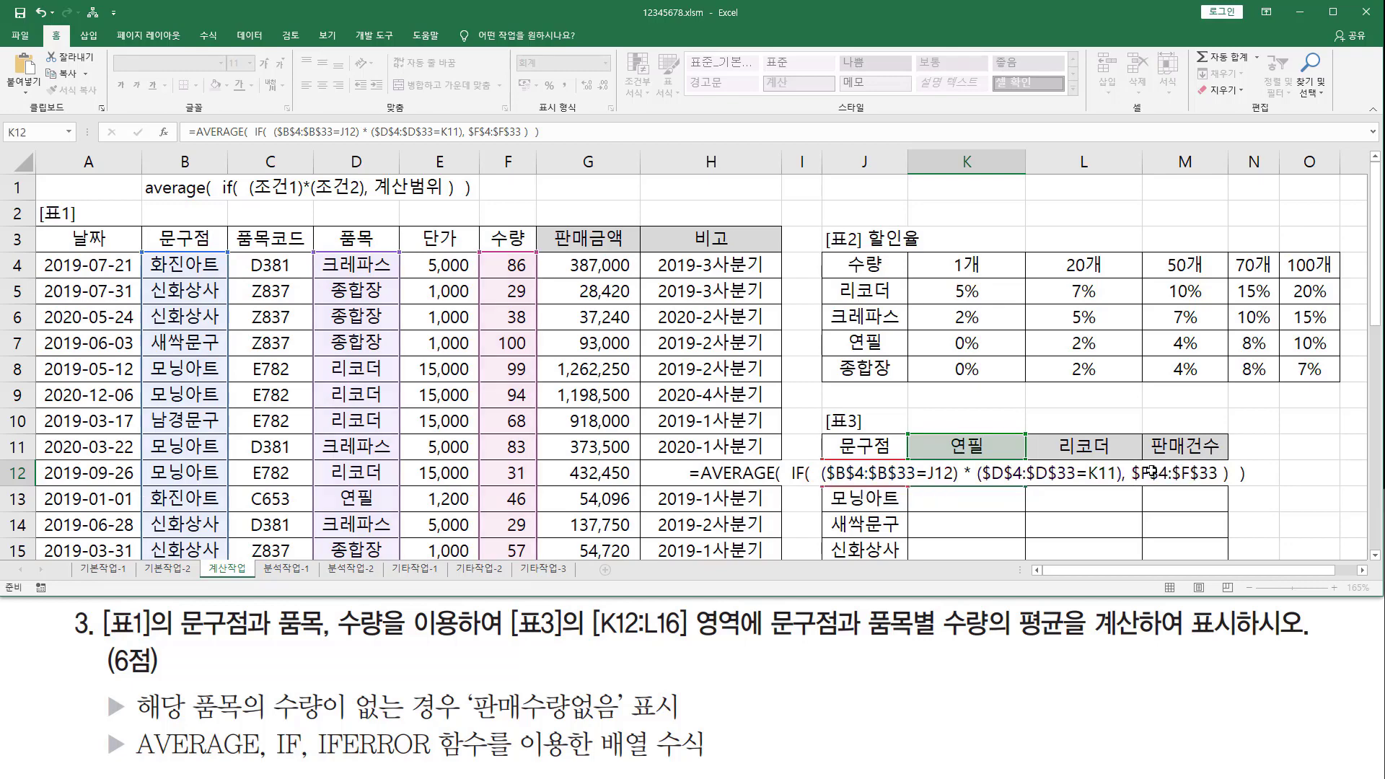
scroll(1039, 435, "down", 2)
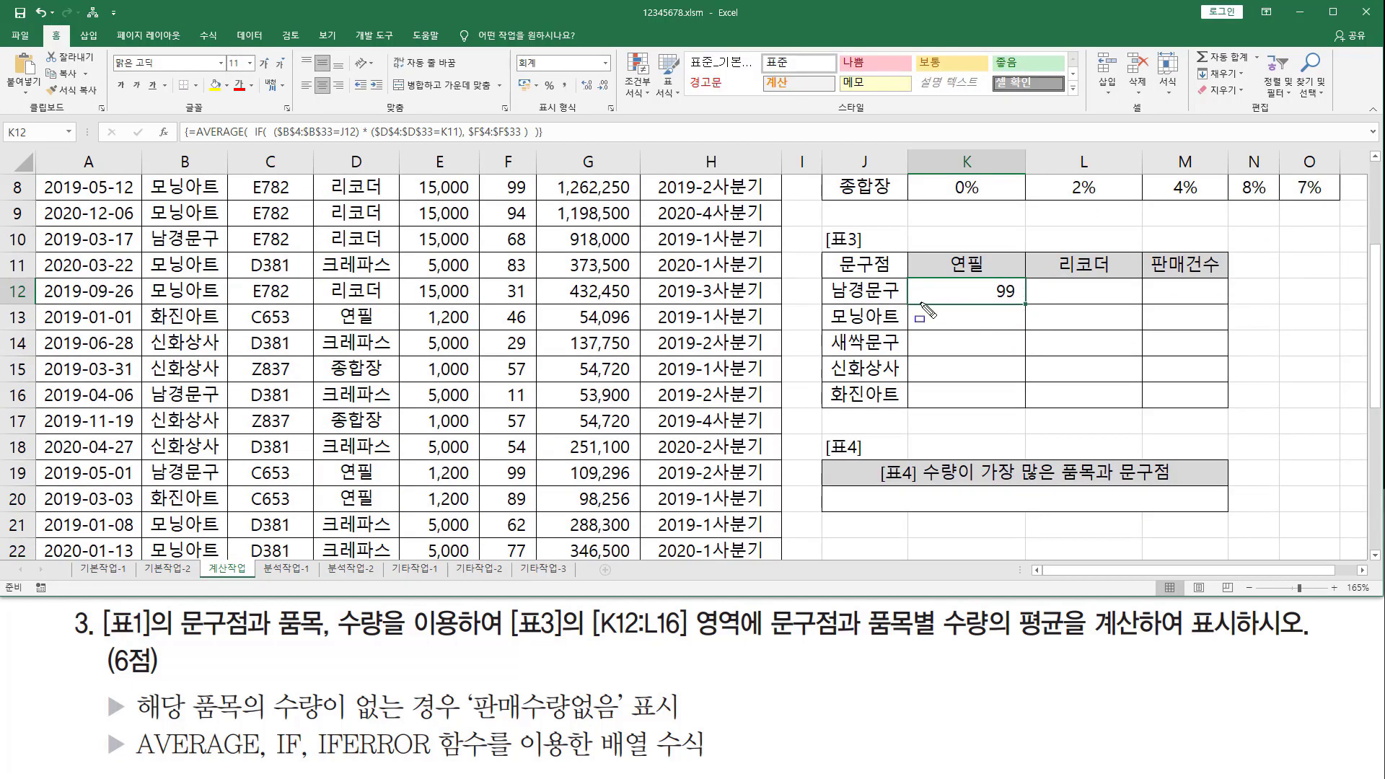
left_click_drag(941, 281, 1019, 301)
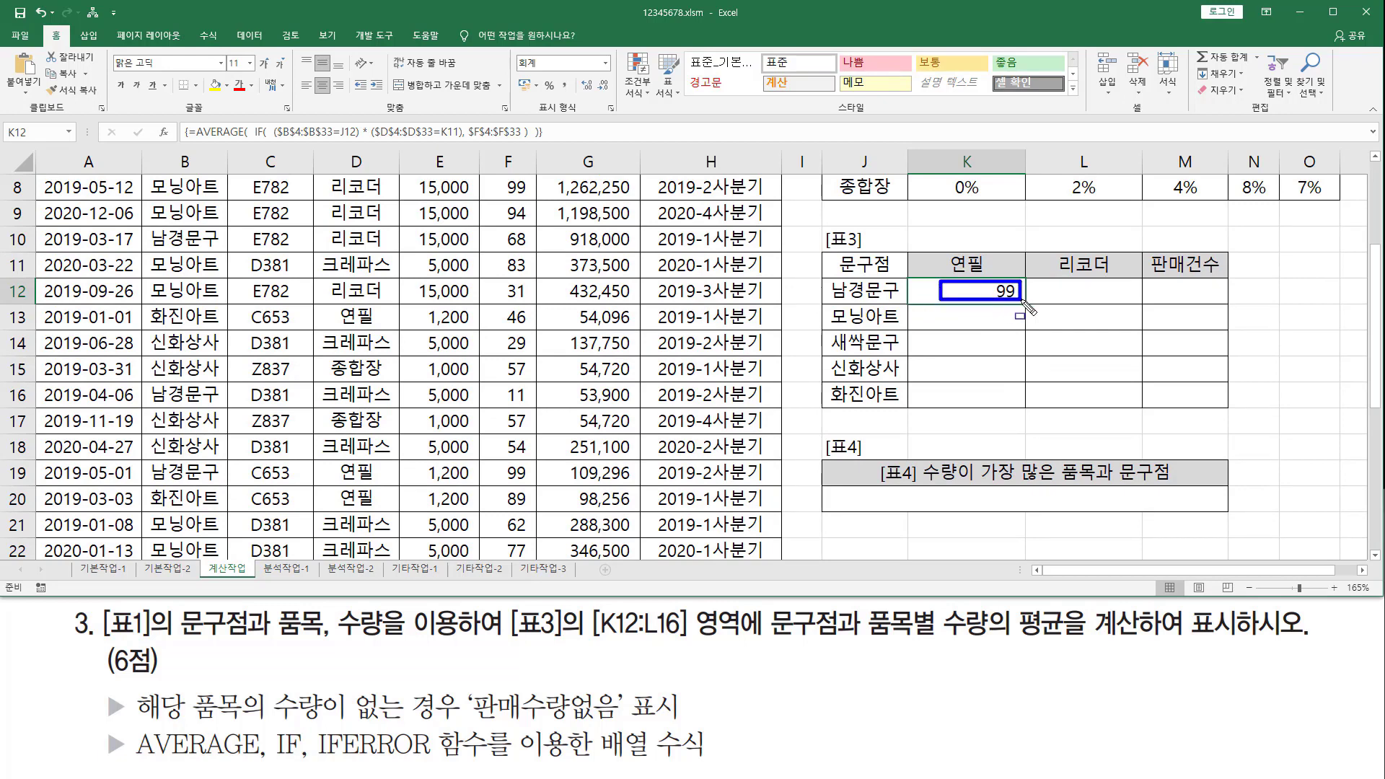
mouse_move(831, 296)
left_mouse_down()
mouse_move(899, 296)
mouse_move(981, 324)
mouse_move(940, 311)
left_mouse_up()
left_click_drag(829, 326, 1014, 353)
mouse_move(829, 352)
left_mouse_down()
mouse_move(900, 353)
mouse_move(971, 378)
mouse_move(1018, 369)
left_mouse_up()
mouse_move(830, 376)
left_mouse_down()
mouse_move(1017, 406)
mouse_move(970, 384)
left_mouse_up()
left_click_drag(830, 403, 898, 404)
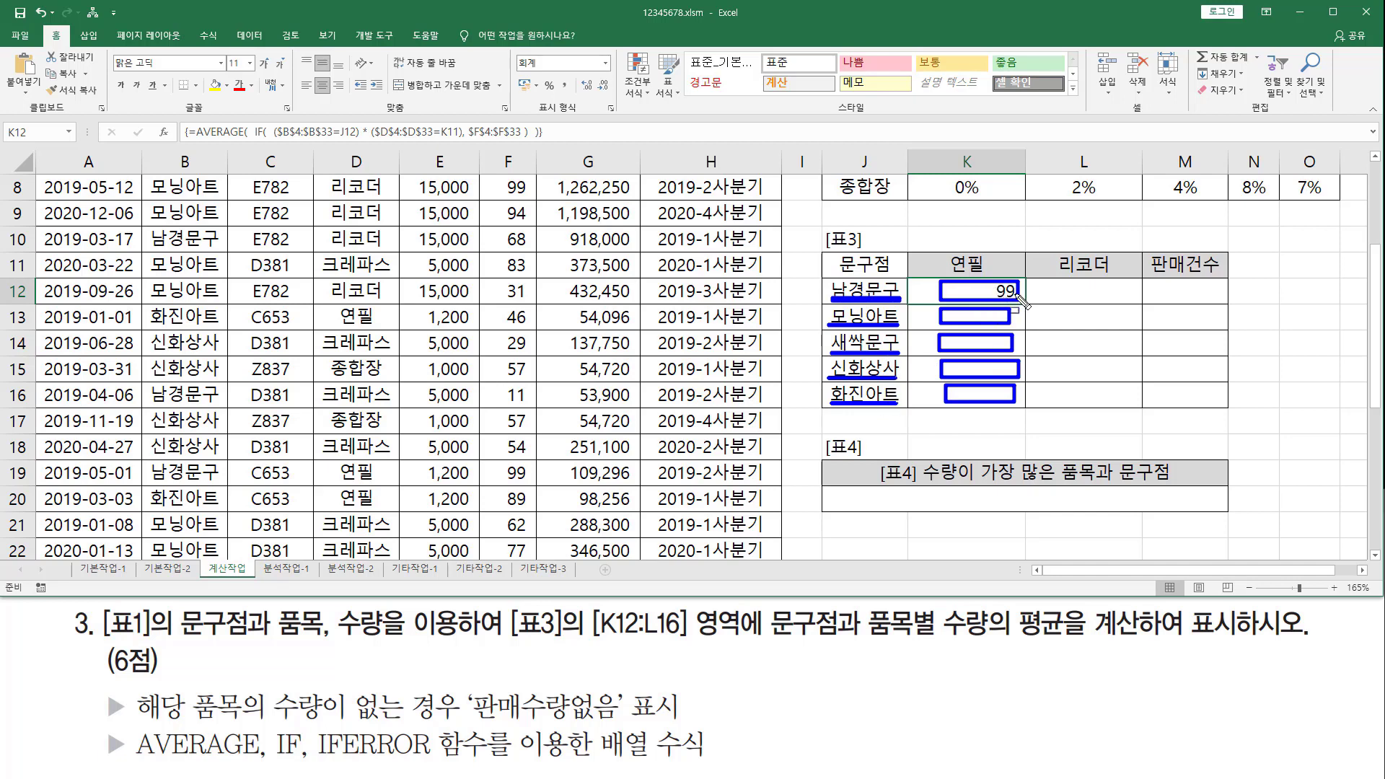
mouse_move(1017, 288)
left_mouse_down()
mouse_move(1101, 292)
mouse_move(1091, 283)
left_mouse_up()
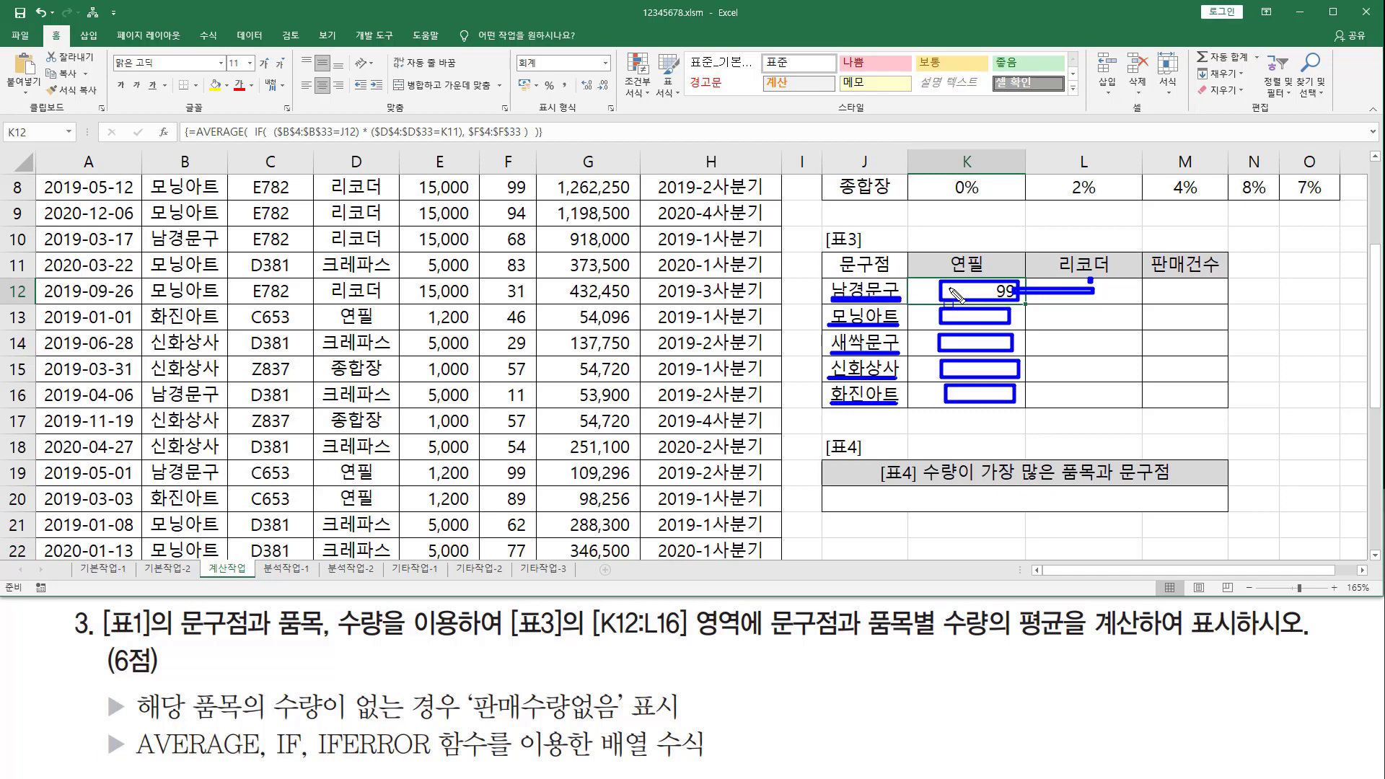
key("Escape")
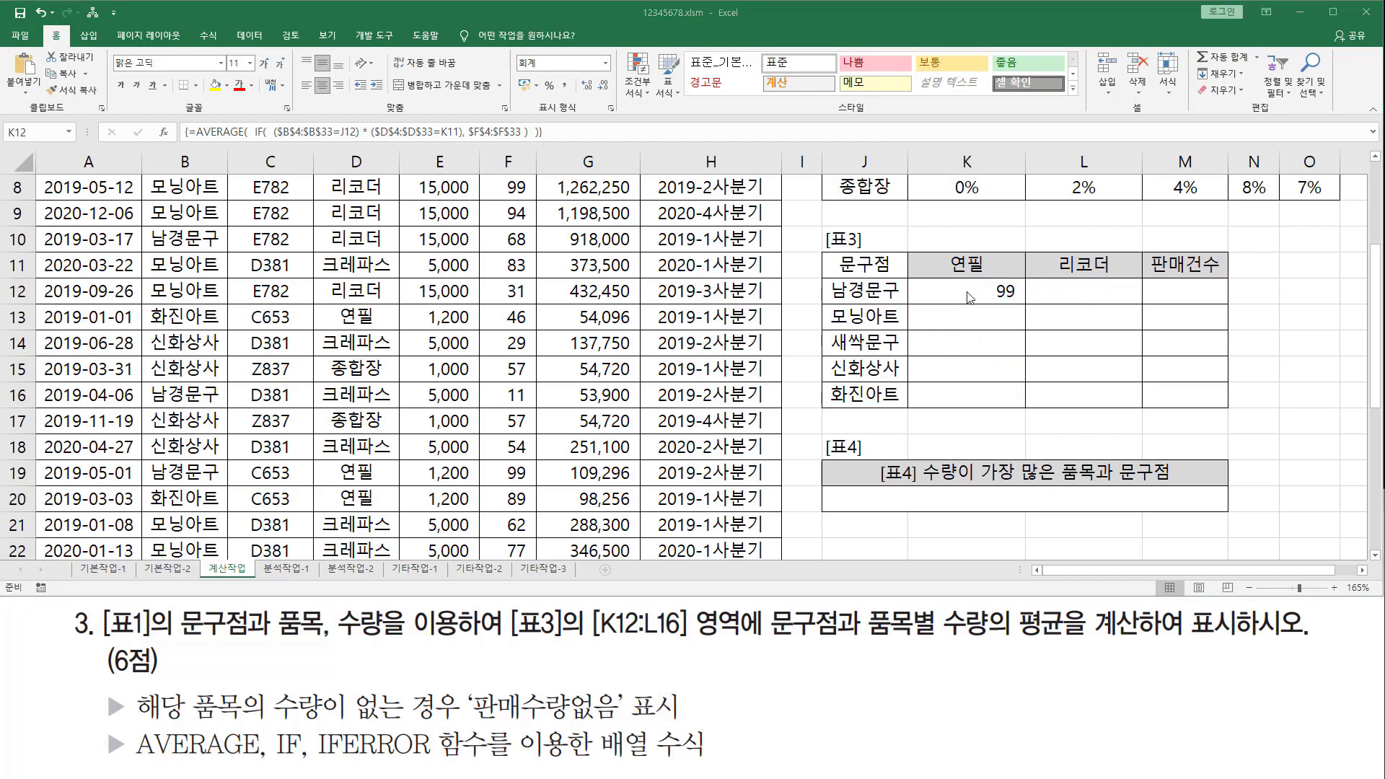
Lock only the column of the J12 reference in the K12 formula, making it $J12.
double_click(950, 292)
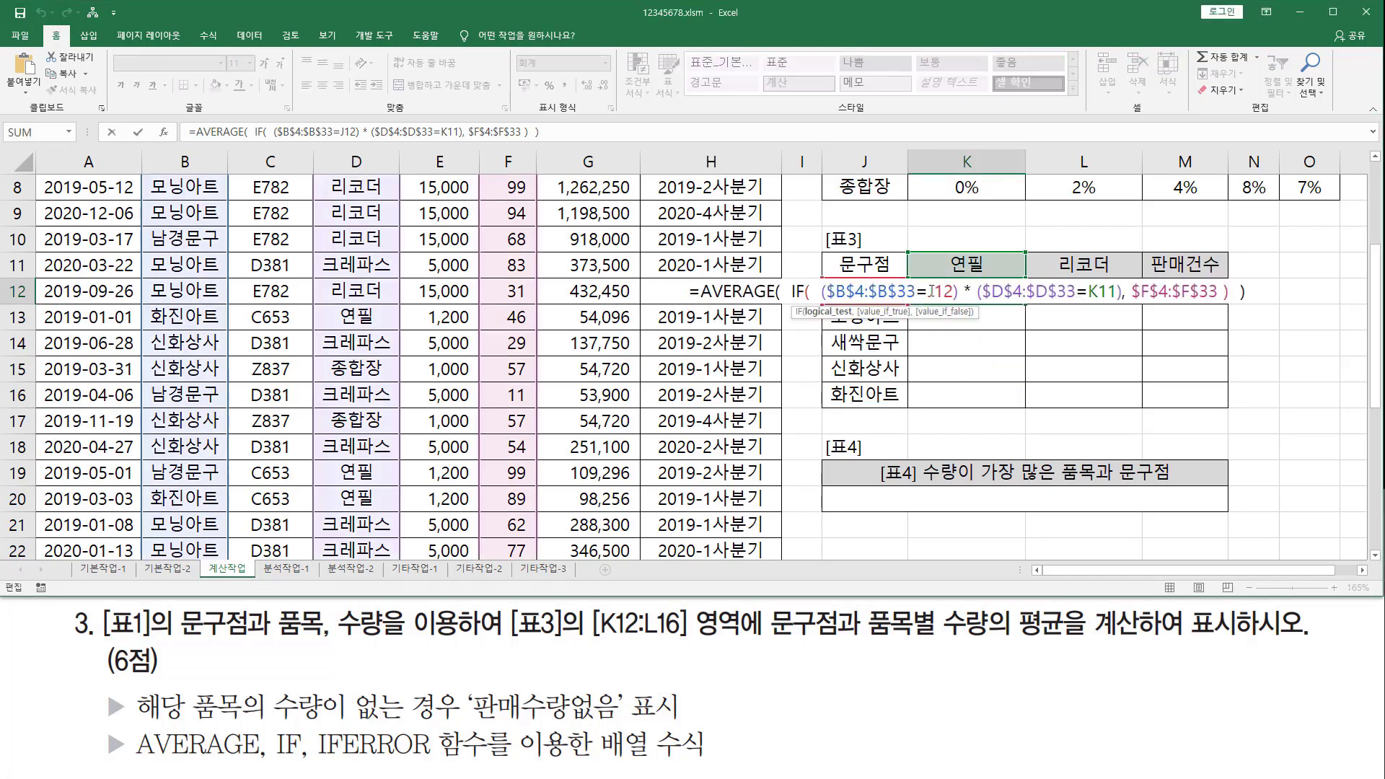
left_click_drag(927, 292, 936, 292)
key("F4")
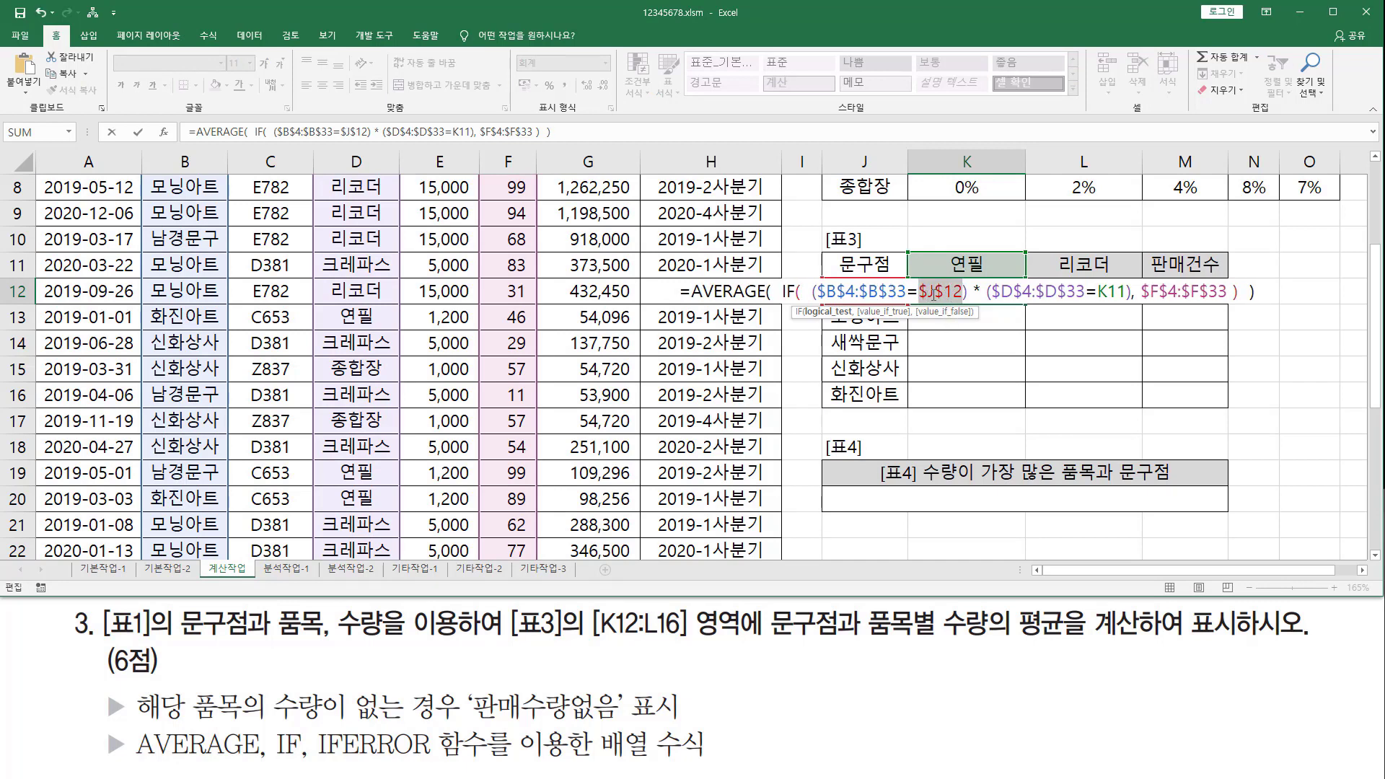
key("F4")
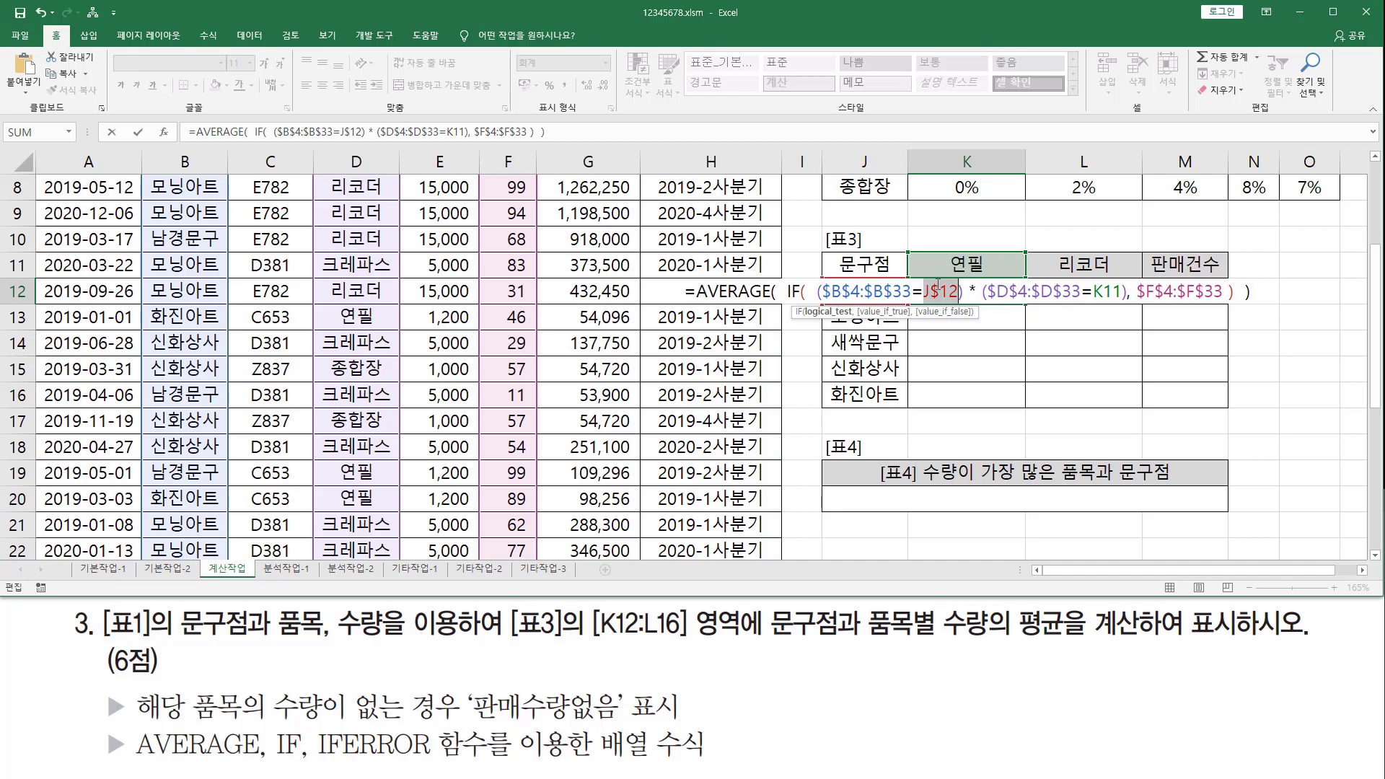
key("F4")
left_click(1100, 291)
key("ctrl+2")
left_click_drag(1094, 300, 1119, 300)
mouse_move(944, 250)
left_mouse_down()
mouse_move(995, 274)
mouse_move(987, 327)
mouse_move(953, 374)
mouse_move(987, 369)
mouse_move(983, 405)
left_mouse_up()
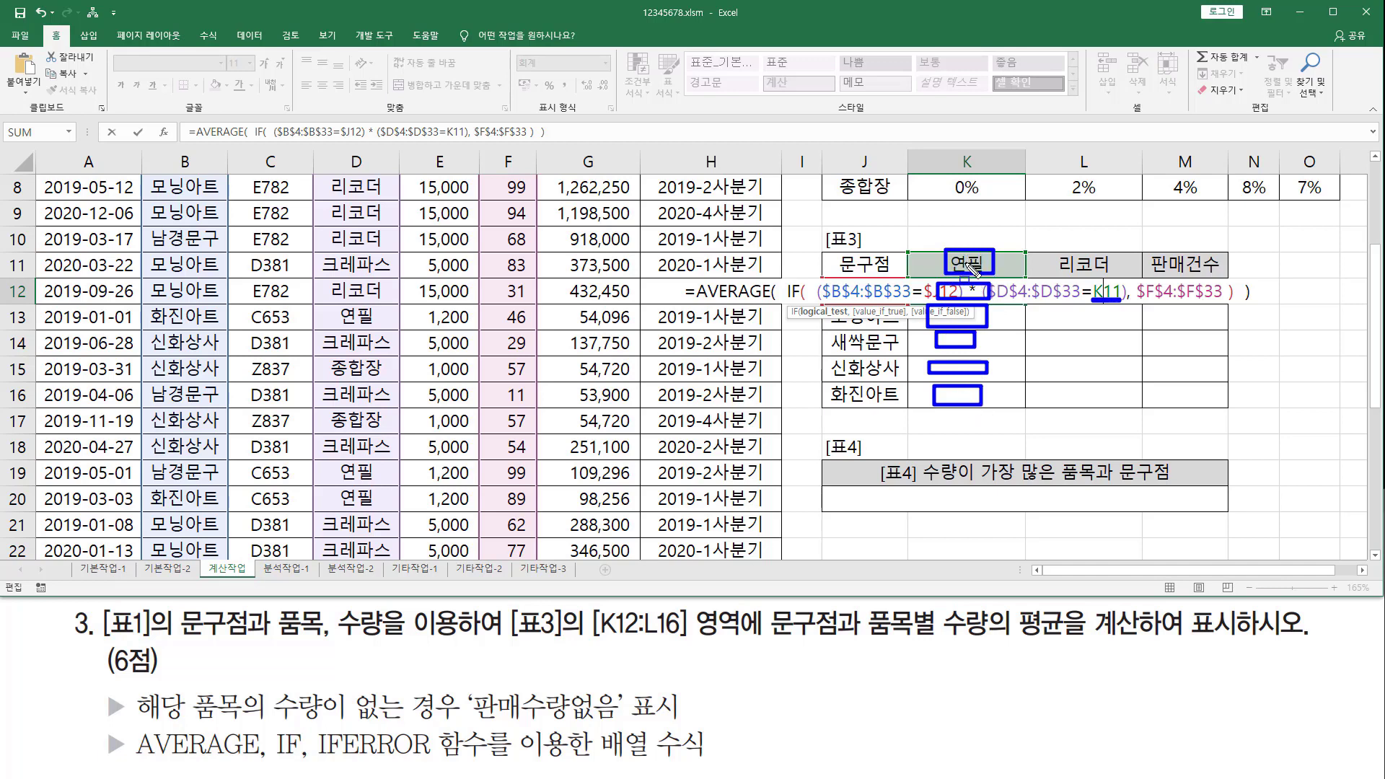
left_click_drag(968, 267, 970, 415)
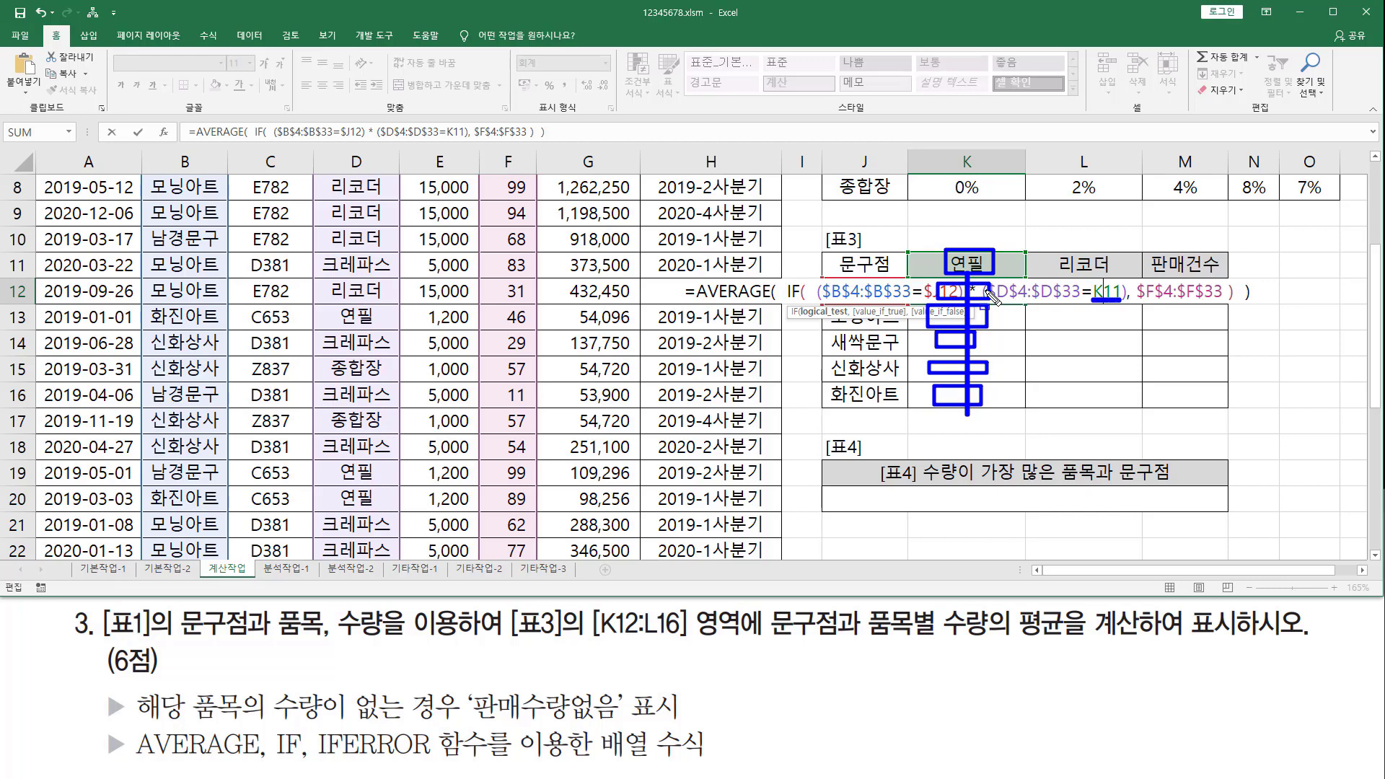
mouse_move(988, 292)
left_mouse_down()
mouse_move(1091, 282)
mouse_move(1092, 302)
left_mouse_up()
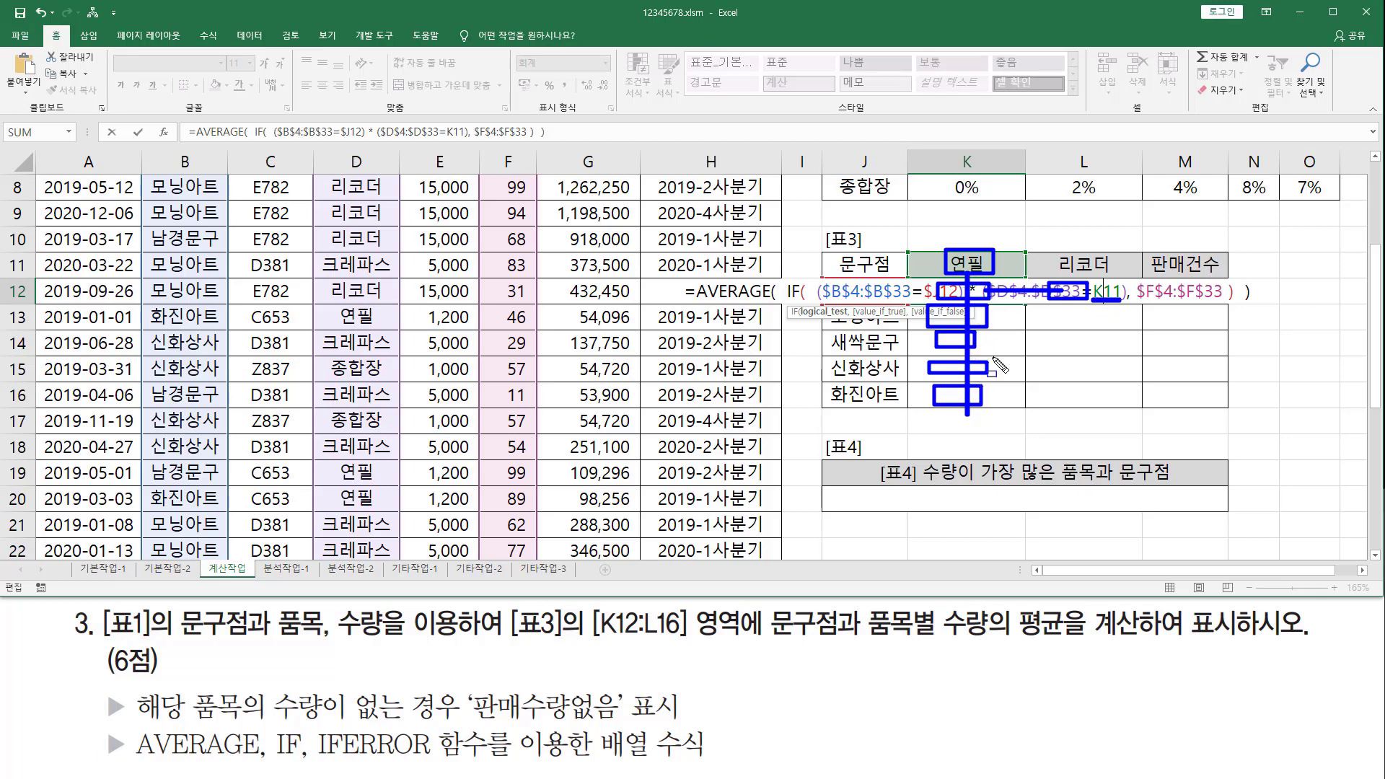
key("Escape")
Lock only the row of the K11 reference as K$11 in the K12 formula and commit it as an array formula.
left_click(1103, 290)
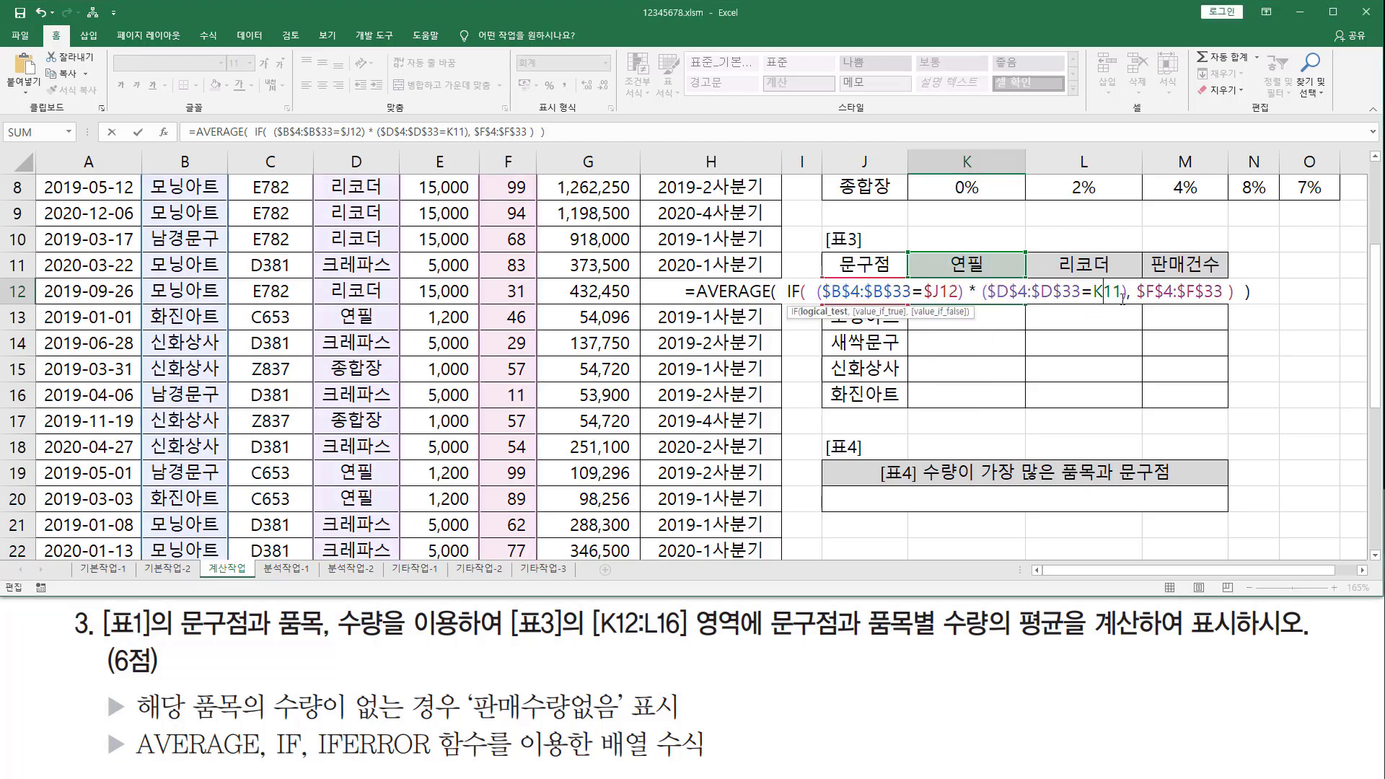
key("F4")
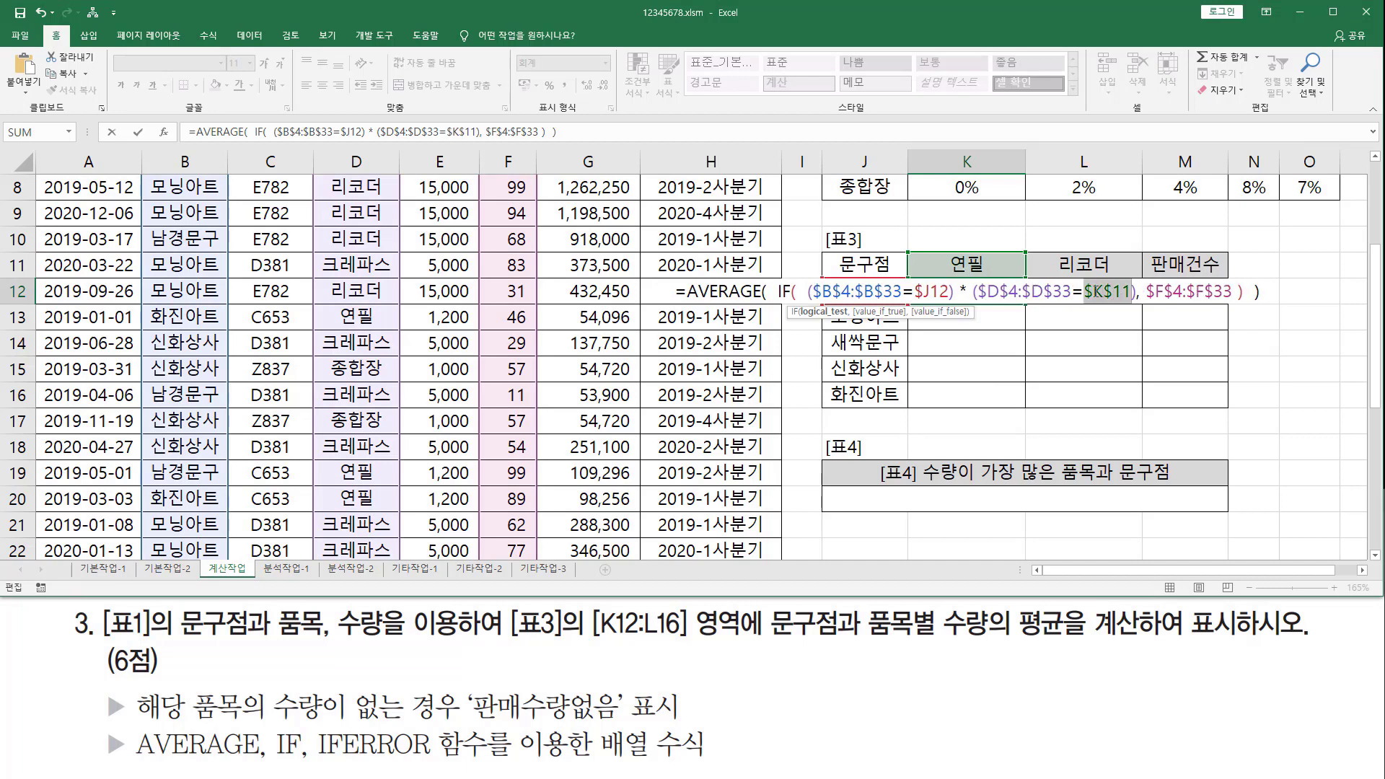
key("F4")
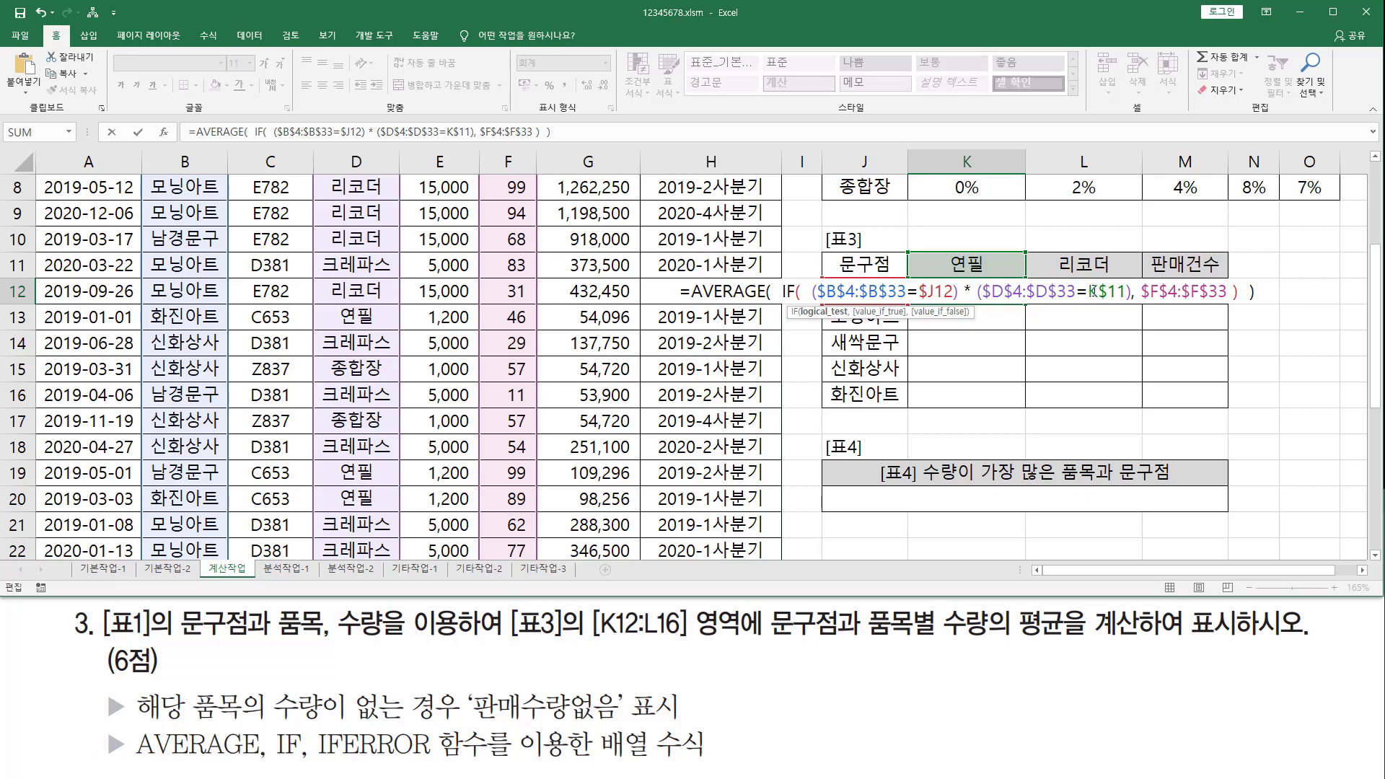
left_click_drag(1097, 290, 1124, 291)
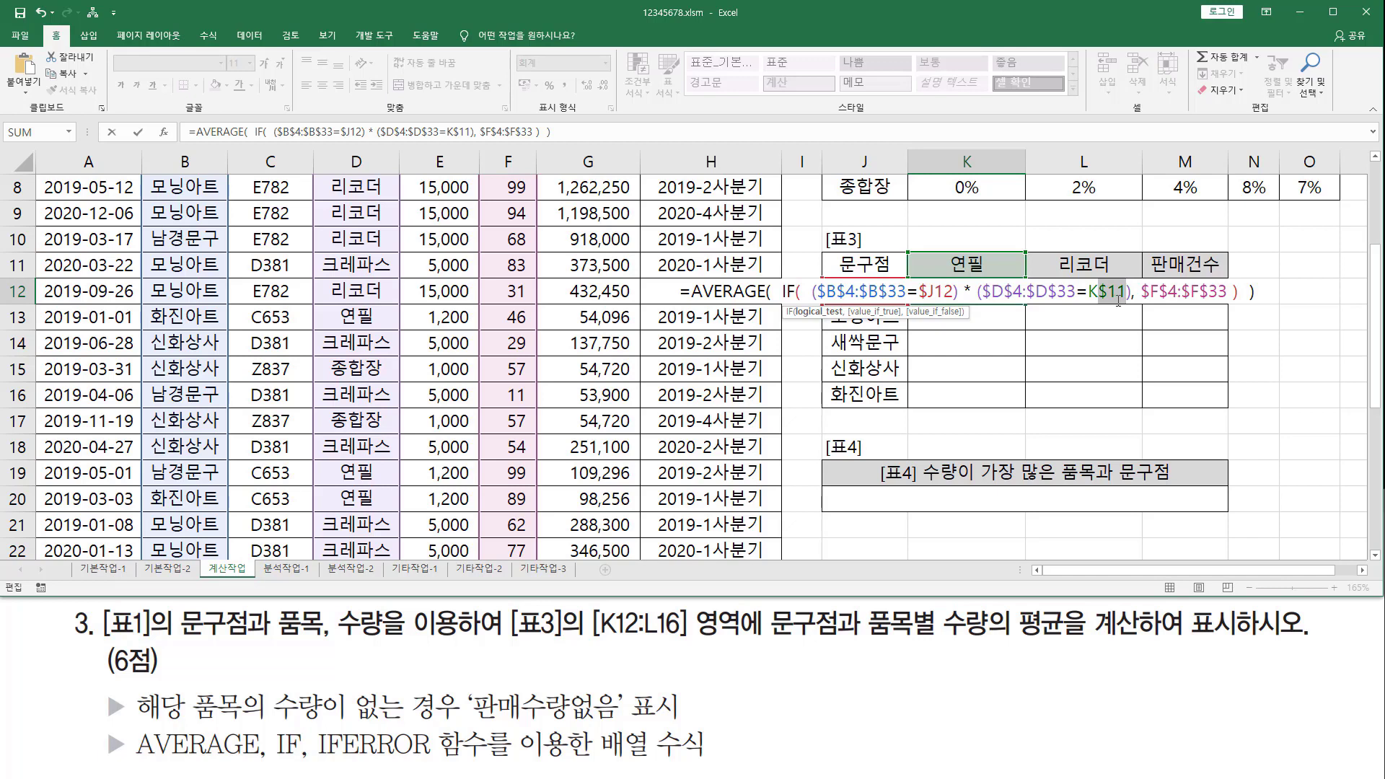
key("ctrl+shift+Return")
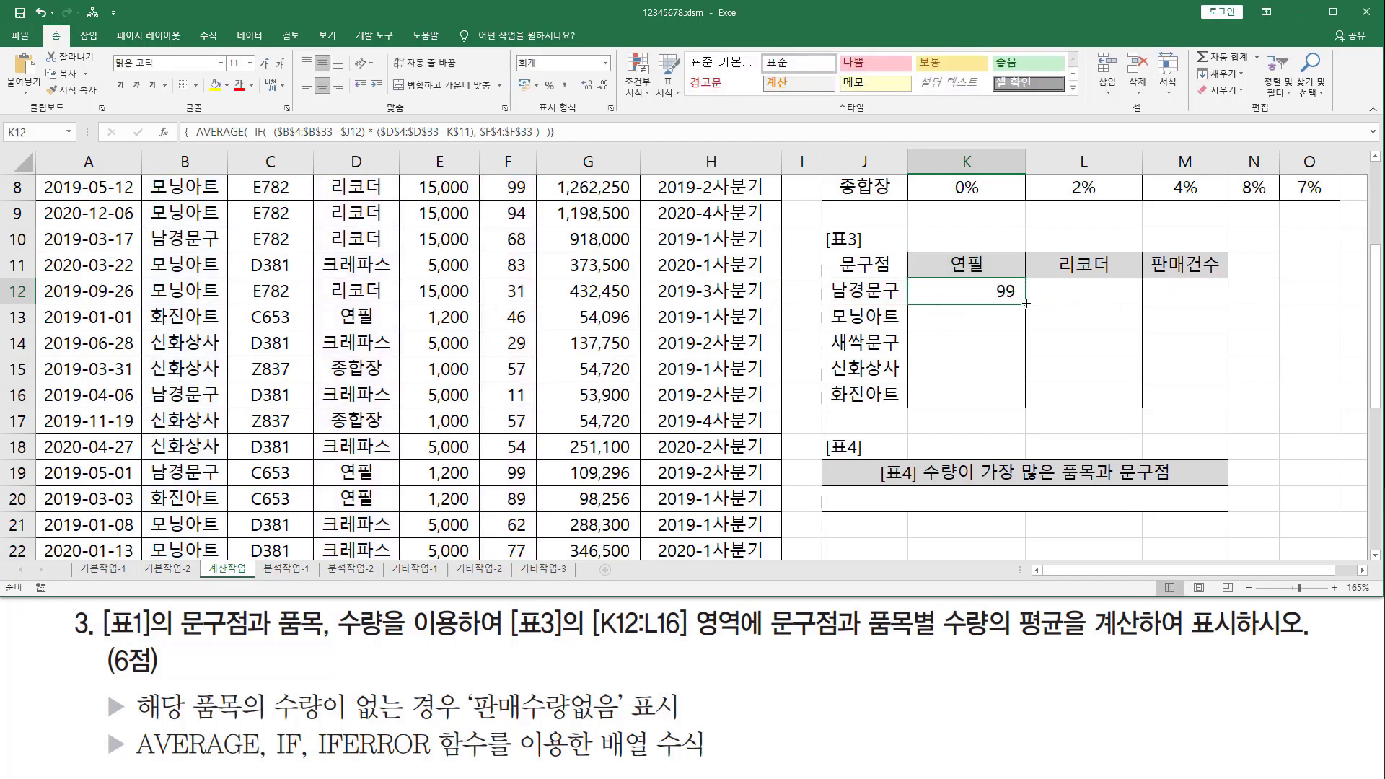
Fill the K12 array formula down through K16 and check the 연필 results against their stationery shops.
left_click_drag(1026, 303, 1016, 402)
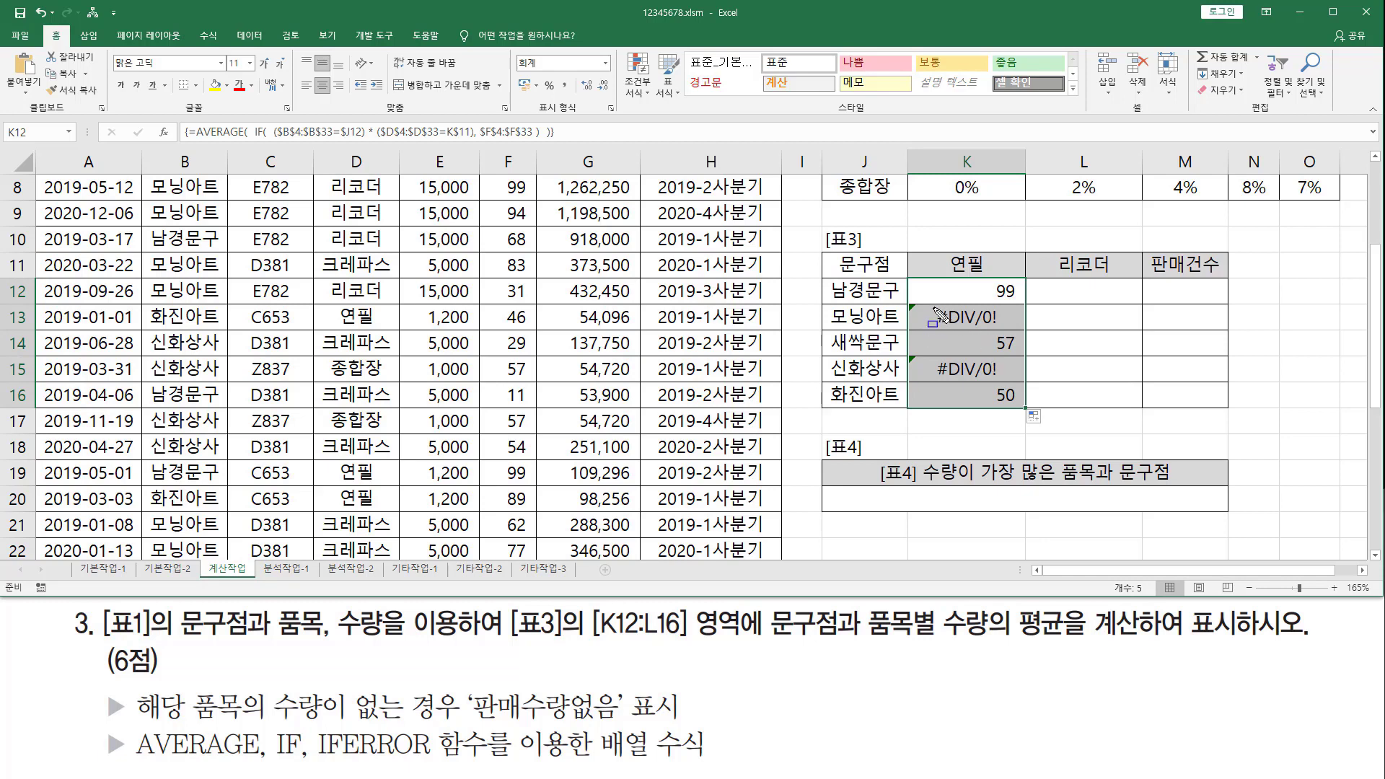
left_click_drag(933, 307, 1009, 325)
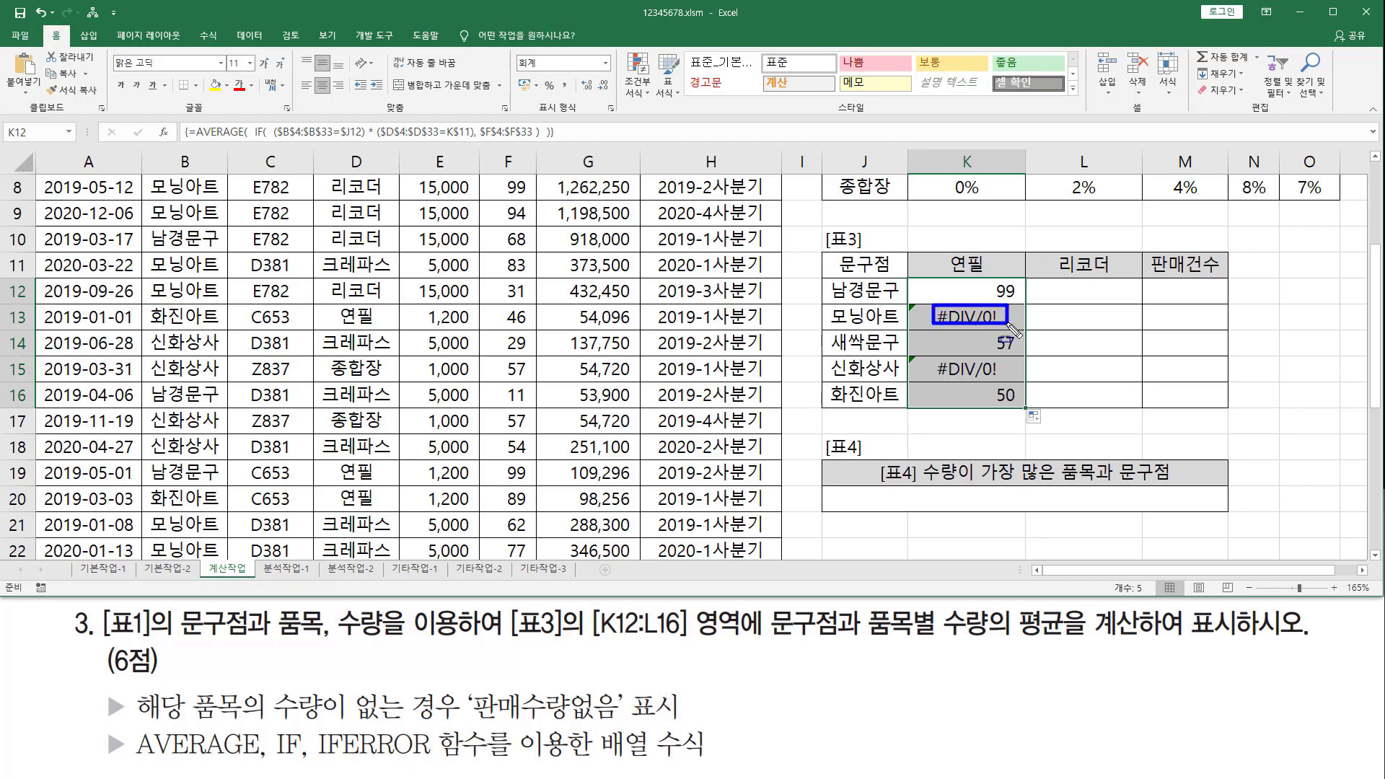
left_click_drag(933, 382, 939, 366)
left_click_drag(933, 357, 1010, 381)
left_click_drag(830, 326, 904, 325)
left_click_drag(833, 376, 901, 376)
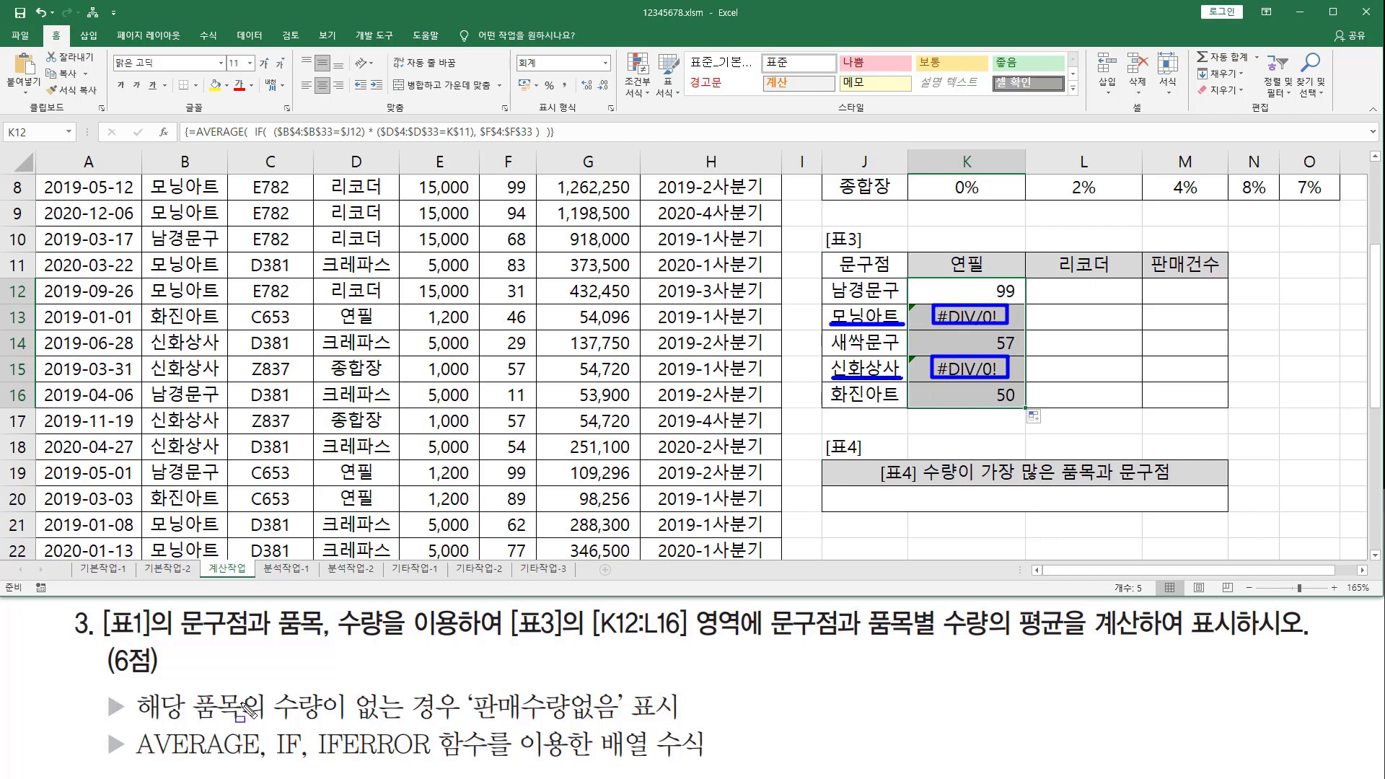
Review the task's requirement for items without a quantity and the IFERROR function it calls for.
left_click_drag(130, 722, 453, 720)
mouse_move(267, 685)
left_mouse_down()
mouse_move(292, 722)
mouse_move(618, 721)
left_mouse_up()
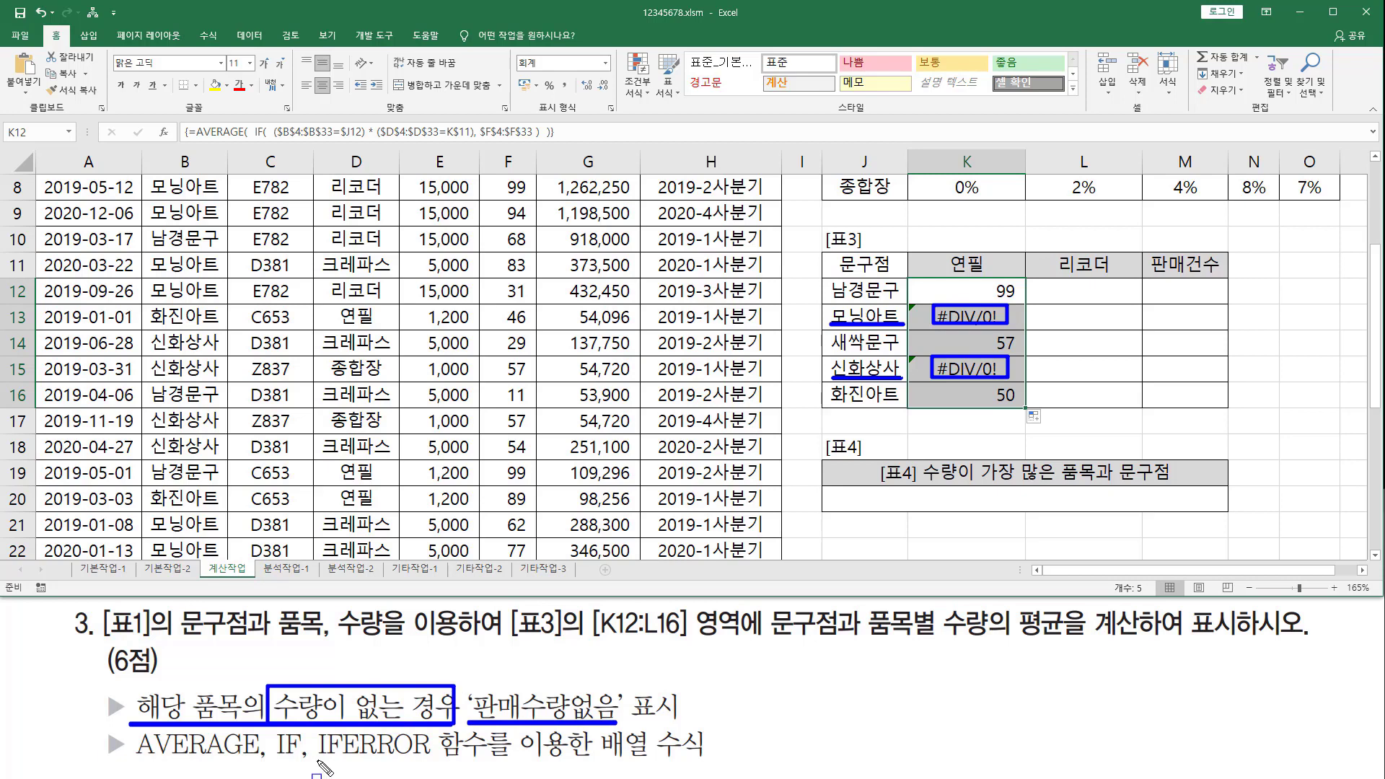
left_click_drag(315, 759, 435, 760)
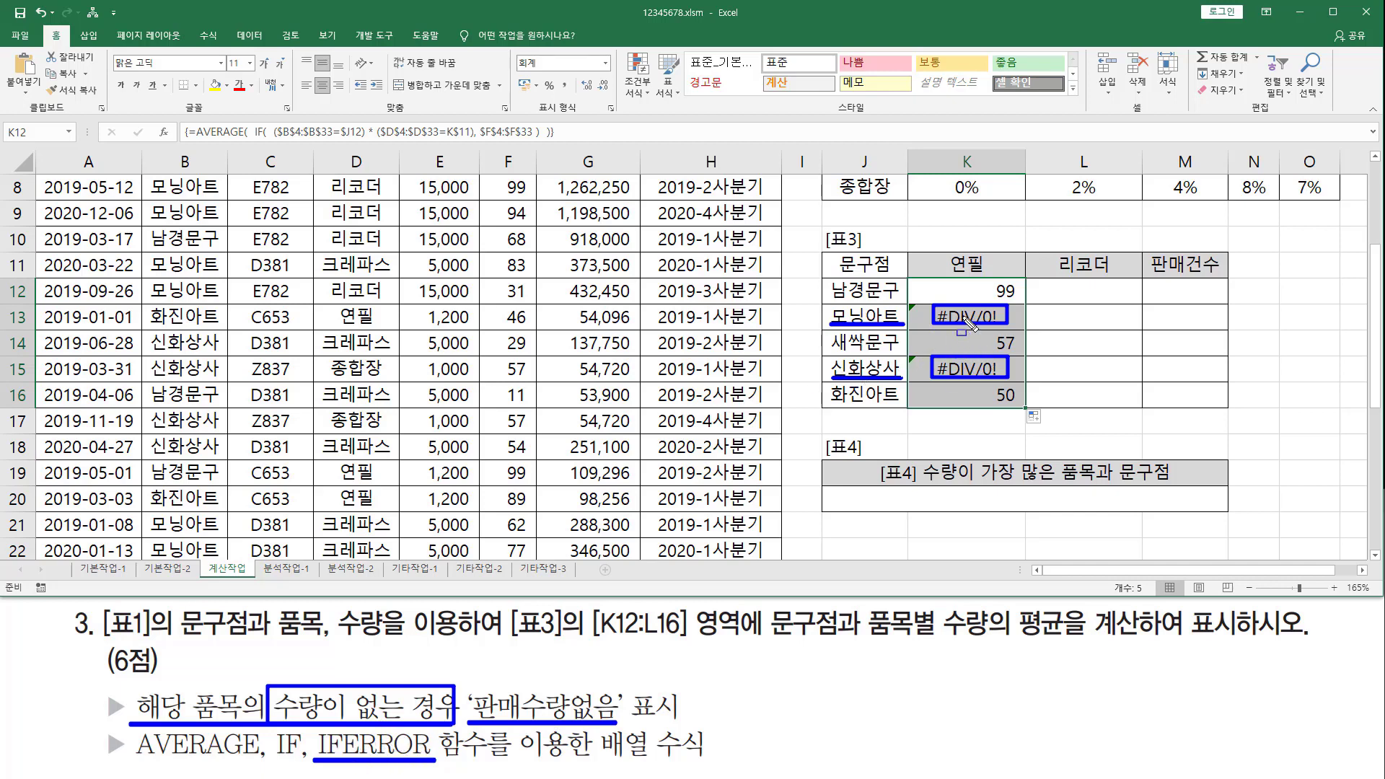
Clear the filled formulas from K13:K16.
key("Escape")
left_click_drag(967, 316, 949, 386)
key("Delete")
Insert the IFERROR function in front of AVERAGE in the K12 formula.
left_click(967, 291)
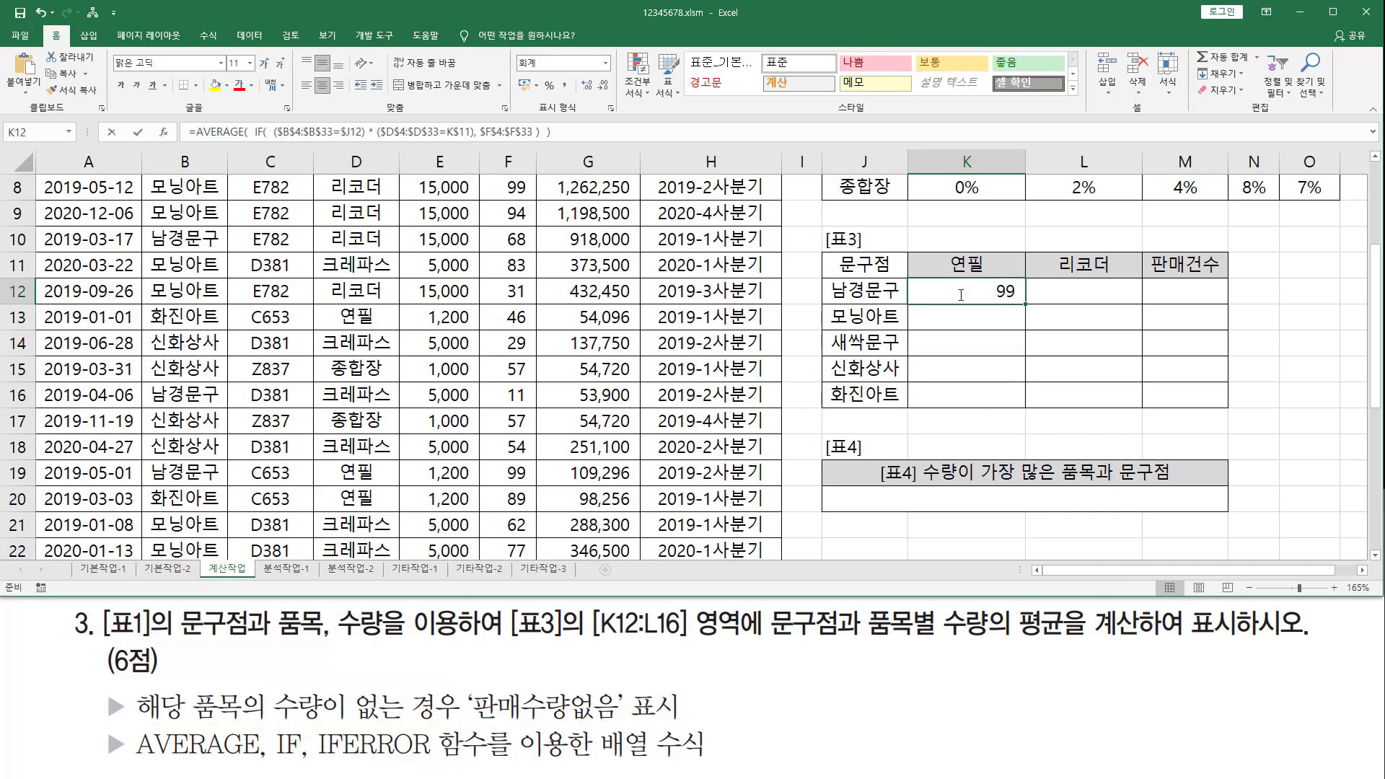
double_click(961, 295)
left_click_drag(693, 291, 1319, 295)
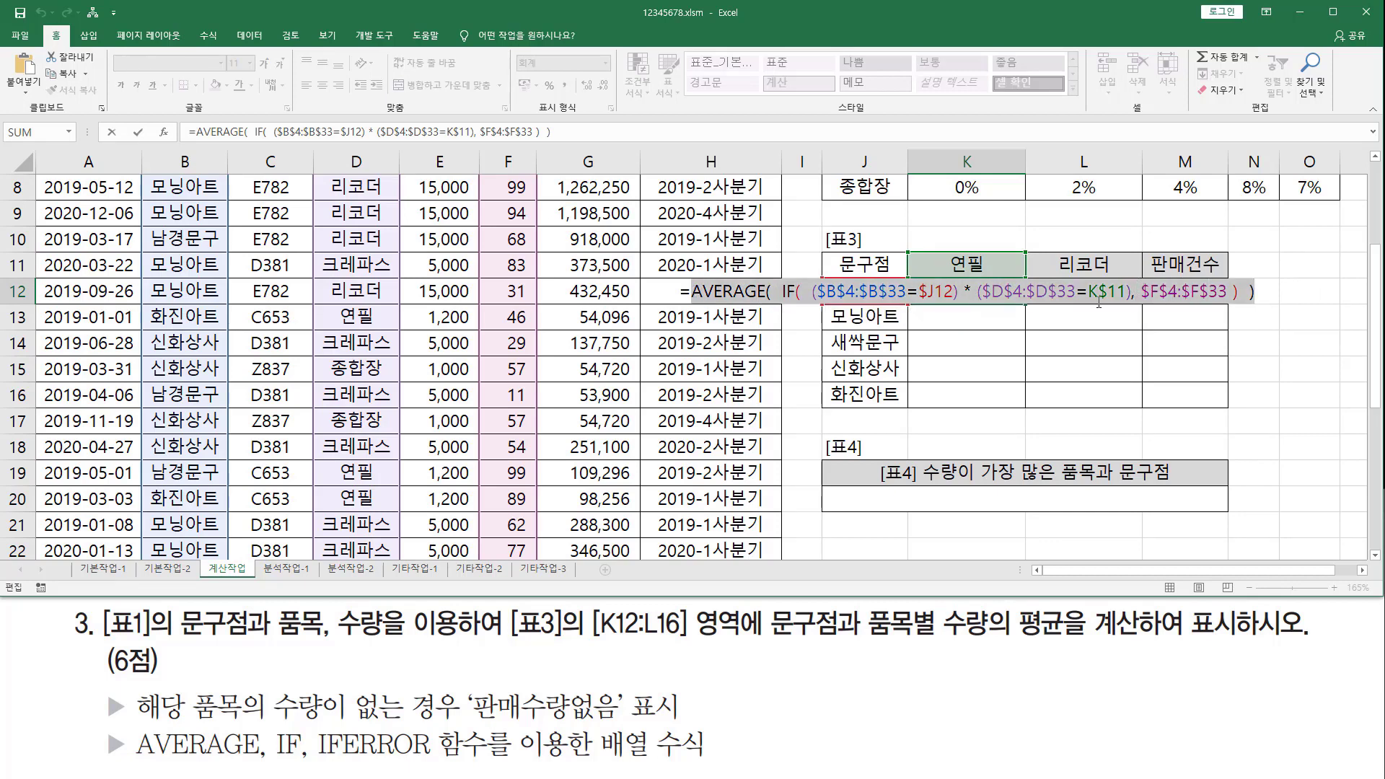
left_click(693, 290)
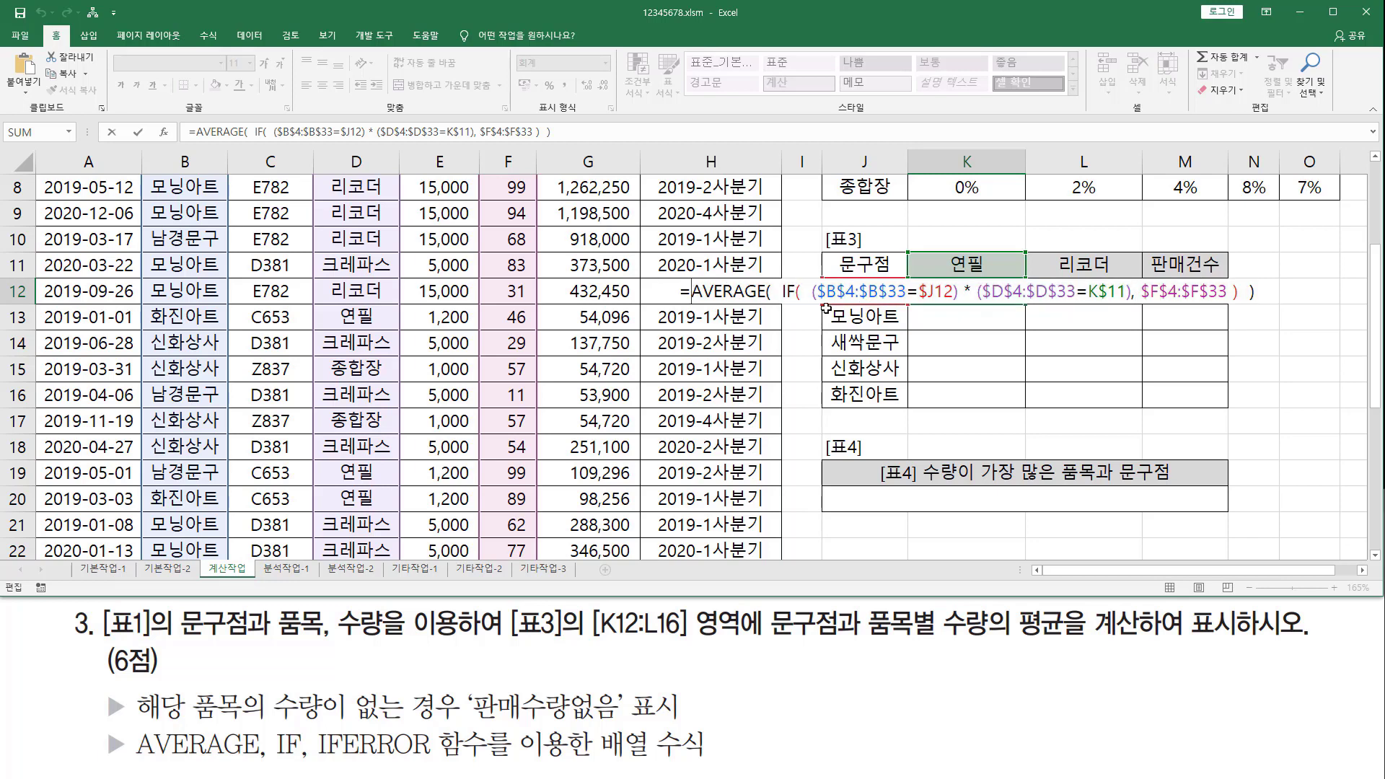
type("ife")
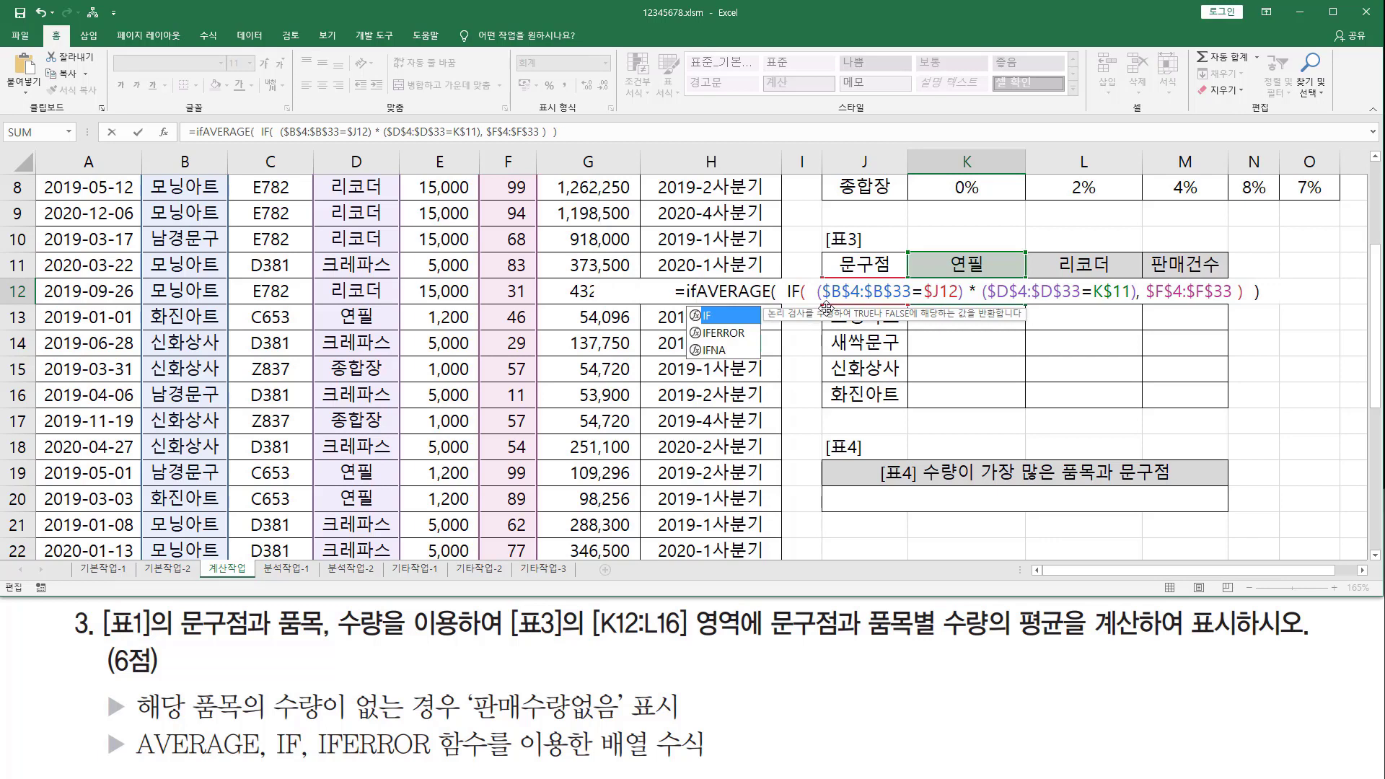
key("Tab")
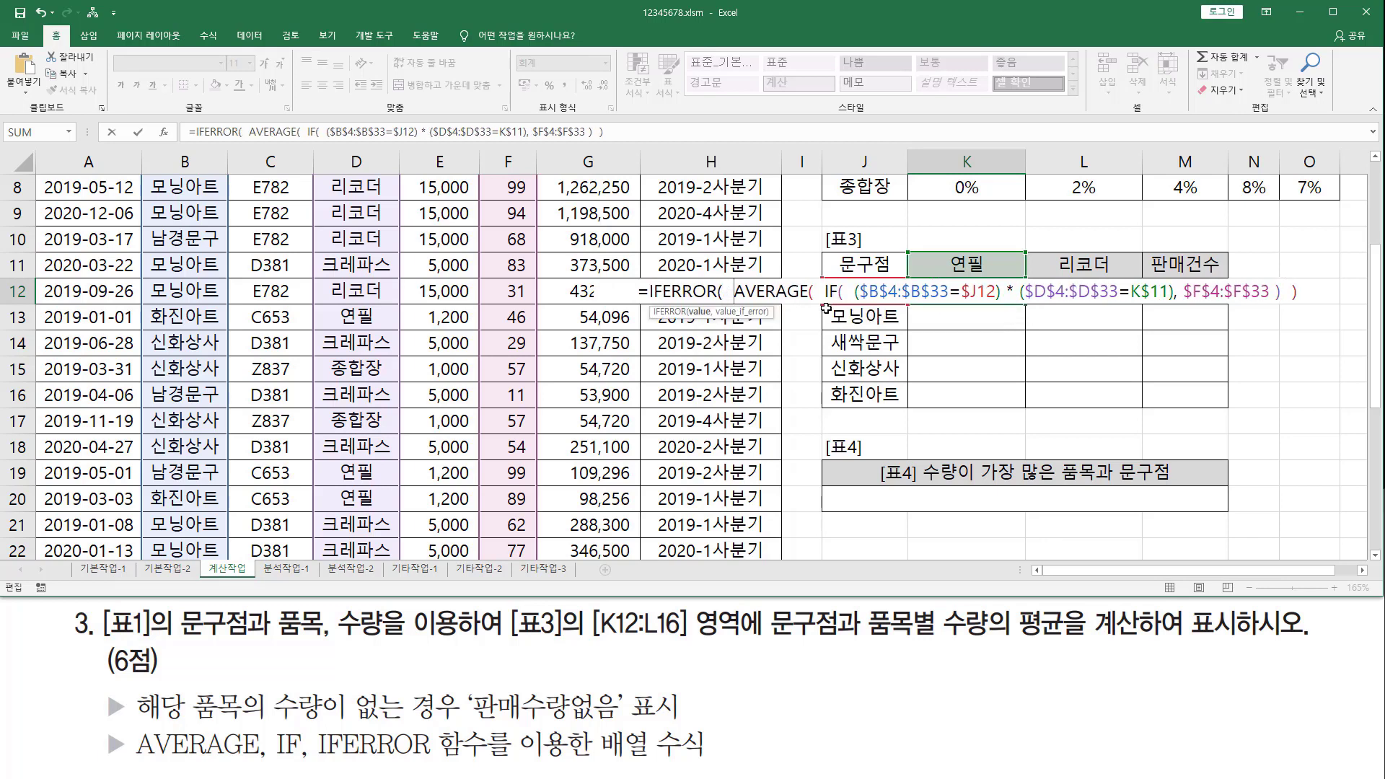
Add "판매수량없음" as the IFERROR fallback value in K12, close the function and commit it as an array formula.
key("shift+End")
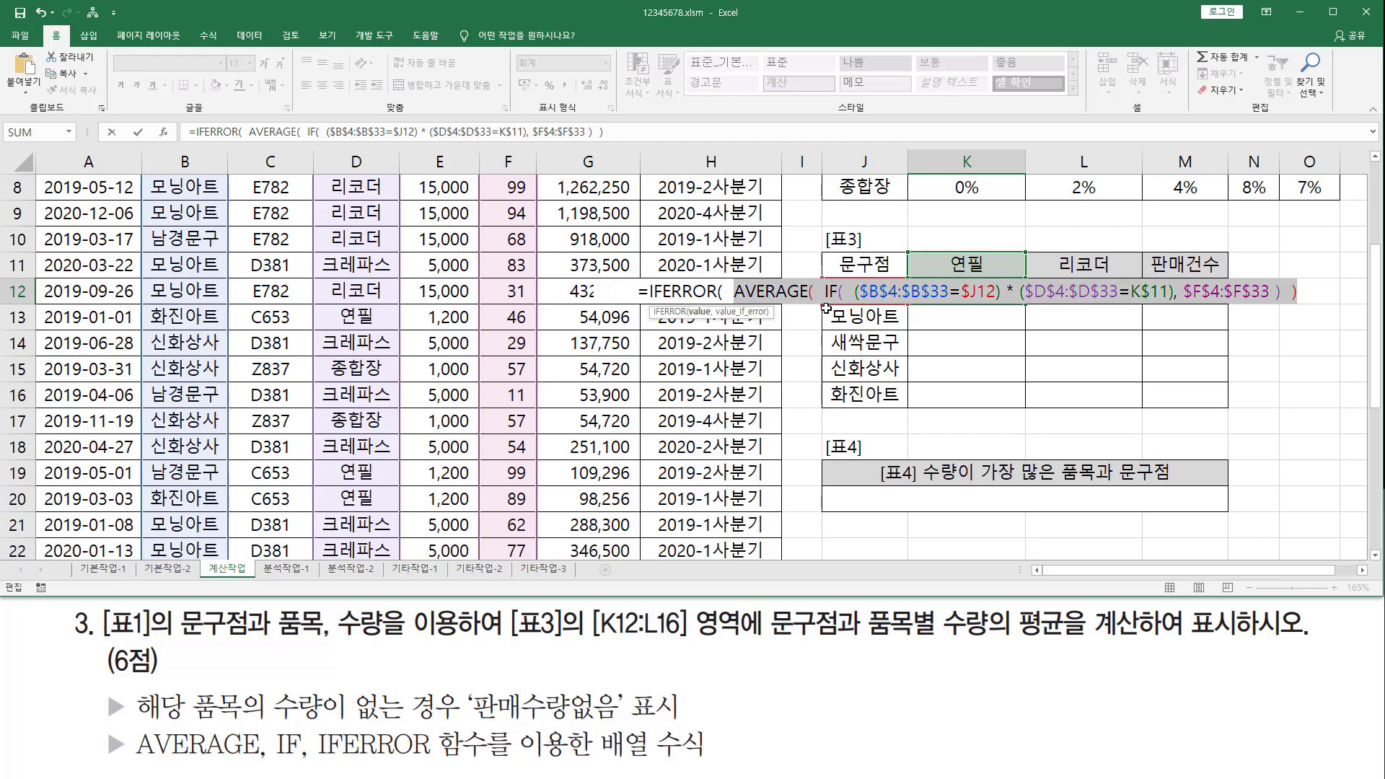
key("End")
type(",")
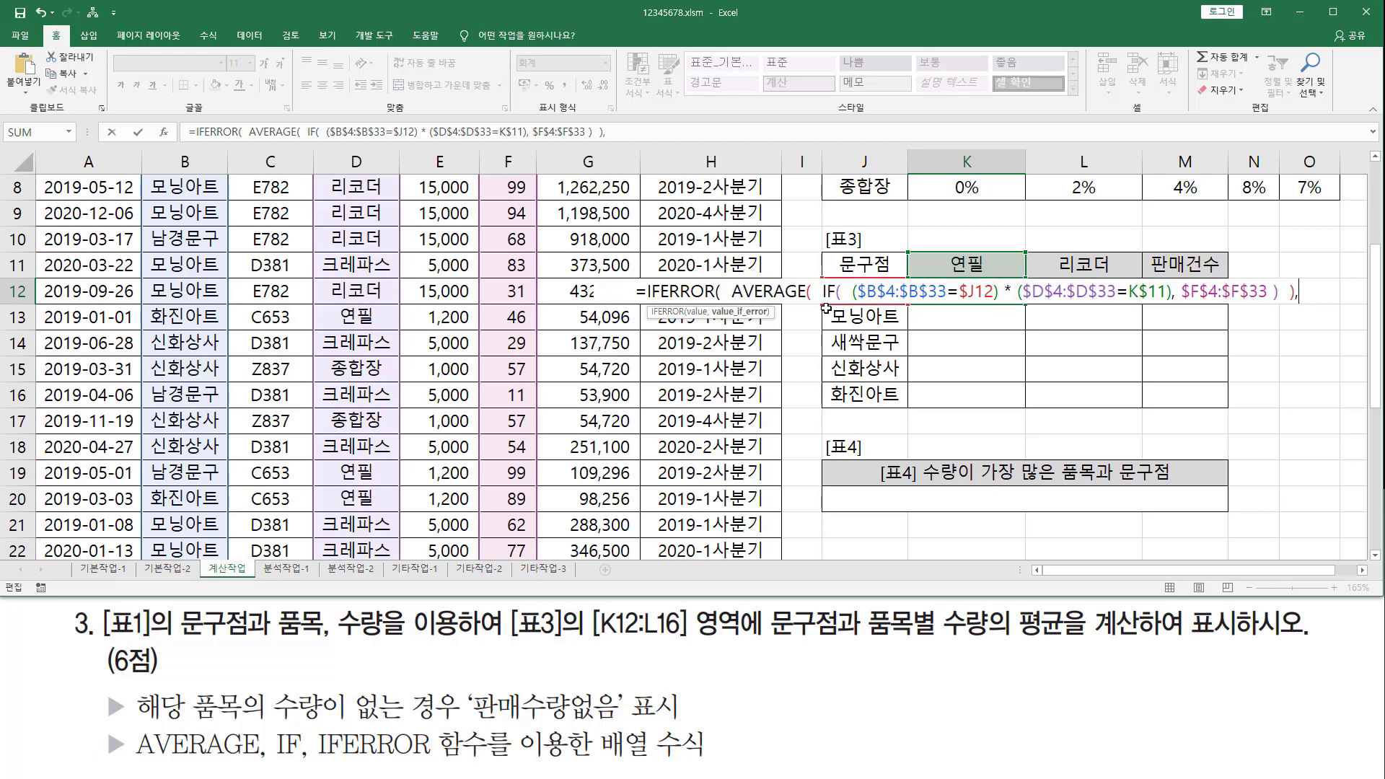
type(" \"판")
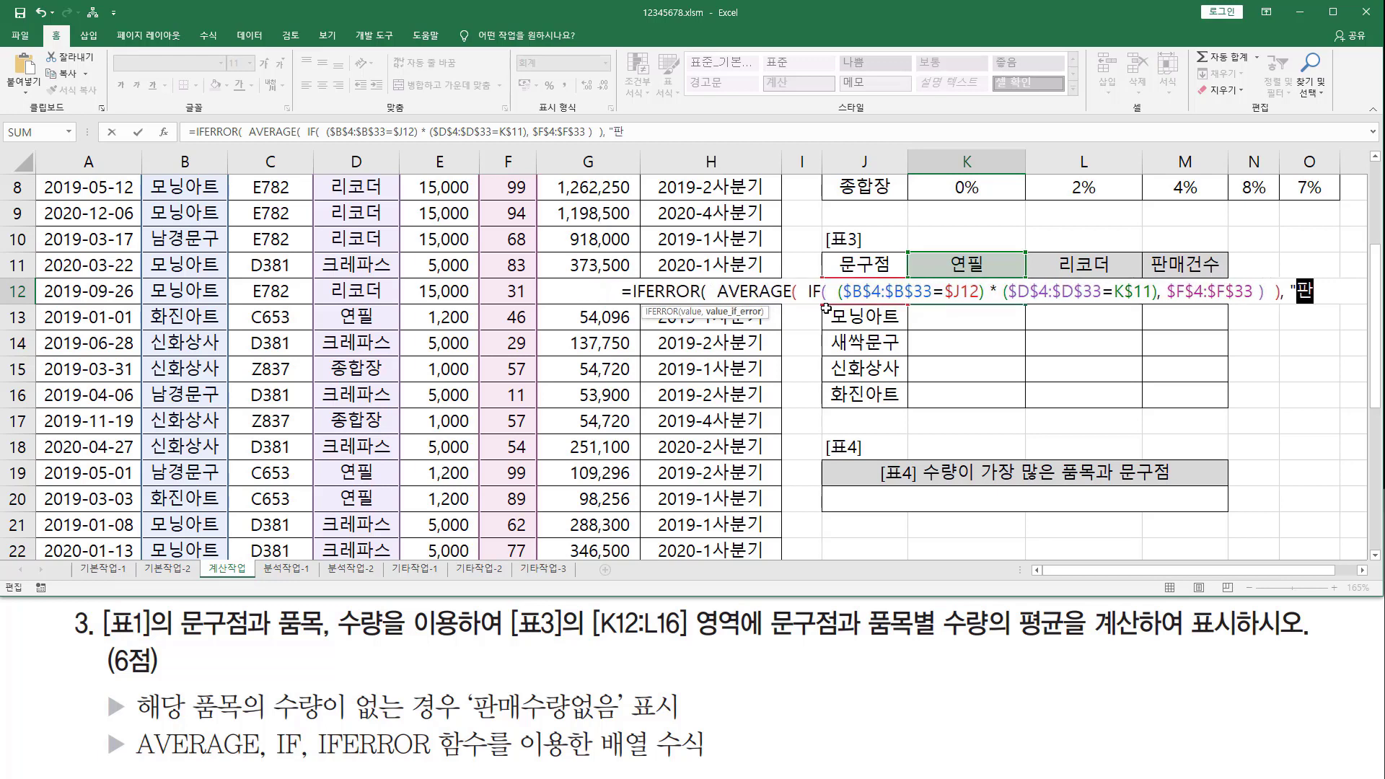
type("매수량없음\"")
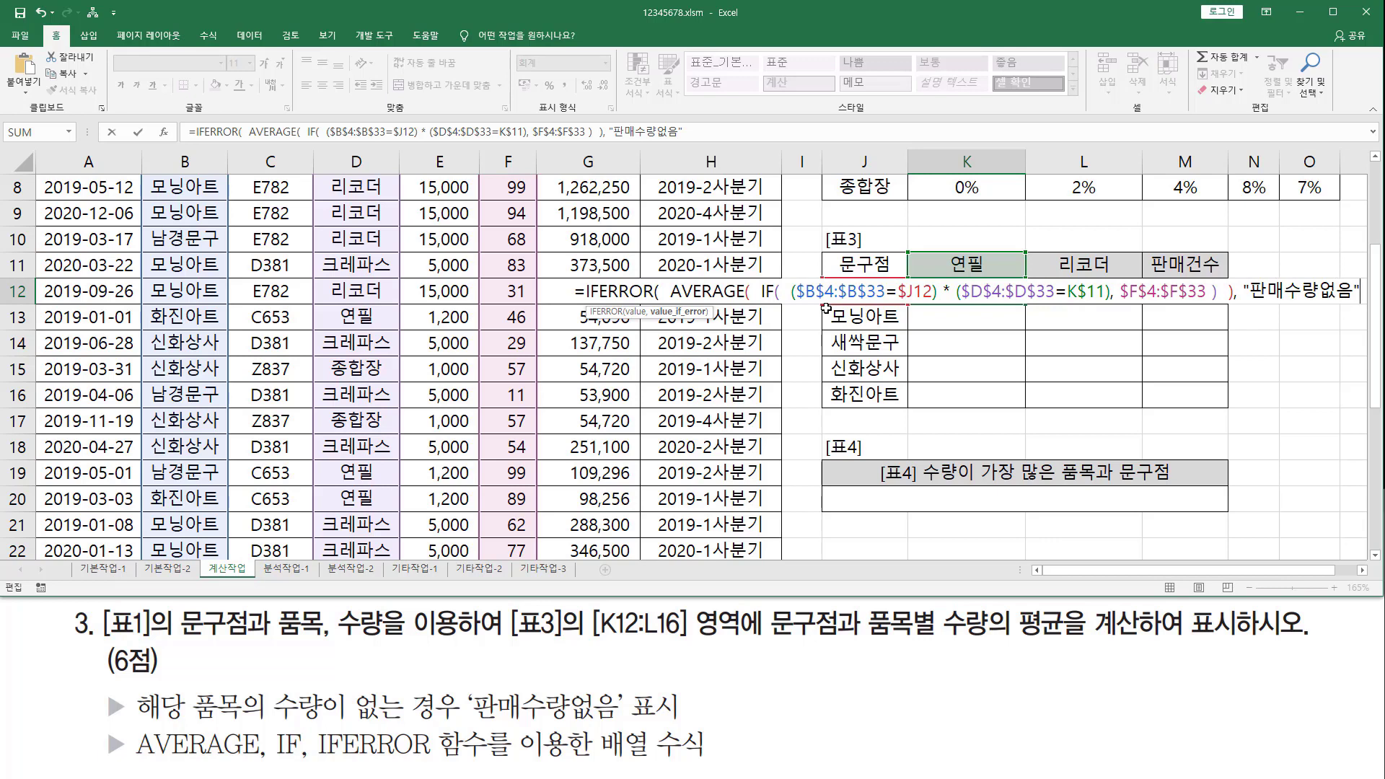
type(")")
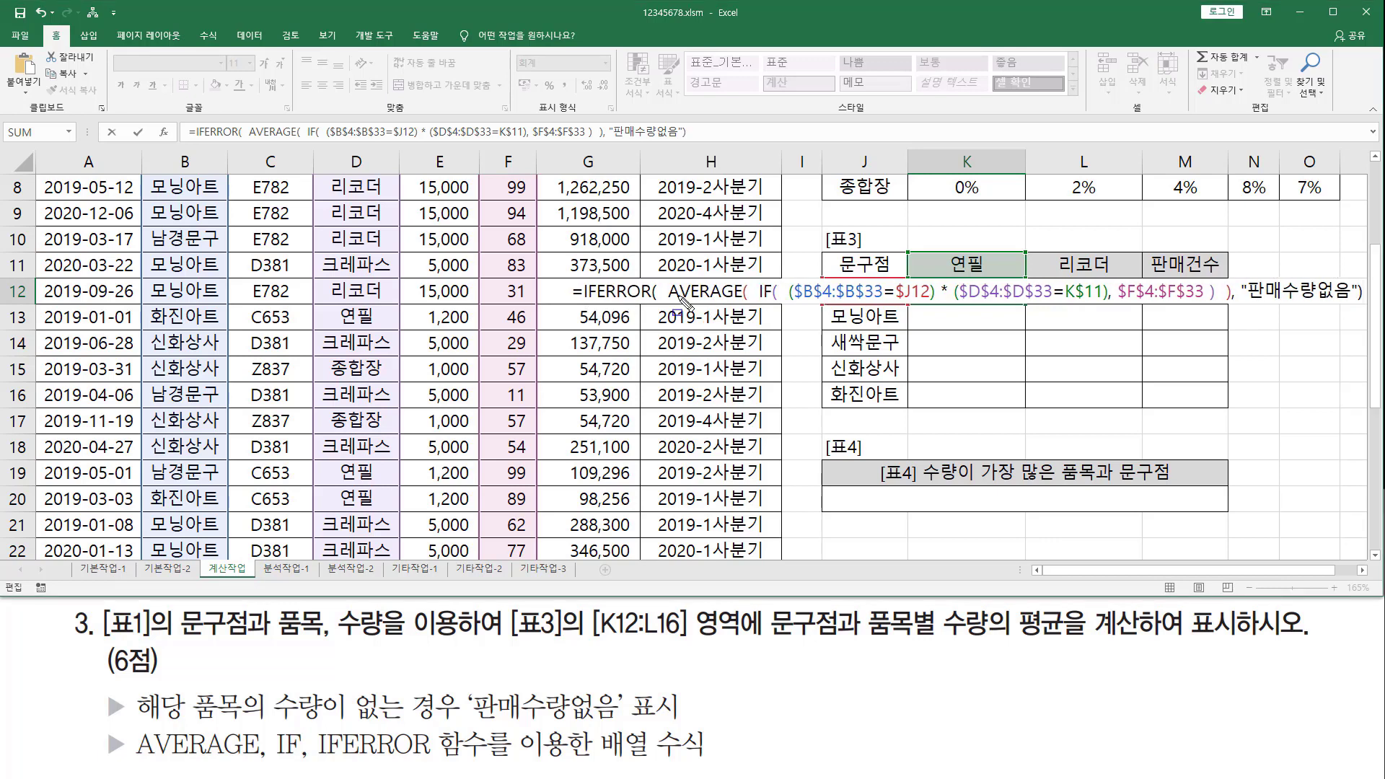
mouse_move(665, 276)
left_mouse_down()
mouse_move(859, 318)
mouse_move(1350, 301)
left_mouse_up()
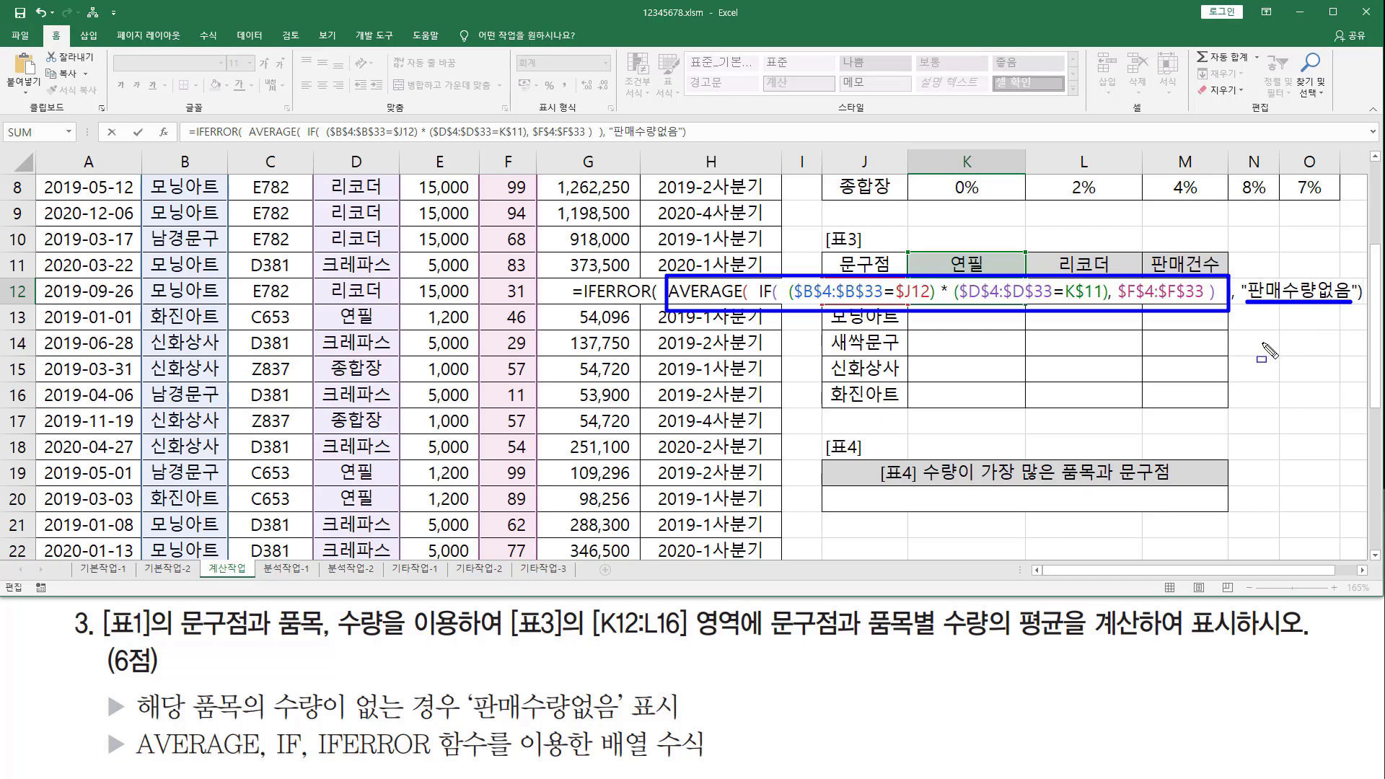
key("Escape")
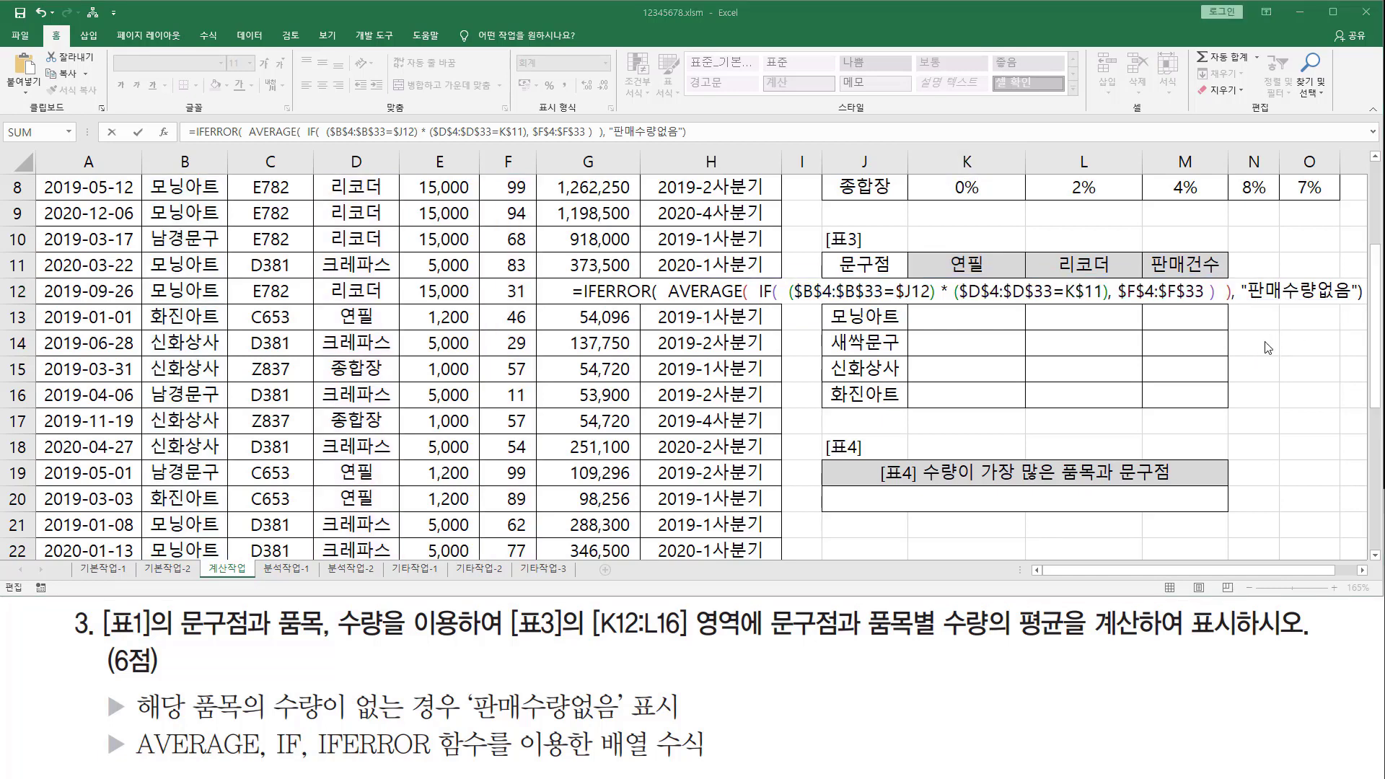
key("ctrl+shift+Return")
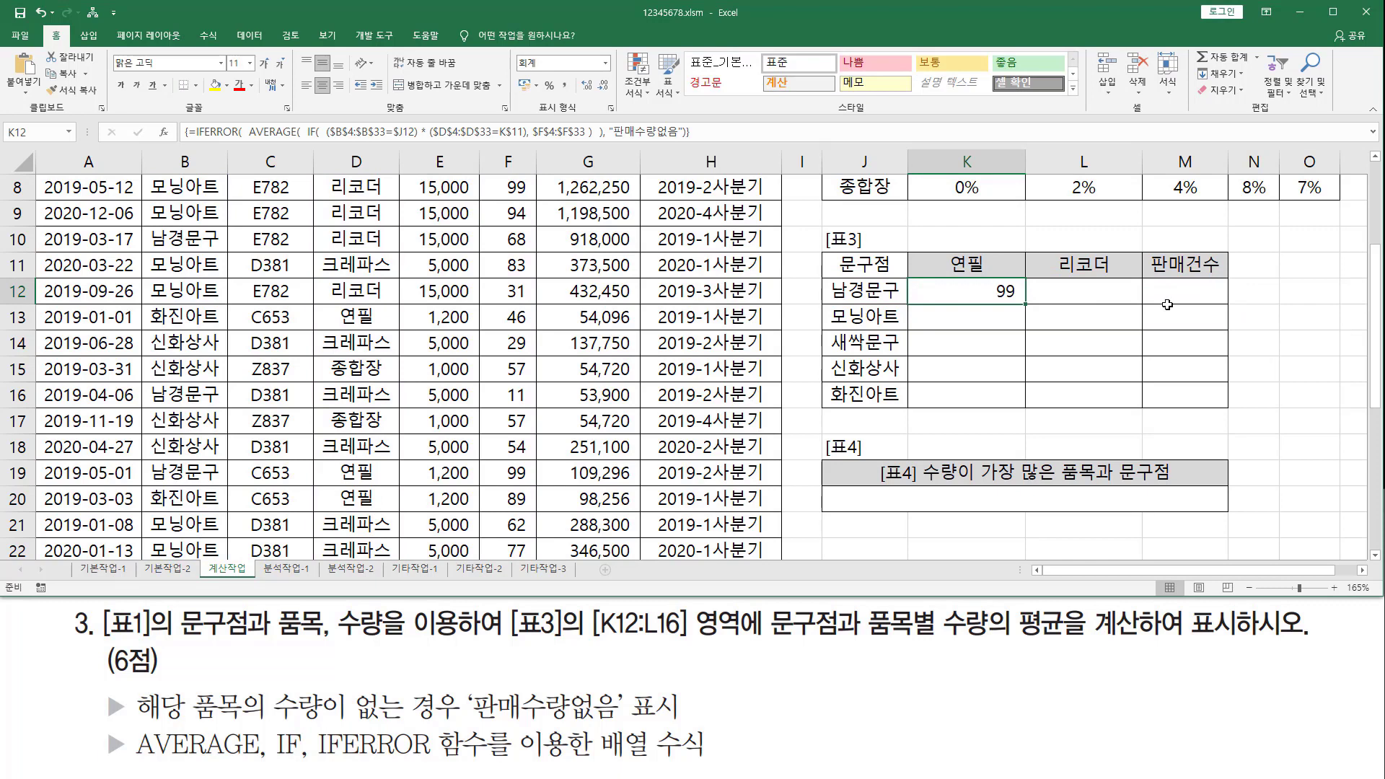
Fill the K12 IFERROR array formula down through K16 and check cells K13 and K15.
left_click_drag(1026, 307, 1026, 395)
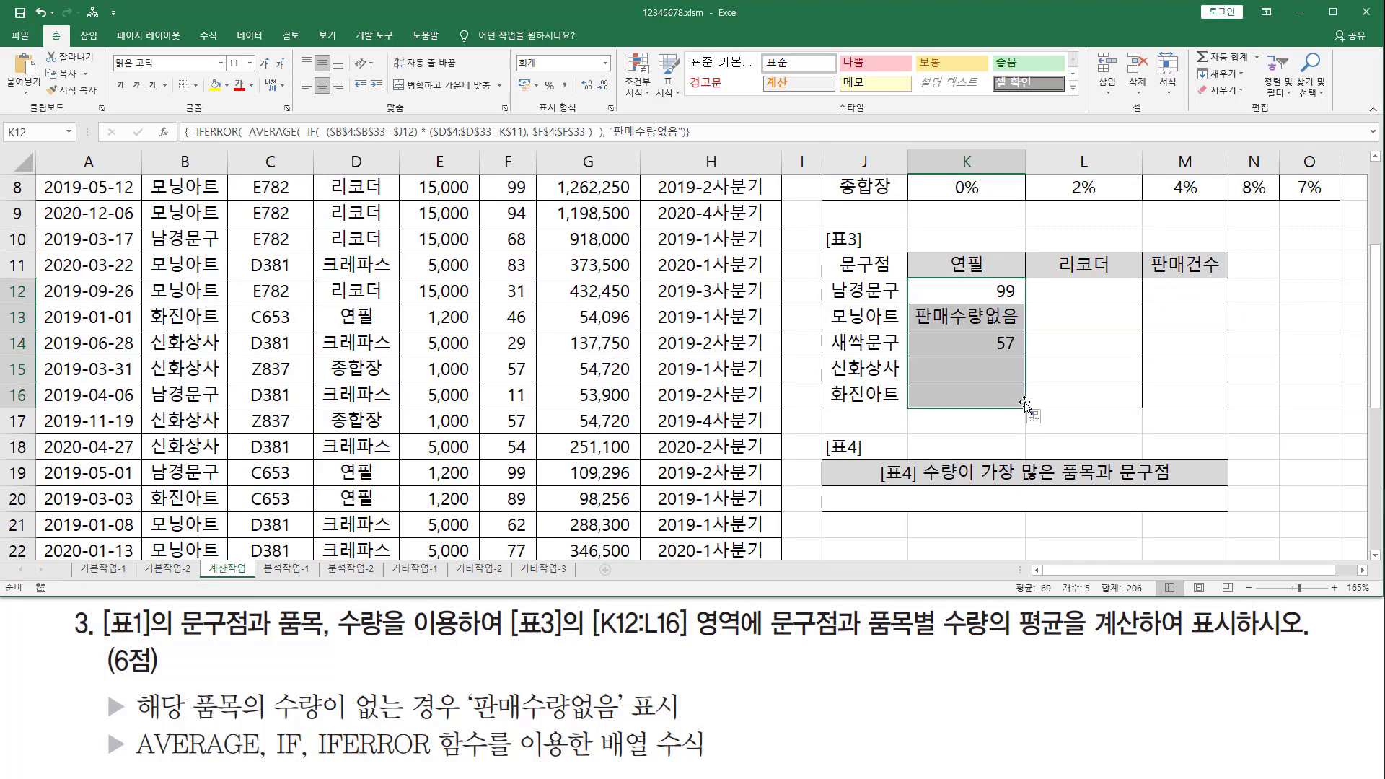
left_click(979, 320)
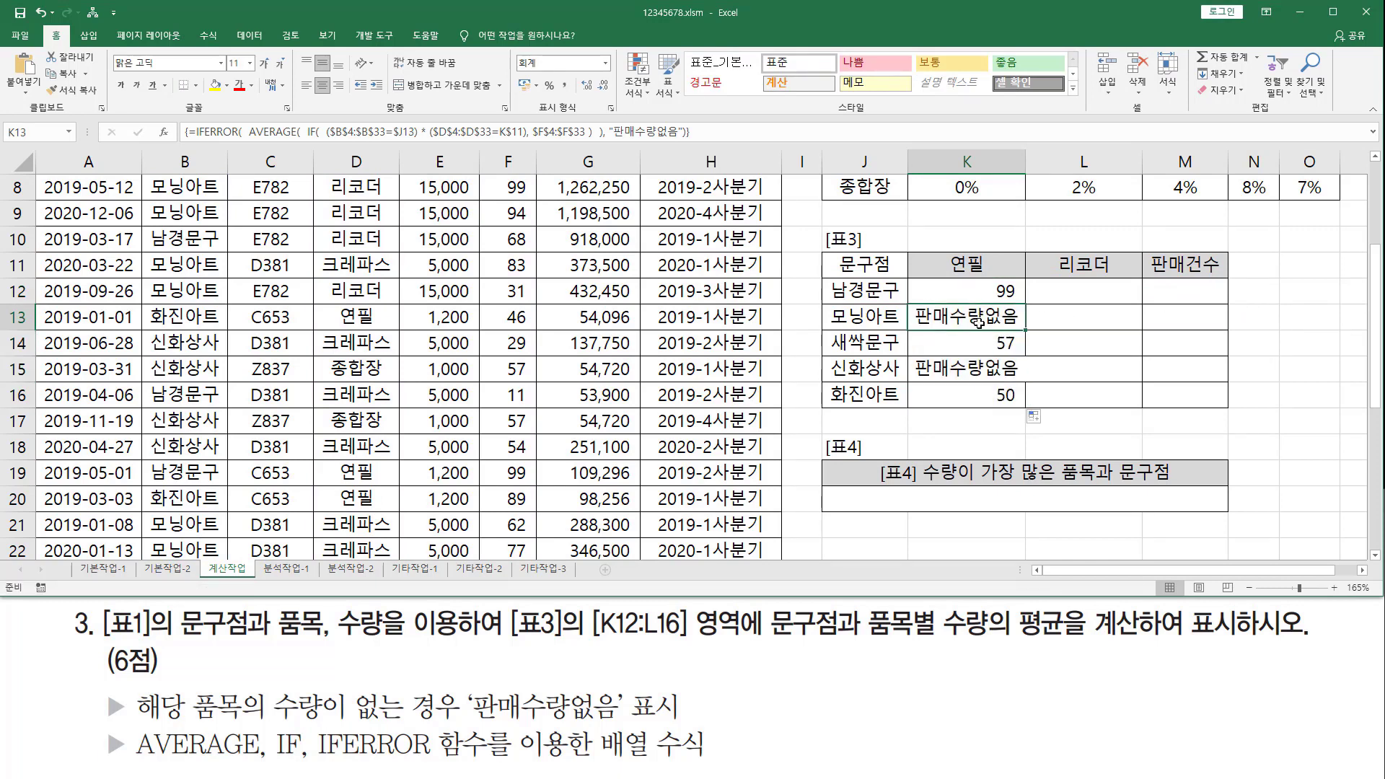
left_click(975, 367)
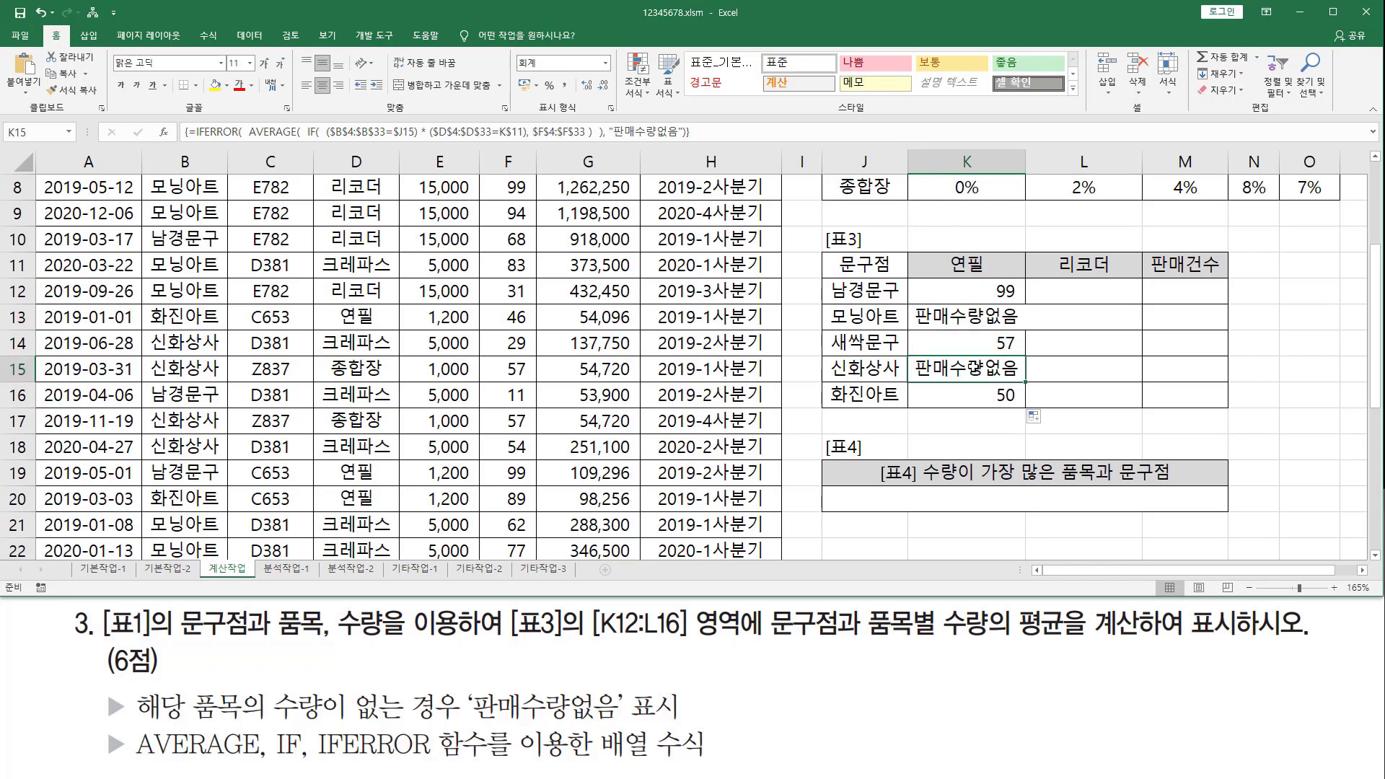
left_click(974, 318)
left_click(957, 368)
Fill the K12 array formula across to L12 and down the 리코더 column through L16.
left_click(1012, 292)
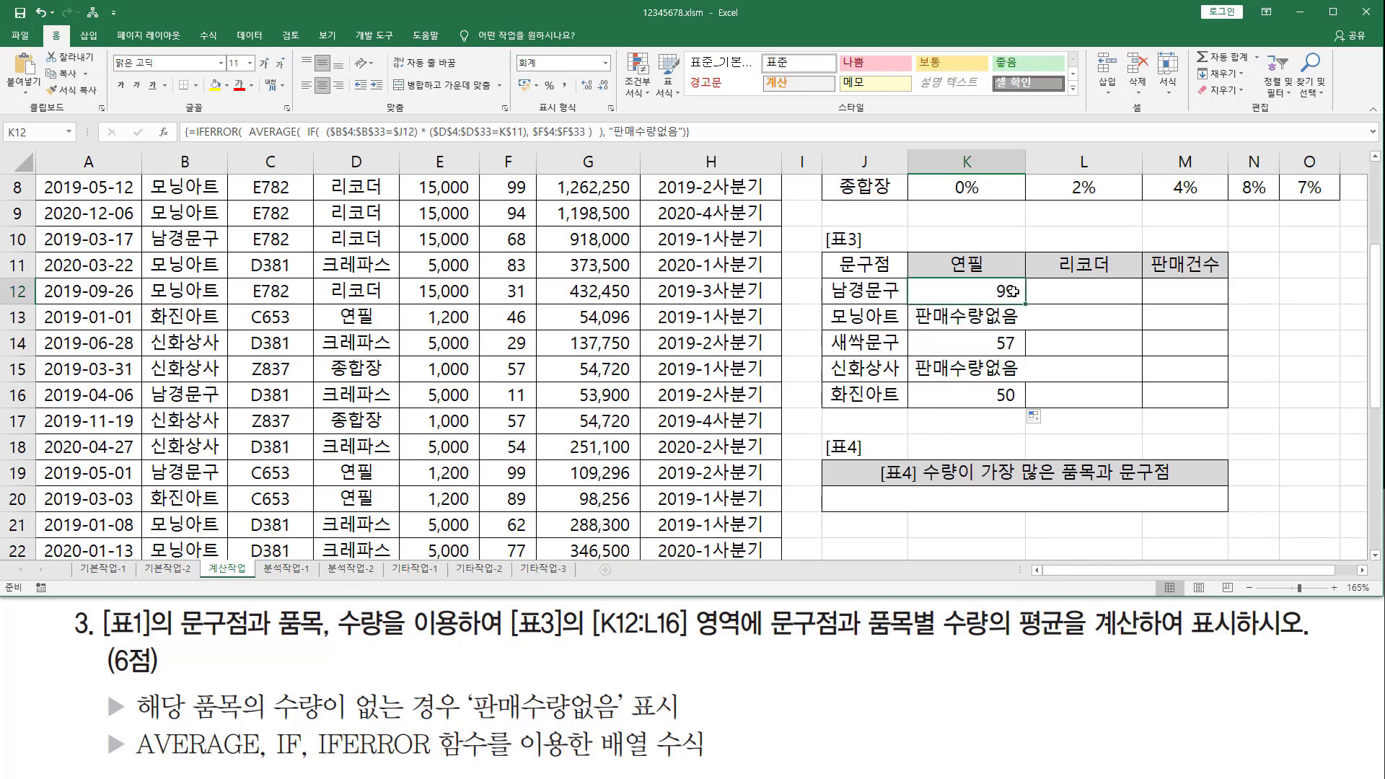
left_click_drag(1028, 304, 1096, 292)
left_click(1108, 293)
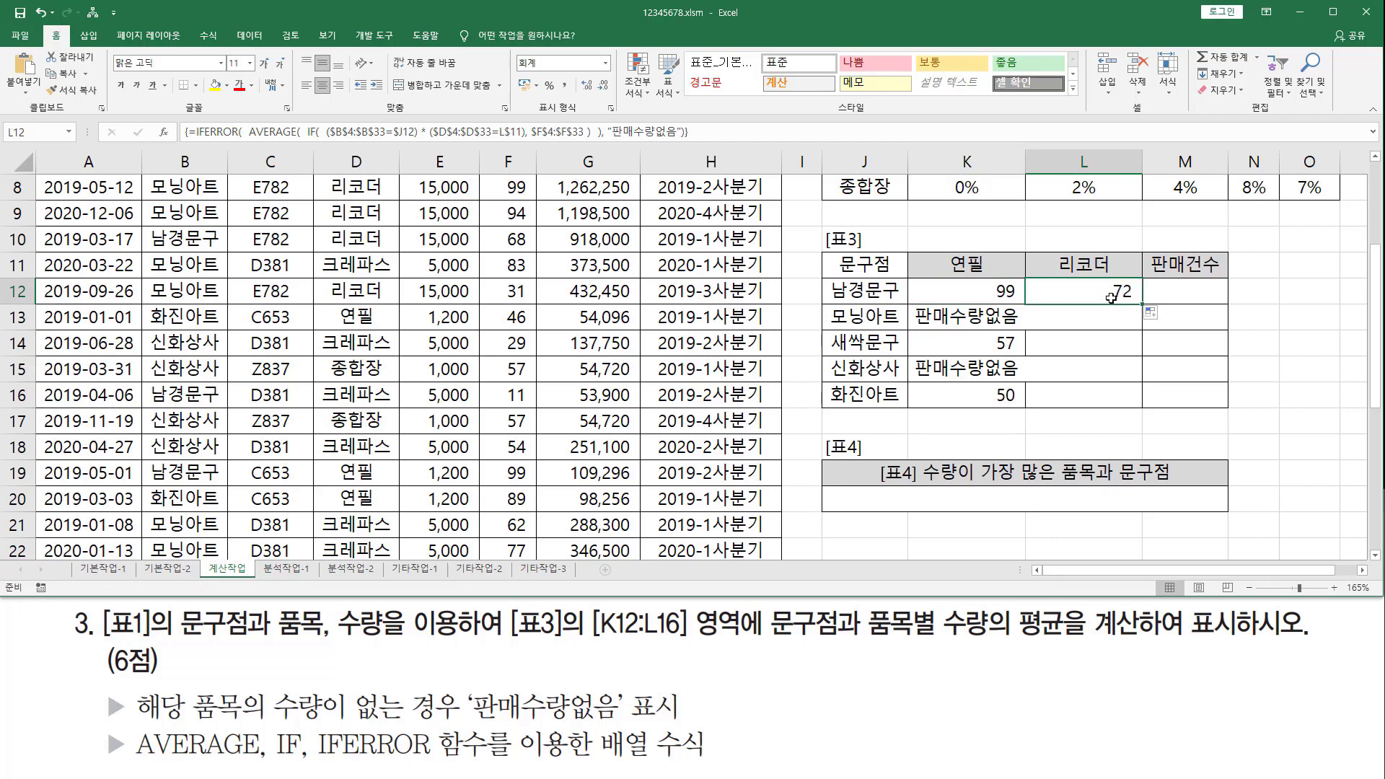
left_click_drag(1143, 304, 1136, 401)
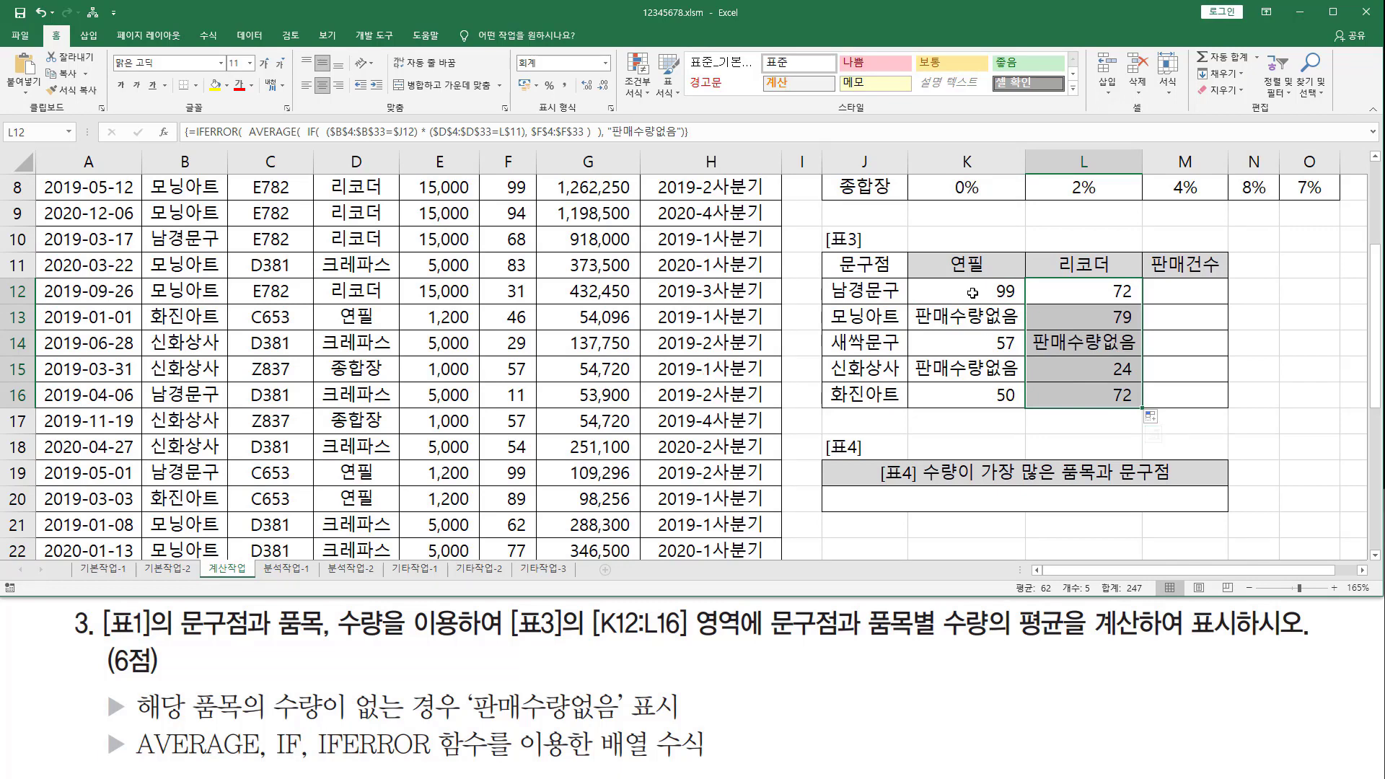
Copy the complete IFERROR formula from K12 and enter it as text in B2.
left_click(920, 290)
left_click_drag(697, 133, 185, 134)
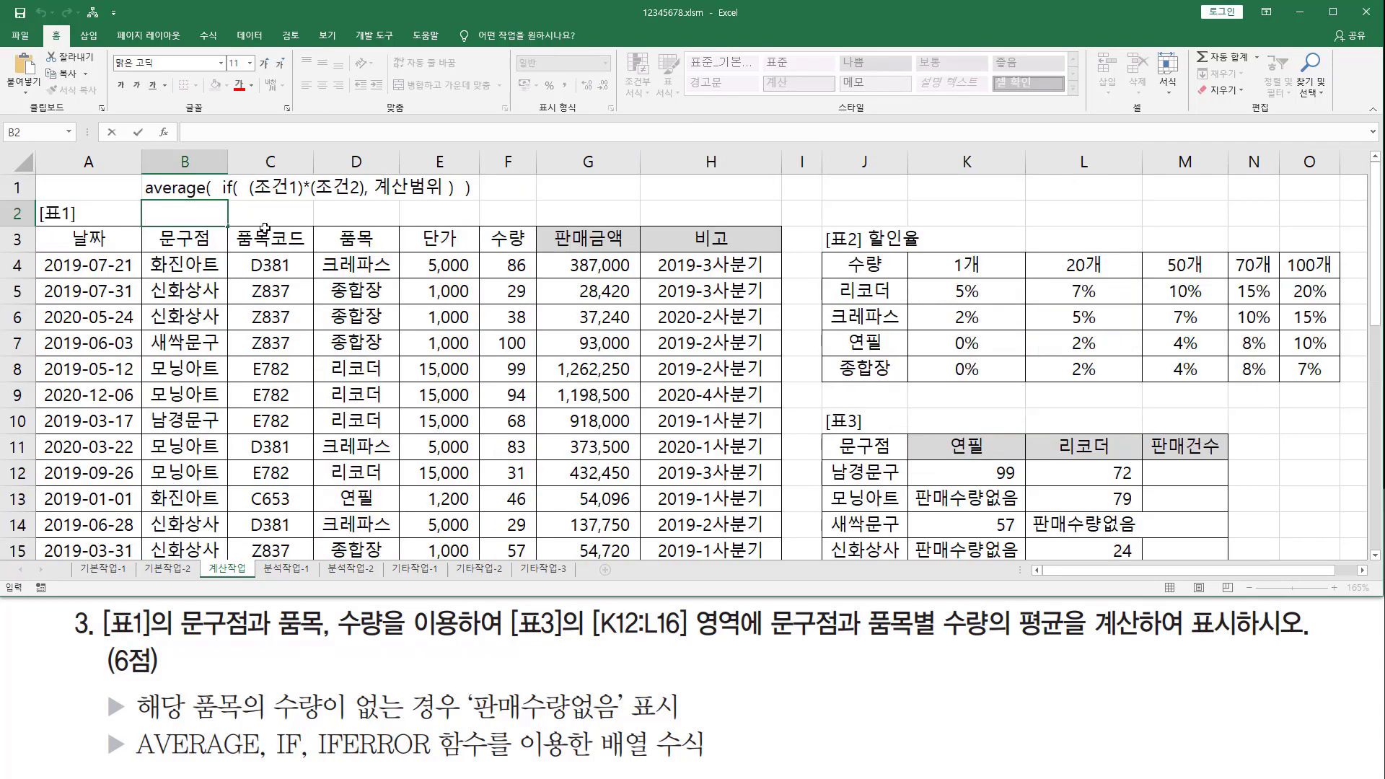
type("=IFERROR( AVERAGE( IF( ($B$4:$B$33=$J12) * ($D$4:$D$33=K$11), $F$4:$F$33 ), \\\"판매수량없음\\\")")
key("Return")
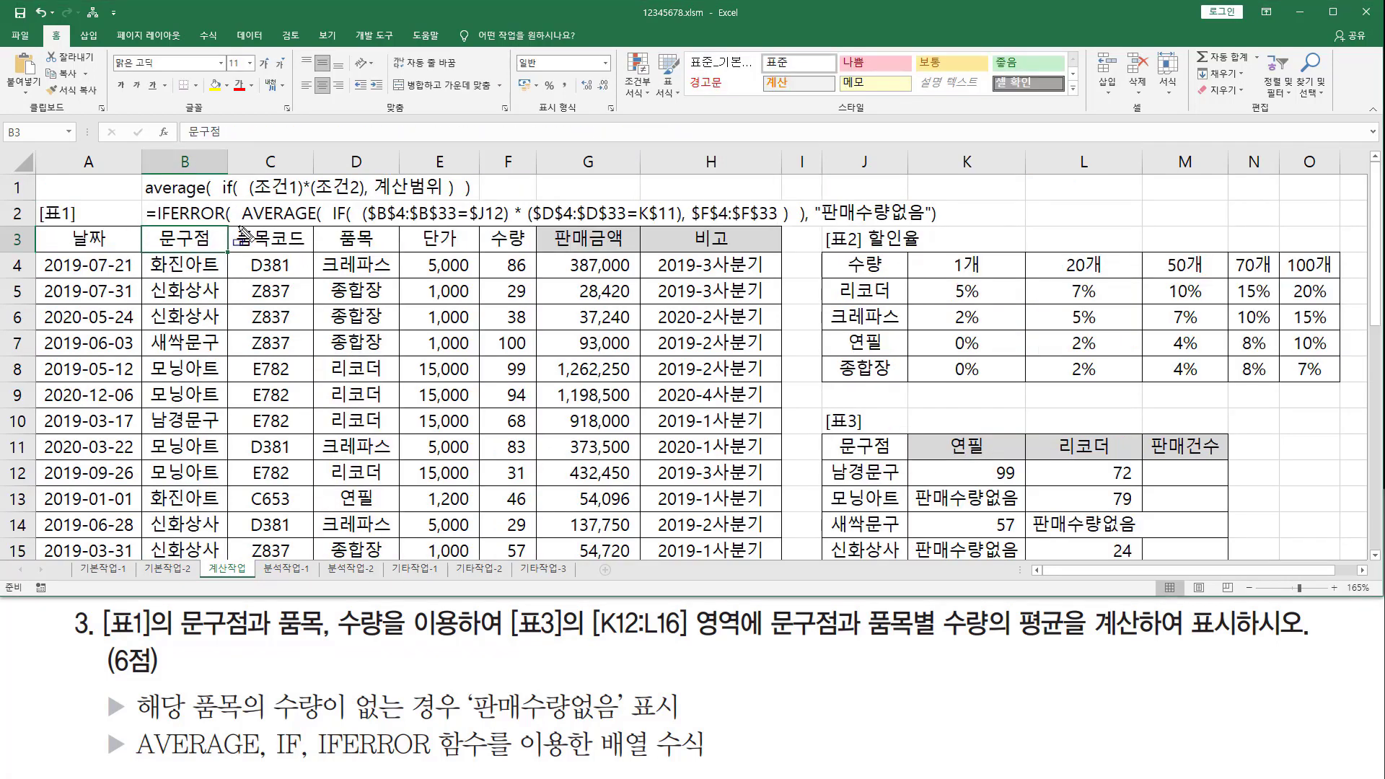
Review the AVERAGE, IF conditions, $F$4:$F$33 range and error text in the formula written in B2.
left_click_drag(240, 225, 312, 225)
left_click_drag(329, 225, 679, 225)
mouse_move(351, 197)
left_mouse_down()
mouse_move(394, 238)
mouse_move(678, 238)
left_mouse_up()
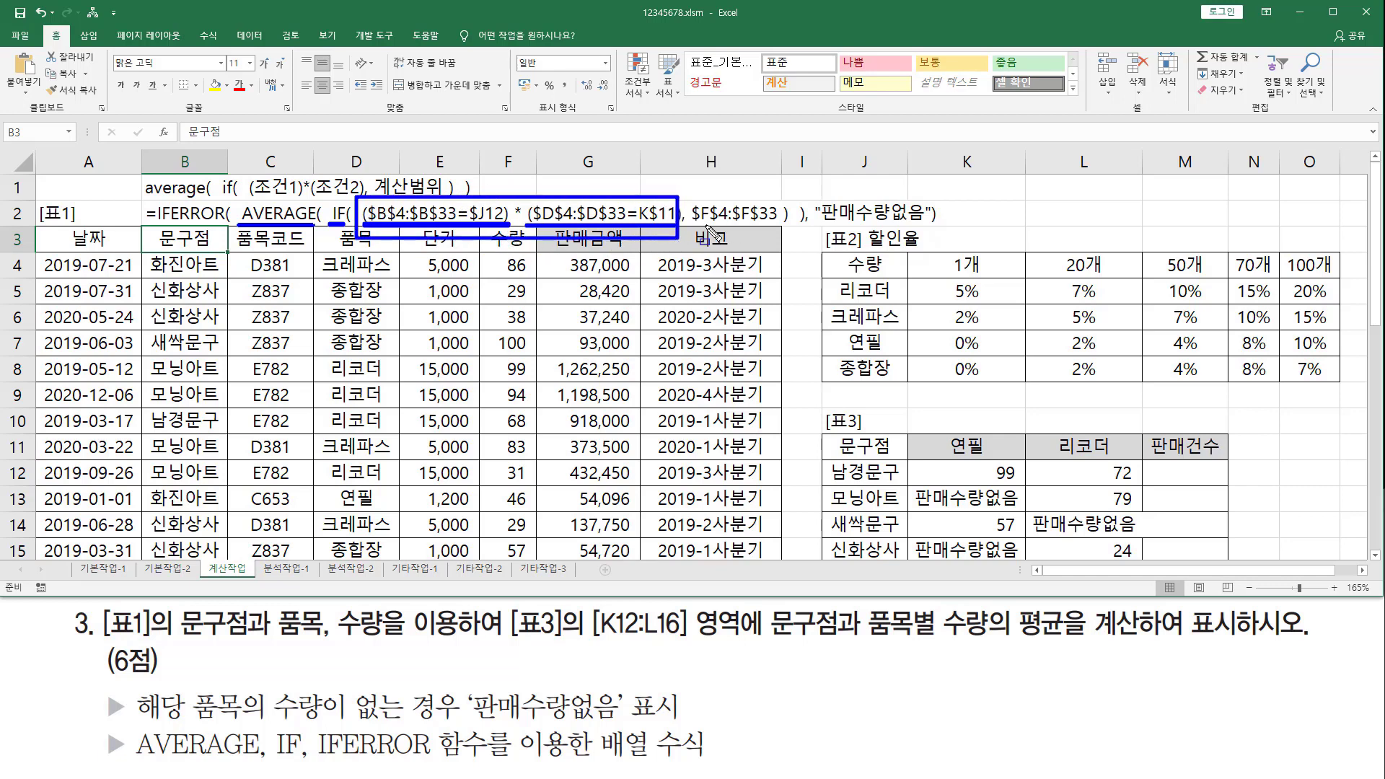
left_click_drag(692, 225, 777, 224)
mouse_move(235, 197)
left_mouse_down()
mouse_move(246, 216)
mouse_move(339, 236)
mouse_move(807, 244)
left_mouse_up()
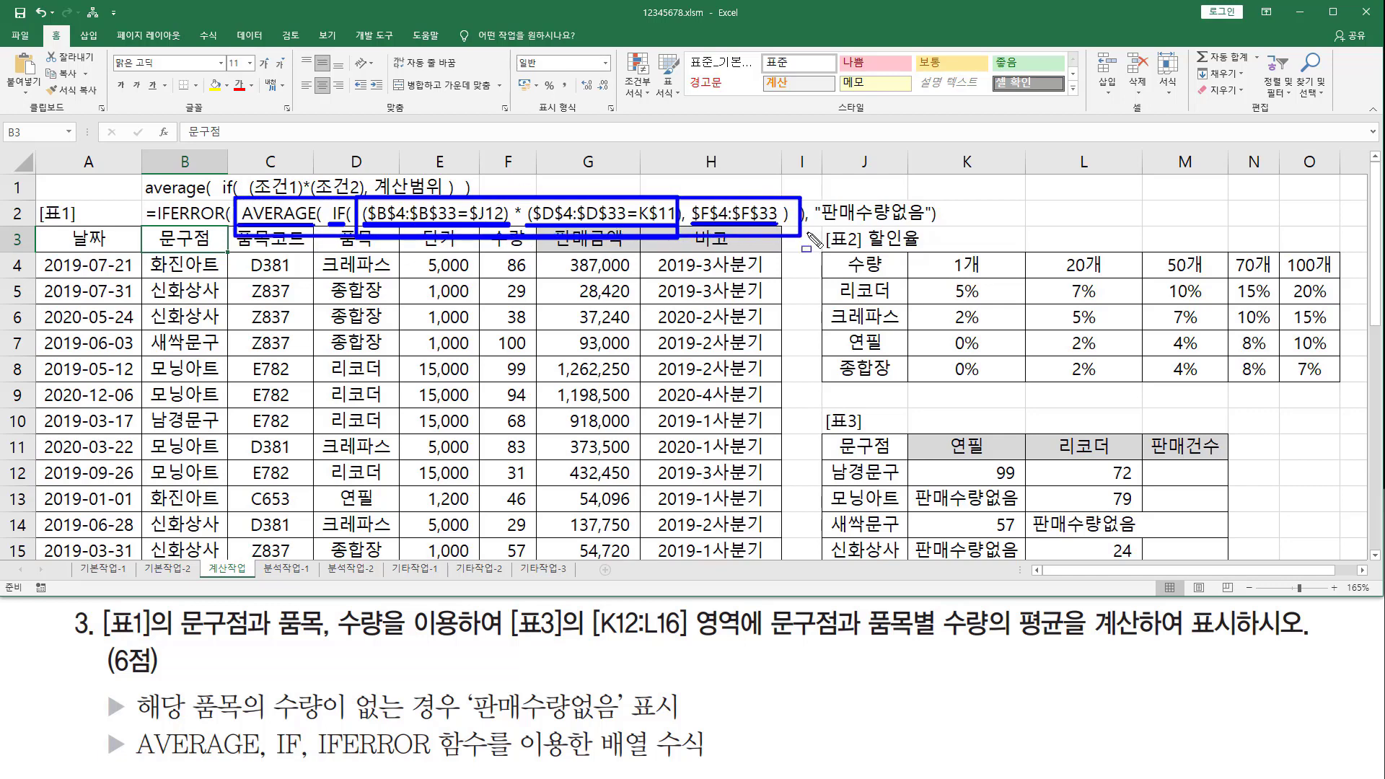
left_click_drag(821, 223, 930, 222)
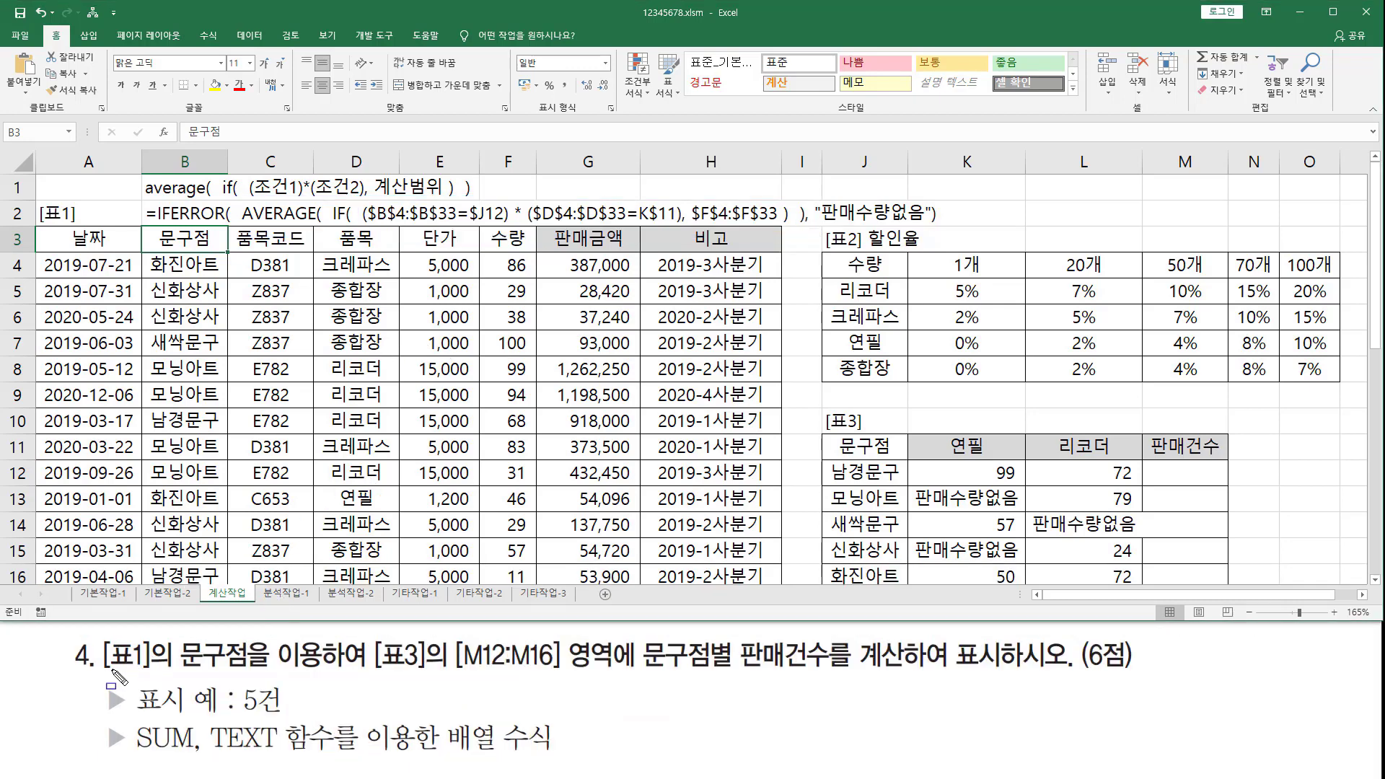
Read task 4 on counting sales per stationery shop in M12:M16 with a SUM and TEXT array formula.
left_click_drag(101, 674, 565, 678)
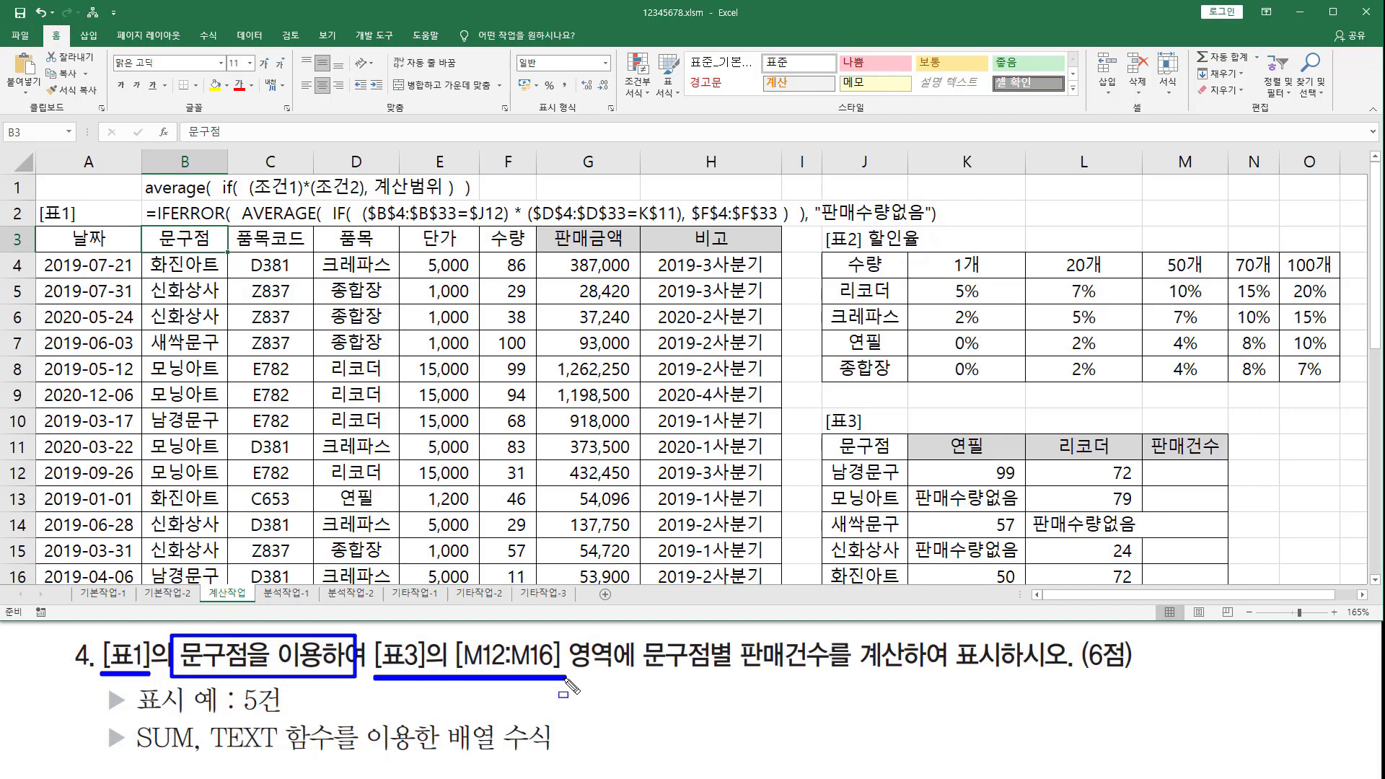
mouse_move(632, 676)
left_mouse_down()
mouse_move(846, 678)
mouse_move(831, 678)
left_mouse_up()
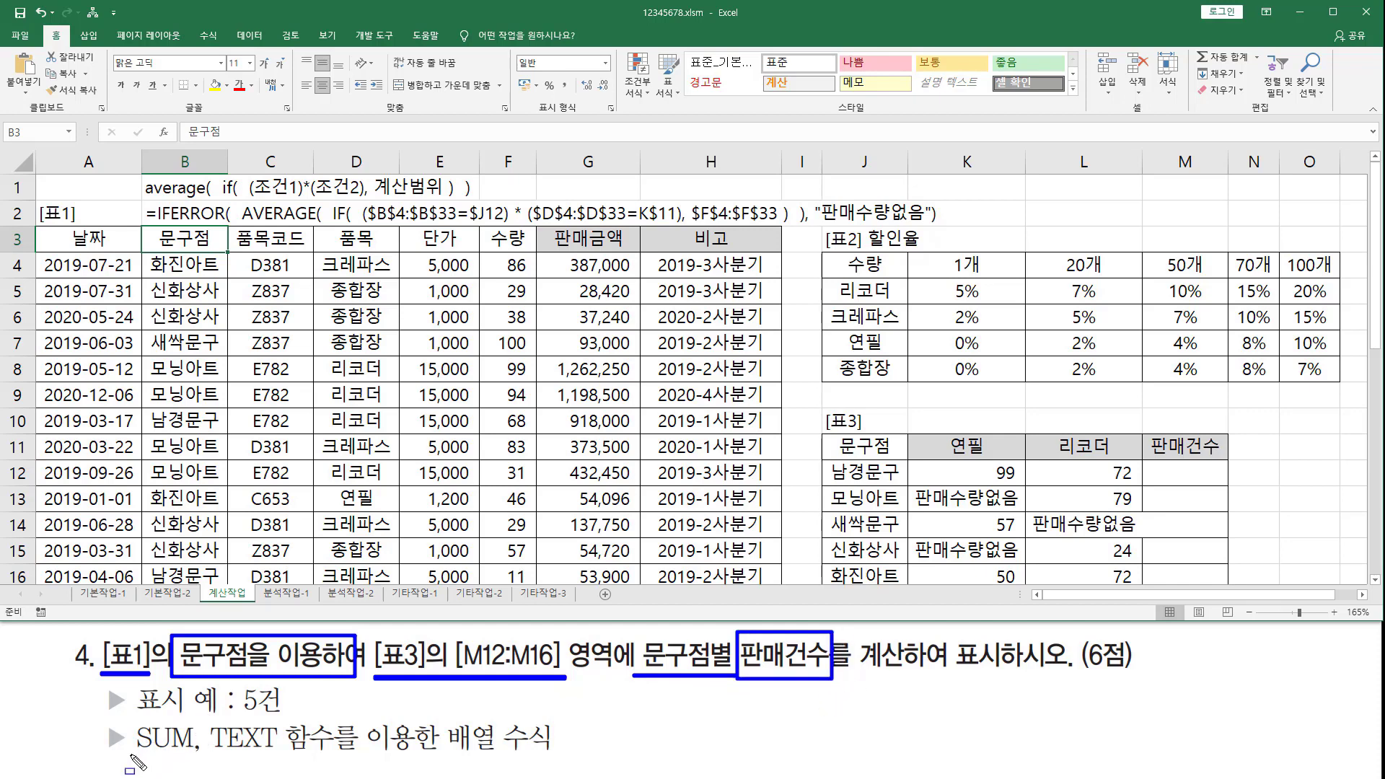
left_click_drag(131, 754, 331, 755)
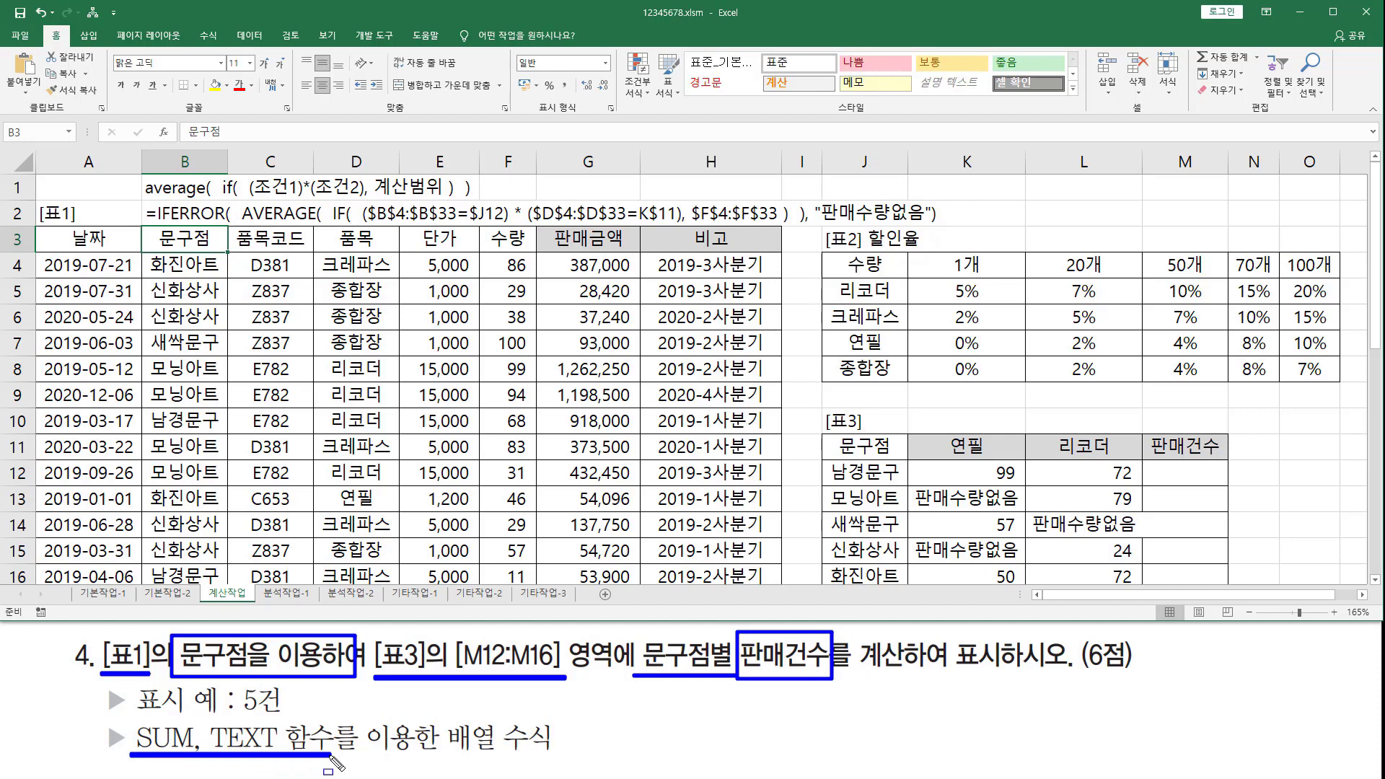
left_click_drag(444, 755, 565, 756)
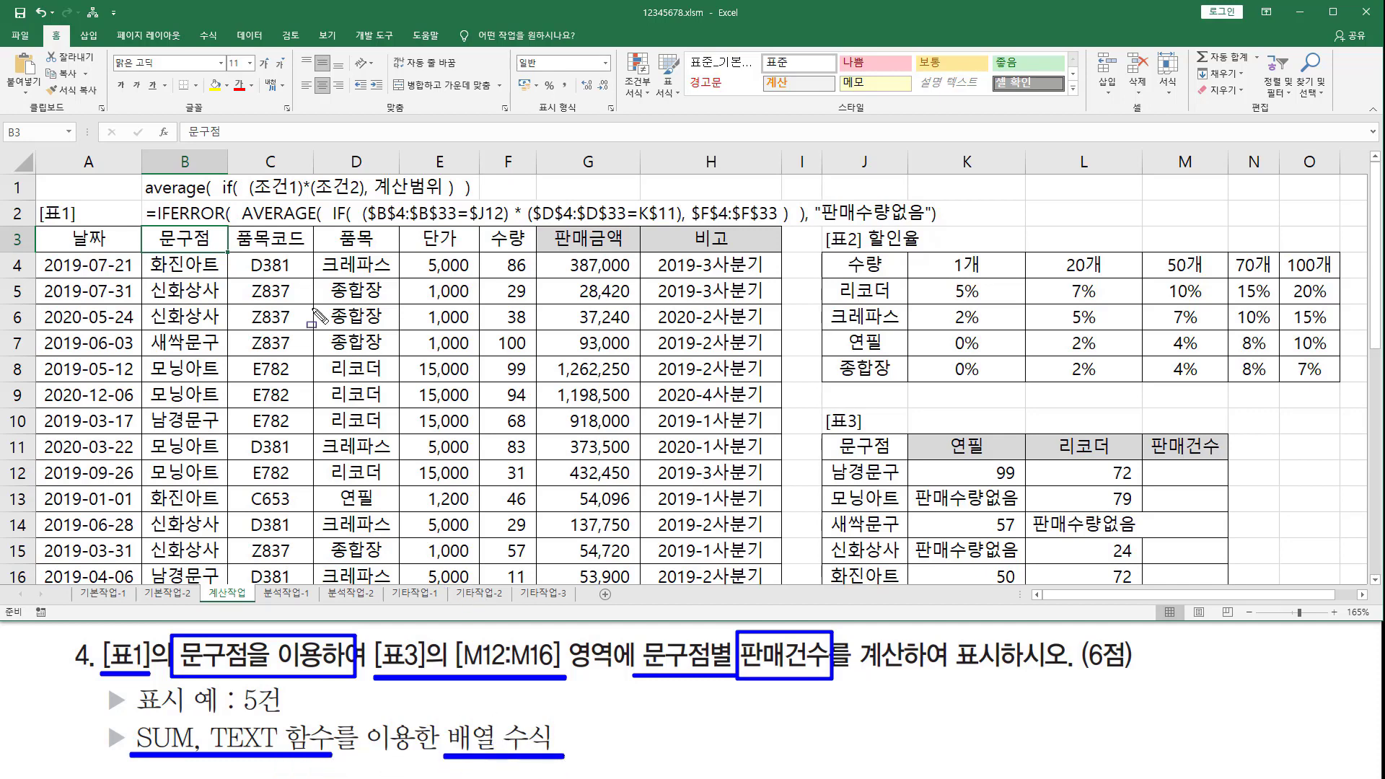
Clear the formula notes from B1:B2 and select B1.
key("Escape")
left_click_drag(202, 214, 184, 189)
key("Delete")
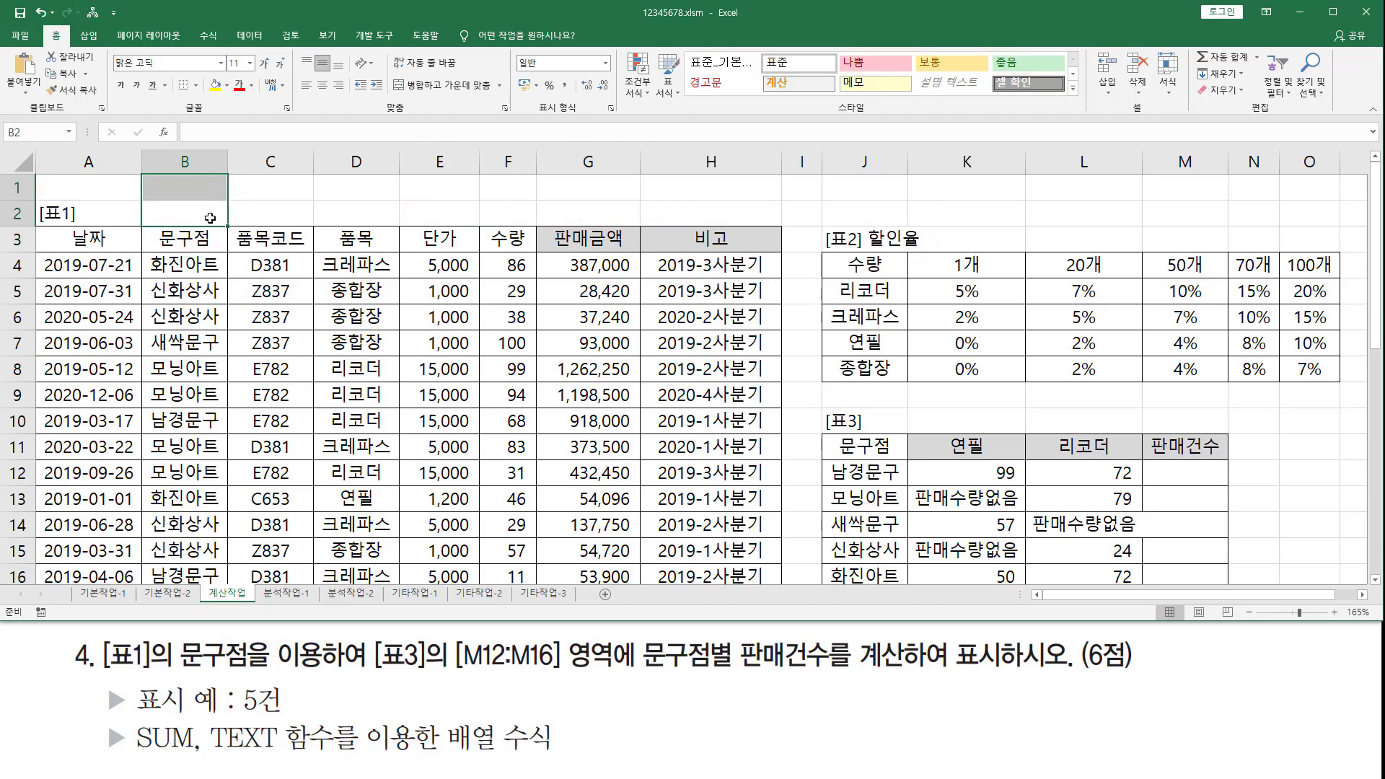
left_click(171, 192)
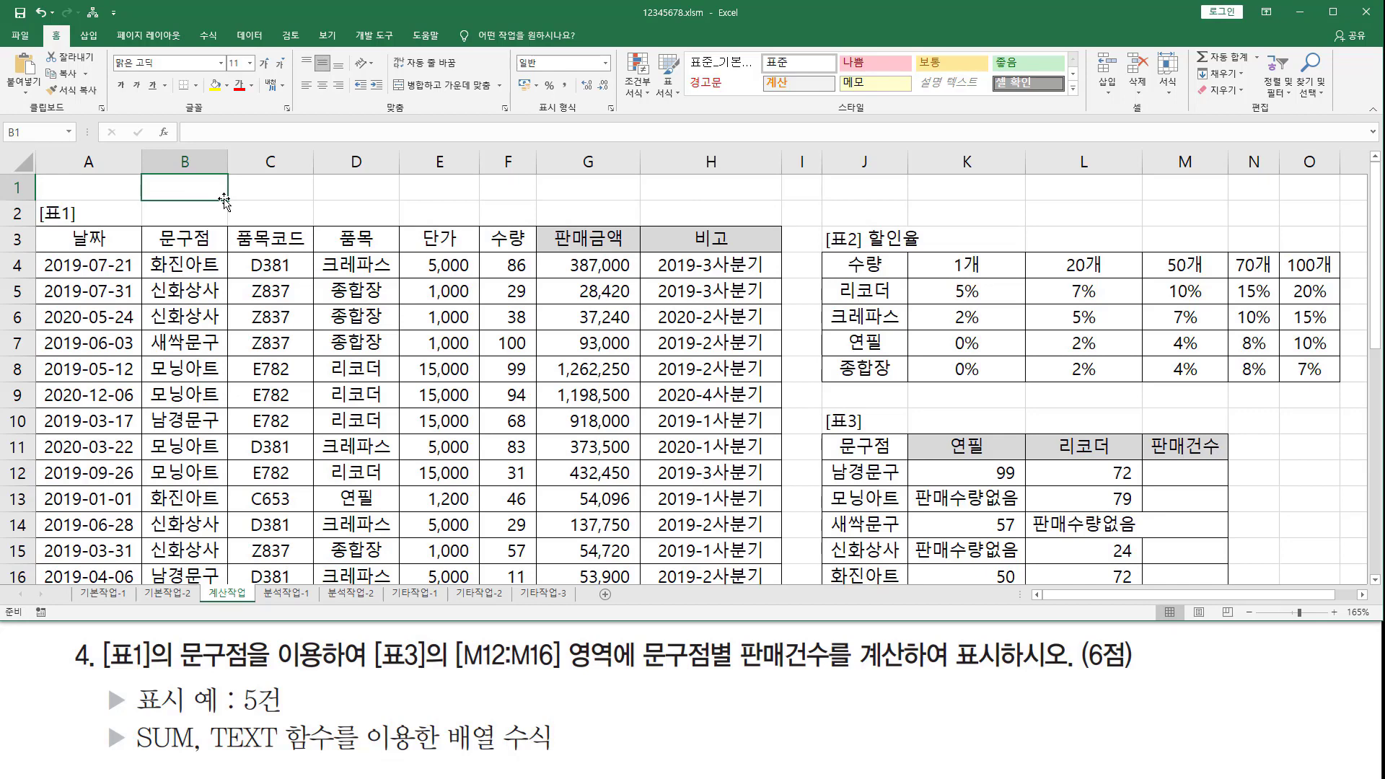
Write the counting pattern sum( (조건)*1 ) as a plain-text note in B1.
key("F2")
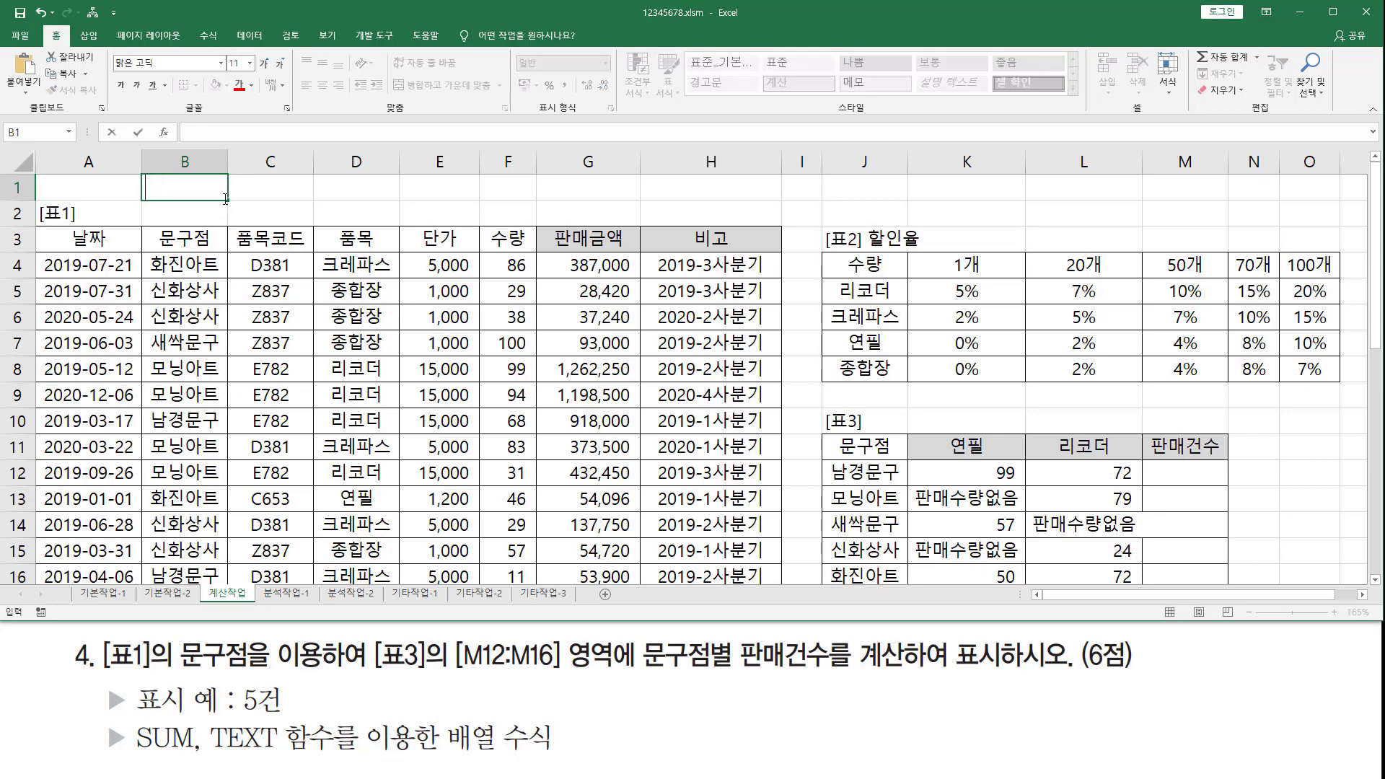
type("sum")
type("조거")
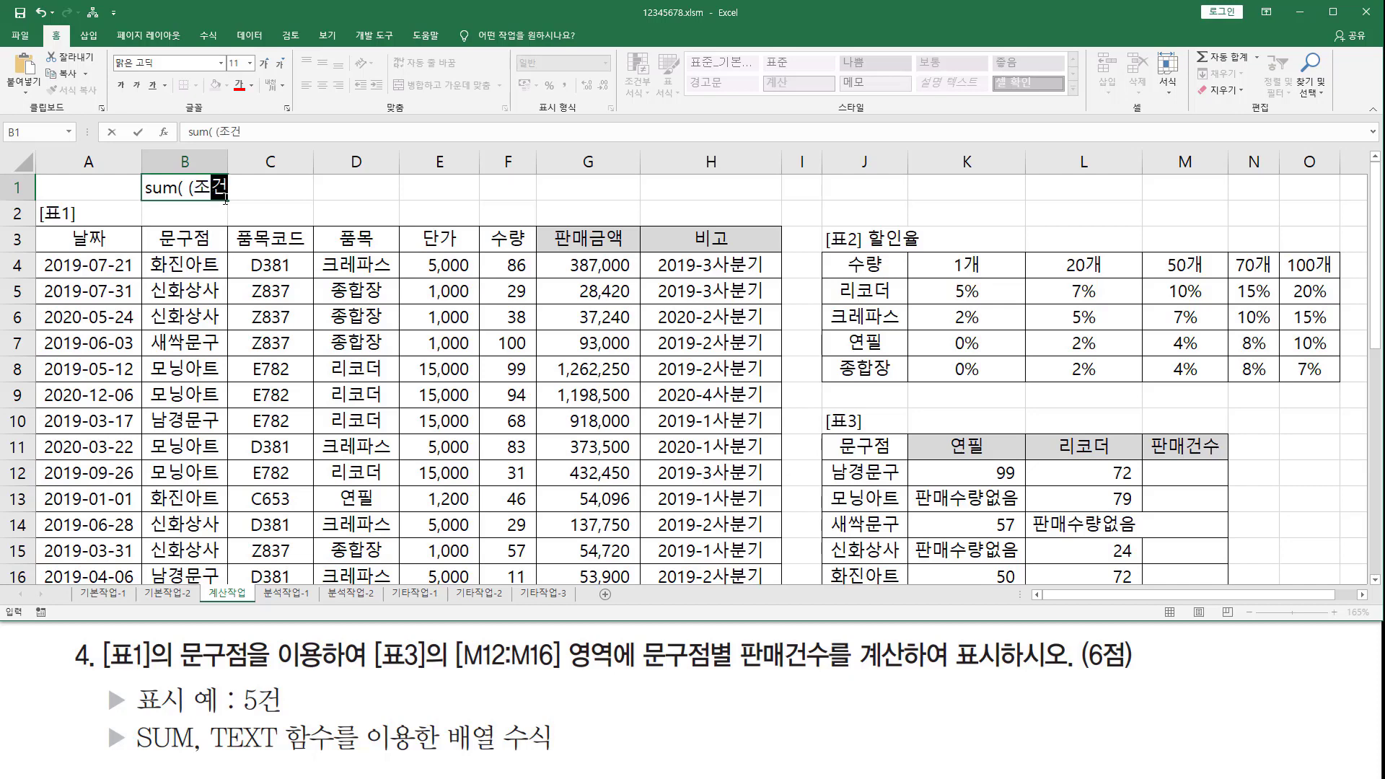
type(")*1")
key("Home")
type("'")
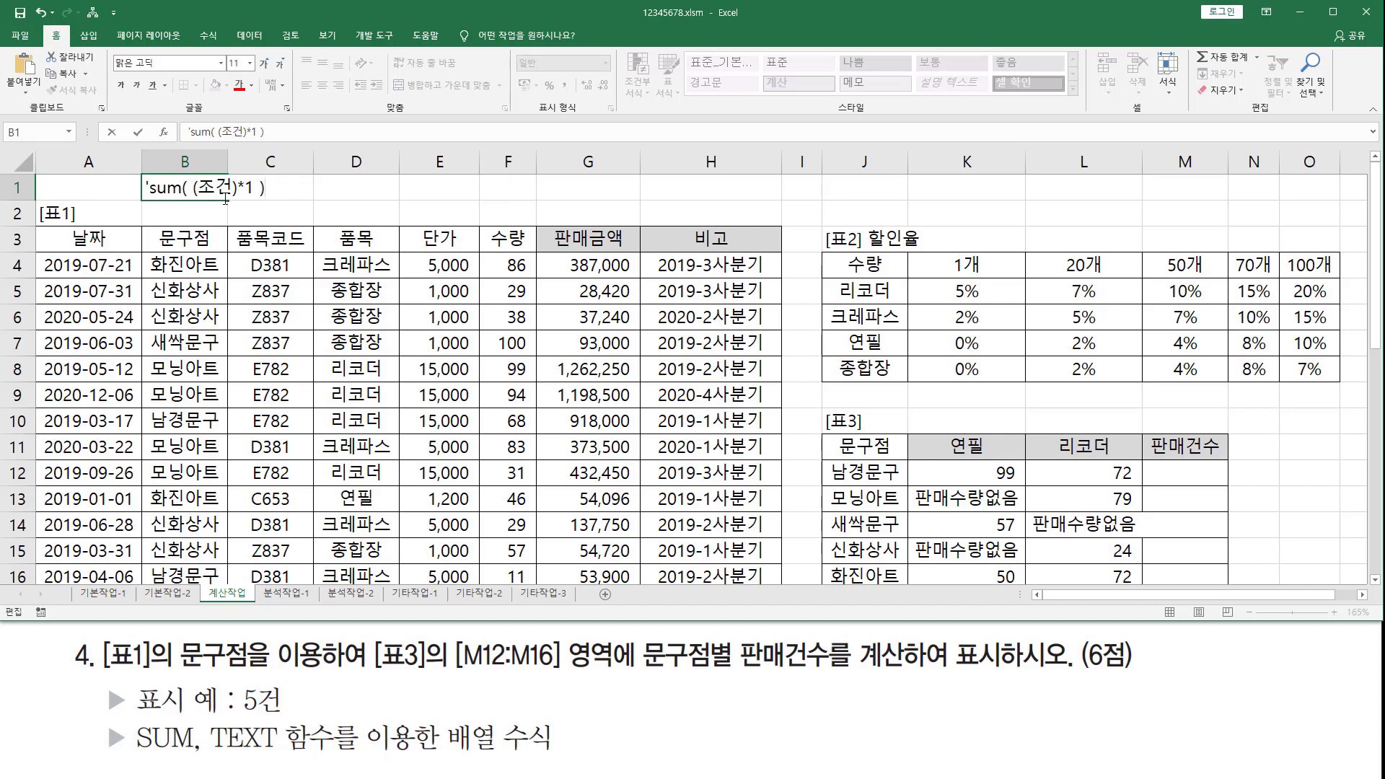
key("Return")
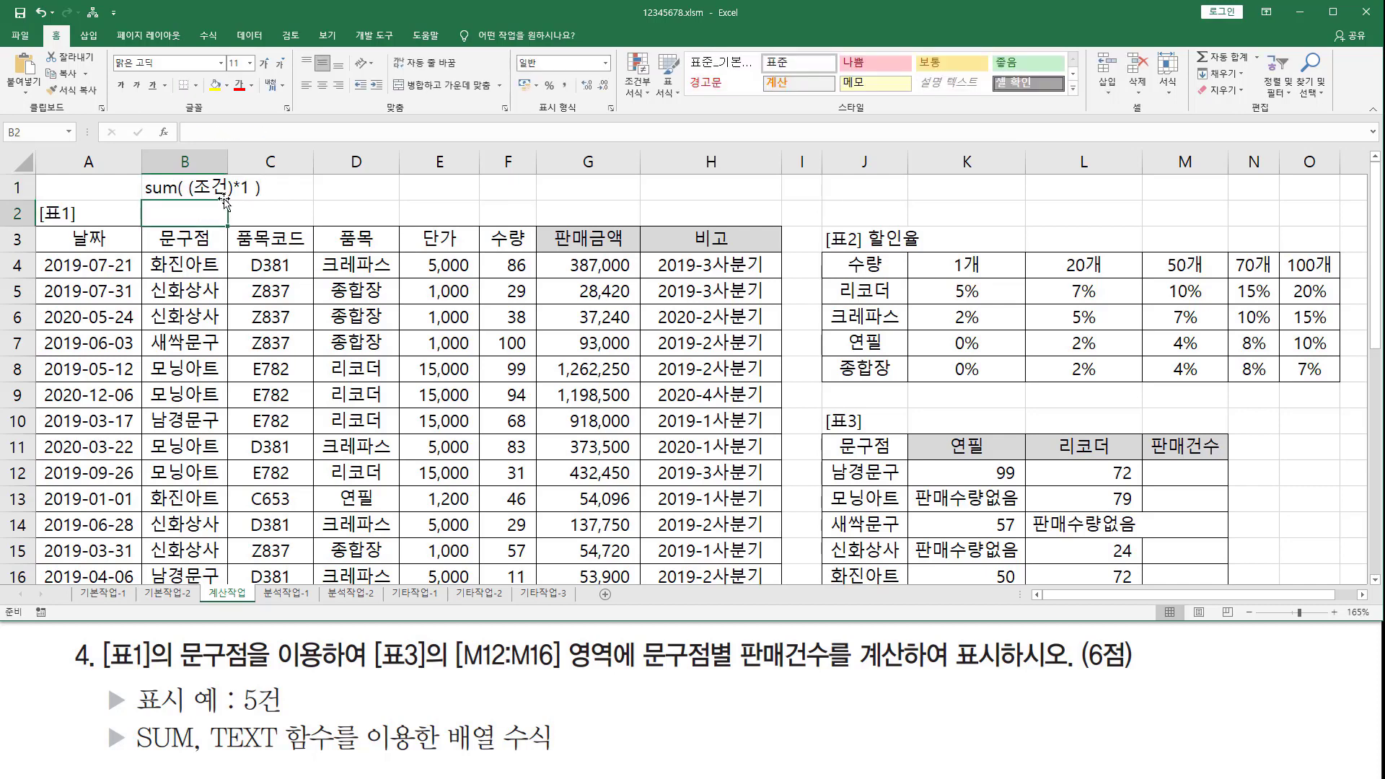
Start a SUM formula in M12 with an inner parenthesised condition on the shop range B4:B33.
left_click(1166, 478)
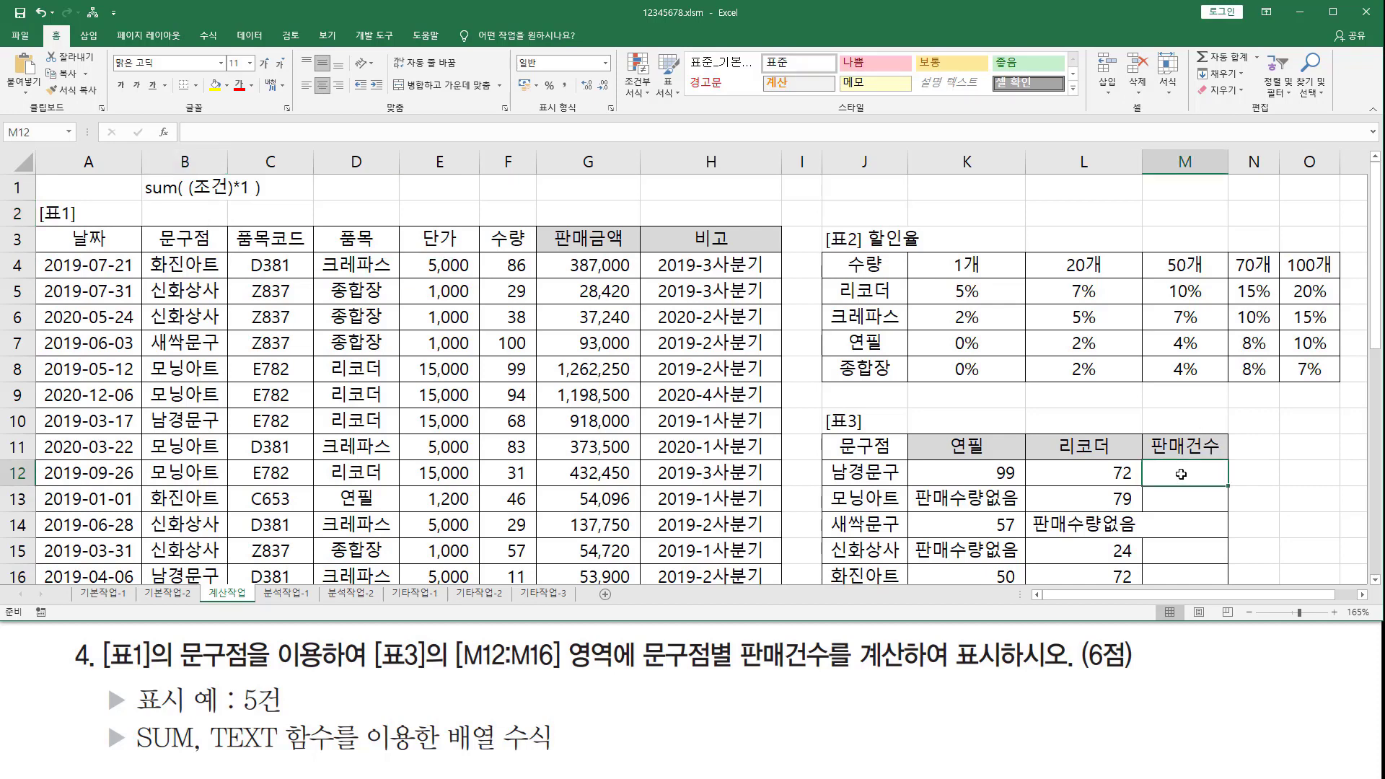
type("=녀ㅡ")
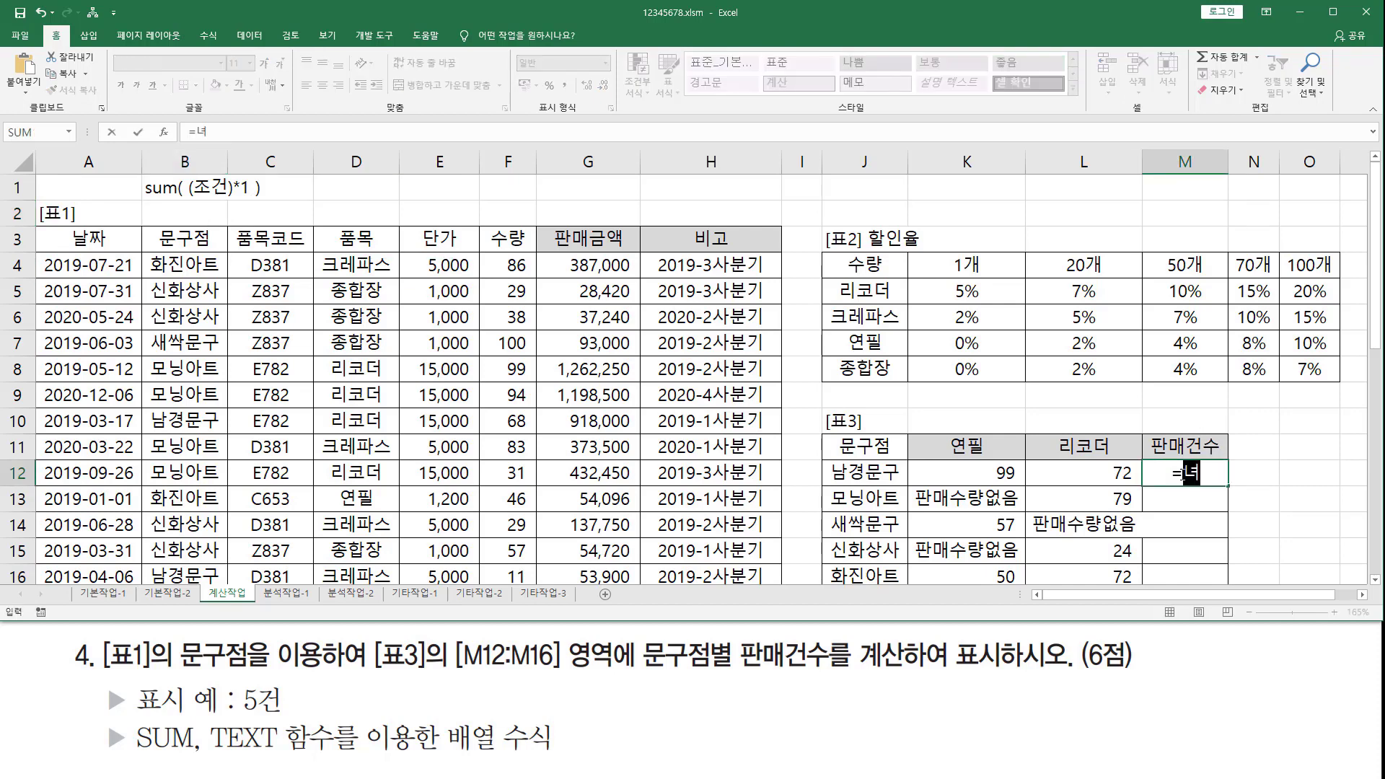
key("BackSpace")
key("BackSpace")
type("sum")
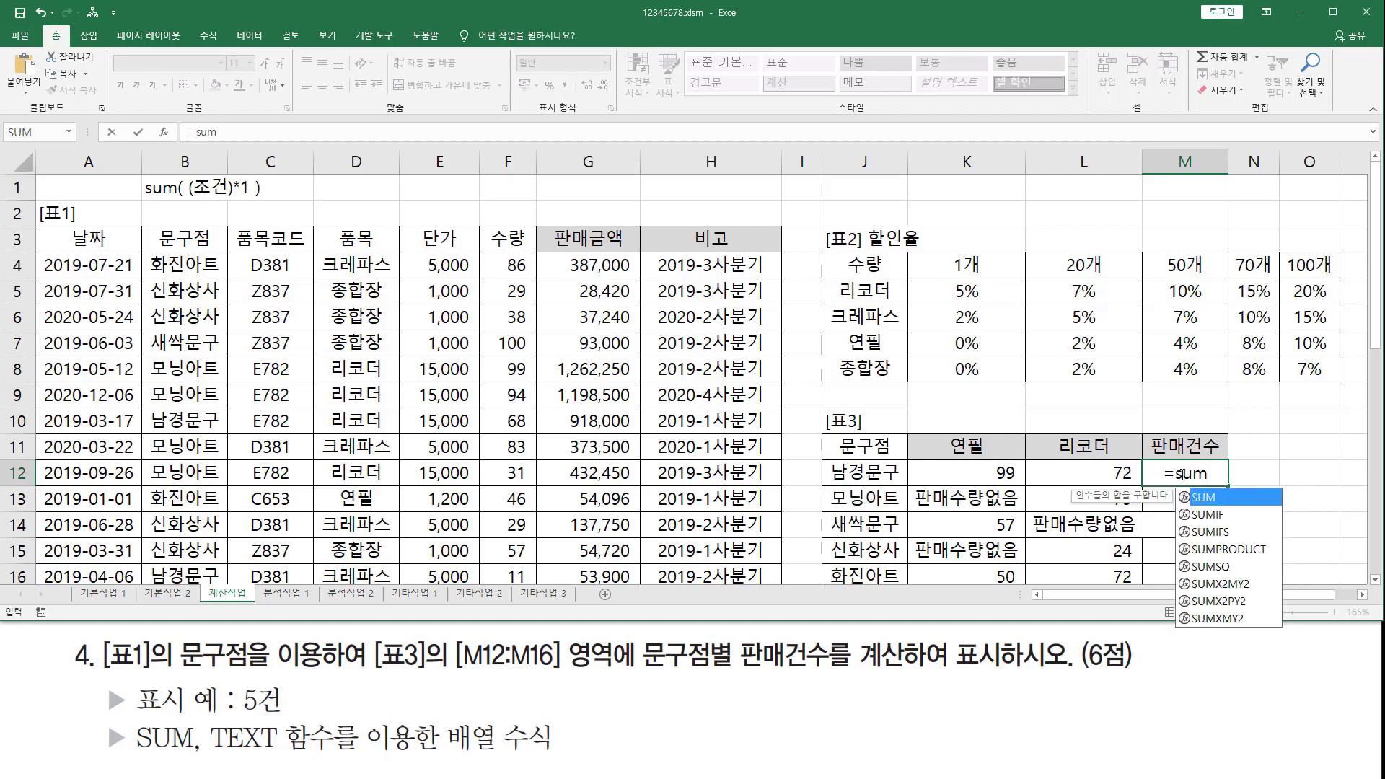
type("( (")
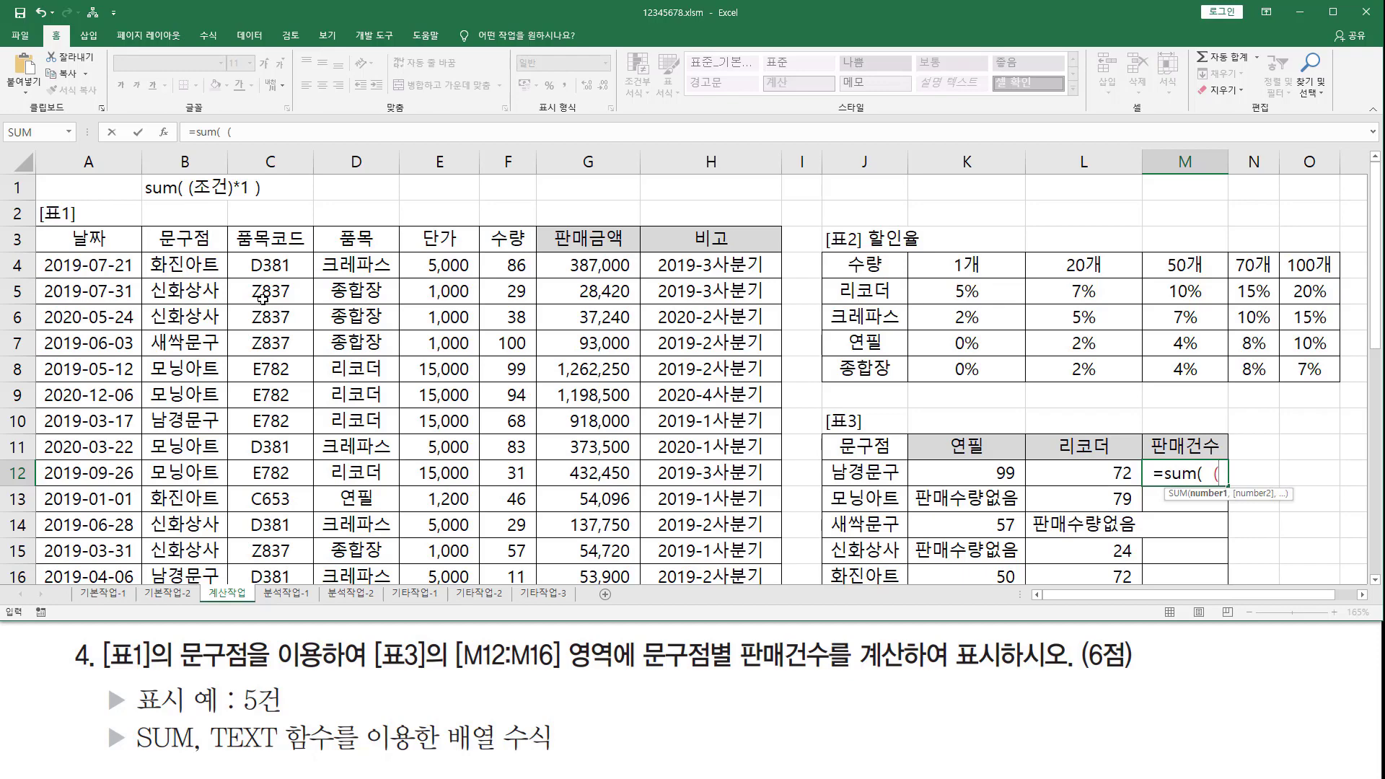
left_click(185, 267)
left_click_drag(185, 277, 189, 534)
scroll(407, 427, "up", 7)
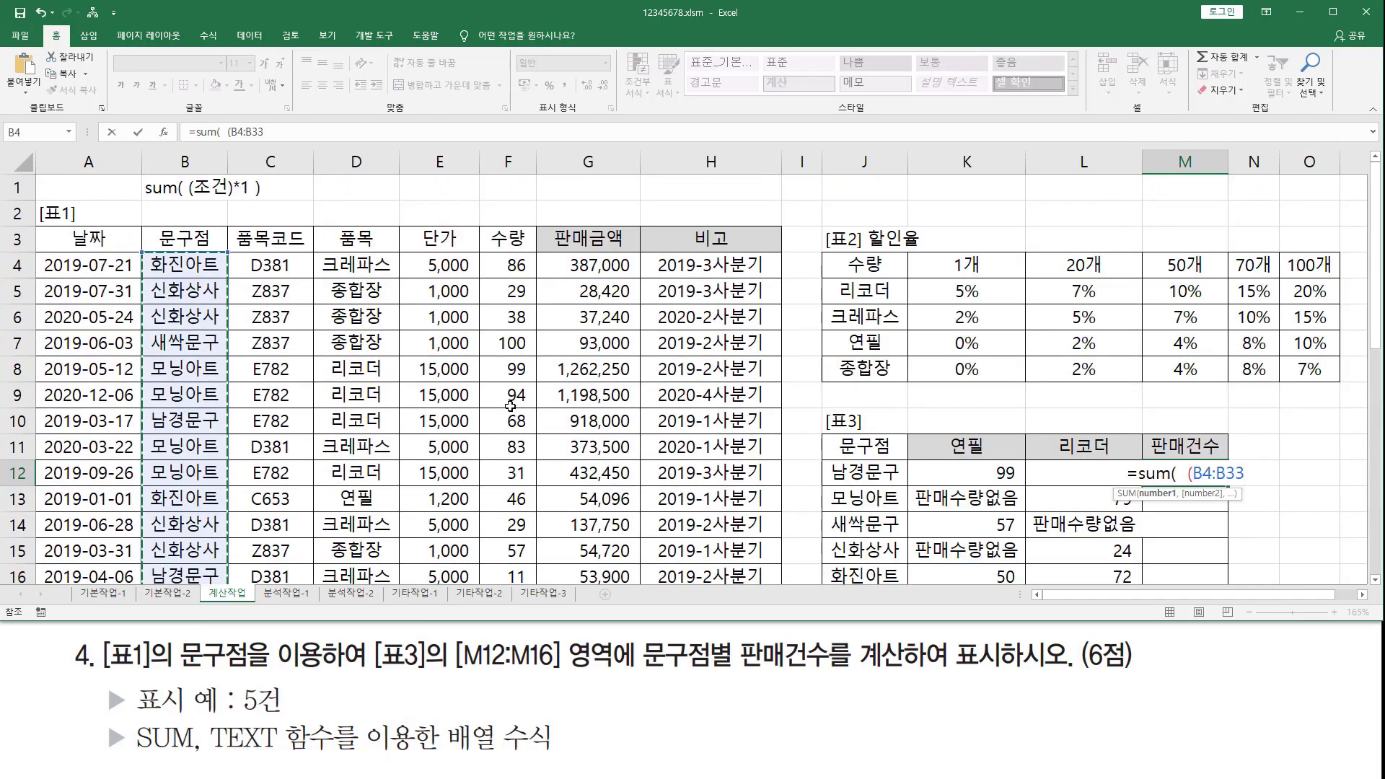
Compare the shop range with J12, multiply the condition by 1, and enter the M12 SUM as an array formula.
type("=")
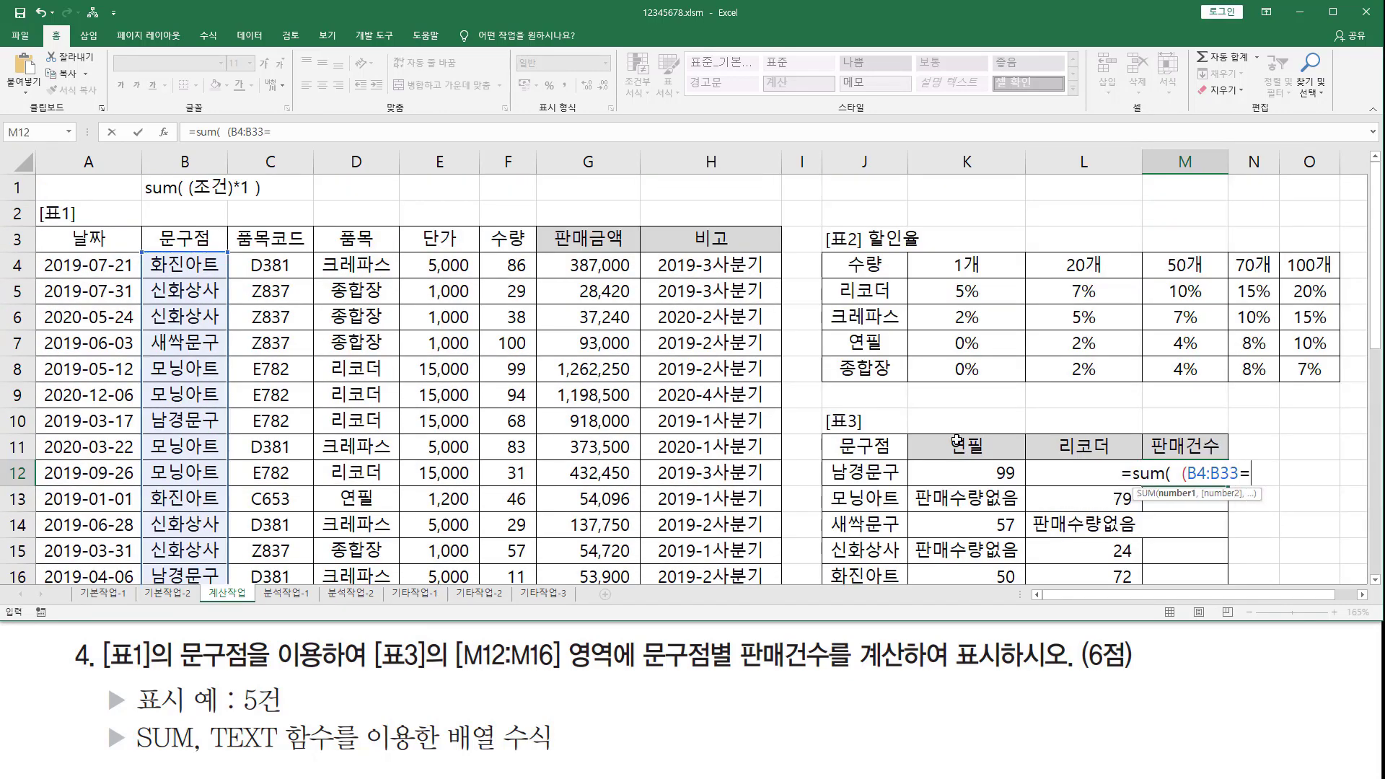
left_click(858, 474)
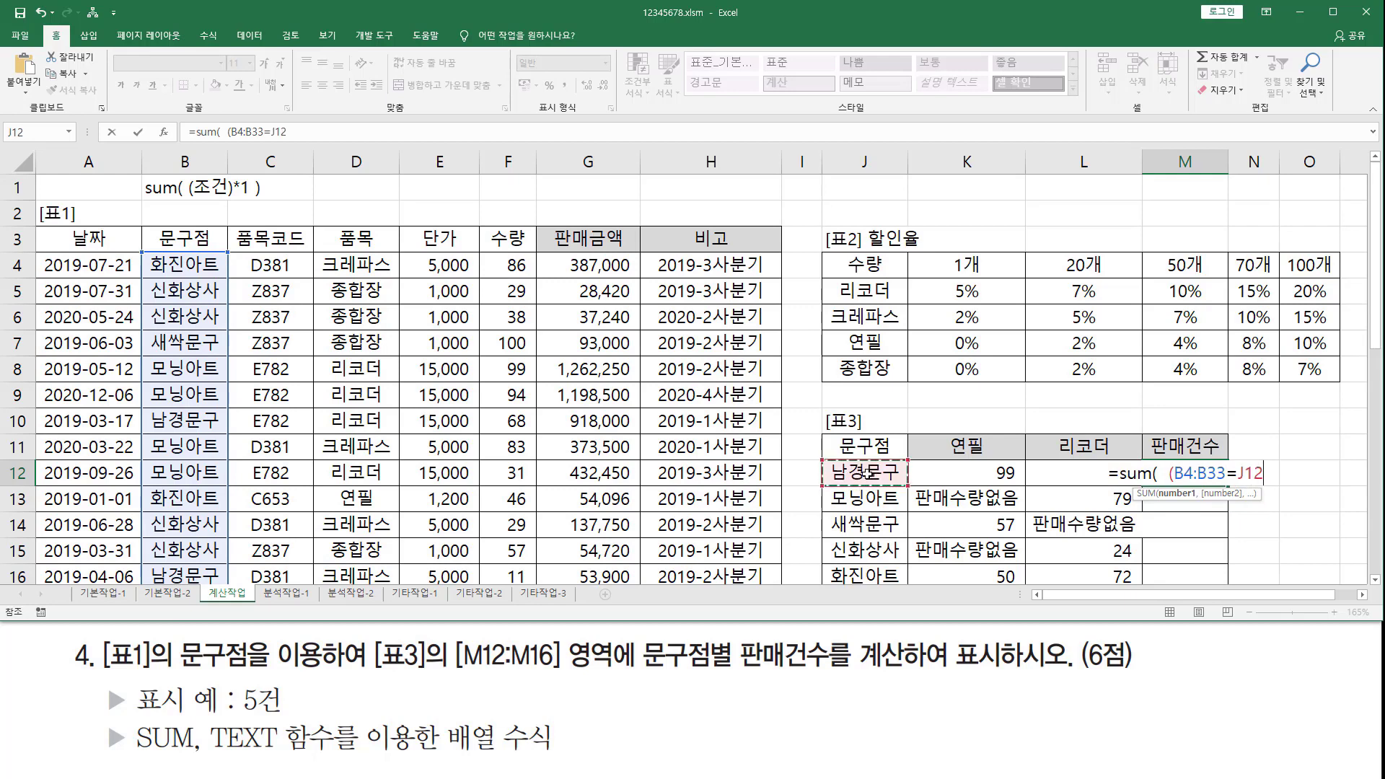
type(")*1")
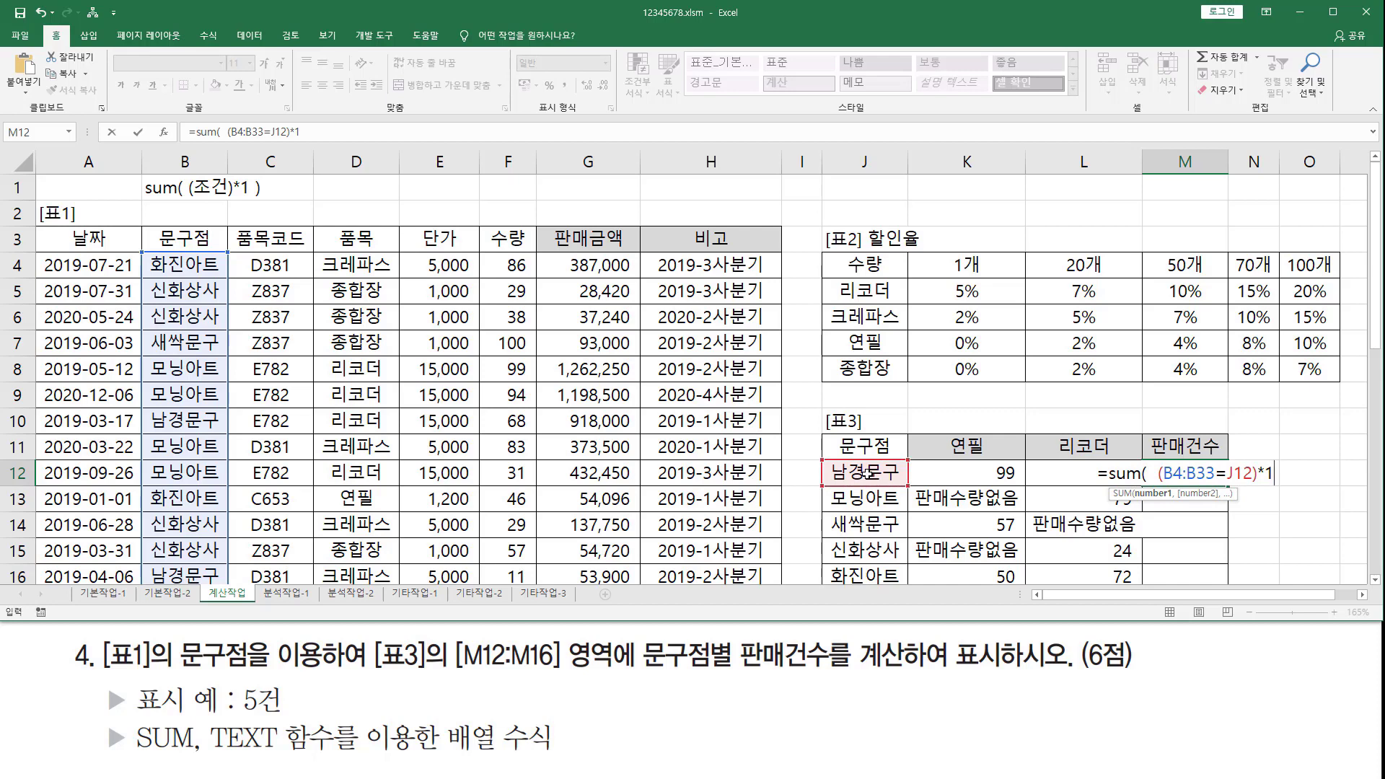
type(" )")
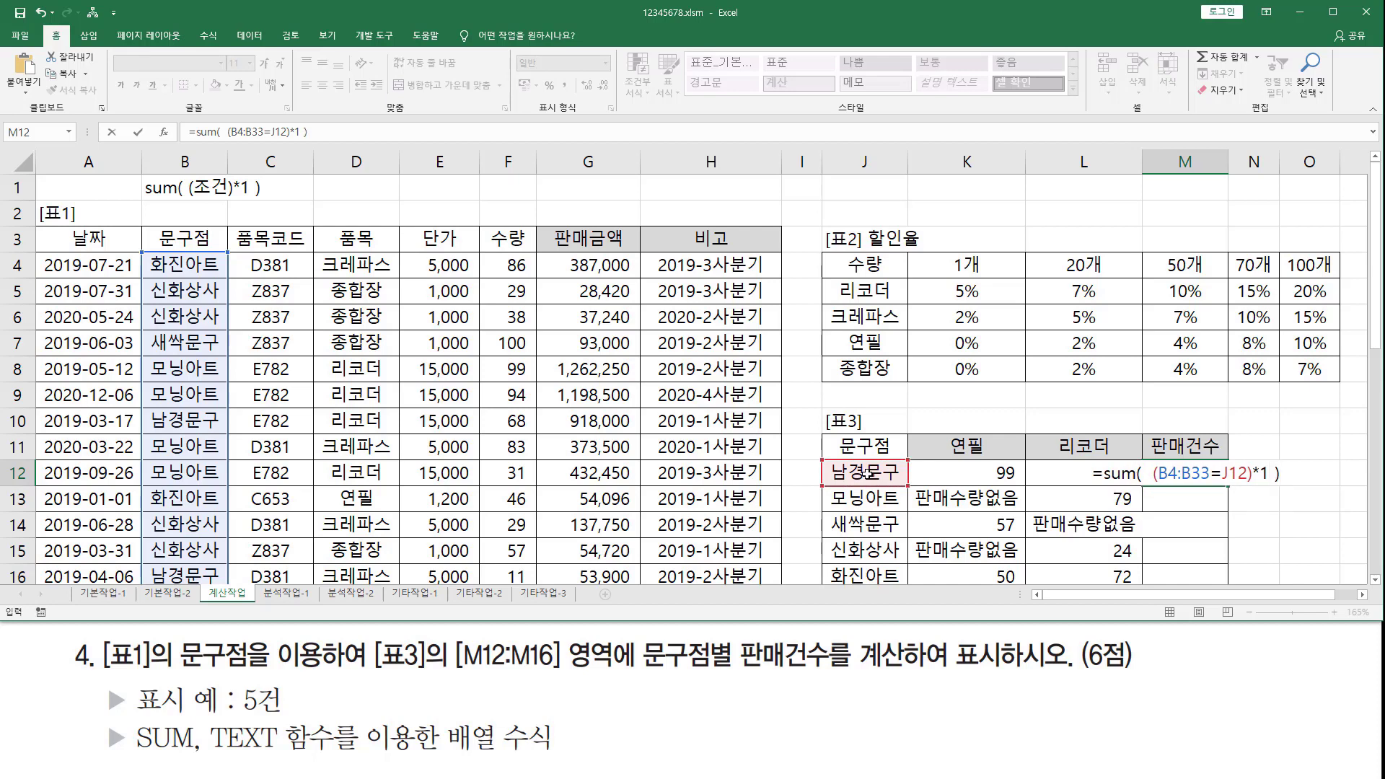
key("ctrl+shift+Return")
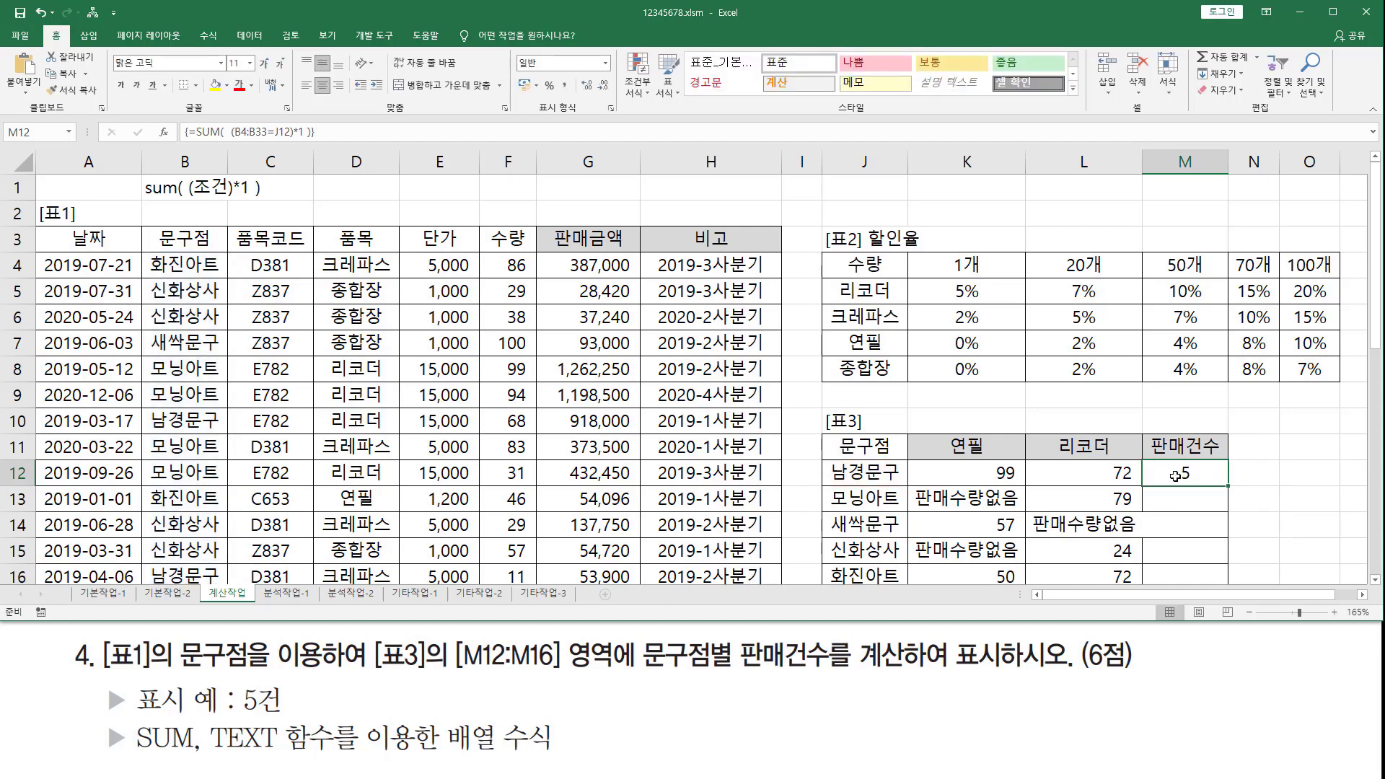
Edit the M12 formula and make the shop range absolute as $B$4:$B$33.
scroll(1186, 470, "down", 3)
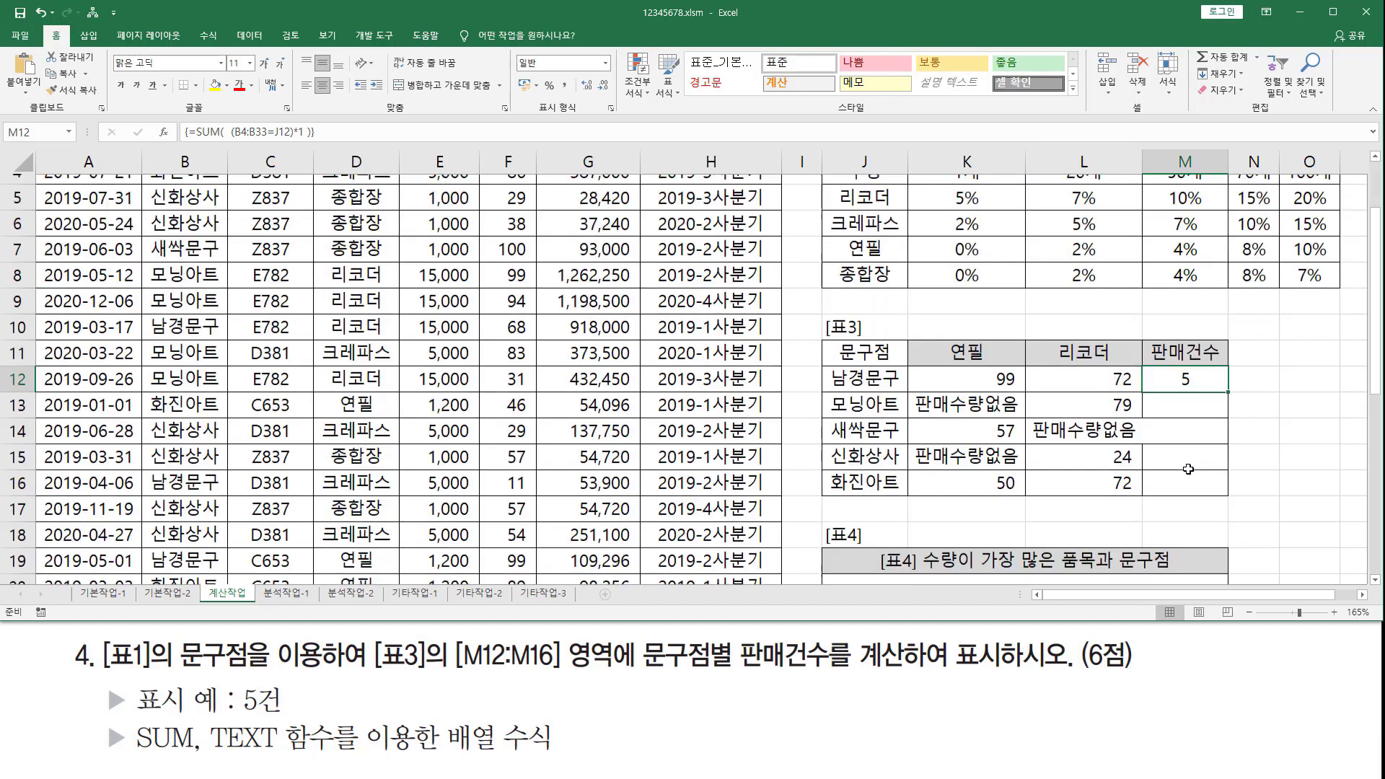
scroll(1180, 314, "up", 3)
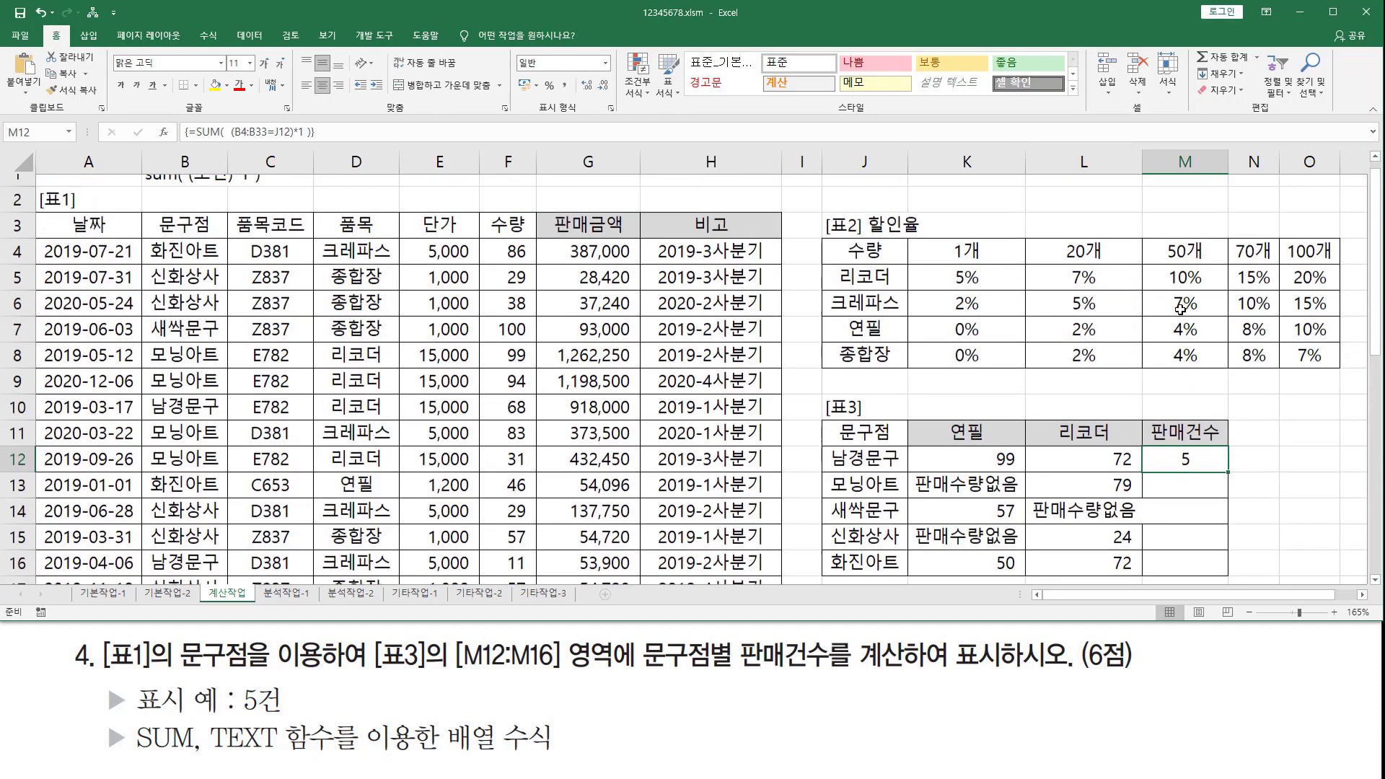
key("F2")
key("F2")
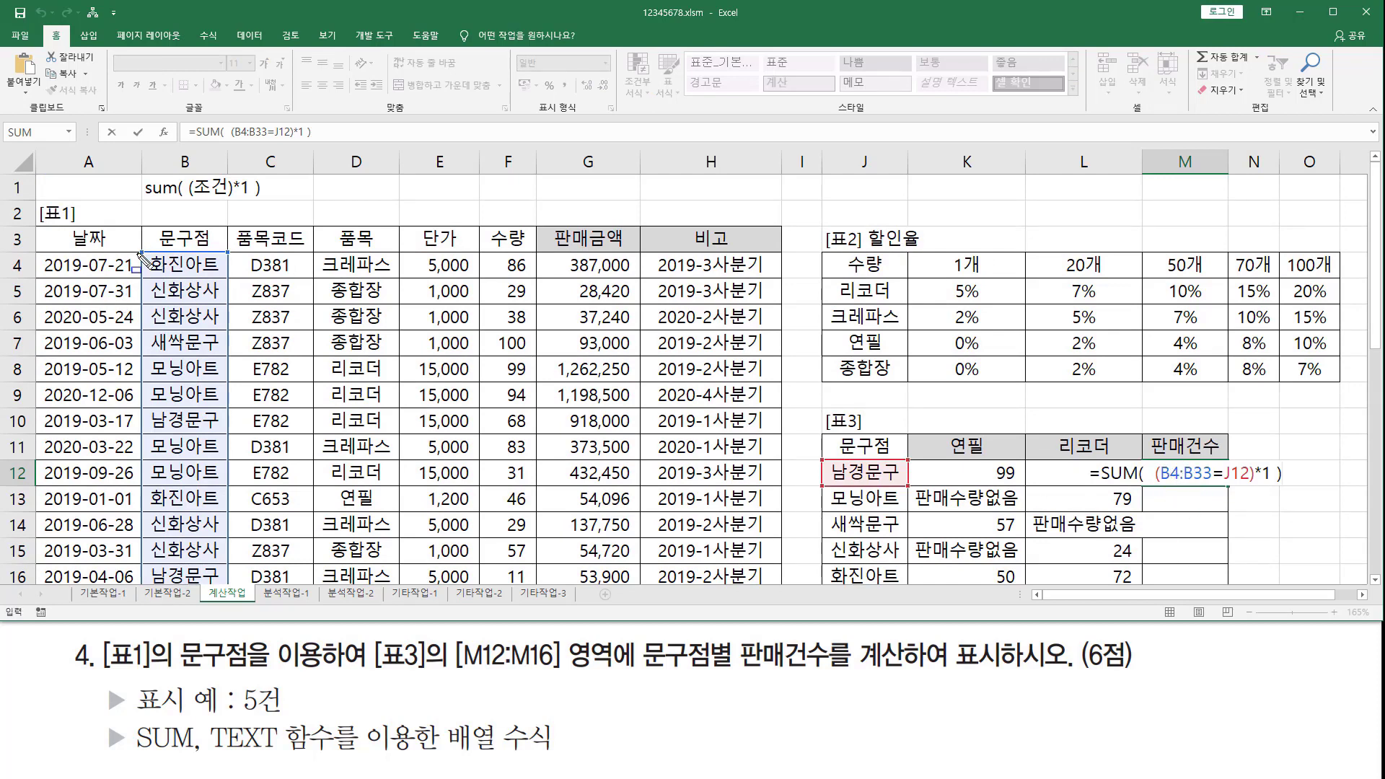
mouse_move(141, 253)
left_mouse_down()
mouse_move(205, 559)
mouse_move(225, 581)
left_mouse_up()
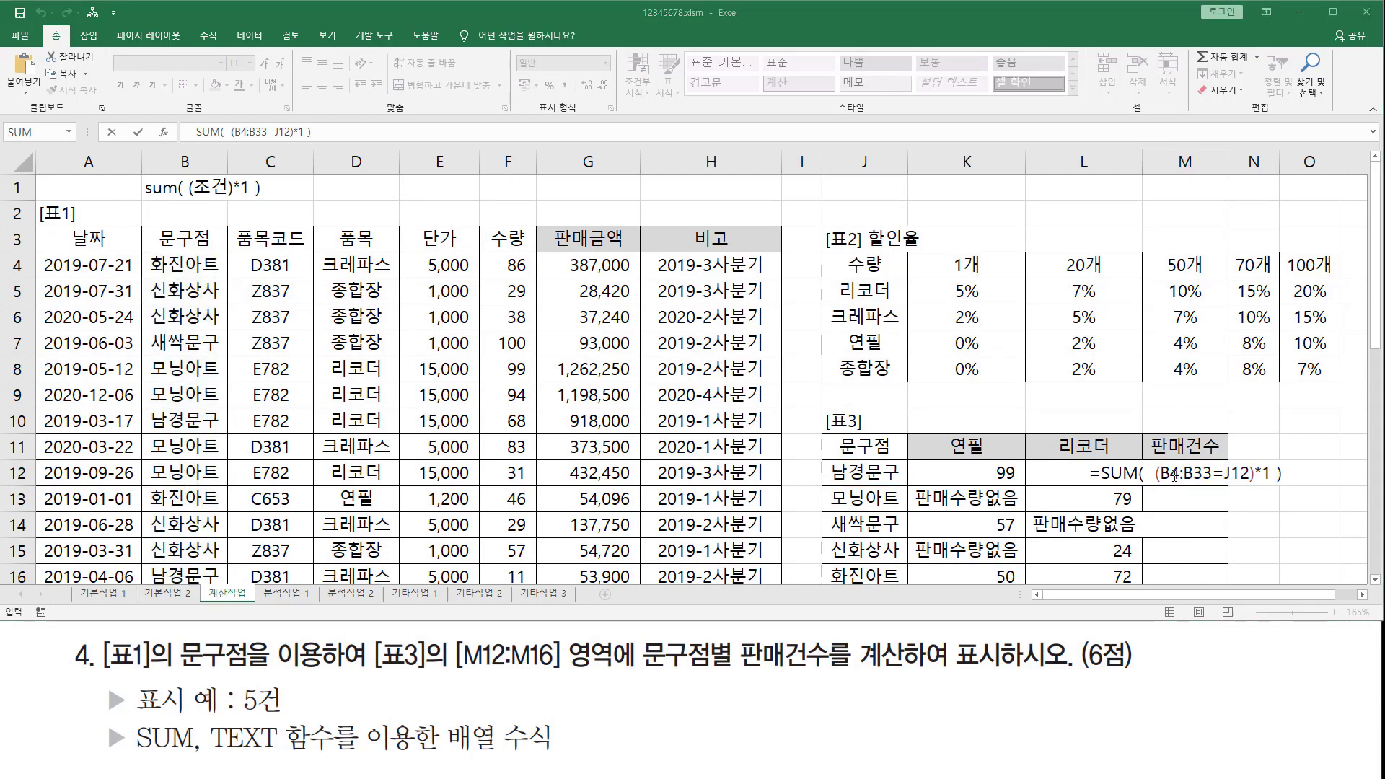
left_click_drag(1169, 476, 1201, 479)
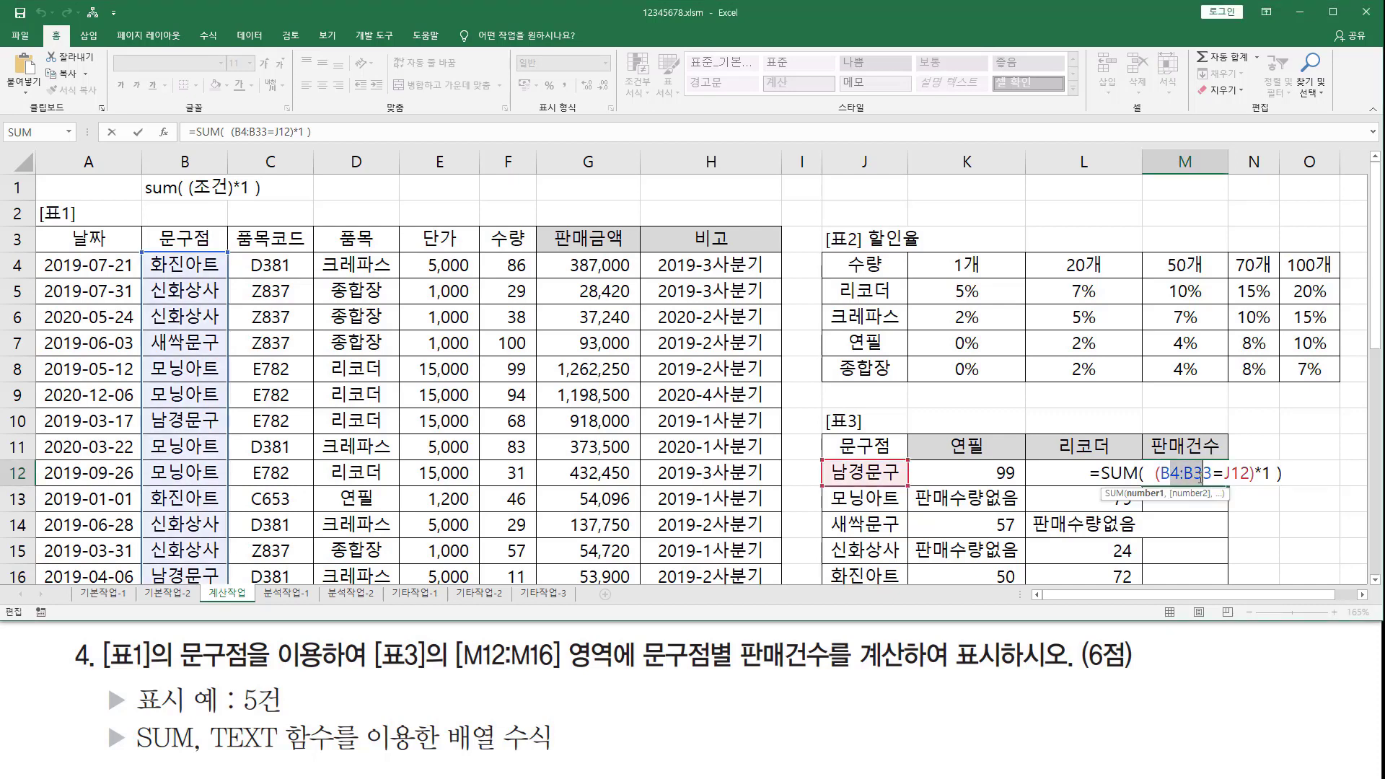
key("F4")
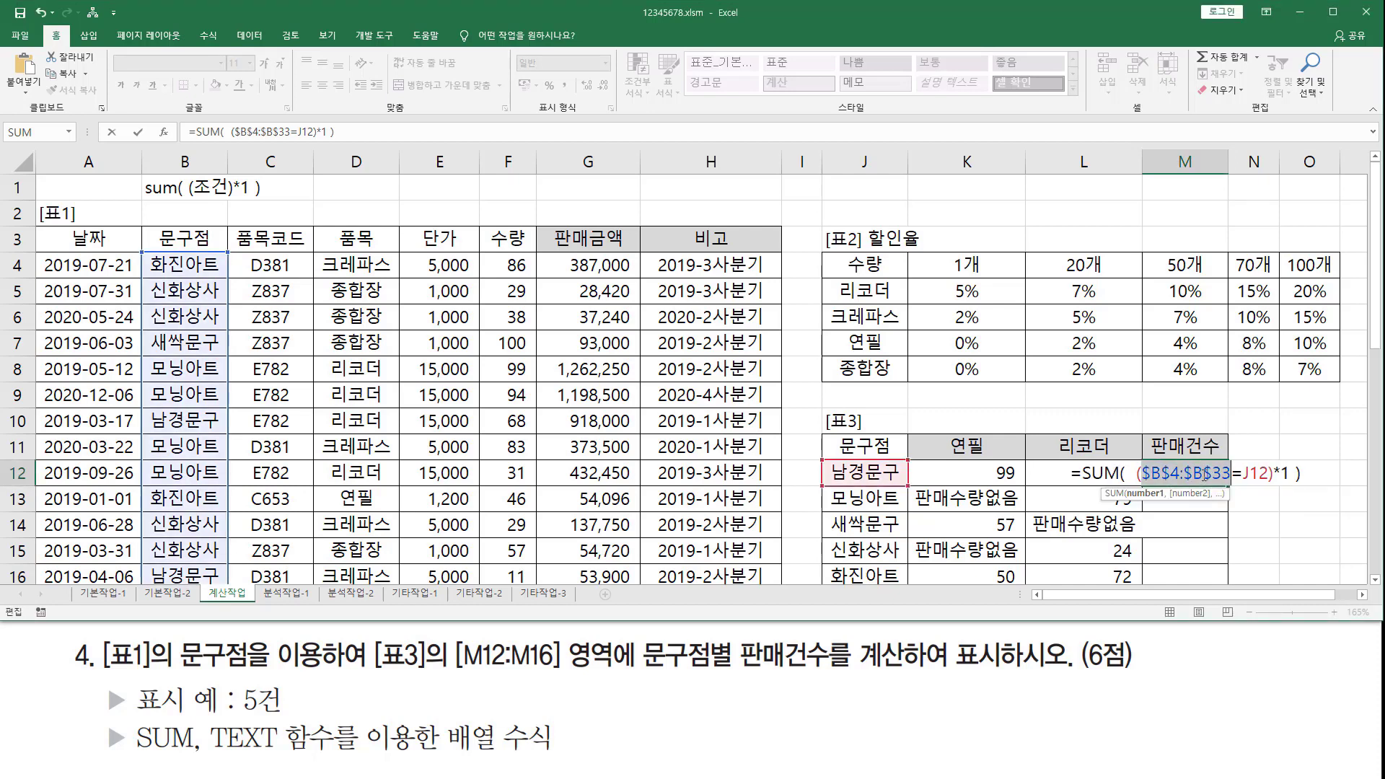
Keep the J12 reference relative, enter M12 as an array formula again, and fill it down through M16.
left_click(1257, 476)
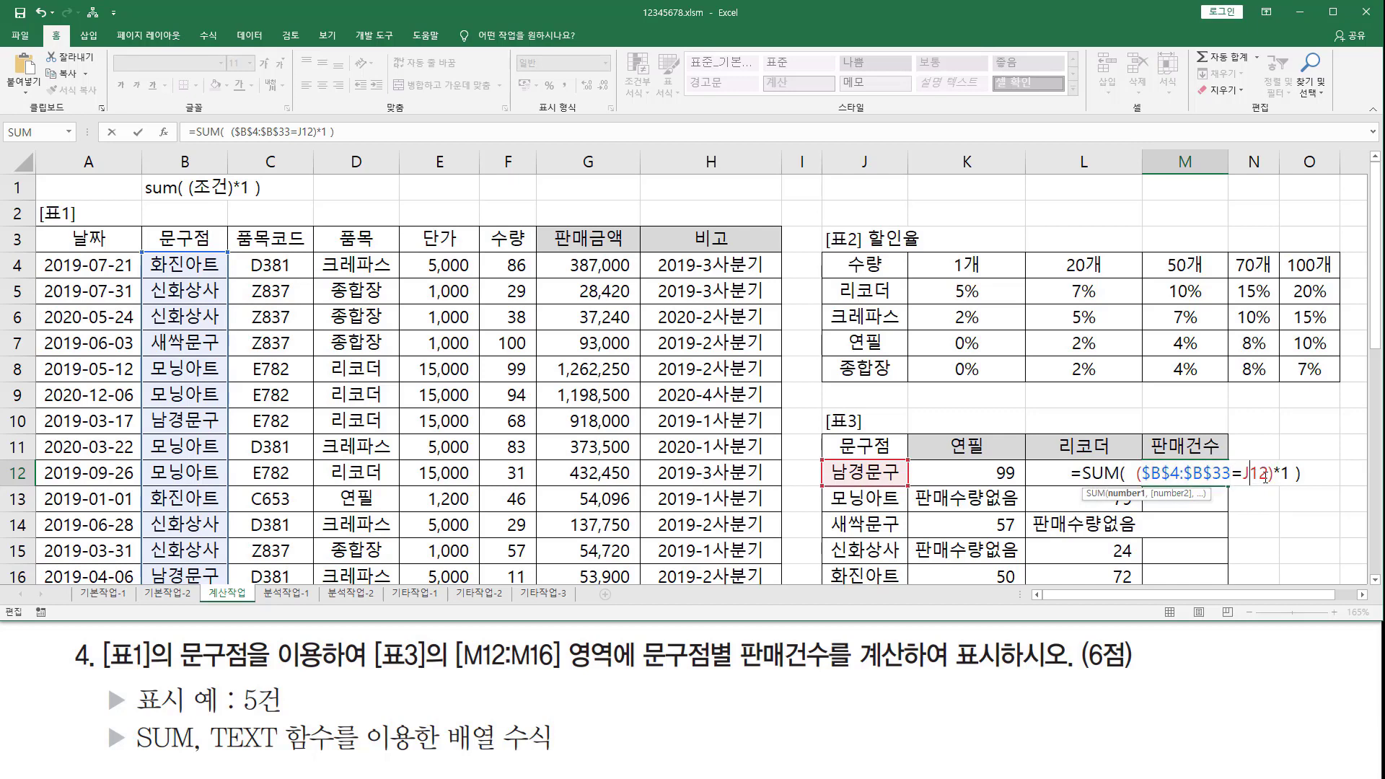
left_click_drag(823, 461, 899, 481)
mouse_move(1152, 463)
left_mouse_down()
mouse_move(1199, 480)
mouse_move(1199, 506)
left_mouse_up()
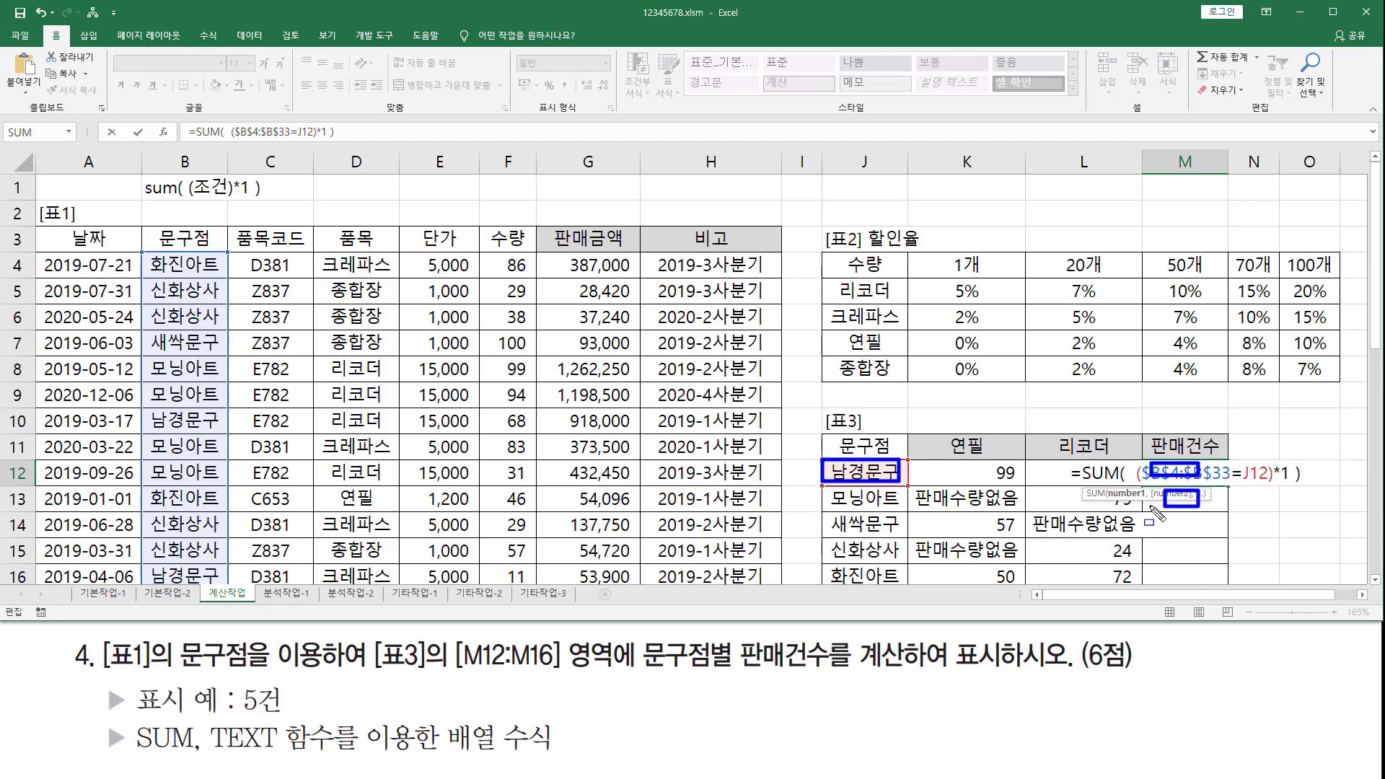
left_click_drag(827, 488, 894, 506)
left_click_drag(1157, 515, 1216, 535)
left_click_drag(828, 516, 904, 535)
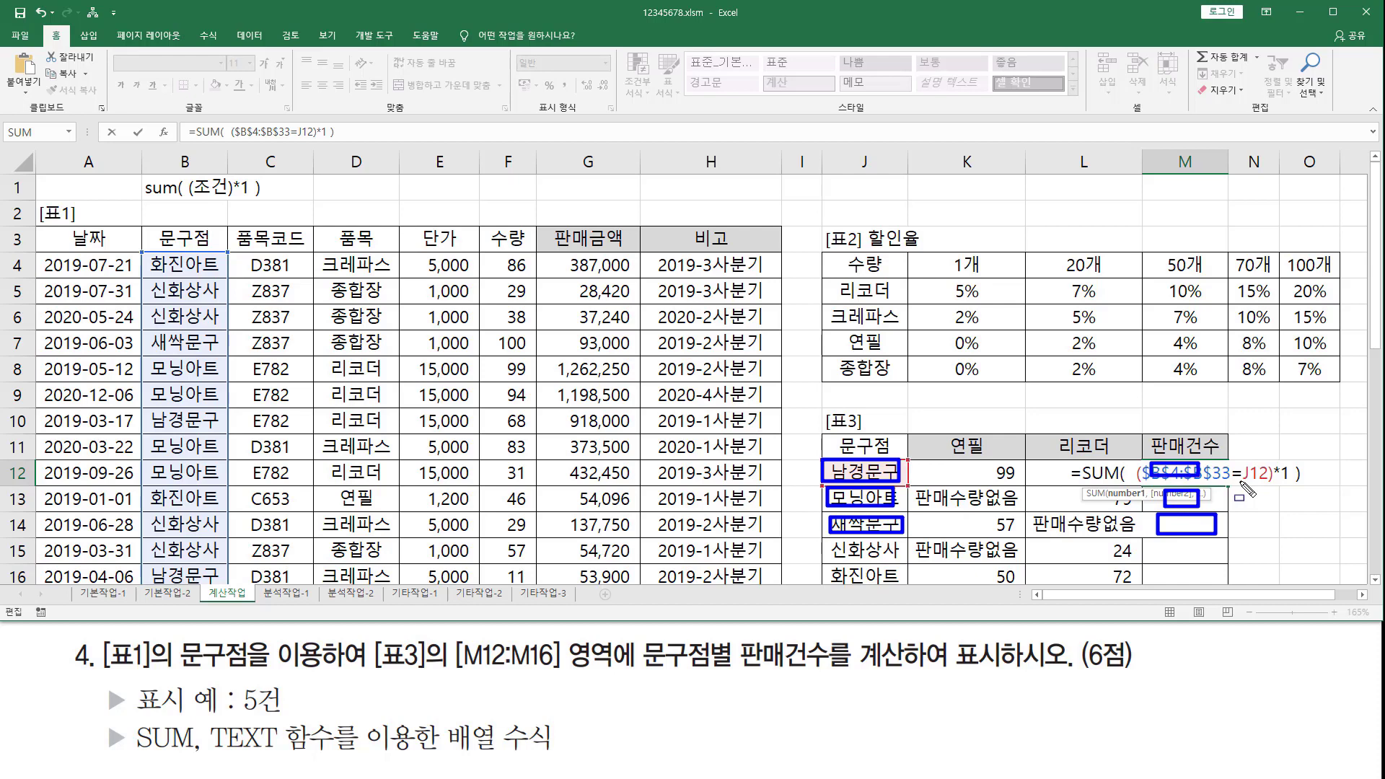
key("Escape")
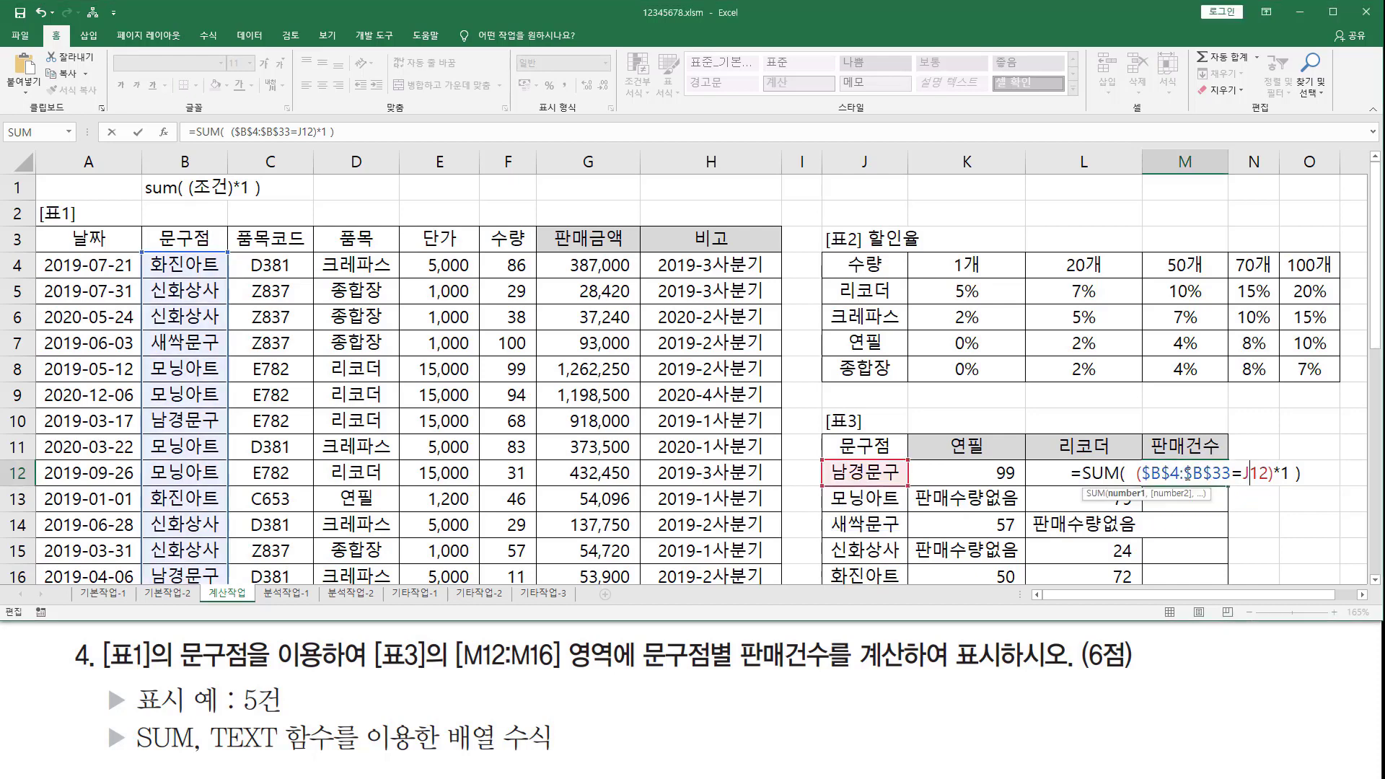
key("ctrl+shift+Return")
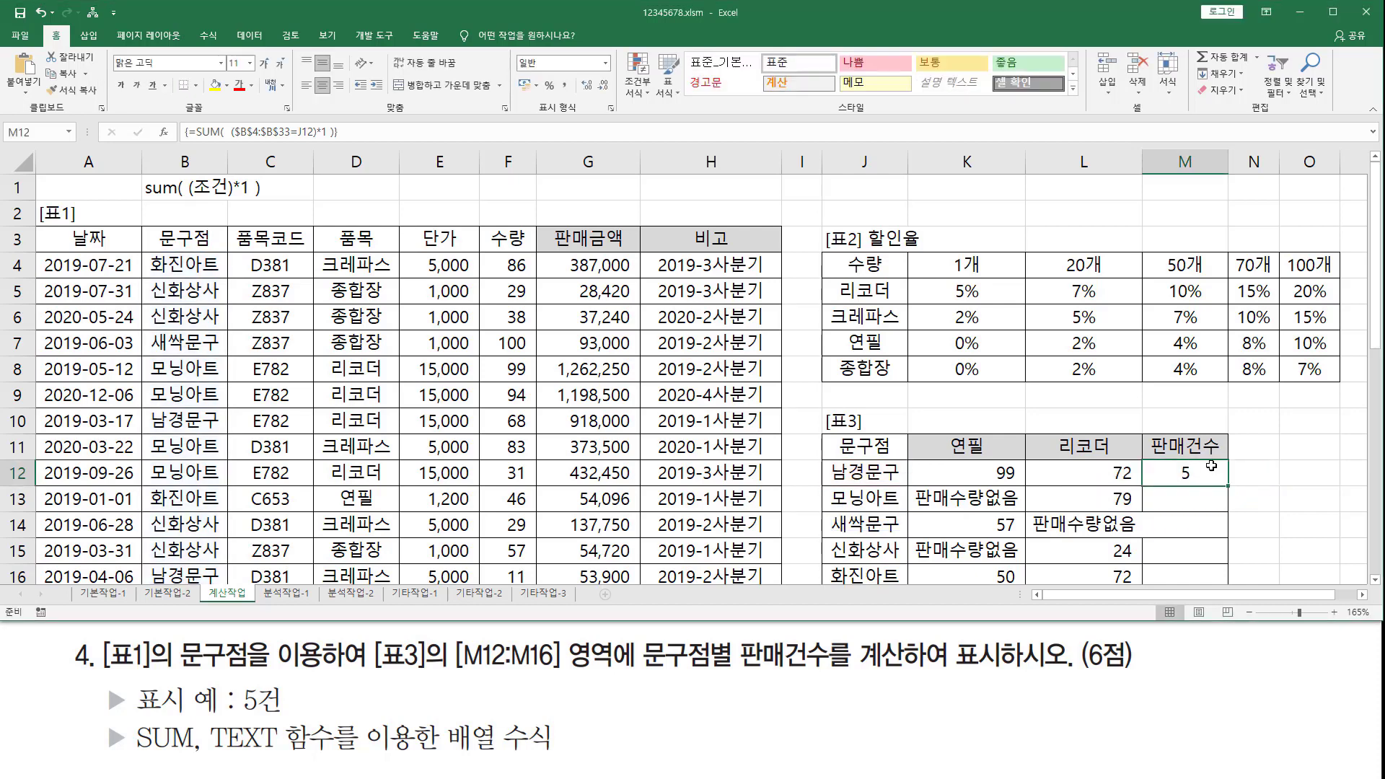
left_click_drag(1228, 488, 1221, 538)
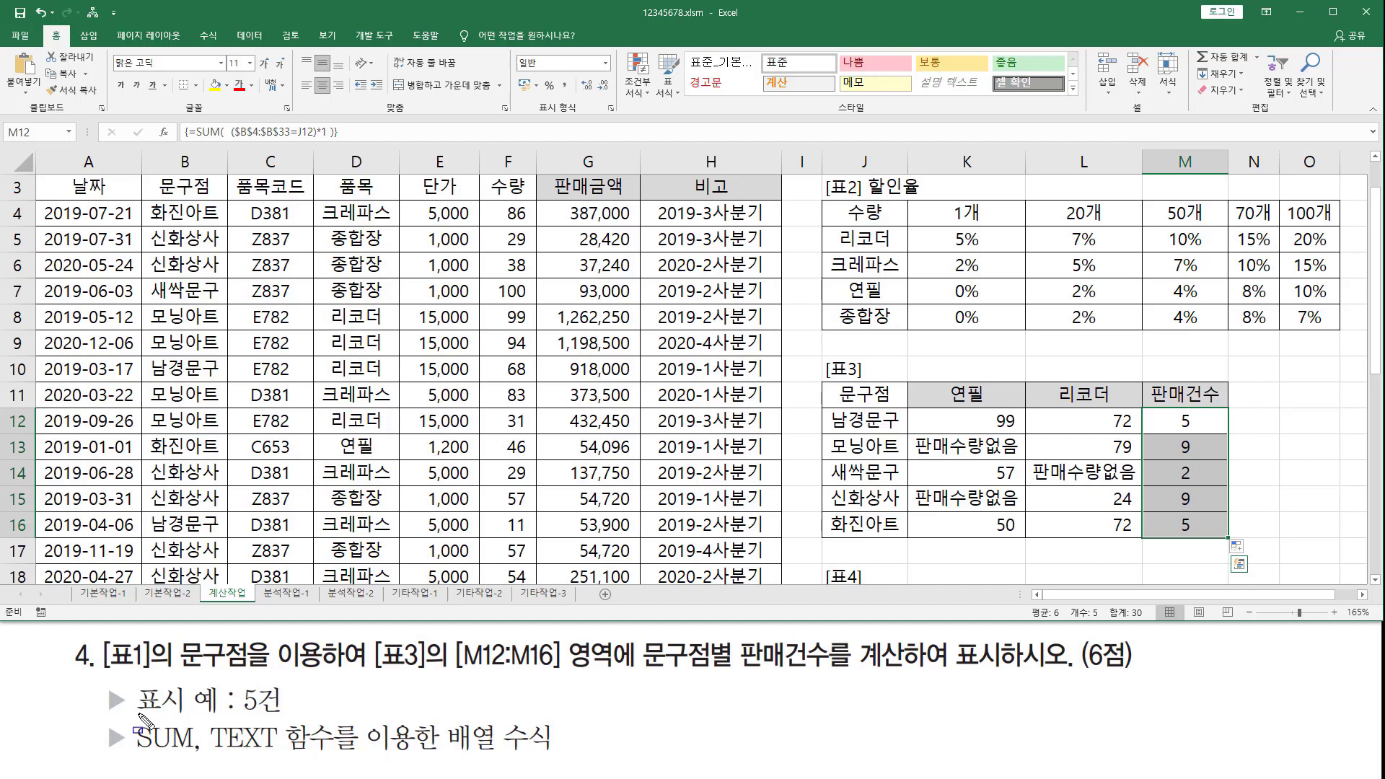
Check the 5건 display example and the TEXT requirement in task 4, and clear the copied counts from M13:M16.
left_click_drag(137, 716, 292, 719)
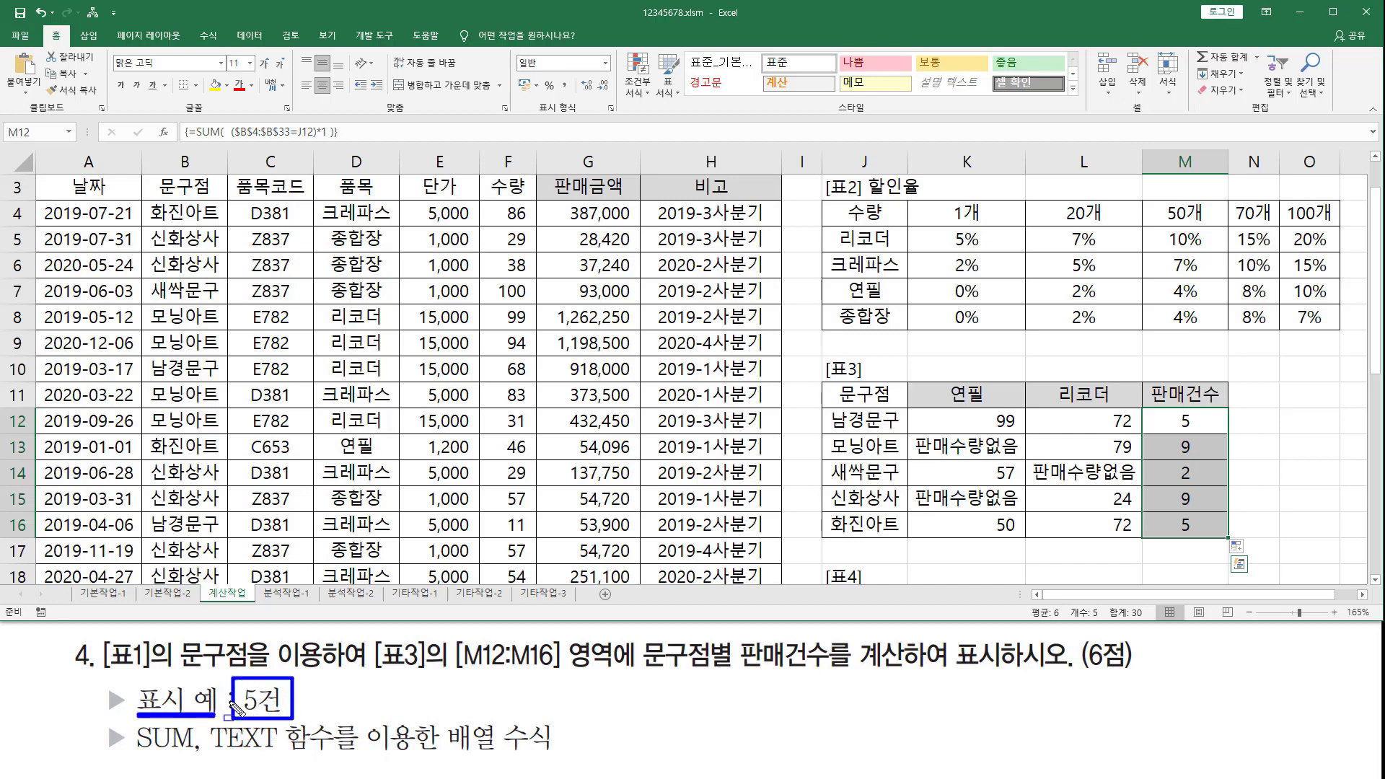
left_click_drag(209, 757, 330, 755)
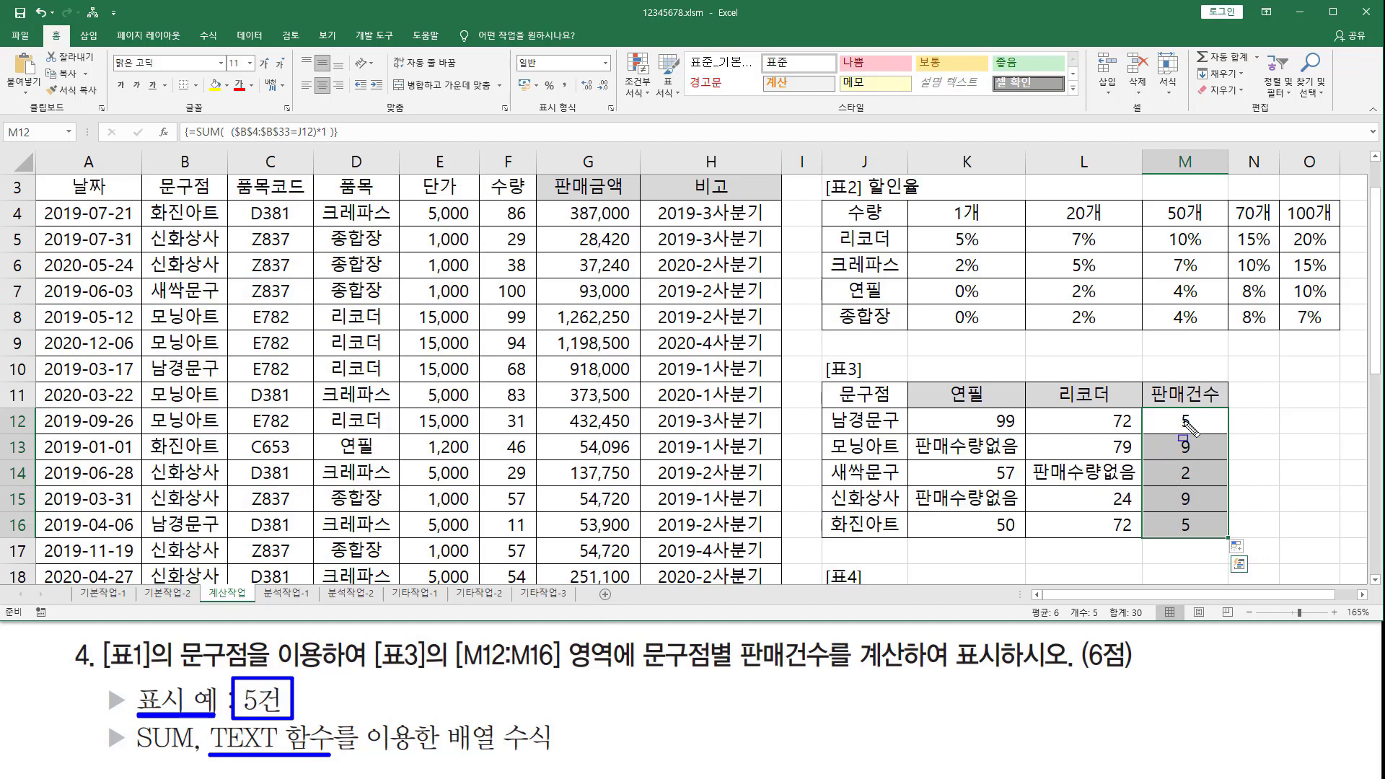
key("Escape")
left_click(1209, 423)
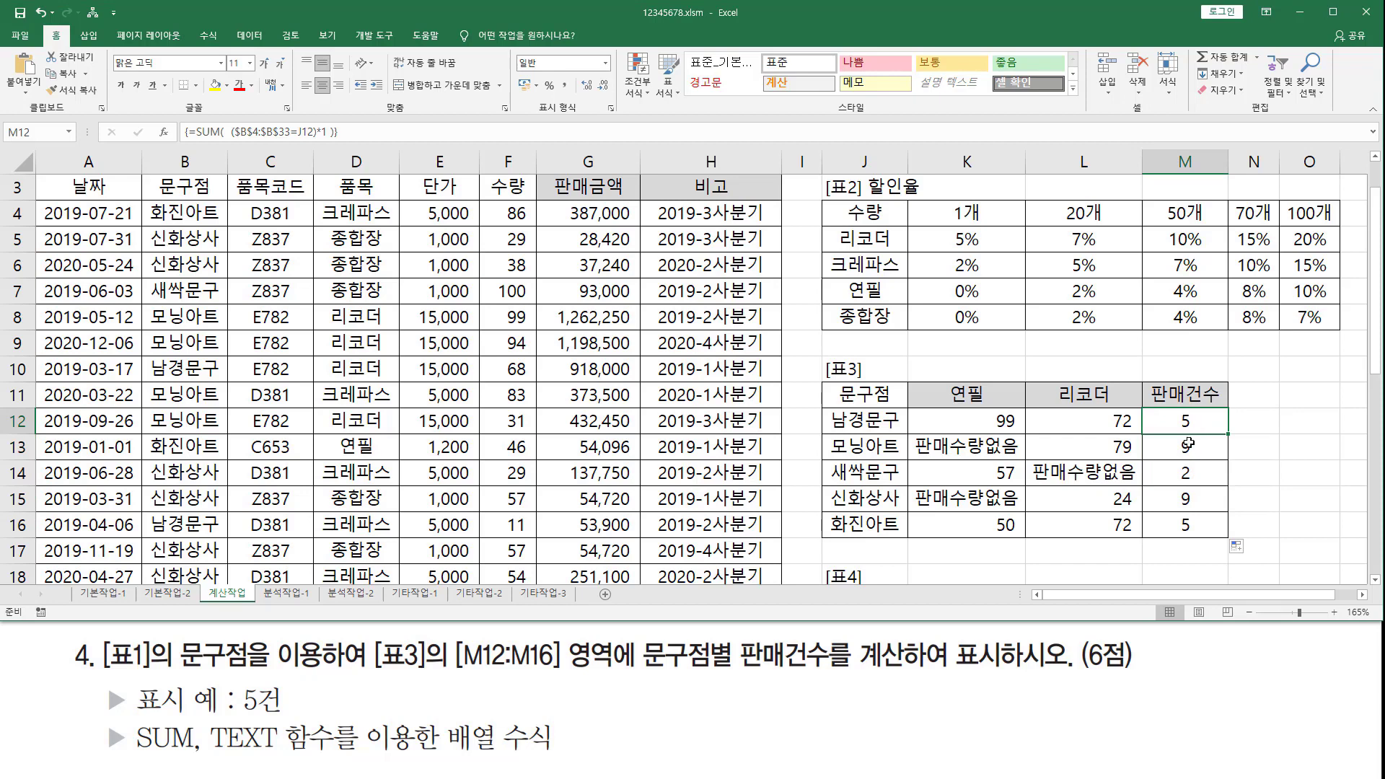
left_click_drag(1189, 444, 1184, 526)
key("Delete")
Wrap the M12 SUM formula in a TEXT function with the format "0건".
double_click(1189, 419)
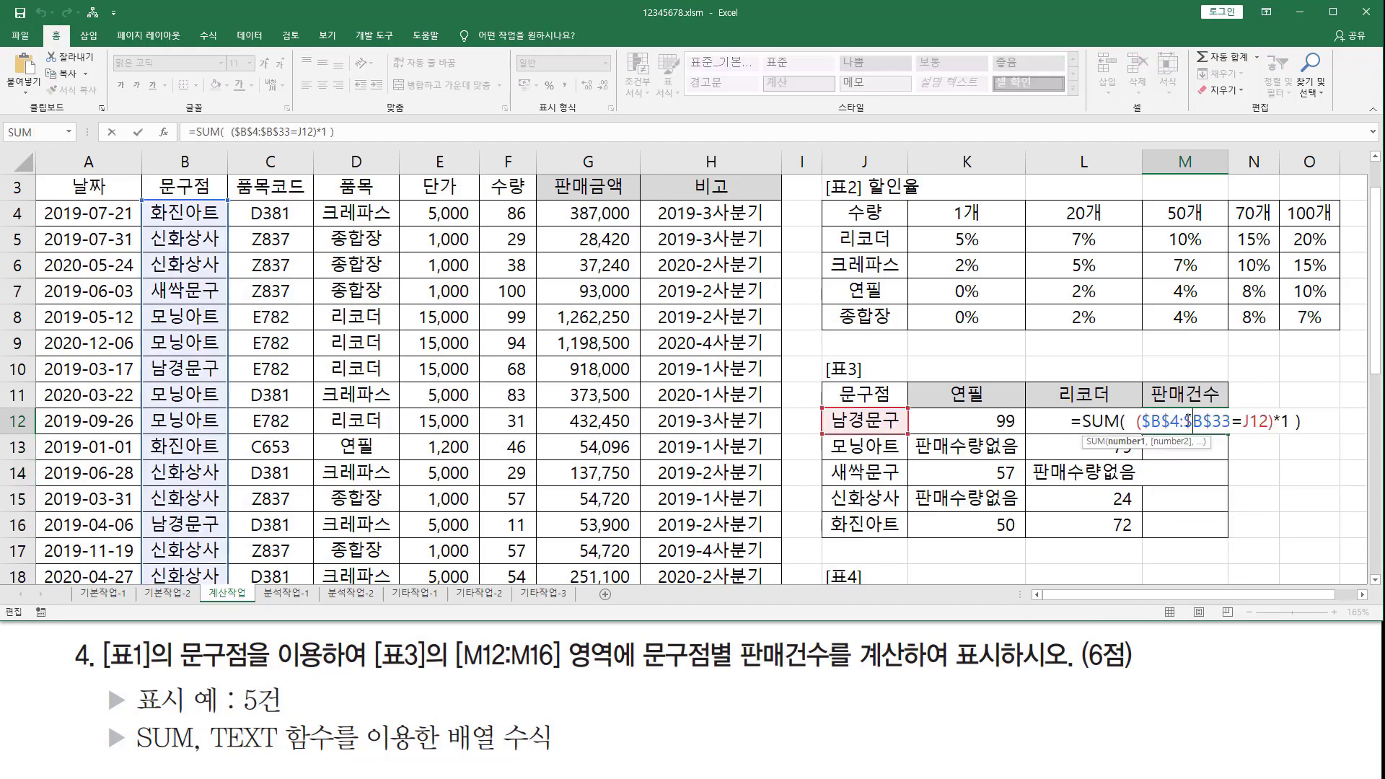
left_click(1082, 423)
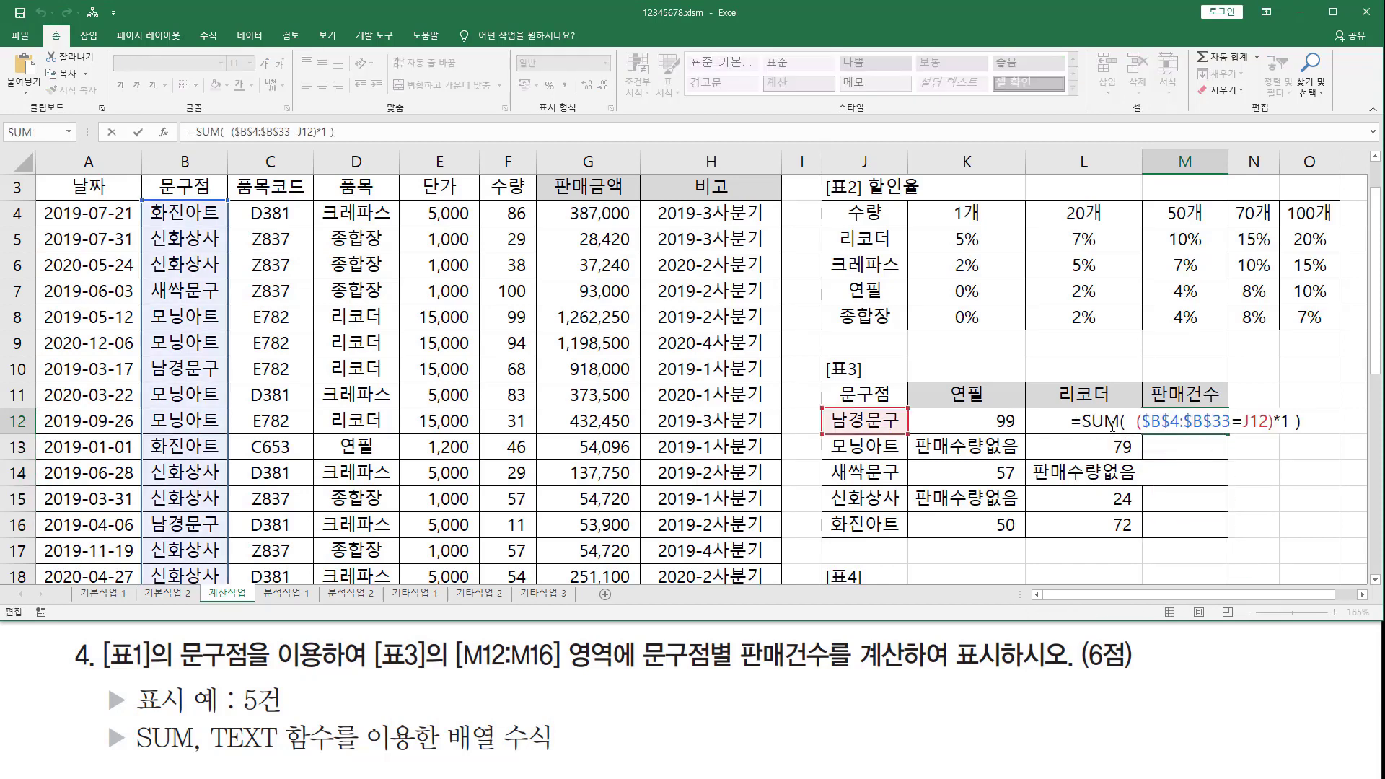
key("shift+End")
key("Home")
type("text")
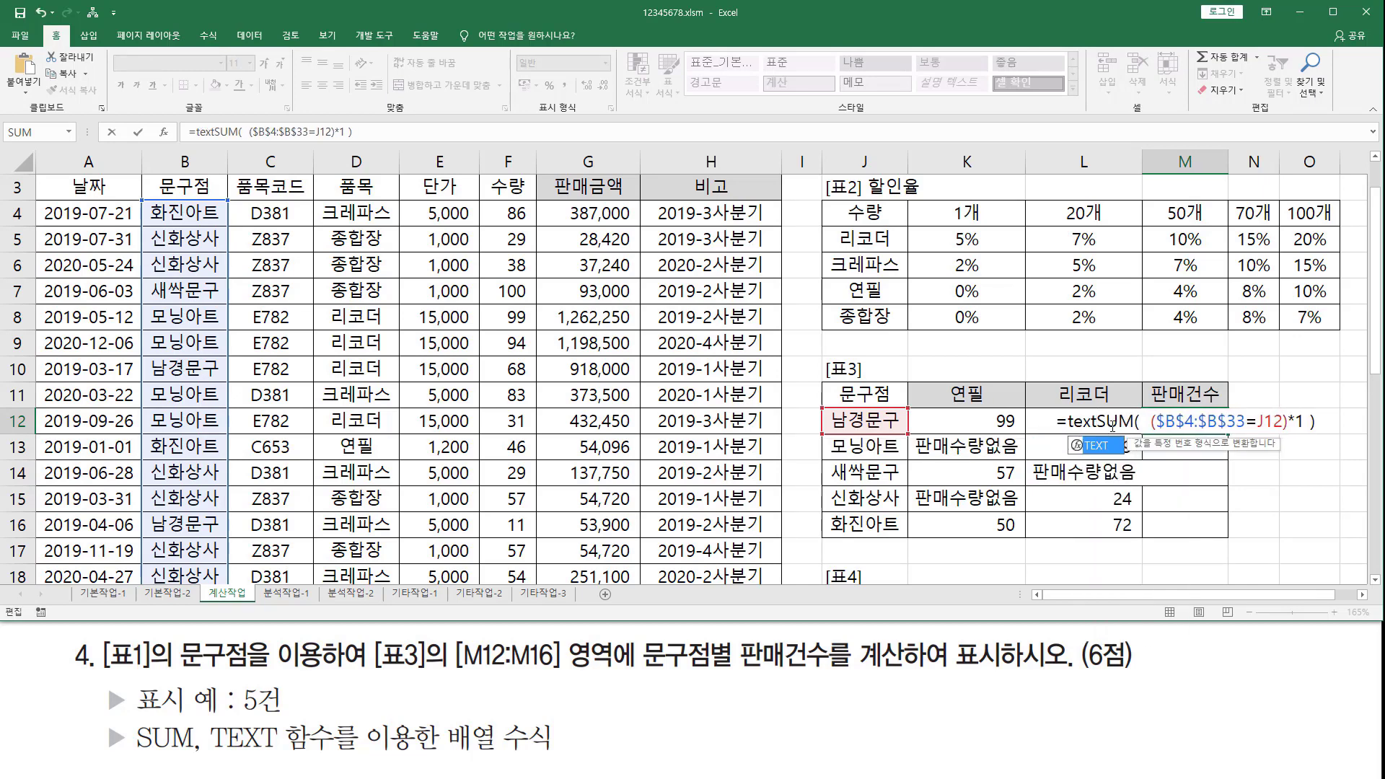
type("(")
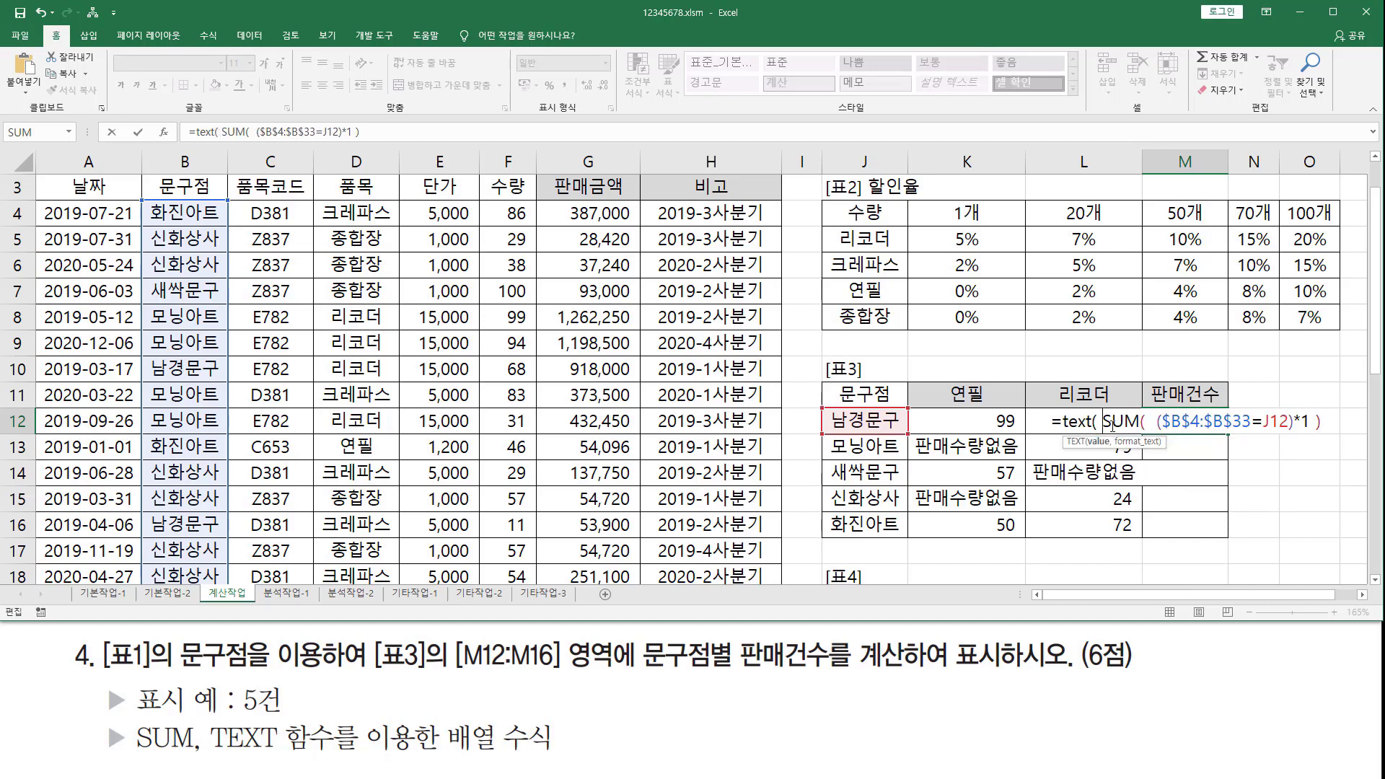
key("shift+End")
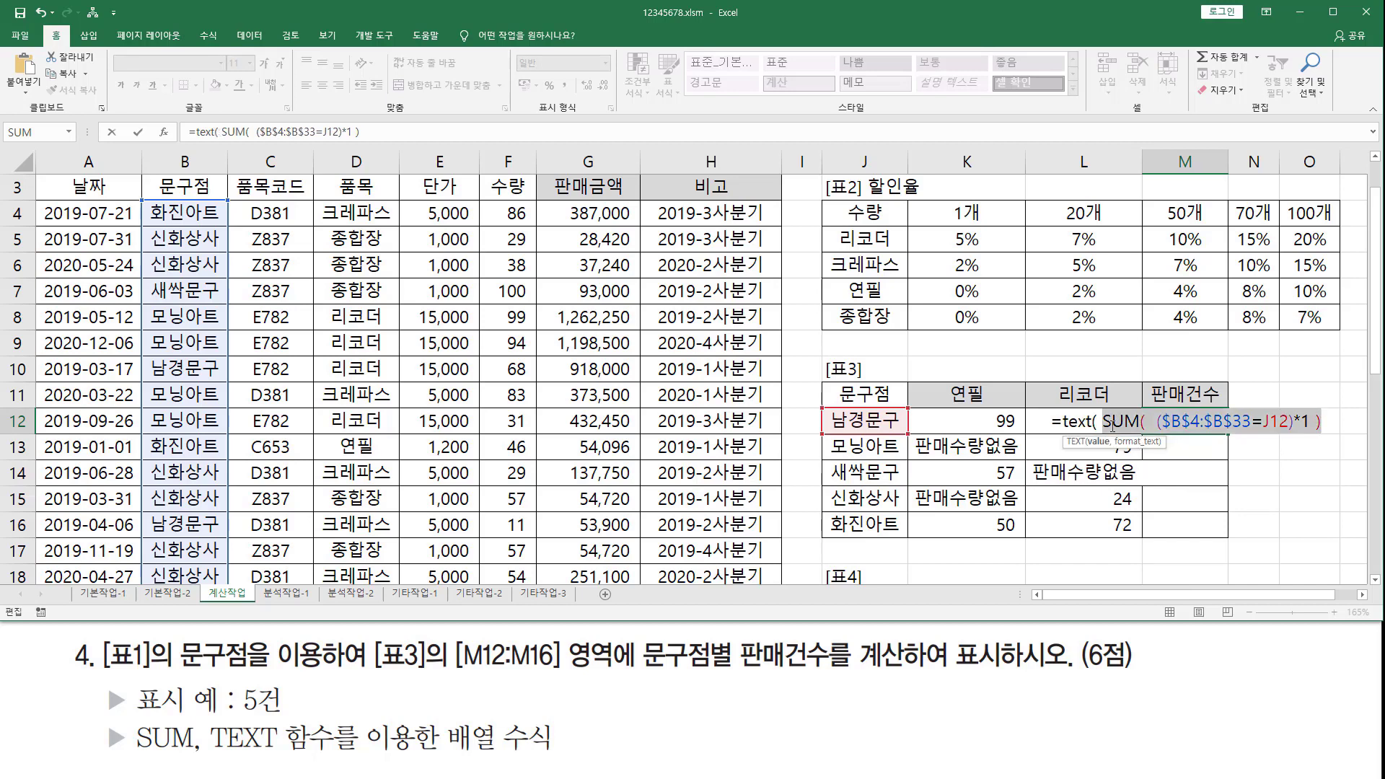
key("End")
type(",")
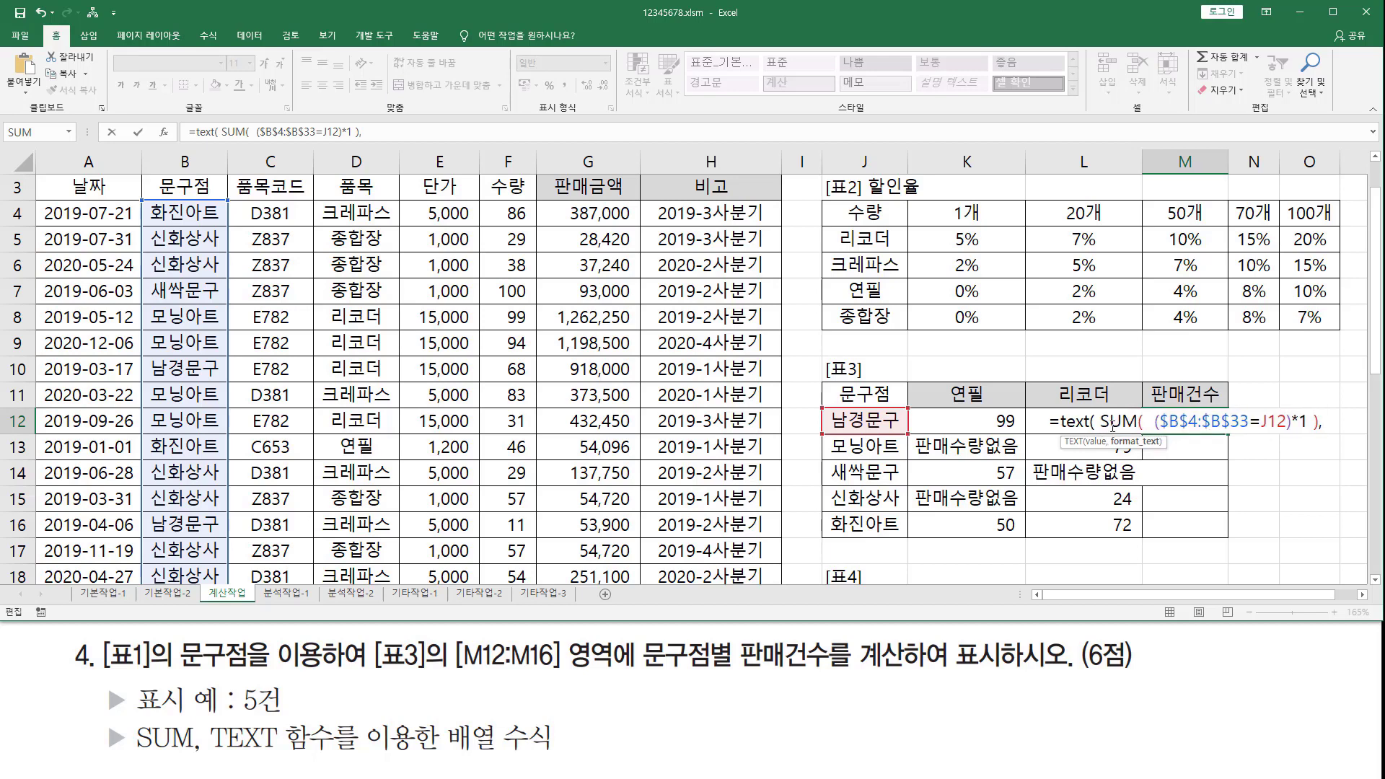
type(" \"0건\"")
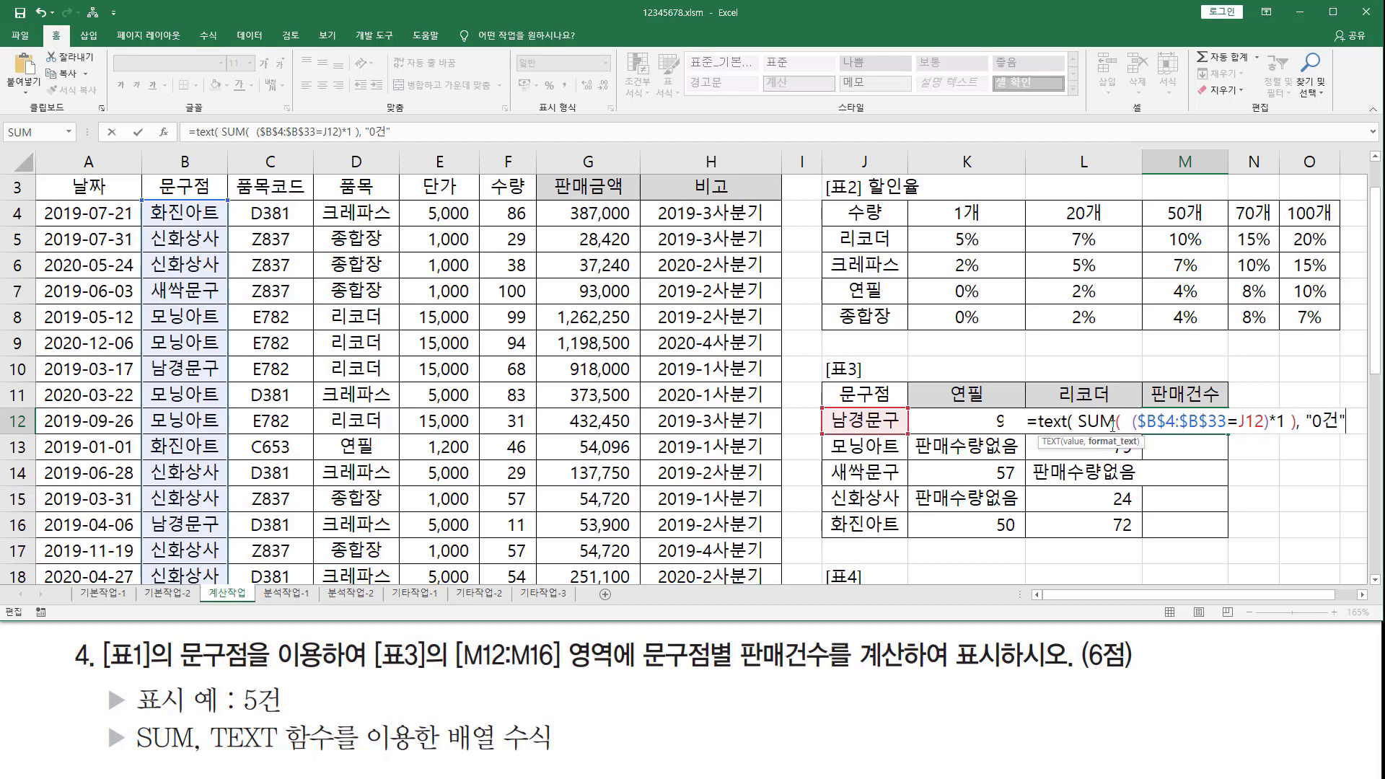
type(")")
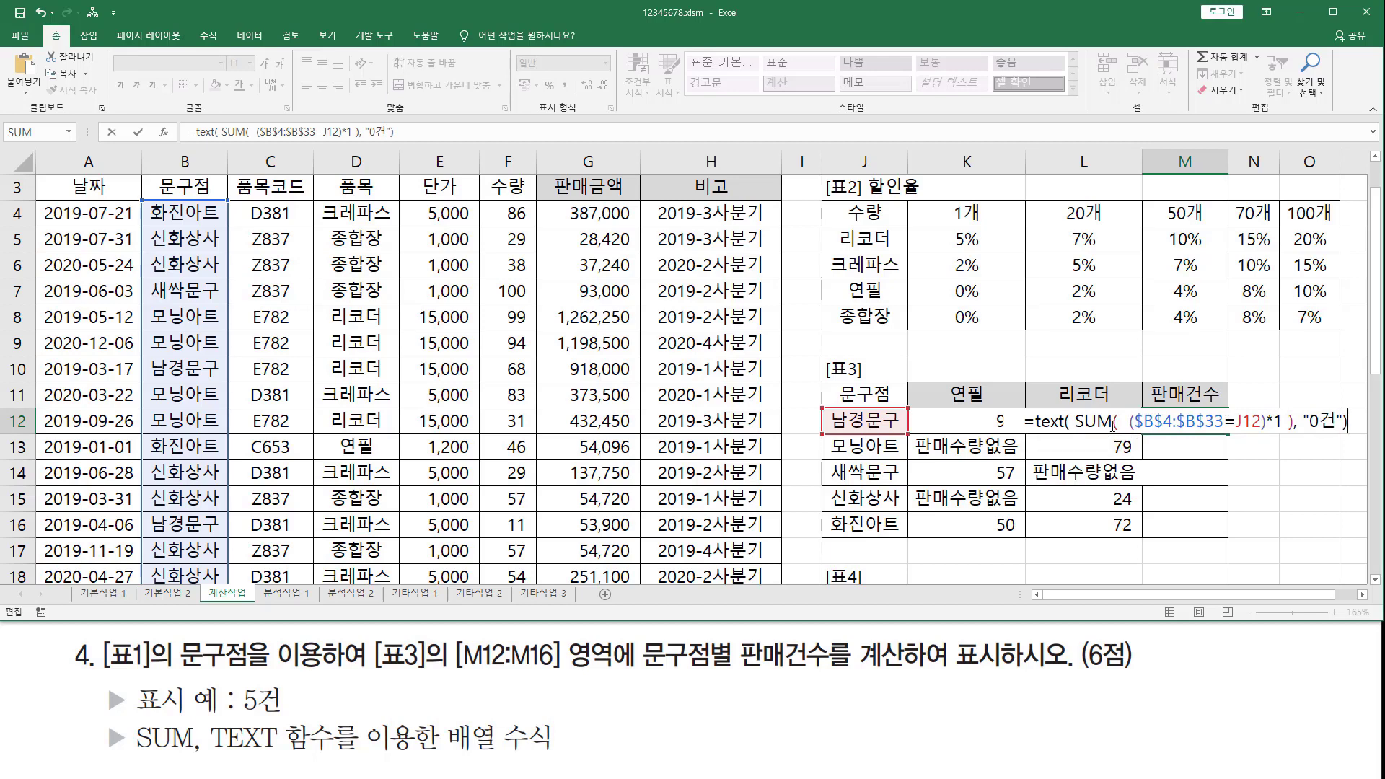
Enter the M12 TEXT formula as an array formula and fill it down through M16.
left_click_drag(1076, 429, 1319, 429)
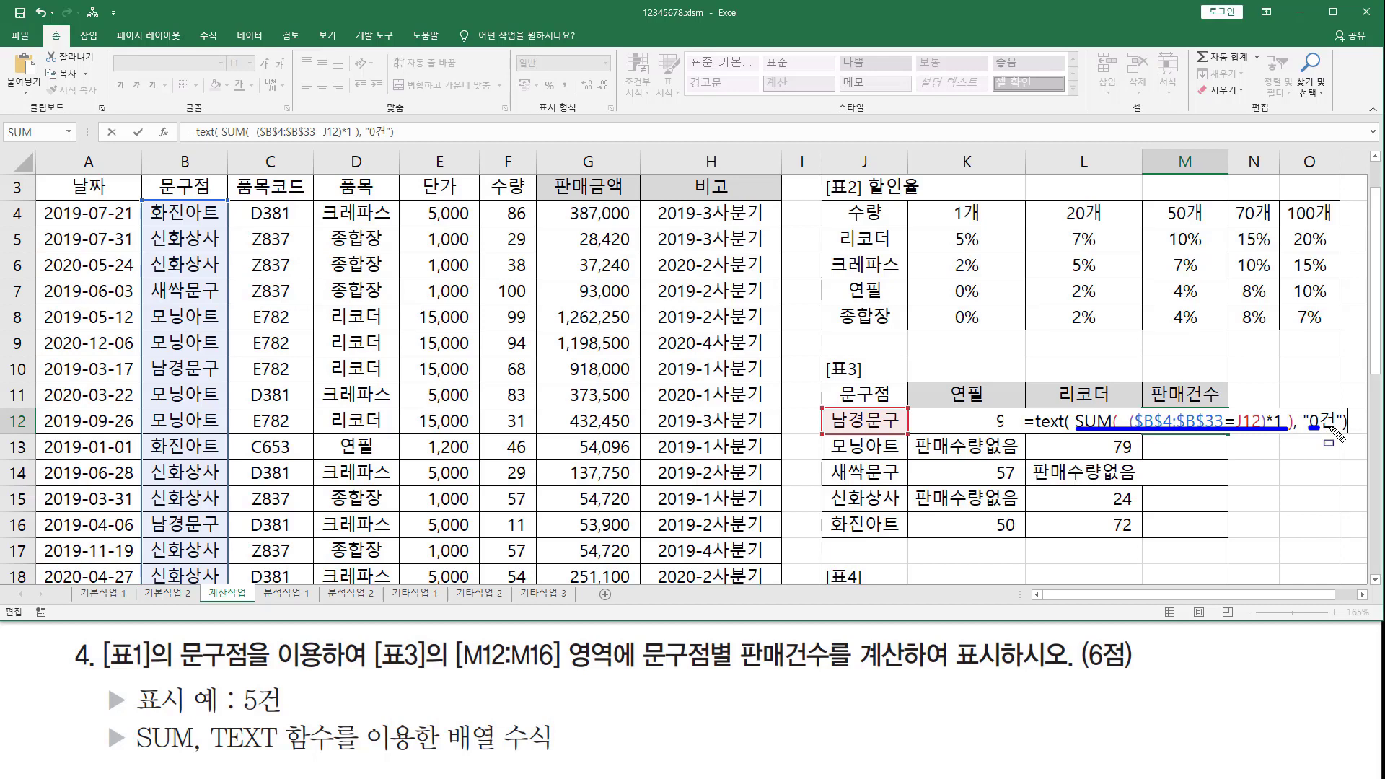
key("Escape")
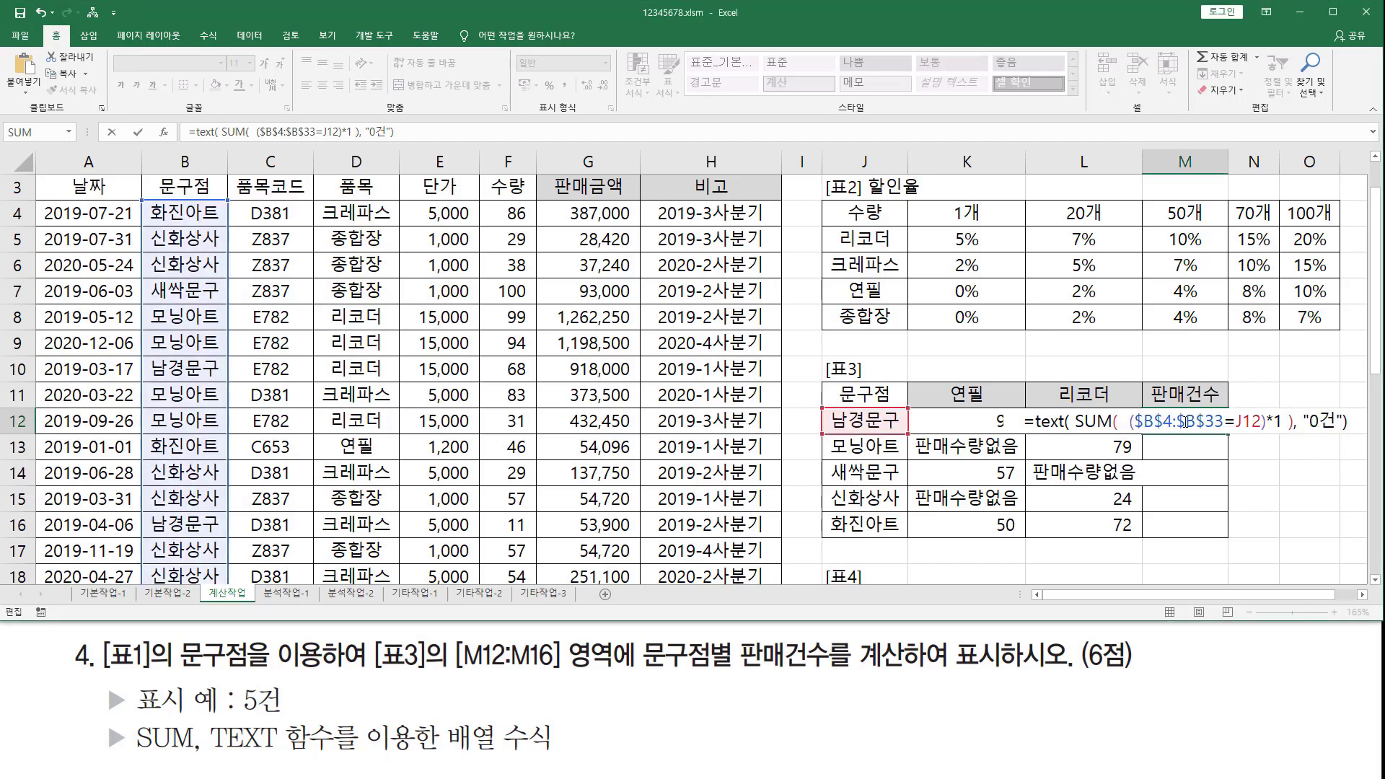
key("ctrl+shift+Return")
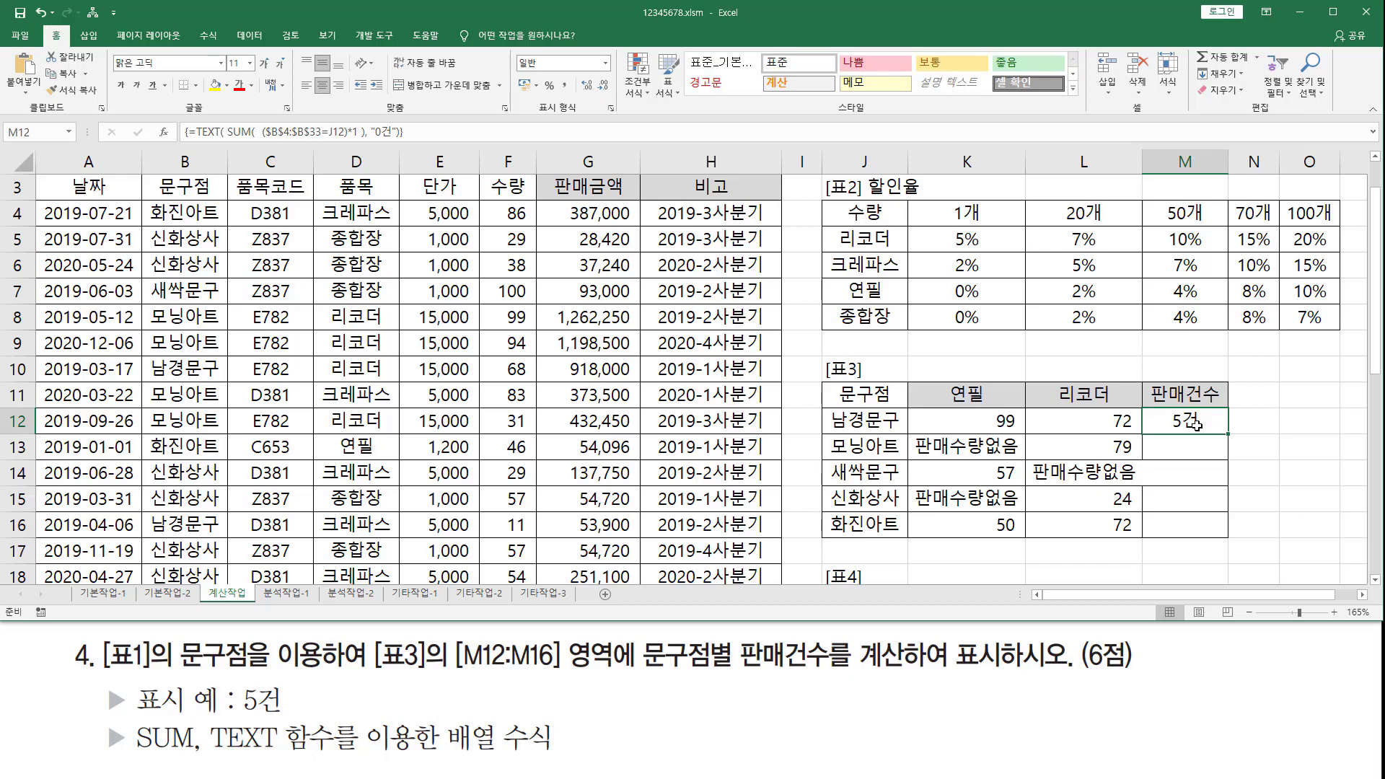
left_click_drag(1228, 436, 1227, 538)
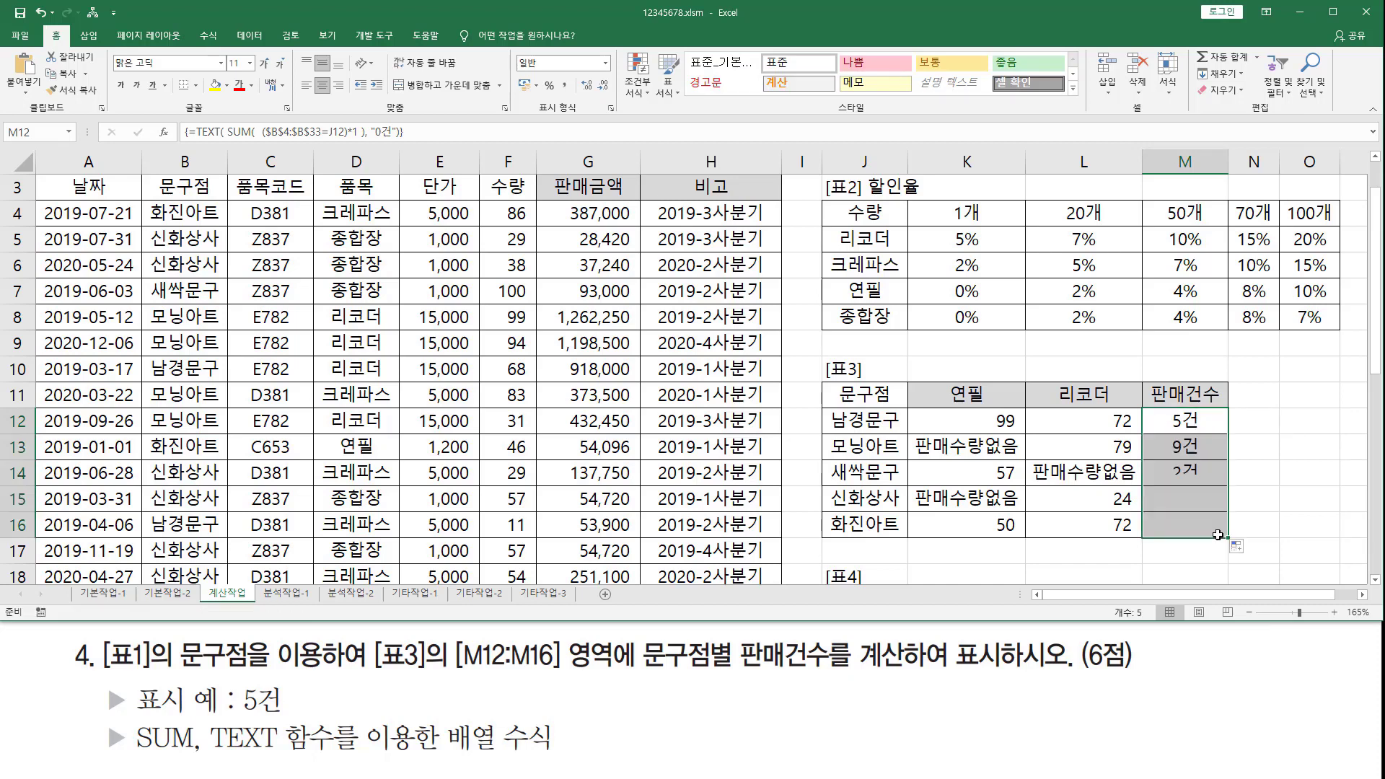
Copy the text of the M12 formula into cell B2, below the sum( (조건)*1 ) note.
left_click(1172, 422)
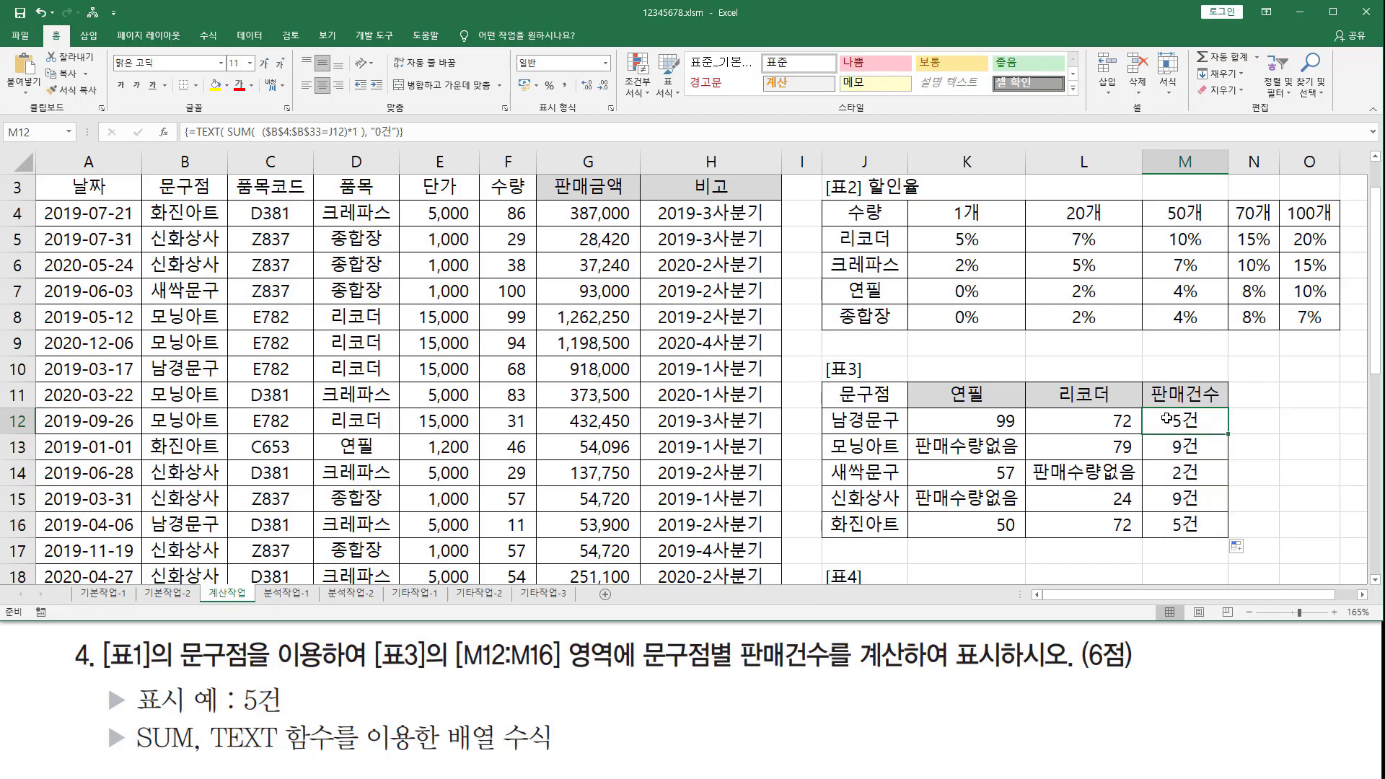
double_click(1167, 419)
left_click_drag(1021, 423, 1353, 422)
key("ctrl+c")
scroll(384, 332, "up", 1)
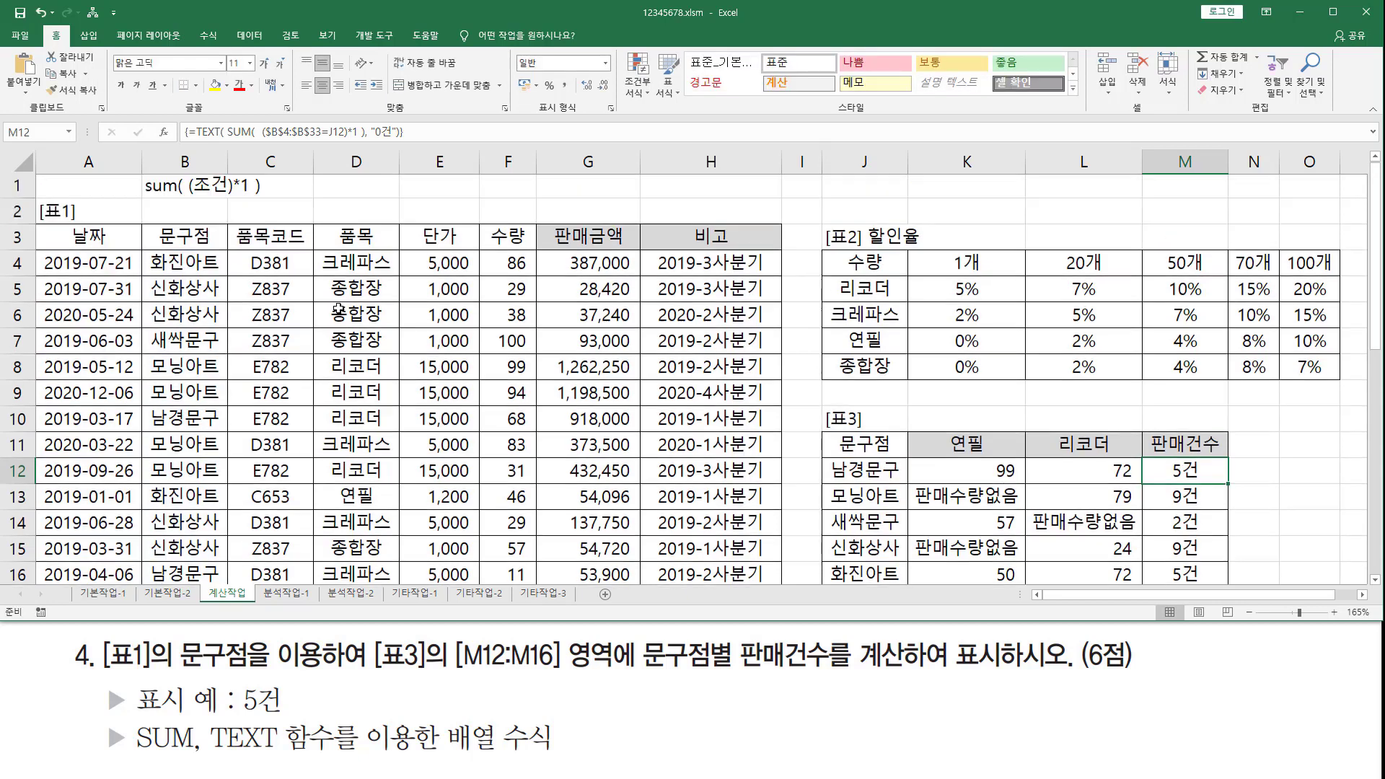
double_click(179, 216)
key("ctrl+v")
key("Return")
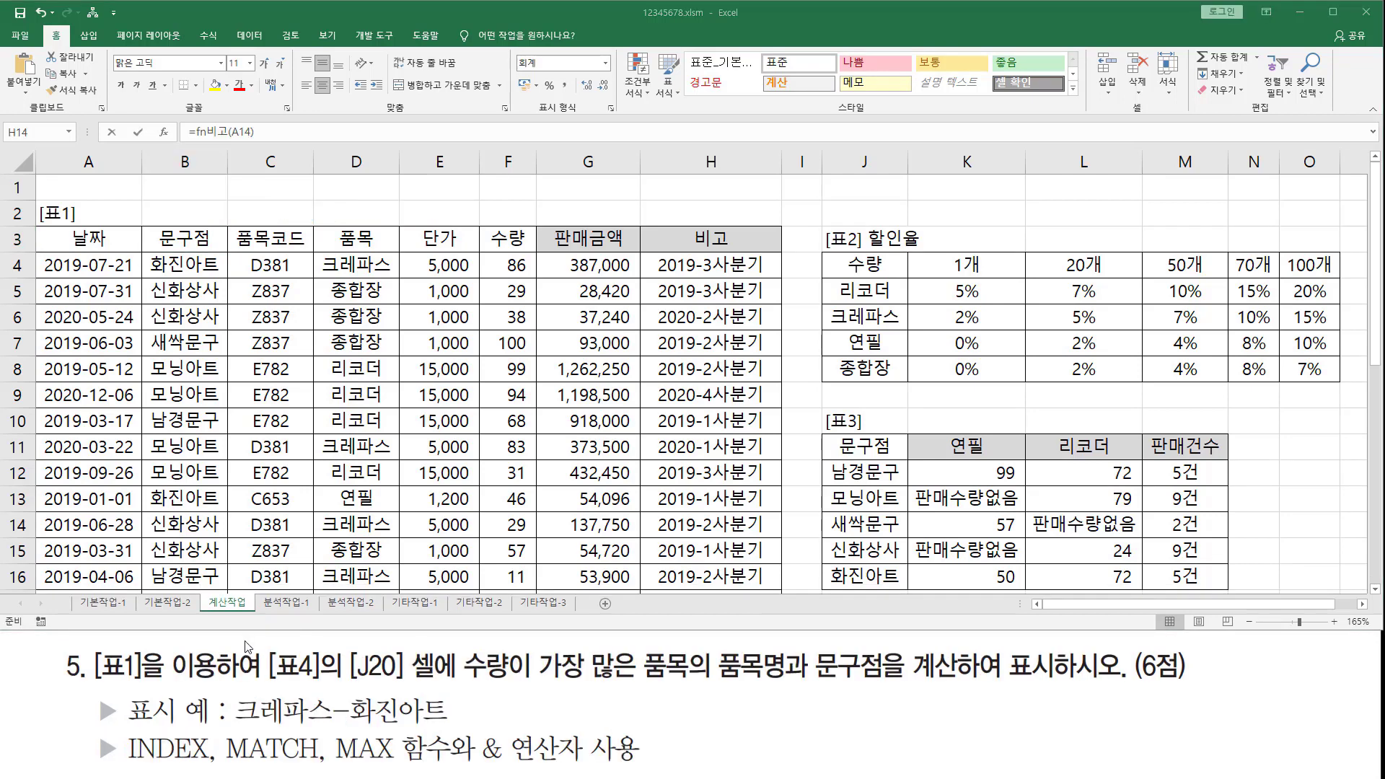
Read task 5 and its 크레파스-화진아트 display example, and locate the J20 answer cell in [표4].
mouse_move(92, 681)
left_mouse_down()
mouse_move(684, 679)
mouse_move(891, 697)
left_mouse_up()
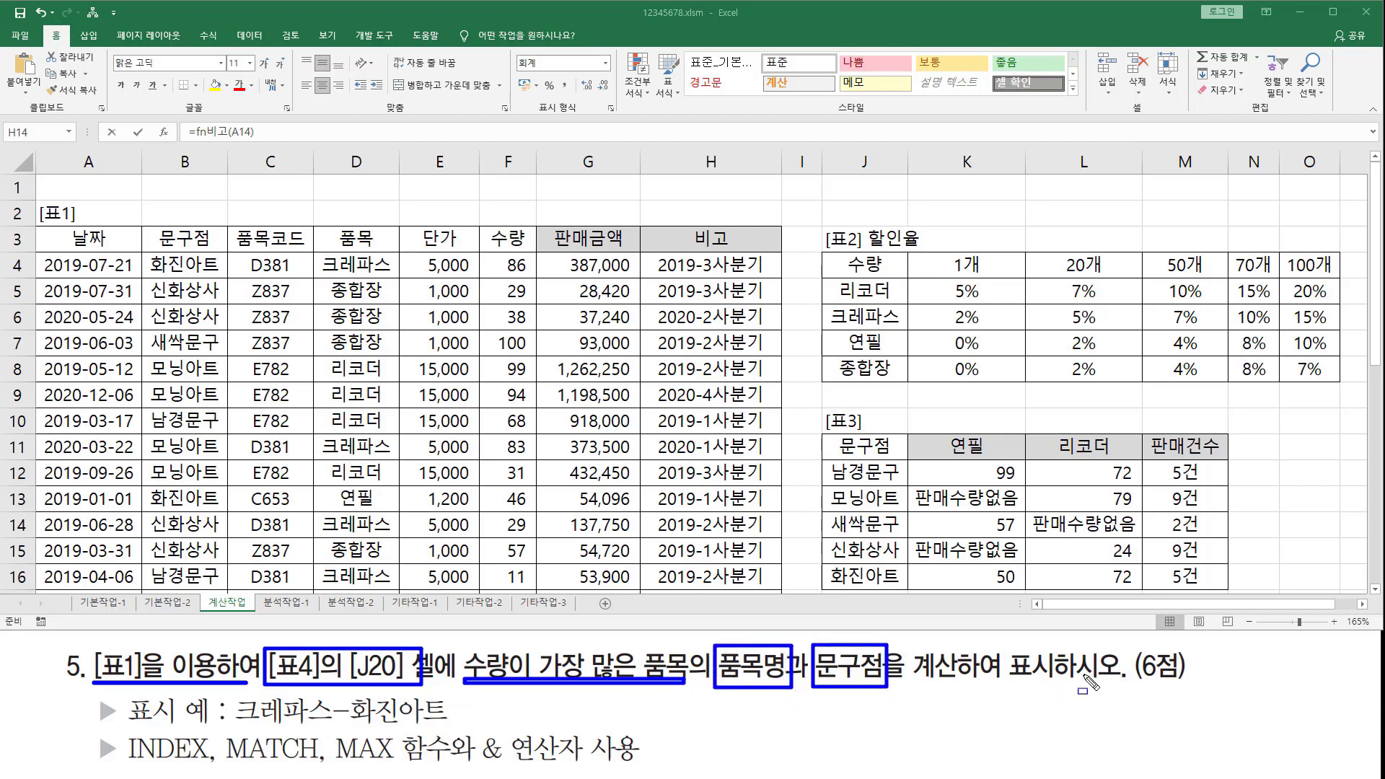
key("Escape")
left_click(967, 499)
scroll(1002, 326, "down", 5)
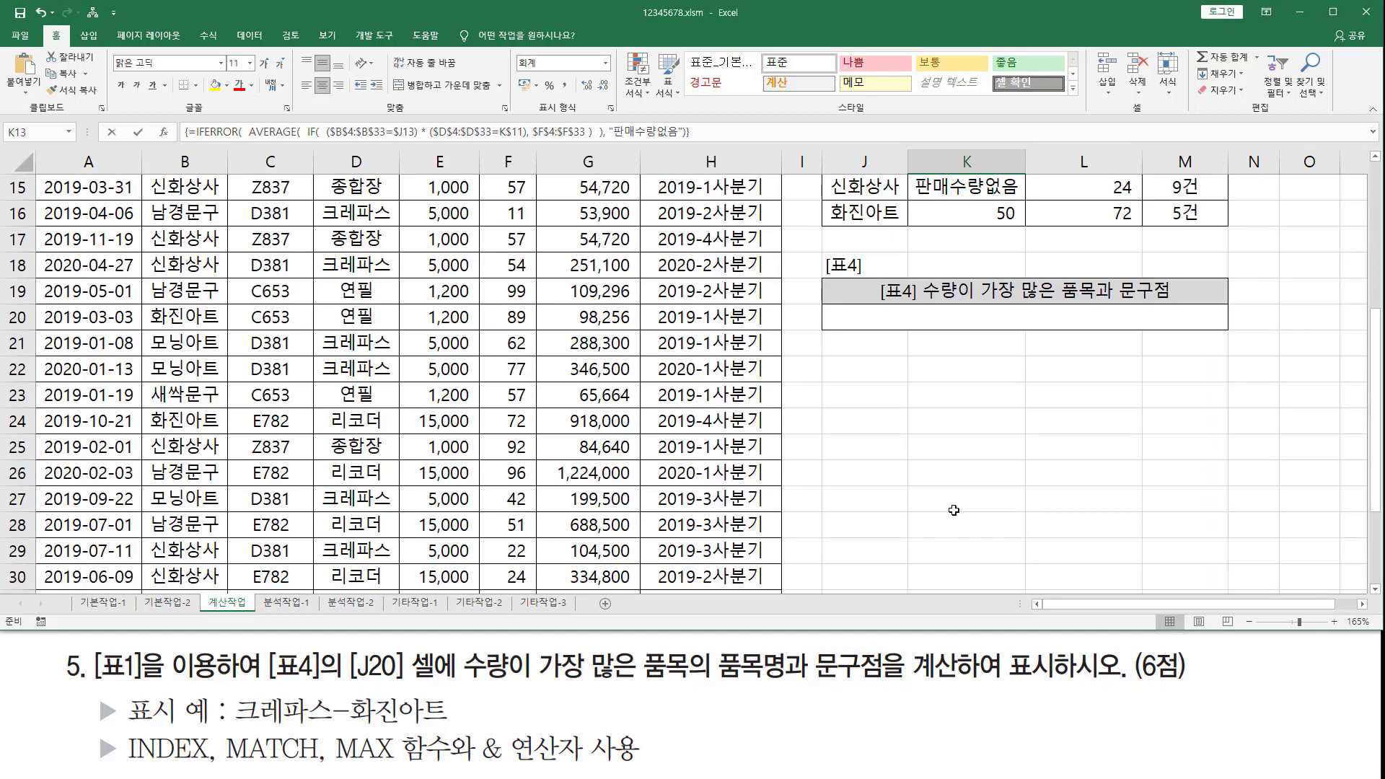
left_click(1002, 327)
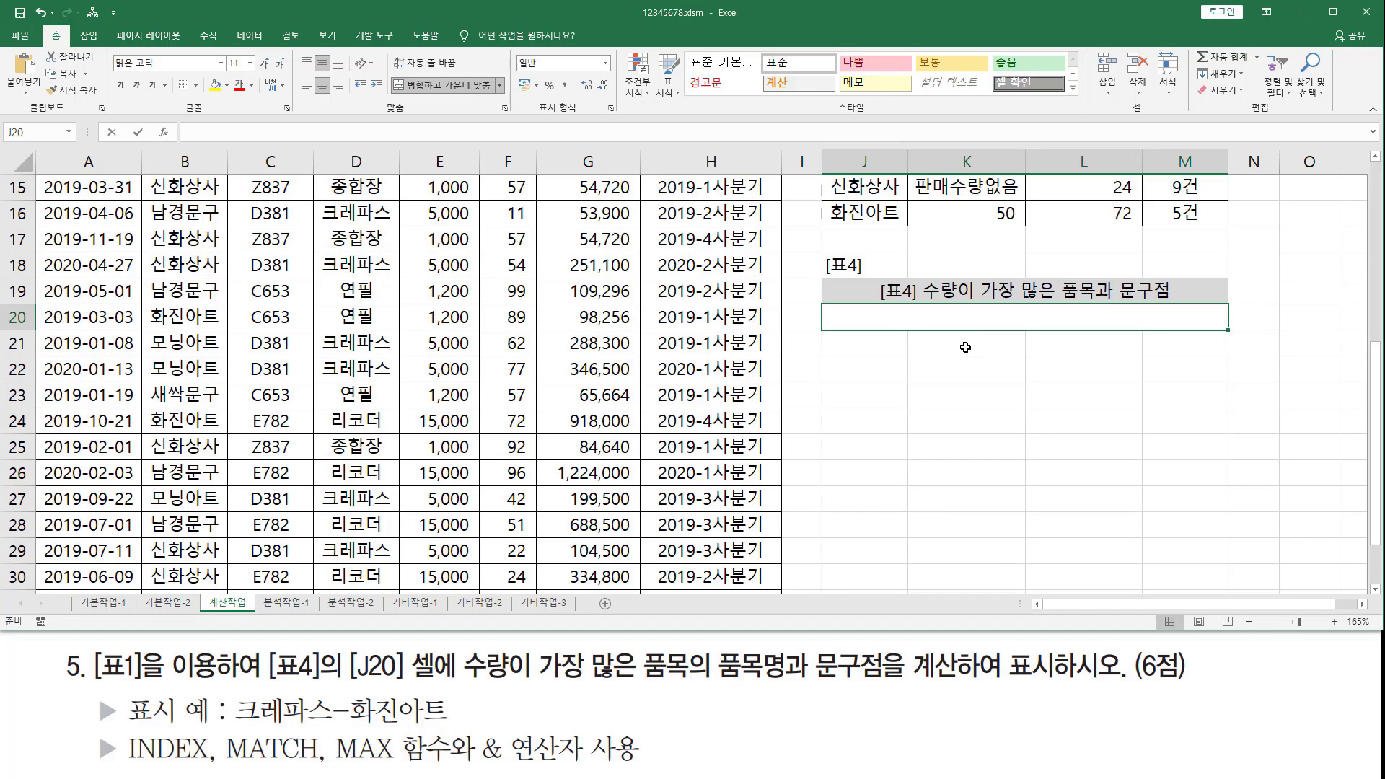
scroll(835, 429, "up", 5)
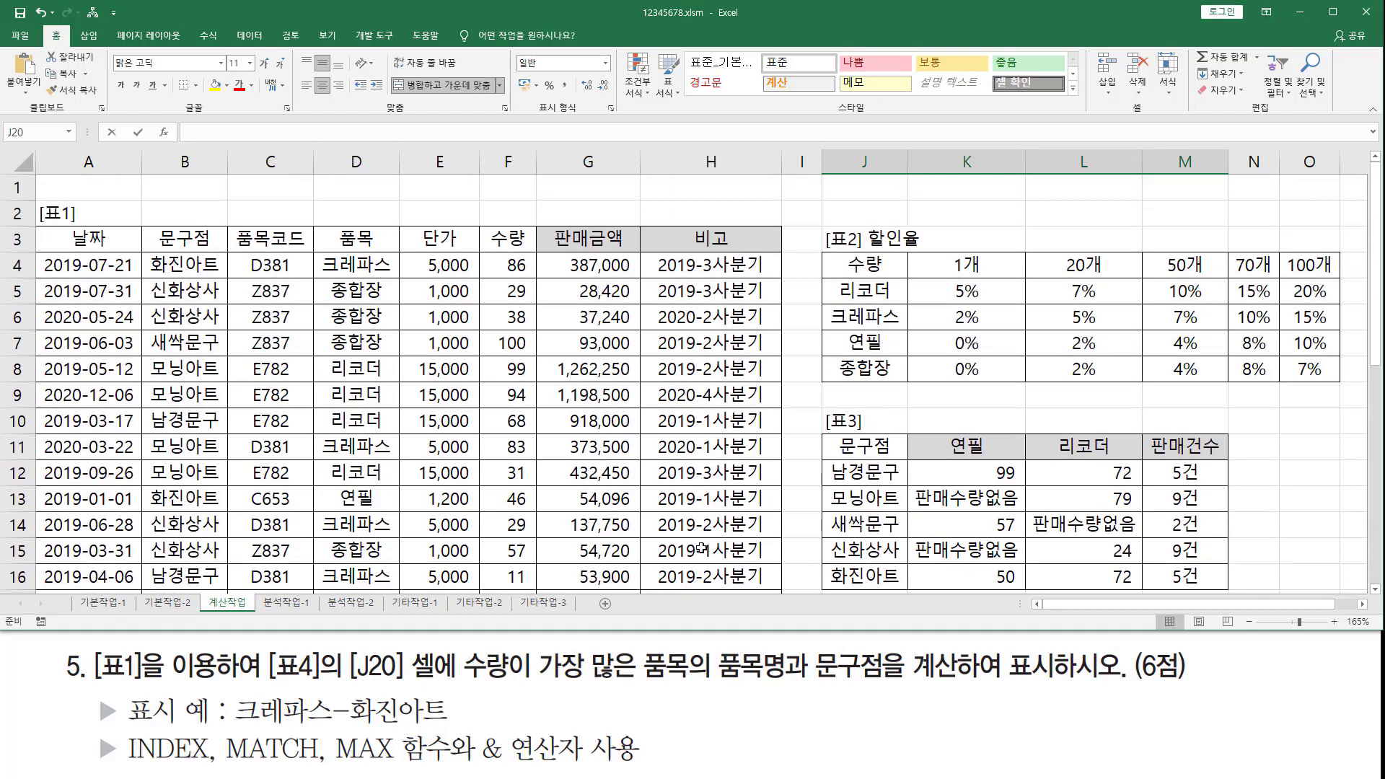
left_click_drag(226, 728, 449, 730)
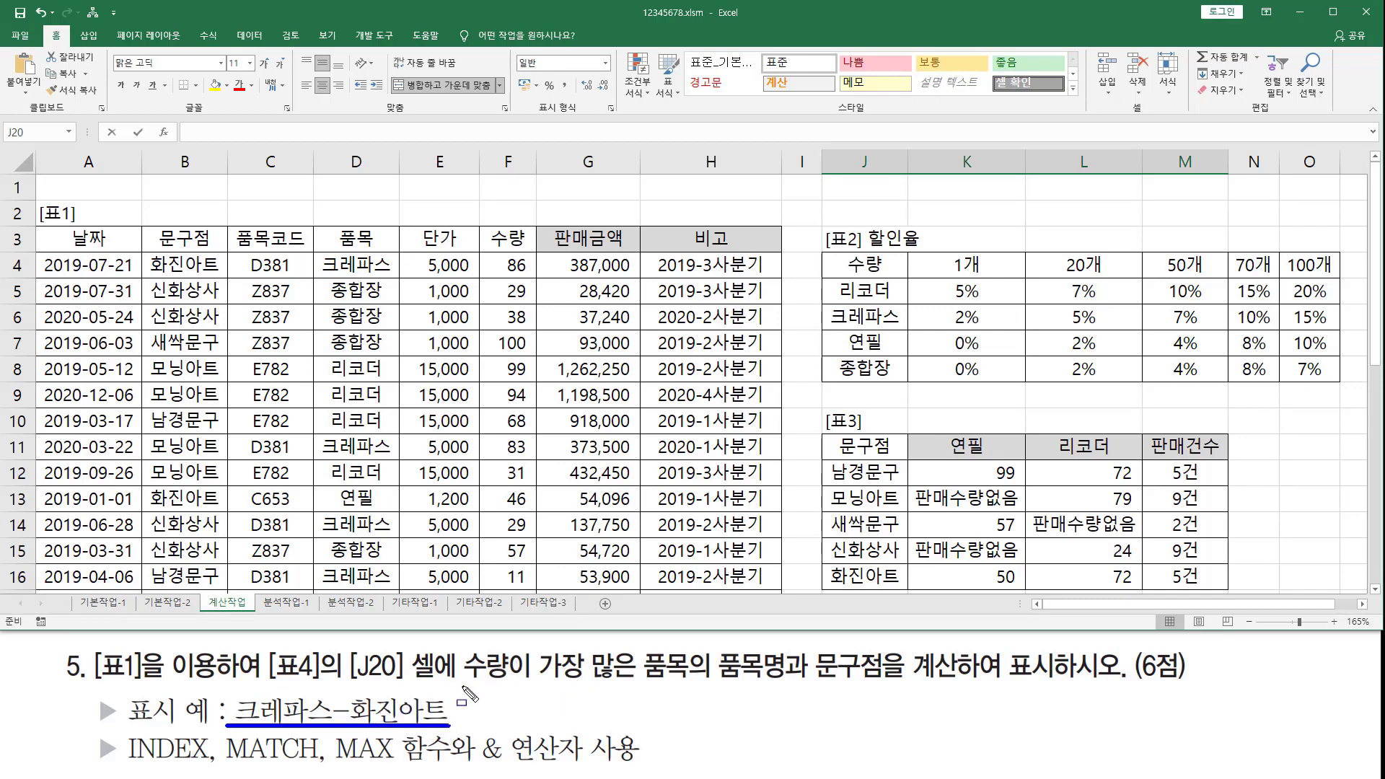
mouse_move(460, 686)
left_mouse_down()
mouse_move(682, 686)
mouse_move(690, 644)
left_mouse_up()
key("Escape")
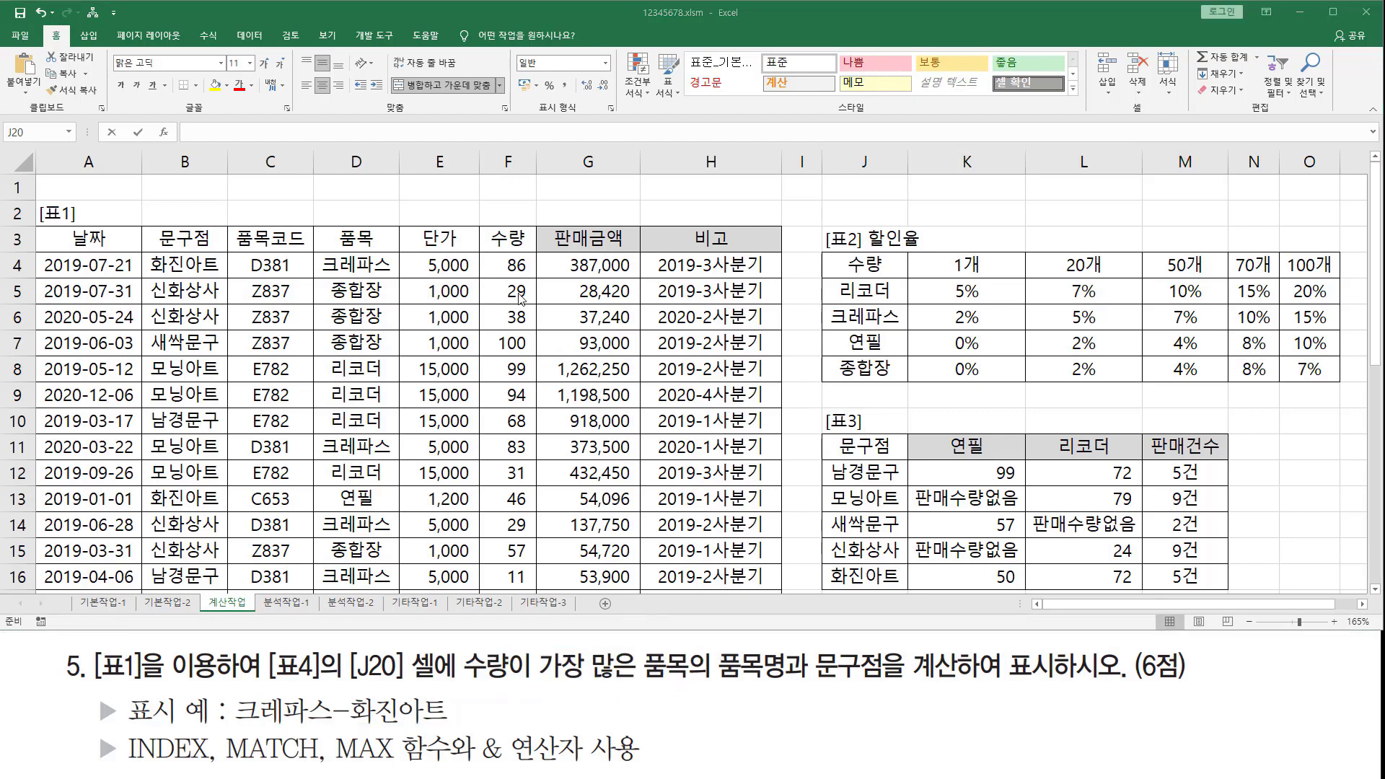
Examine the 수량 values in F4:F33 for the largest quantity, and the 품목 and 문구점 in the same row.
left_click(515, 265)
left_click_drag(514, 309, 524, 553)
scroll(527, 489, "up", 3)
scroll(527, 488, "up", 3)
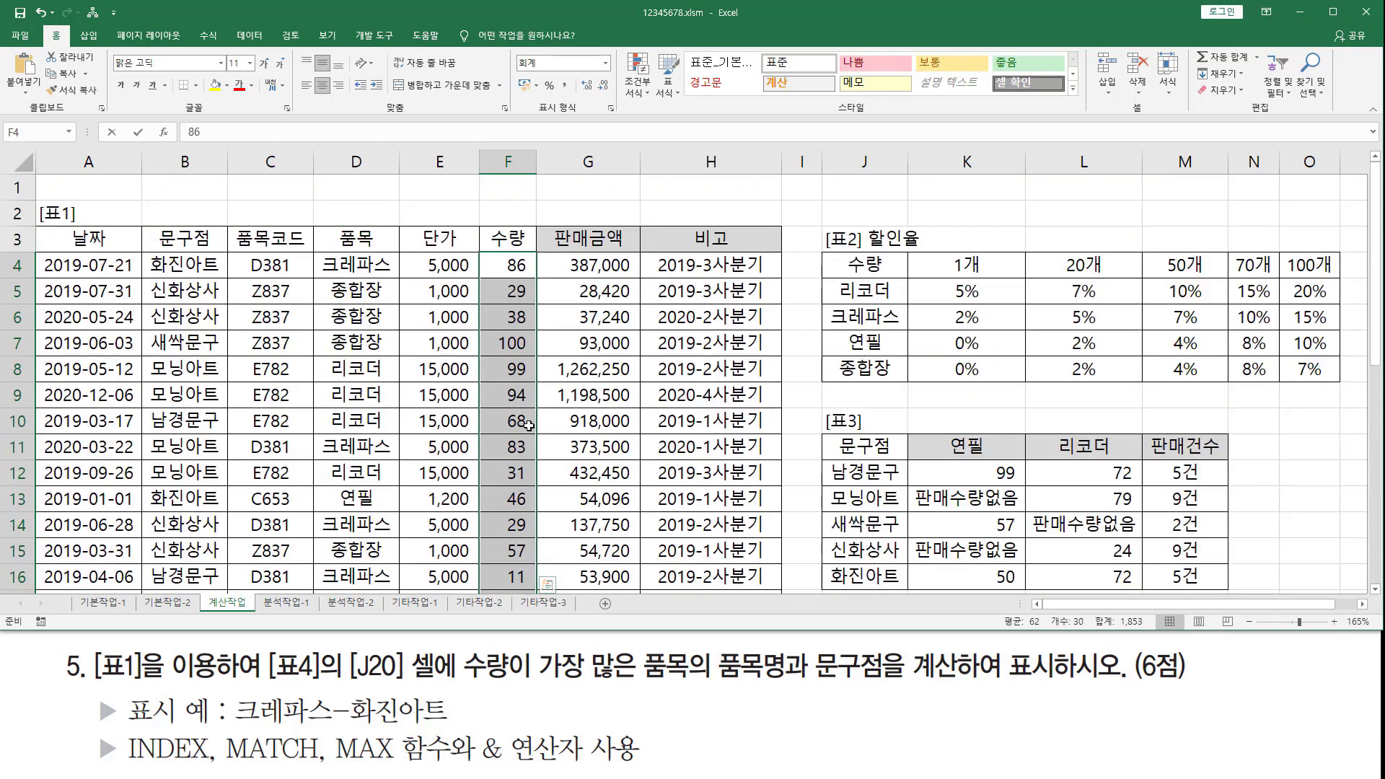
left_click(510, 345)
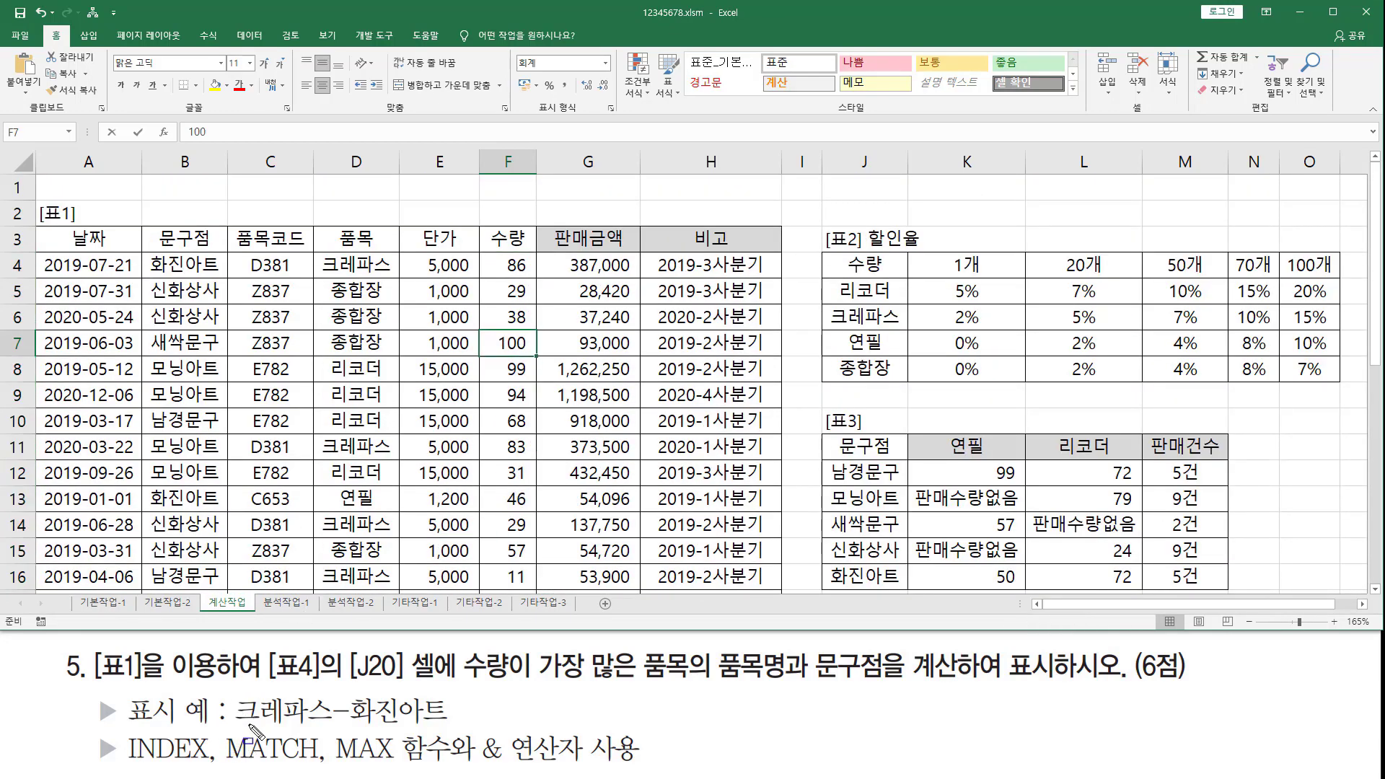
left_click_drag(235, 726, 453, 731)
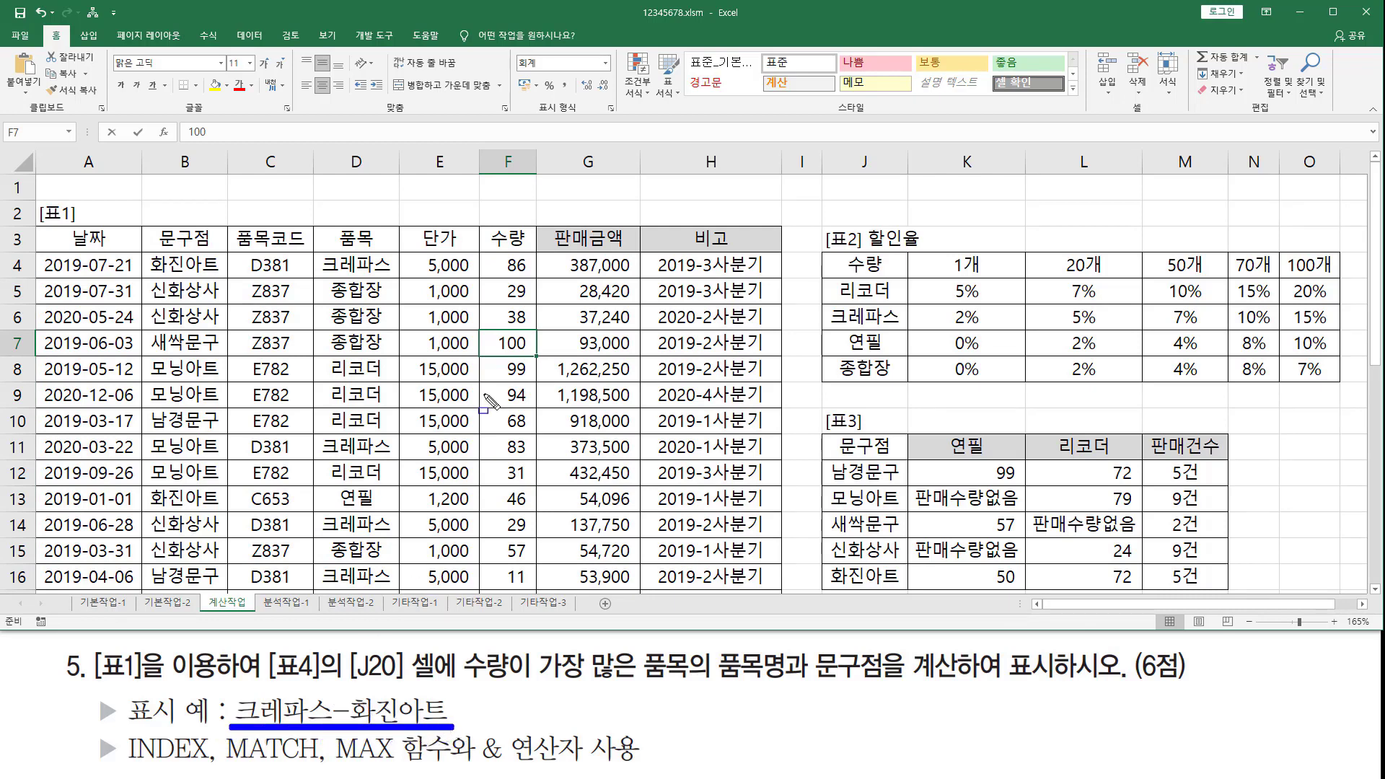
left_click_drag(482, 331, 535, 356)
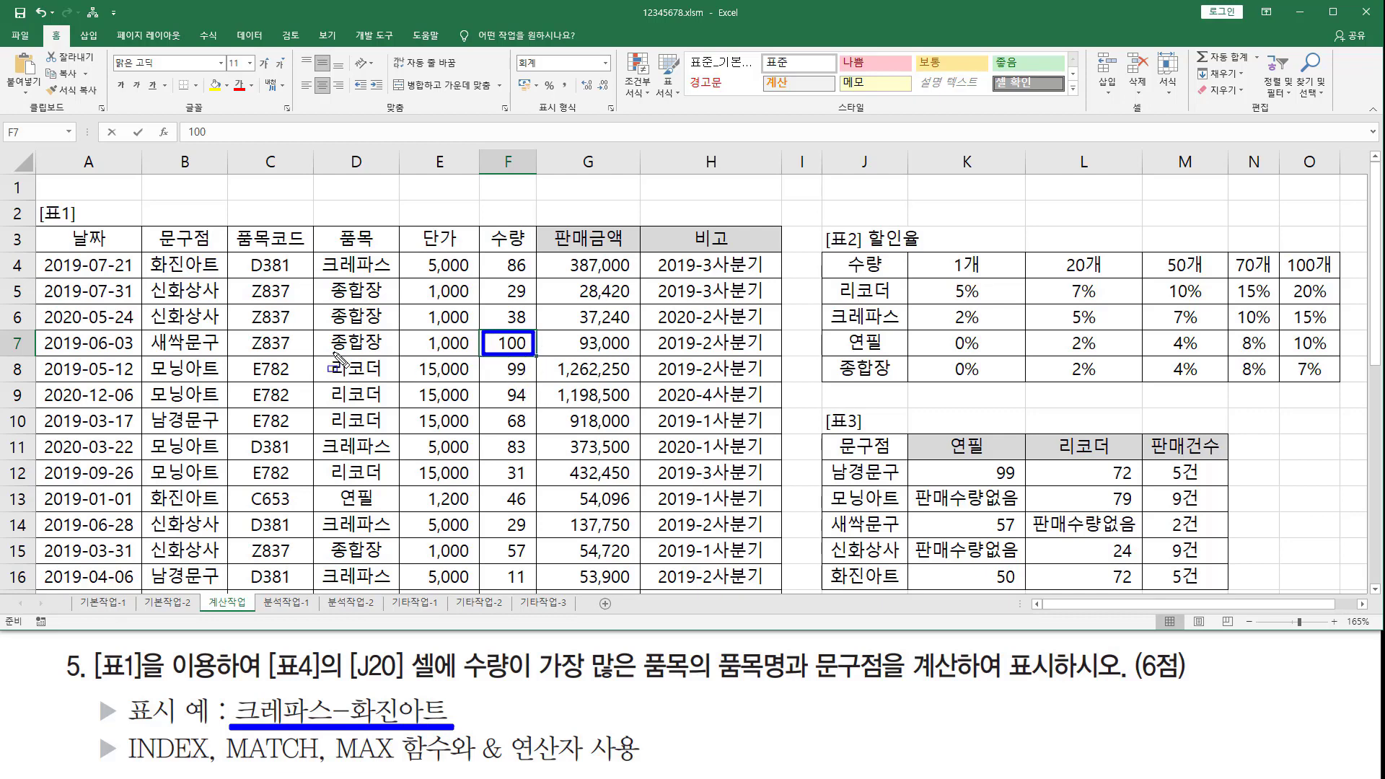
left_click_drag(324, 351, 387, 351)
left_click_drag(145, 353, 227, 354)
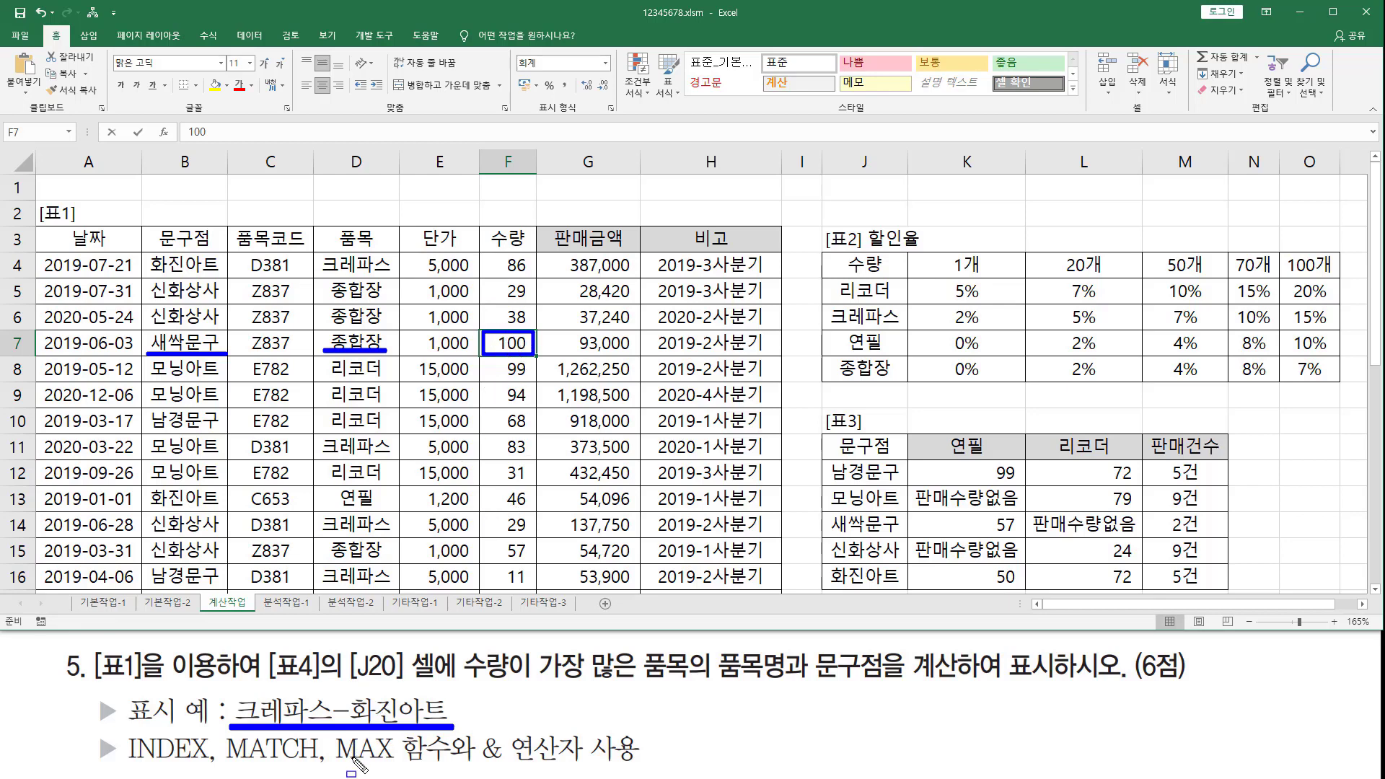
Review how the MAX and MATCH functions named in task 5 apply to the 수량, 품목 and 문구점 columns.
left_click_drag(333, 762, 389, 764)
left_click_drag(480, 253, 538, 593)
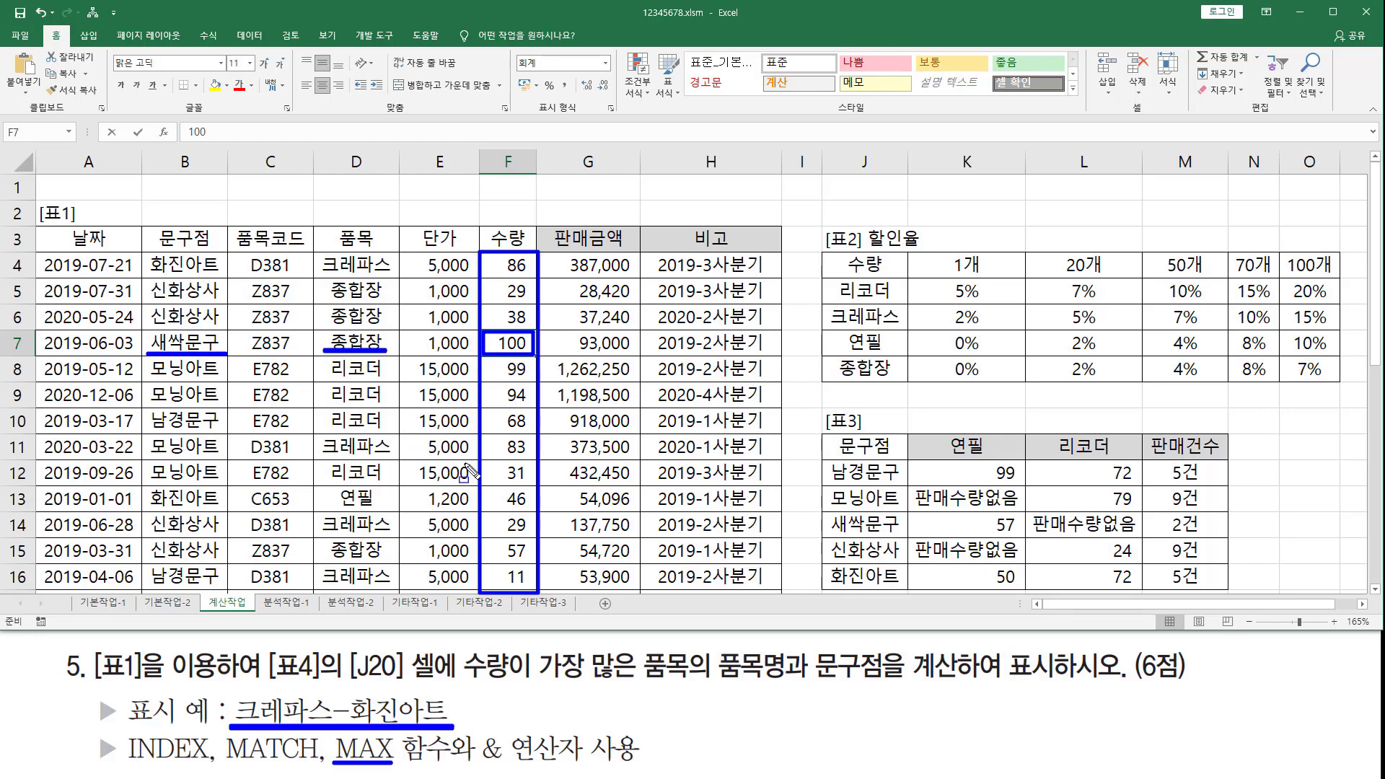
left_click_drag(227, 762, 315, 763)
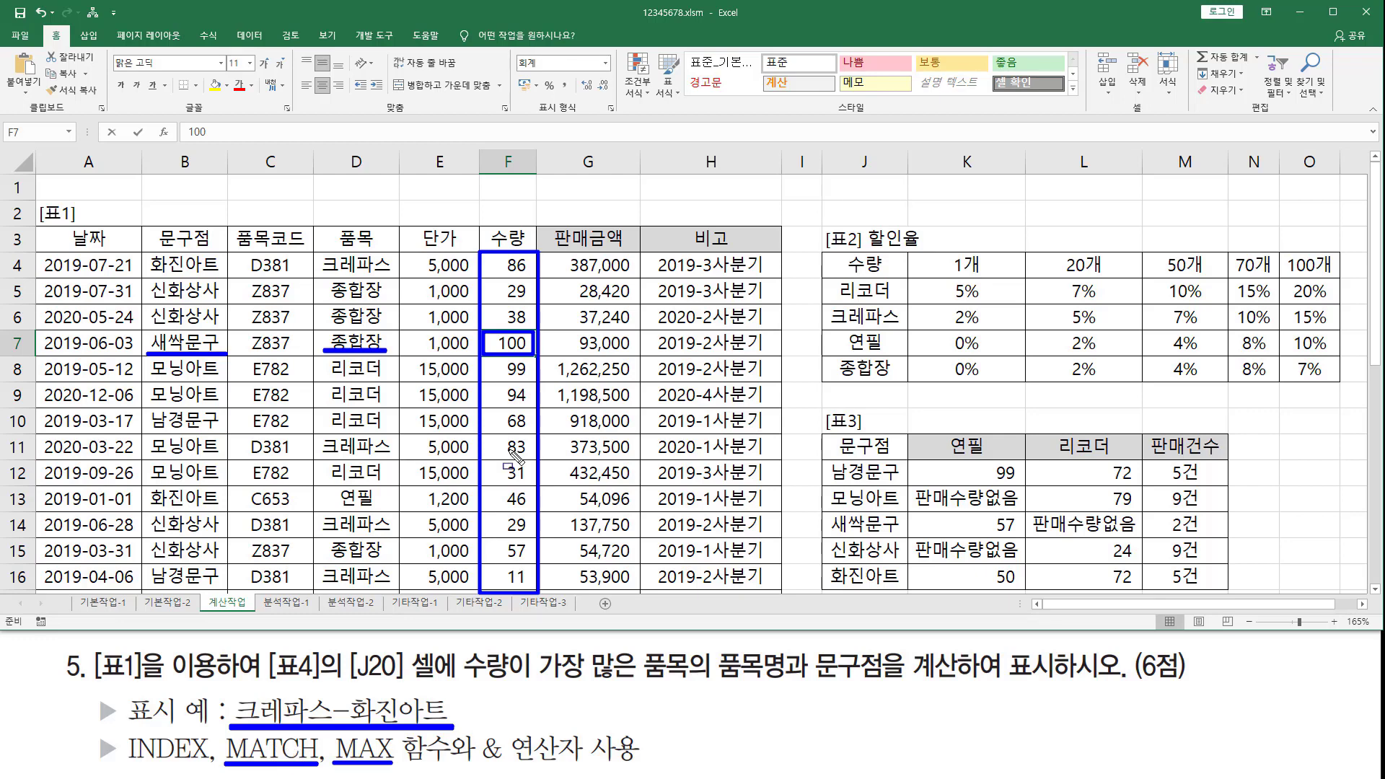
mouse_move(318, 332)
left_mouse_down()
mouse_move(336, 362)
mouse_move(397, 364)
left_mouse_up()
mouse_move(153, 343)
left_mouse_down()
mouse_move(144, 330)
mouse_move(225, 357)
left_mouse_up()
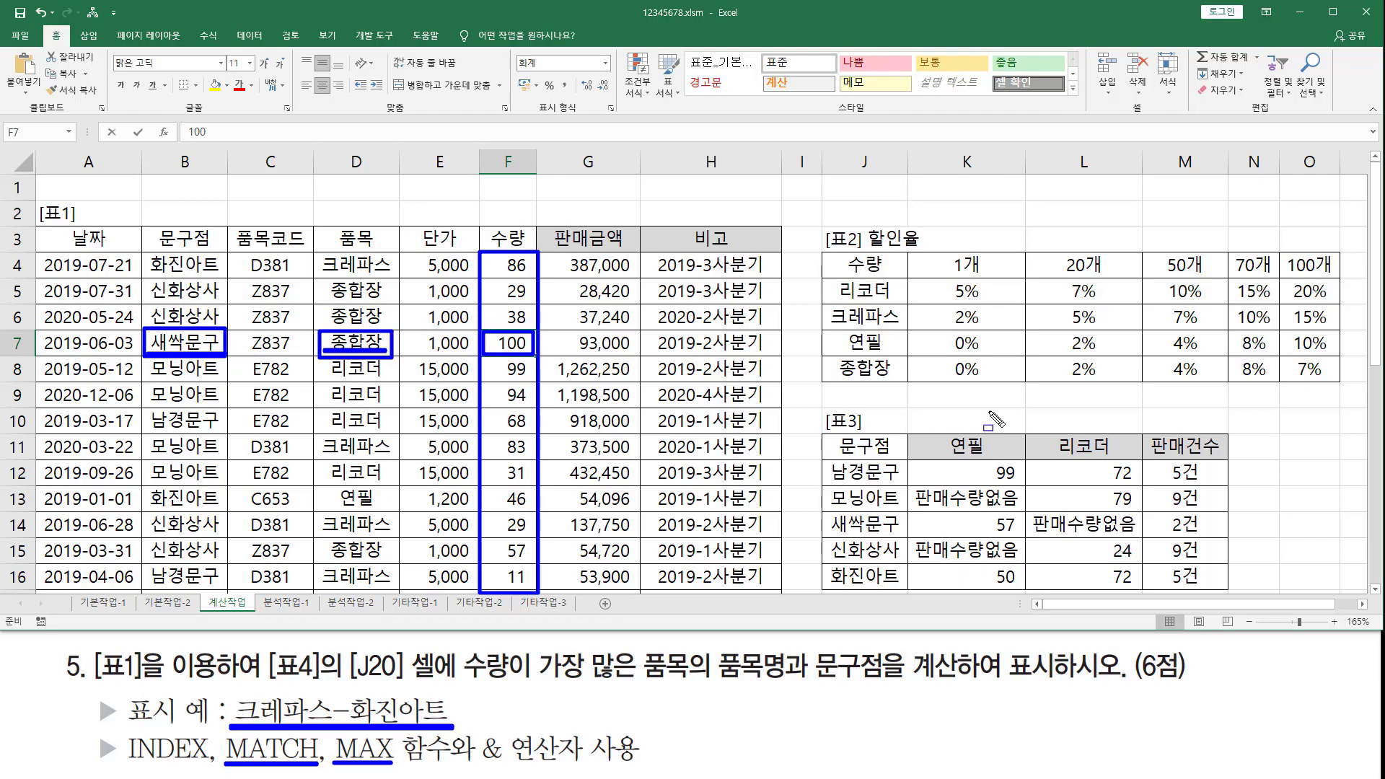
Enter =MAX(F4:F33) in the merged J20 cell of [표4] and select that cell again.
key("Escape")
scroll(950, 359, "down", 5)
left_click(969, 325)
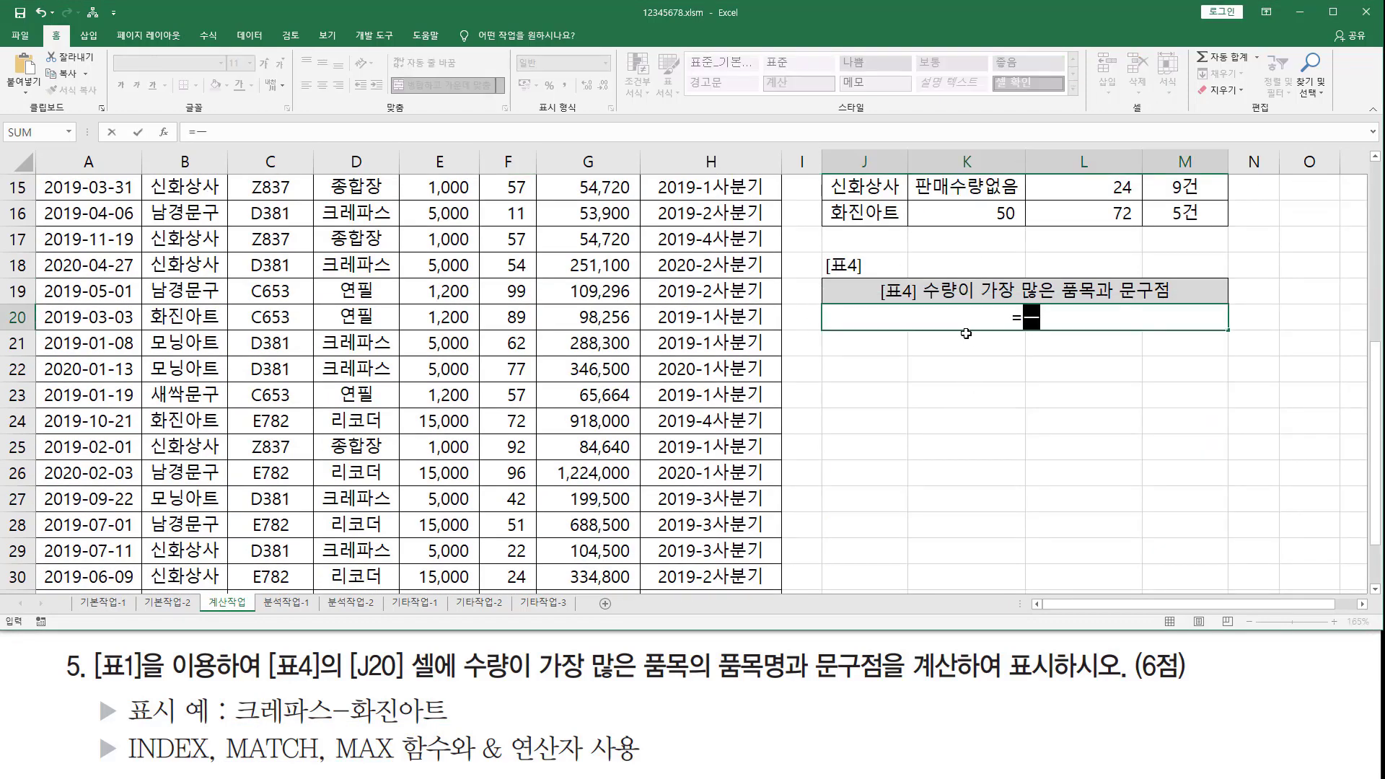
type("=max(")
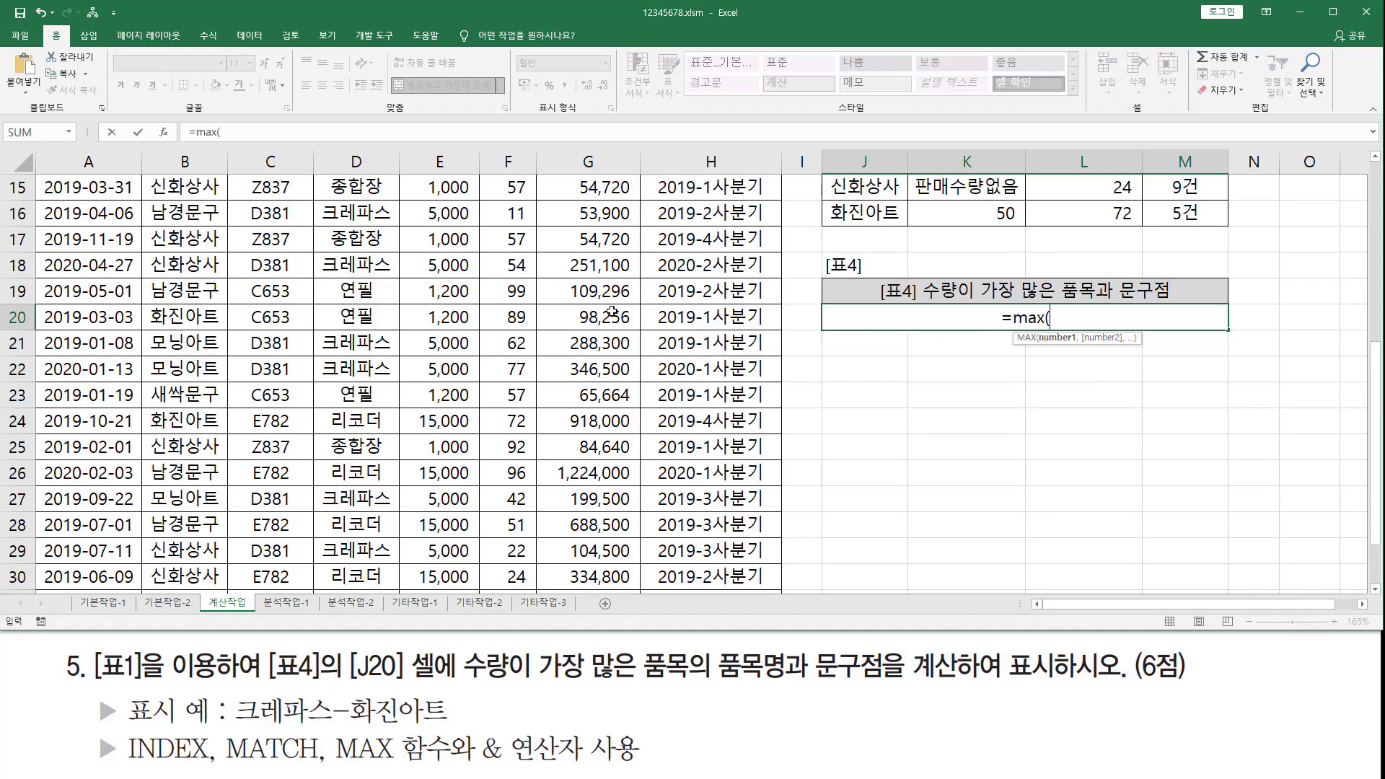
scroll(612, 312, "up", 5)
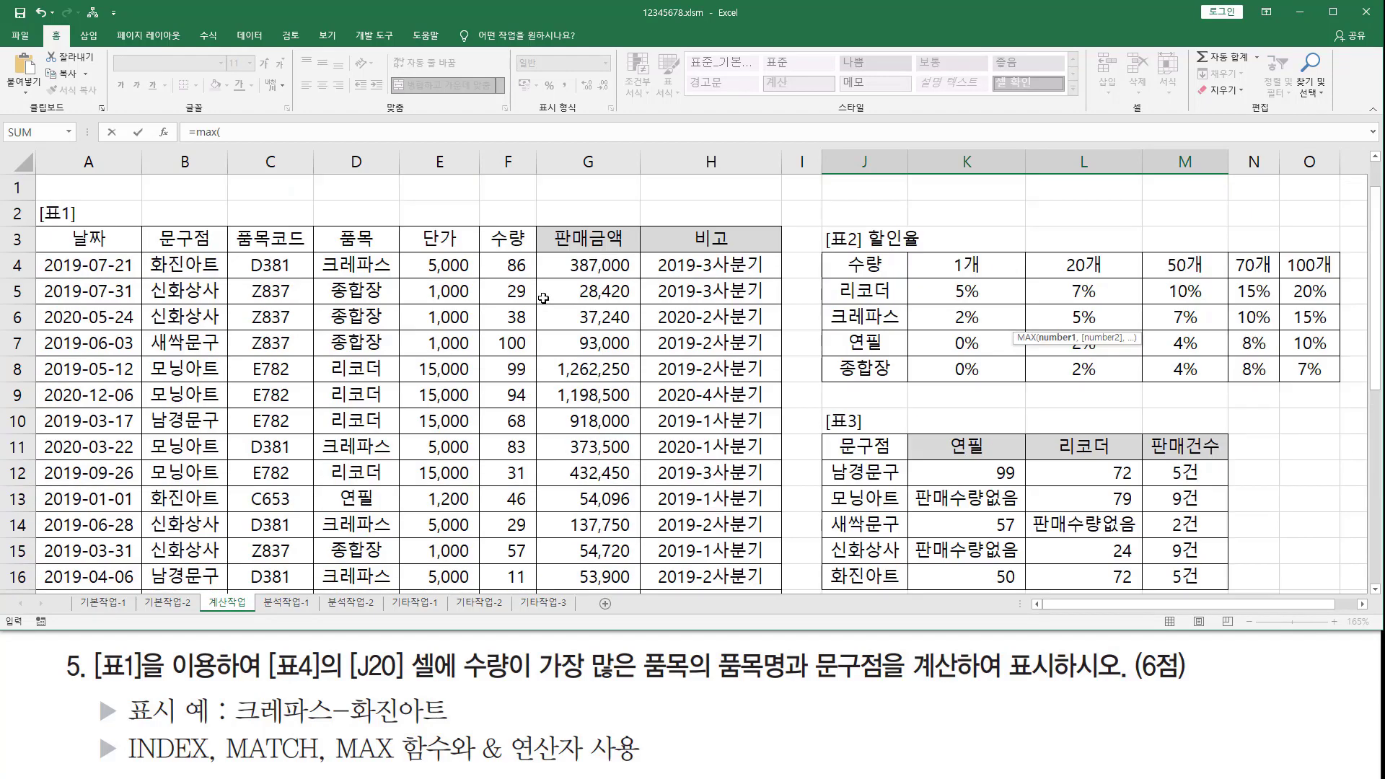
left_click_drag(519, 269, 522, 570)
type(")")
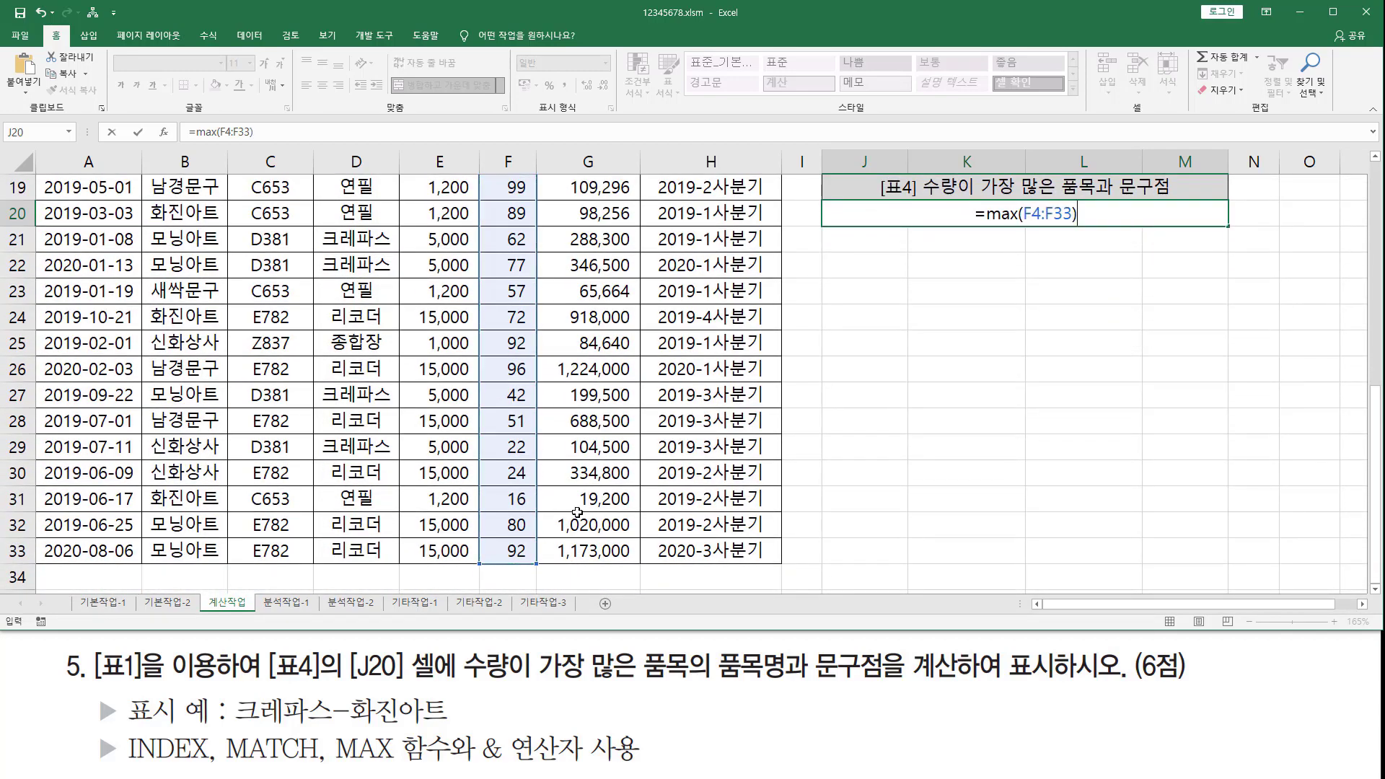
key("Return")
scroll(577, 512, "up", 6)
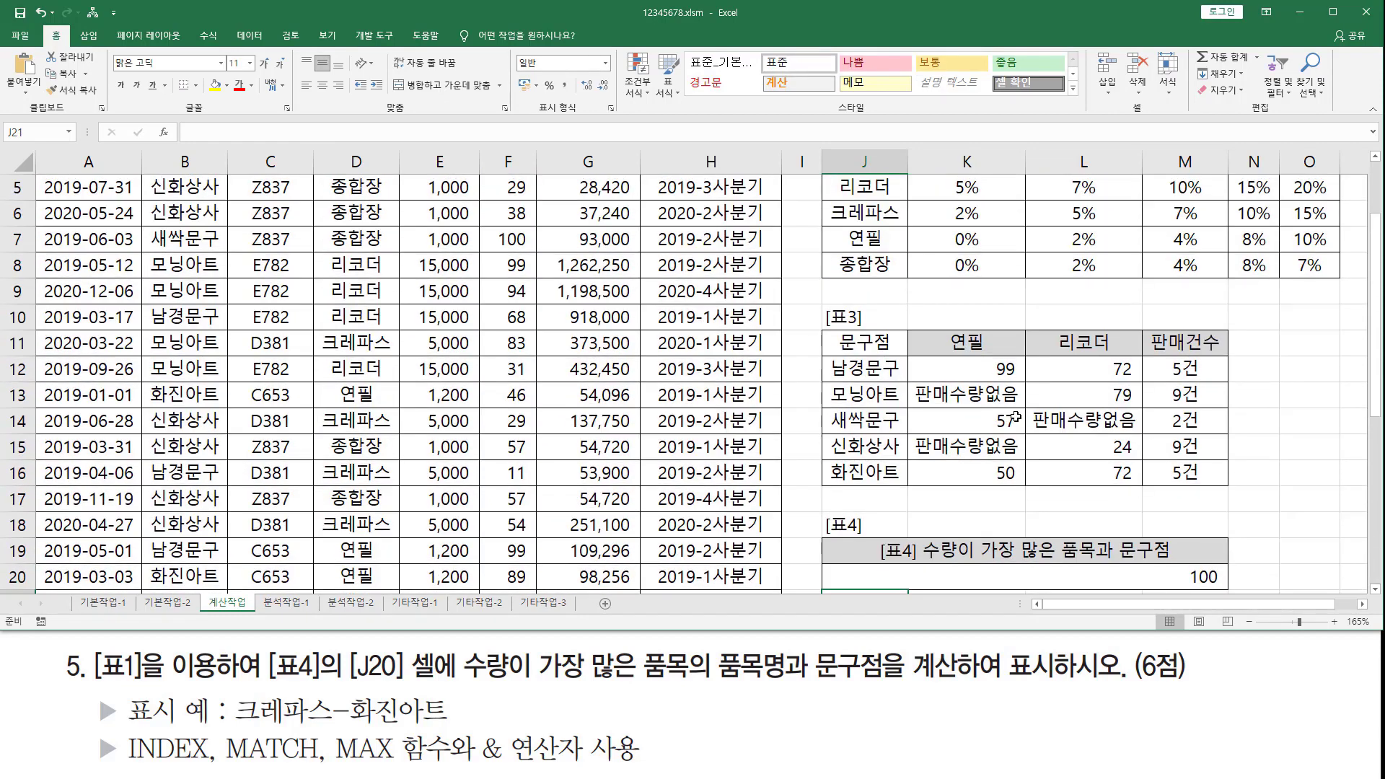
scroll(1082, 404, "down", 4)
left_click(1087, 397)
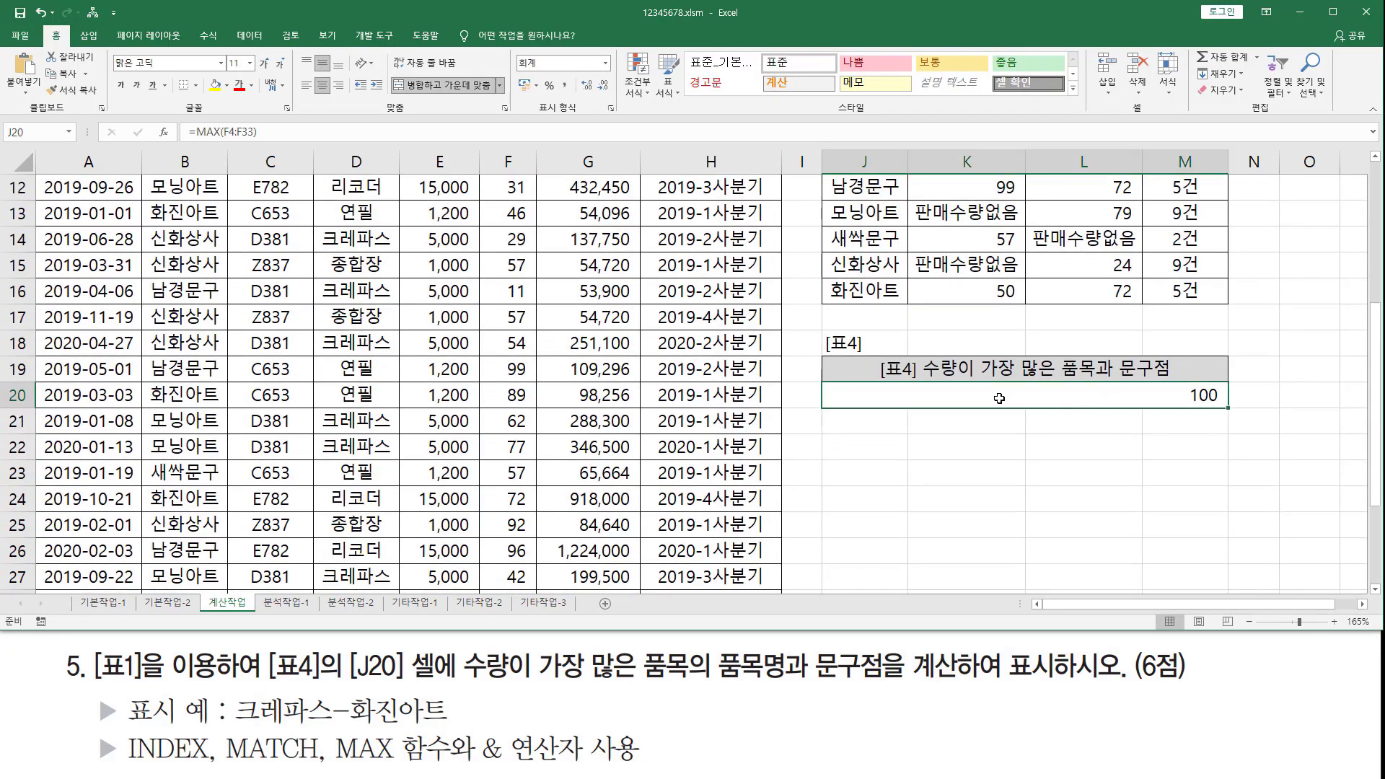
Examine the 수량 column of [표1] to locate the row position of the largest quantity.
scroll(971, 401, "up", 4)
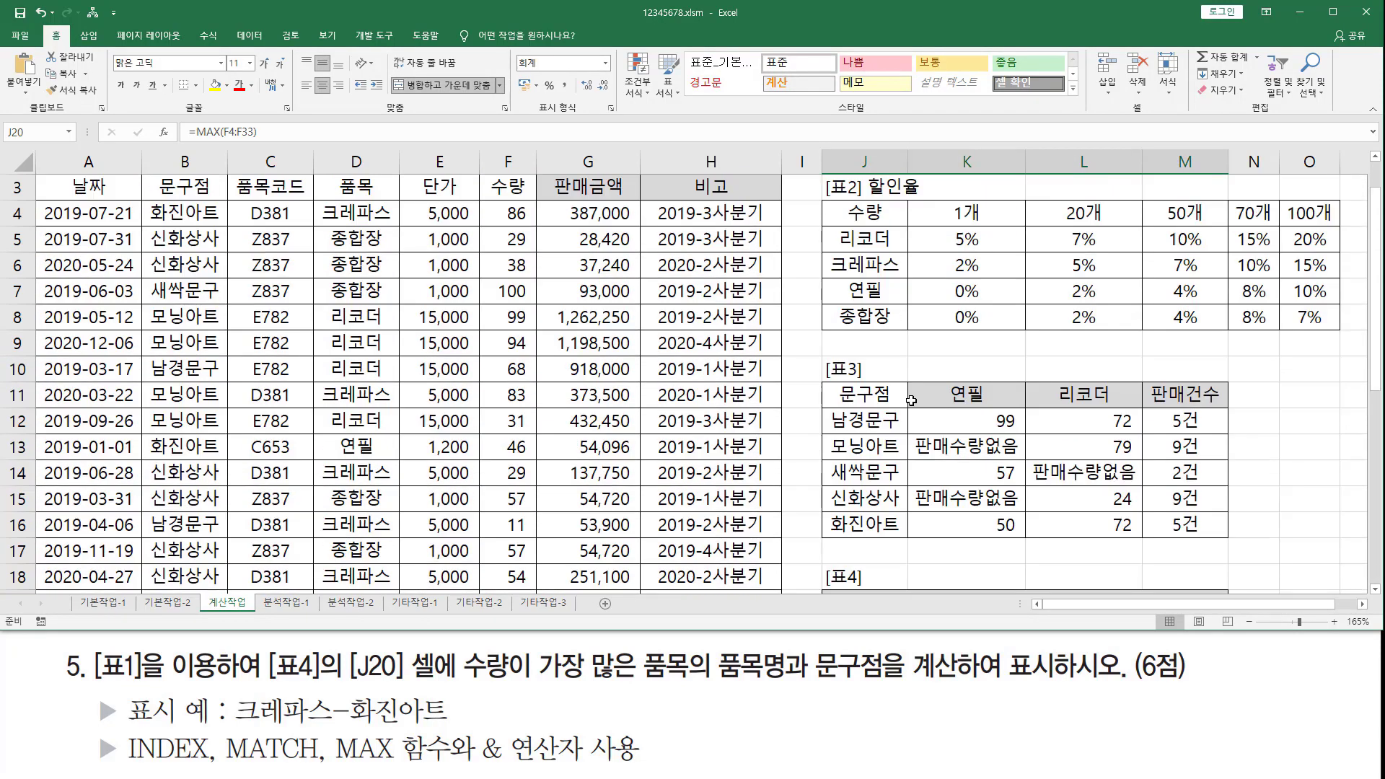
left_click(508, 264)
left_click_drag(509, 265, 505, 552)
scroll(517, 300, "up", 1)
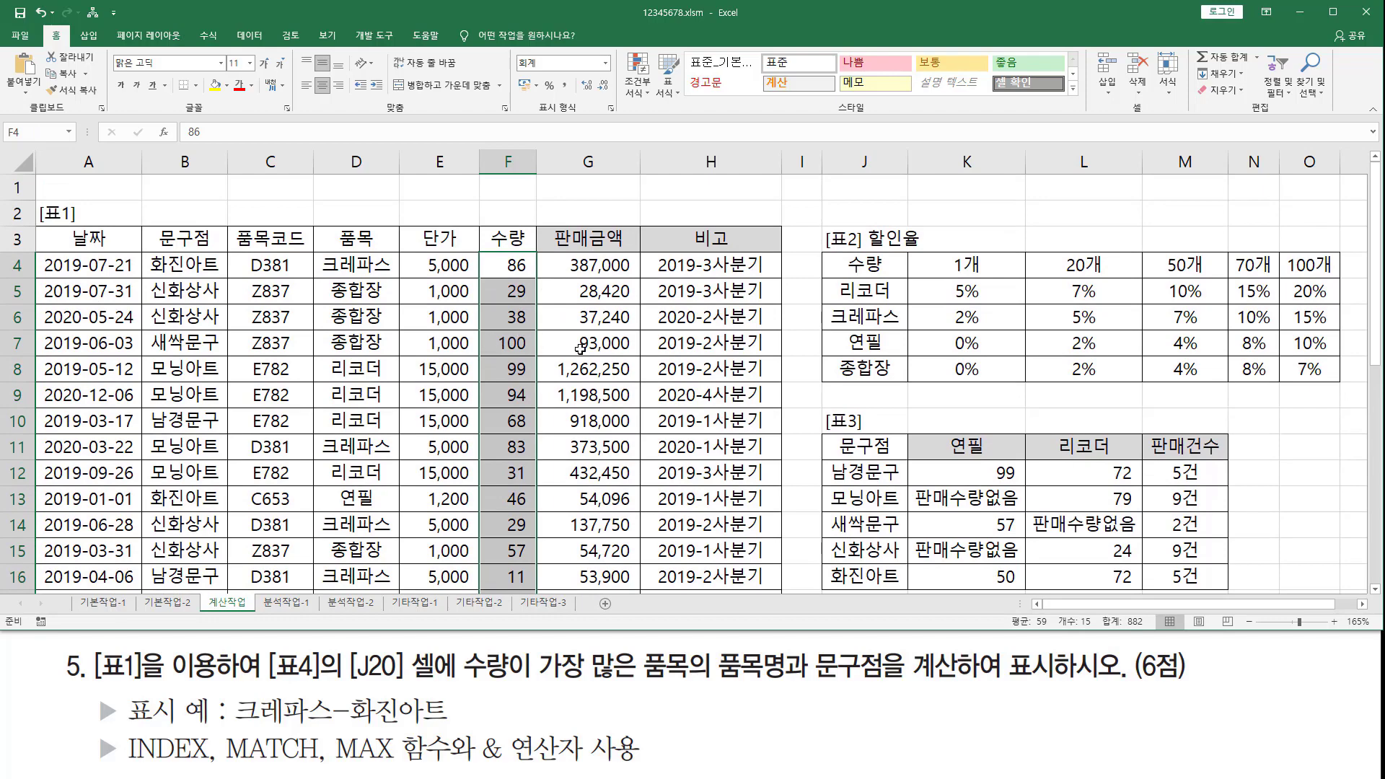
scroll(581, 349, "down", 5)
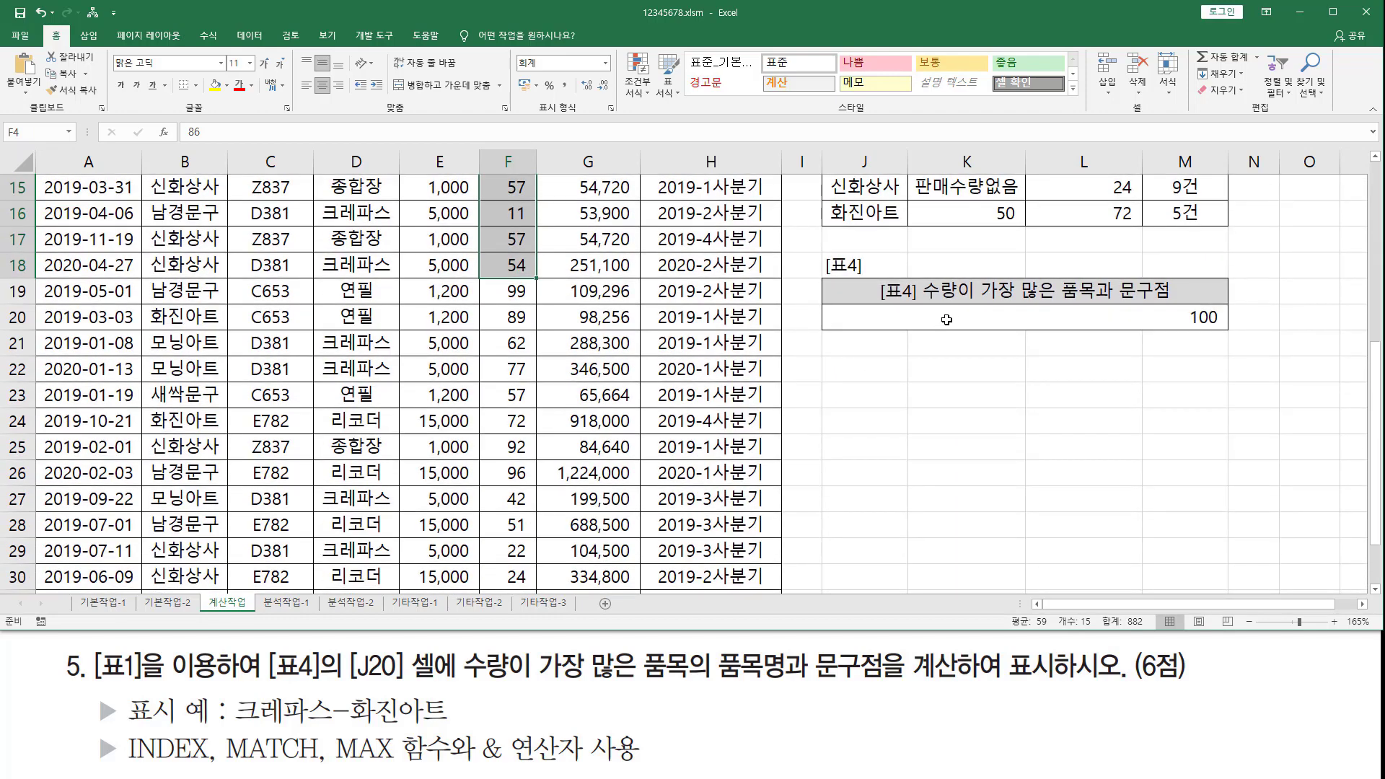
Rework the J20 formula so that MAX(F4:F33) becomes the lookup value of a MATCH function.
left_click(947, 318)
type("=MAX(F4:F33)")
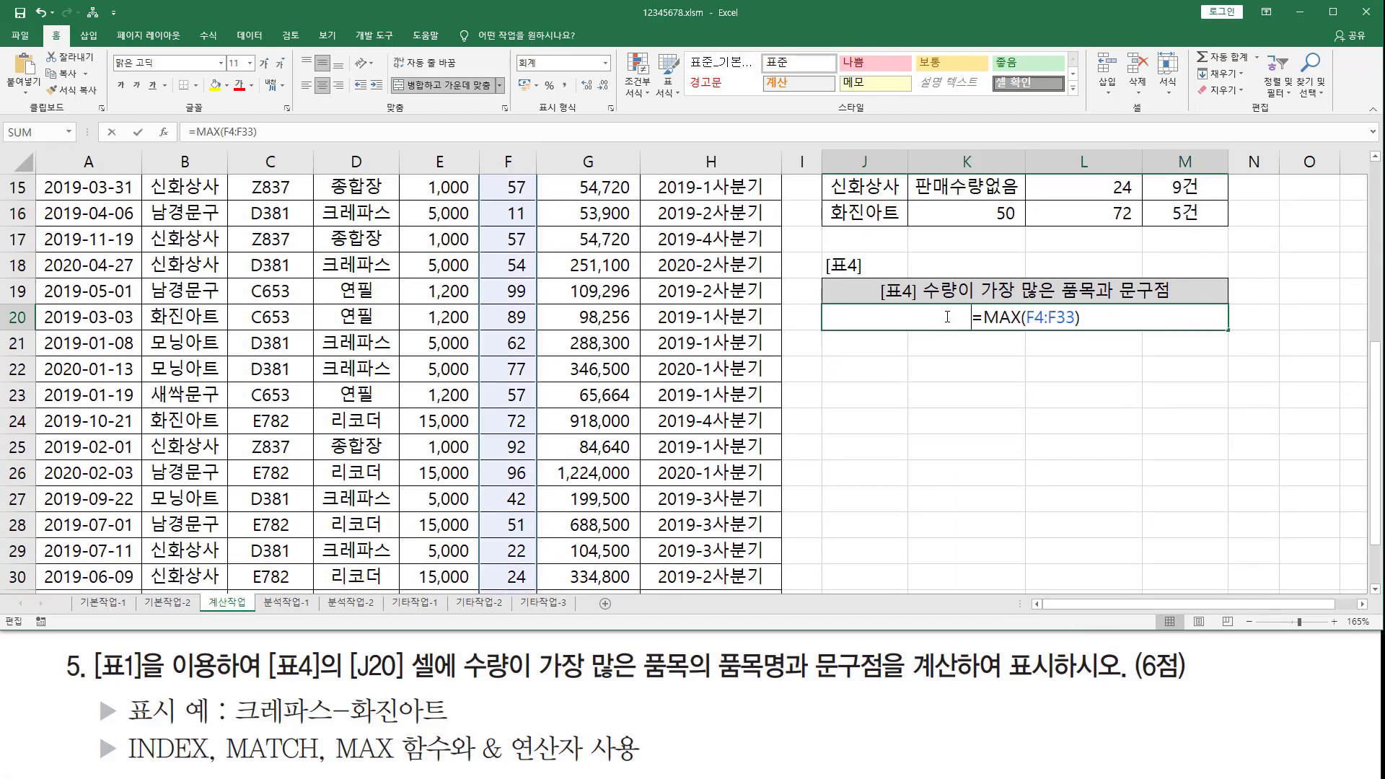
left_click_drag(987, 319, 1119, 320)
key("ctrl+c")
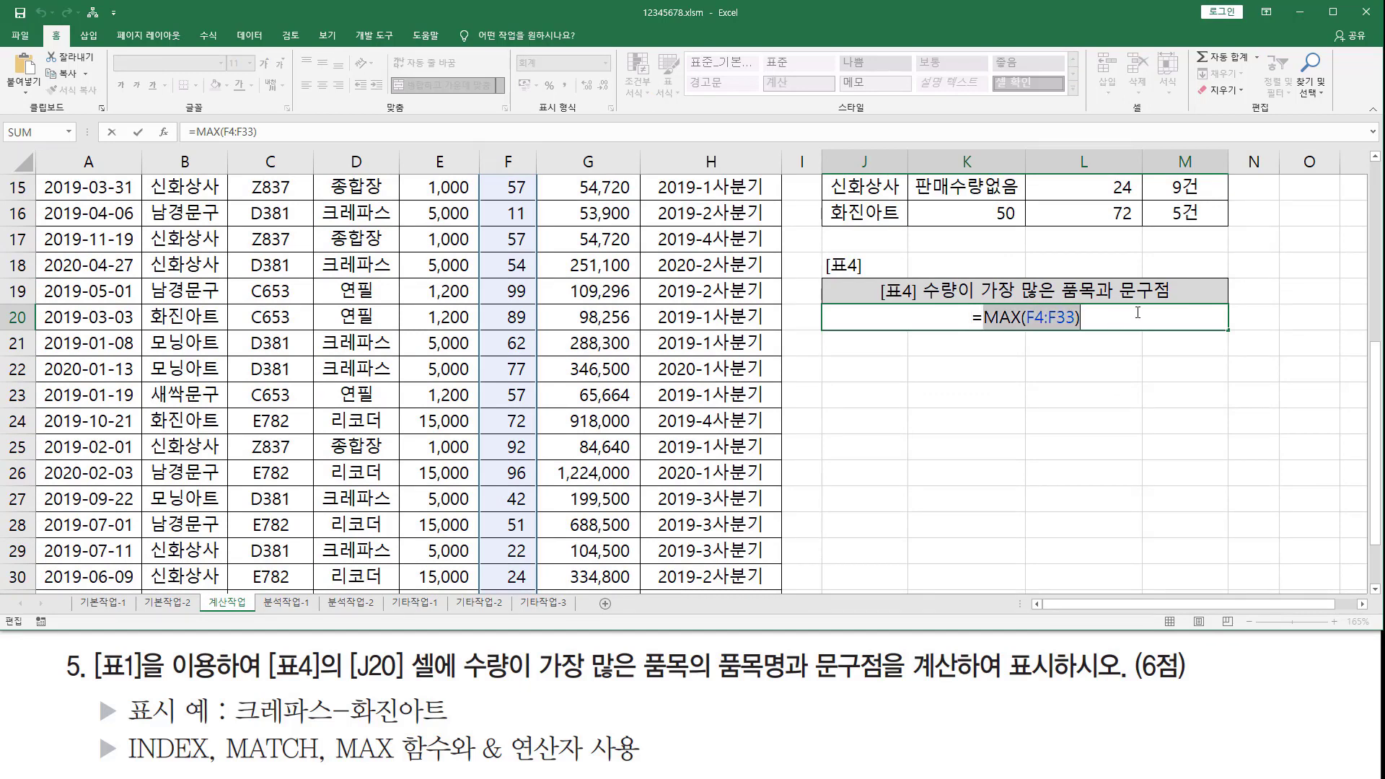
key("BackSpace")
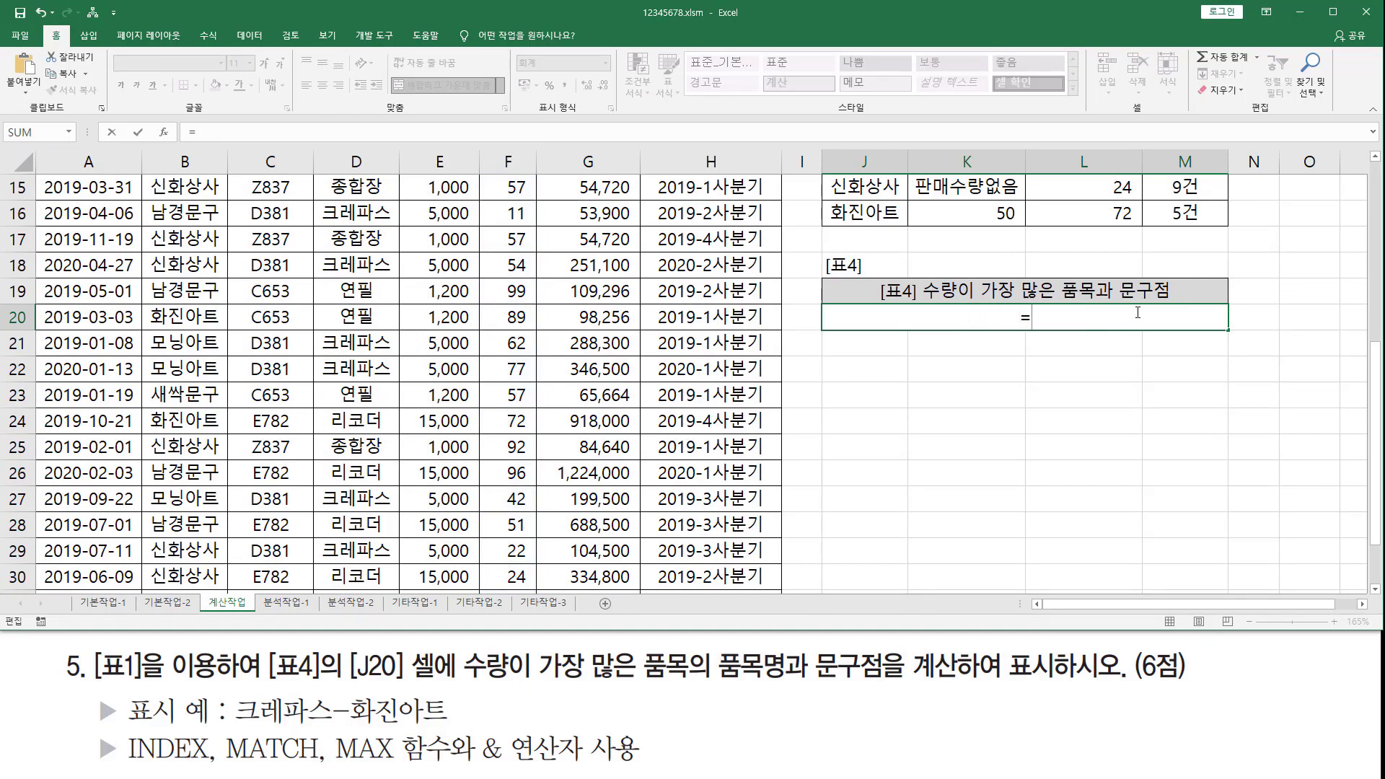
type("ma")
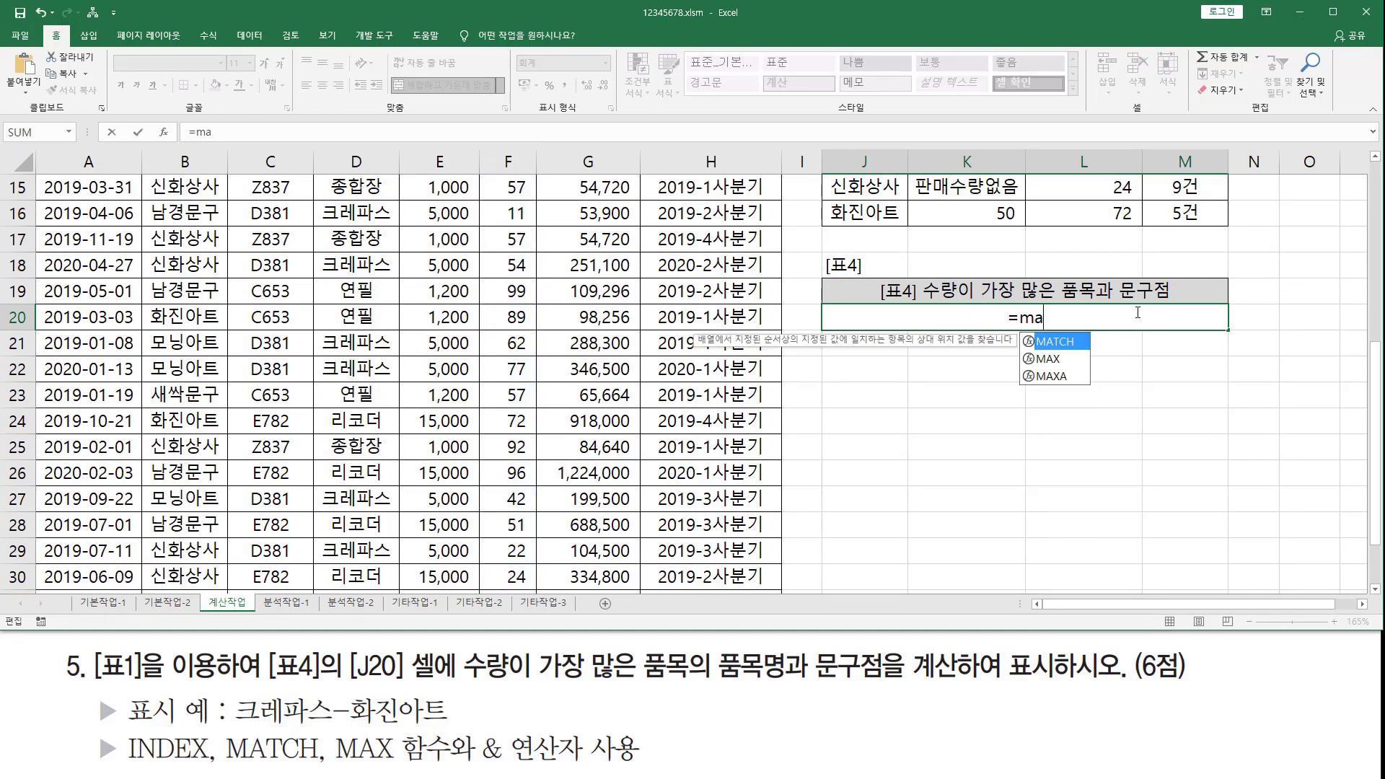
key("Tab")
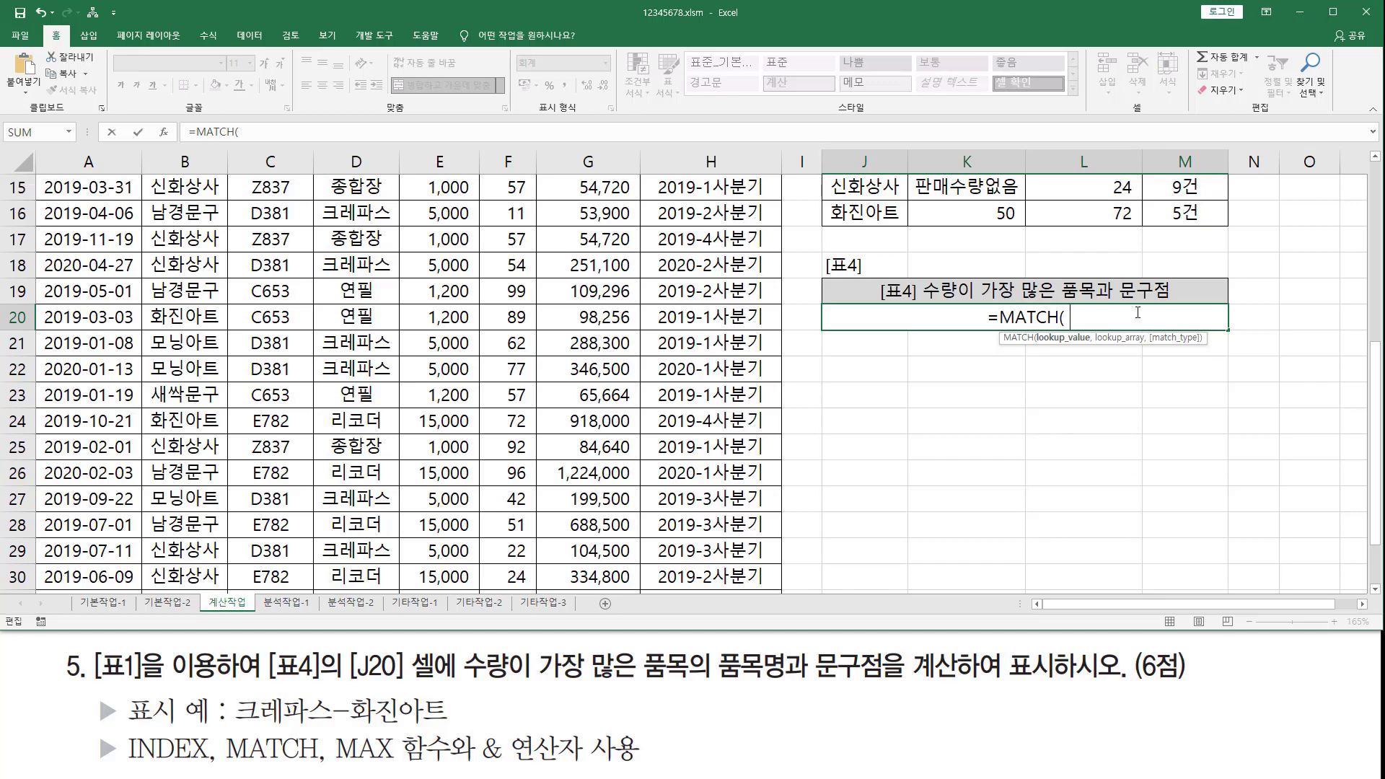
key("ctrl+v")
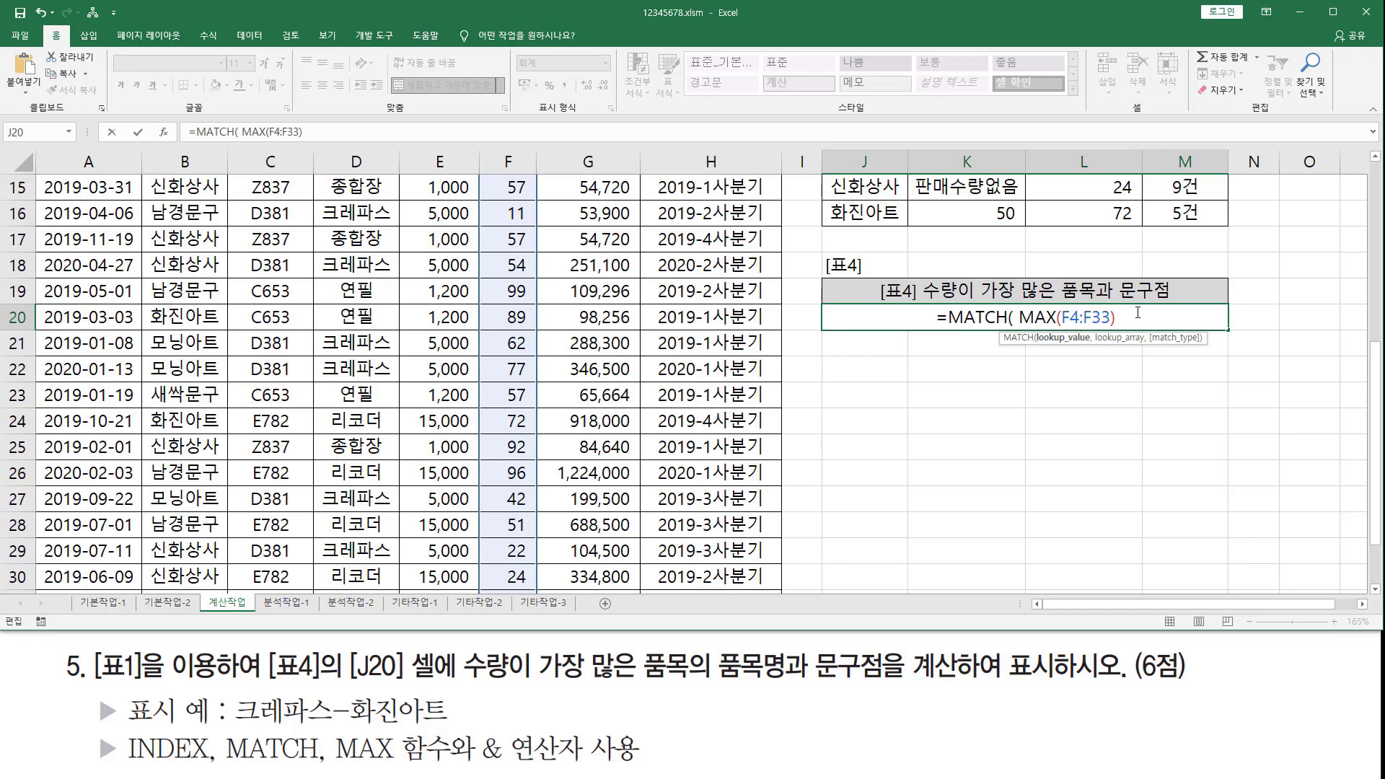
Complete the MATCH formula in J20 with lookup array F4:F33 and match type 0, and enter it.
type(",")
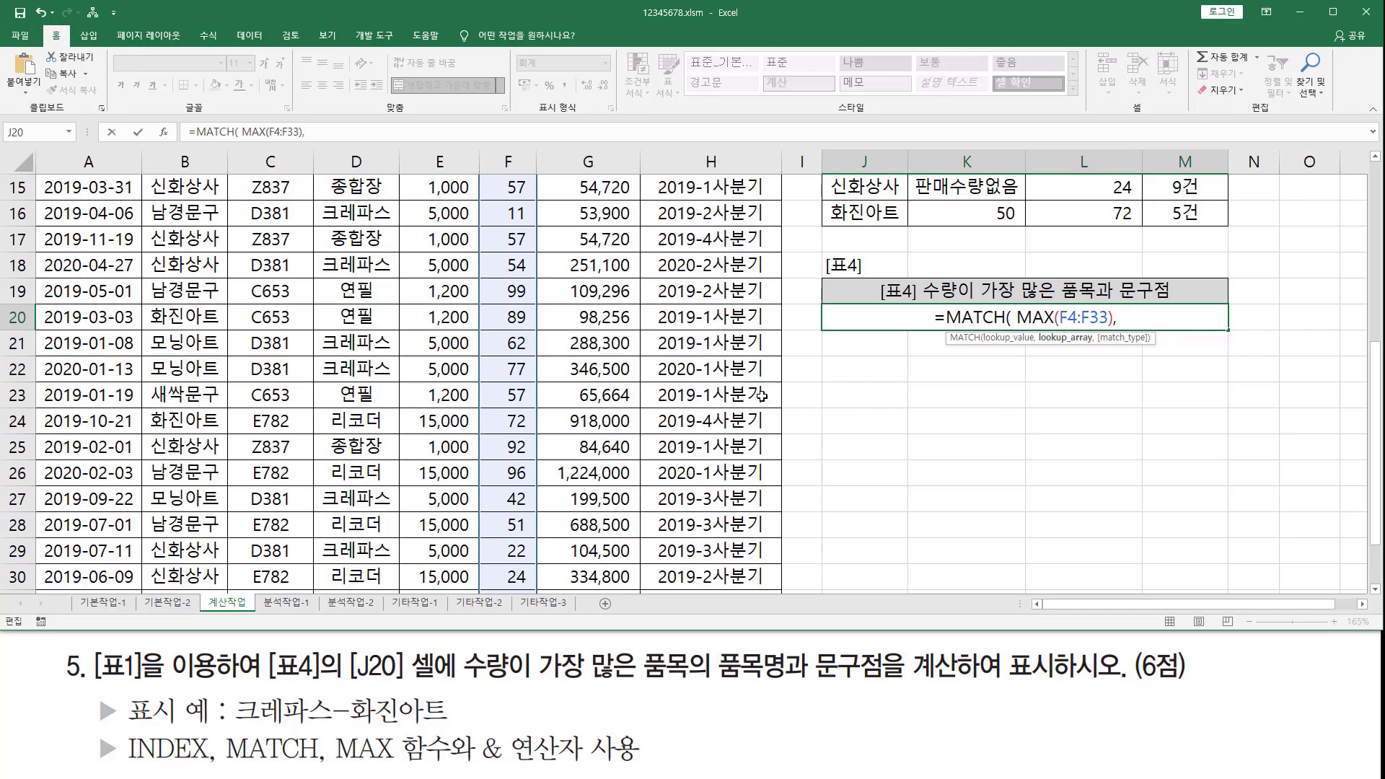
scroll(762, 395, "up", 5)
left_click_drag(508, 264, 515, 533)
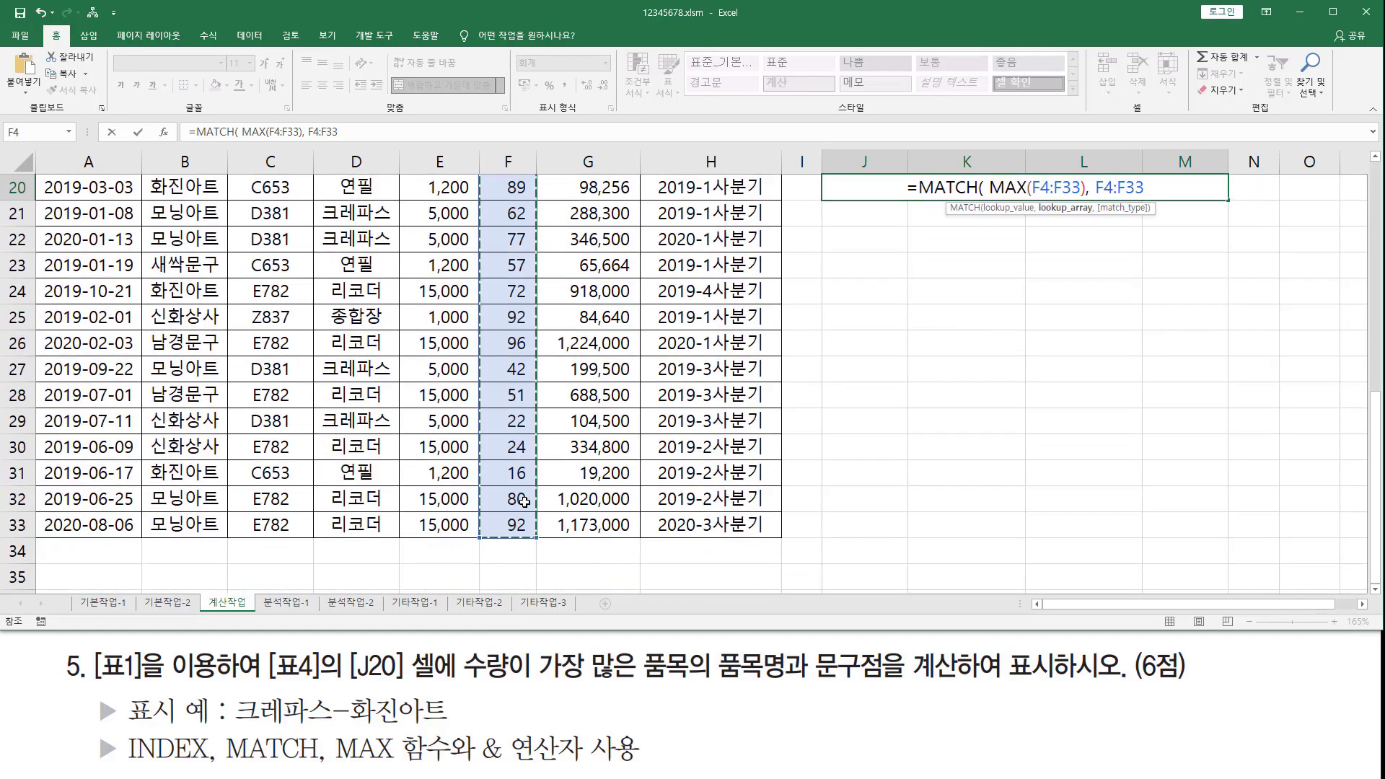
type(",")
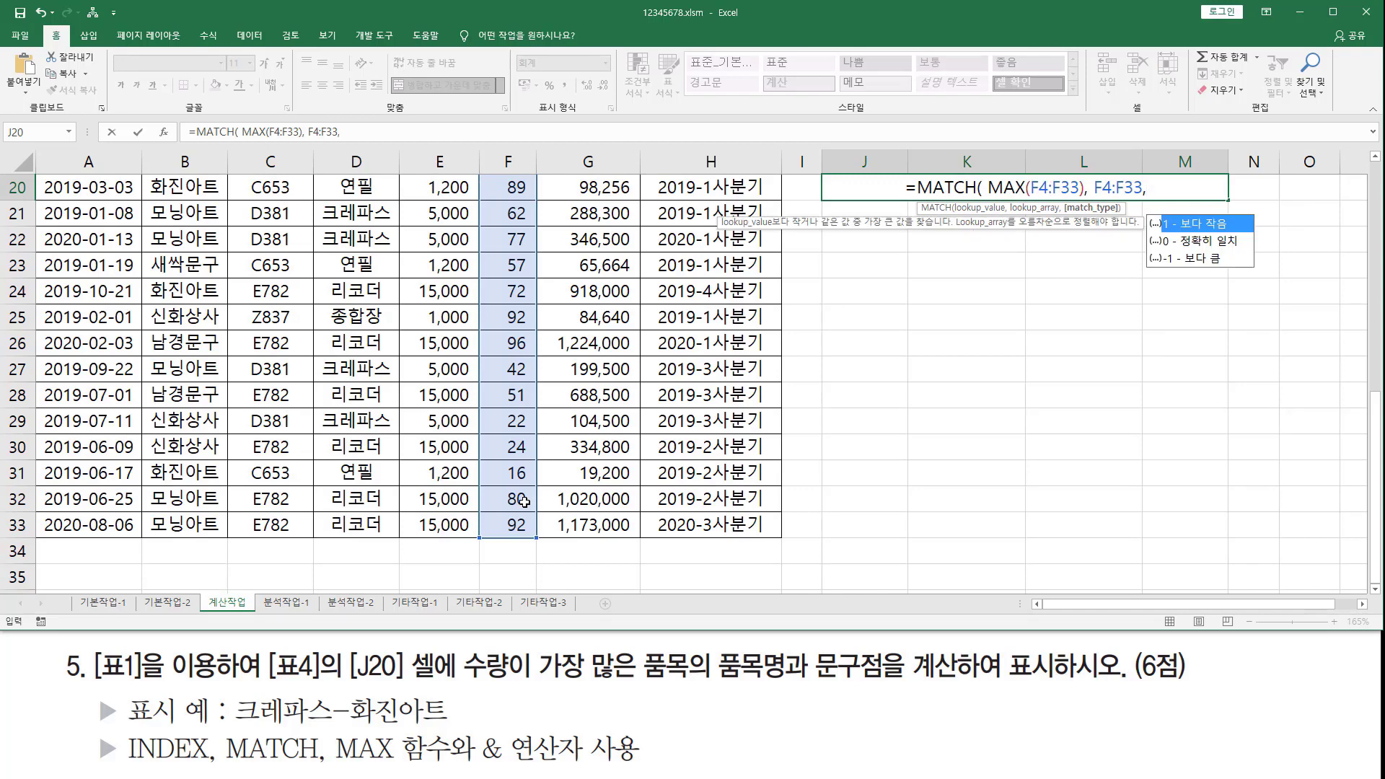
type("0")
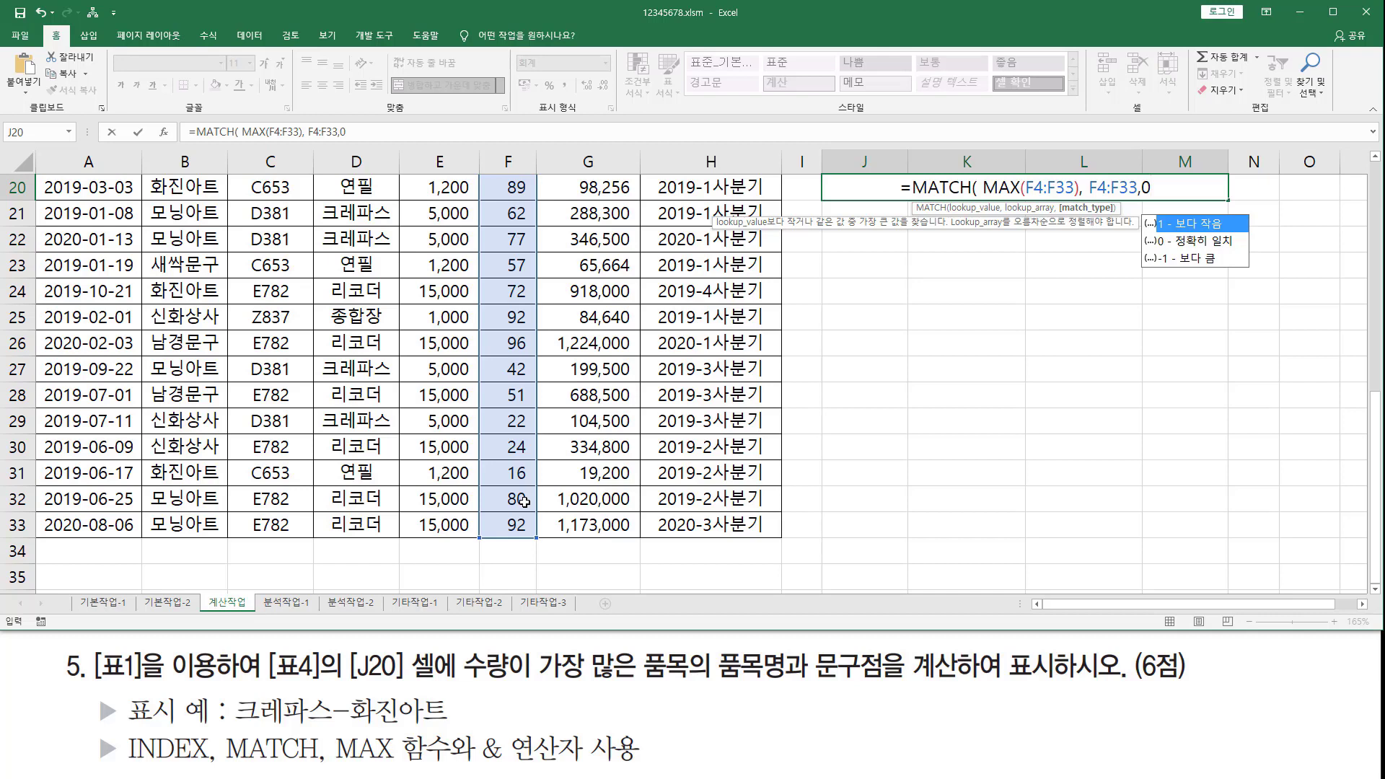
type(")")
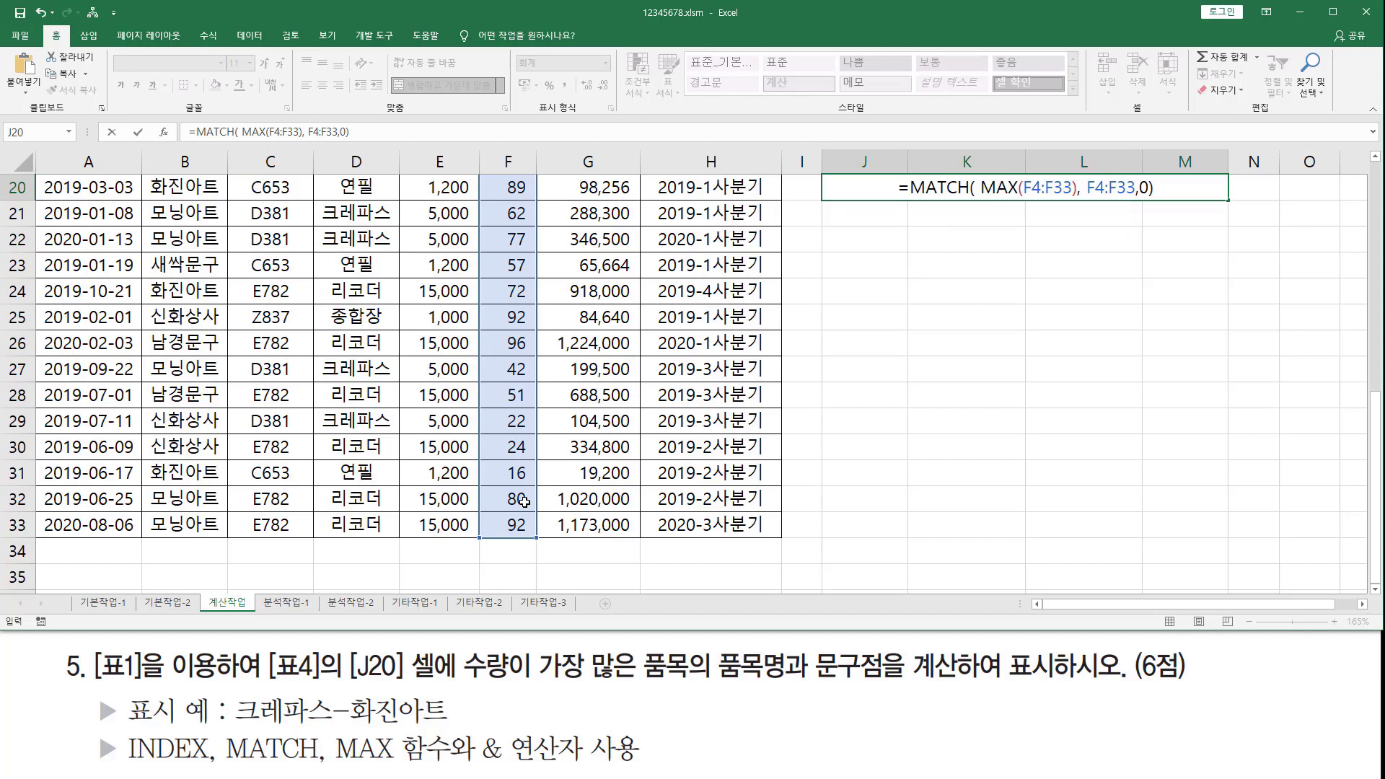
key("Return")
Check the MATCH result in J20 against the position of the largest 수량 in F4:F33.
scroll(566, 501, "up", 6)
mouse_move(513, 266)
left_mouse_down()
mouse_move(508, 550)
mouse_move(535, 575)
left_mouse_up()
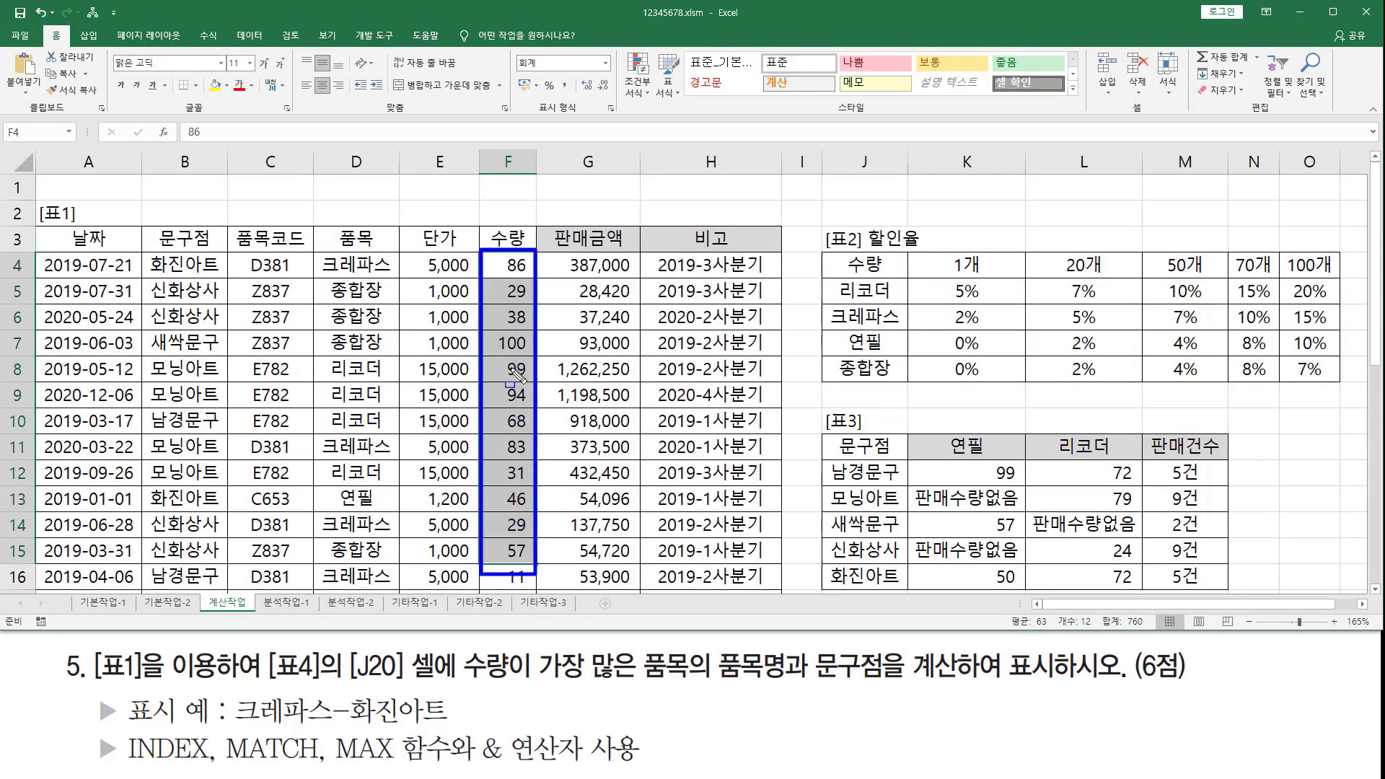
left_click_drag(489, 329, 532, 354)
key("Escape")
scroll(1140, 521, "down", 2)
scroll(1140, 520, "down", 1)
left_click(1160, 505)
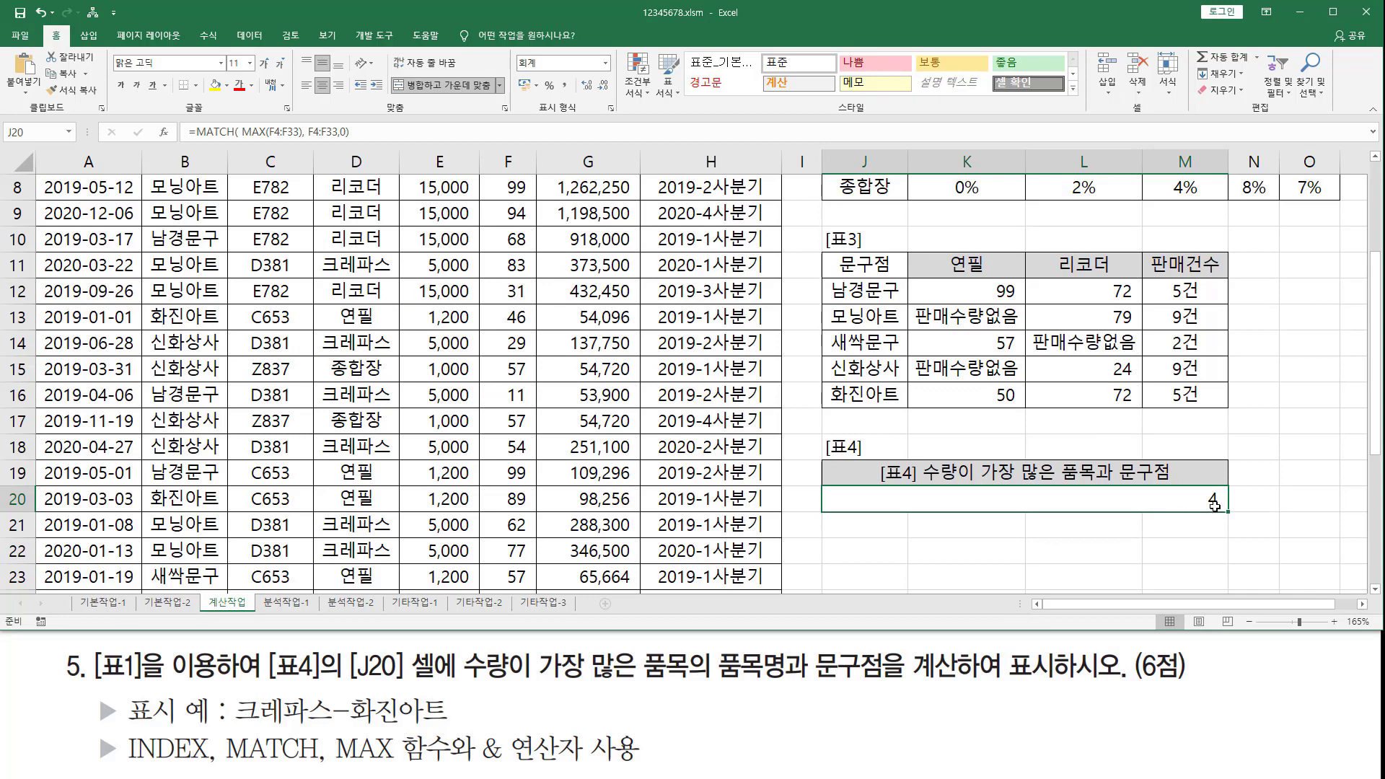
Examine the 품목 and 문구점 in the largest-quantity row of [표1] and compare their order with the 크레파스-화진아트 display example.
scroll(1214, 505, "up", 3)
mouse_move(479, 248)
left_mouse_down()
mouse_move(541, 537)
mouse_move(533, 597)
left_mouse_up()
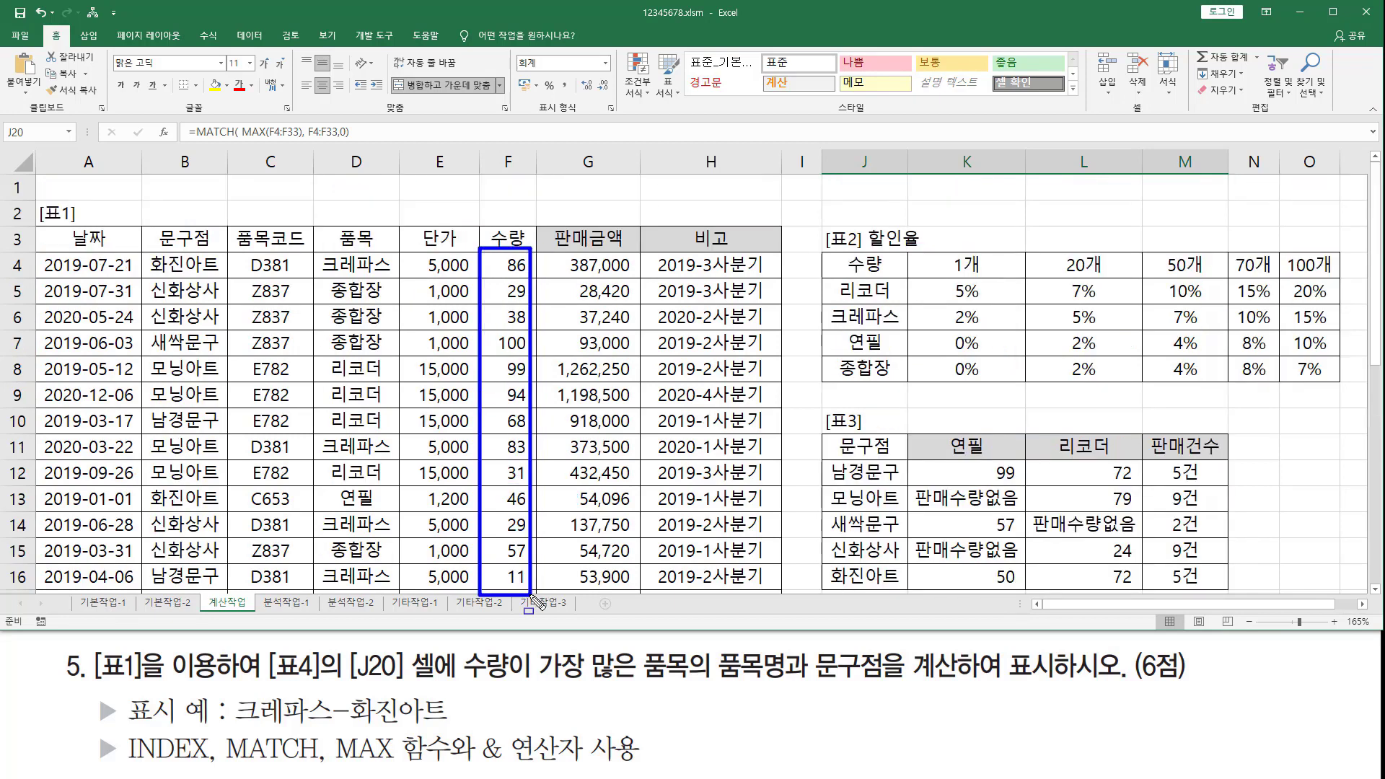
left_click_drag(491, 329, 531, 355)
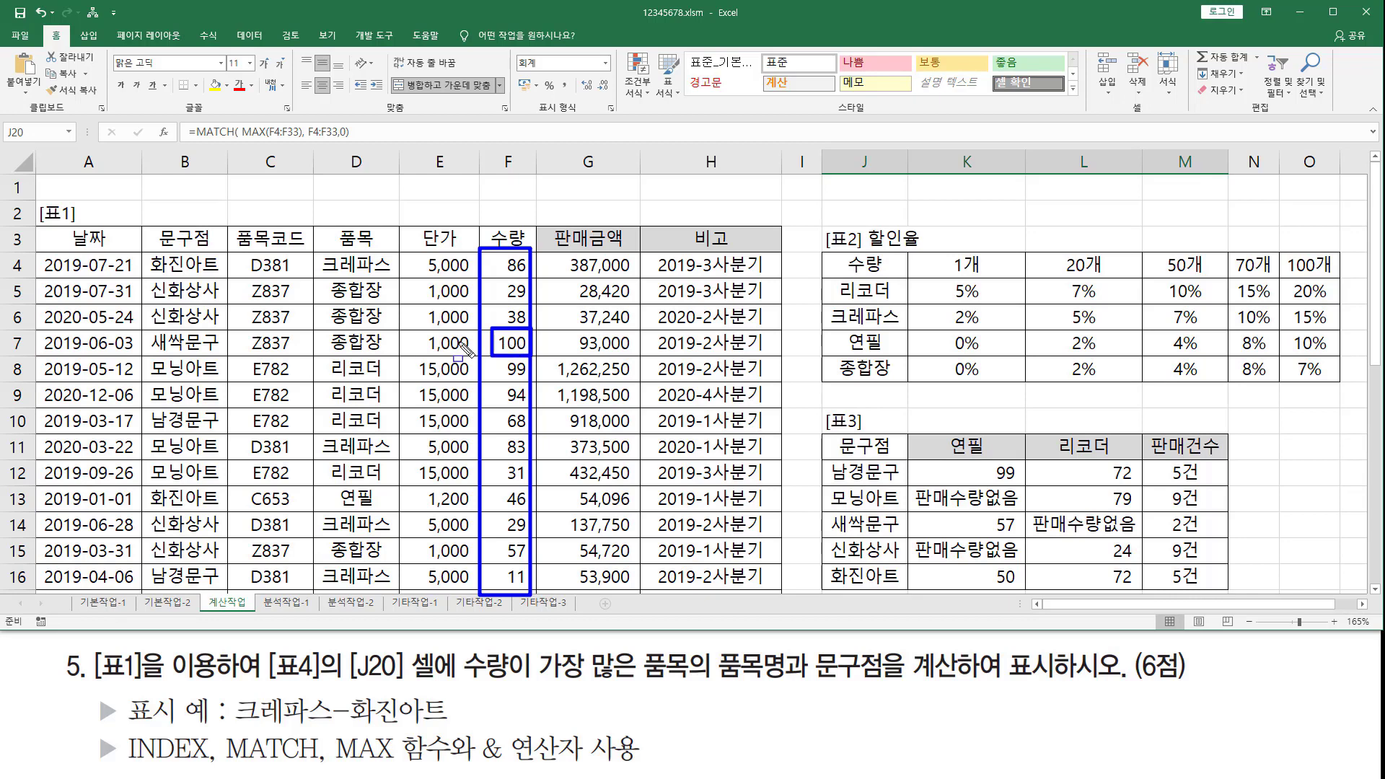
mouse_move(317, 354)
left_mouse_down()
mouse_move(389, 353)
mouse_move(395, 334)
left_mouse_up()
left_click_drag(153, 366, 226, 334)
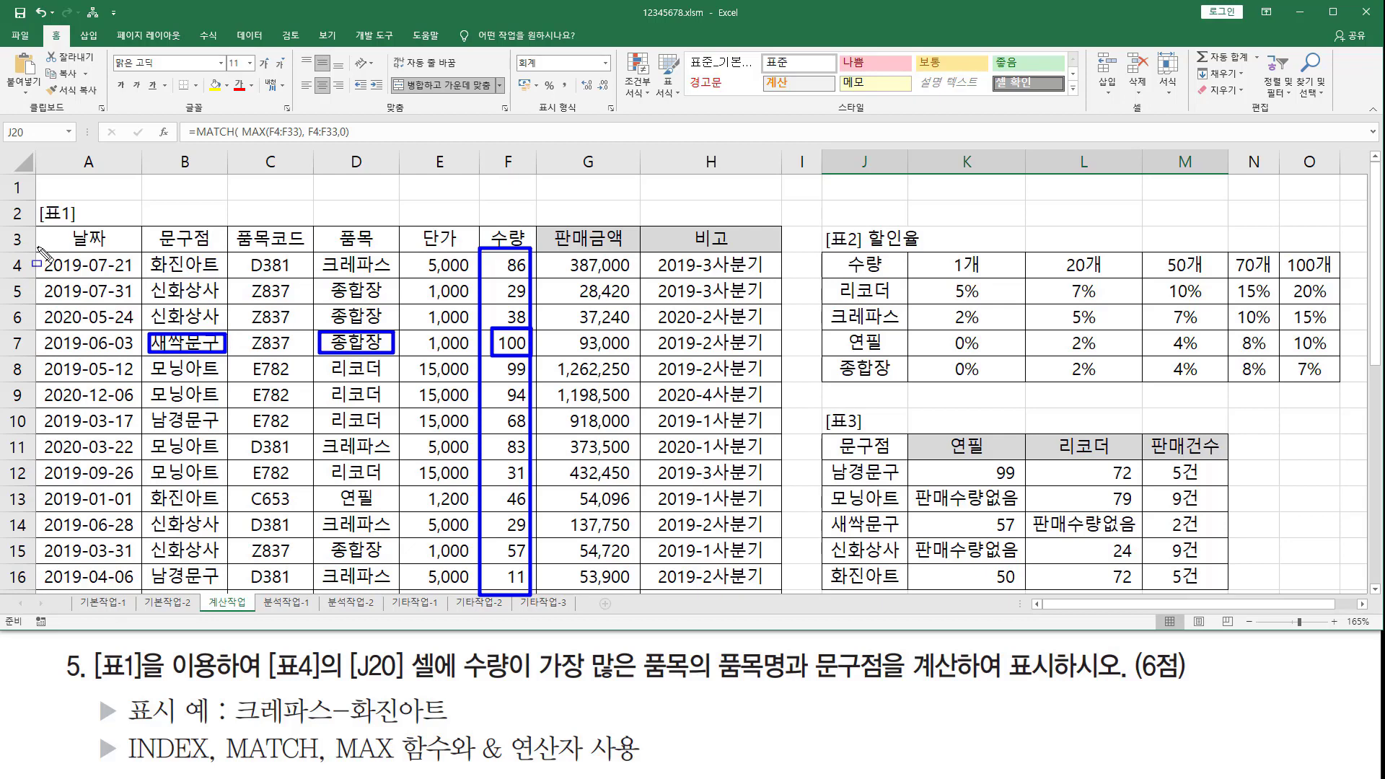
mouse_move(33, 252)
left_mouse_down()
mouse_move(54, 283)
mouse_move(494, 292)
mouse_move(676, 405)
mouse_move(713, 445)
mouse_move(723, 511)
mouse_move(794, 606)
mouse_move(783, 595)
left_mouse_up()
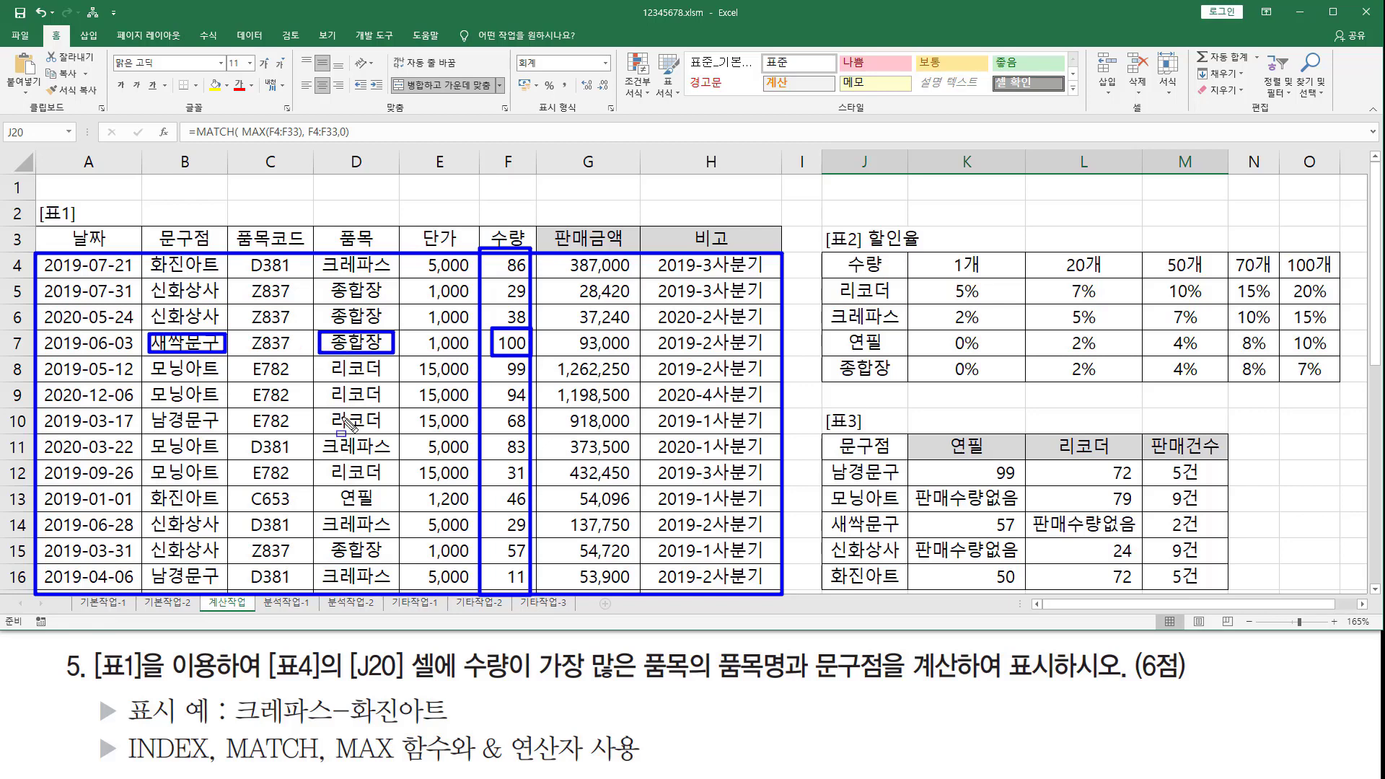
left_click_drag(232, 727, 463, 728)
mouse_move(230, 696)
left_mouse_down()
mouse_move(257, 716)
mouse_move(465, 731)
left_mouse_up()
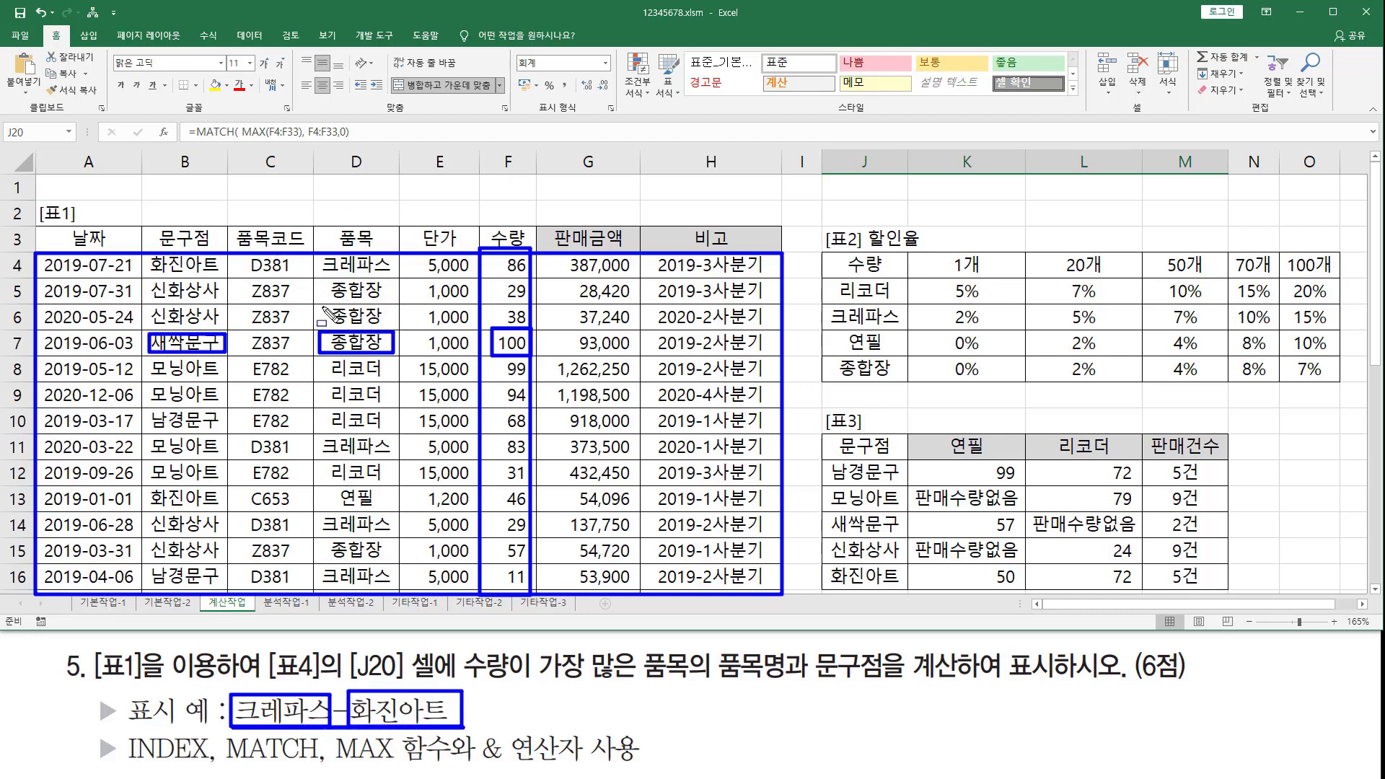
mouse_move(325, 220)
left_mouse_down()
mouse_move(386, 261)
mouse_move(371, 245)
left_mouse_up()
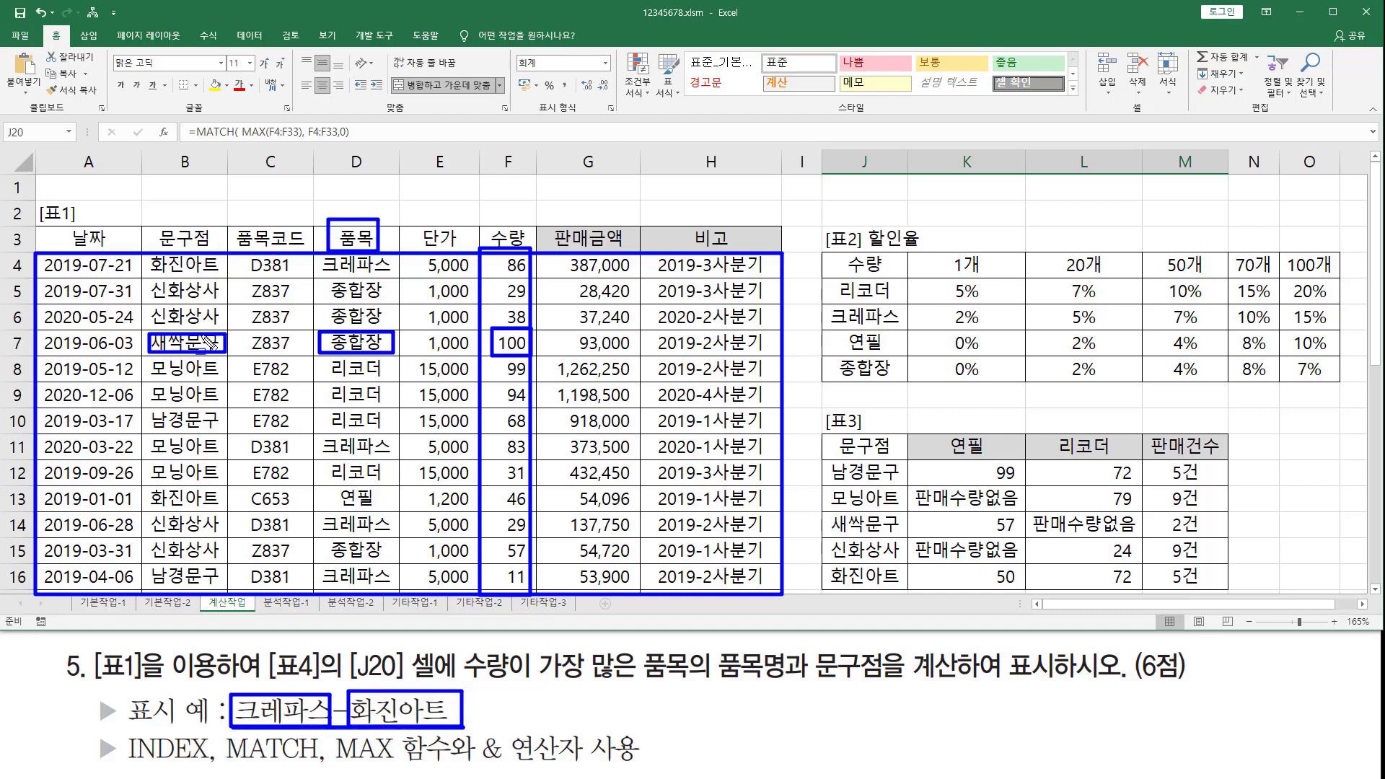
mouse_move(160, 220)
left_mouse_down()
mouse_move(190, 251)
mouse_move(217, 249)
left_mouse_up()
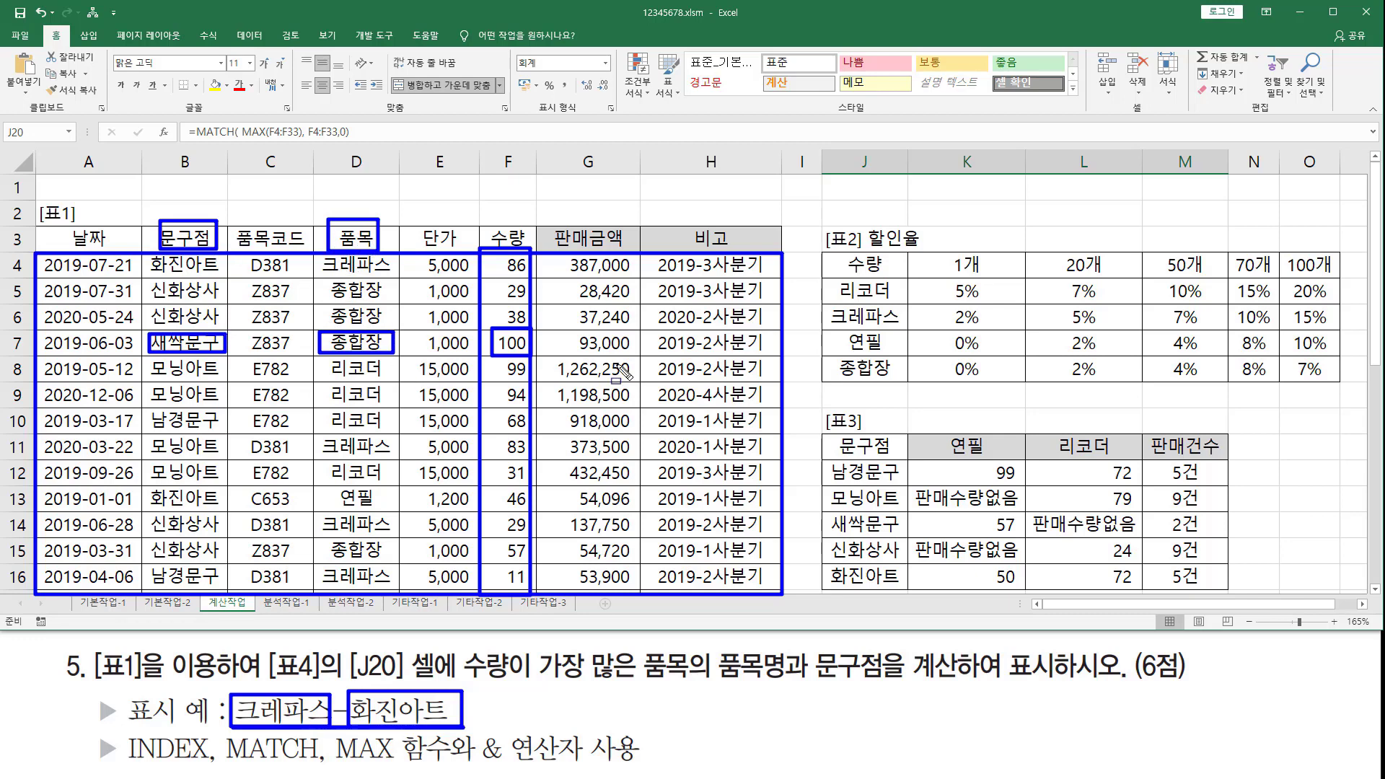
Cut the MATCH expression out of the J20 formula and begin an INDEX function in its place.
key("Escape")
key("F2")
left_click_drag(914, 318, 1179, 326)
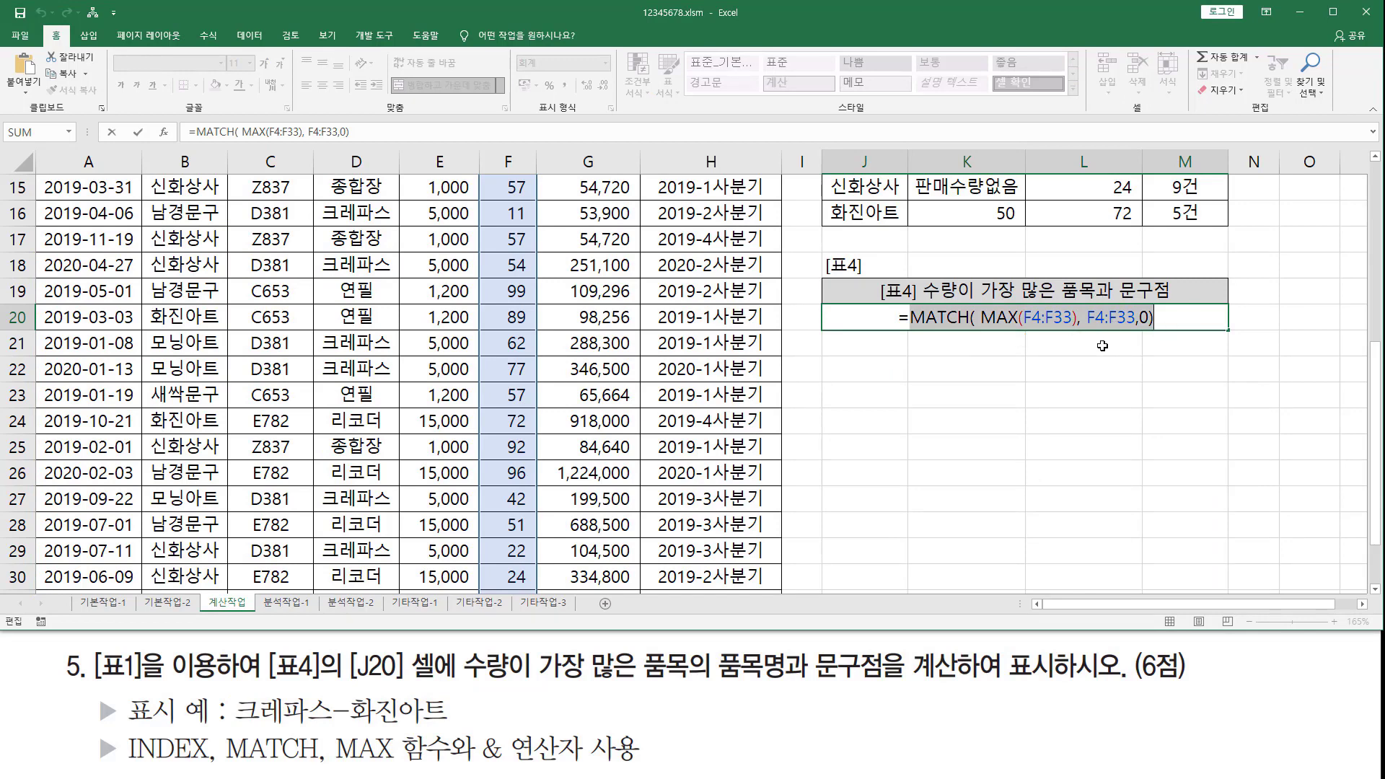
key("Delete")
type("index")
key("BackSpace")
type("x(")
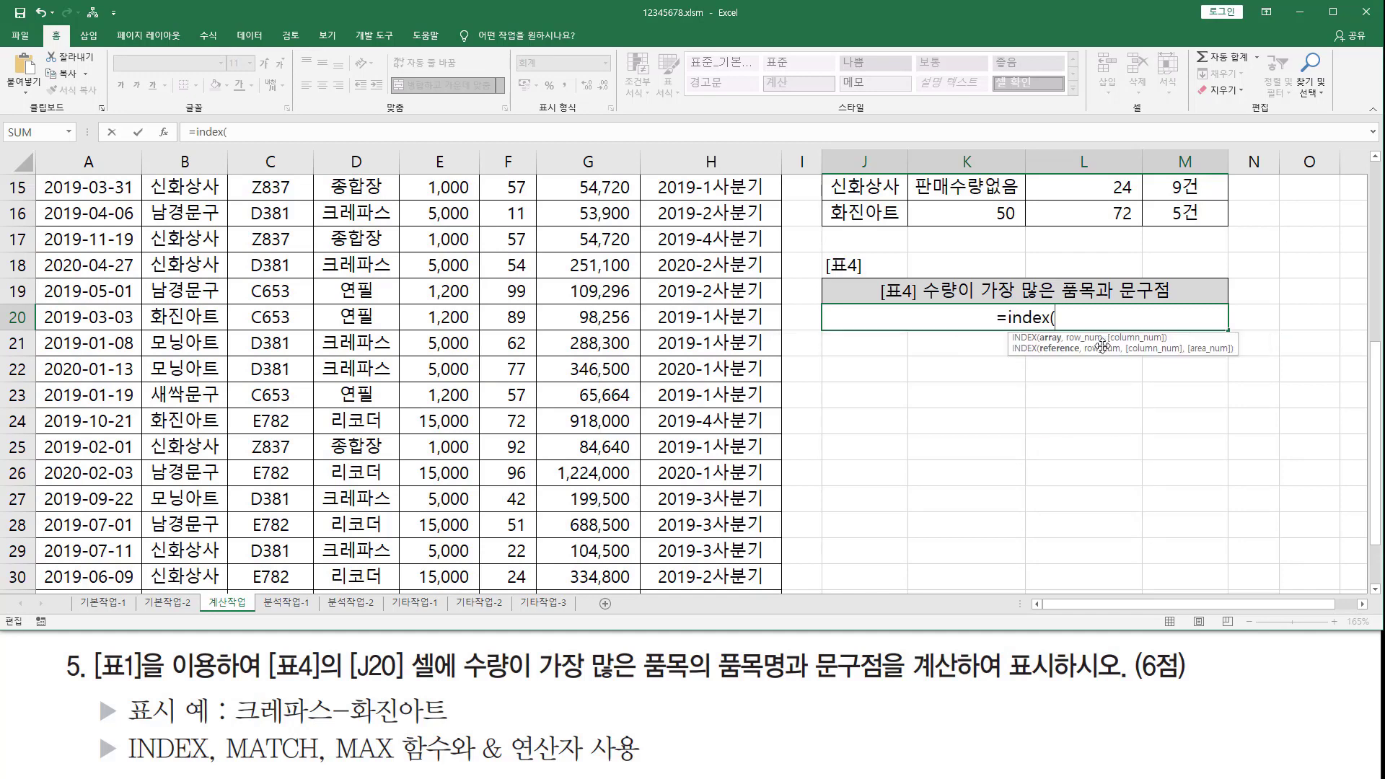
Set the [표1] data range A4:H33 as the array of the INDEX function.
scroll(812, 386, "up", 5)
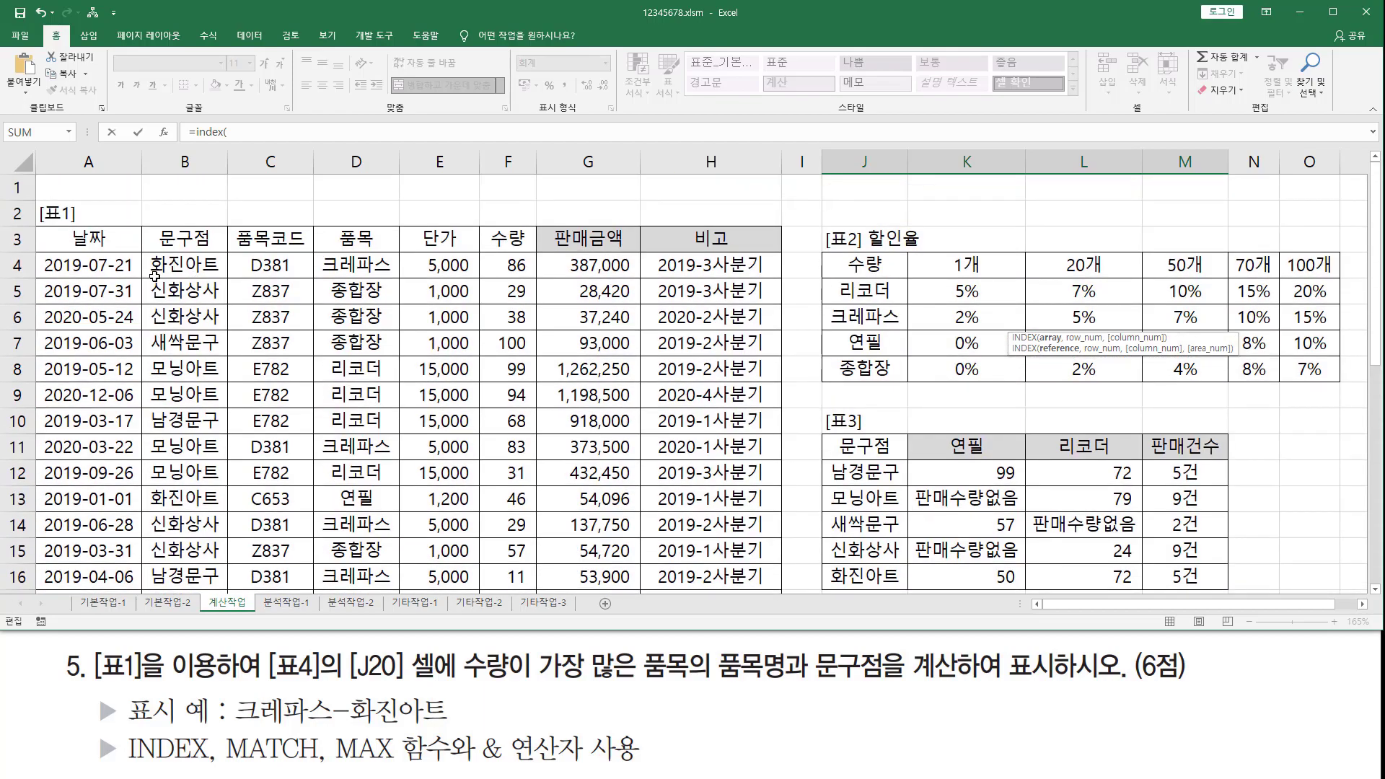
left_click_drag(98, 265, 714, 566)
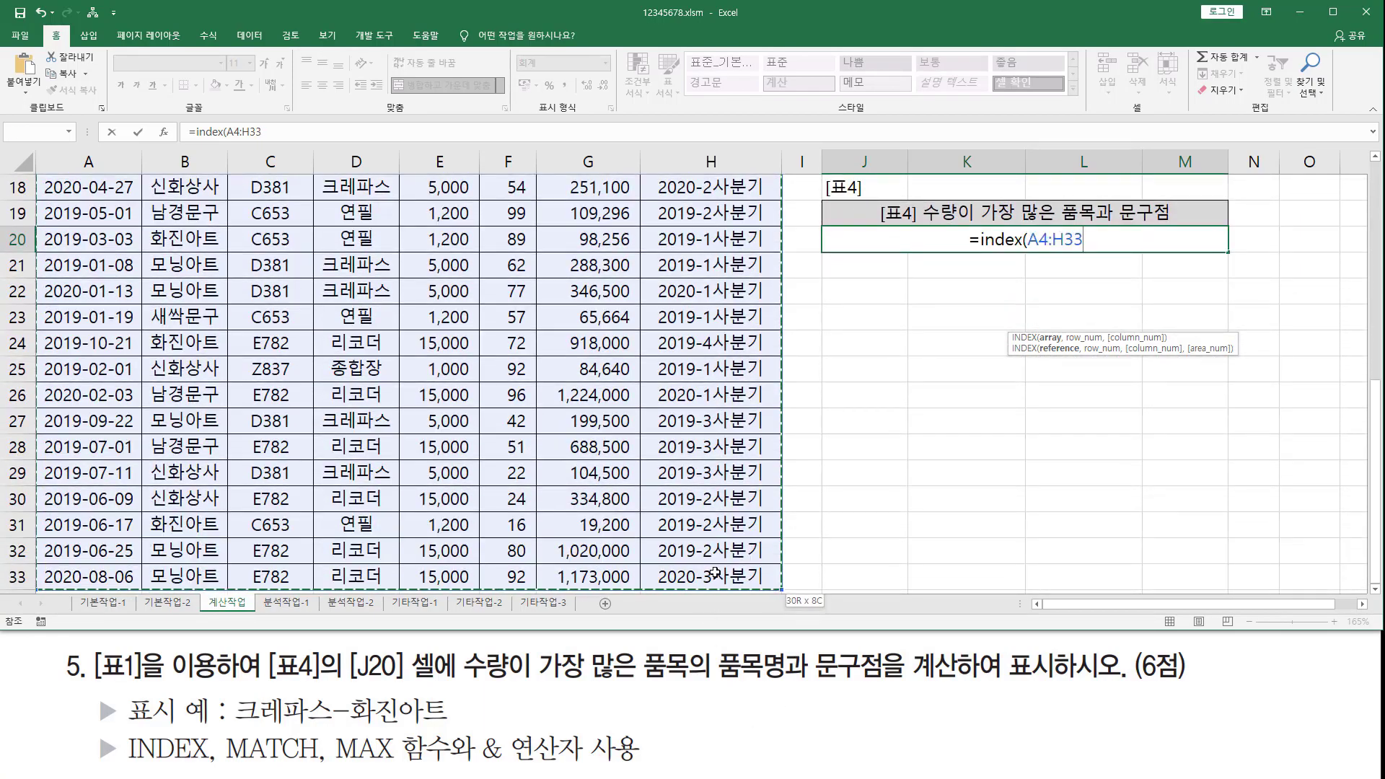
scroll(710, 546, "down", 2)
scroll(725, 498, "up", 5)
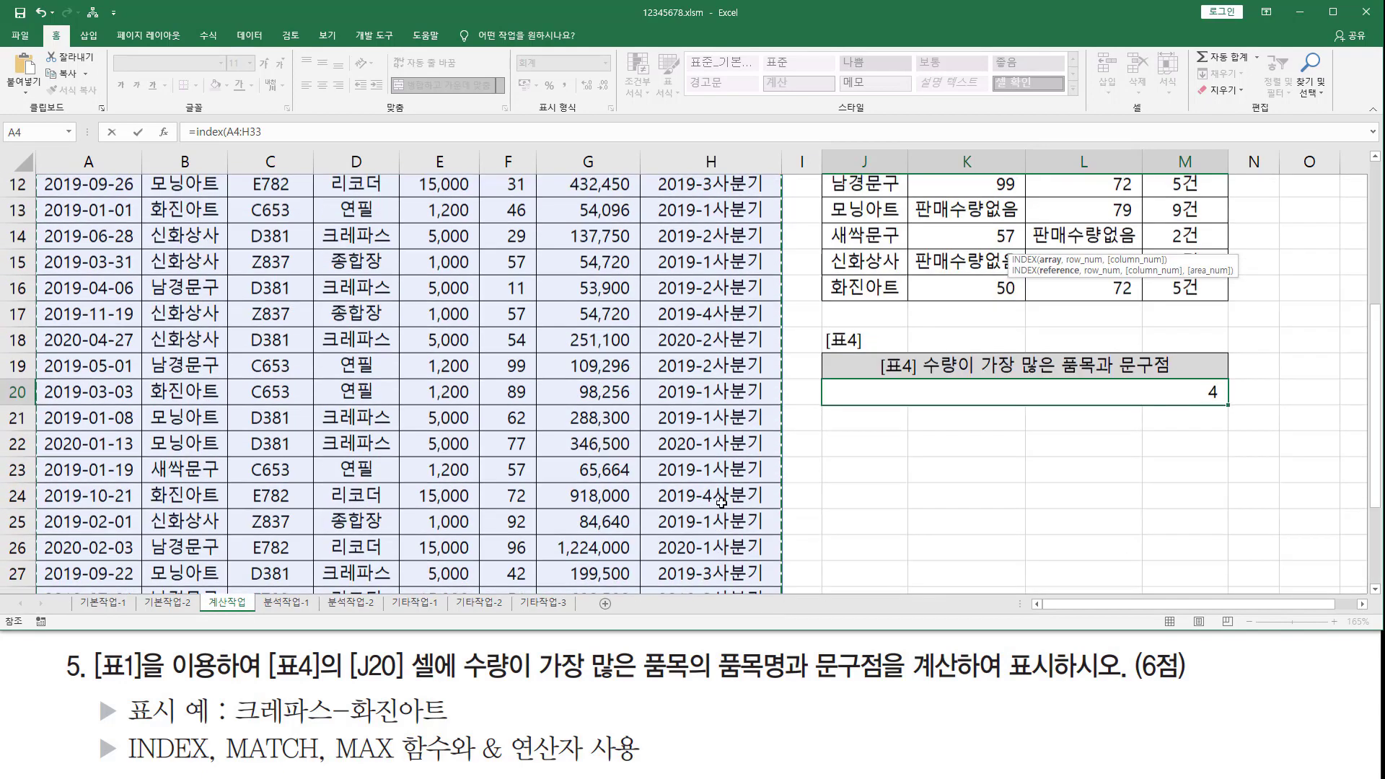
scroll(725, 498, "down", 1)
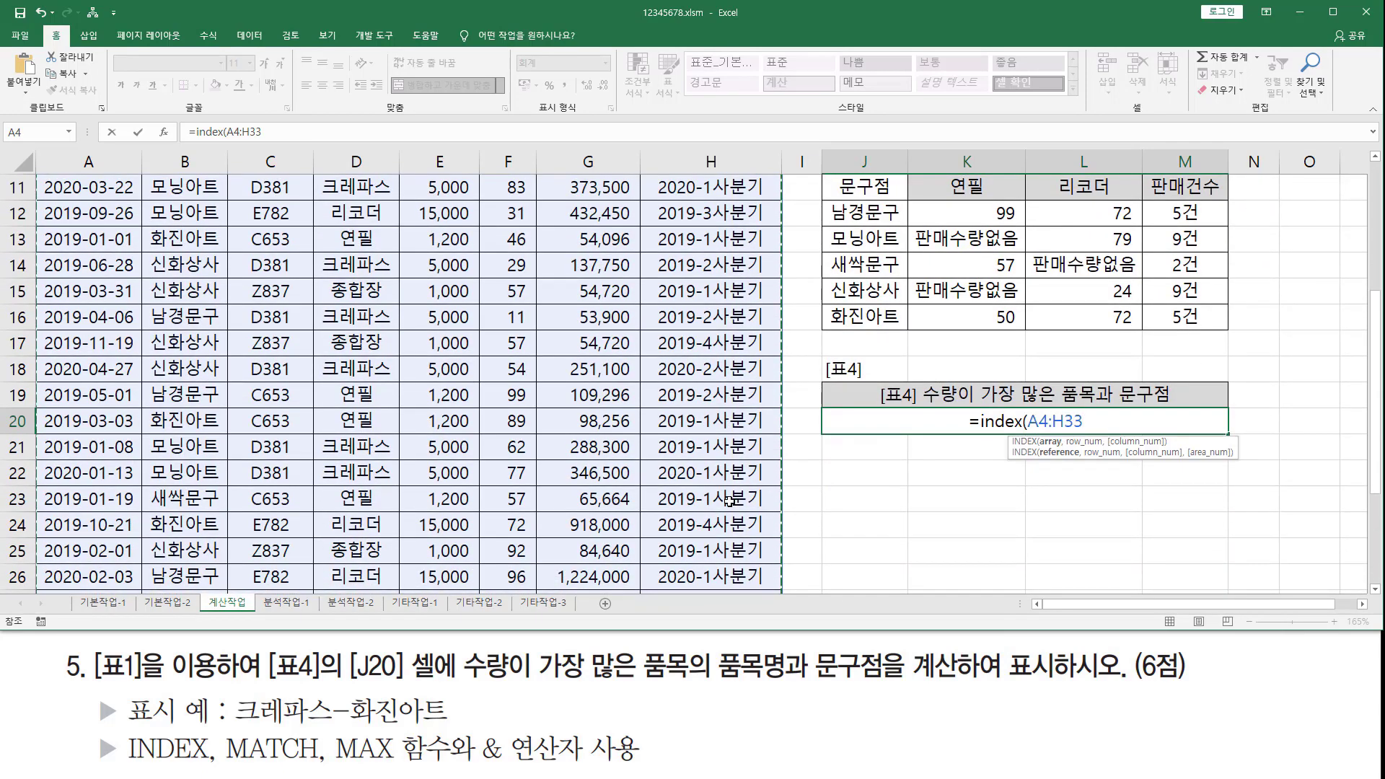
type(",")
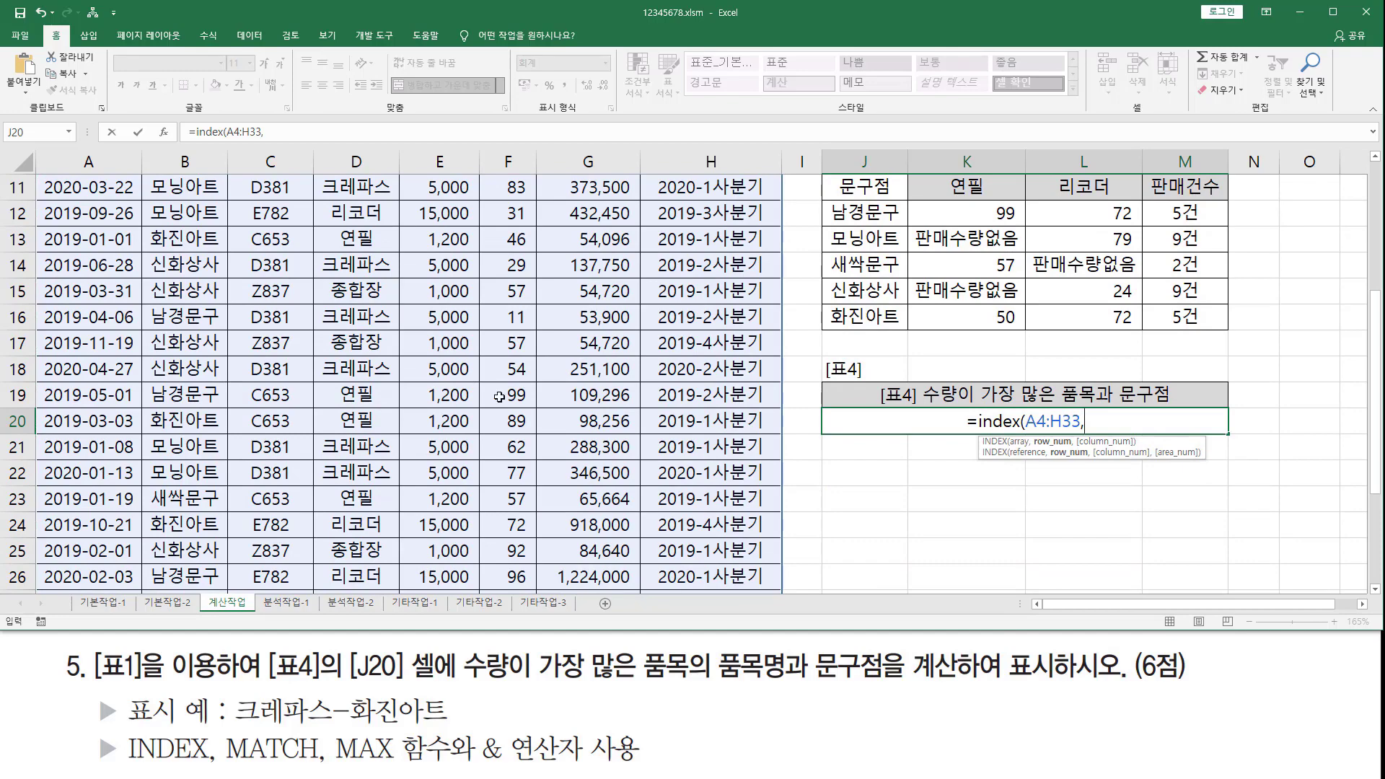
Add MATCH( MAX(F4:F33), F4:F33,0) as the INDEX row number, with spacing around it and a comma for the column number.
scroll(503, 399, "up", 3)
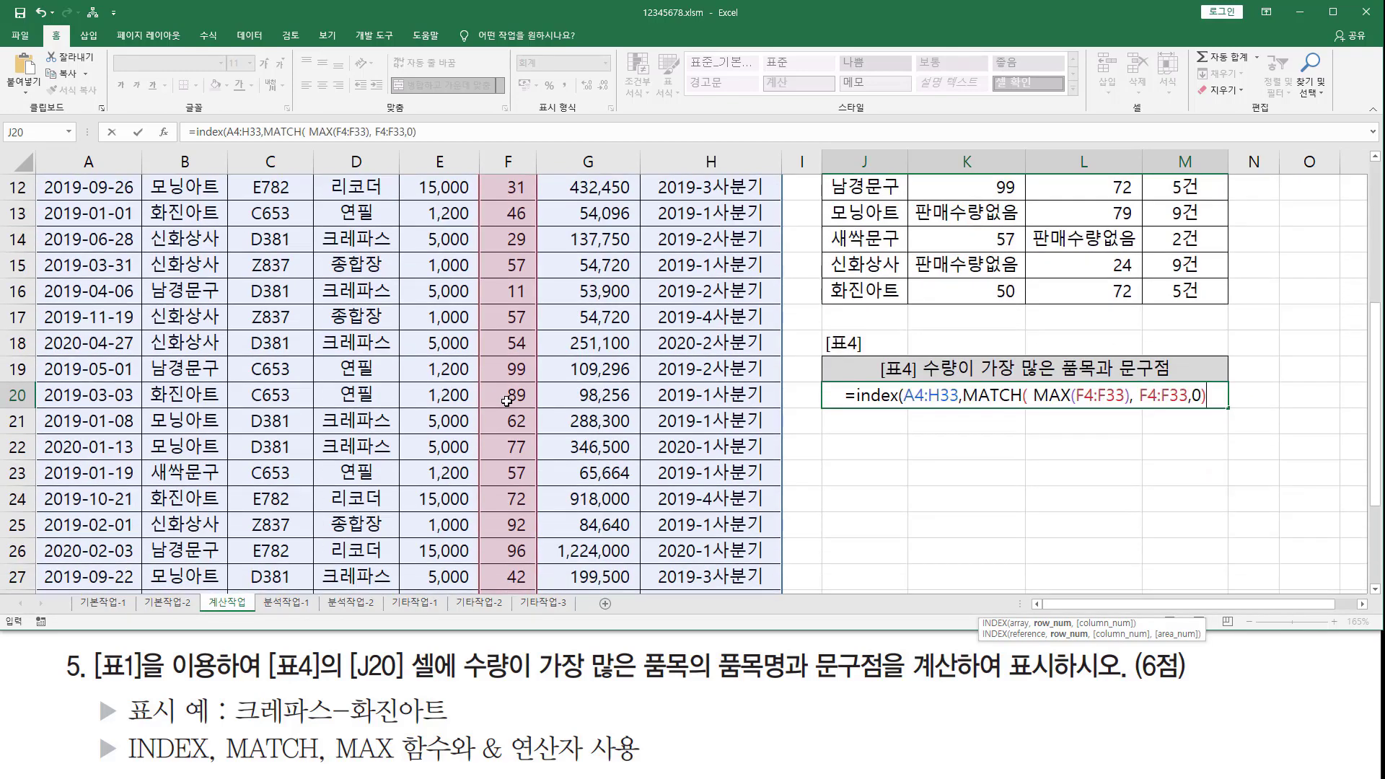
left_click(968, 397)
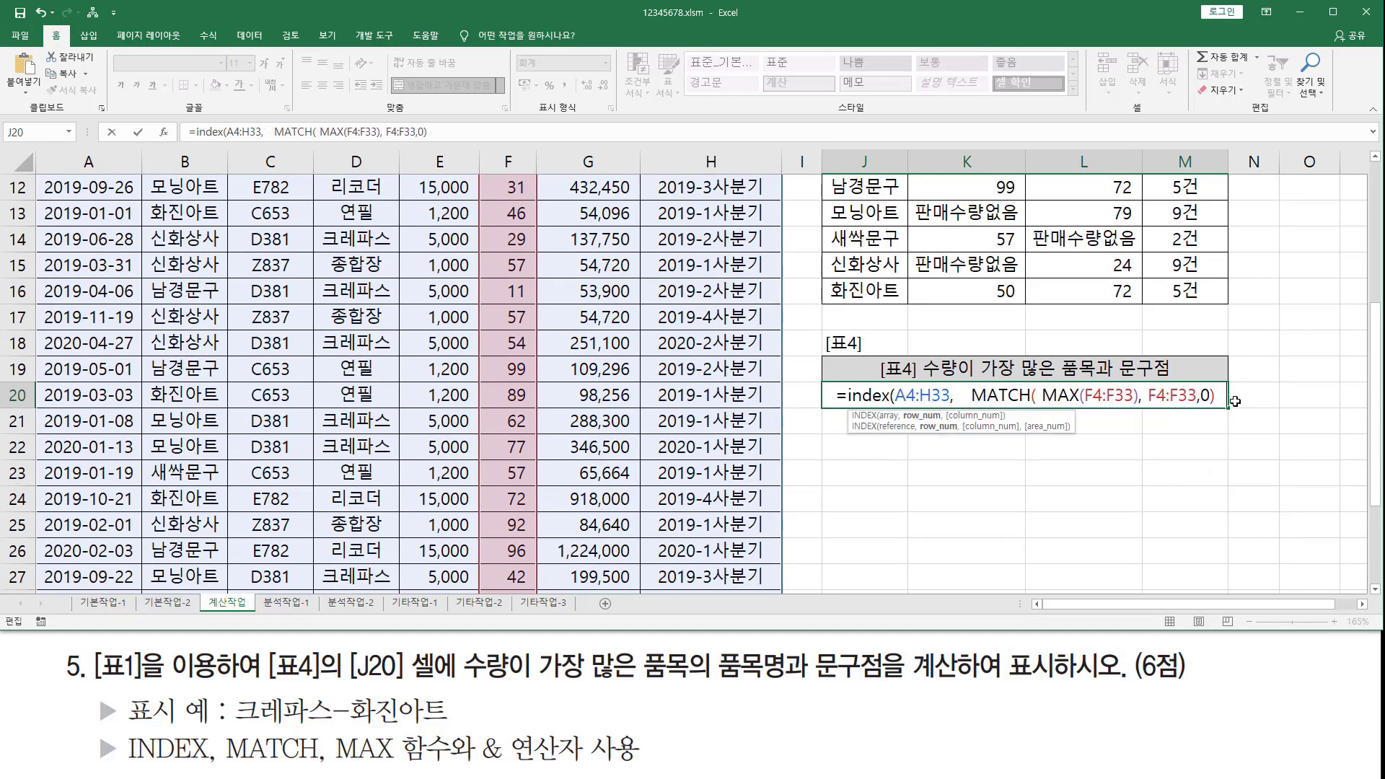
type(",")
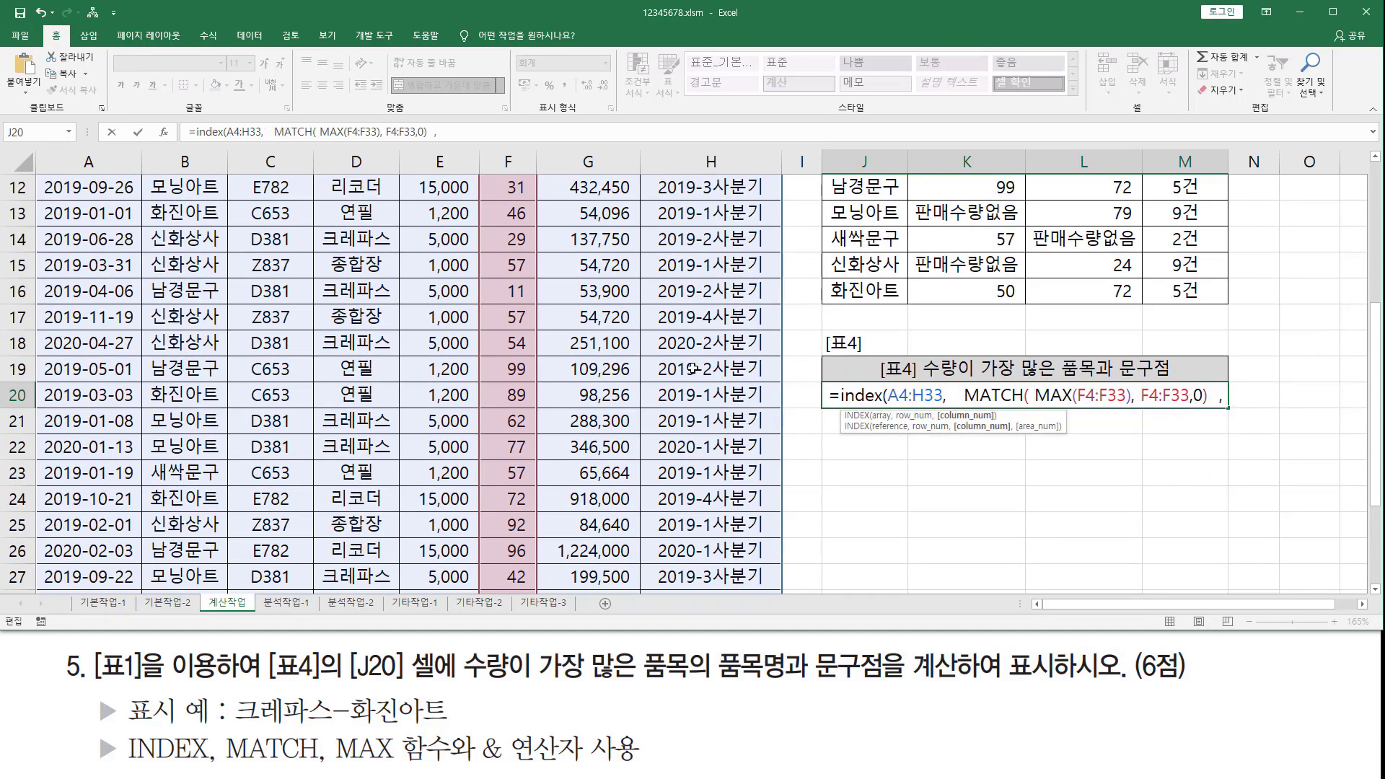
Count the [표1] columns from 날짜 to 품목 to determine the column number for INDEX.
scroll(693, 368, "up", 4)
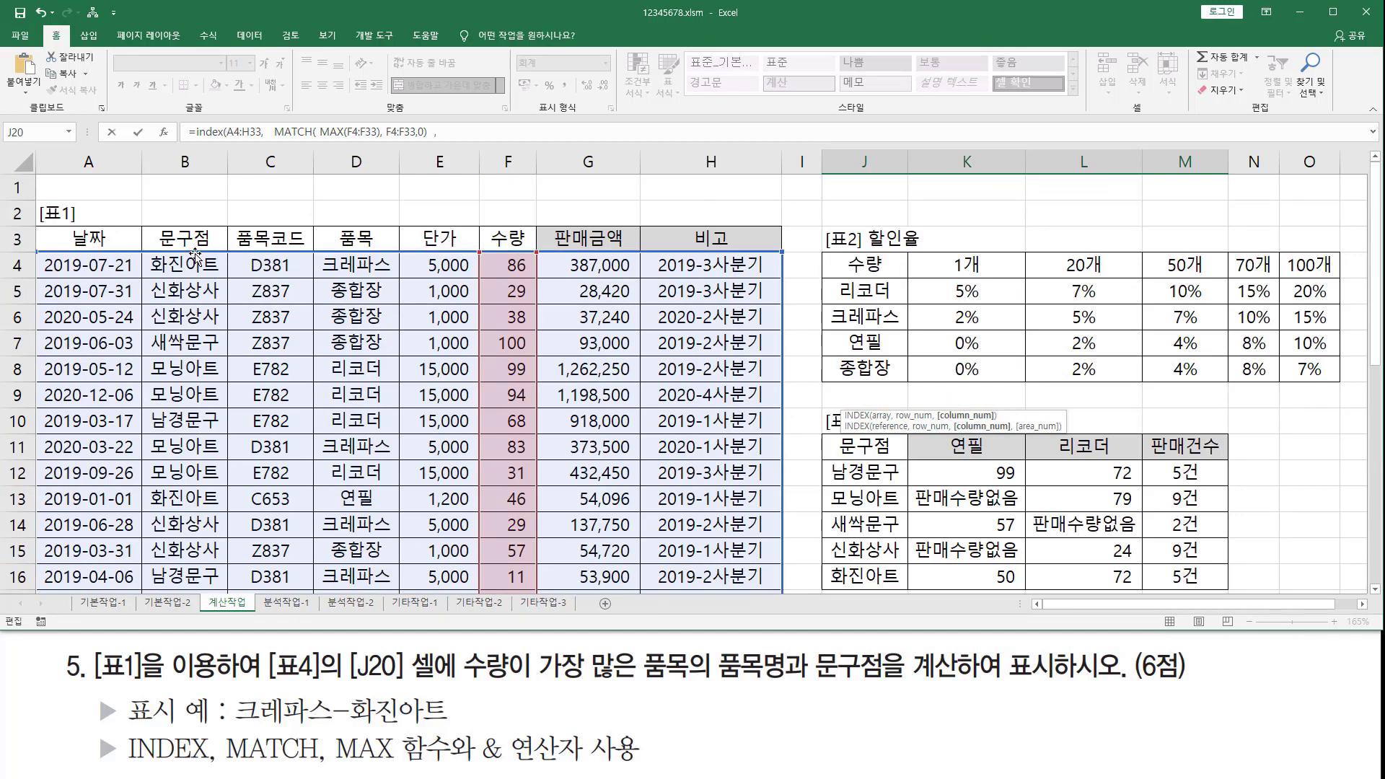
left_click_drag(101, 264, 98, 306)
mouse_move(189, 272)
left_mouse_down()
mouse_move(214, 301)
mouse_move(283, 285)
mouse_move(267, 301)
left_mouse_up()
mouse_move(363, 268)
left_mouse_down()
mouse_move(394, 288)
mouse_move(358, 323)
left_mouse_up()
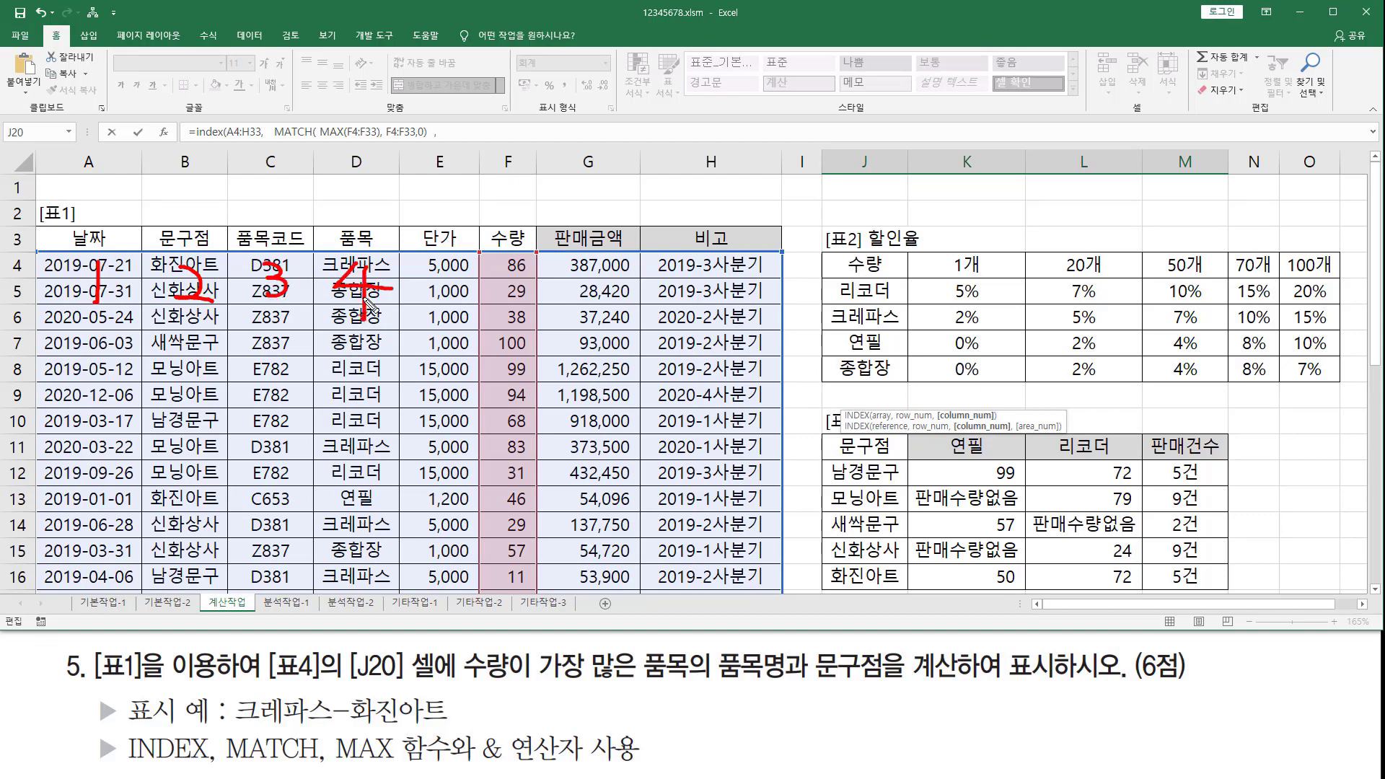
Set 4, the 품목 column, as the INDEX column number in J20, close the parenthesis and commit the formula.
mouse_move(379, 241)
left_mouse_down()
mouse_move(318, 248)
mouse_move(376, 247)
mouse_move(364, 258)
left_mouse_up()
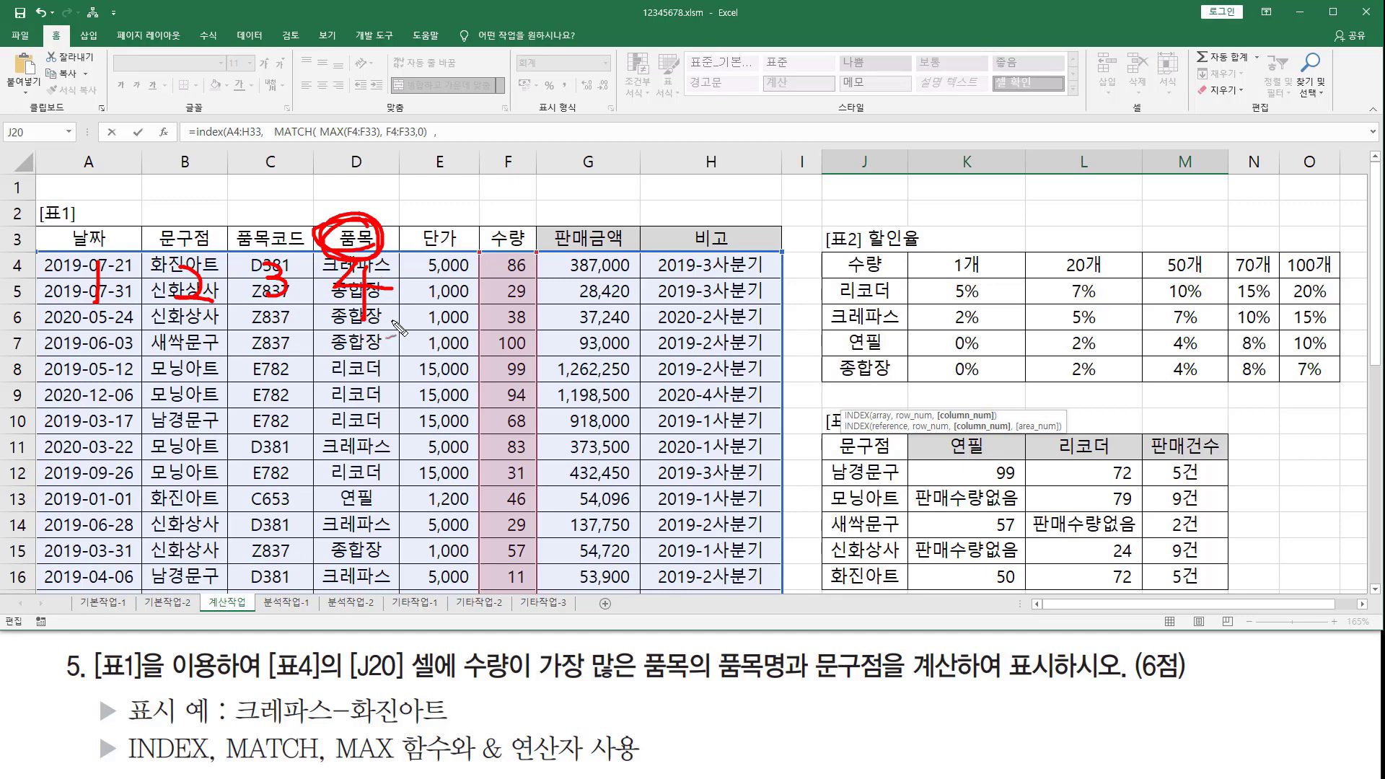
key("Escape")
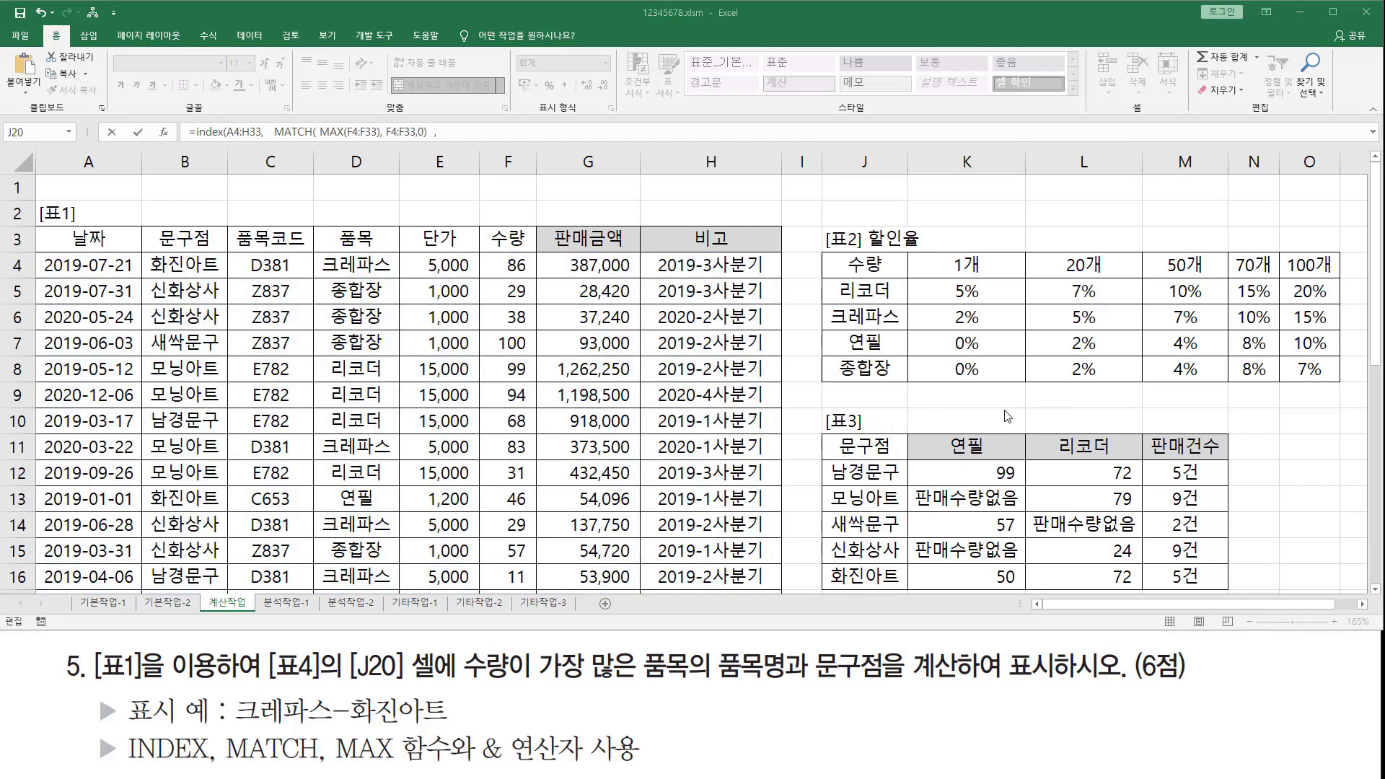
scroll(842, 408, "down", 5)
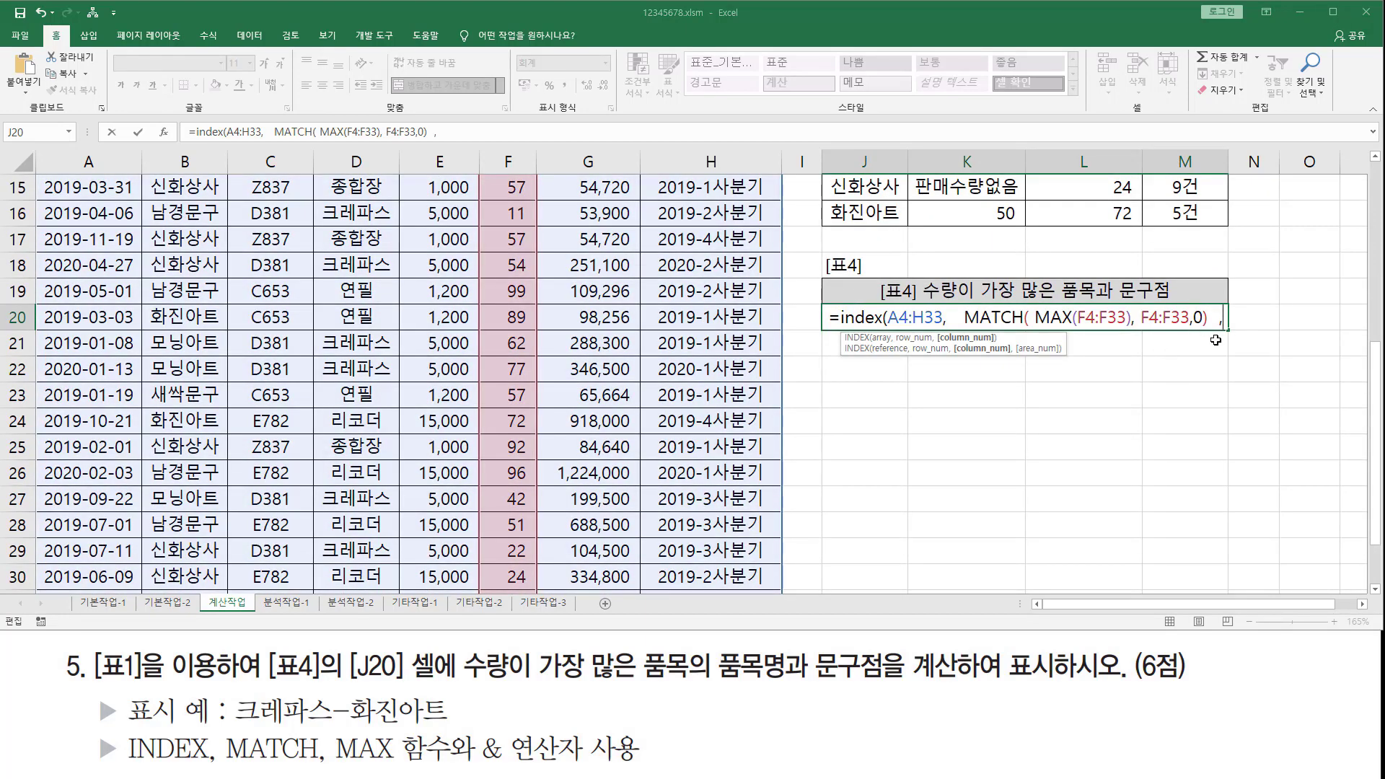
type("4")
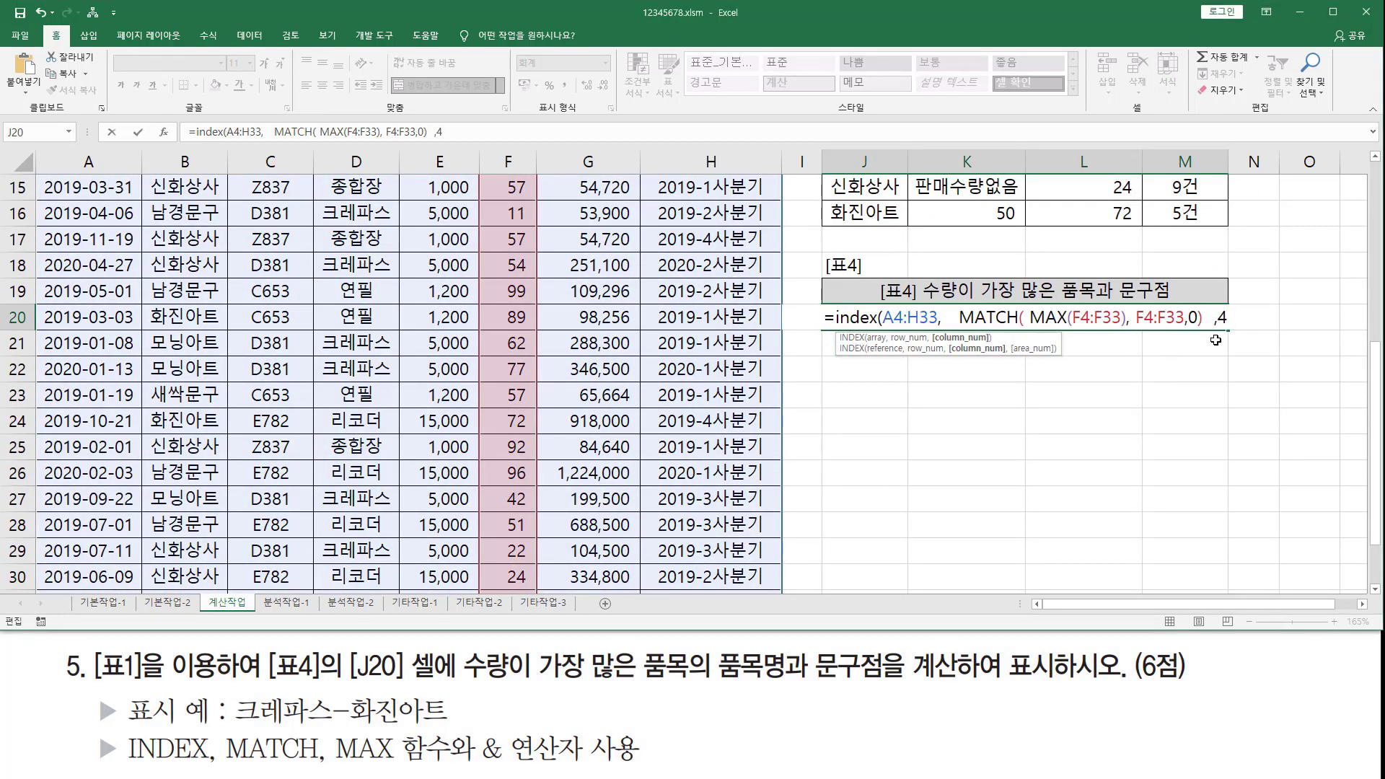
type(" )")
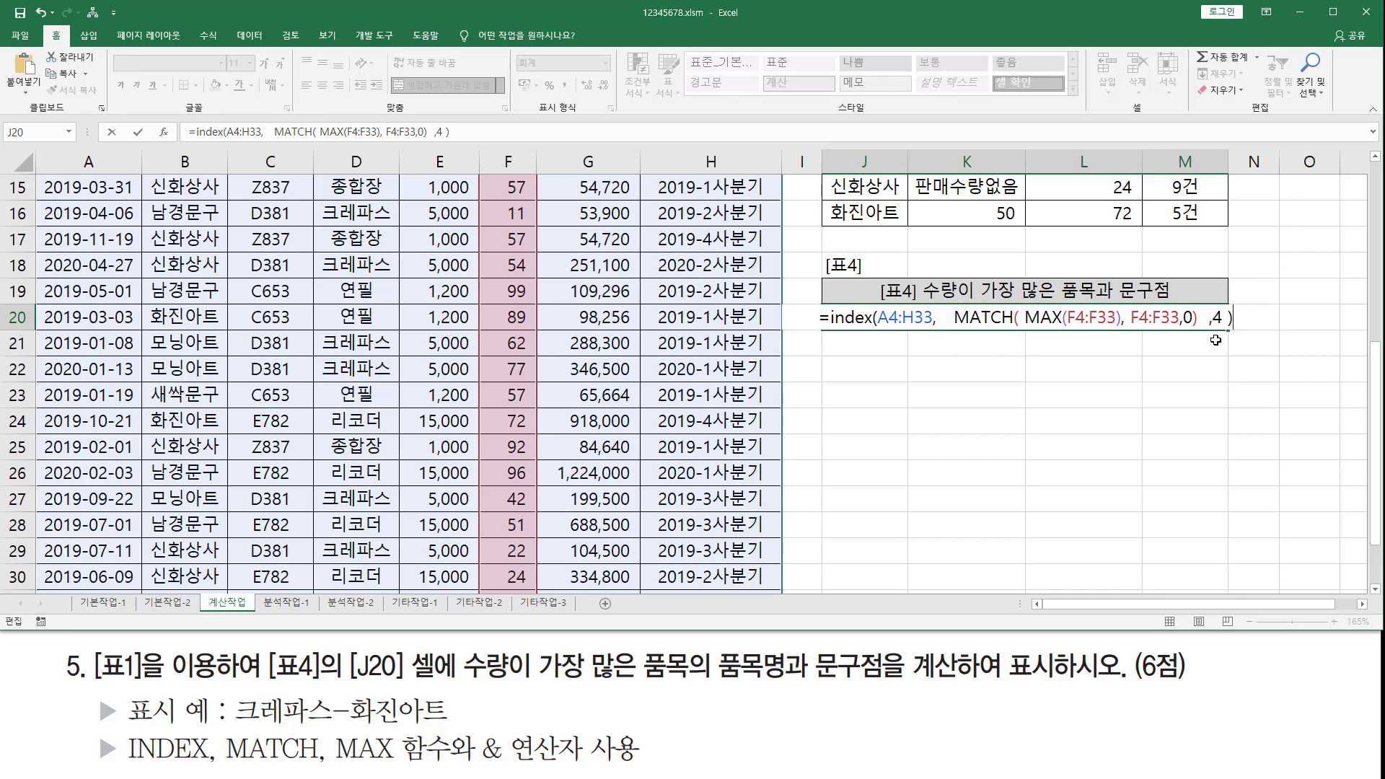
key("Return")
Examine in [표1] the row with the highest 수량, its 품목 and 문구점, and the position of the 문구점 column within A4:H33.
scroll(1005, 368, "up", 2)
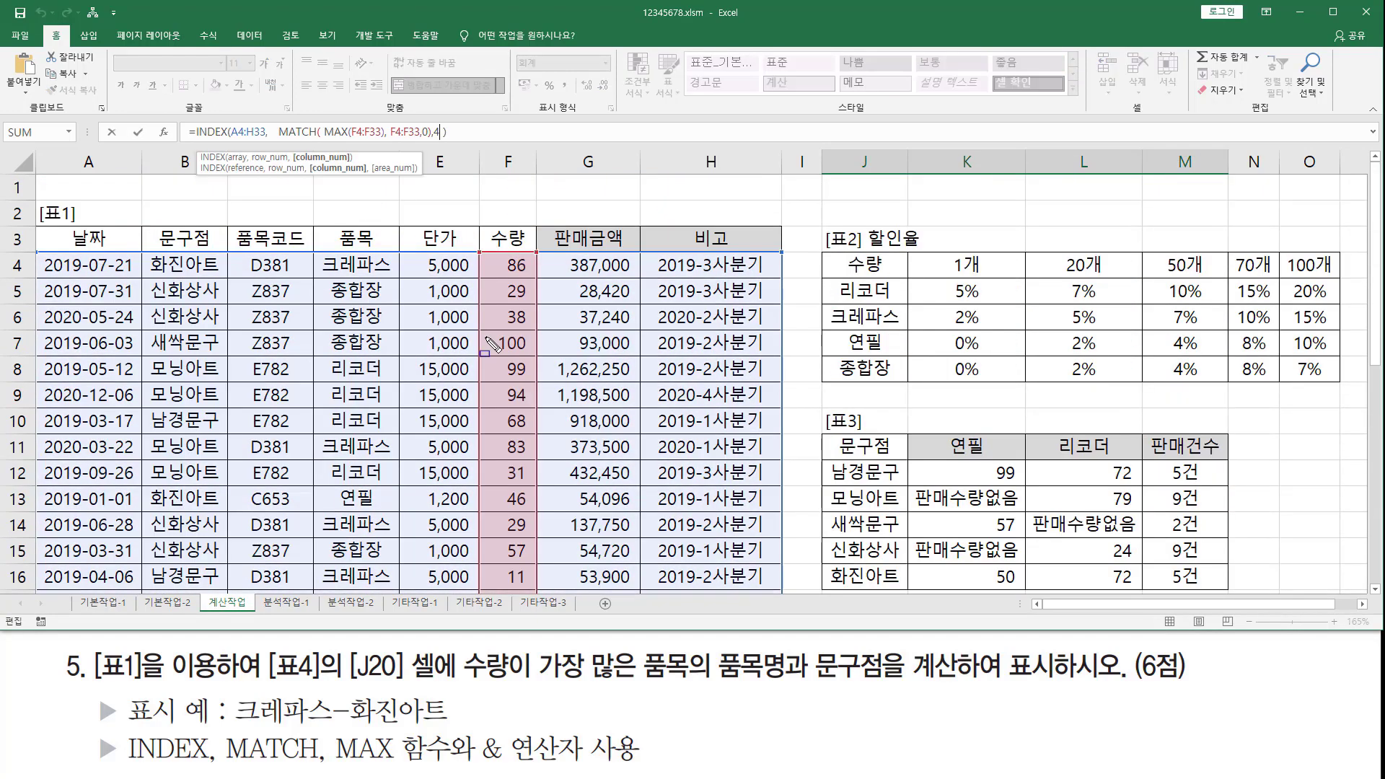
left_click_drag(482, 332, 525, 352)
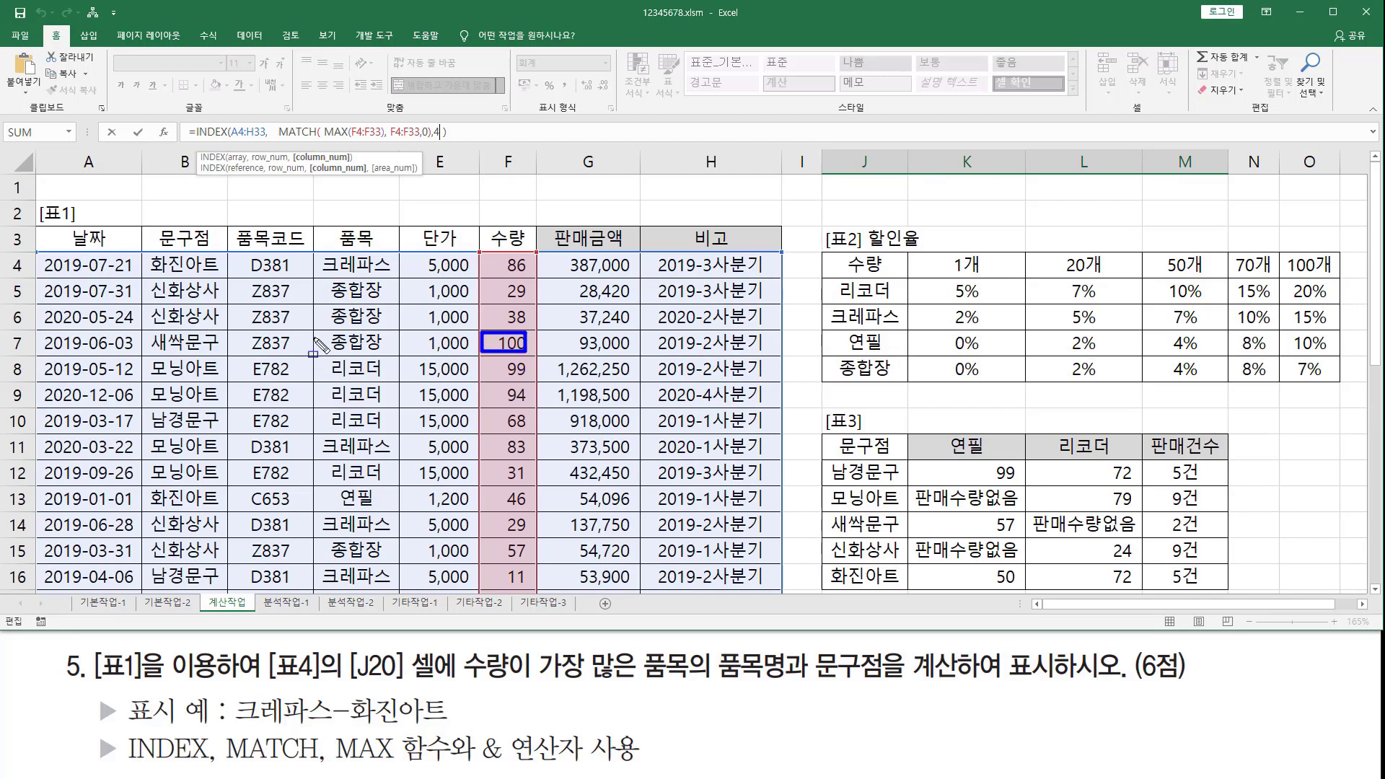
left_click_drag(186, 138, 451, 139)
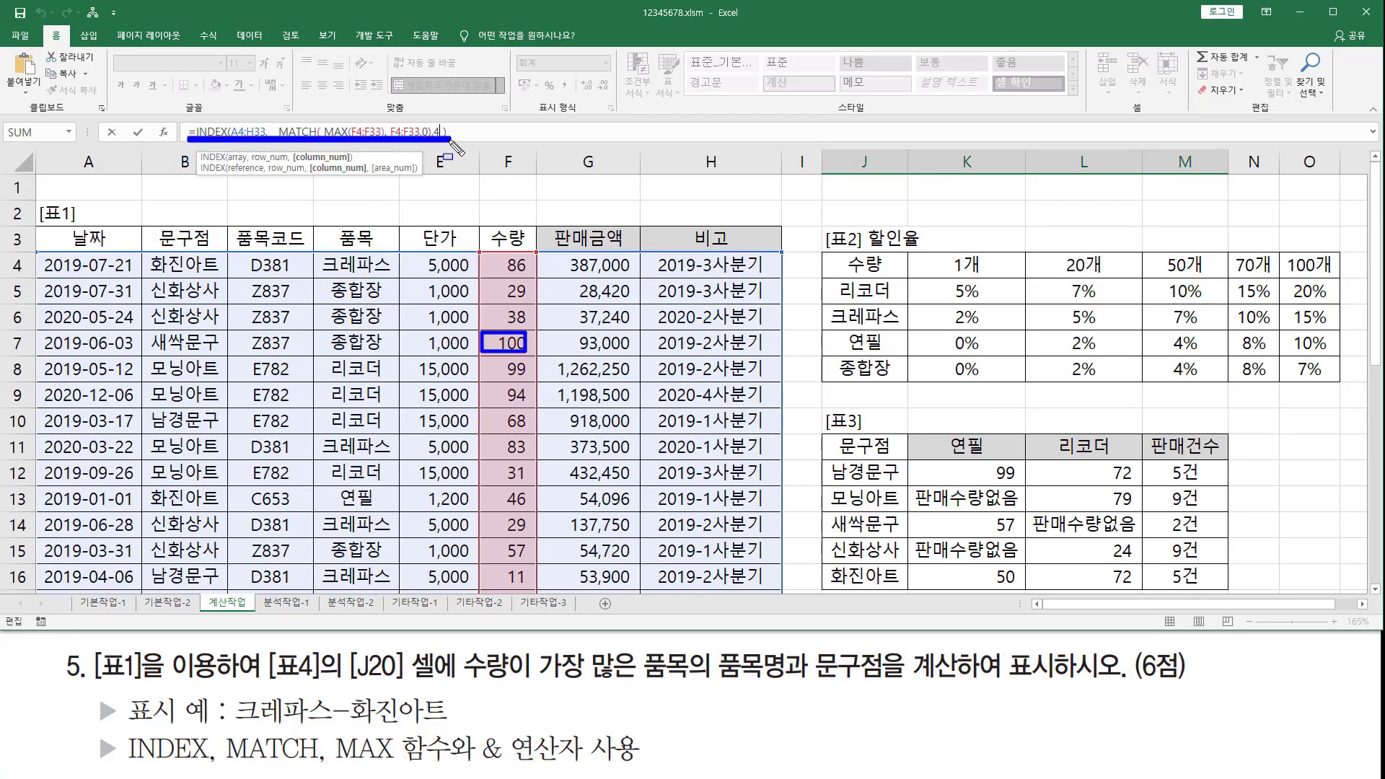
mouse_move(339, 353)
left_mouse_down()
mouse_move(329, 330)
mouse_move(383, 354)
left_mouse_up()
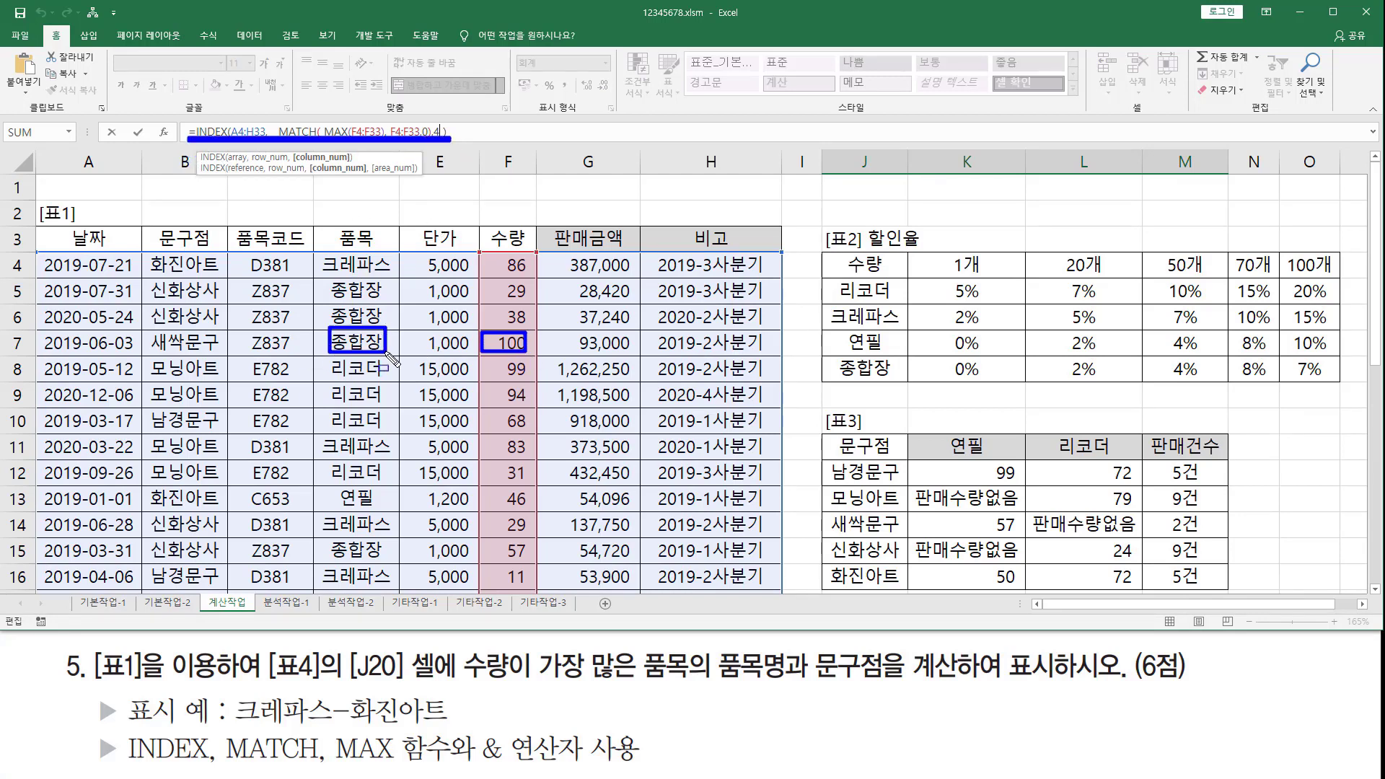
mouse_move(148, 352)
left_mouse_down()
mouse_move(217, 352)
mouse_move(220, 335)
left_mouse_up()
mouse_move(42, 252)
left_mouse_down()
mouse_move(81, 341)
mouse_move(771, 556)
mouse_move(778, 578)
left_mouse_up()
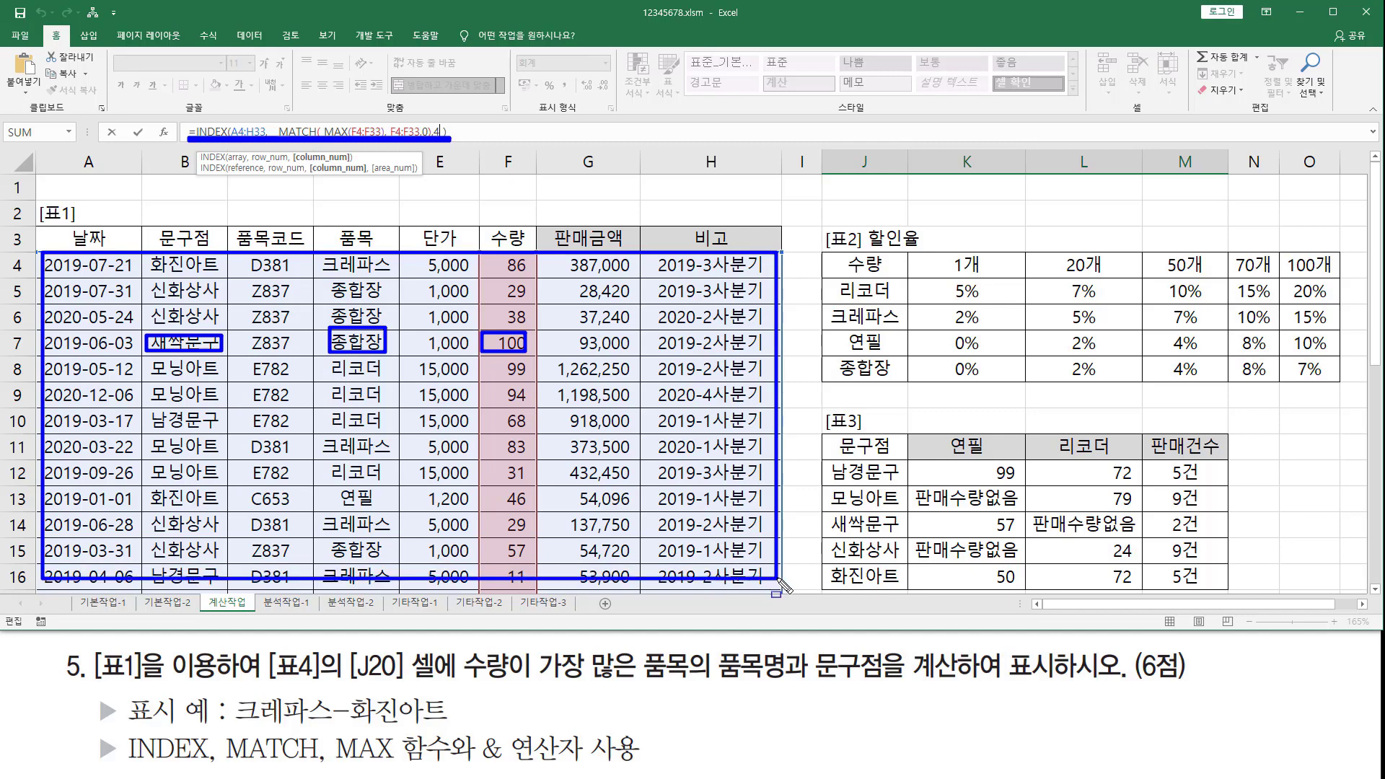
left_click_drag(102, 272, 108, 321)
mouse_move(169, 277)
left_mouse_down()
mouse_move(185, 281)
mouse_move(179, 308)
mouse_move(216, 311)
mouse_move(177, 365)
mouse_move(225, 340)
mouse_move(159, 348)
left_mouse_up()
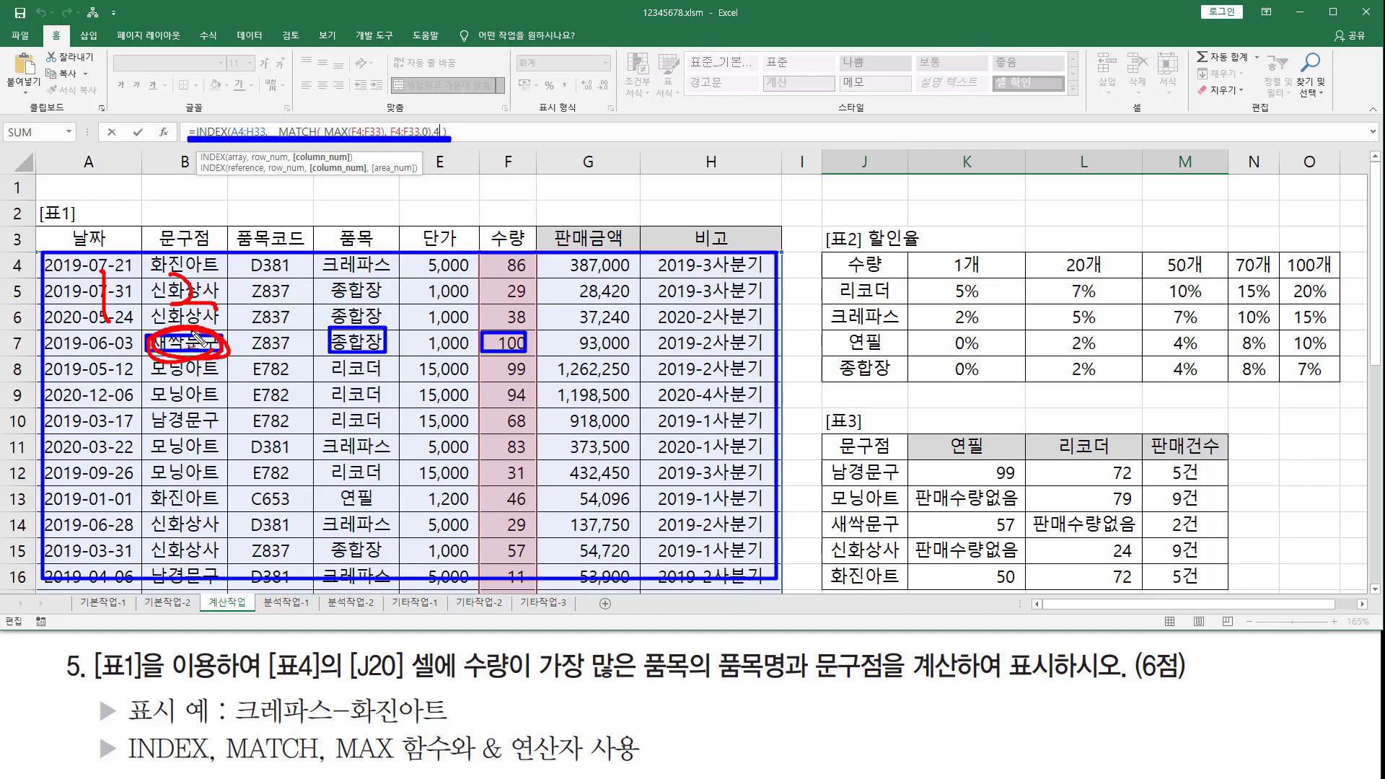
left_click_drag(506, 265, 514, 254)
scroll(1017, 447, "down", 9)
scroll(1017, 389, "up", 5)
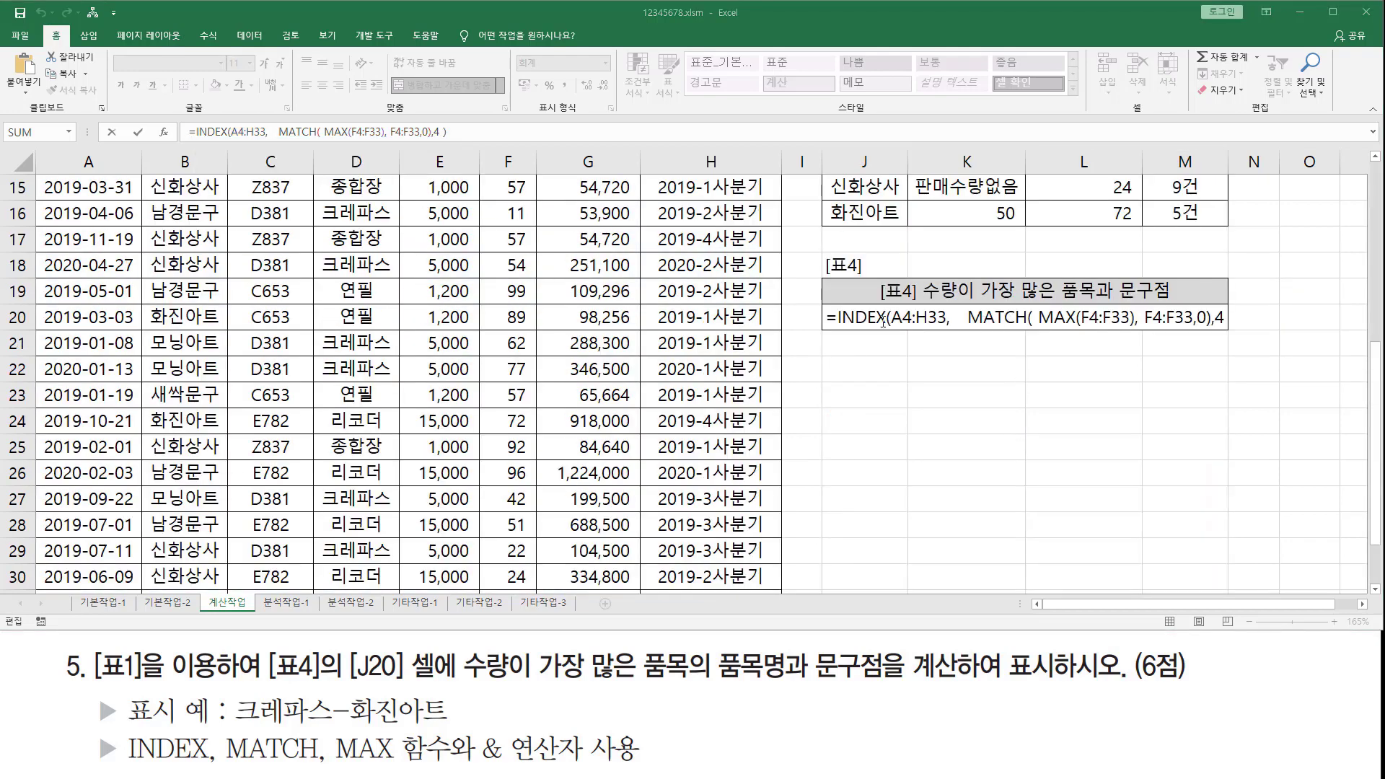
Copy the whole INDEX expression of the J20 formula, without the equals sign, keeping the formula open for editing.
double_click(839, 322)
left_click(980, 318)
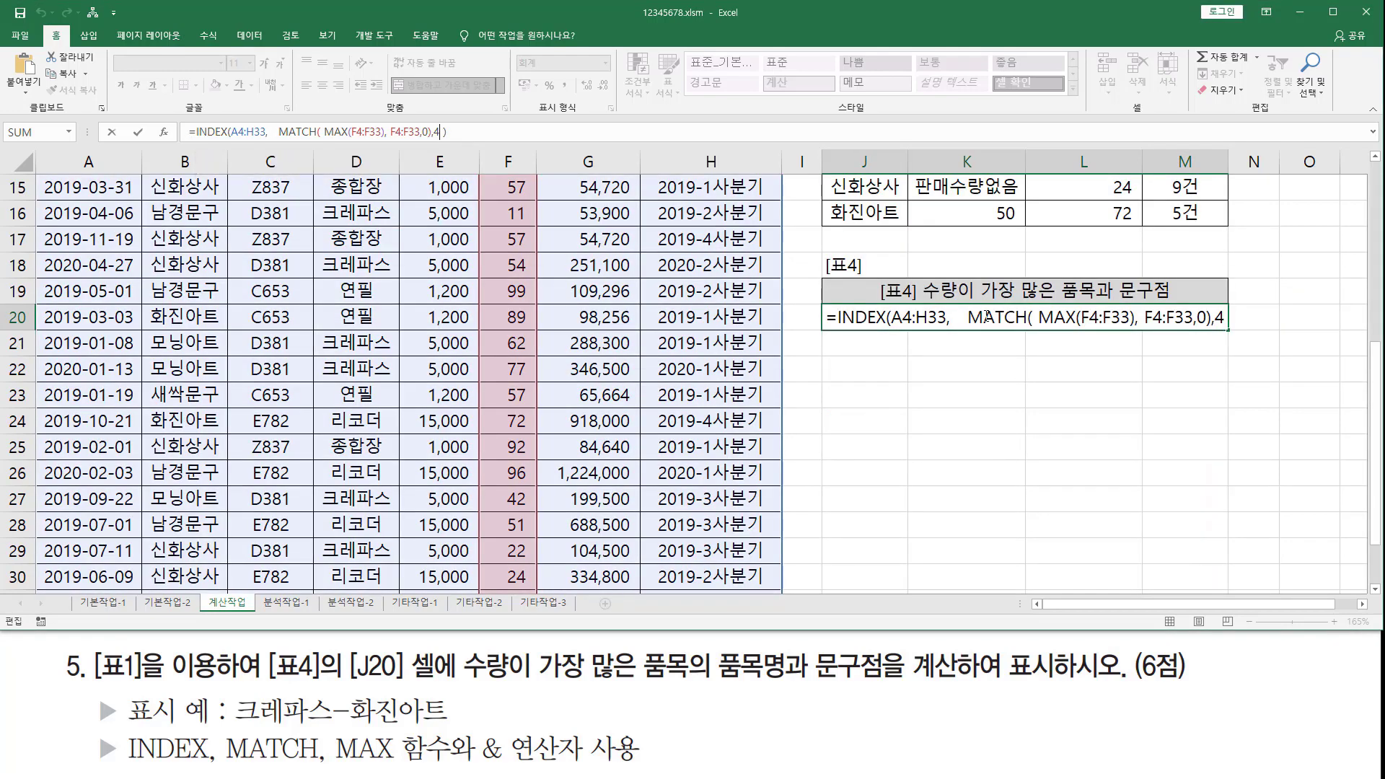
left_click_drag(835, 319, 1278, 323)
key("ctrl+c")
key("End")
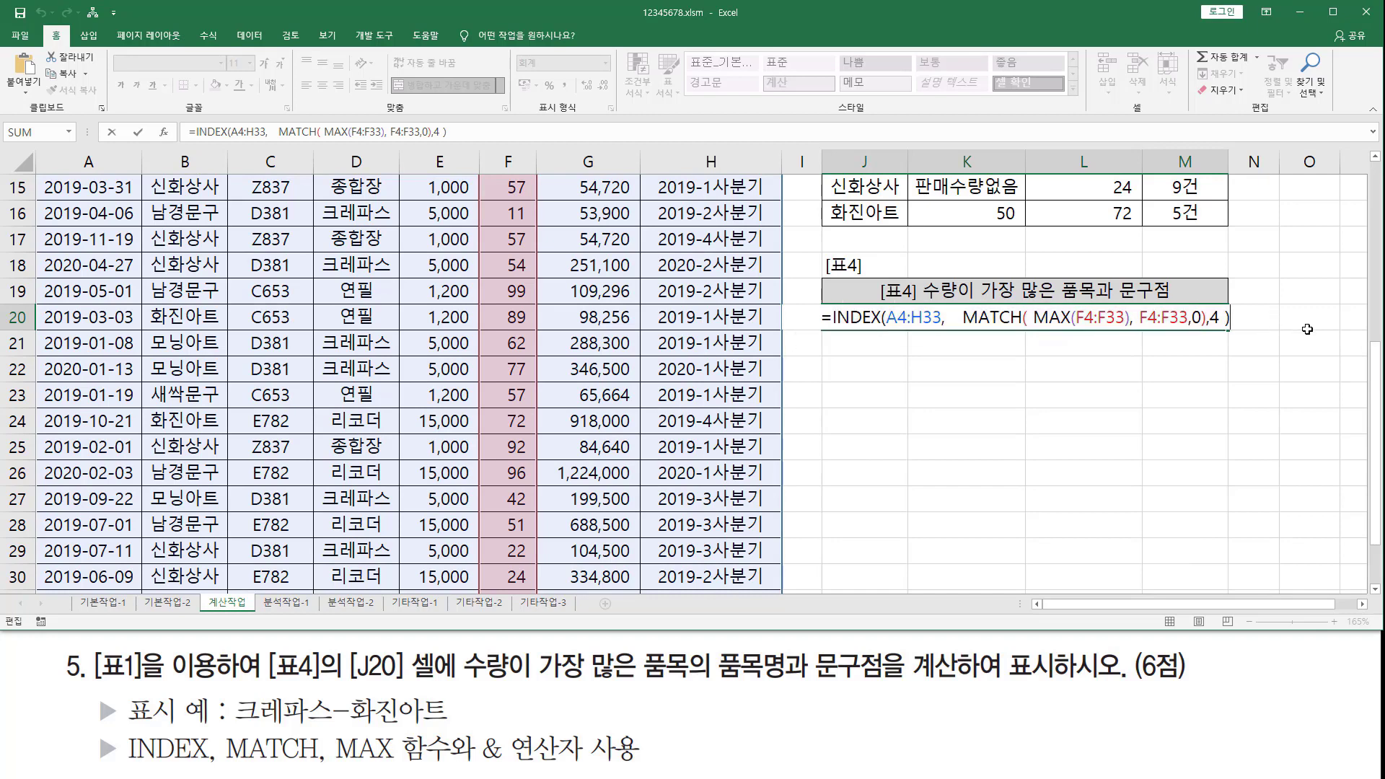
Append & "-" & to the J20 formula, followed by the copied INDEX expression.
type("& ")
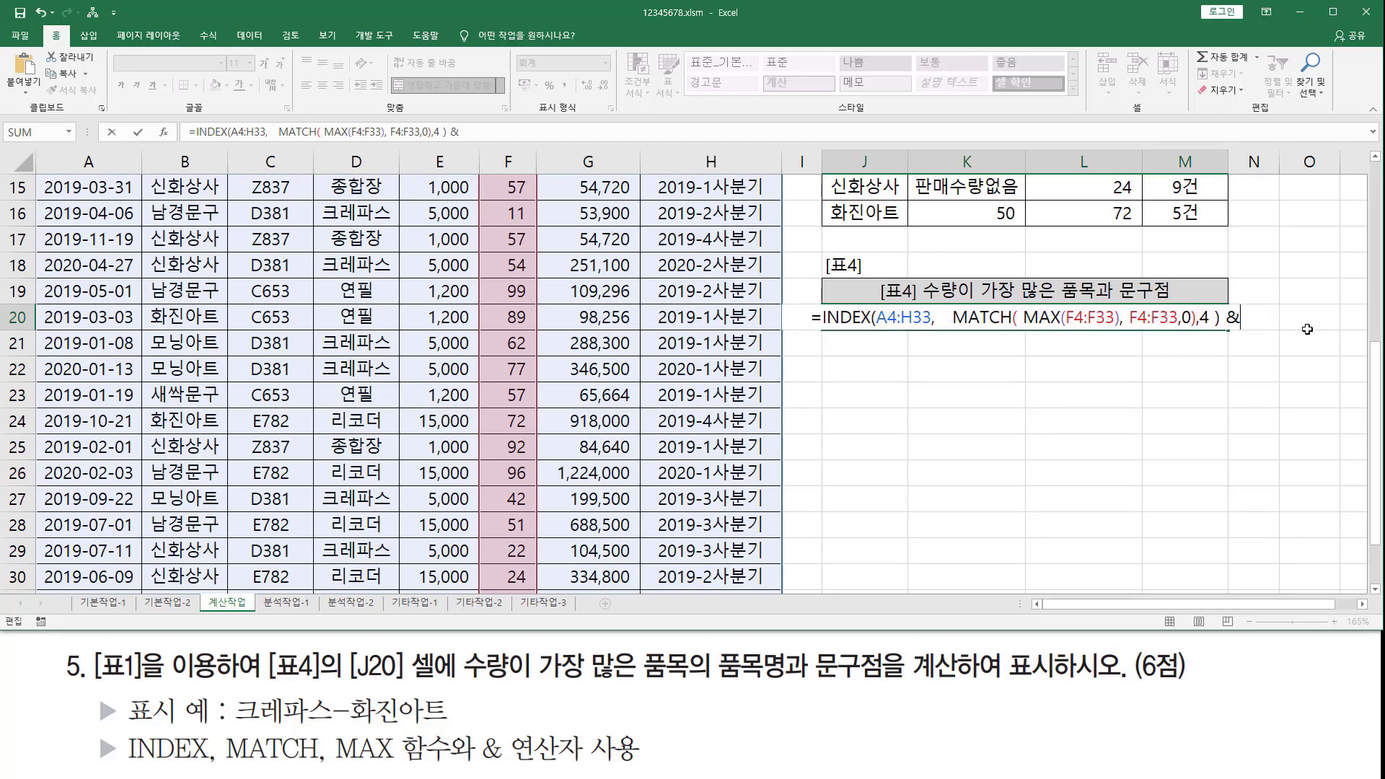
type("\"")
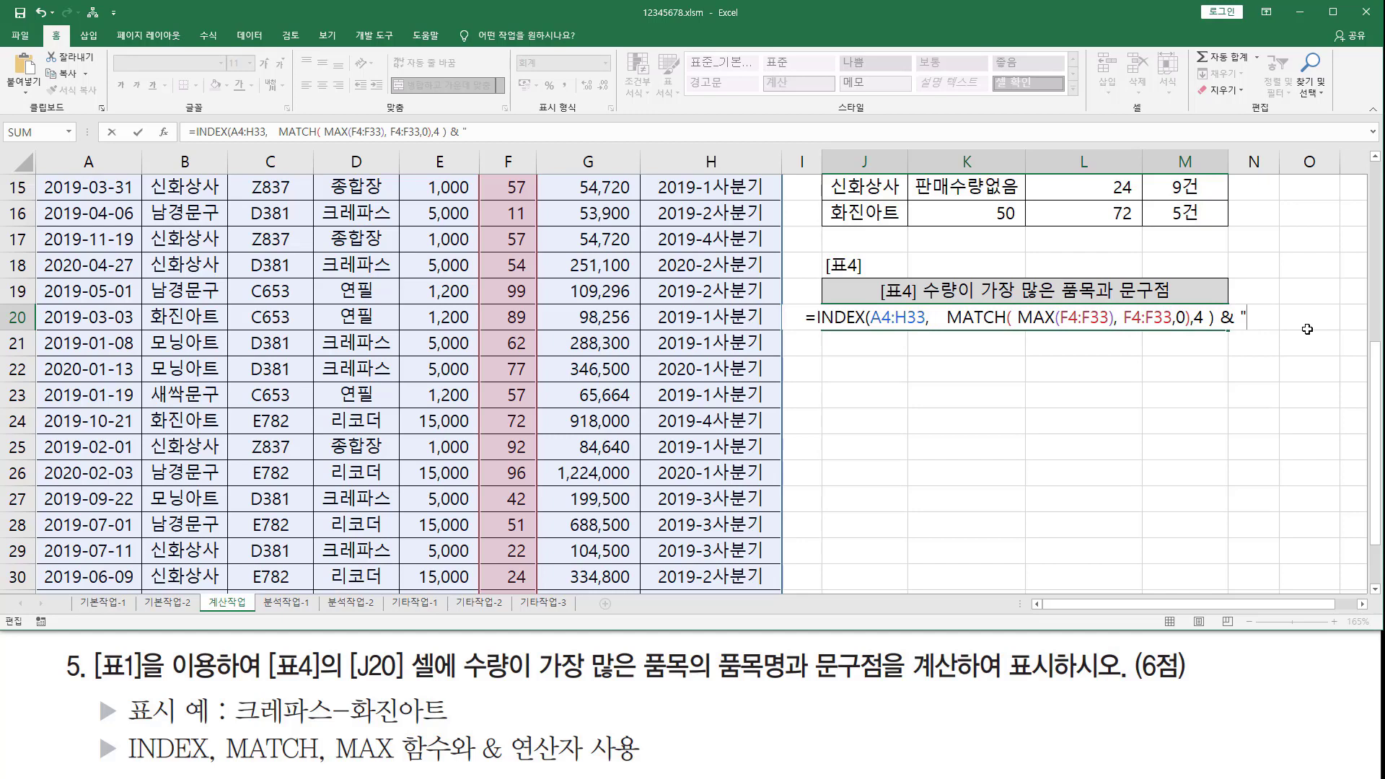
type("-")
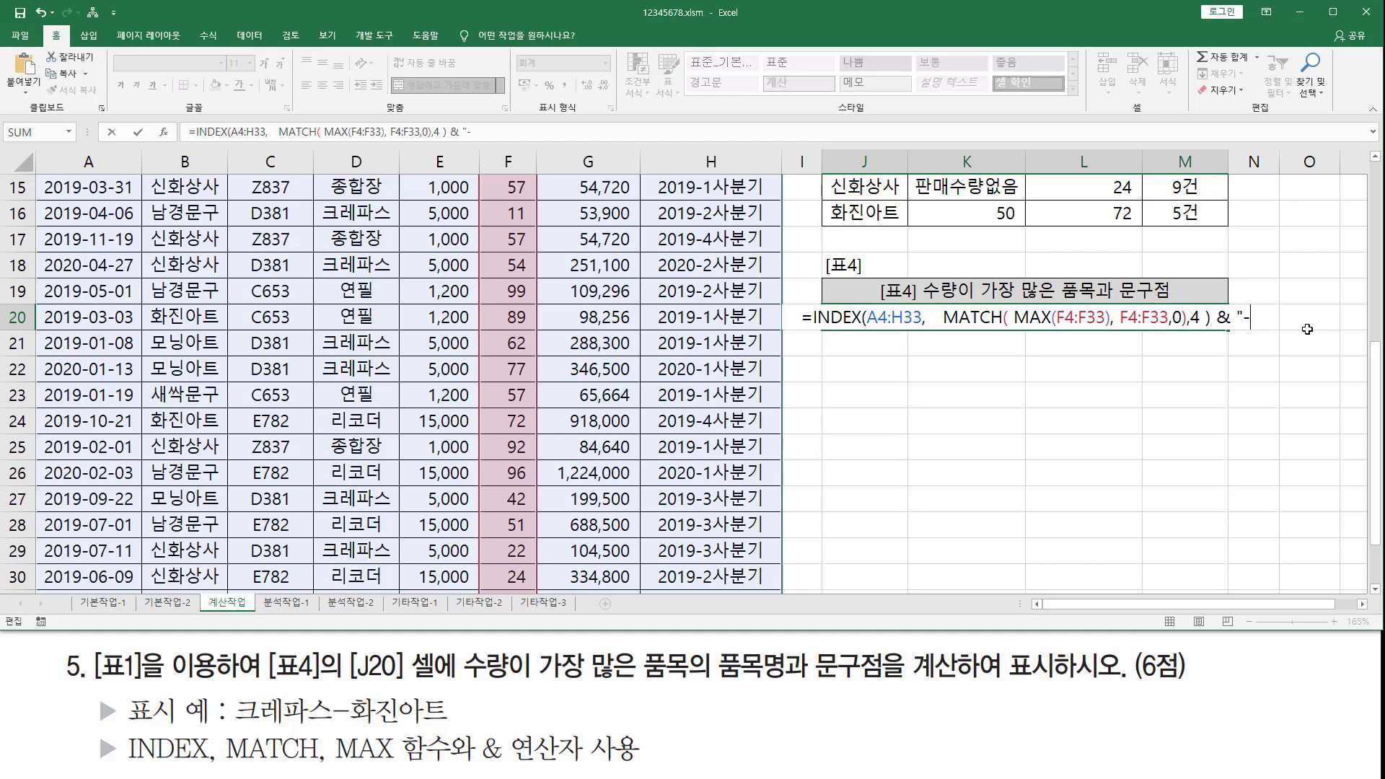
type("\"")
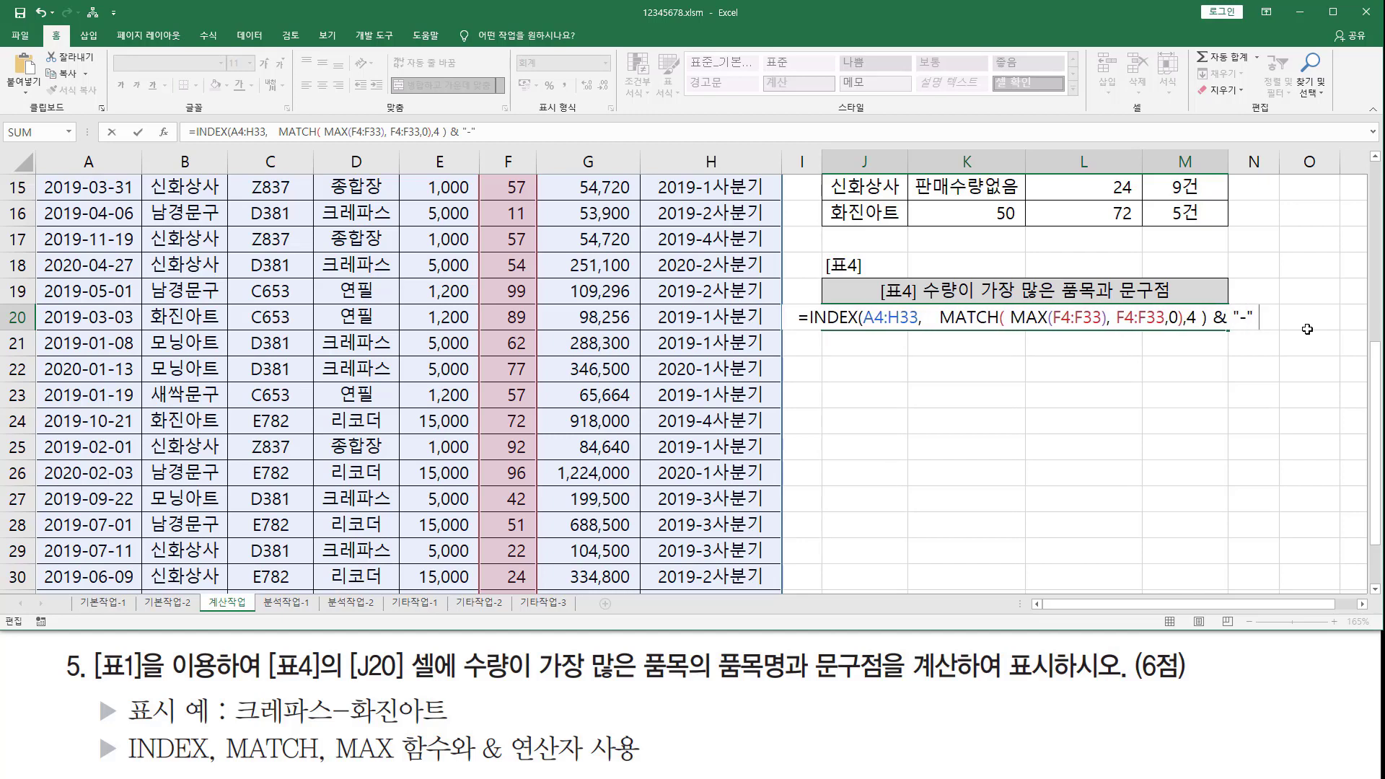
type(" &")
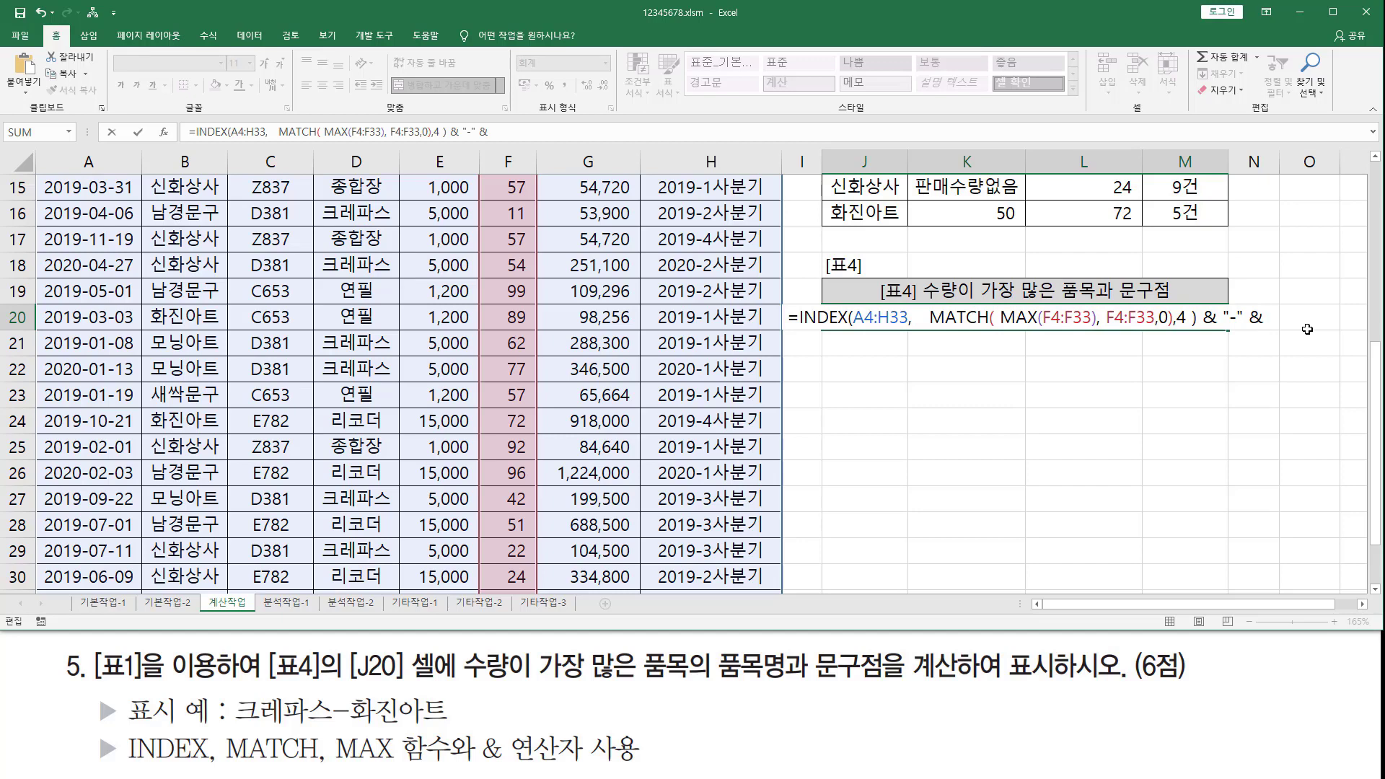
key("ctrl+v")
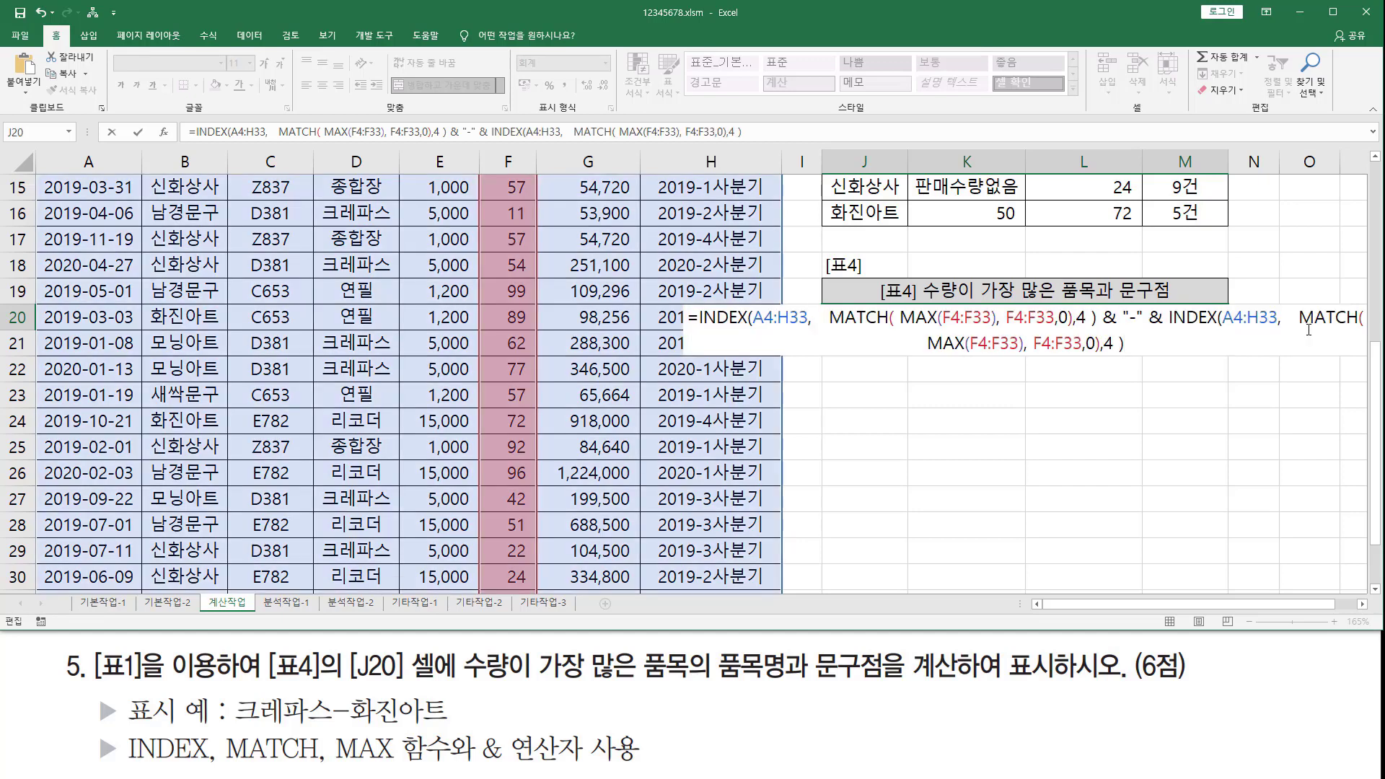
Change the column number of the second INDEX to 2 for 문구점 and commit the J20 formula.
key("Left")
key("Left")
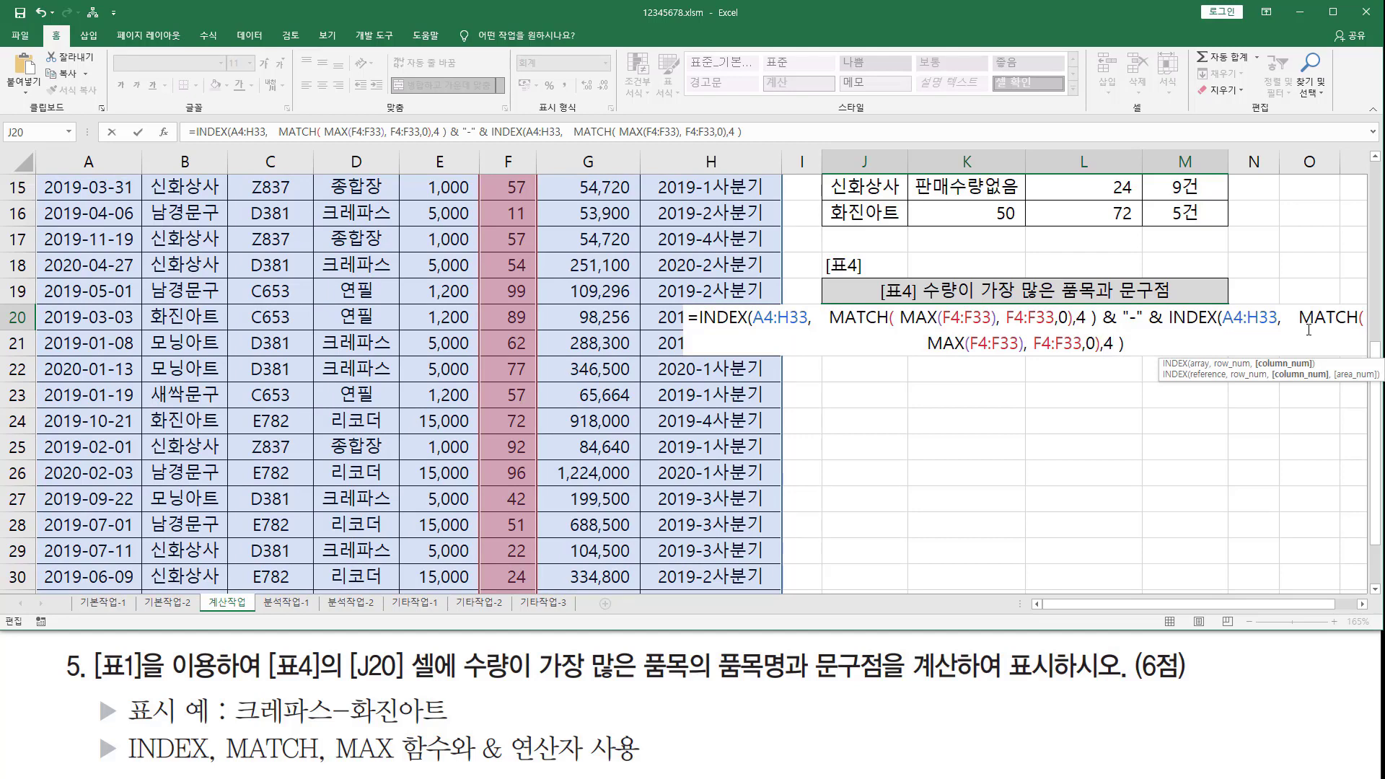
key("BackSpace")
type("2")
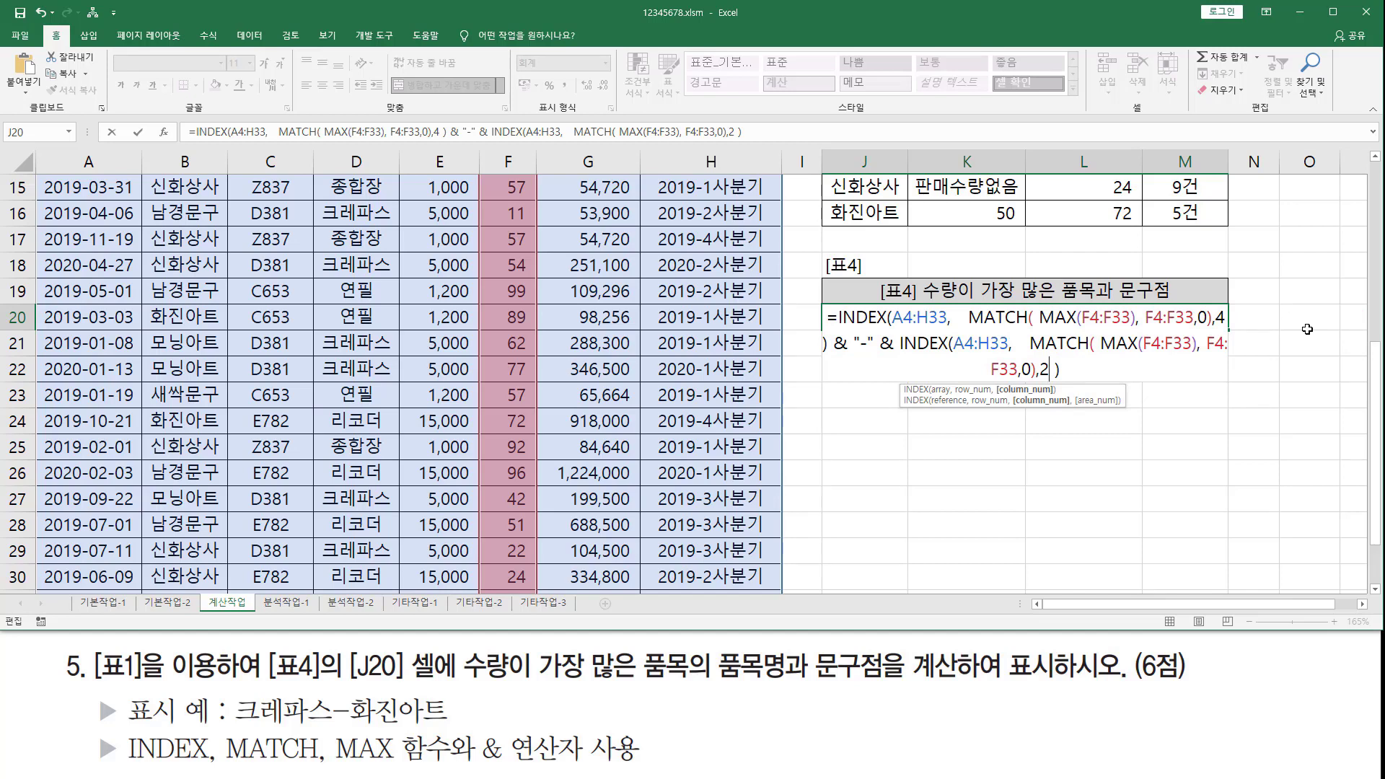
key("Return")
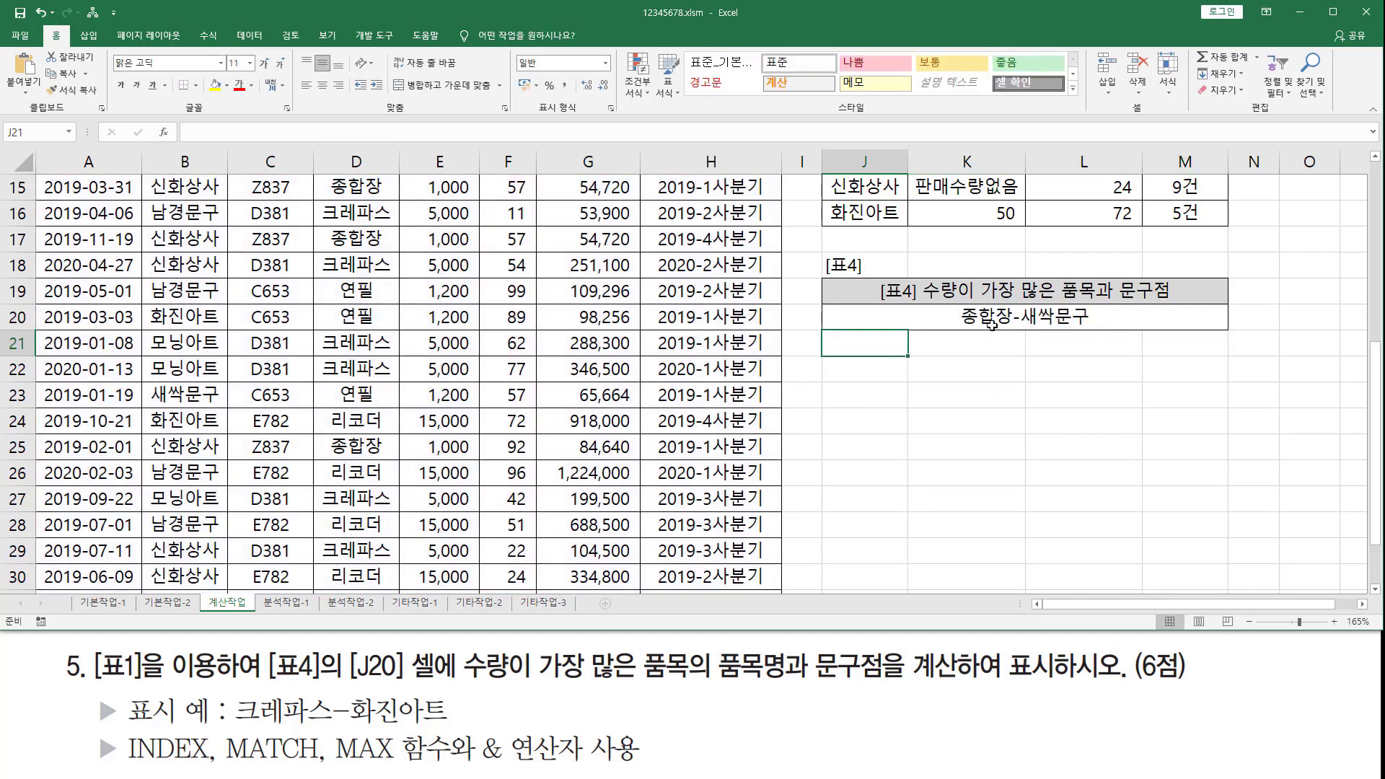
Put a copy of the J20 formula into cell B1 as plain text, using a leading apostrophe.
scroll(1016, 339, "up", 5)
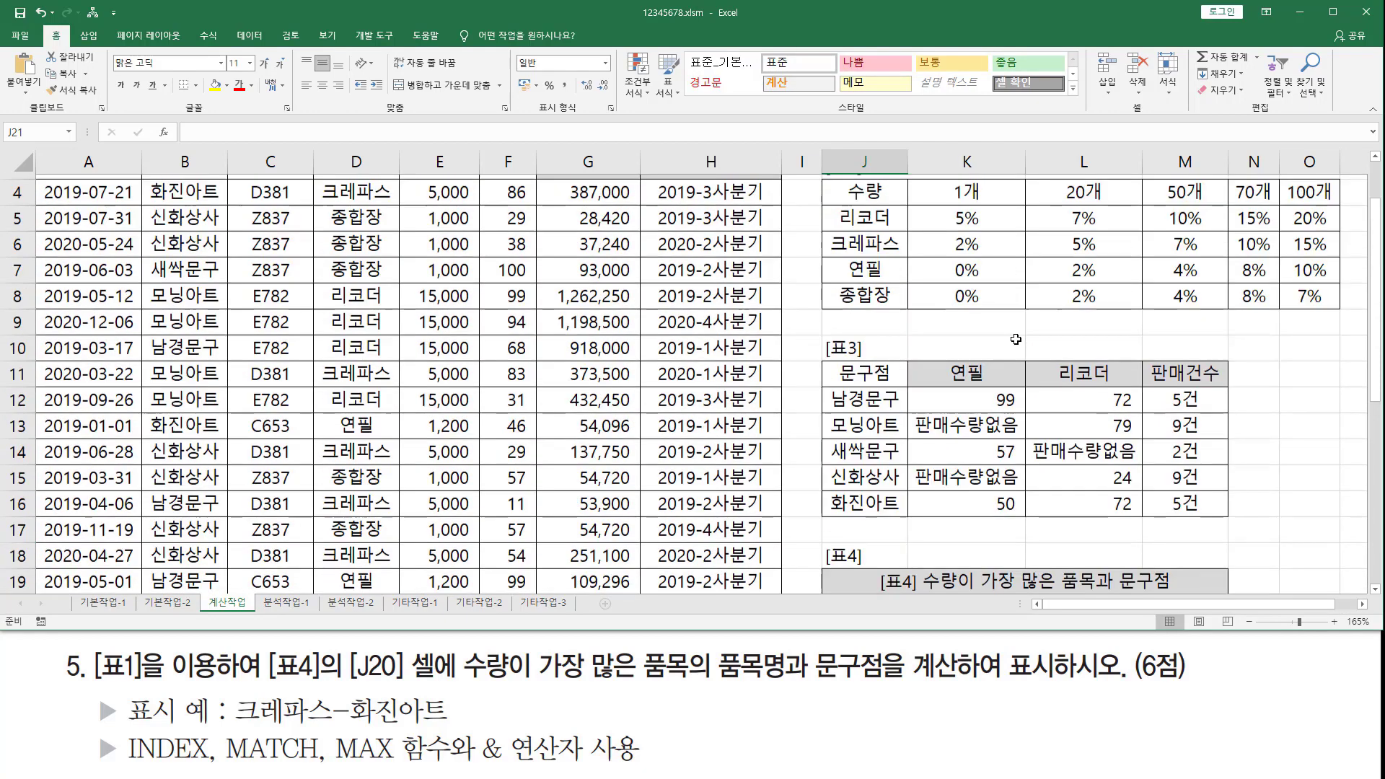
scroll(976, 343, "down", 2)
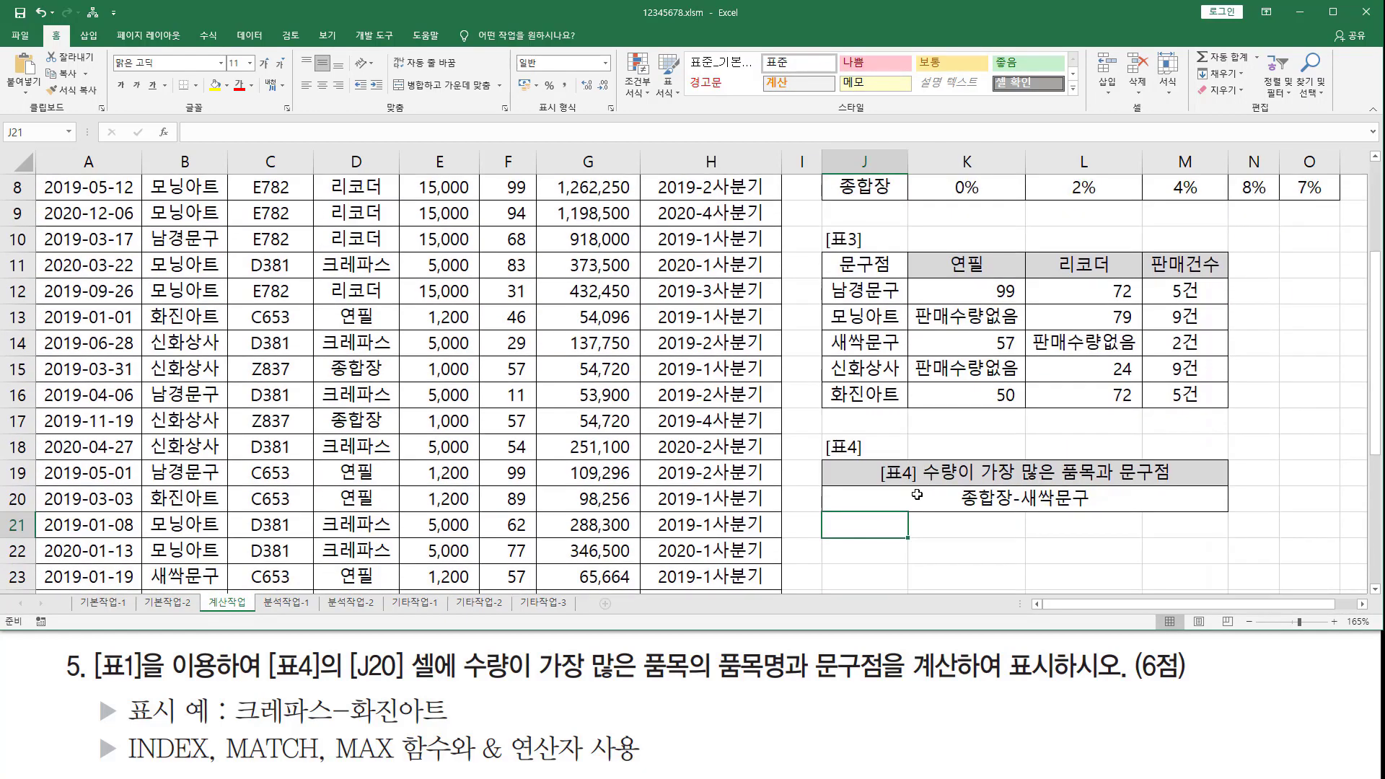
left_click(903, 503)
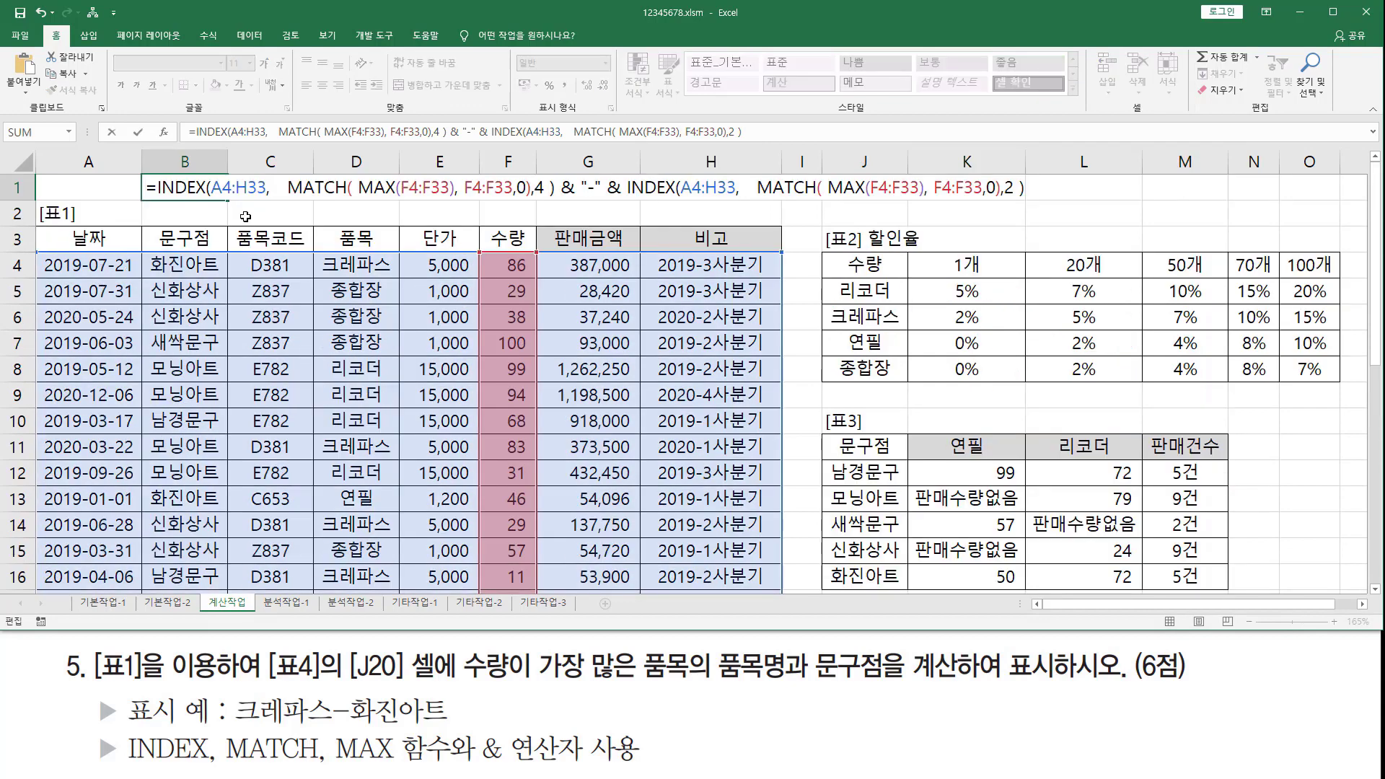
type("'")
key("Return")
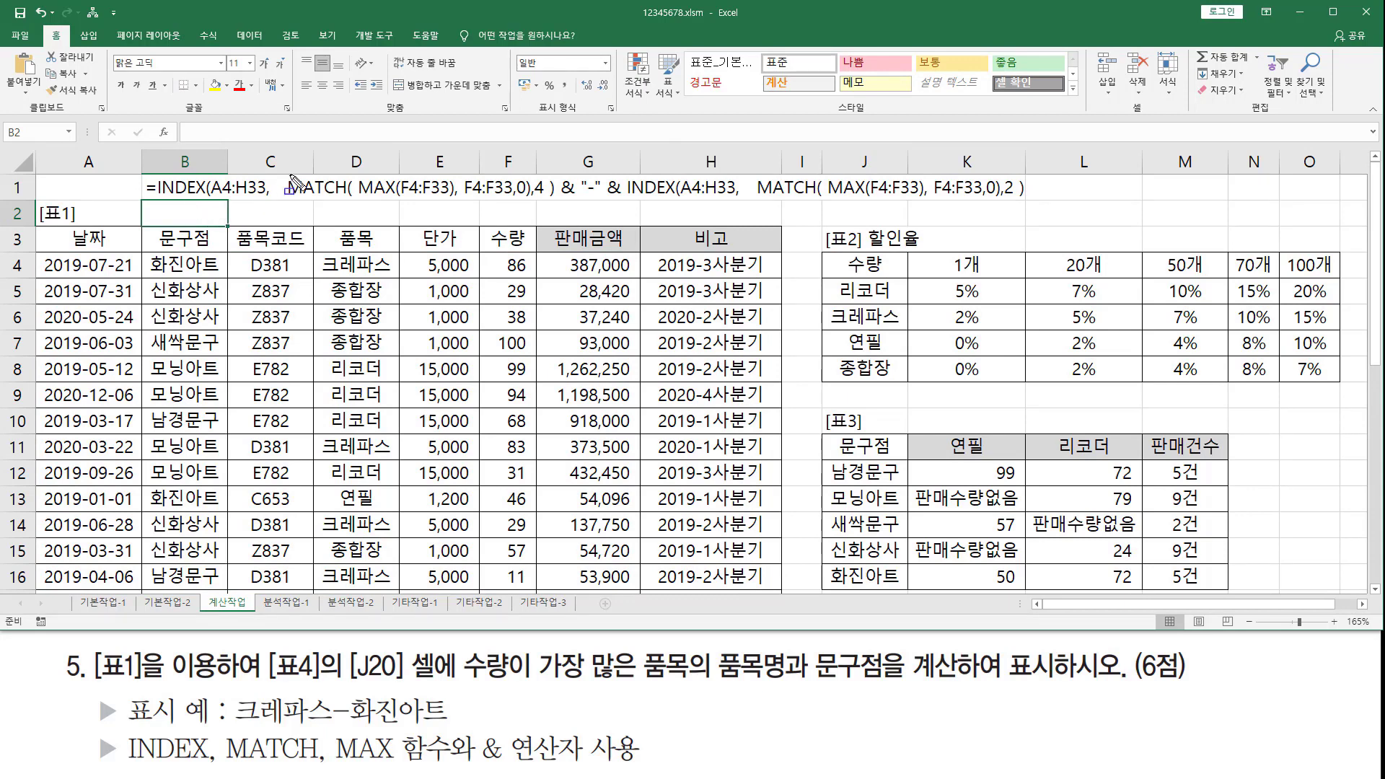
Review both INDEX parts of the formula text in B1 against the 수량, 품목 and 문구점 columns and the task's display example.
mouse_move(157, 195)
left_mouse_down()
mouse_move(537, 195)
mouse_move(527, 174)
left_mouse_up()
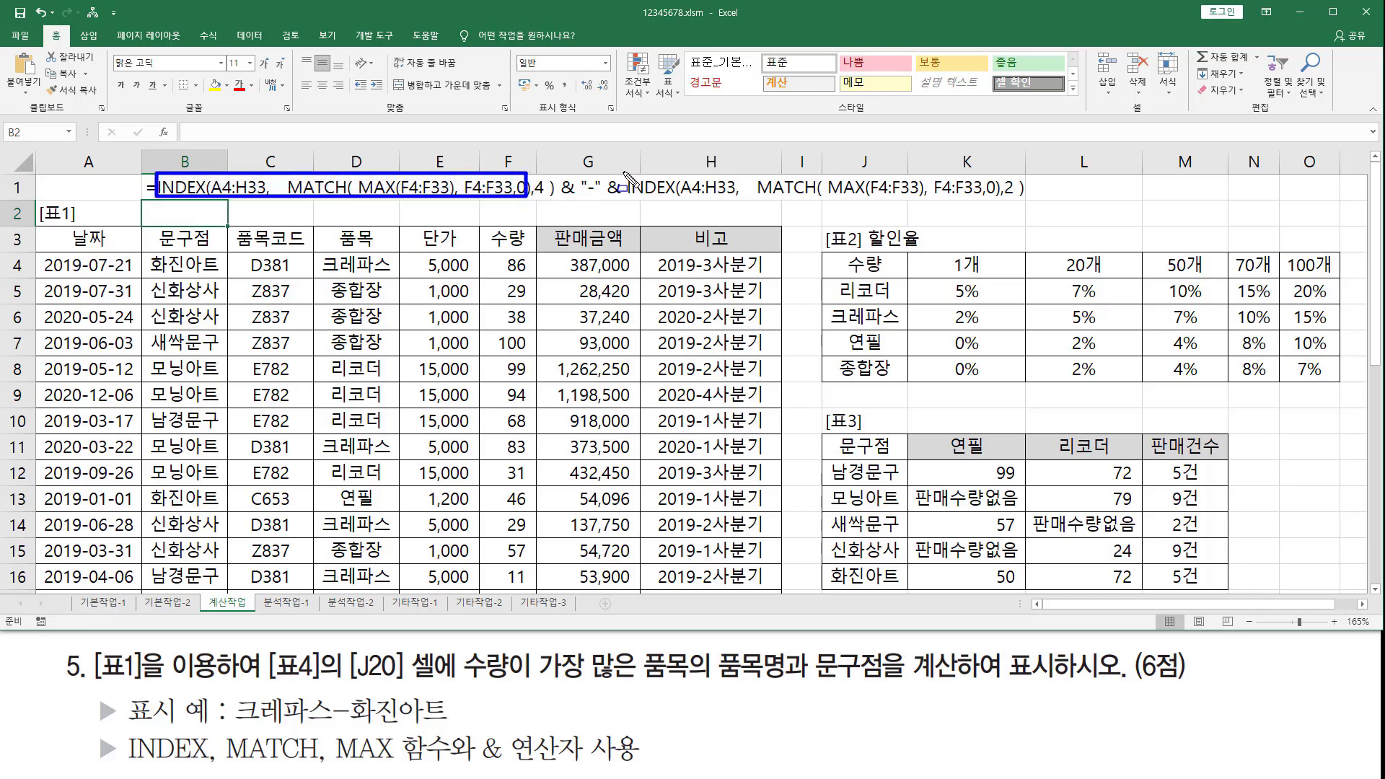
left_click_drag(622, 174, 1000, 206)
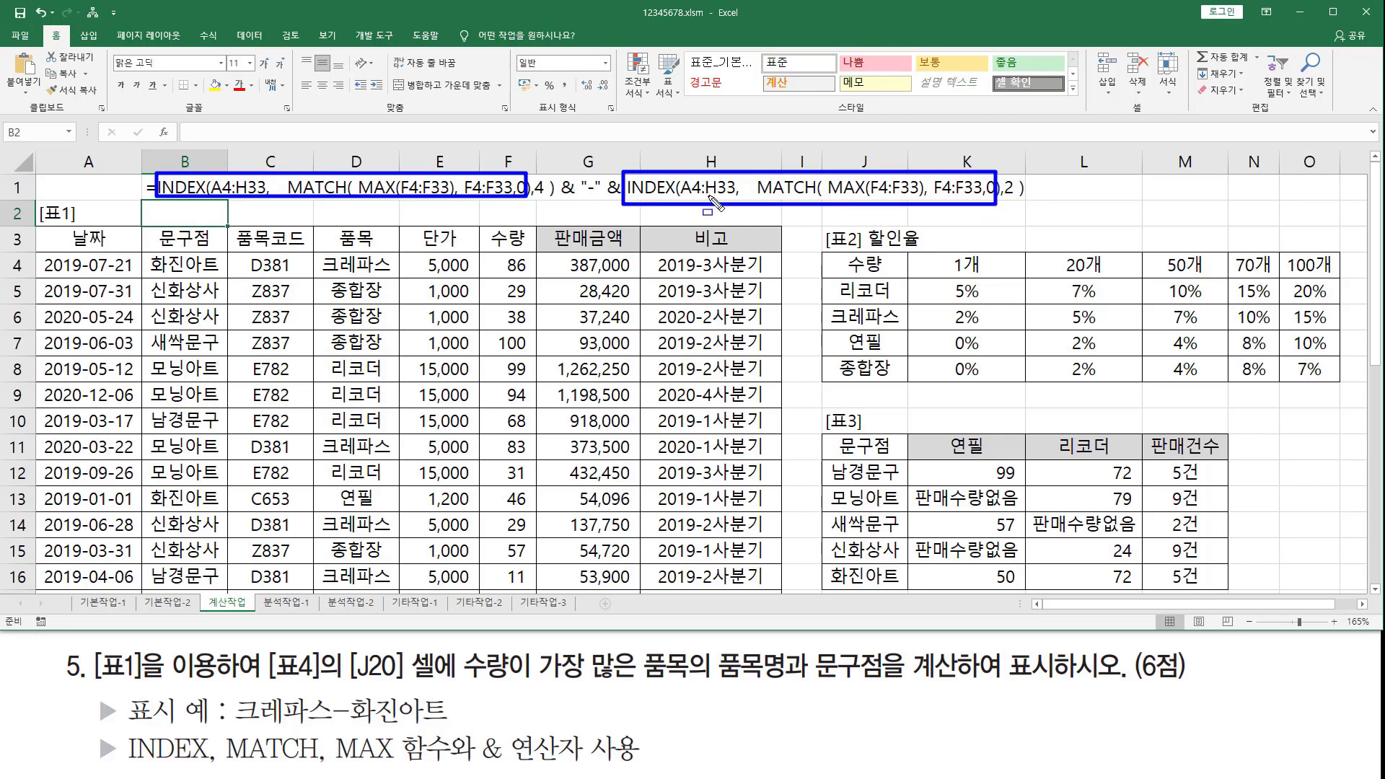
left_click_drag(481, 250, 537, 586)
mouse_move(489, 331)
left_mouse_down()
mouse_move(543, 364)
mouse_move(534, 354)
left_mouse_up()
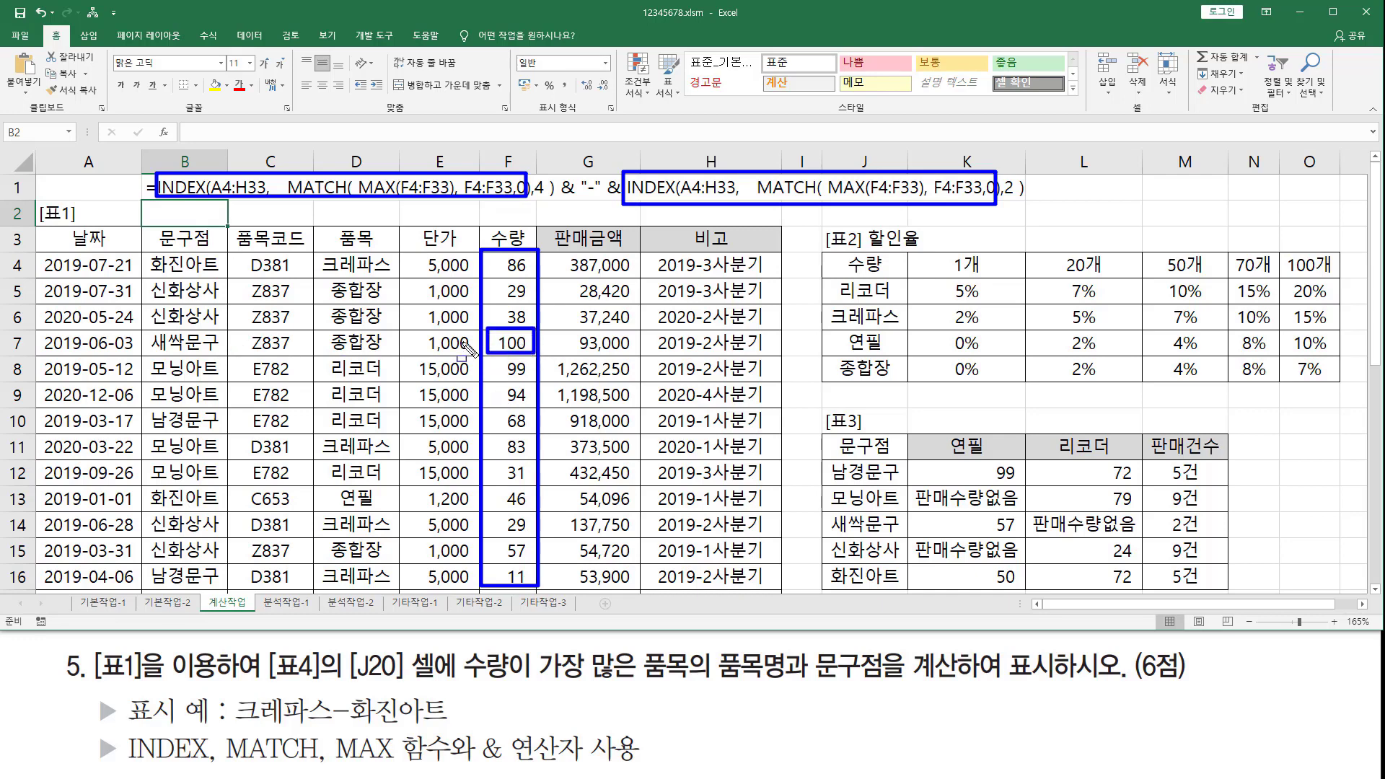
left_click_drag(323, 354, 384, 355)
left_click_drag(150, 354, 215, 354)
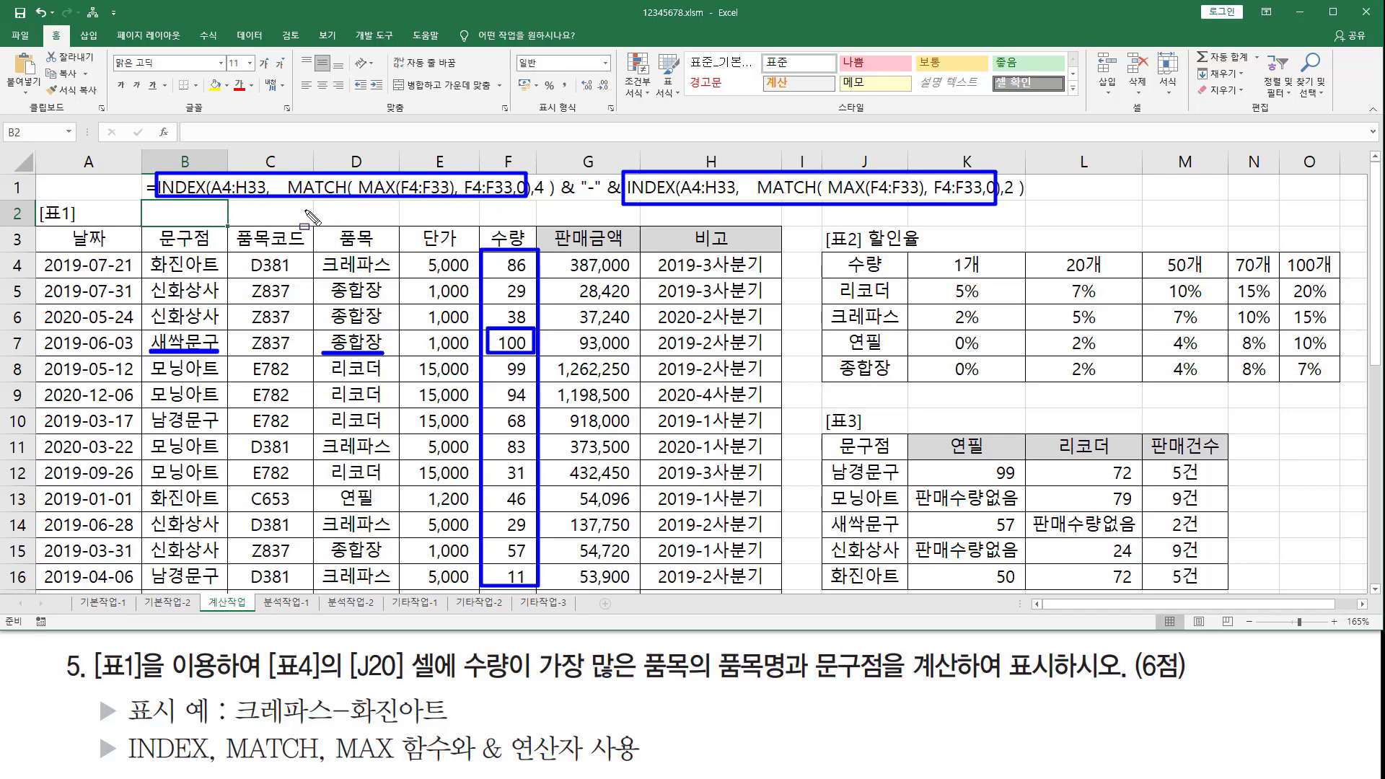
left_click_drag(283, 204, 524, 205)
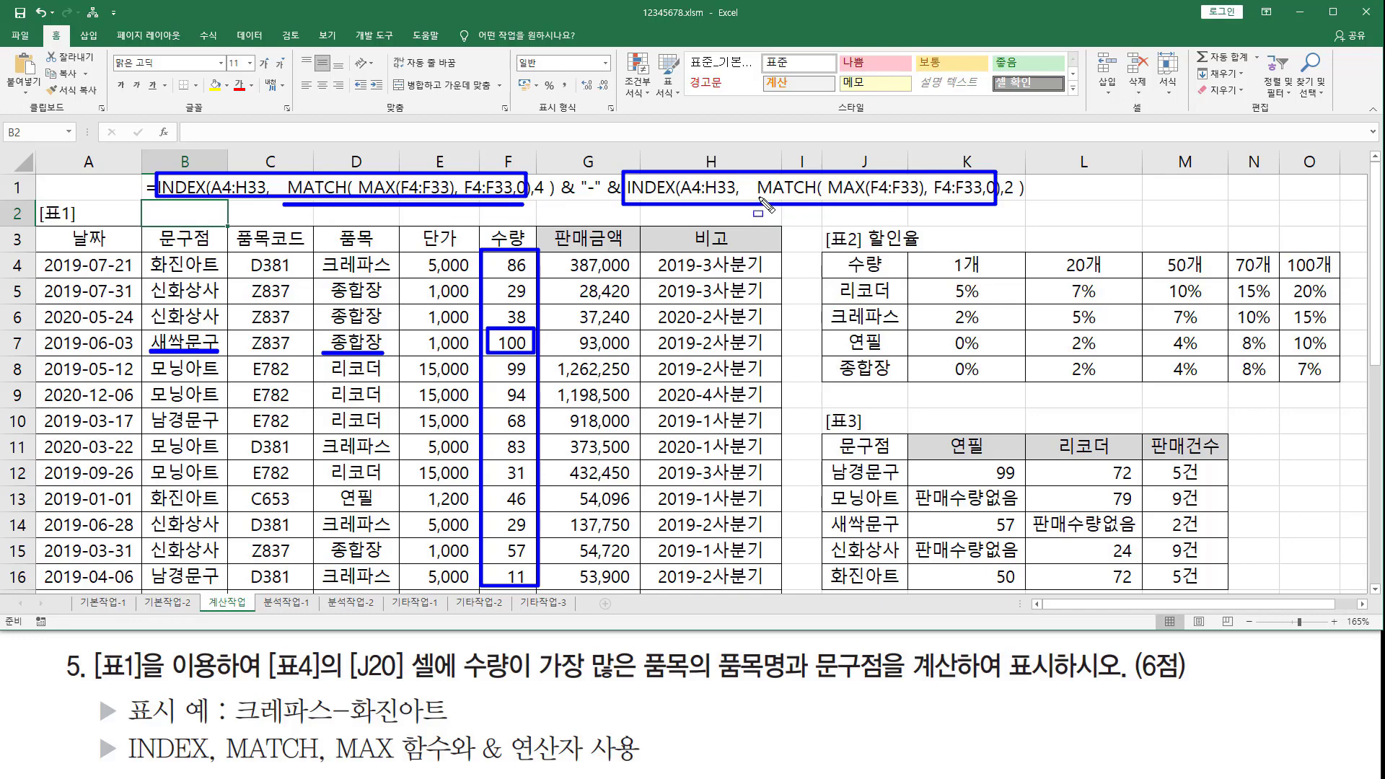
left_click_drag(759, 210, 986, 211)
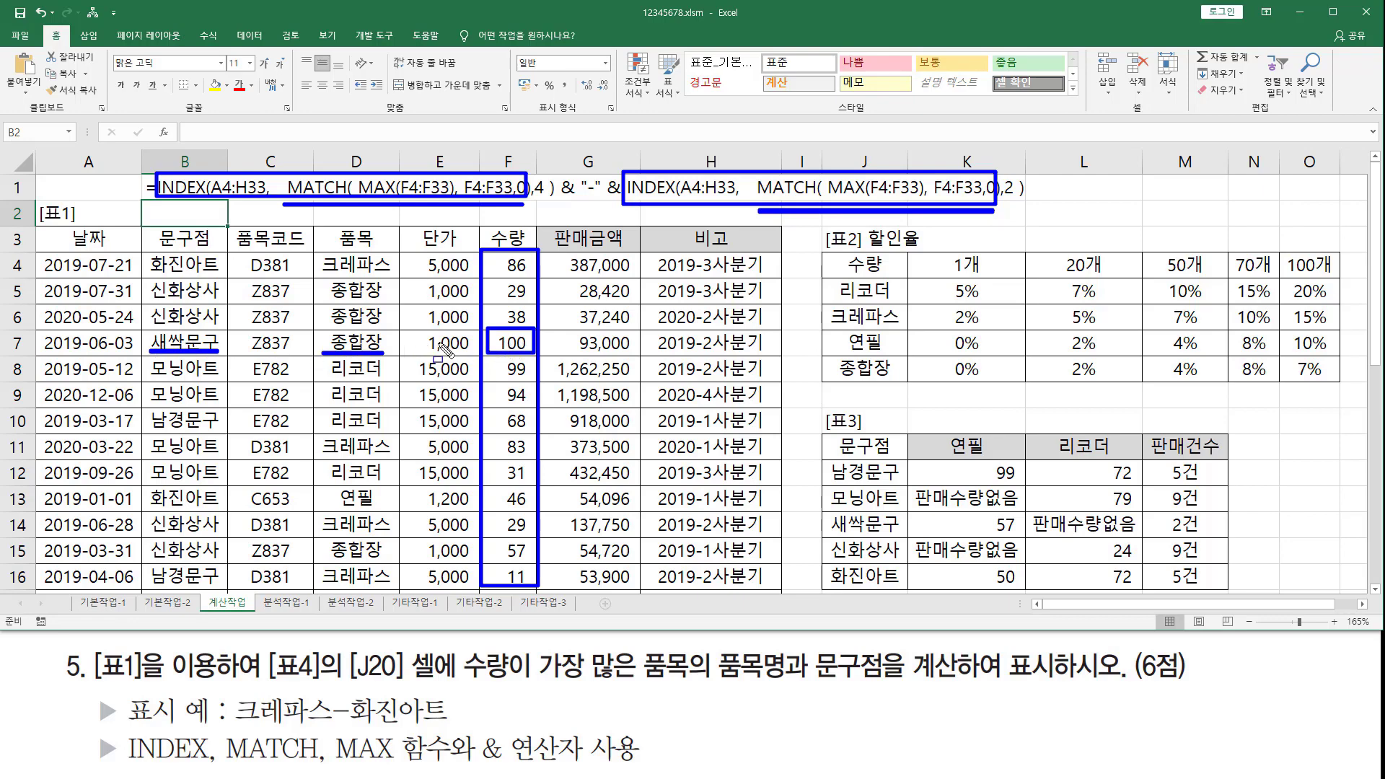
left_click_drag(533, 165, 552, 208)
left_click_drag(320, 329, 389, 355)
mouse_move(1003, 172)
left_mouse_down()
mouse_move(1019, 206)
mouse_move(1003, 173)
left_mouse_up()
mouse_move(145, 330)
left_mouse_down()
mouse_move(166, 354)
mouse_move(218, 339)
mouse_move(222, 355)
left_mouse_up()
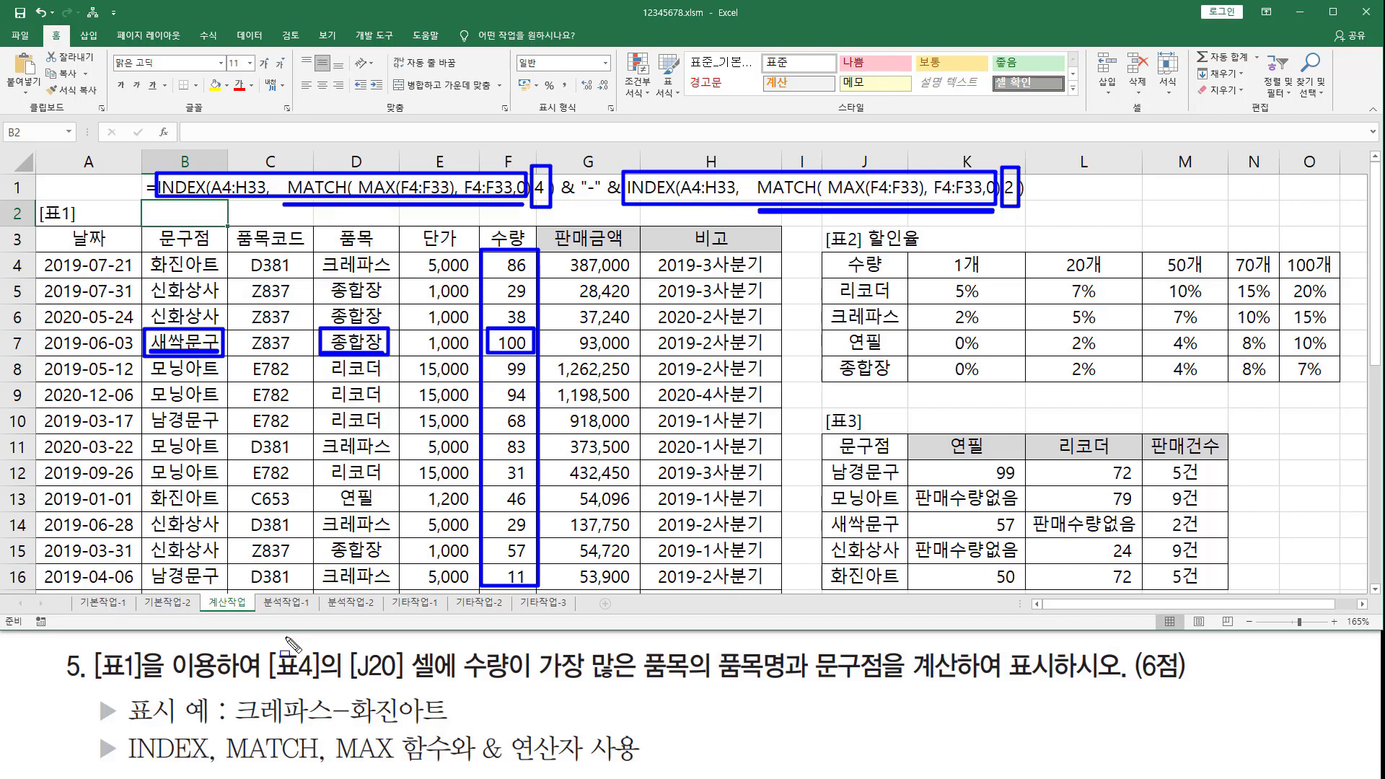
left_click_drag(235, 721, 445, 722)
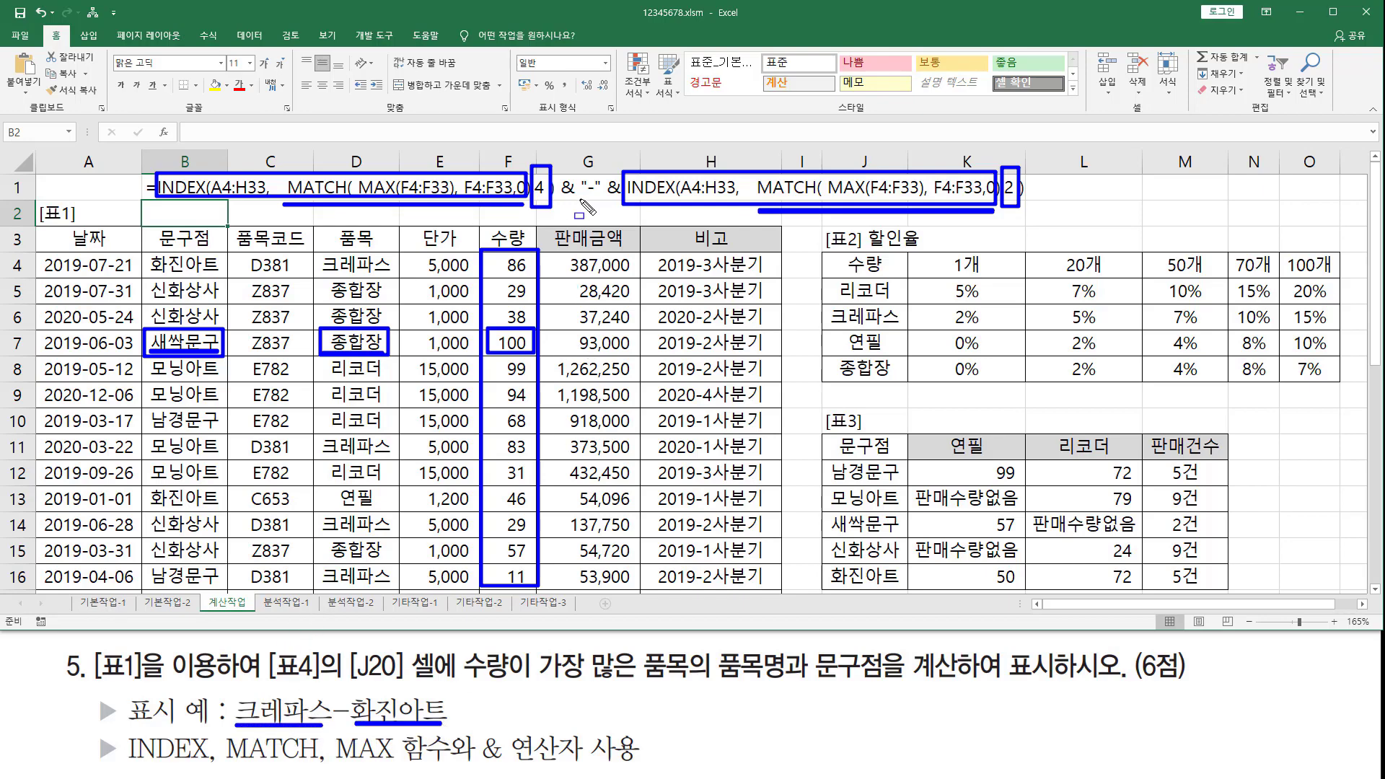
left_click_drag(557, 196, 619, 196)
key("Escape")
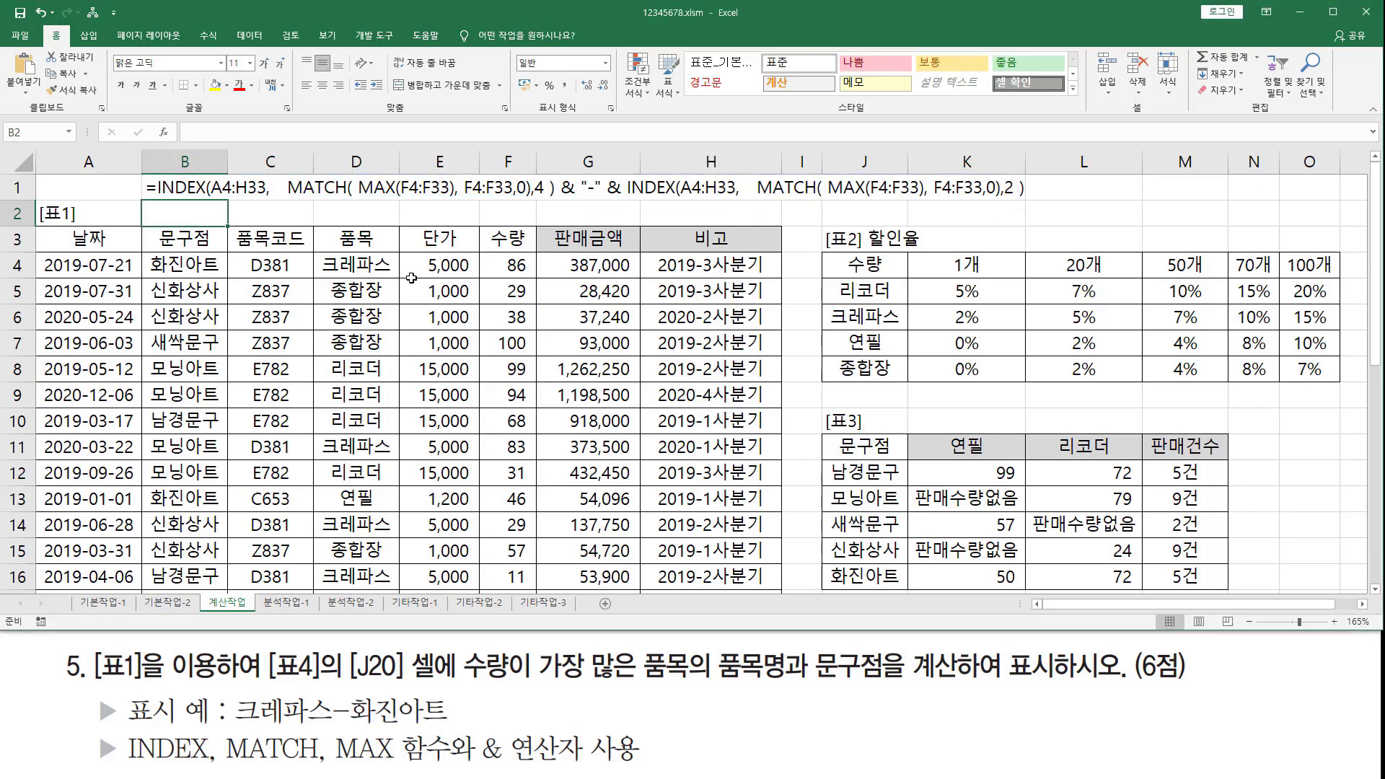